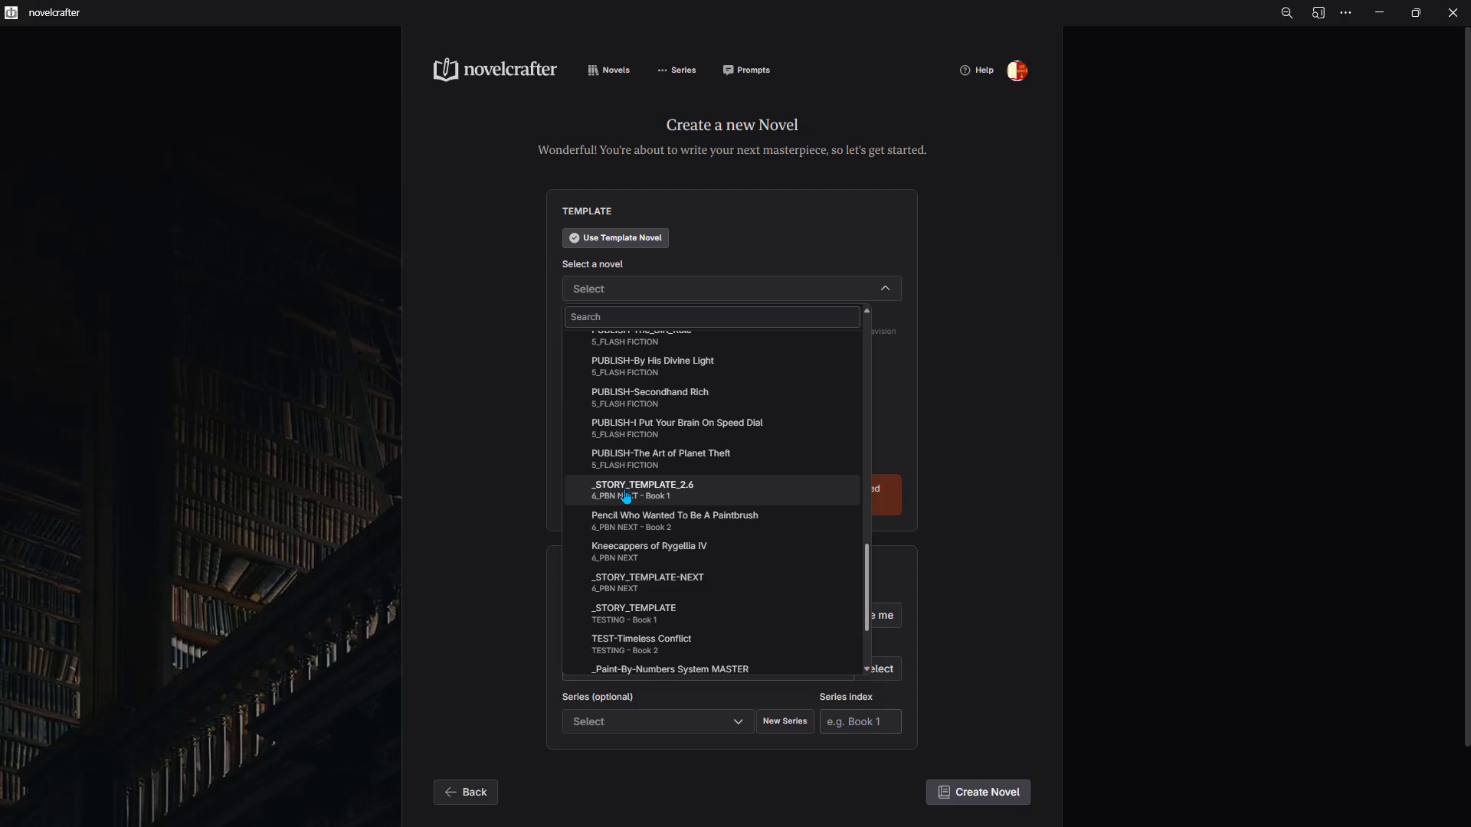
# - Create a new novel from the _STORY_TEMPLATE_2.6 template and title it "IDEA-Timeless Conflict"
pyautogui.click(626, 497)
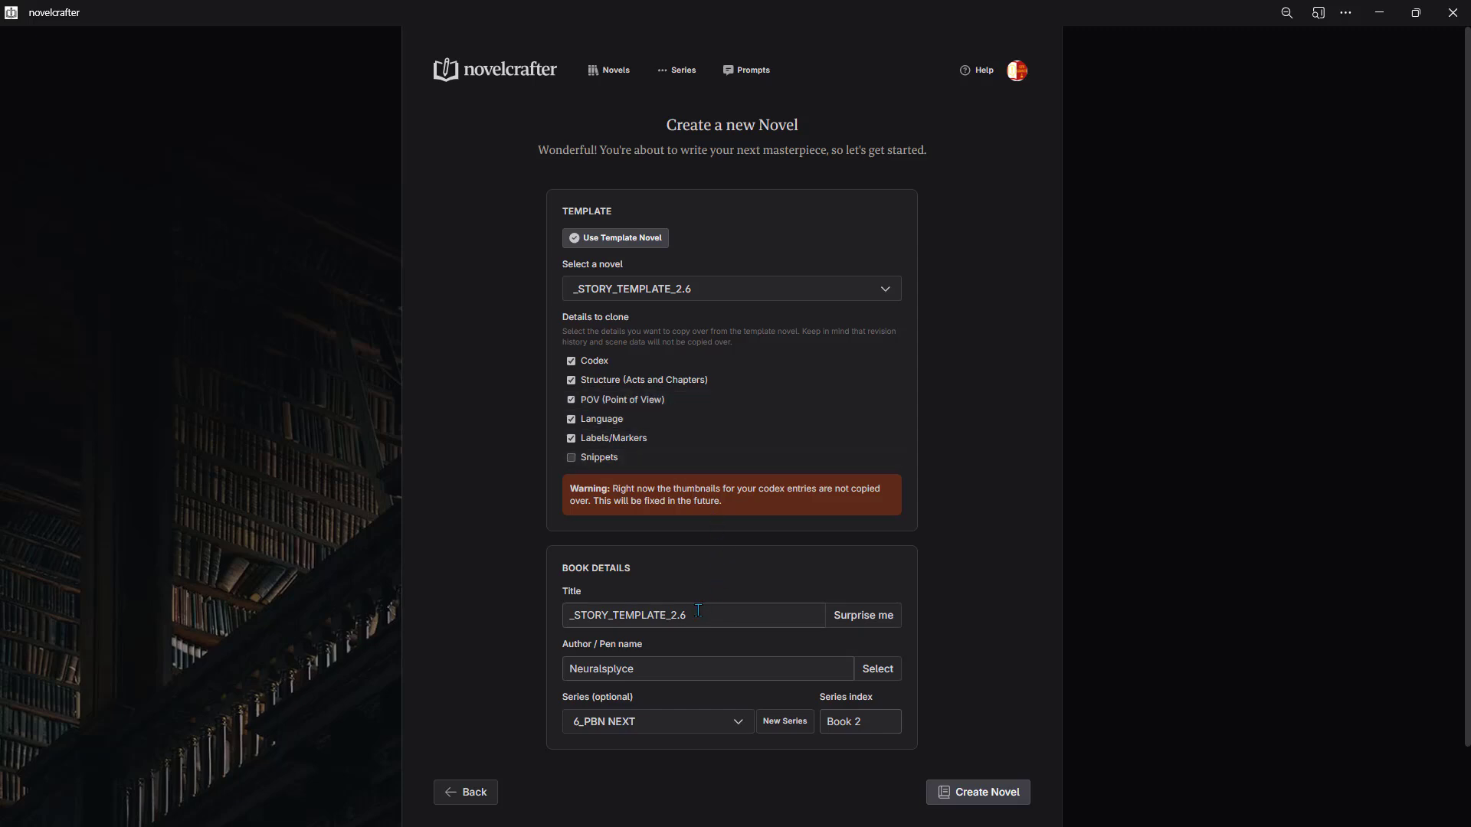
pyautogui.moveTo(693, 615); pyautogui.dragTo(564, 614)
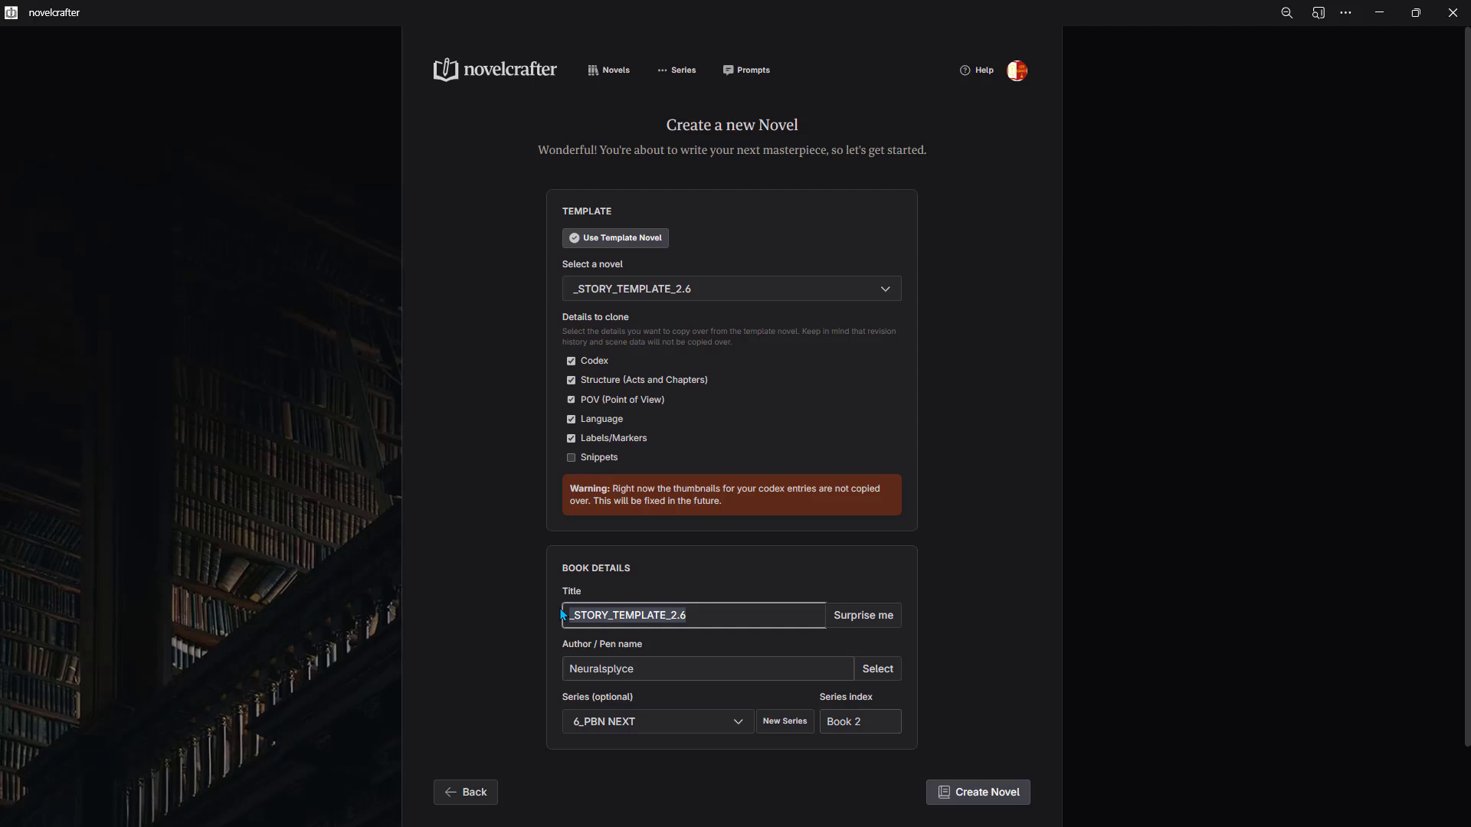
pyautogui.write('IDEA')
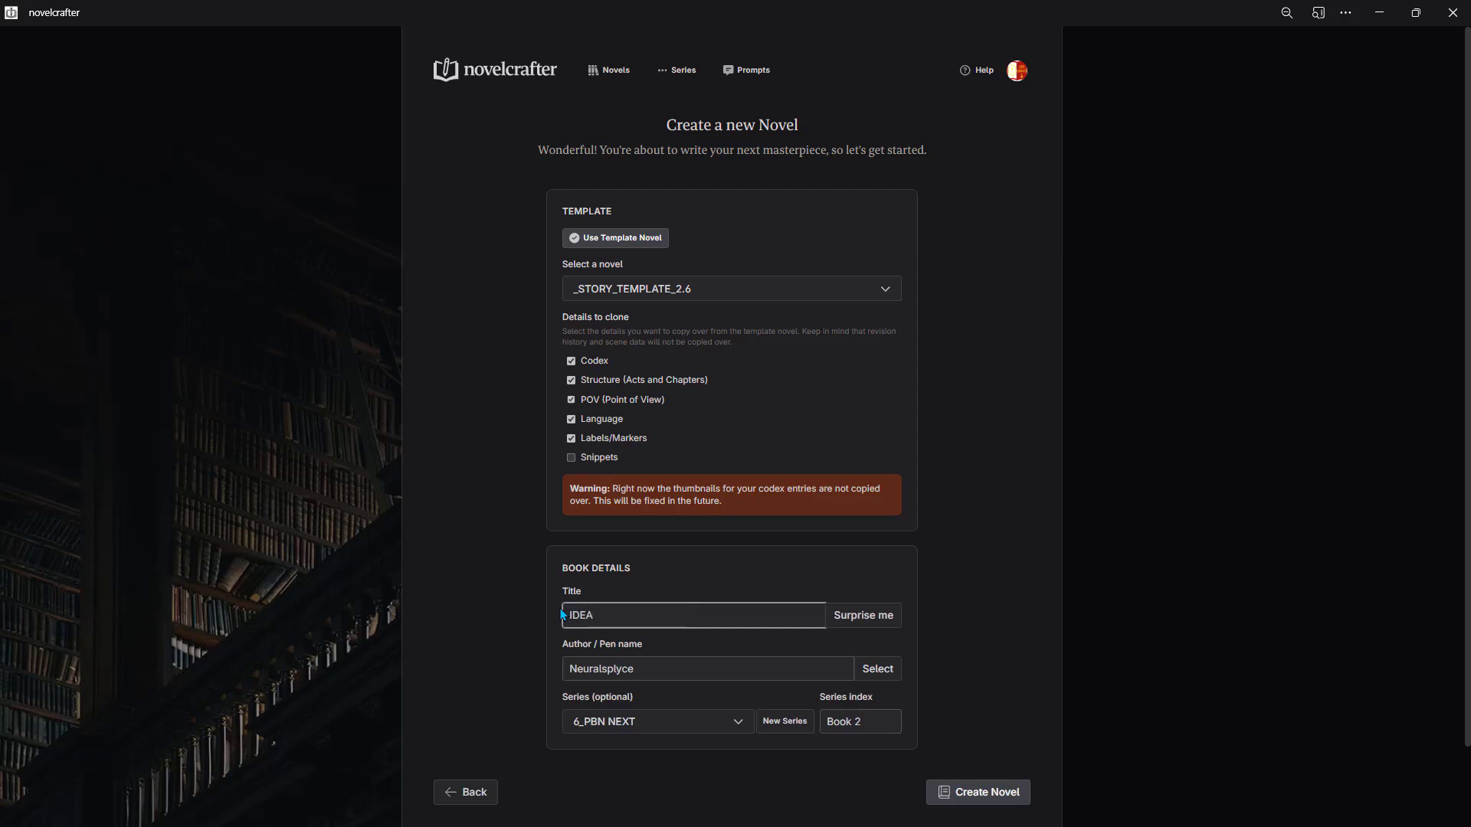
pyautogui.write('-Timeless Conflict')
pyautogui.click(950, 800)
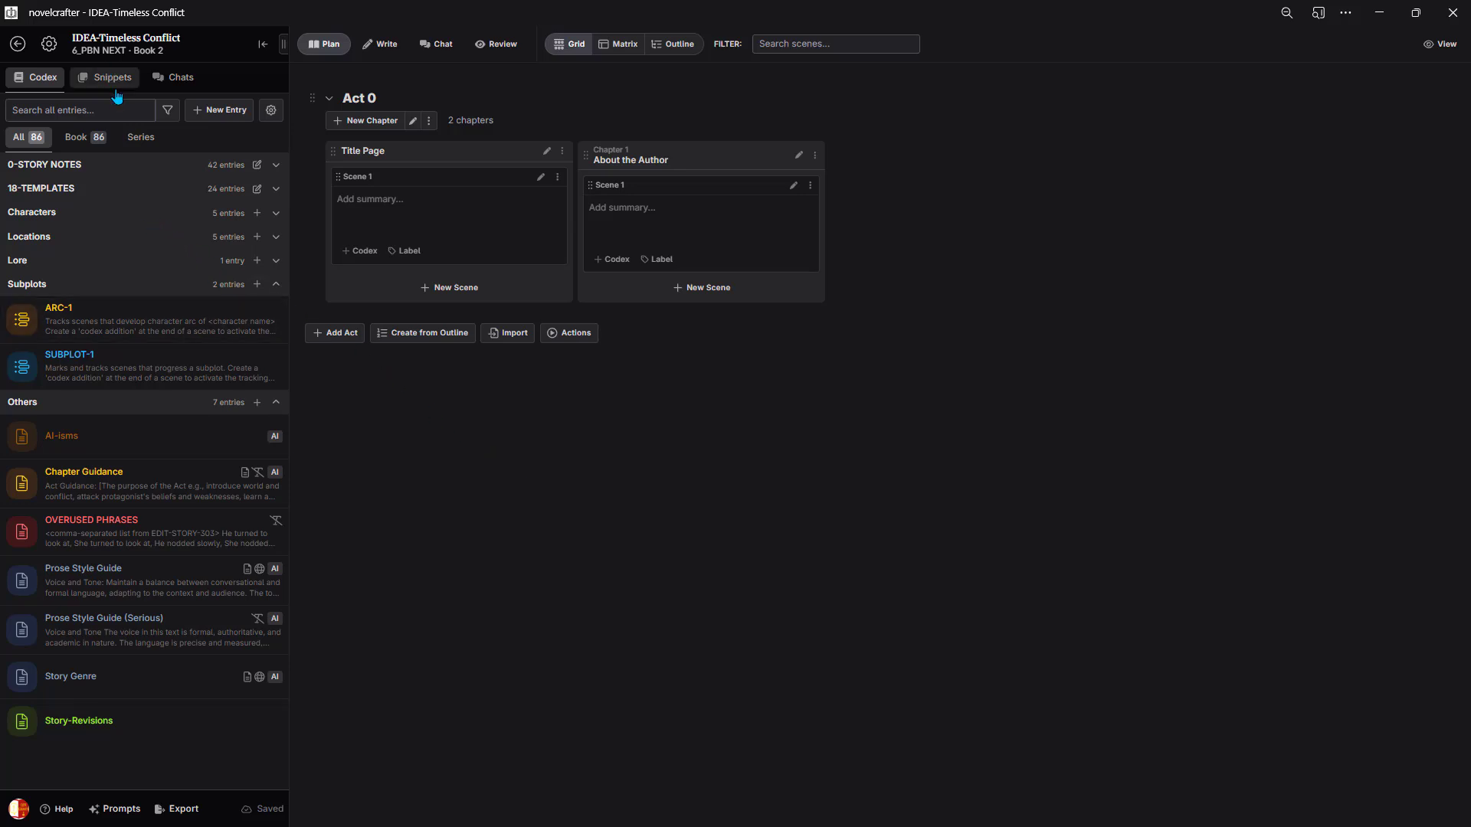
# - Examine the new novel's codex entries under 0-STORY NOTES, 18-TEMPLATES and Characters, collapsing each category again
pyautogui.click(72, 164)
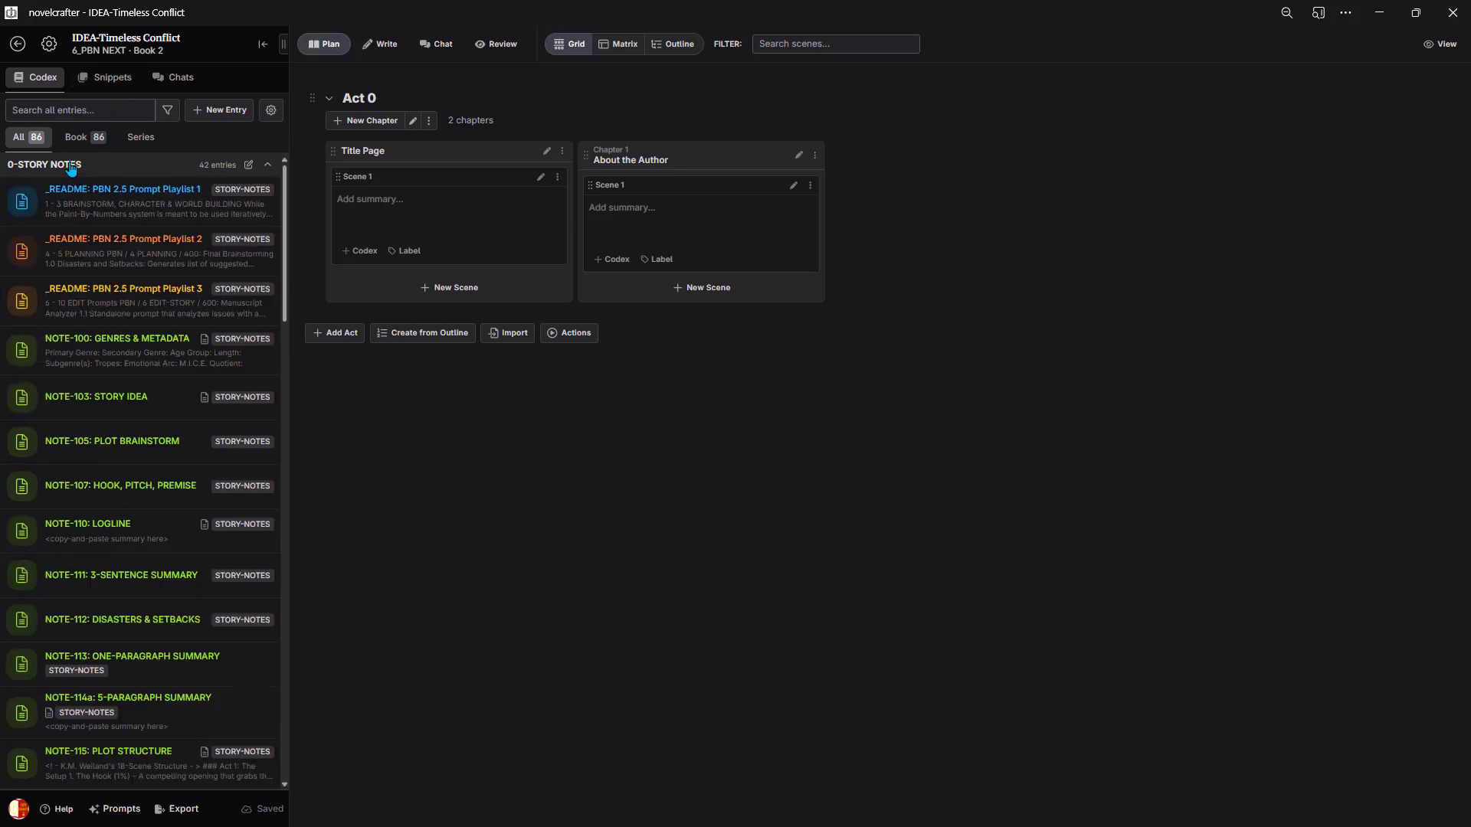
pyautogui.scroll(-2, 176, 260)
pyautogui.scroll(-1, 176, 260)
pyautogui.scroll(5, 77, 230)
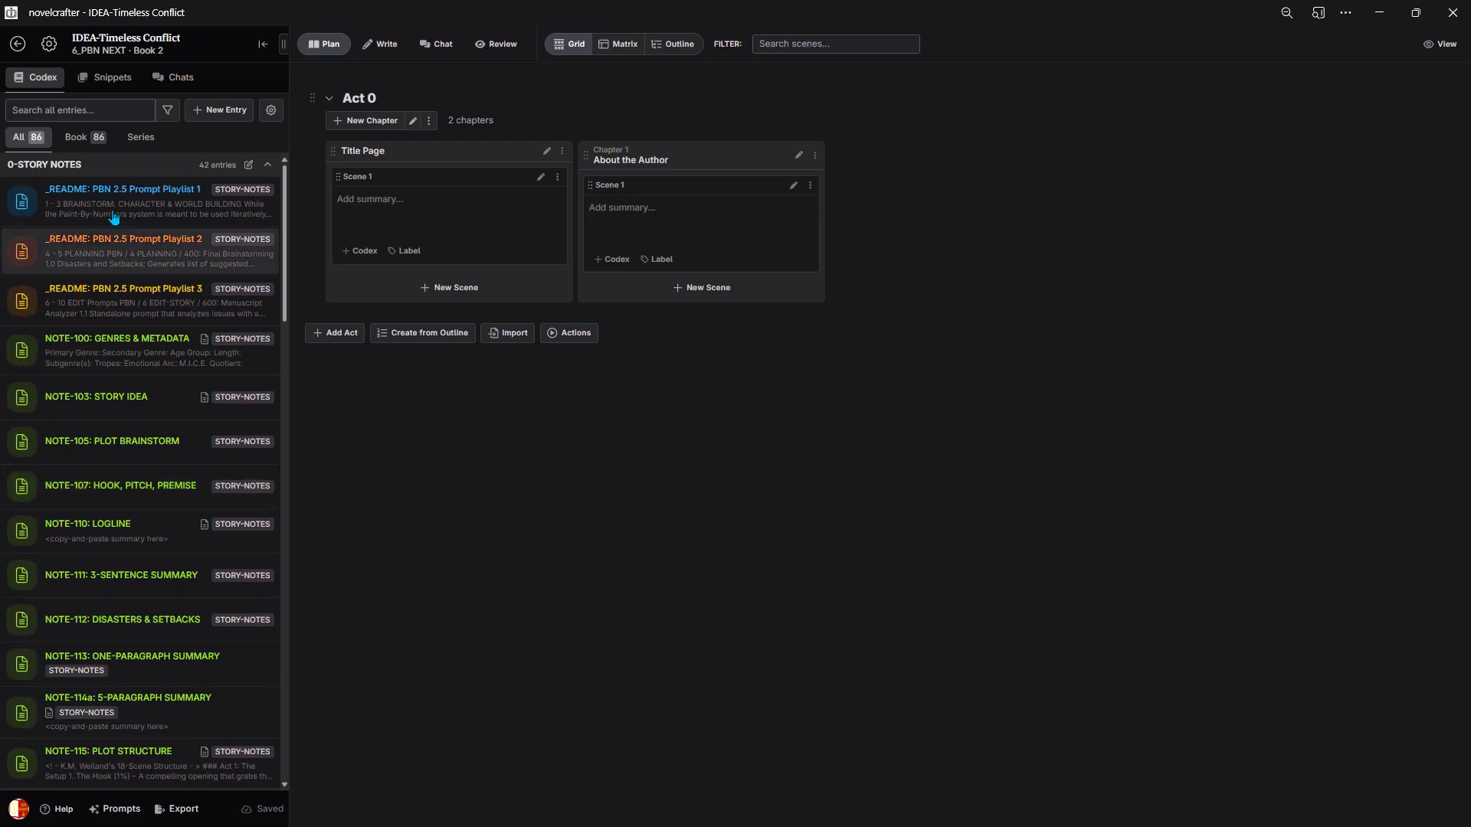
pyautogui.click(77, 164)
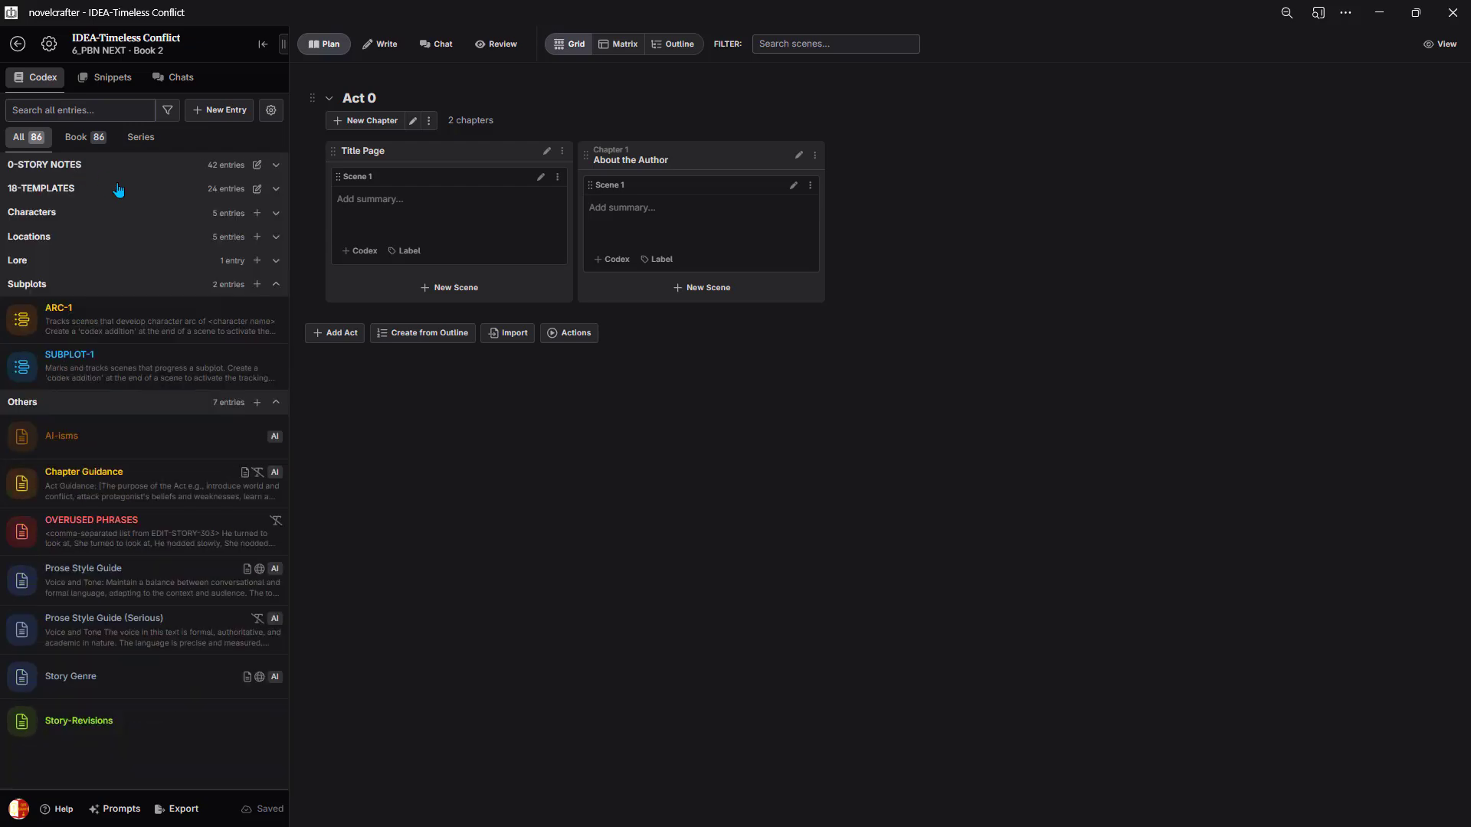
pyautogui.click(71, 192)
pyautogui.click(72, 191)
pyautogui.click(56, 215)
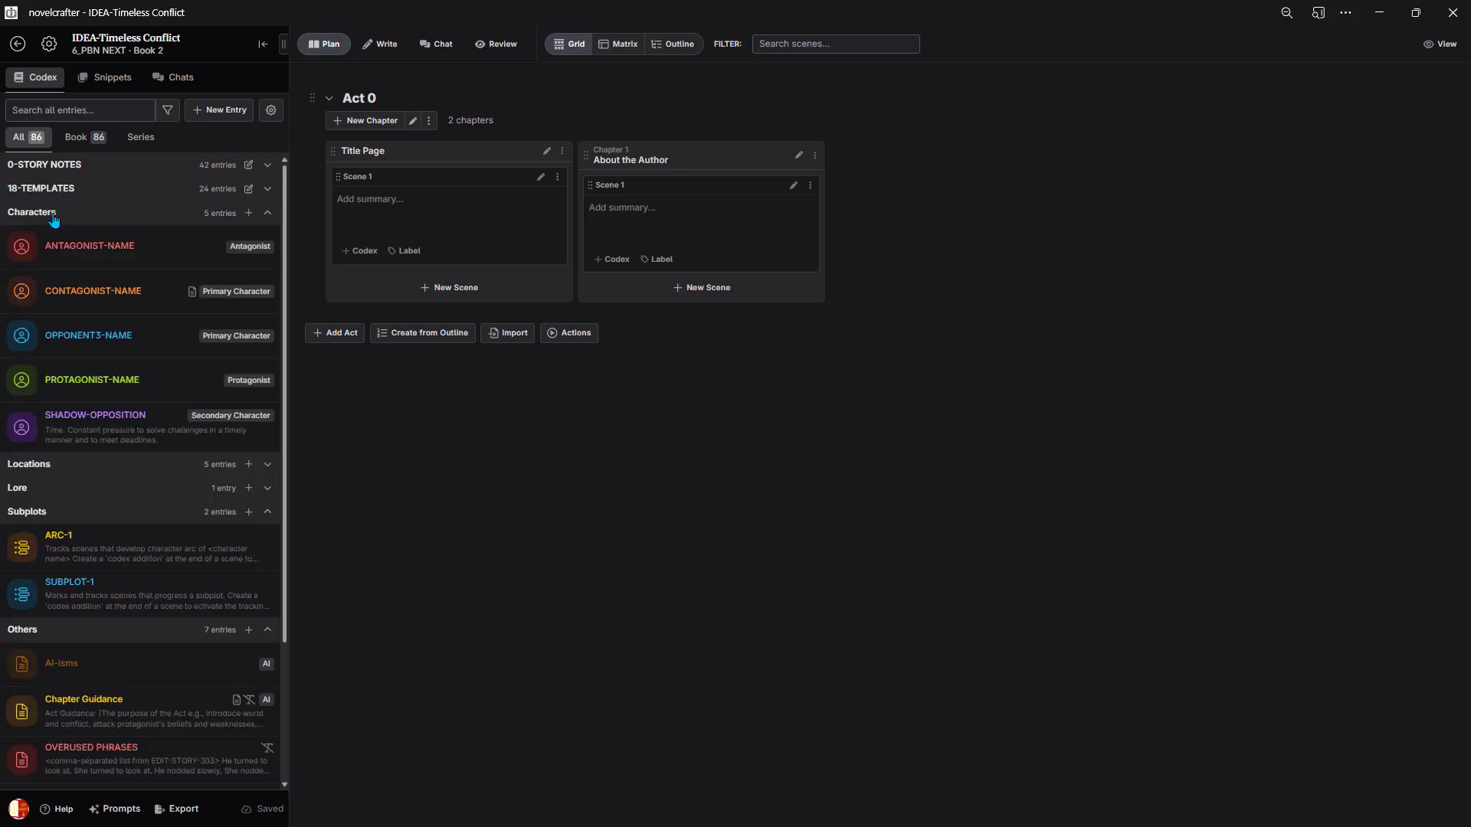
pyautogui.click(36, 215)
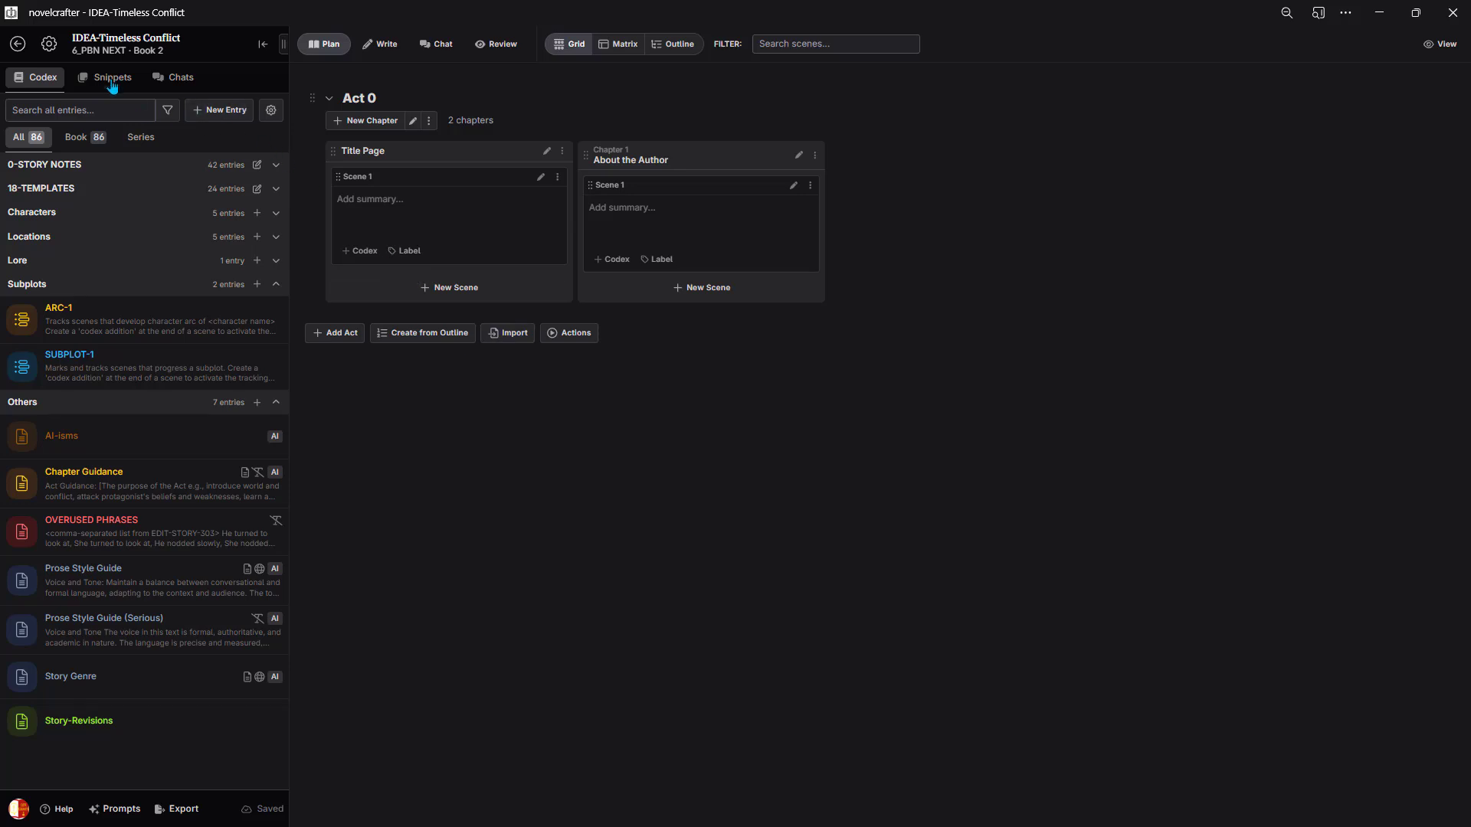
# - Set the novel's point of view type to 3rd Person (Omniscient) in its writing settings
pyautogui.click(46, 48)
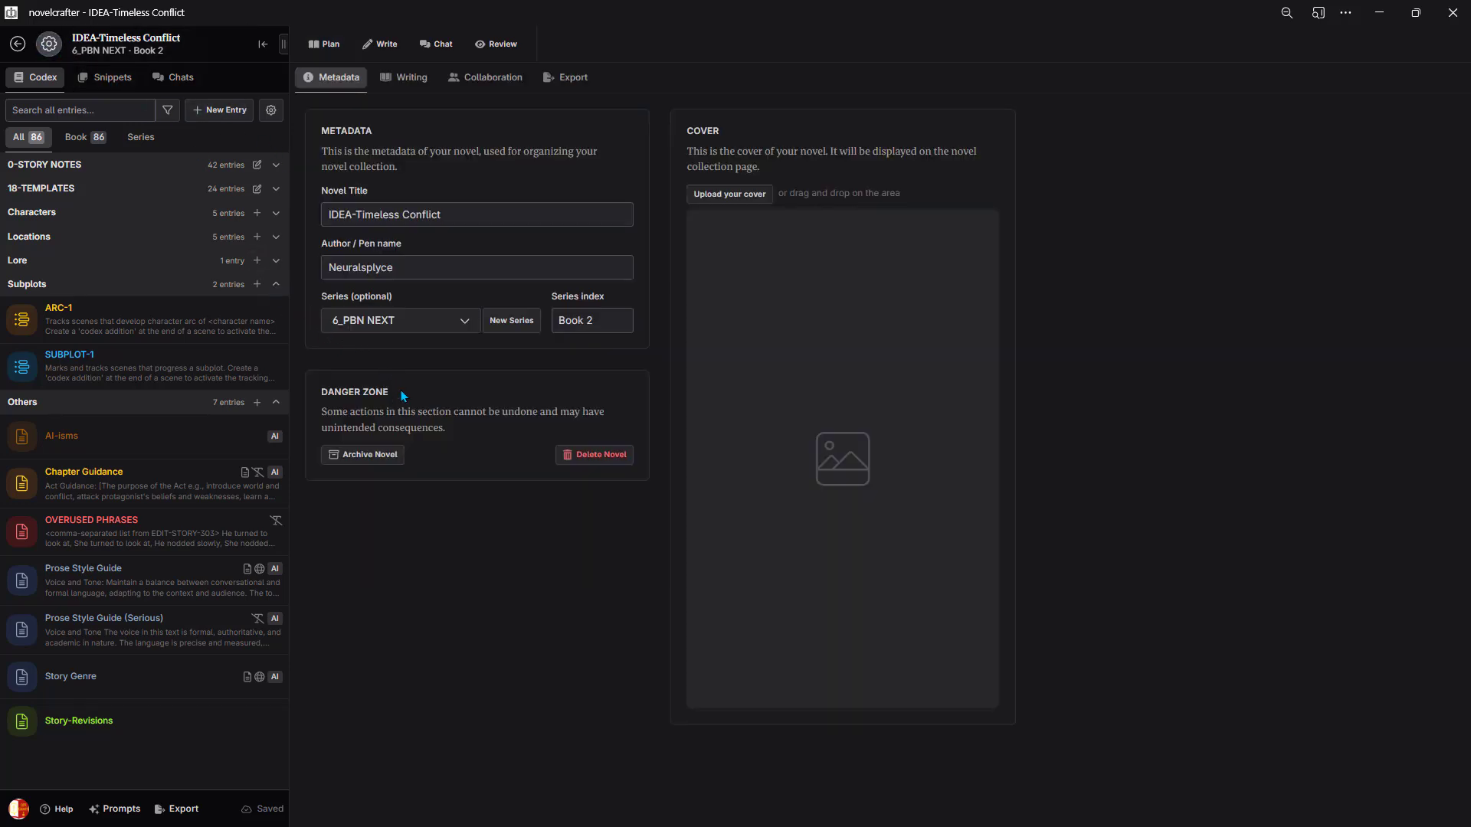
pyautogui.click(402, 83)
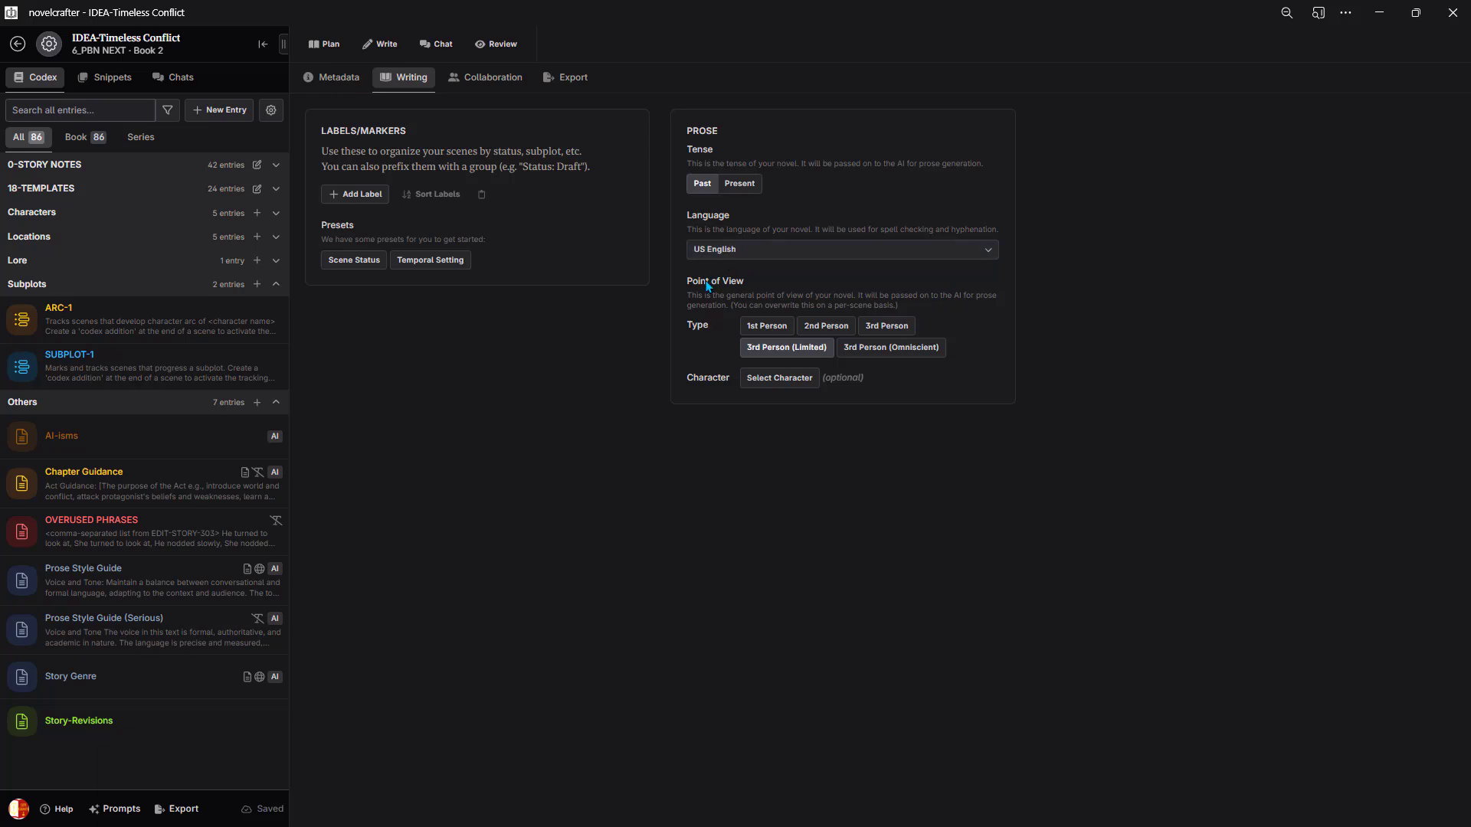
pyautogui.click(873, 348)
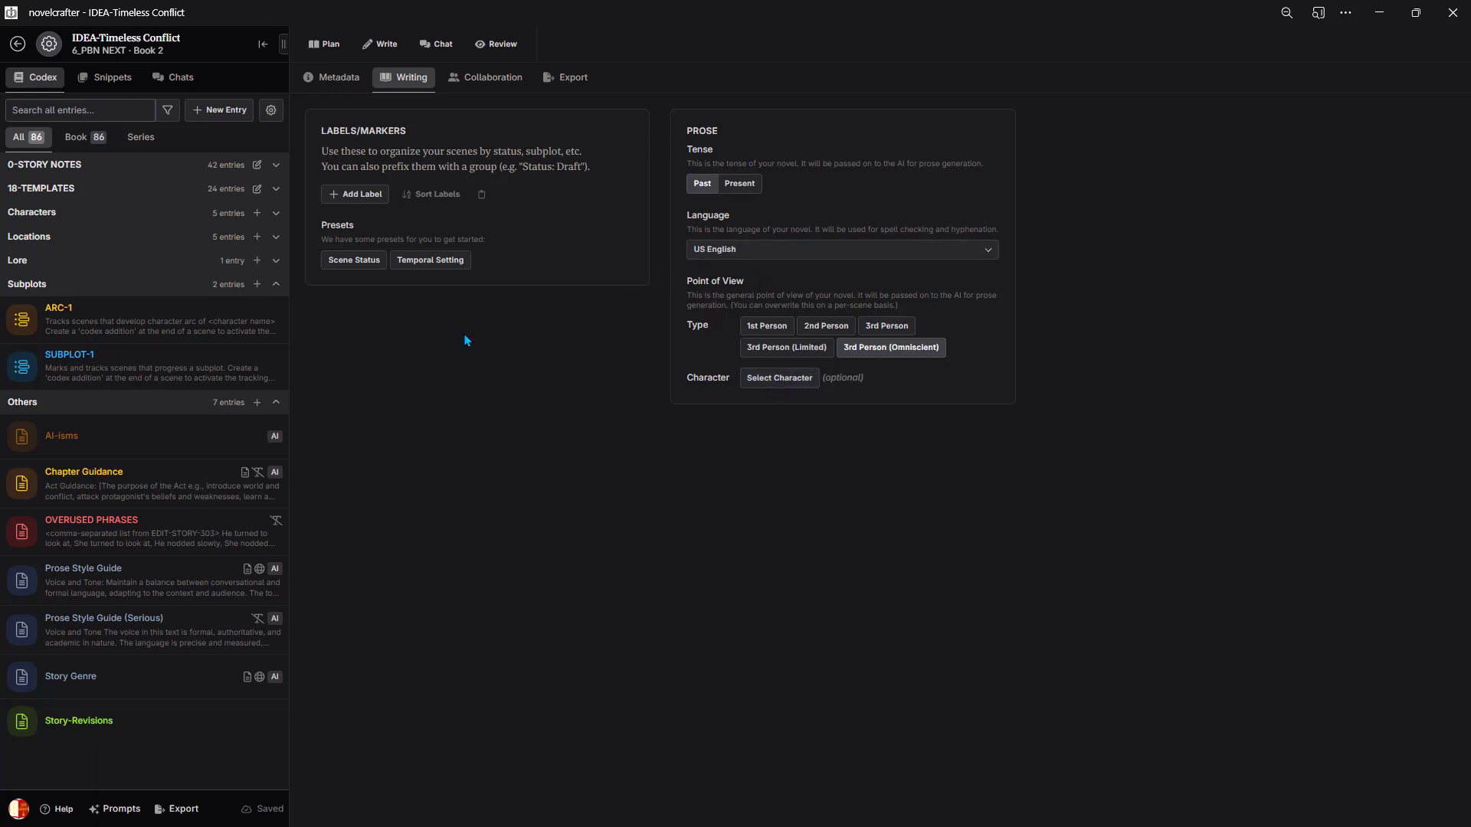
# - Upload Timeless_Conflict-Book_Cover-mockup-1.png as the novel's cover and accept the crop
pyautogui.click(336, 83)
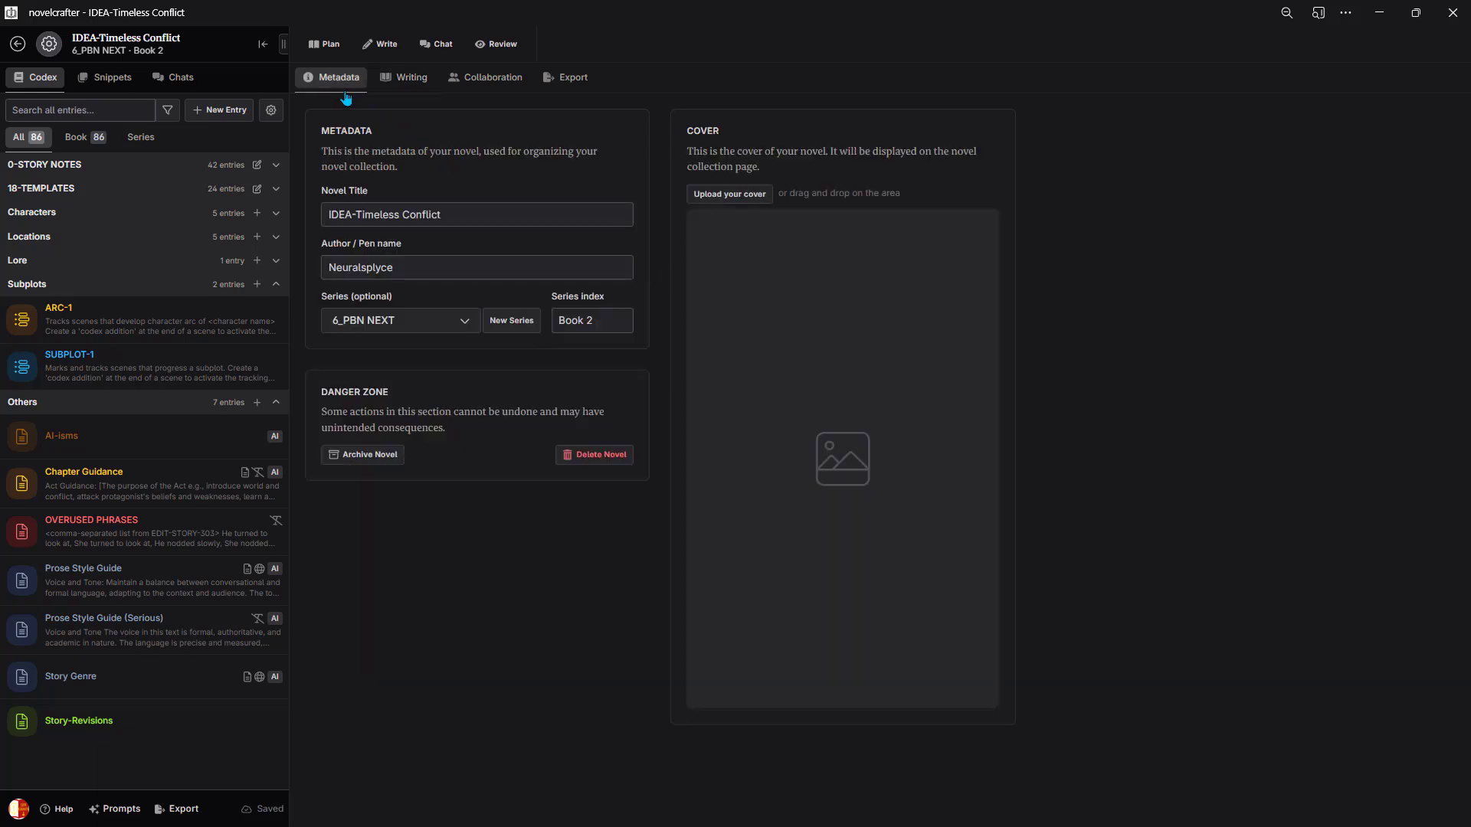
pyautogui.click(727, 197)
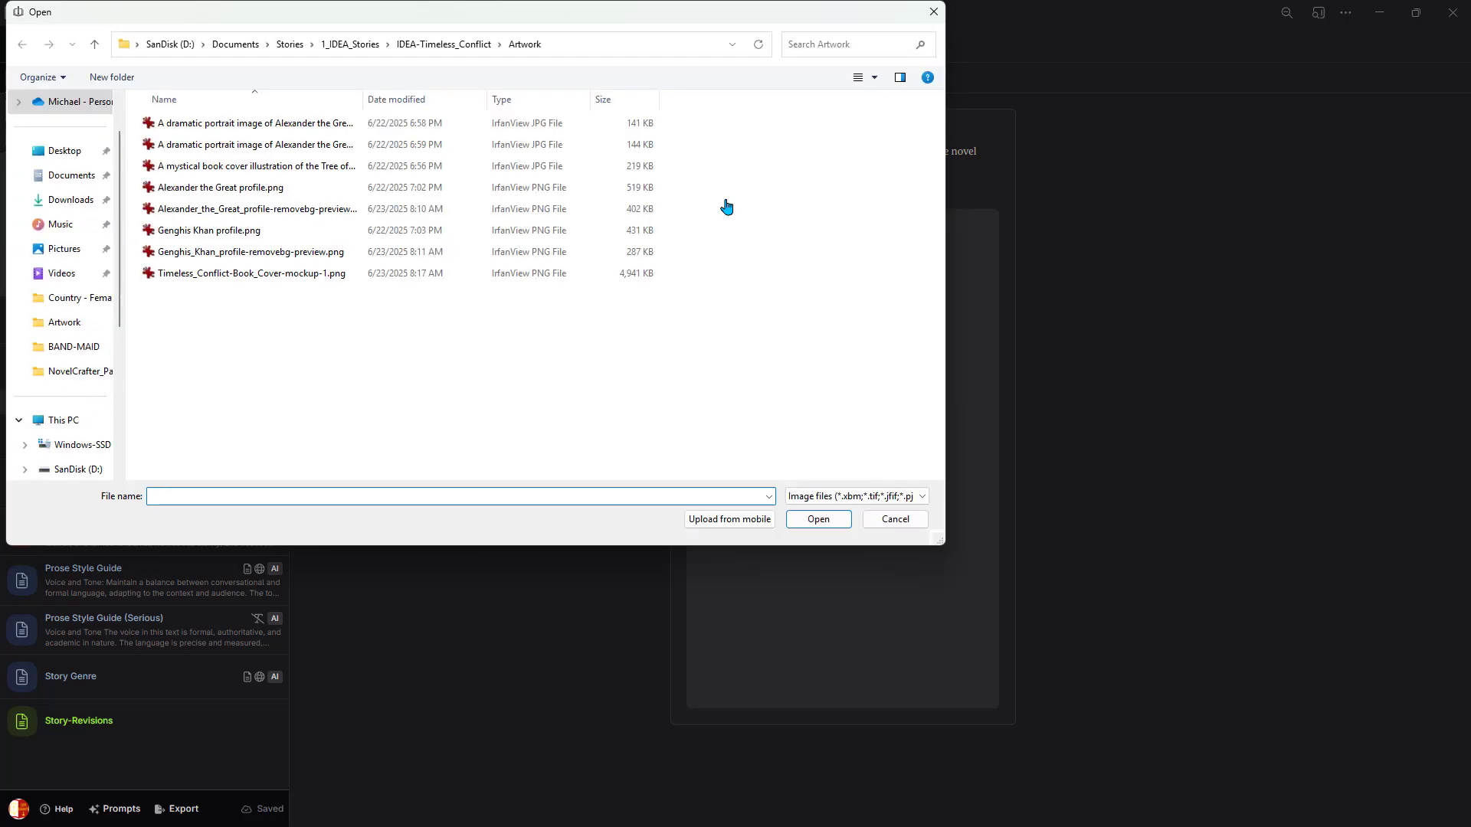
pyautogui.click(230, 274)
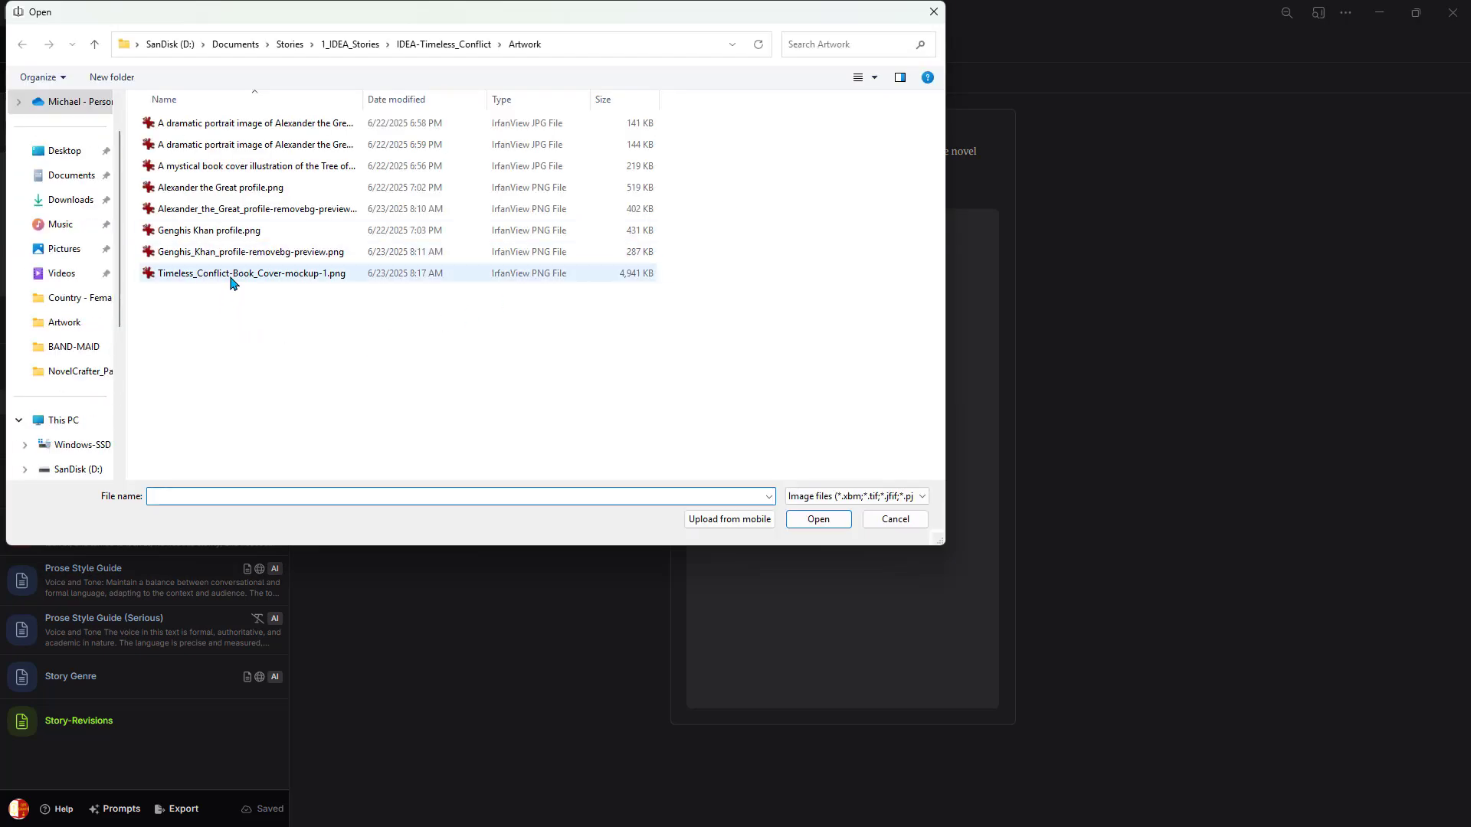
pyautogui.click(795, 518)
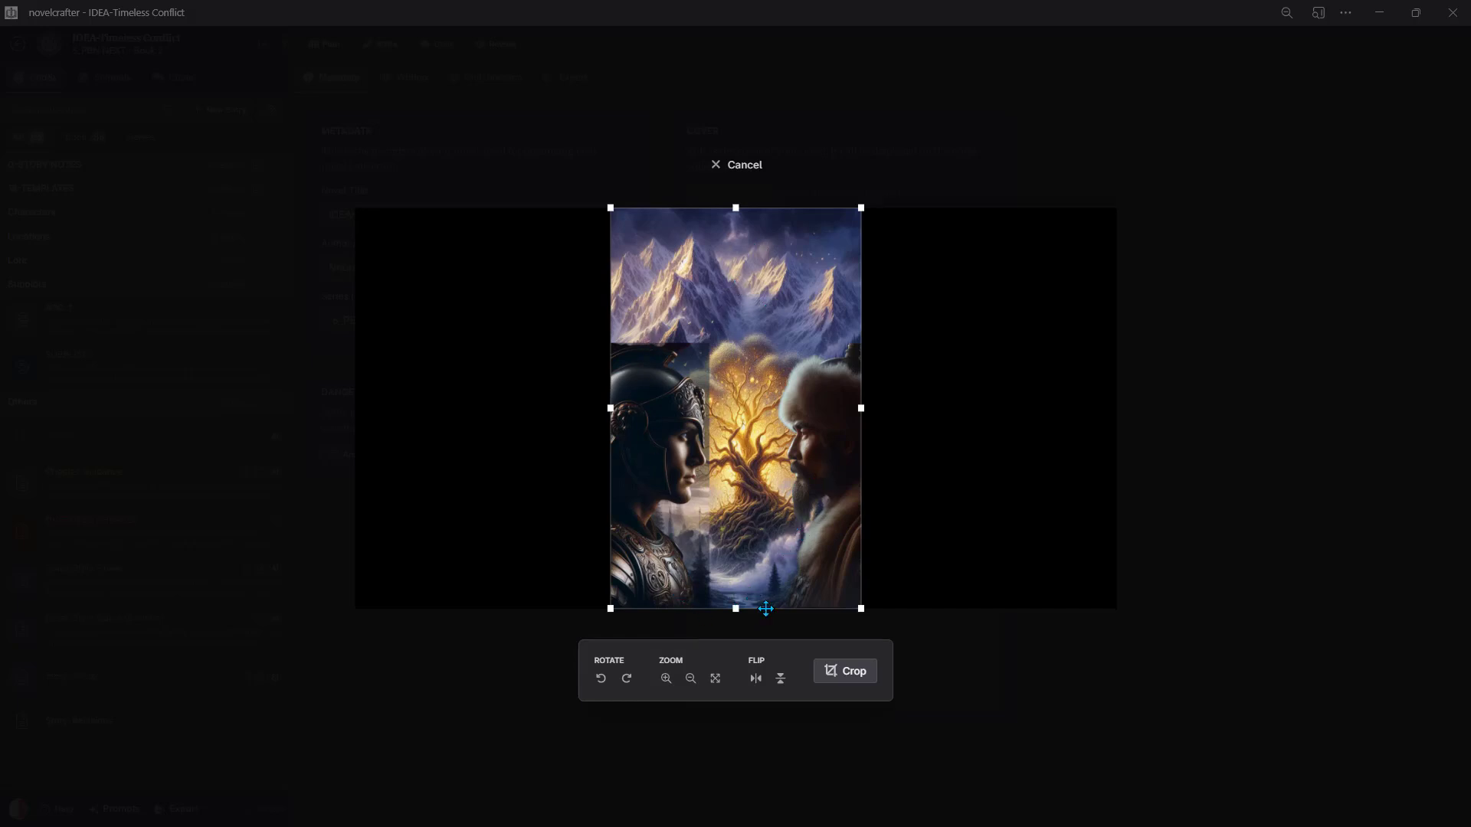
pyautogui.click(835, 677)
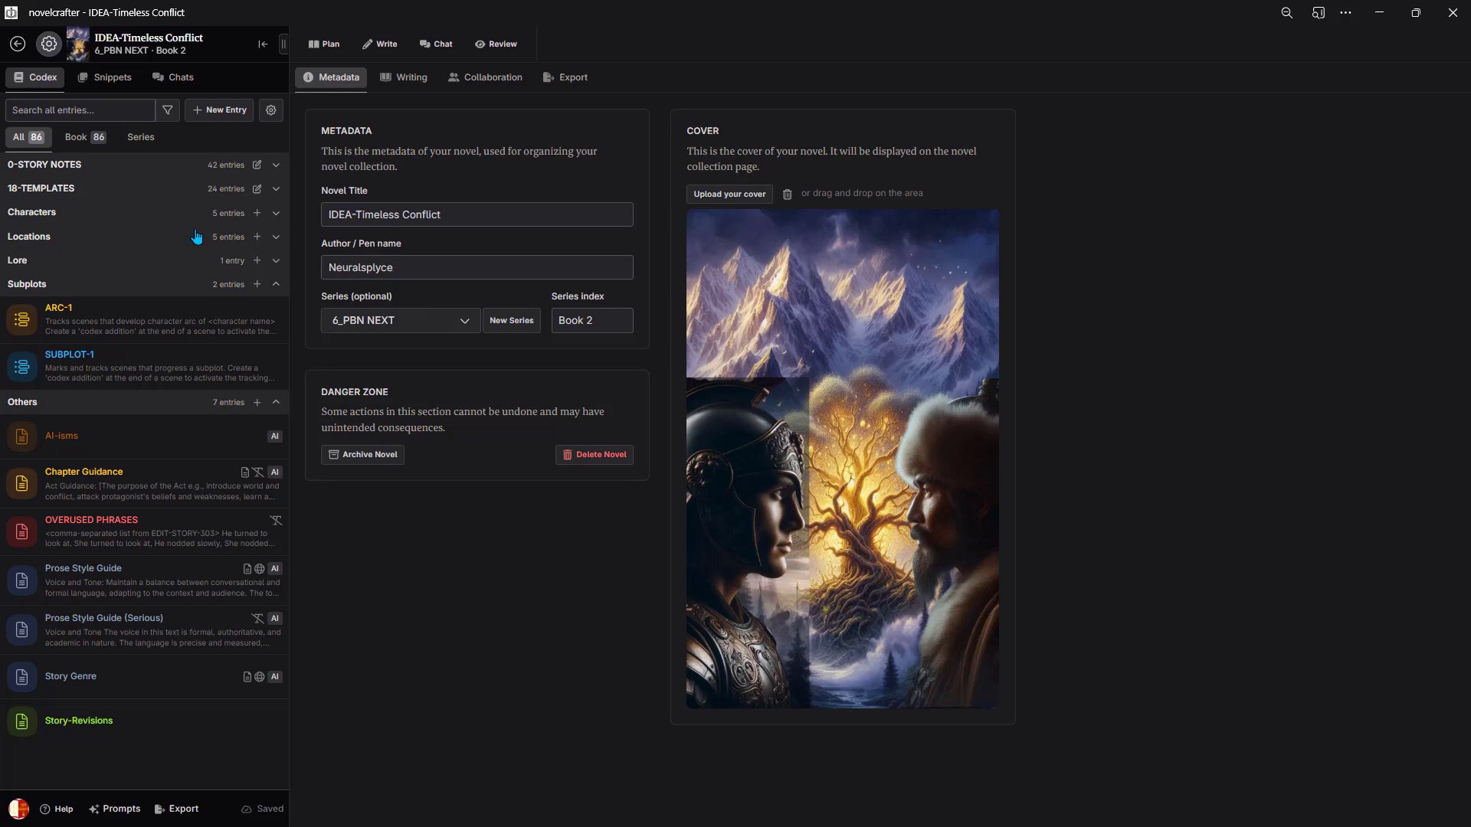
# - Fill in the NOTE-100: GENRES & METADATA description with primary genre "Science Fiction" and length "Novel"
pyautogui.click(61, 167)
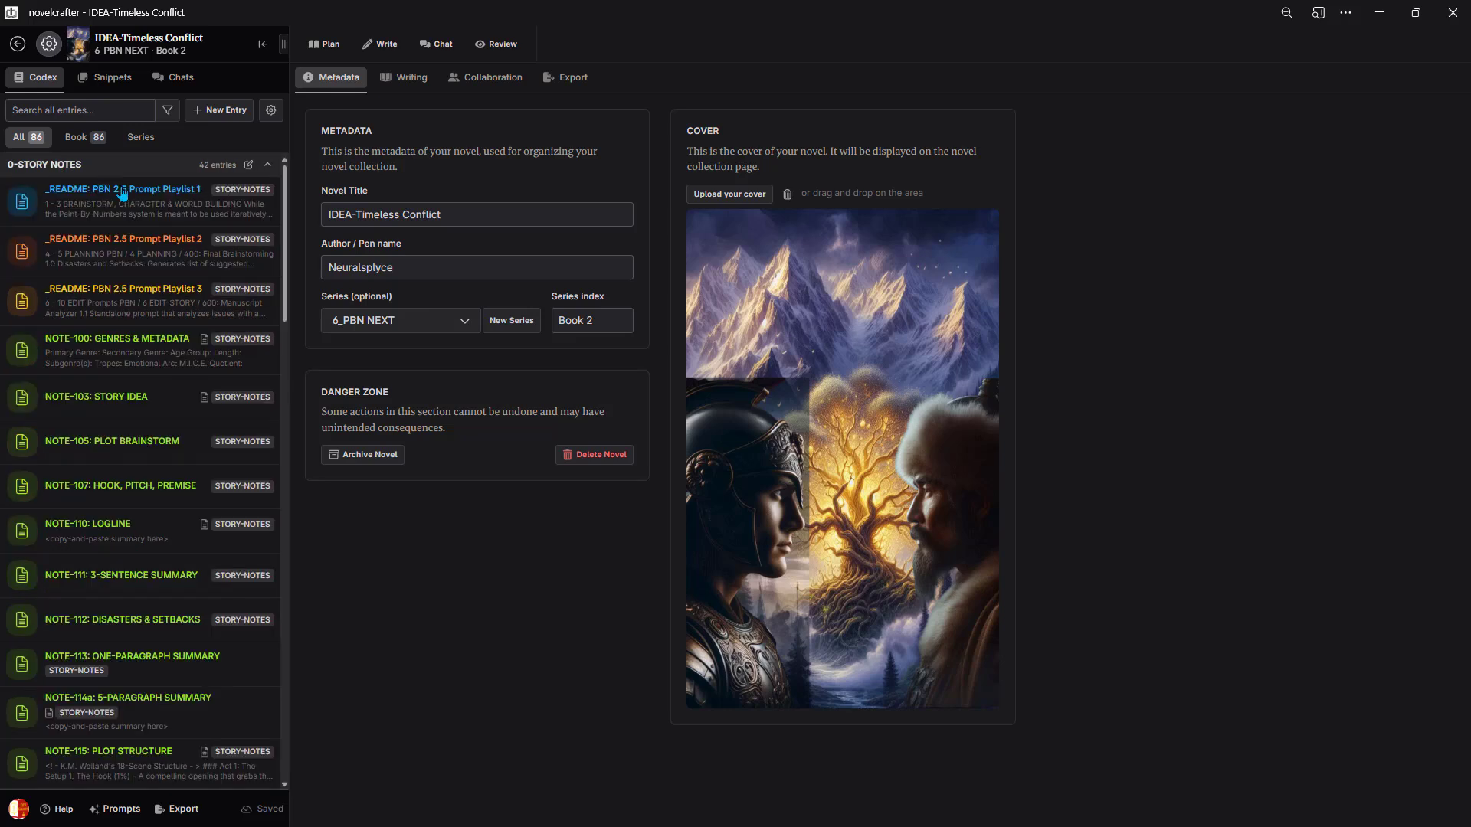
pyautogui.scroll(-1, 150, 260)
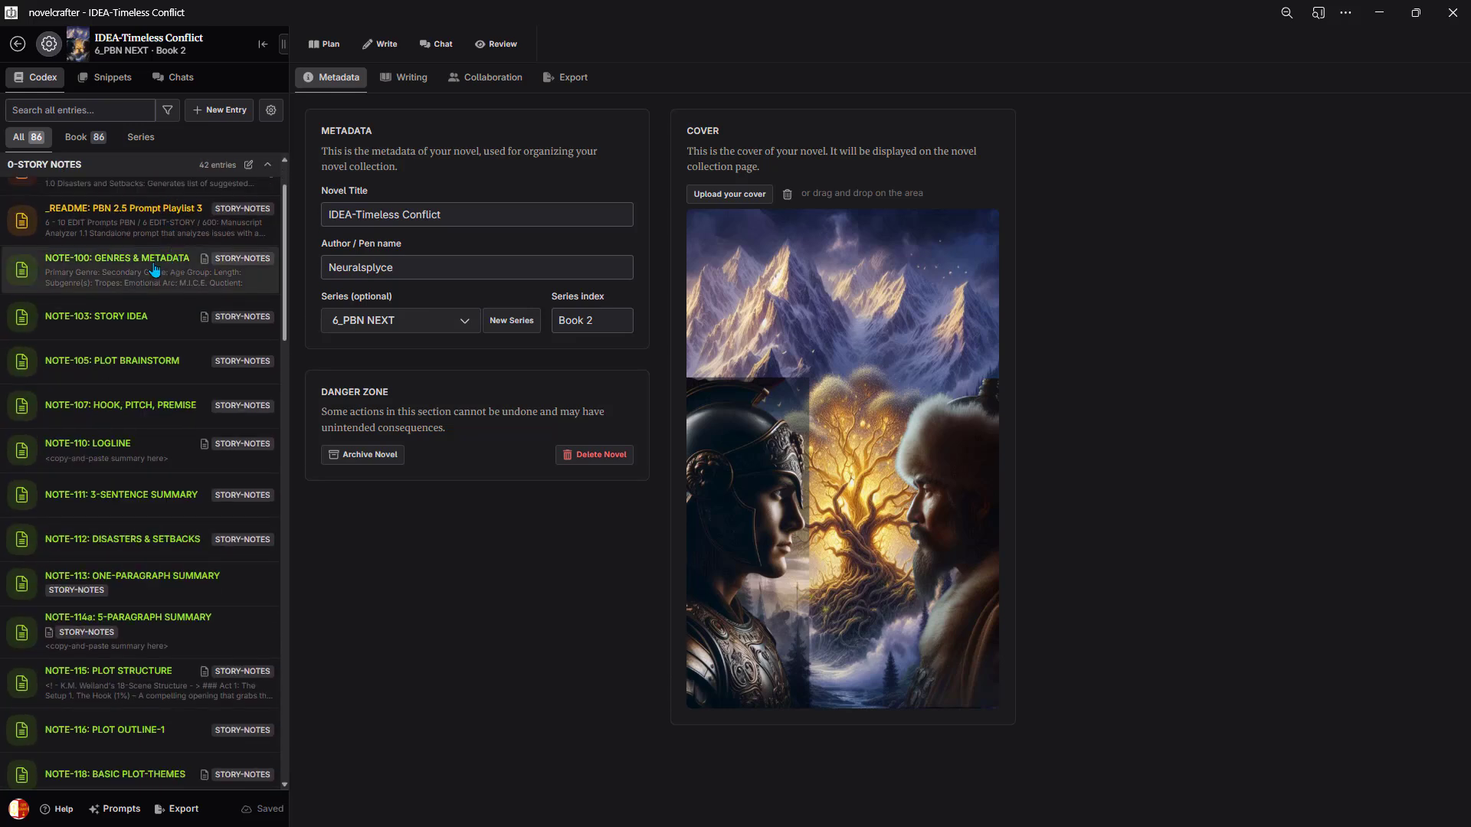
pyautogui.click(148, 267)
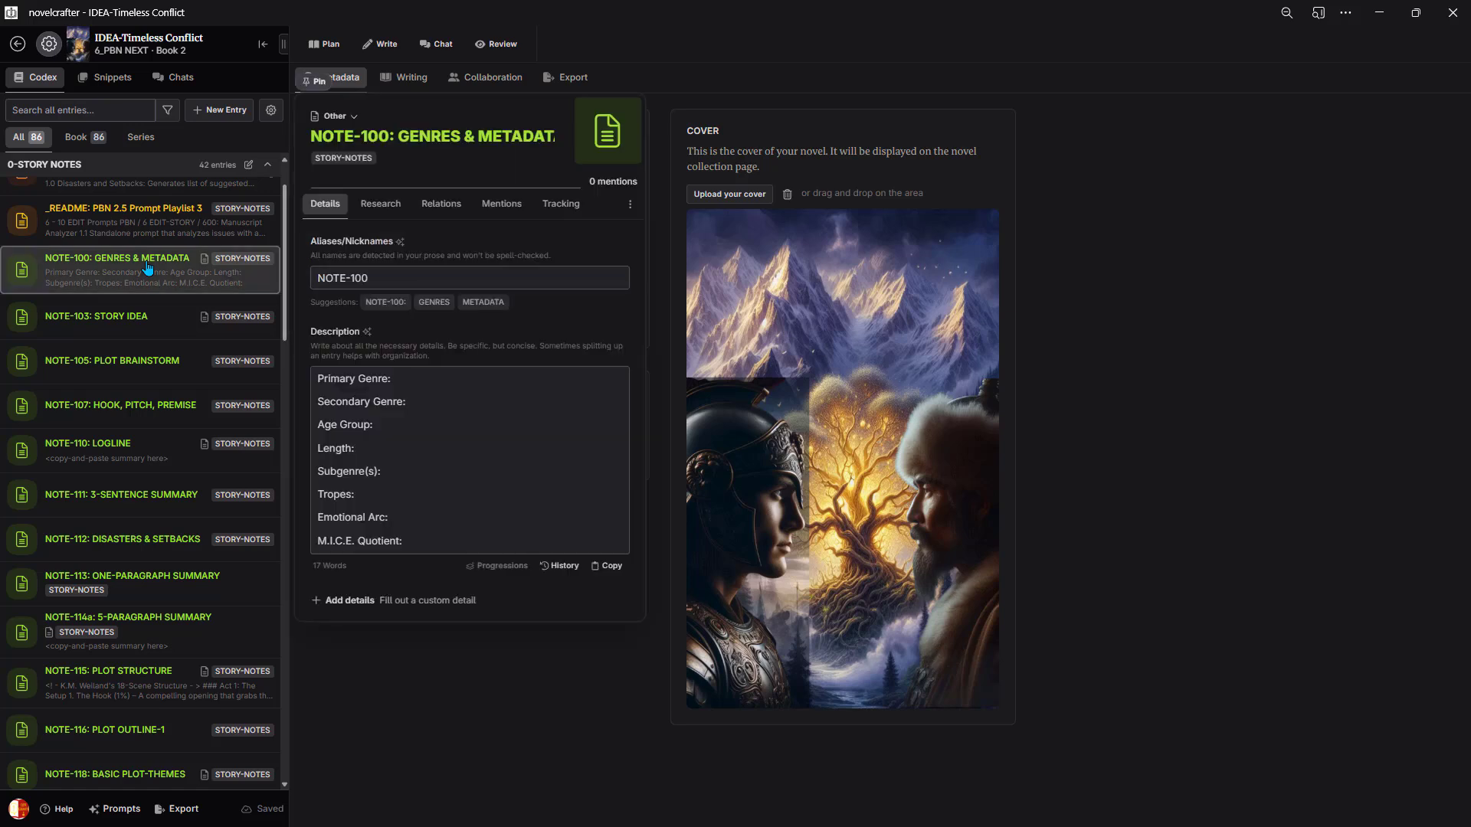
pyautogui.click(414, 374)
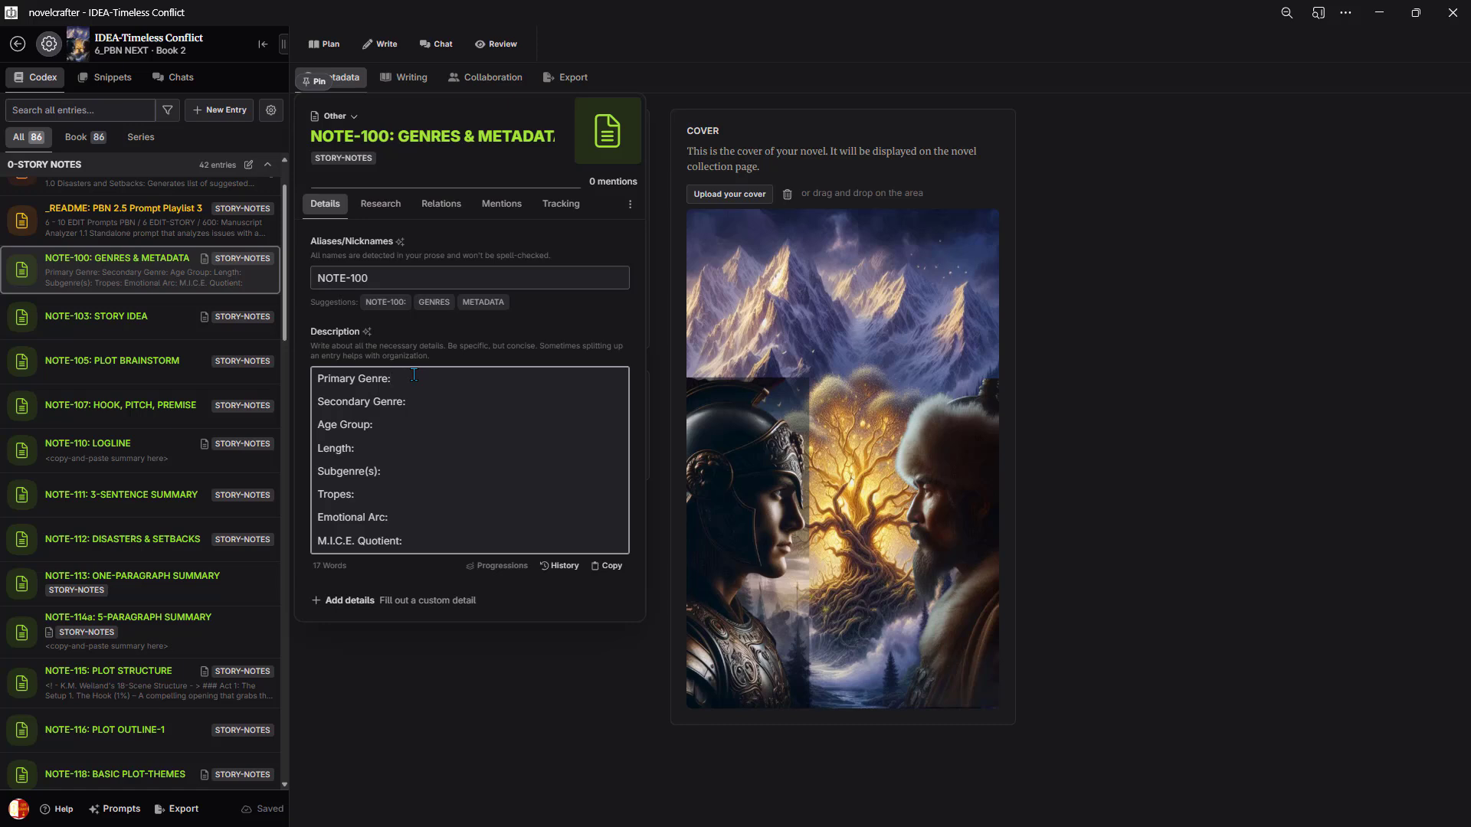
pyautogui.write('Science Fiction')
pyautogui.click(450, 443)
pyautogui.write('Novel')
# - View the NOTE-103: STORY IDEA entry, close it, and switch to the TEST-Timeless Conflict novel
pyautogui.click(98, 325)
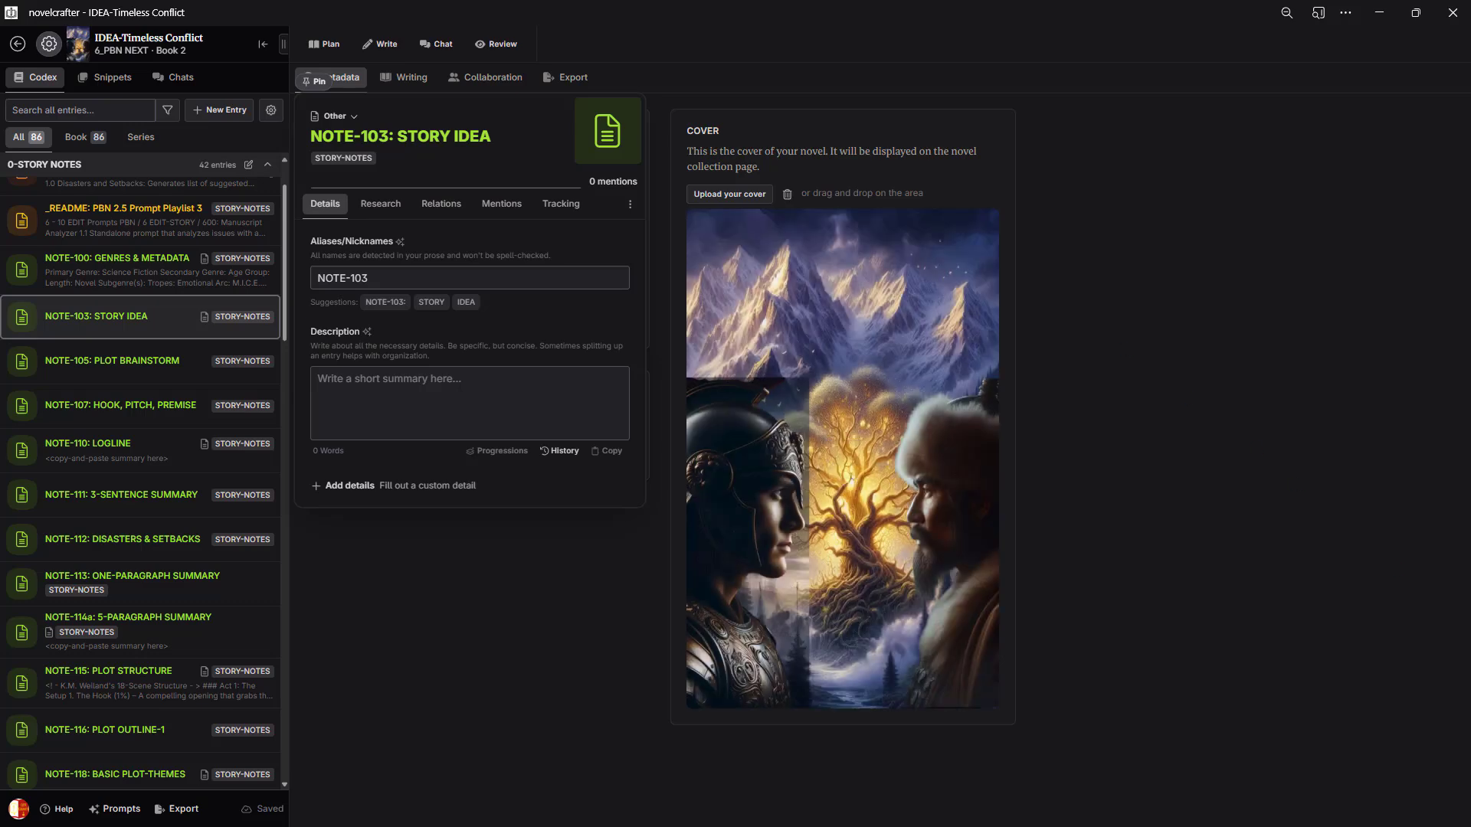
pyautogui.click(605, 522)
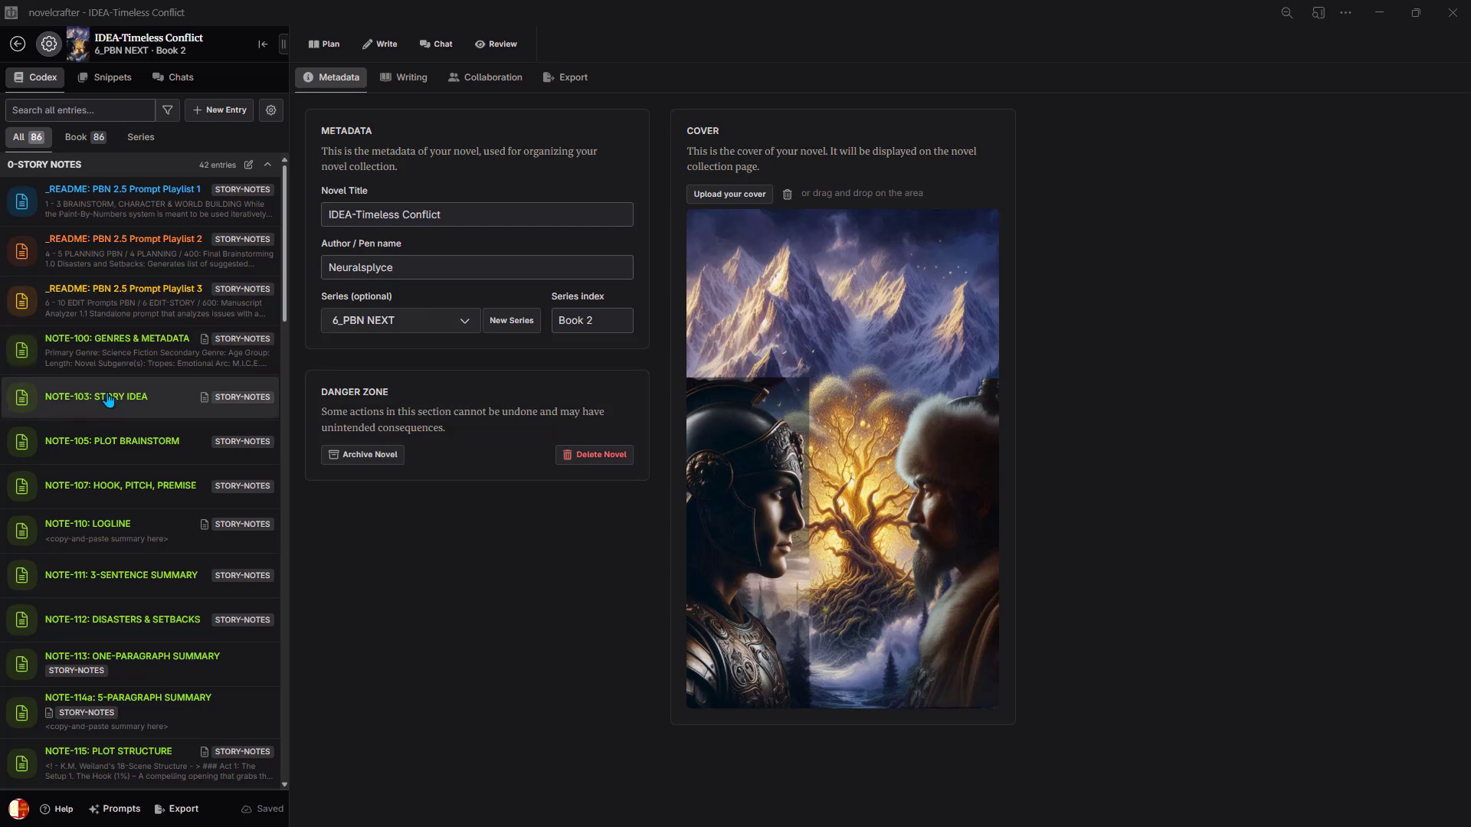
pyautogui.click(17, 44)
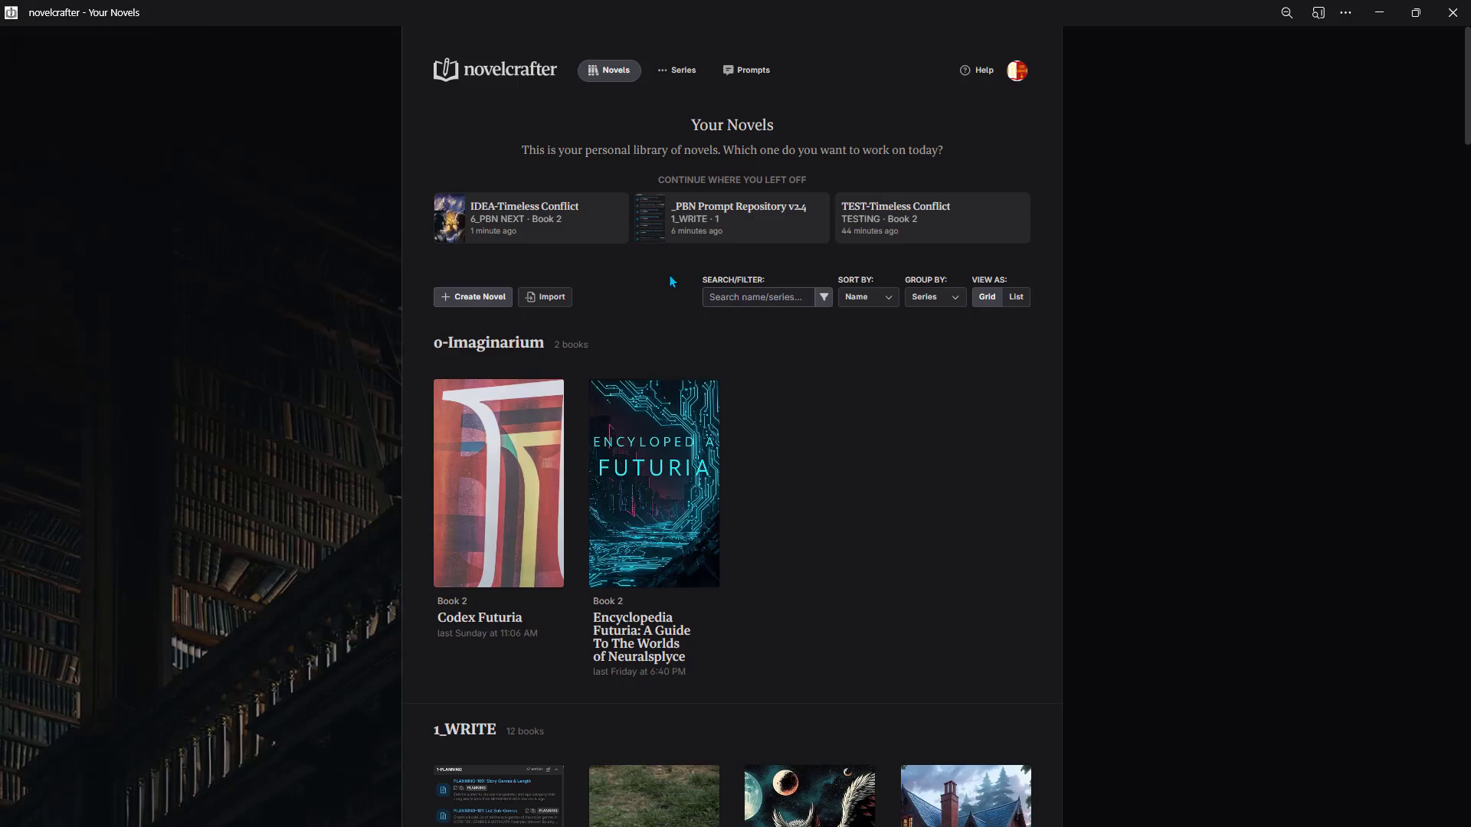
pyautogui.click(895, 227)
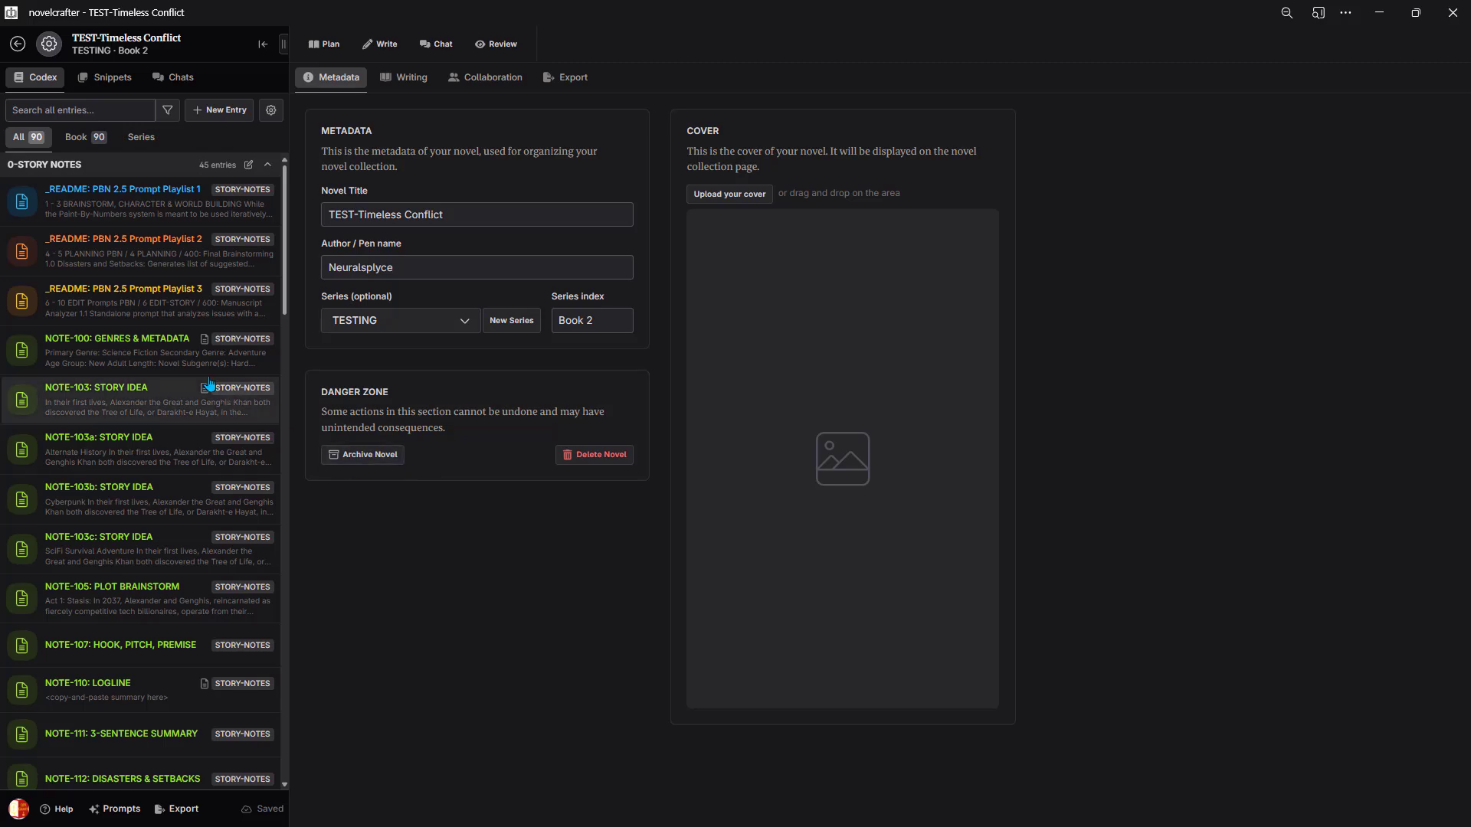
# - Move the NOTE-103a: STORY IDEA codex entry from this novel to the IDEA-Timeless Conflict novel
pyautogui.scroll(-1, 203, 379)
pyautogui.click(203, 377)
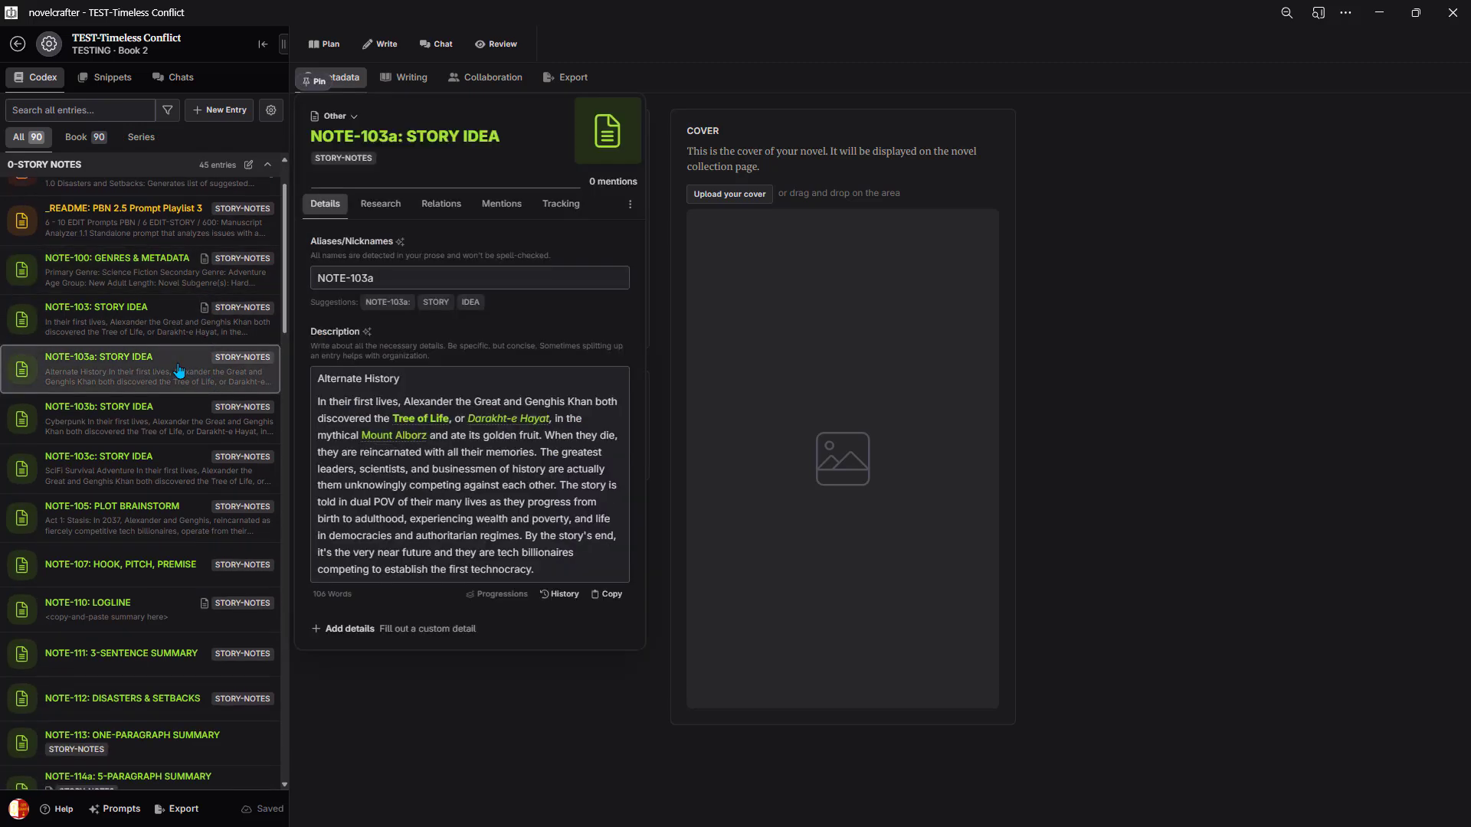
pyautogui.click(628, 205)
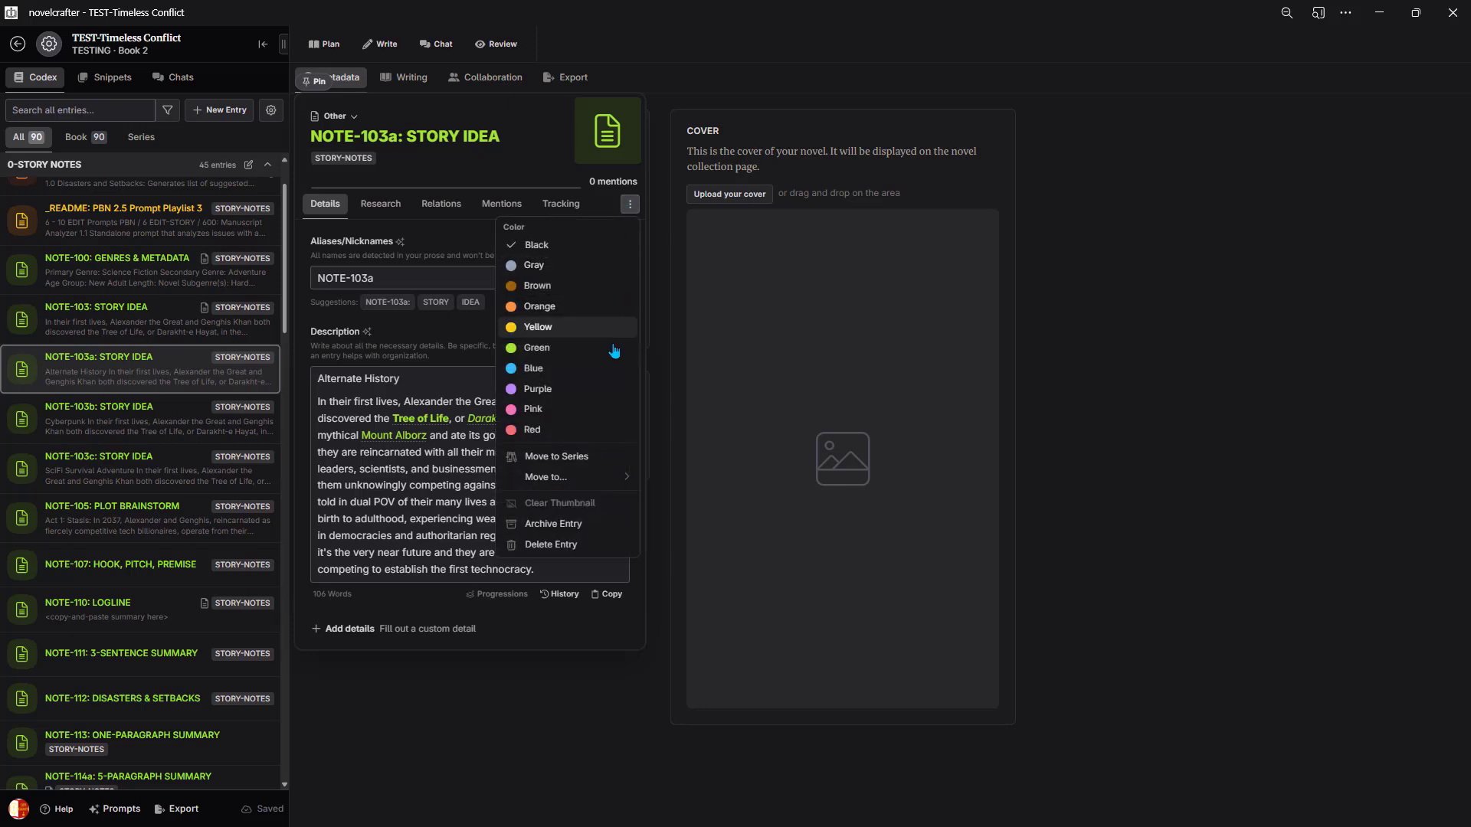
pyautogui.moveTo(593, 488)
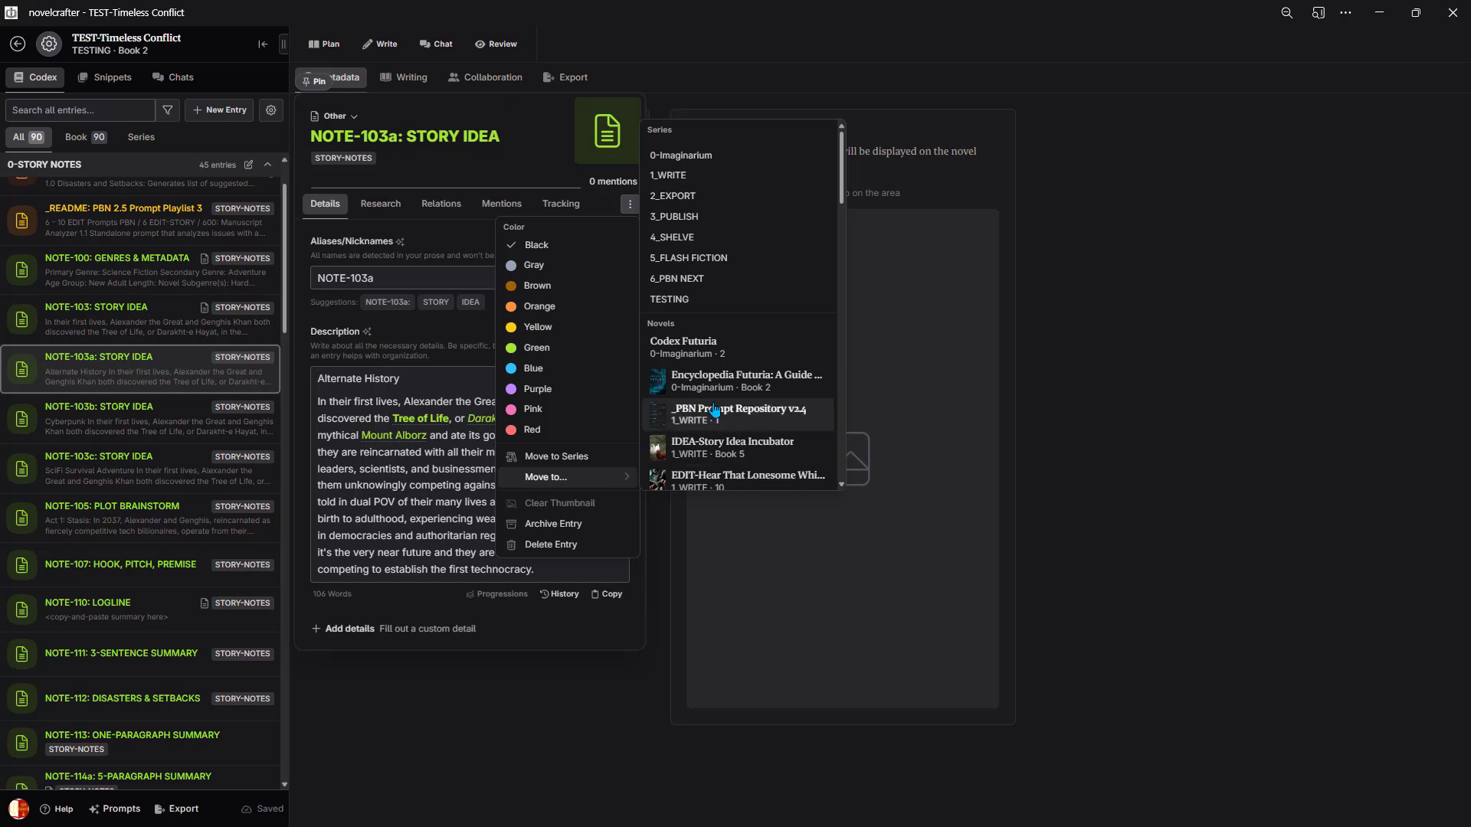
pyautogui.scroll(-3, 739, 384)
pyautogui.scroll(-6, 744, 358)
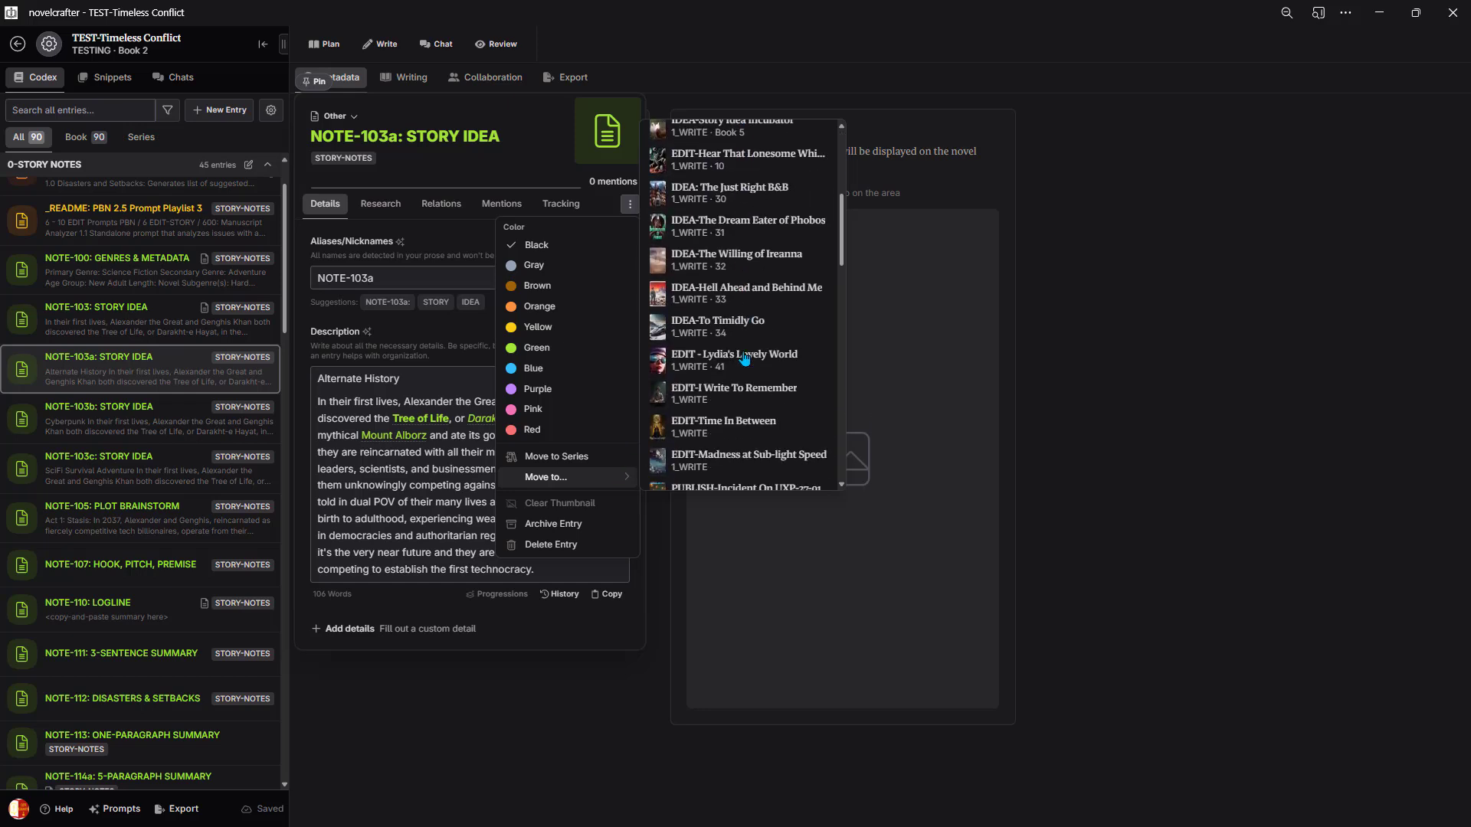
pyautogui.scroll(-6, 744, 358)
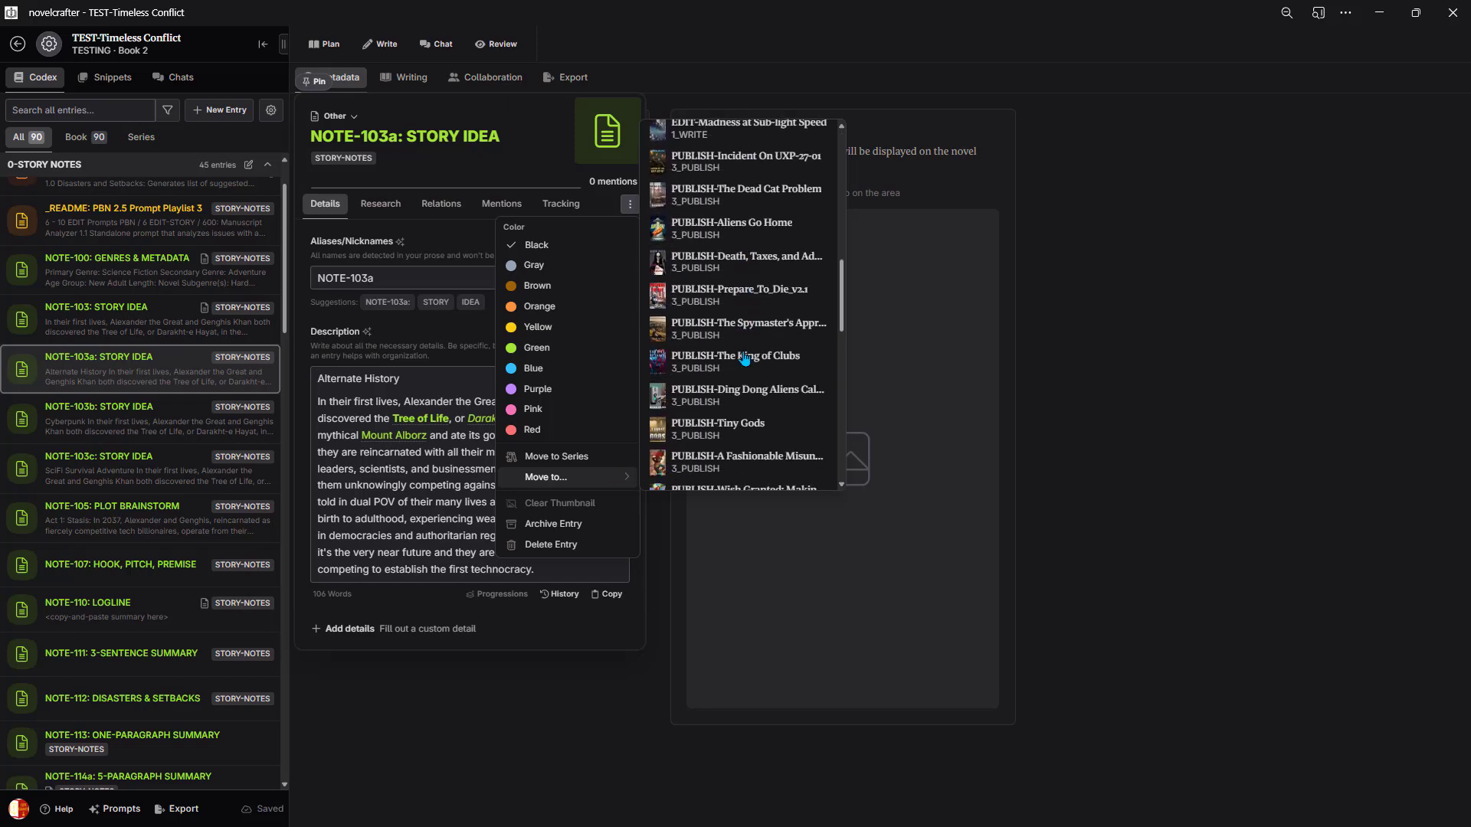
pyautogui.scroll(-5, 744, 357)
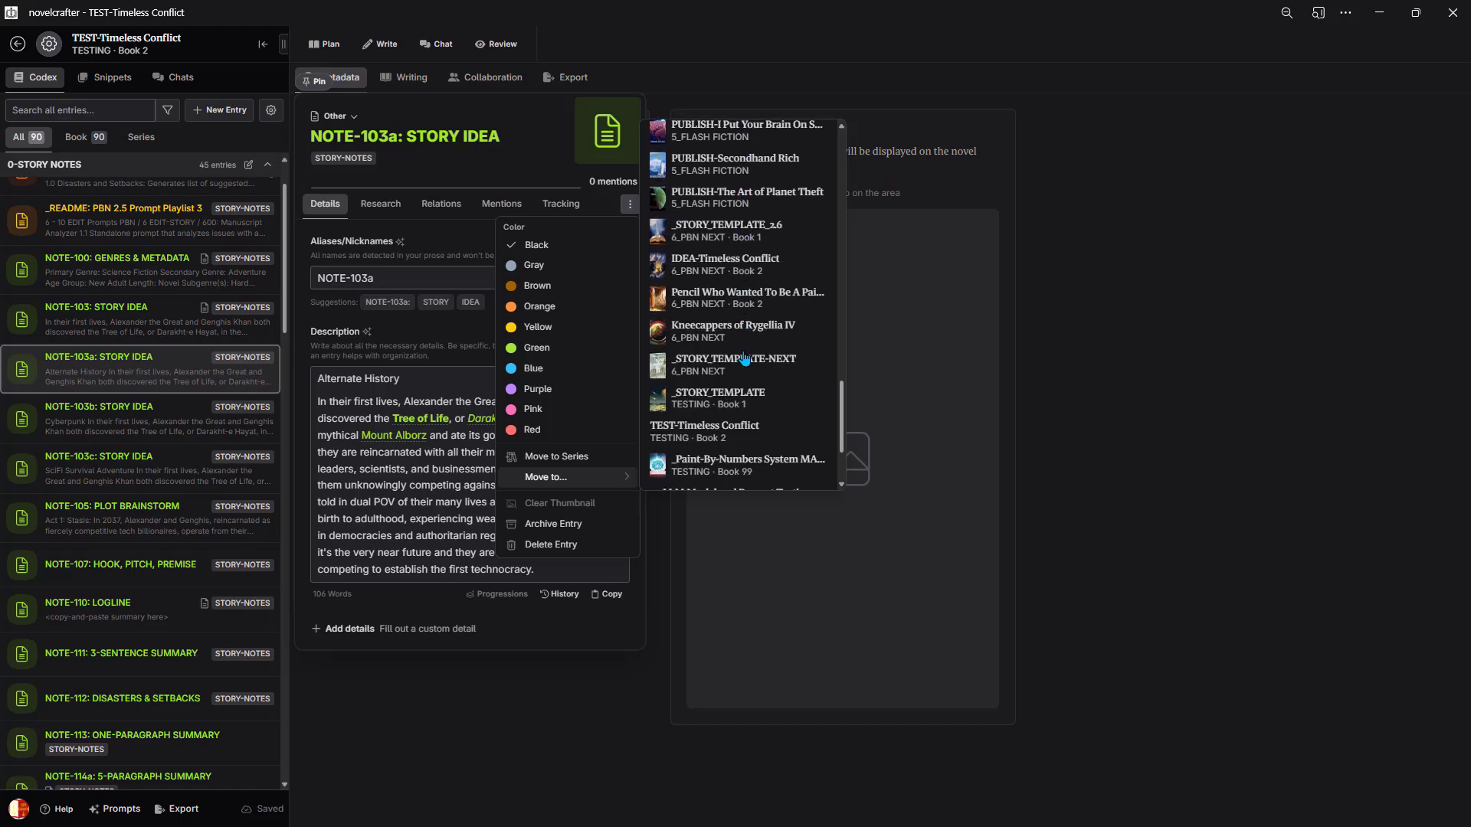
pyautogui.scroll(1, 744, 358)
pyautogui.click(706, 304)
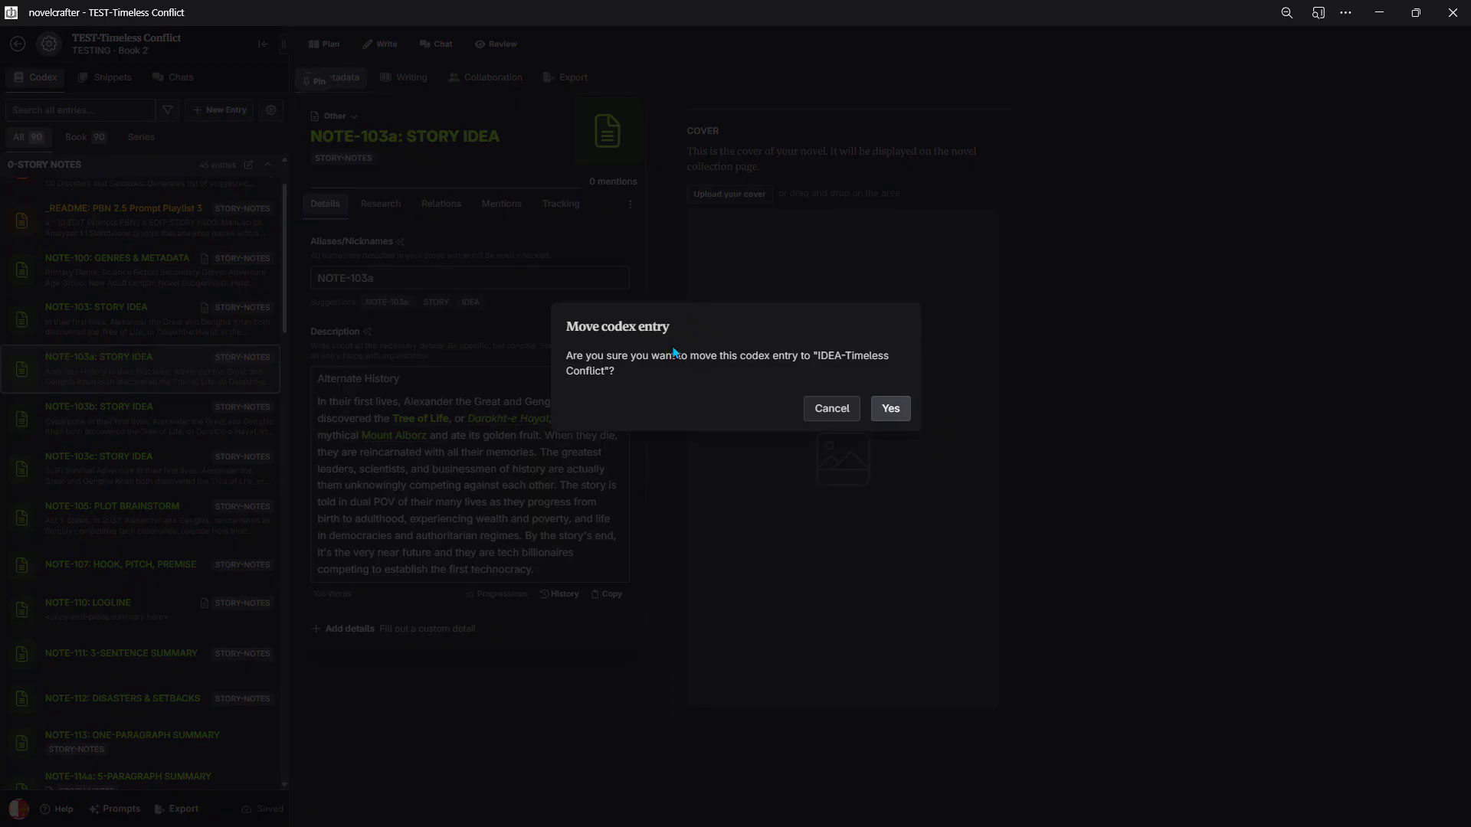
pyautogui.click(891, 408)
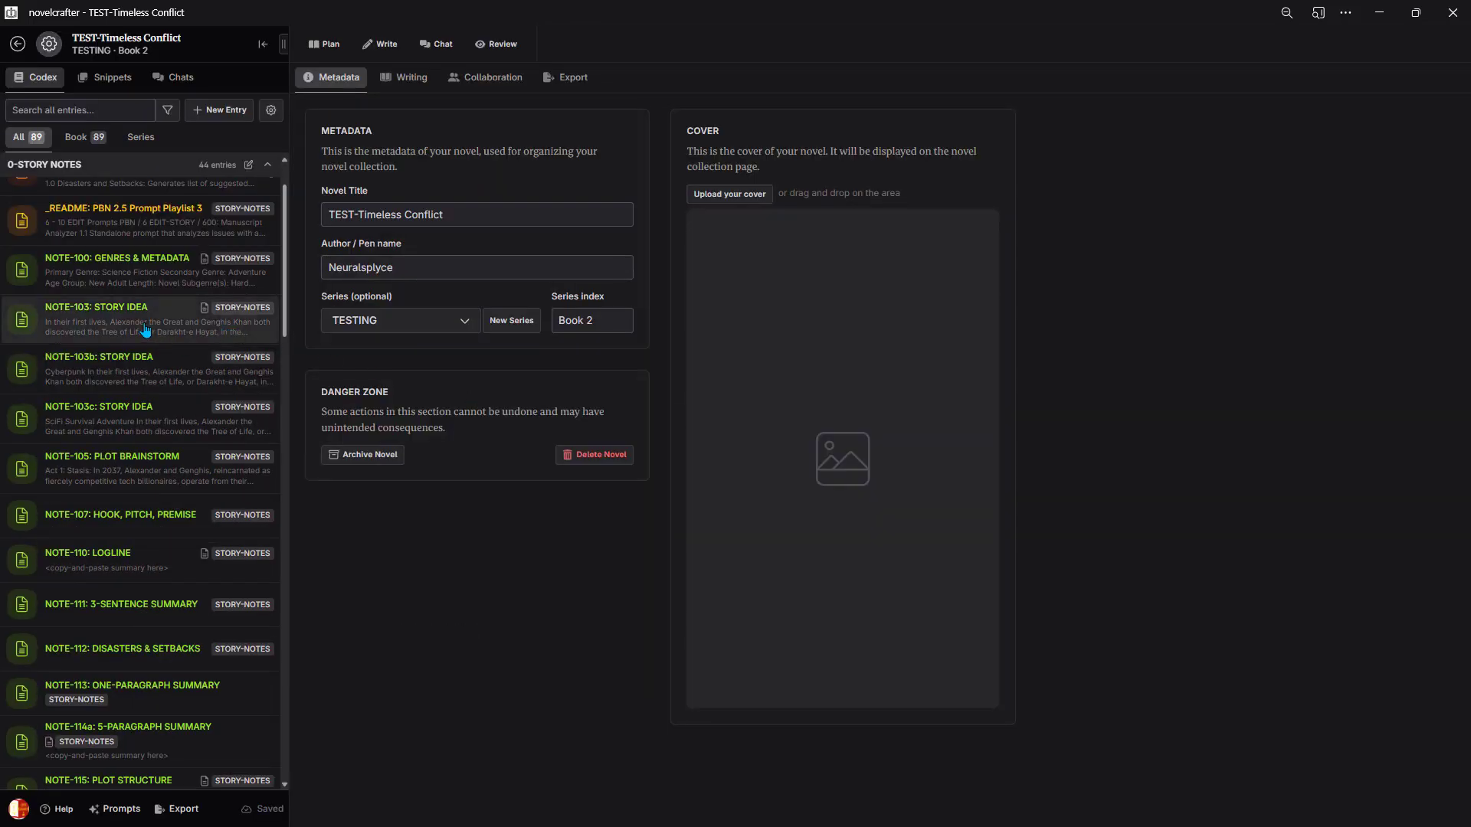
# - Move the NOTE-103b: STORY IDEA codex entry from this novel to the IDEA-Timeless Conflict novel
pyautogui.click(149, 370)
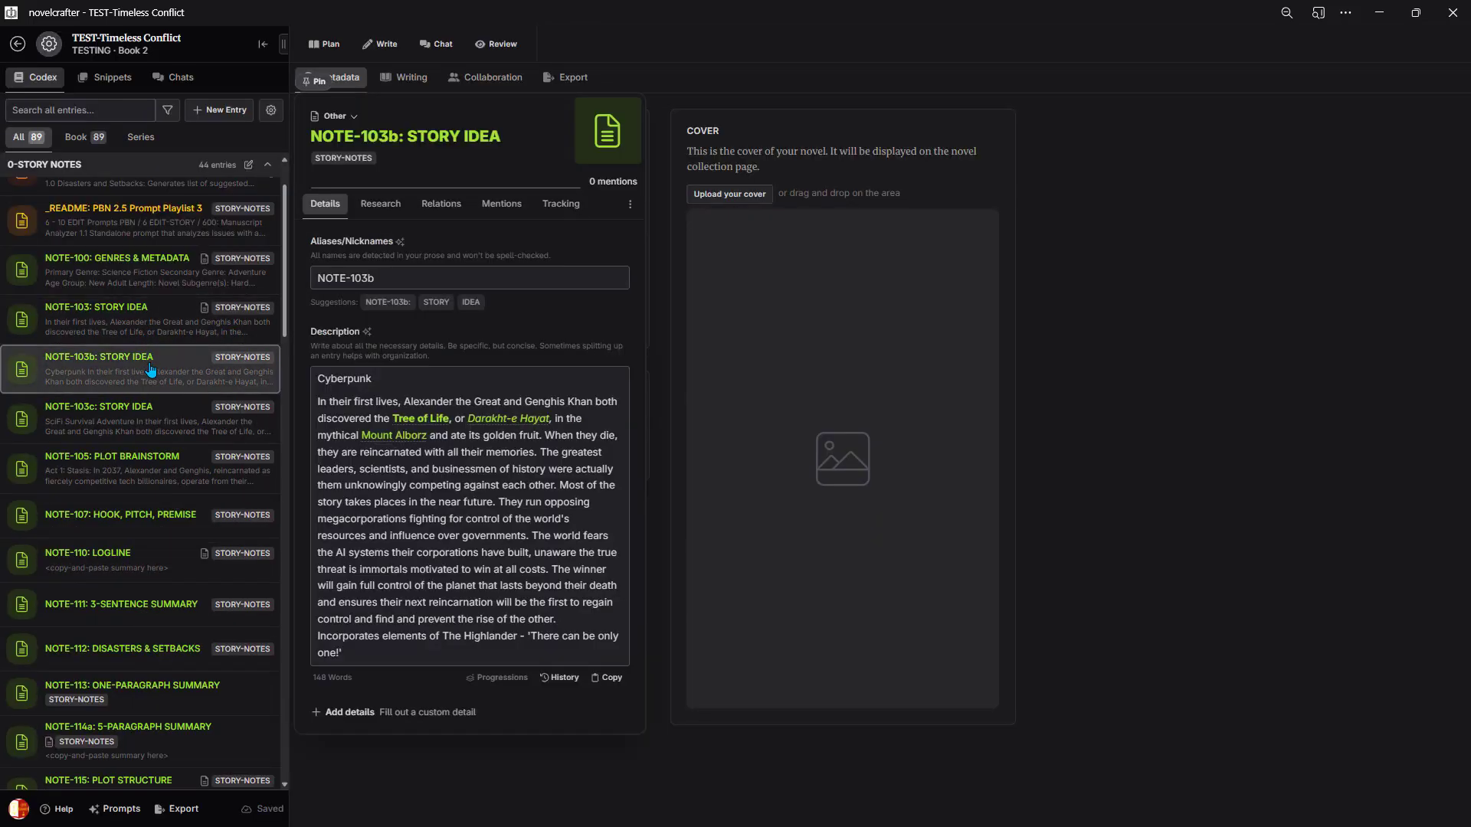
pyautogui.click(629, 207)
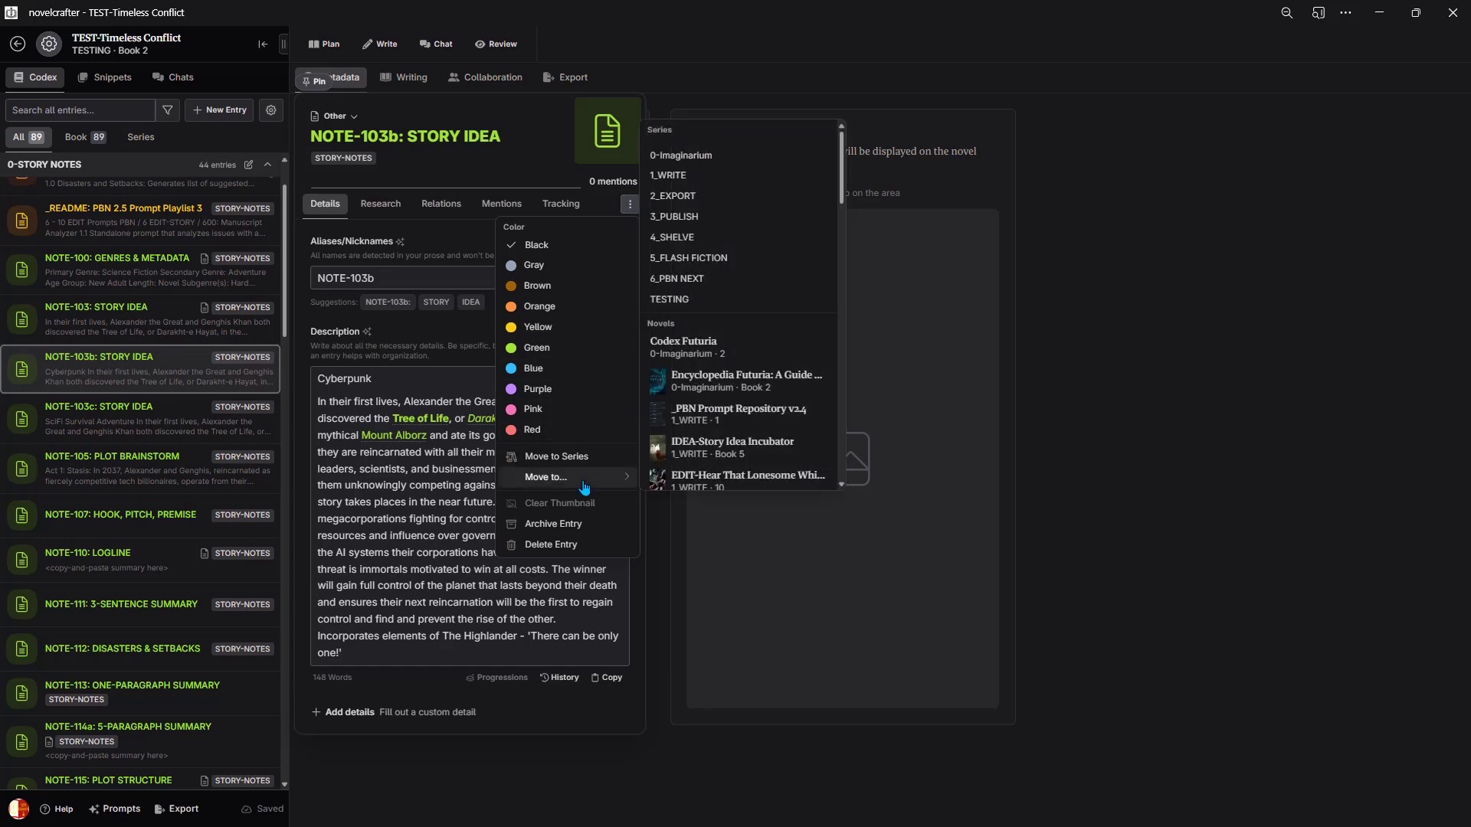
pyautogui.scroll(-12, 736, 367)
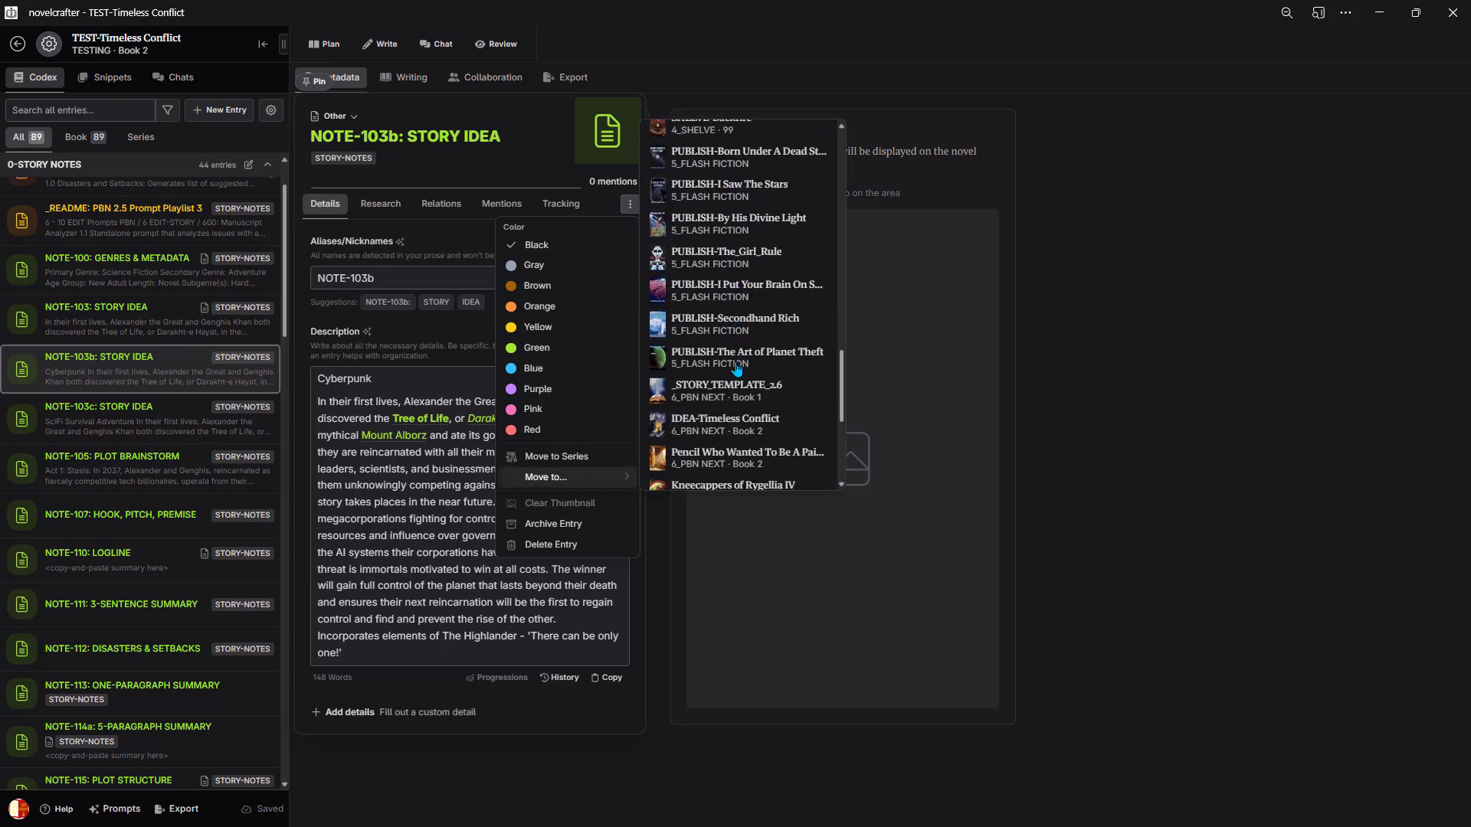
pyautogui.scroll(-2, 735, 369)
pyautogui.click(723, 349)
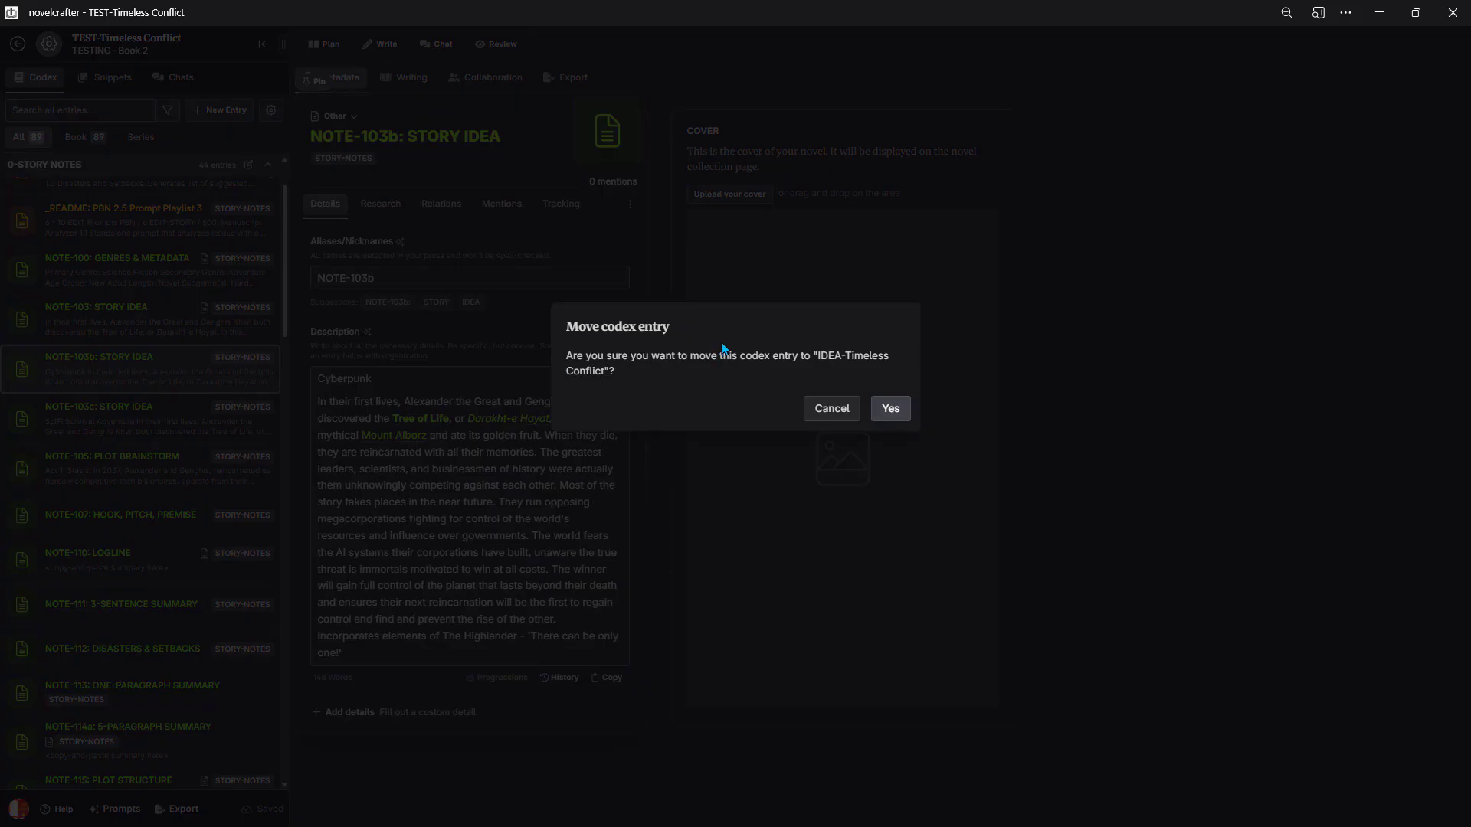
pyautogui.click(888, 414)
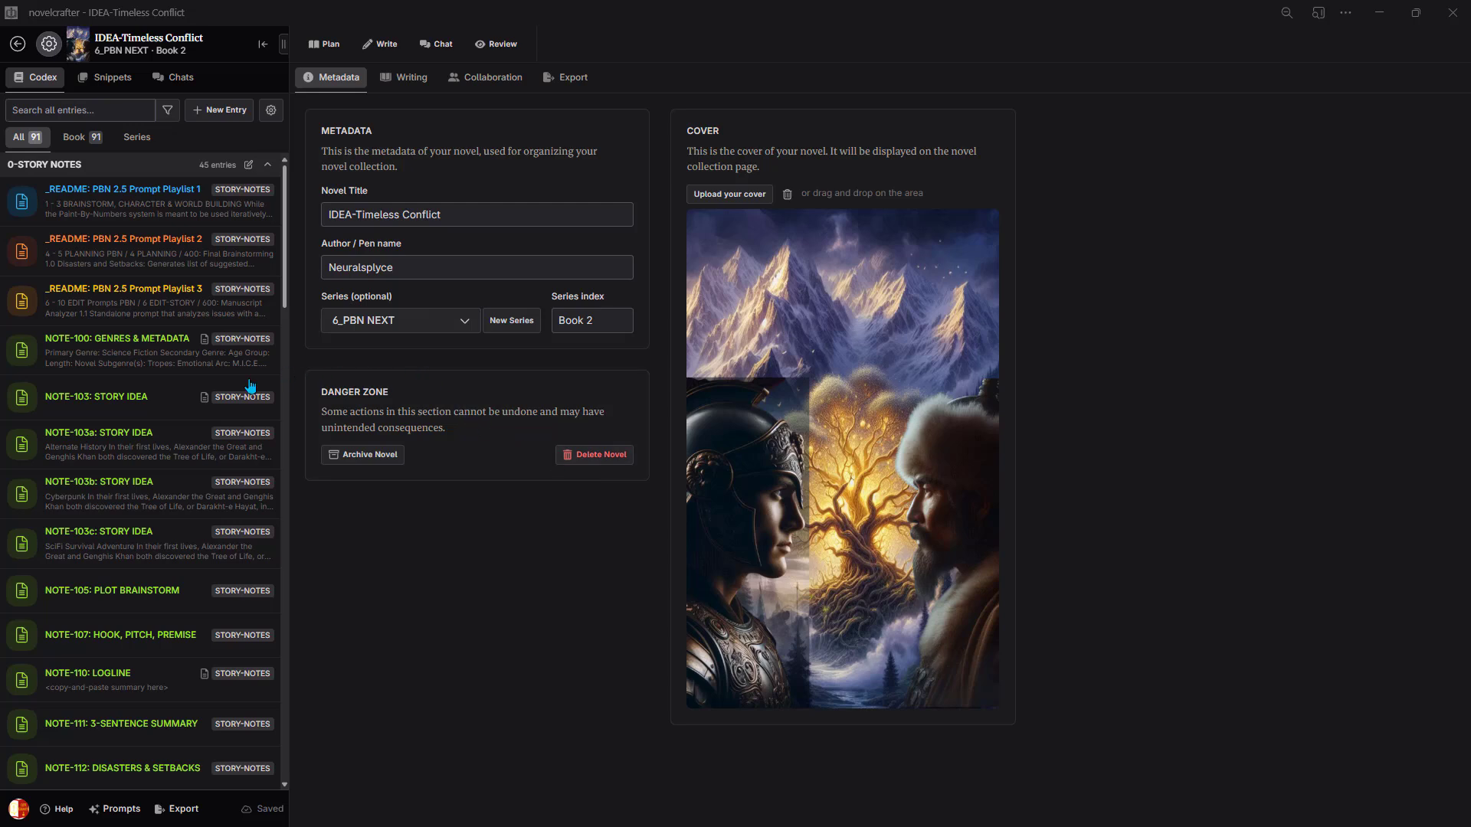
# - Read the descriptions of the NOTE-103a, NOTE-103b and NOTE-103c story idea entries in the IDEA-Timeless Conflict novel
pyautogui.scroll(-1, 108, 449)
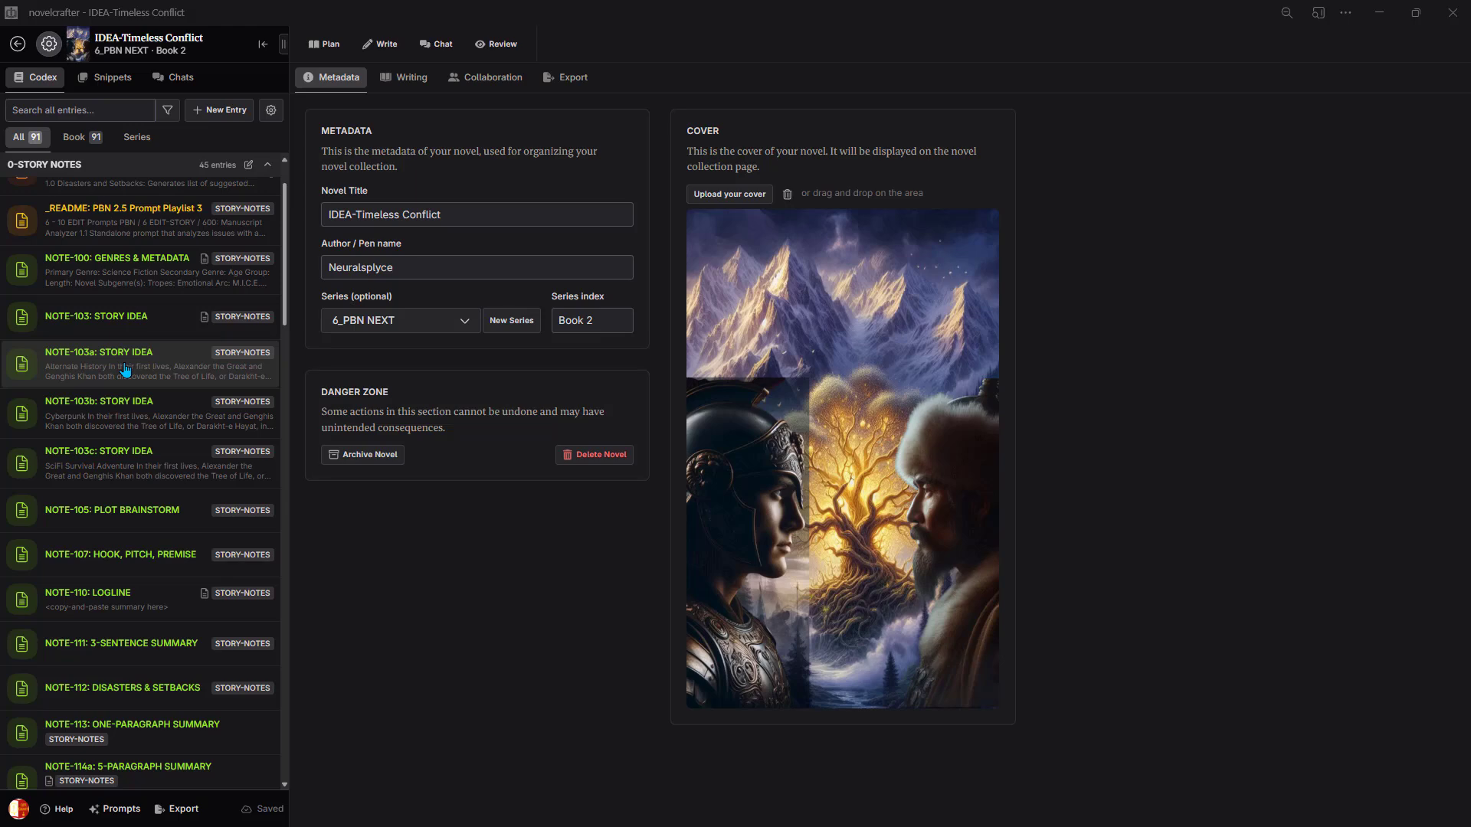
pyautogui.click(125, 371)
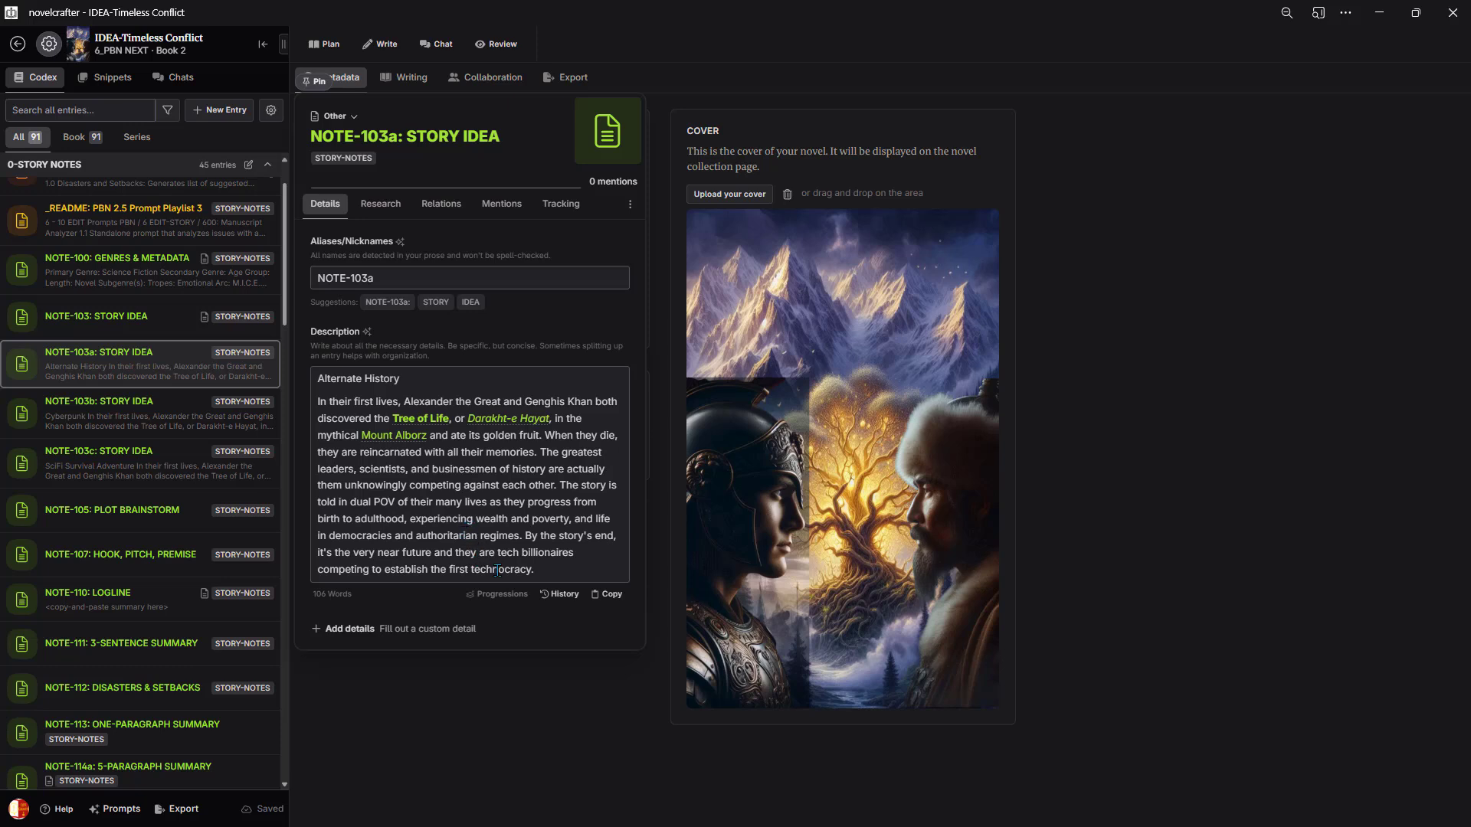
pyautogui.click(202, 432)
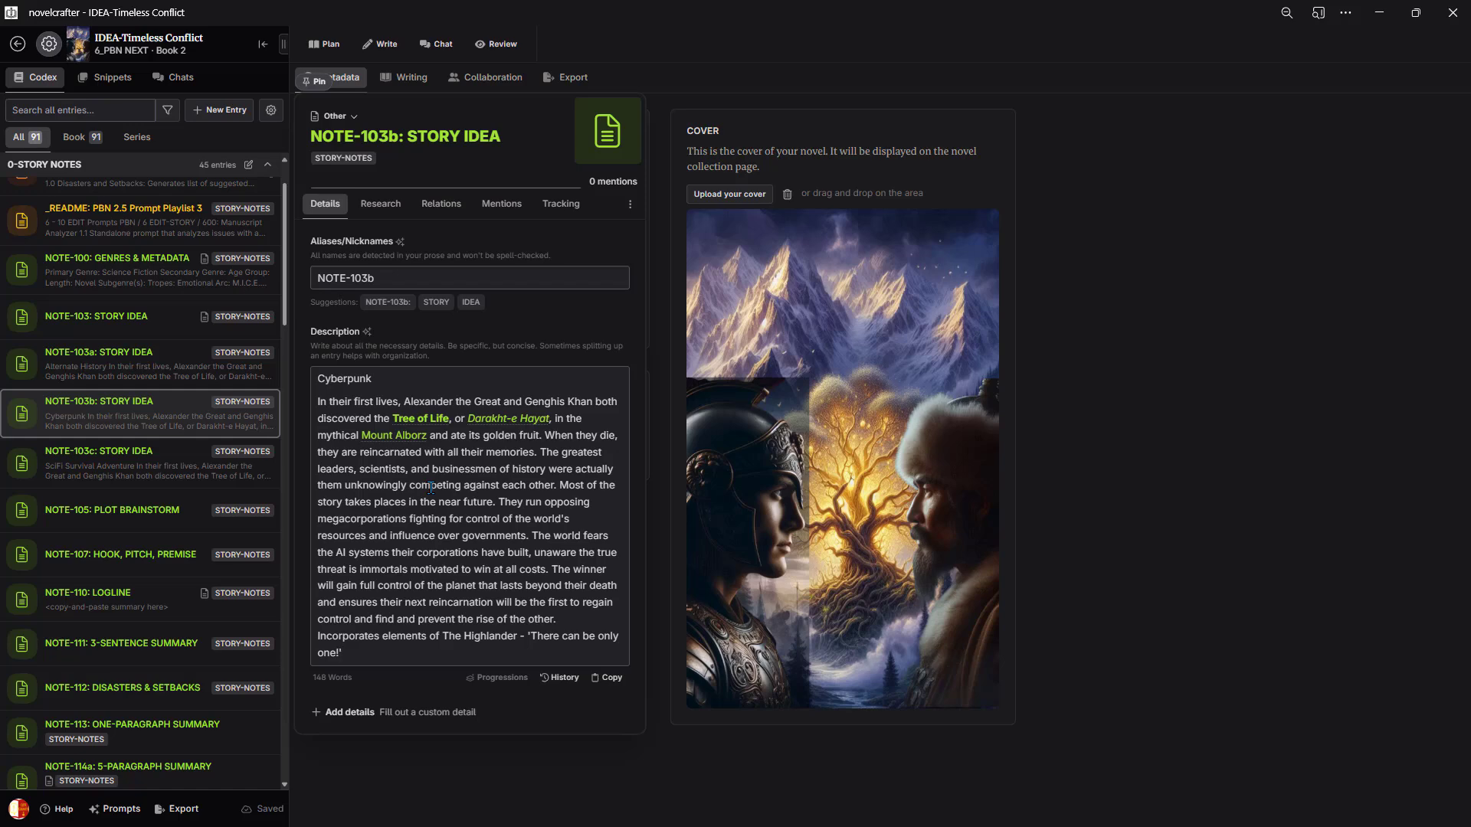
pyautogui.click(159, 473)
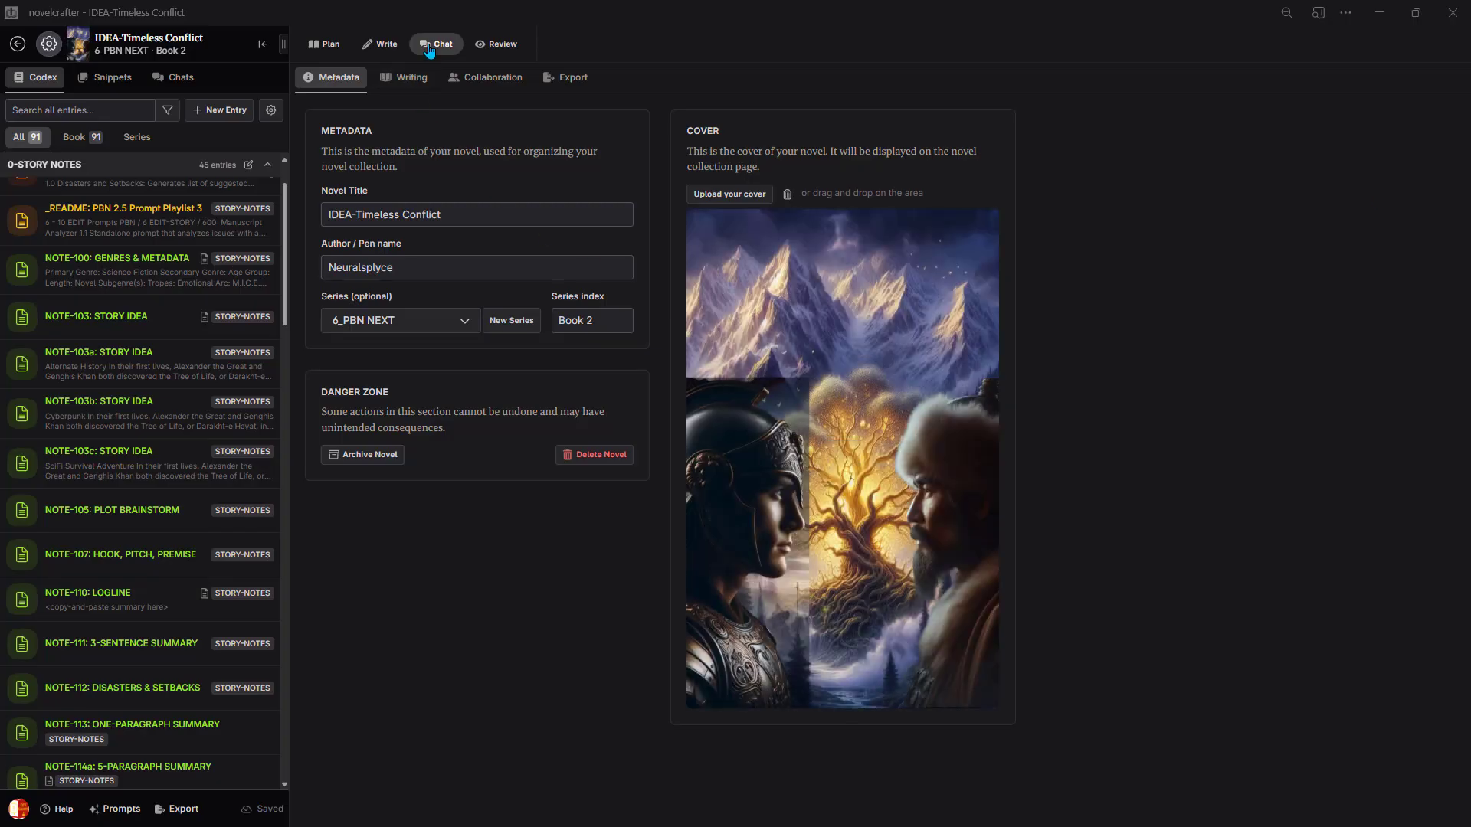
# - Run the PBN 0 TUTORIAL prompt with "begin" in a new chat thread and read through its instructions
pyautogui.click(430, 46)
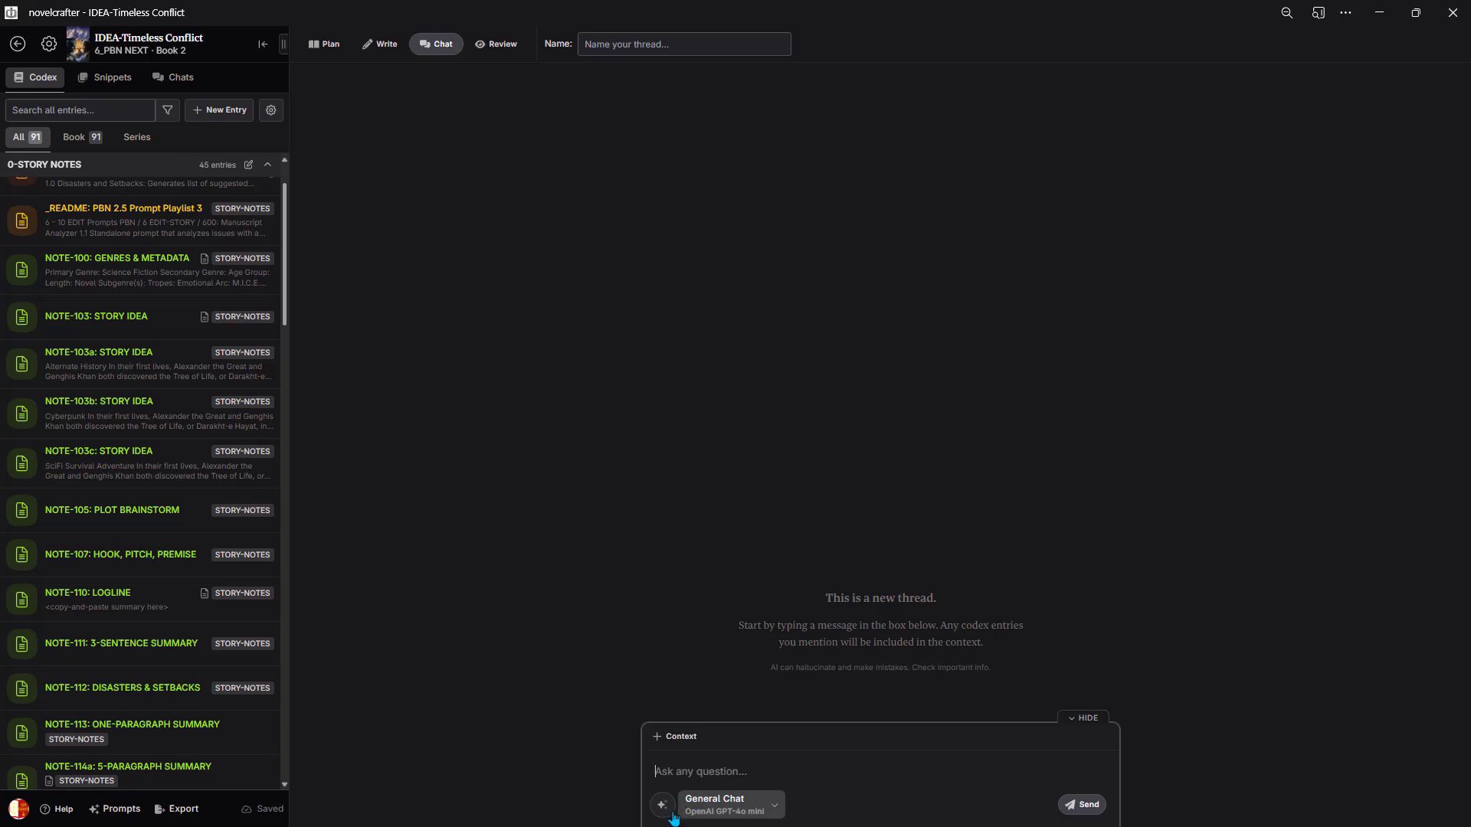
pyautogui.click(664, 815)
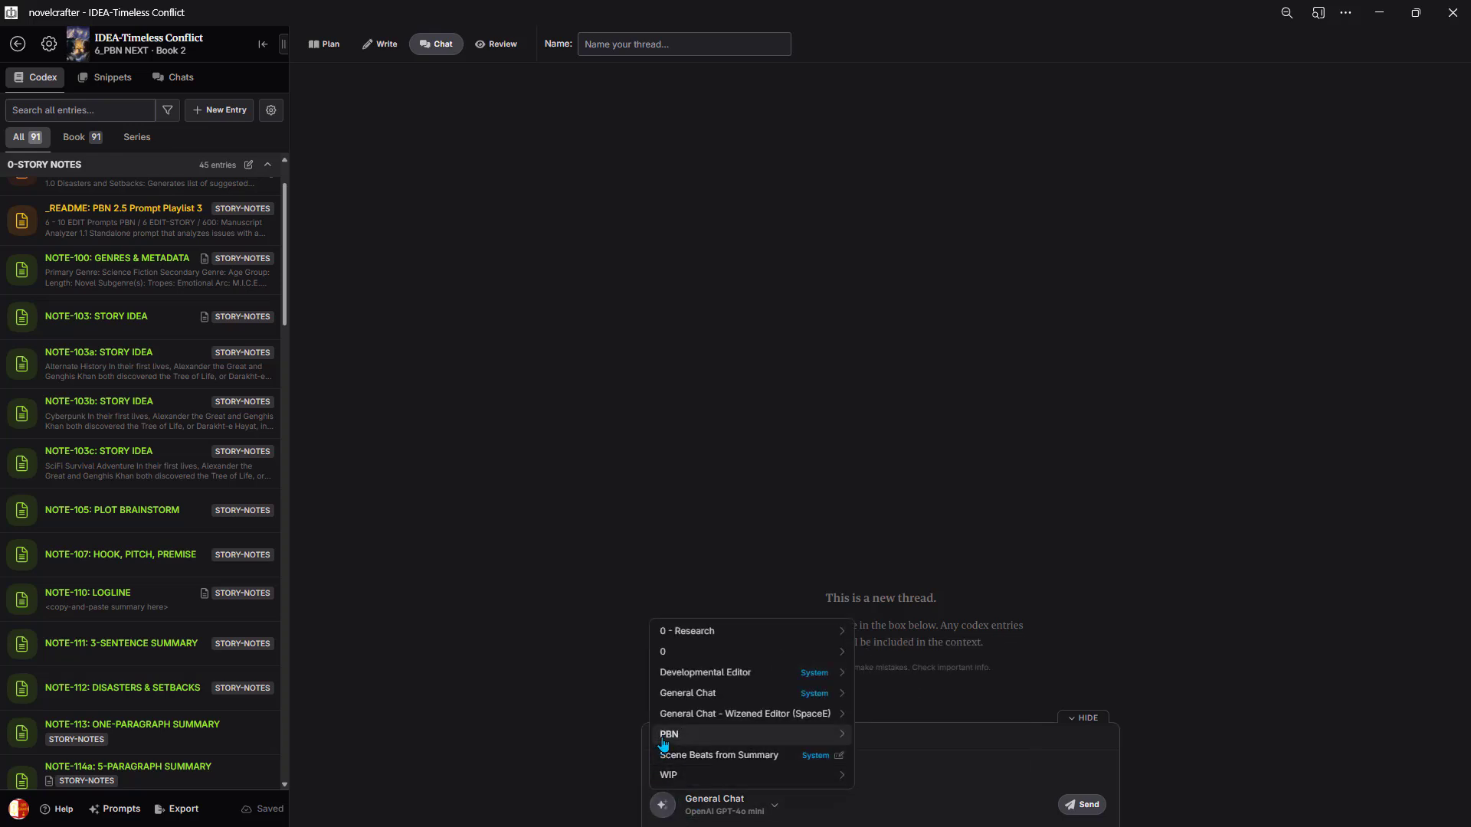
pyautogui.moveTo(665, 738)
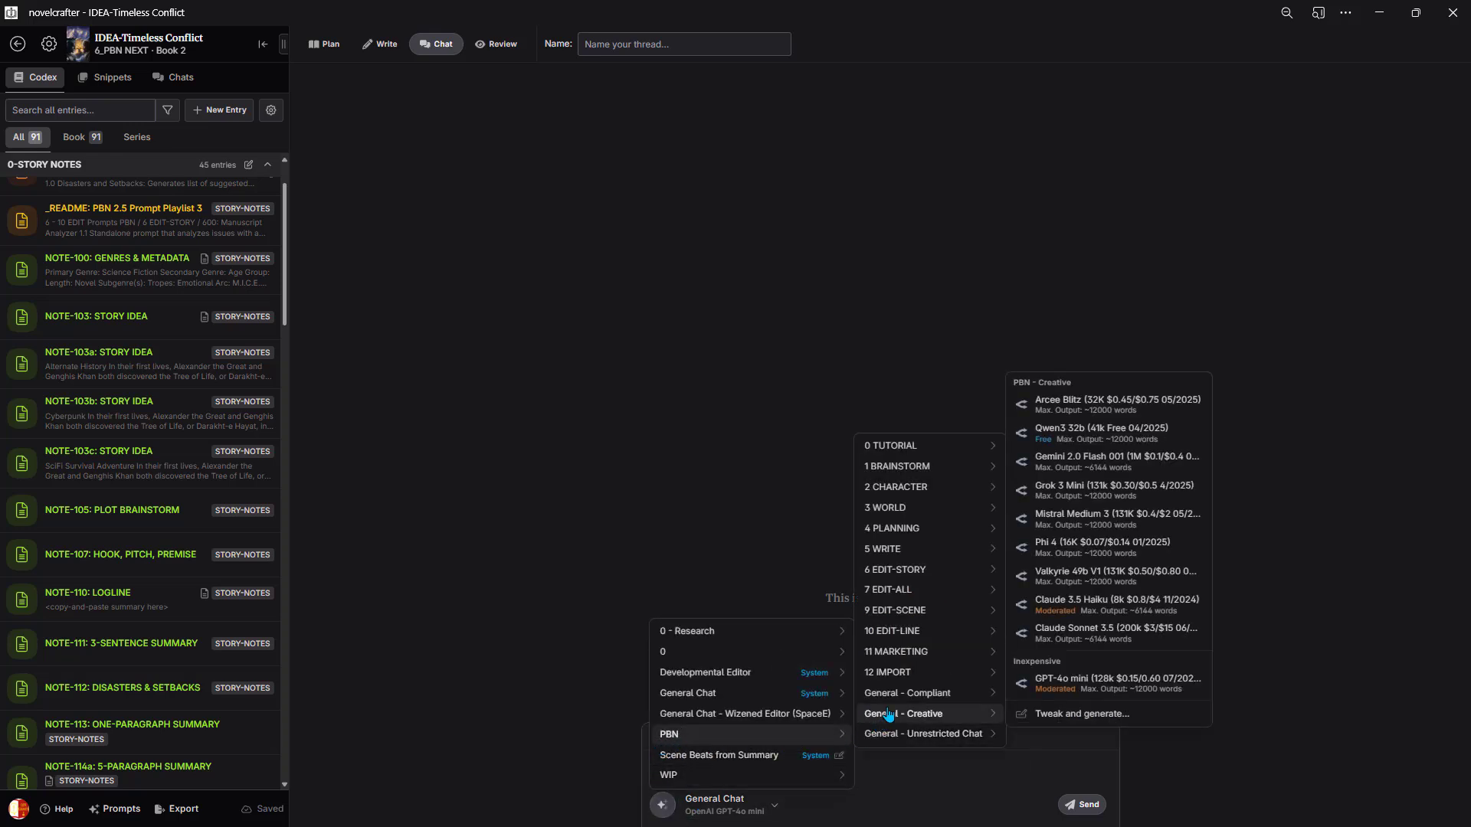
pyautogui.moveTo(895, 464)
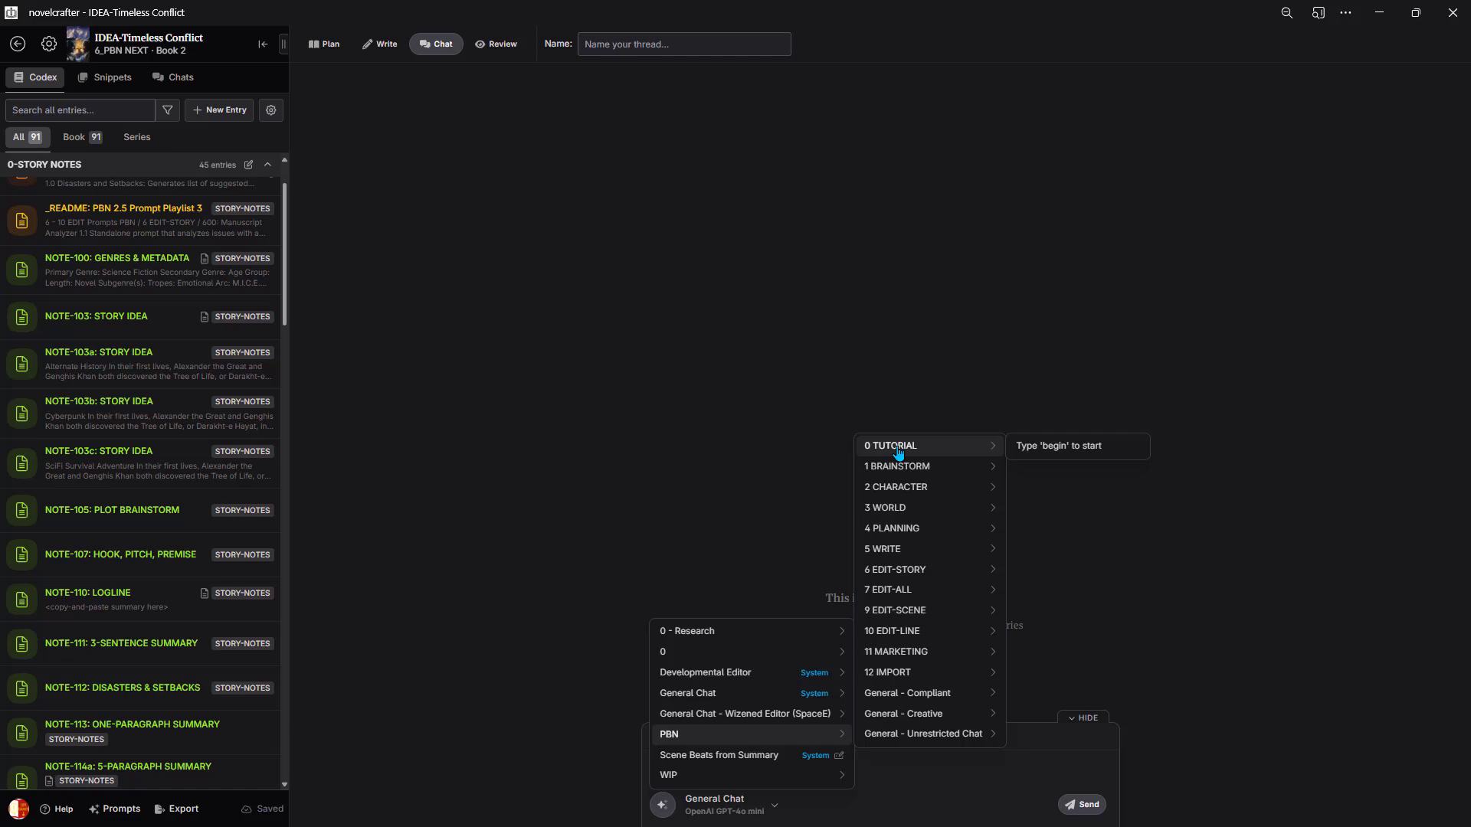
pyautogui.click(1049, 450)
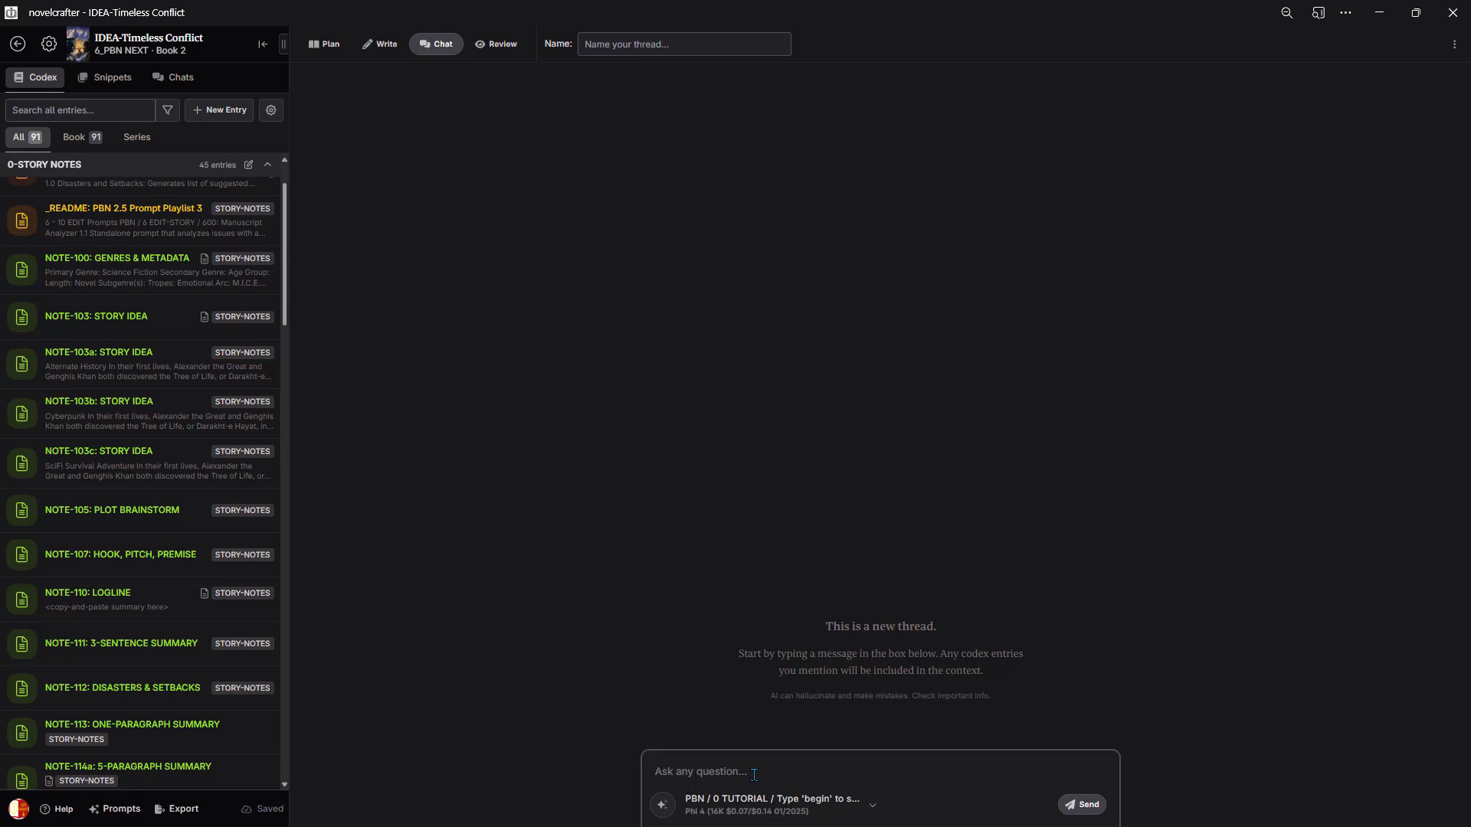
pyautogui.write('begin')
pyautogui.click(1072, 805)
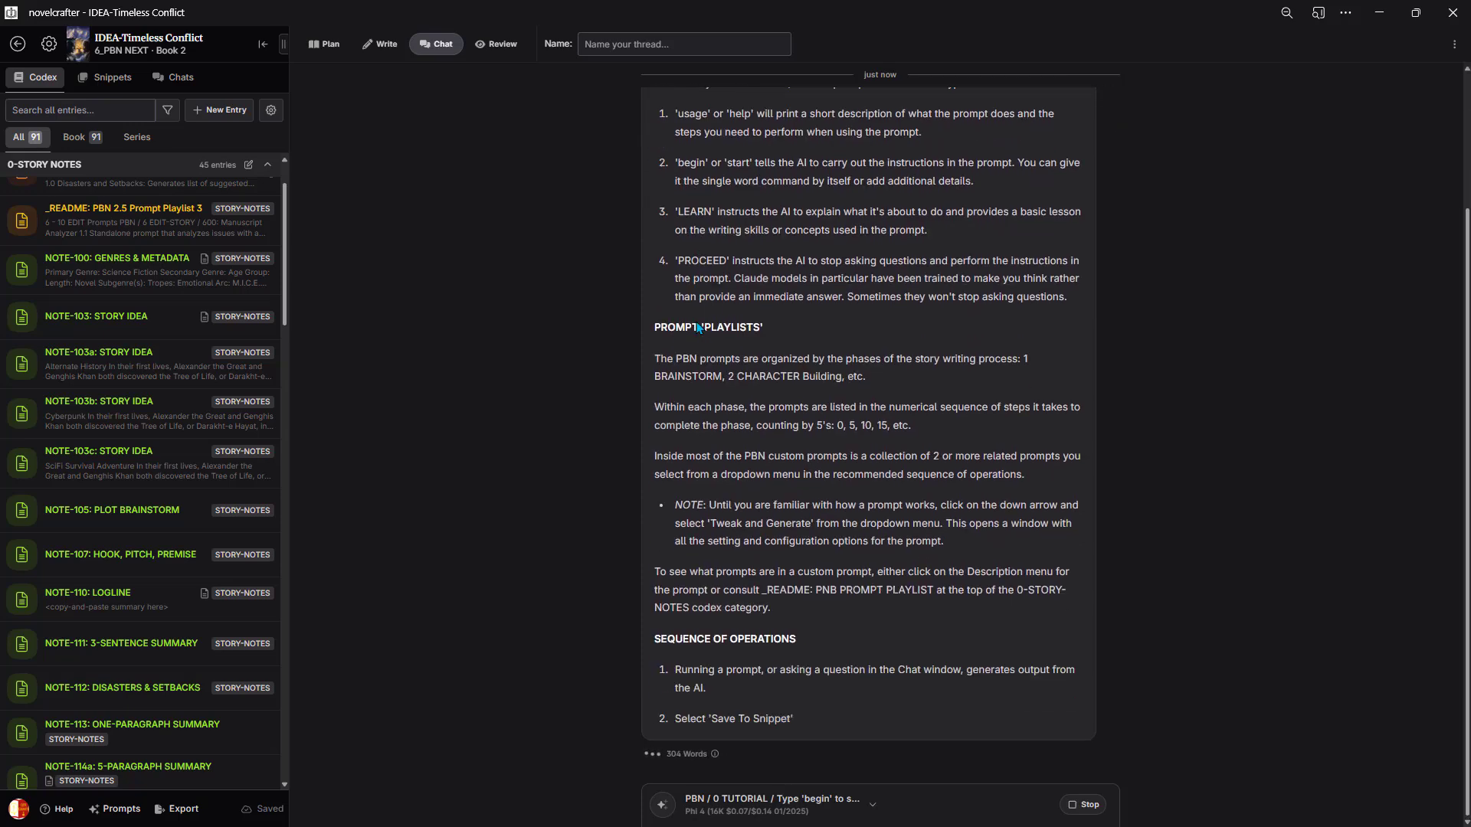
pyautogui.scroll(2, 763, 490)
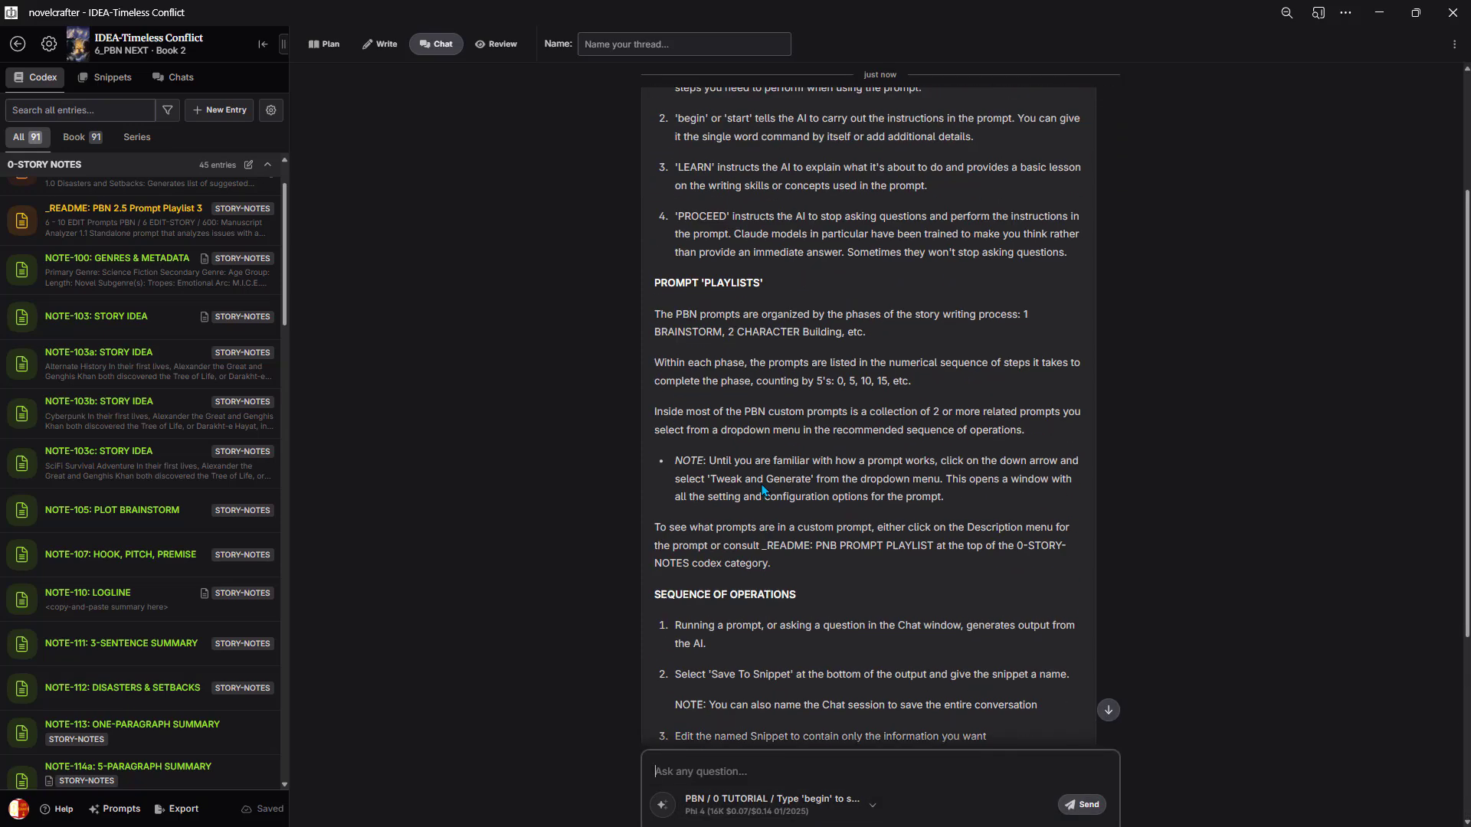
pyautogui.scroll(3, 764, 491)
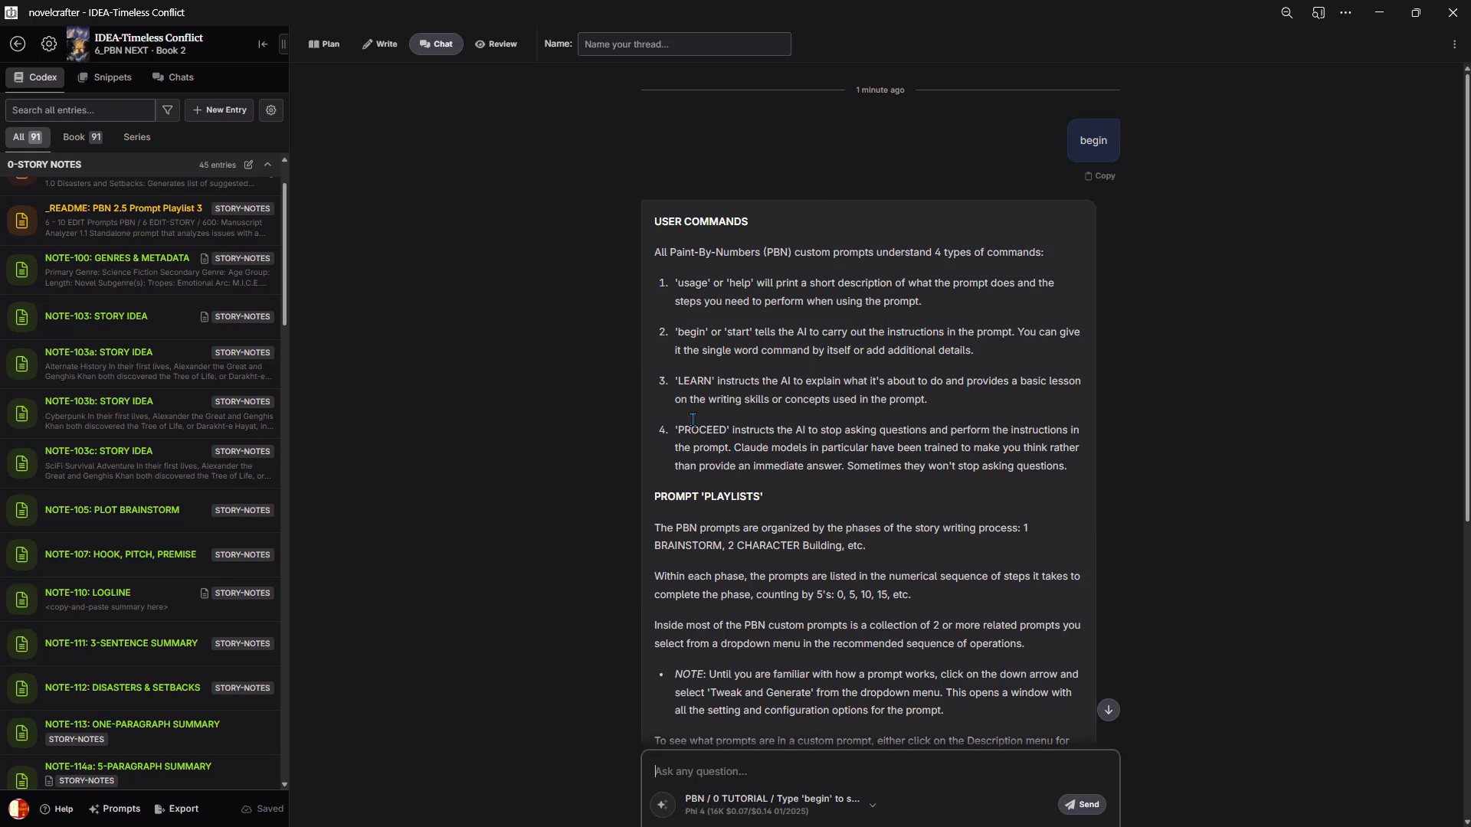
pyautogui.scroll(-3, 917, 494)
pyautogui.scroll(-2, 915, 489)
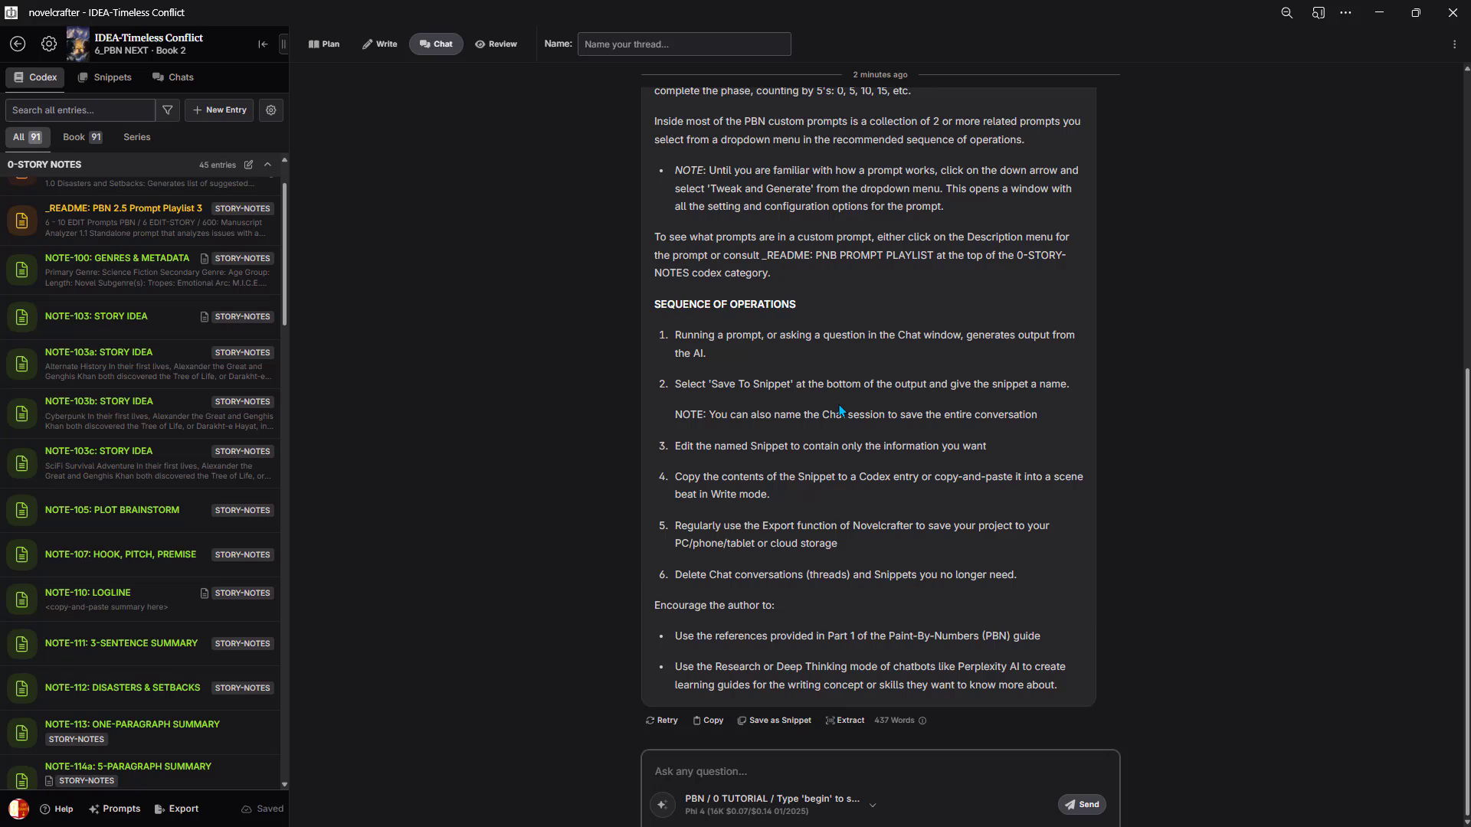
# - Run the Genres Setter from the PBN 1 BRAINSTORM prompt "100: Define Genres 1.0" using Grok 3 Mini, sending "begin"
pyautogui.click(669, 810)
pyautogui.moveTo(671, 737)
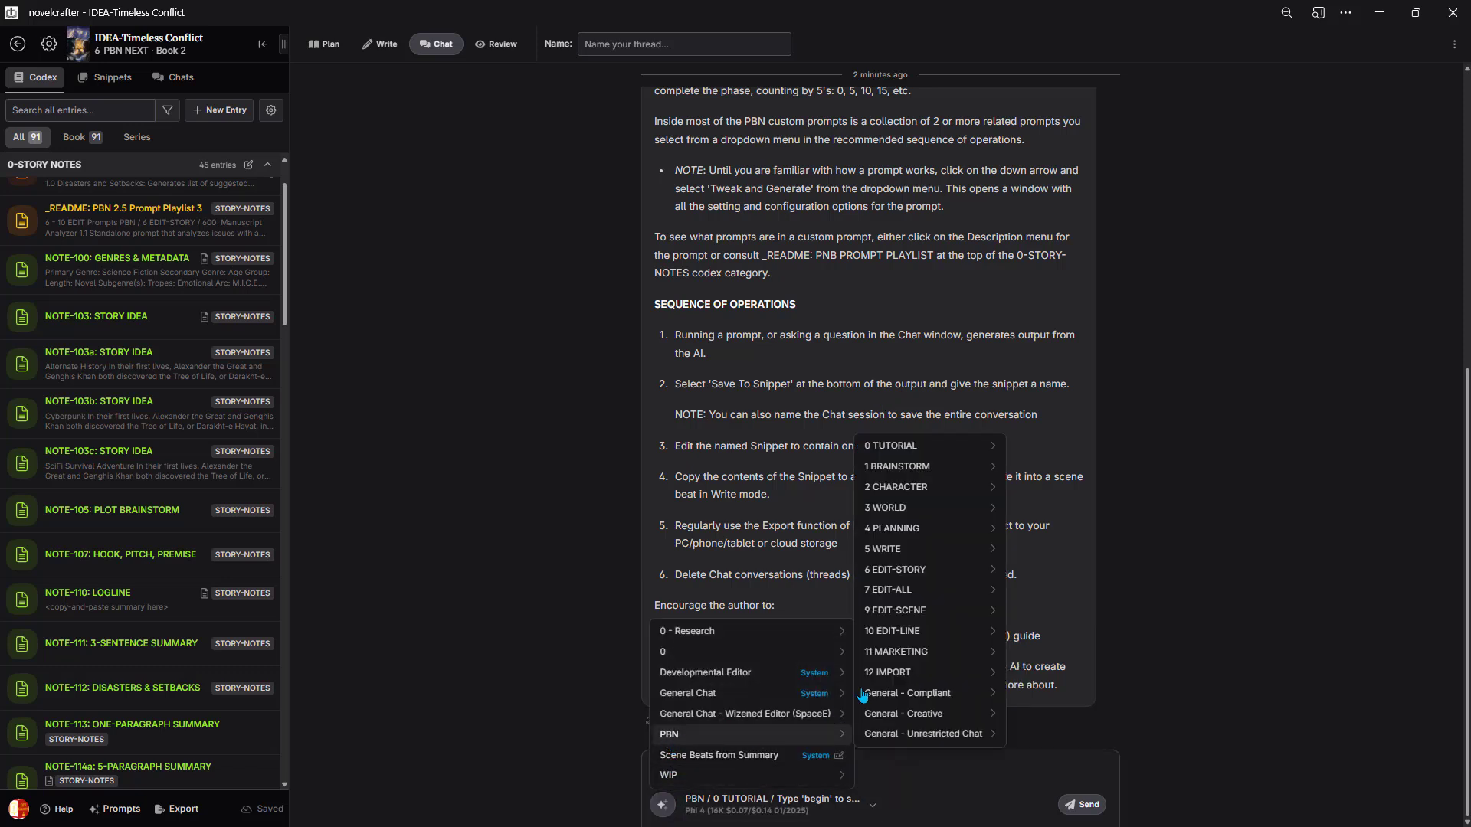
pyautogui.moveTo(923, 469)
pyautogui.moveTo(1061, 471)
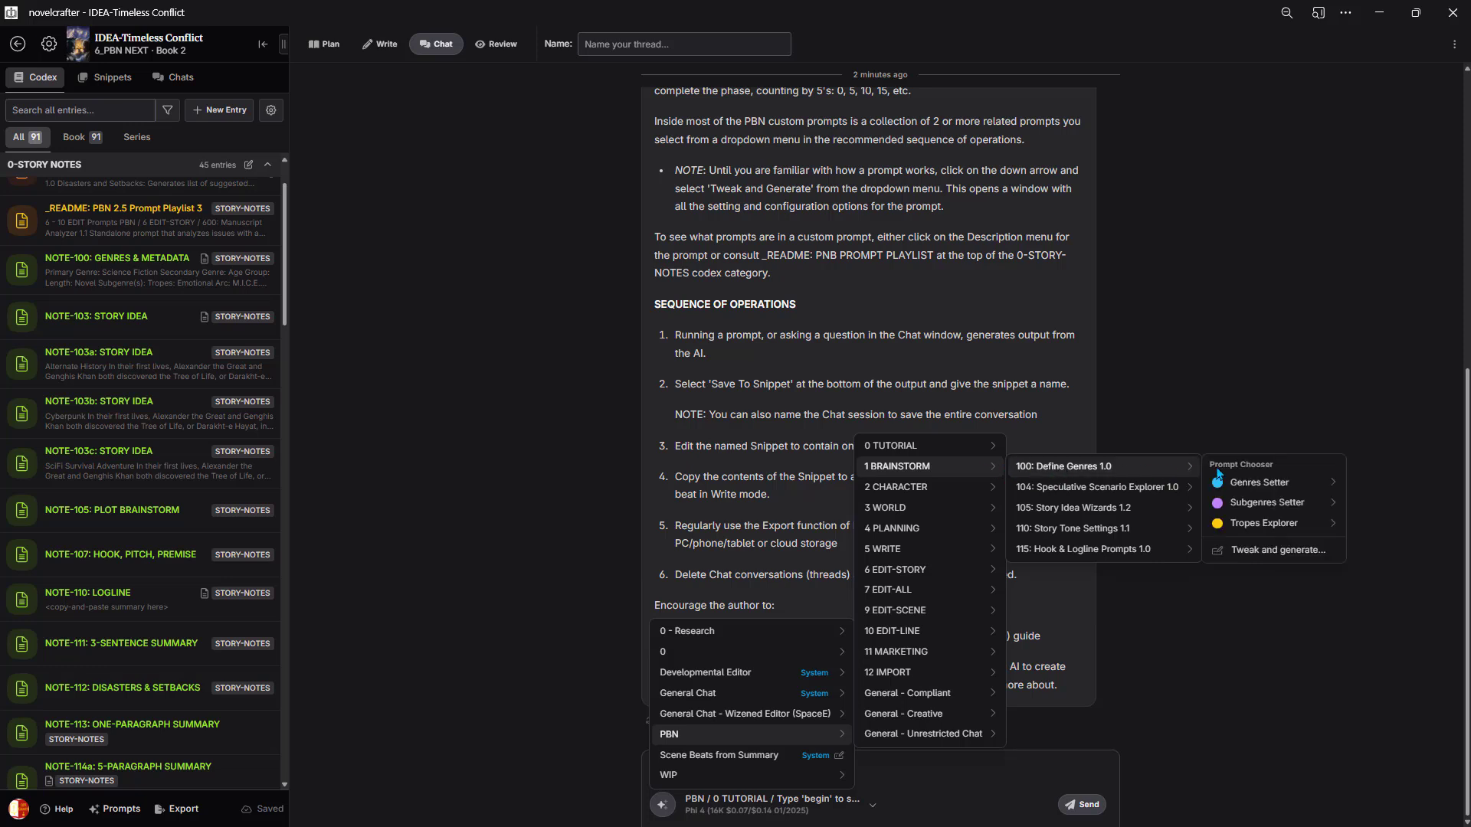
pyautogui.moveTo(1243, 484)
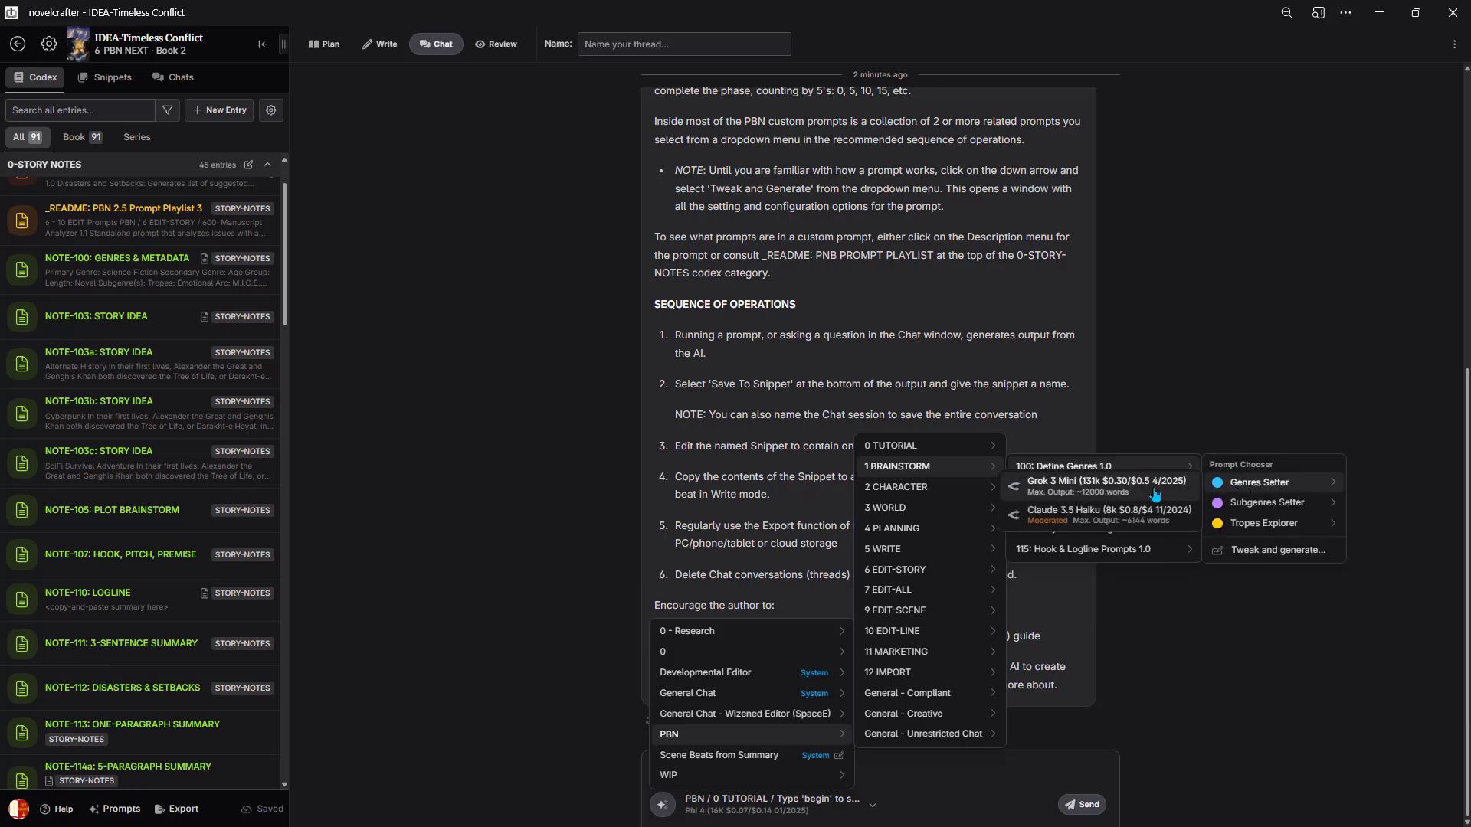
pyautogui.click(1075, 492)
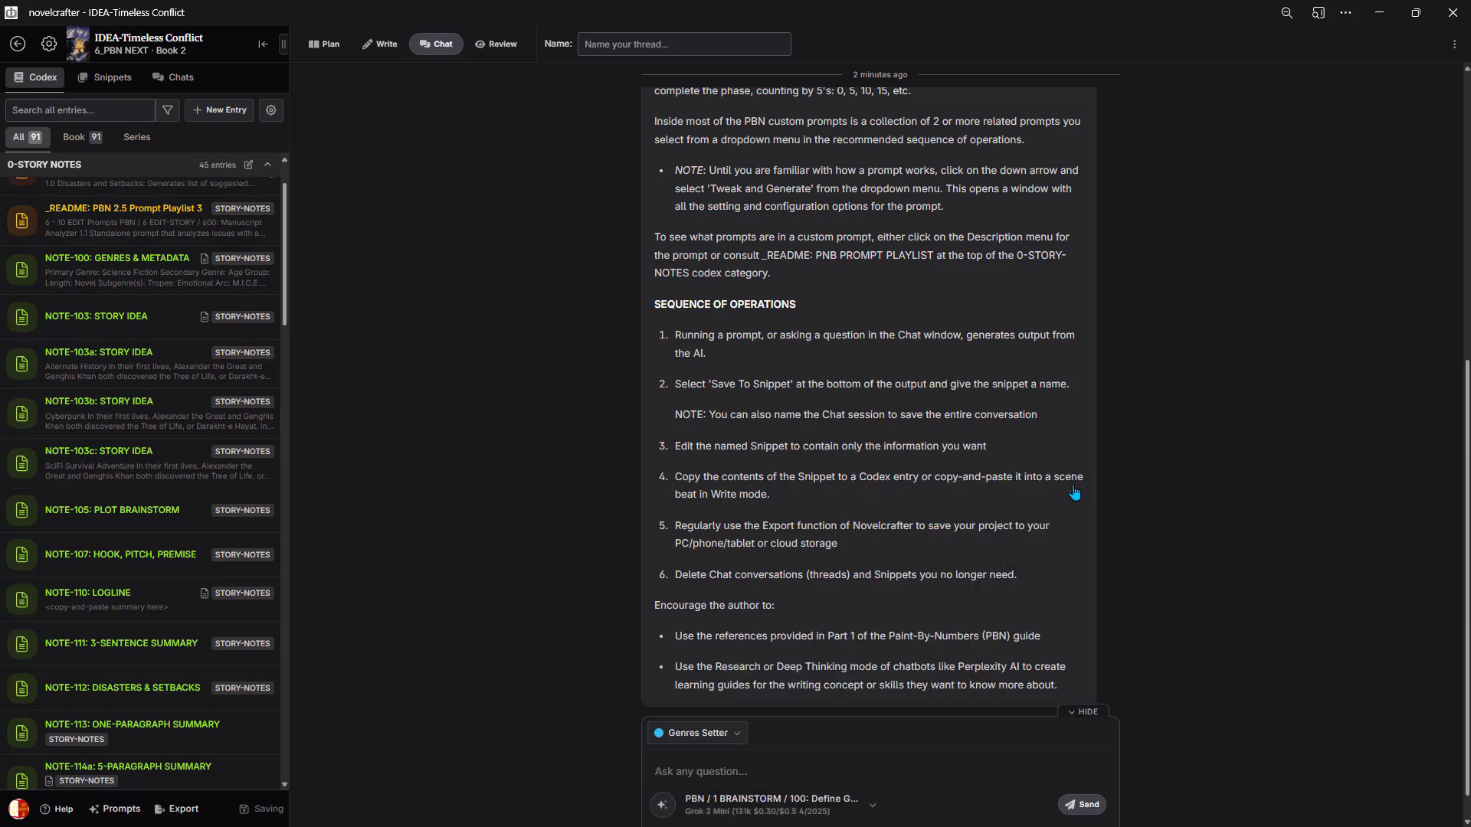
pyautogui.click(754, 767)
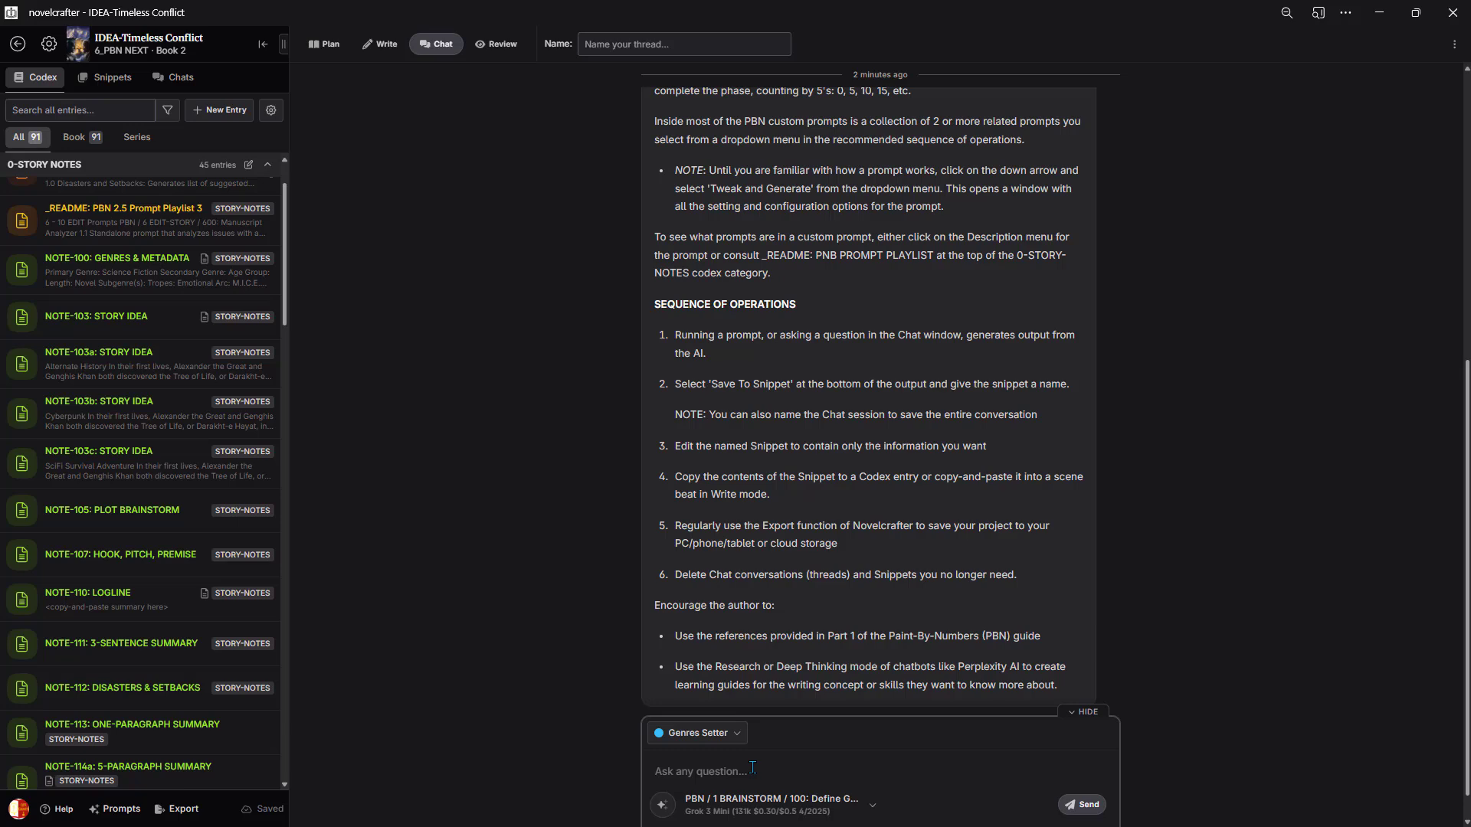
pyautogui.write('begin')
pyautogui.click(1083, 805)
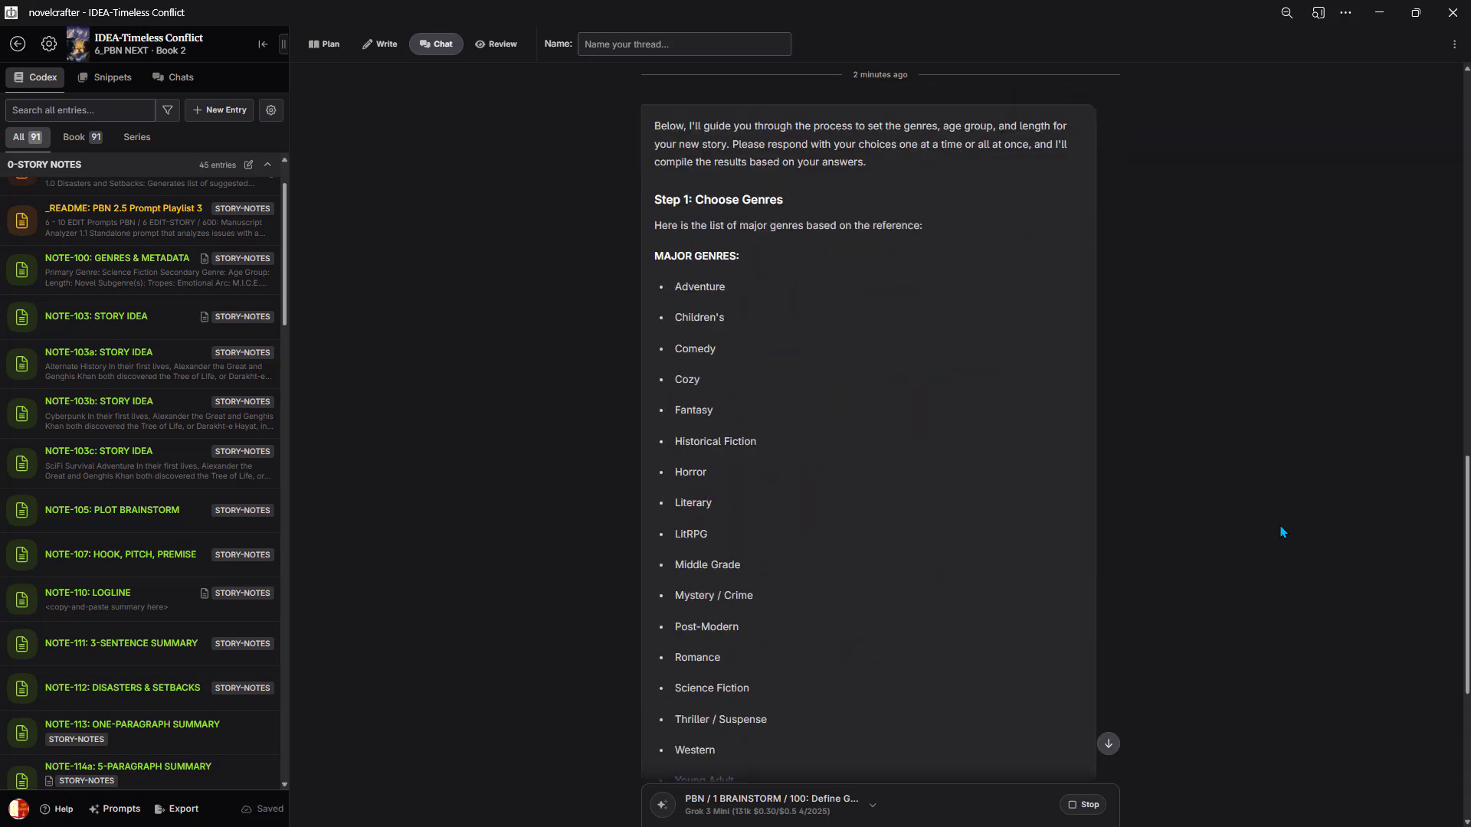
# - Review the Genres Setter's lists of major genres and age categories in the chat response
pyautogui.scroll(-4, 914, 503)
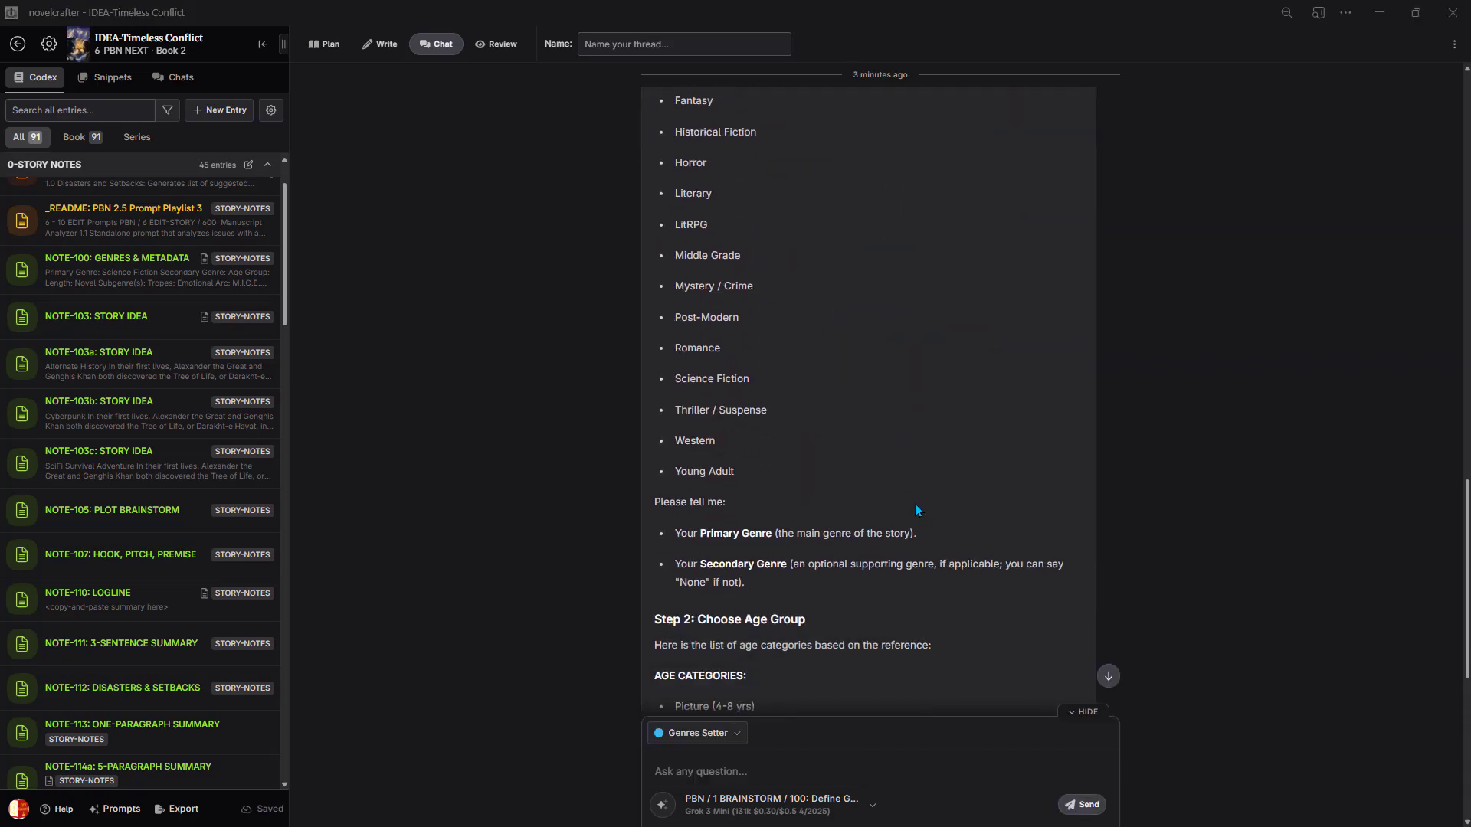
pyautogui.scroll(-3, 916, 509)
pyautogui.scroll(5, 912, 274)
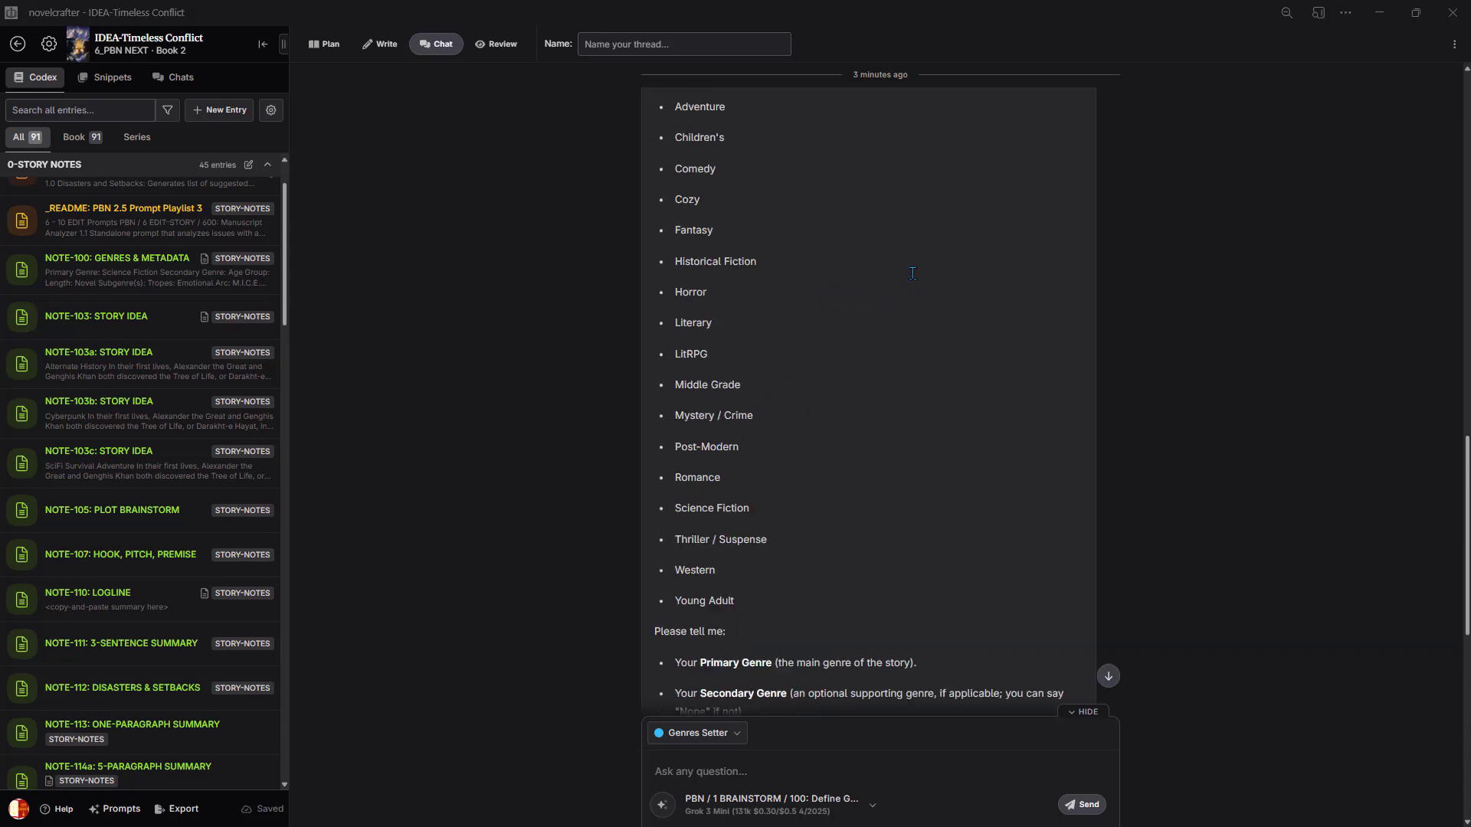
pyautogui.scroll(2, 912, 274)
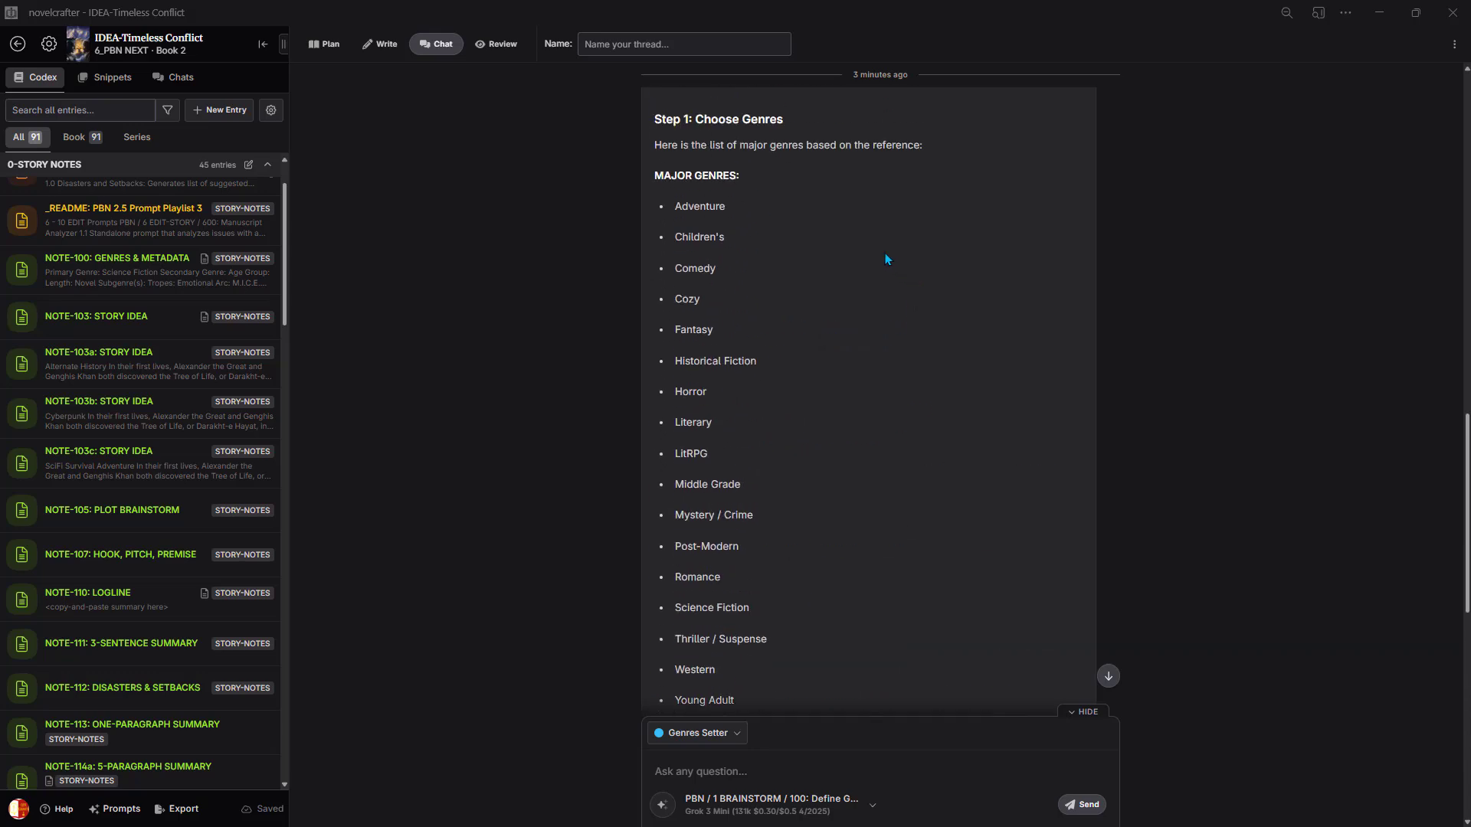
pyautogui.scroll(-4, 772, 226)
pyautogui.scroll(3, 771, 223)
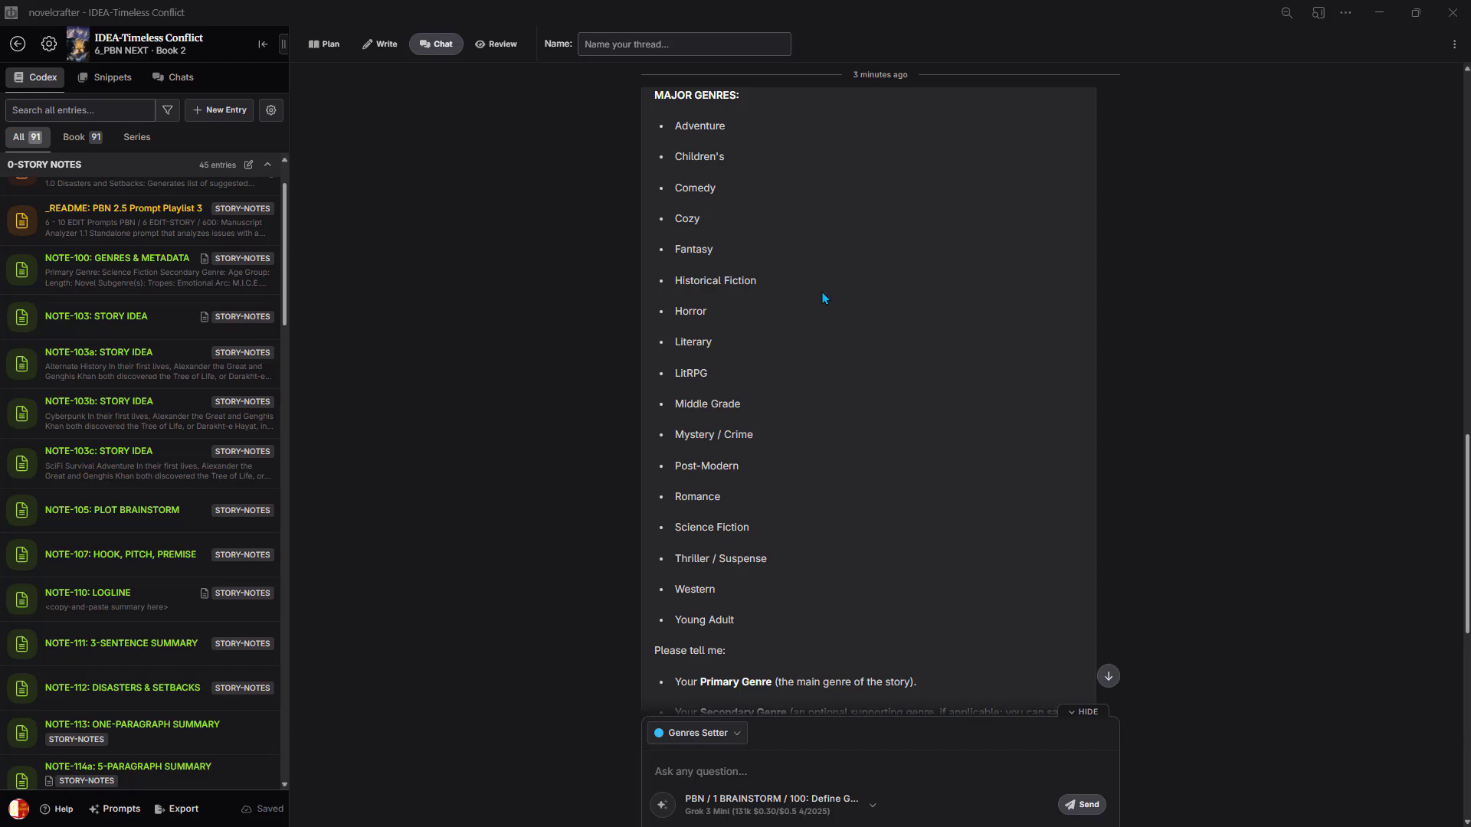
pyautogui.scroll(1, 826, 288)
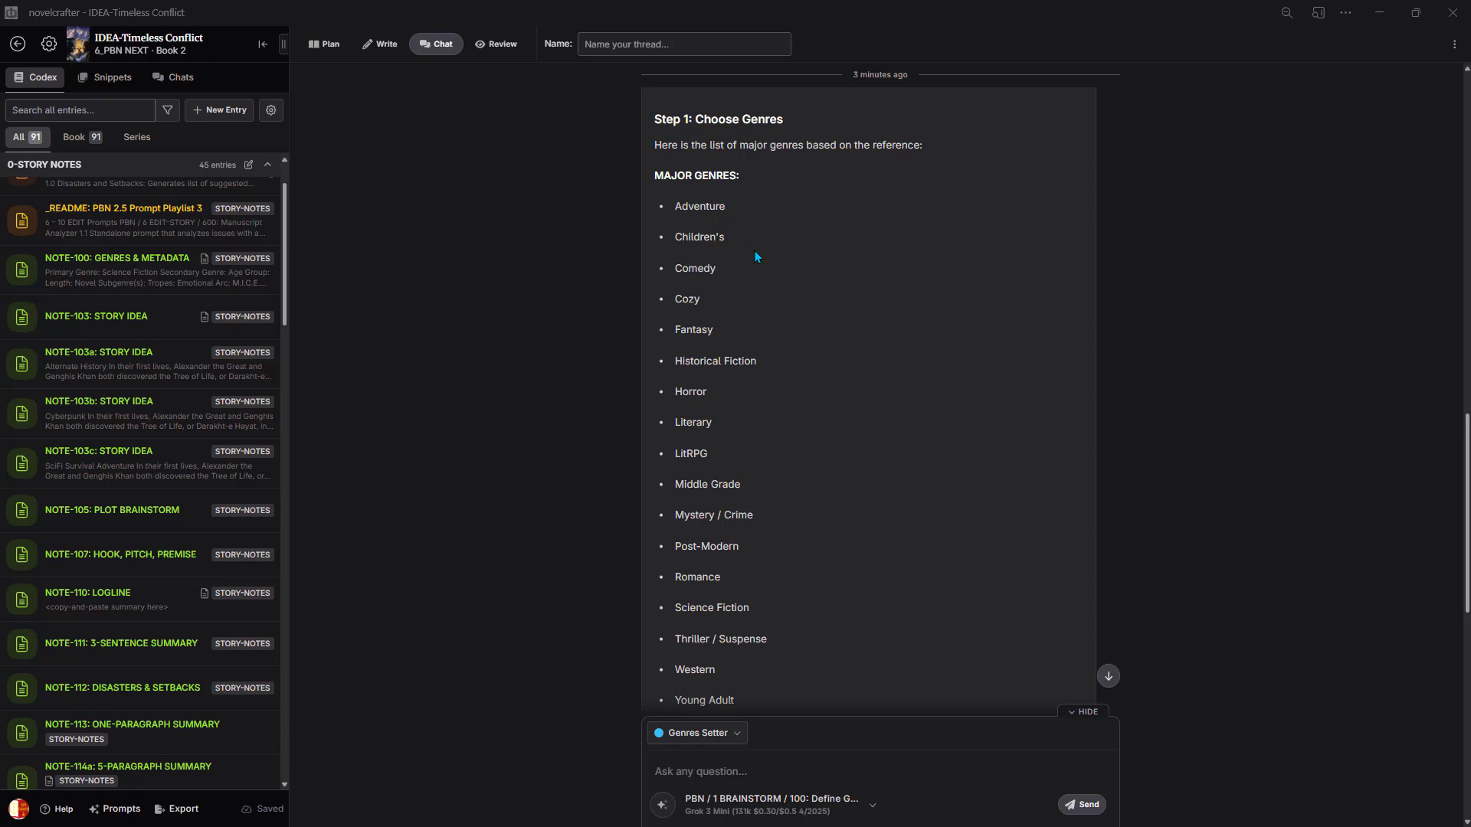
pyautogui.scroll(-5, 755, 256)
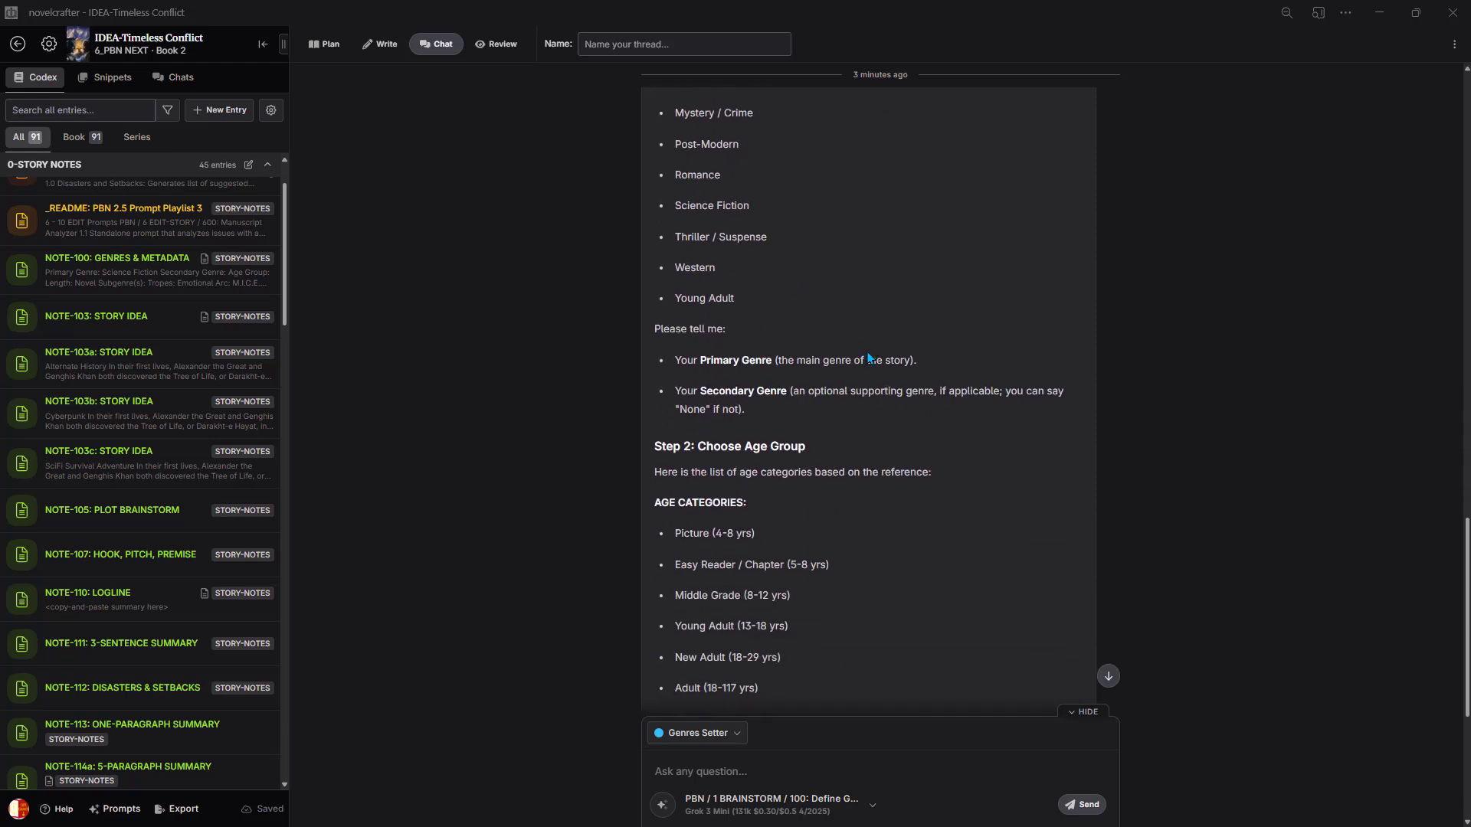
pyautogui.scroll(-4, 870, 358)
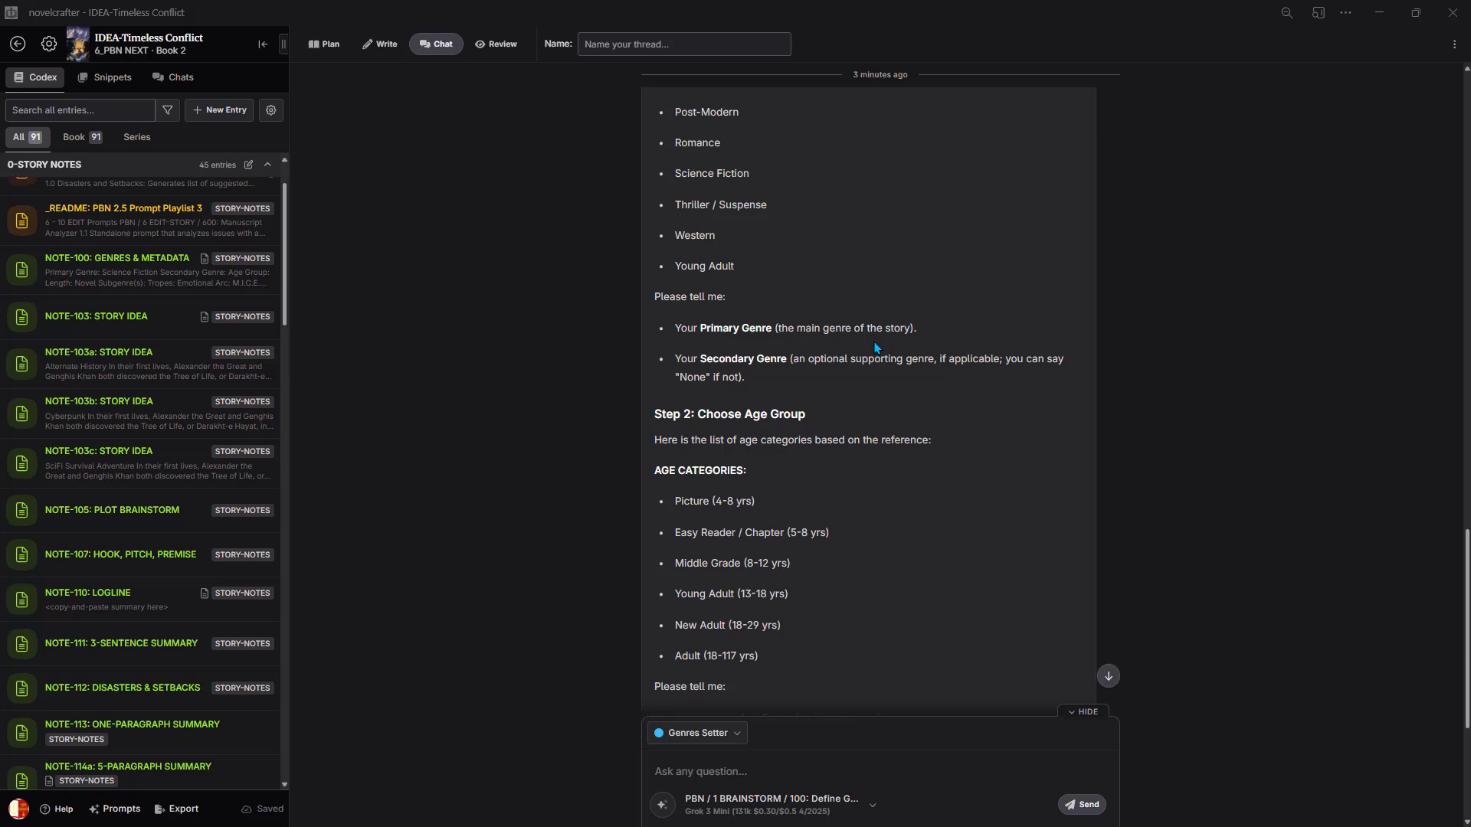
# - Answer the Genres Setter's questions with "Science Fiction, Adventure, New Adult, Novel"
pyautogui.click(769, 773)
pyautogui.write('Sc')
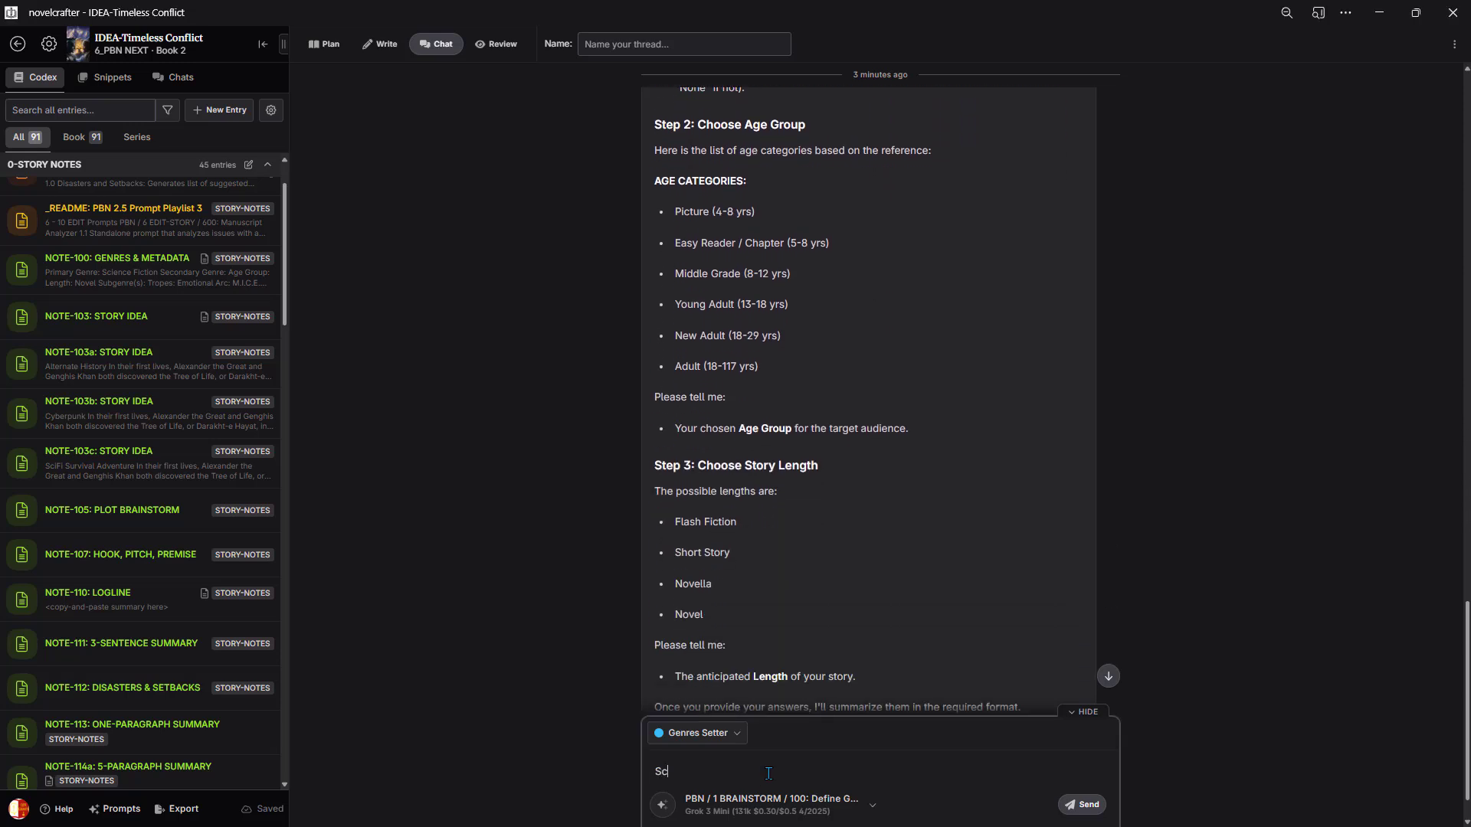
pyautogui.write('ience Fiction, Adventure, New Adult,')
pyautogui.scroll(-2, 886, 586)
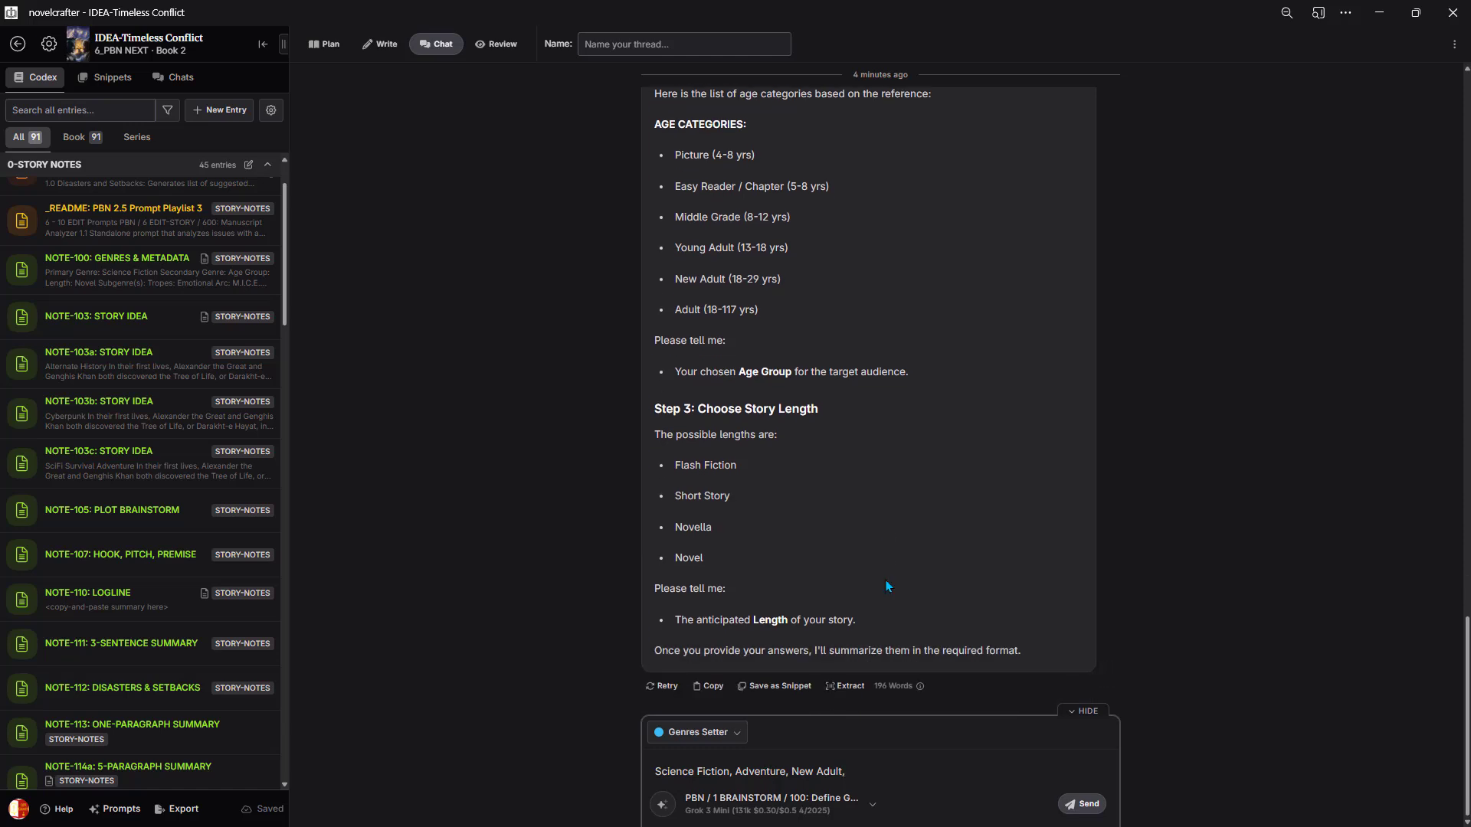
pyautogui.write(', Novel')
pyautogui.click(1070, 808)
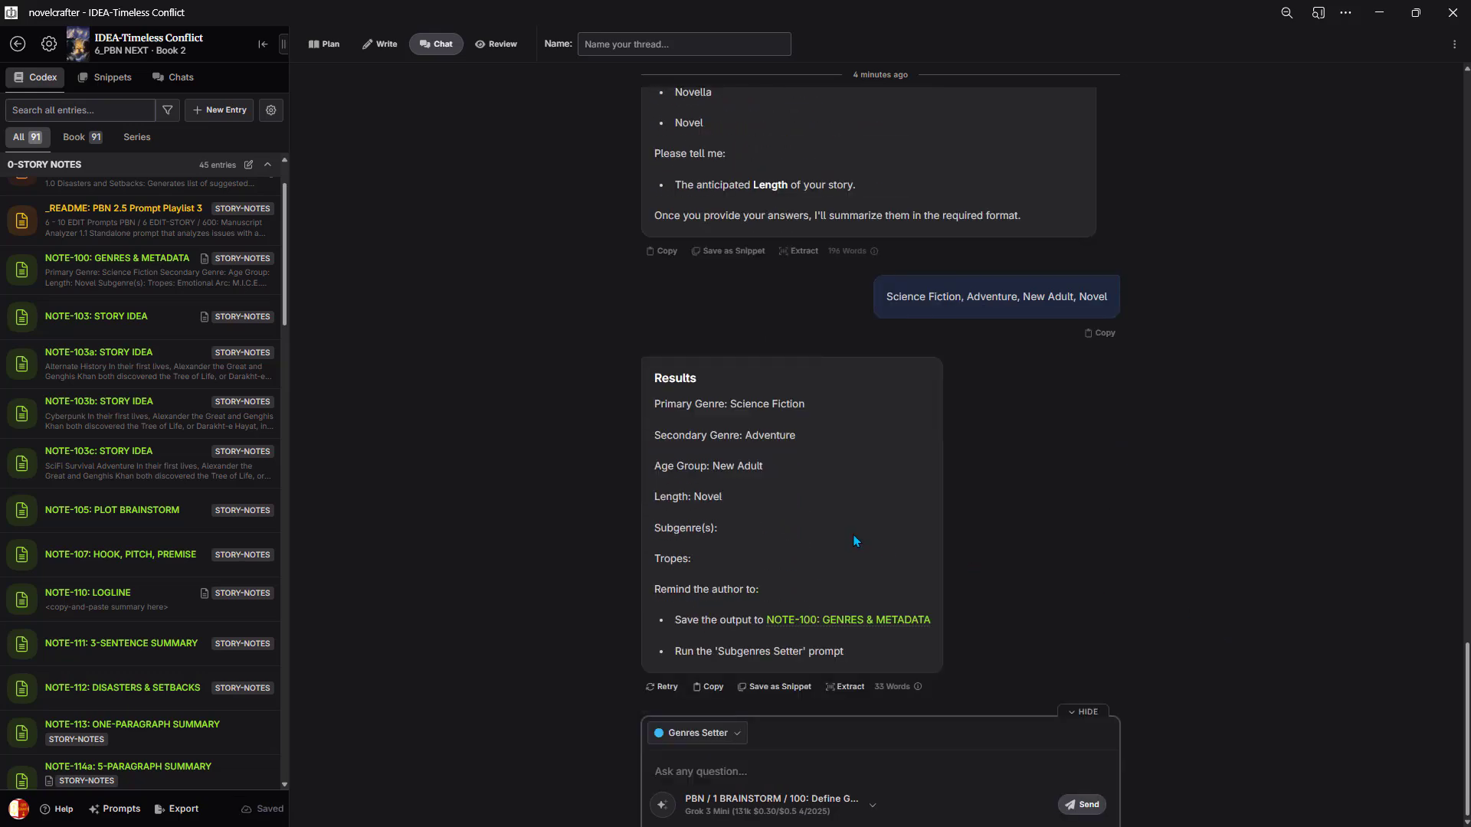
# - In the NOTE-100: GENRES & METADATA entry, set the Secondary Genre to Adventure and the Age Group to New Adult
pyautogui.click(163, 270)
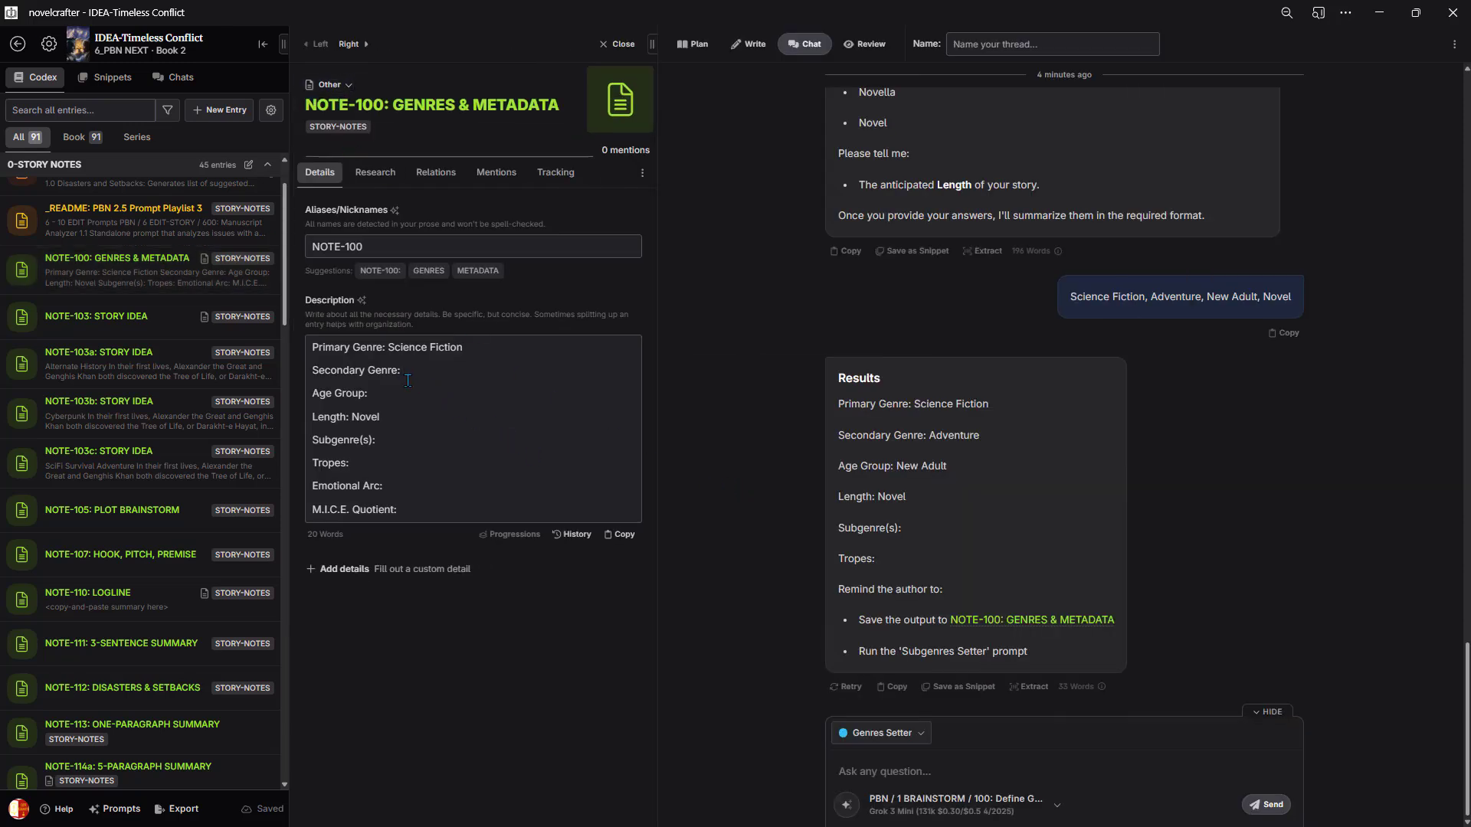
pyautogui.click(426, 374)
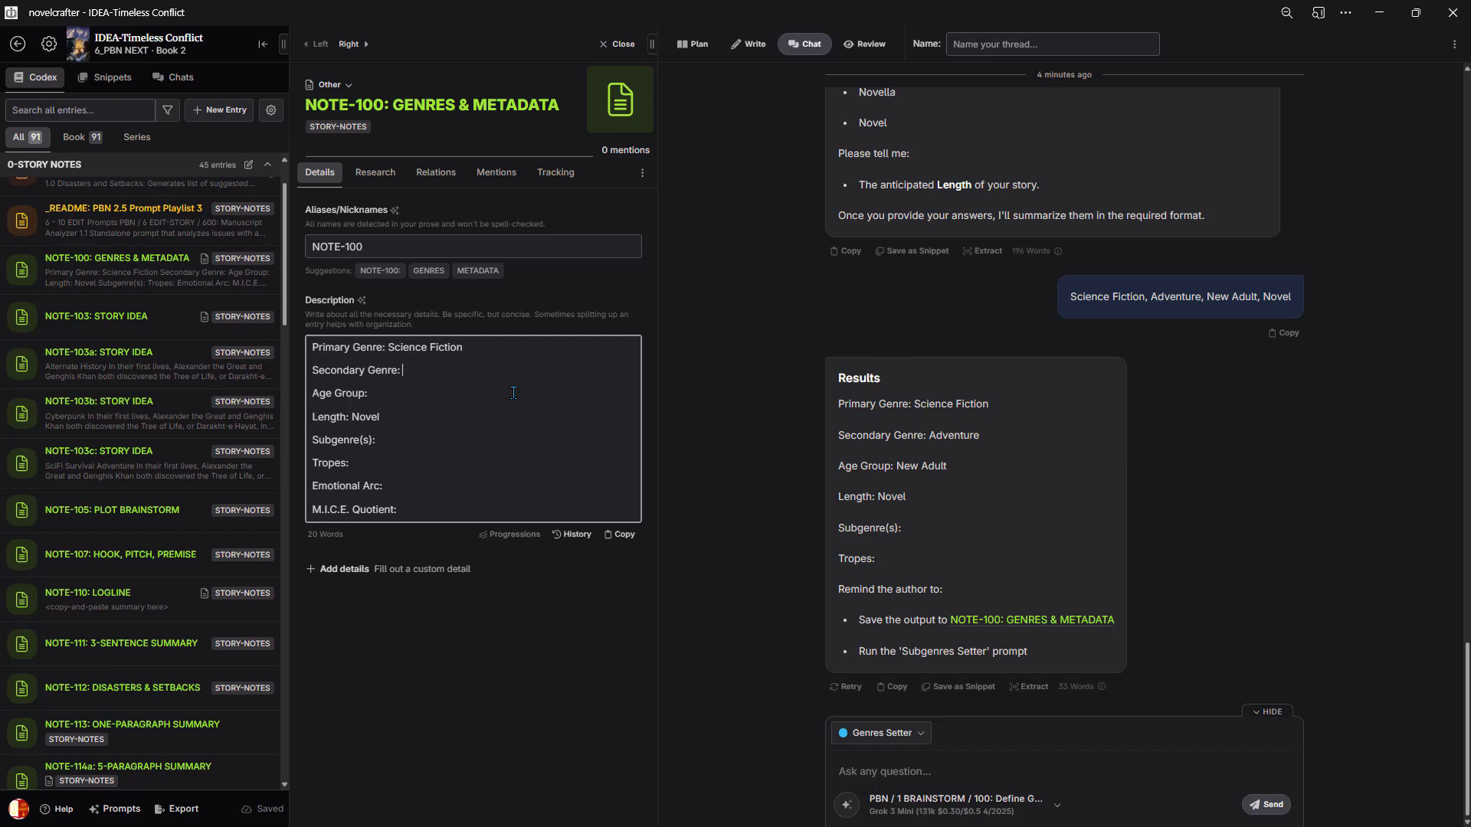
pyautogui.write('Adventure')
pyautogui.click(411, 395)
pyautogui.write('New Adult')
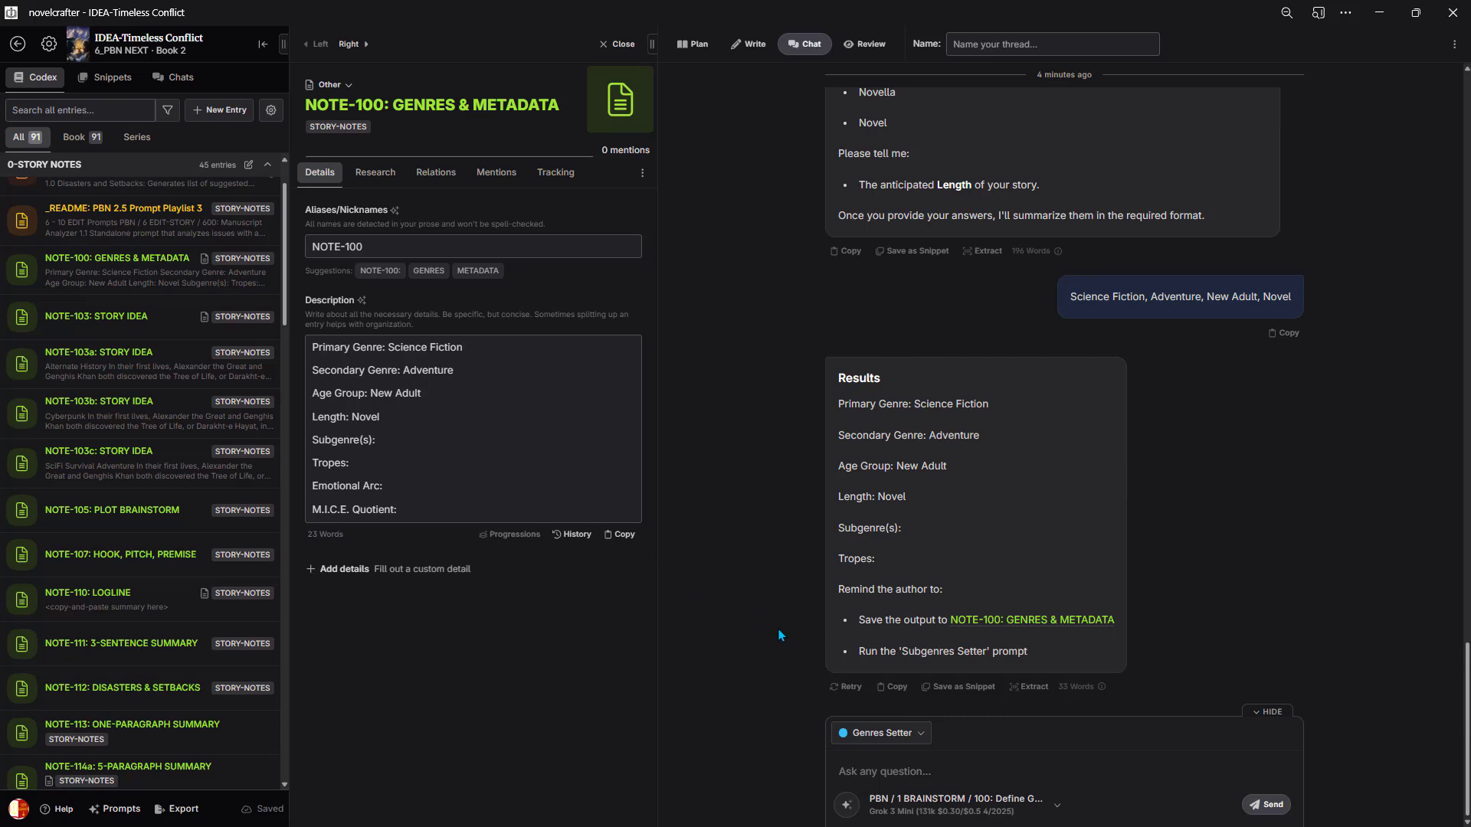
# - Switch the chat prompt to Subgenres Setter and replace its Story Notes-103 entry with NOTE-103c: STORY IDEA
pyautogui.click(917, 734)
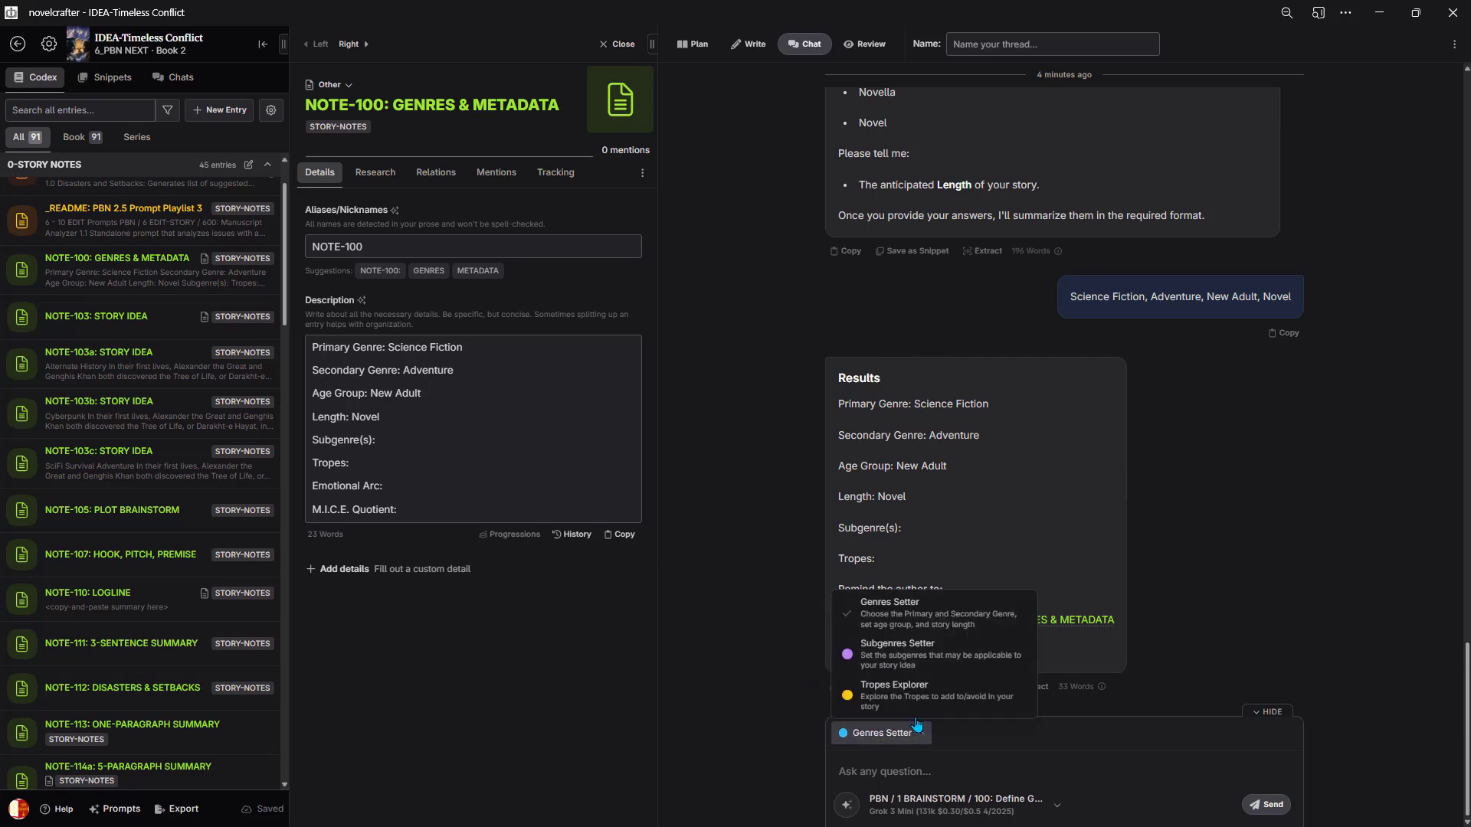
pyautogui.click(897, 656)
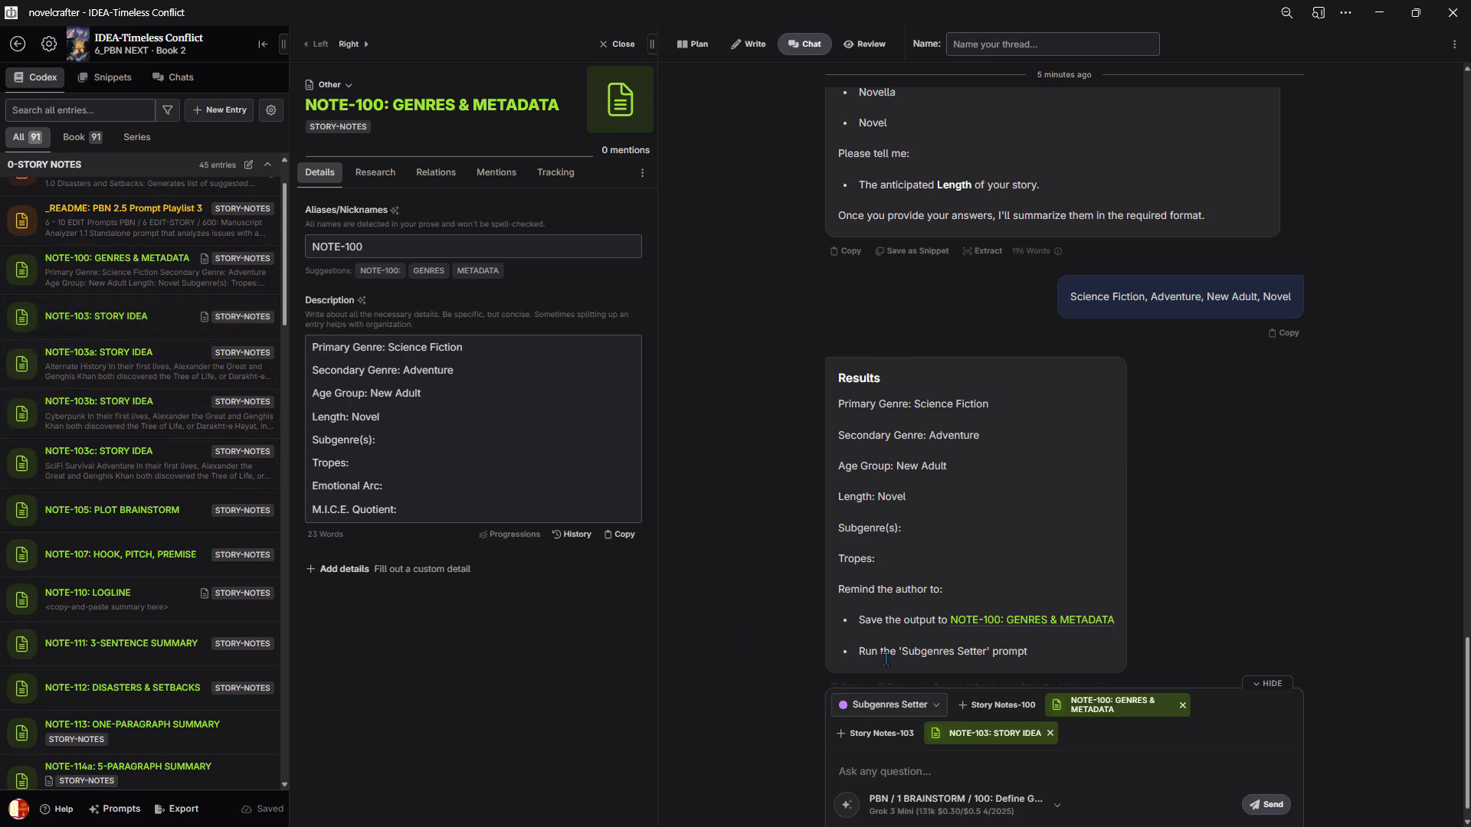
pyautogui.click(1049, 733)
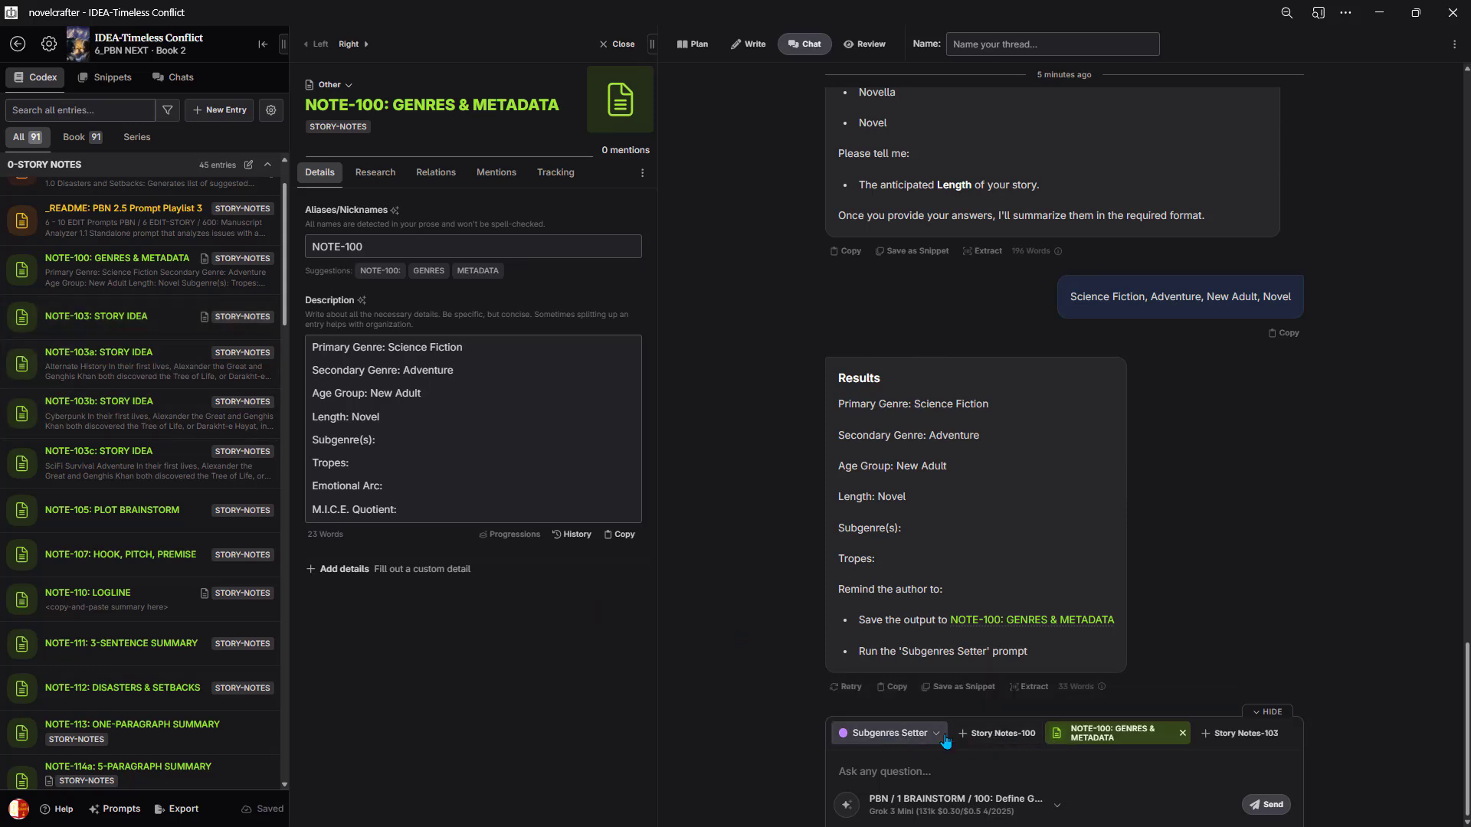
pyautogui.click(1234, 744)
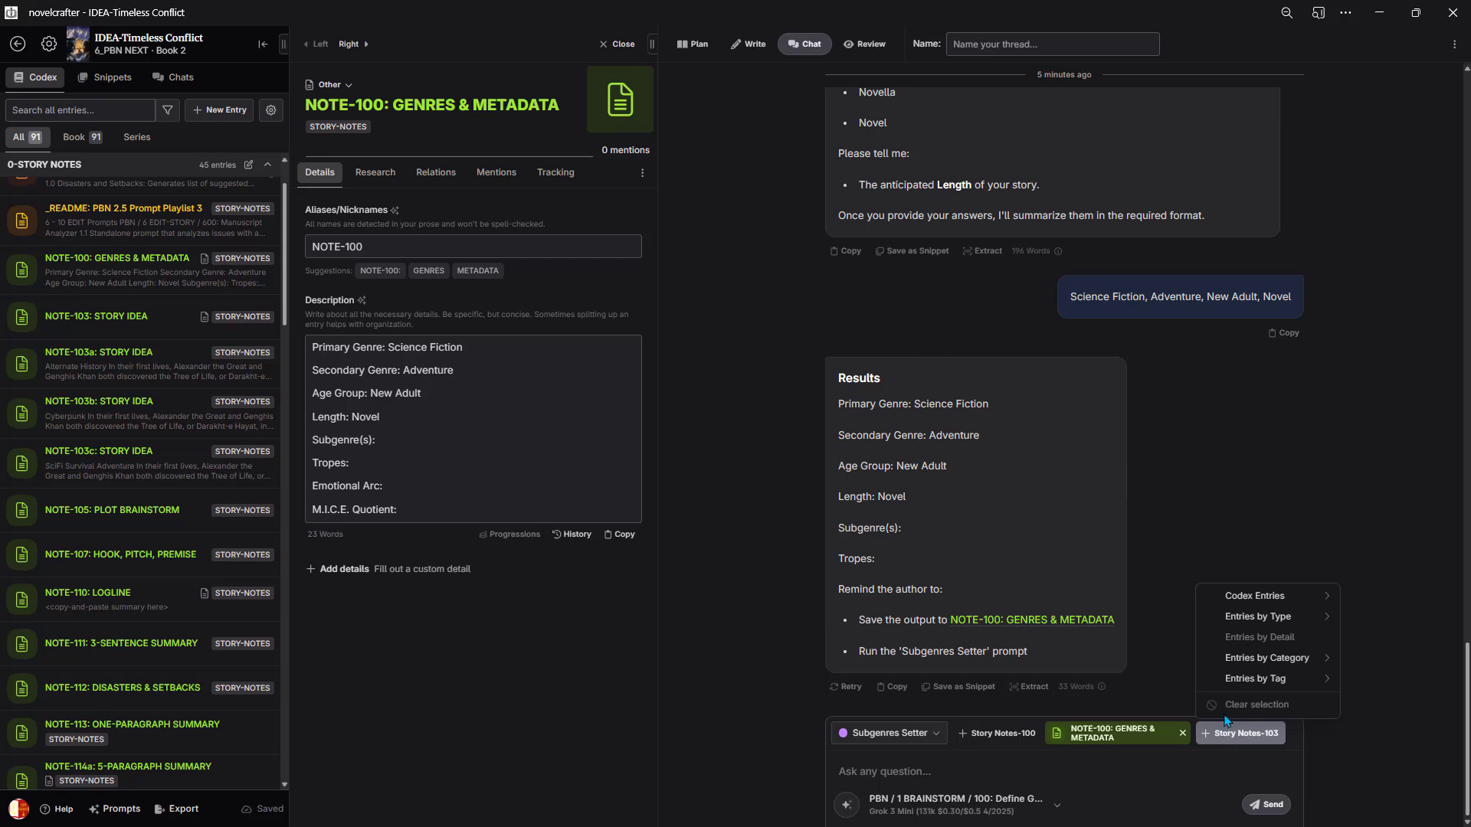
pyautogui.moveTo(1252, 601)
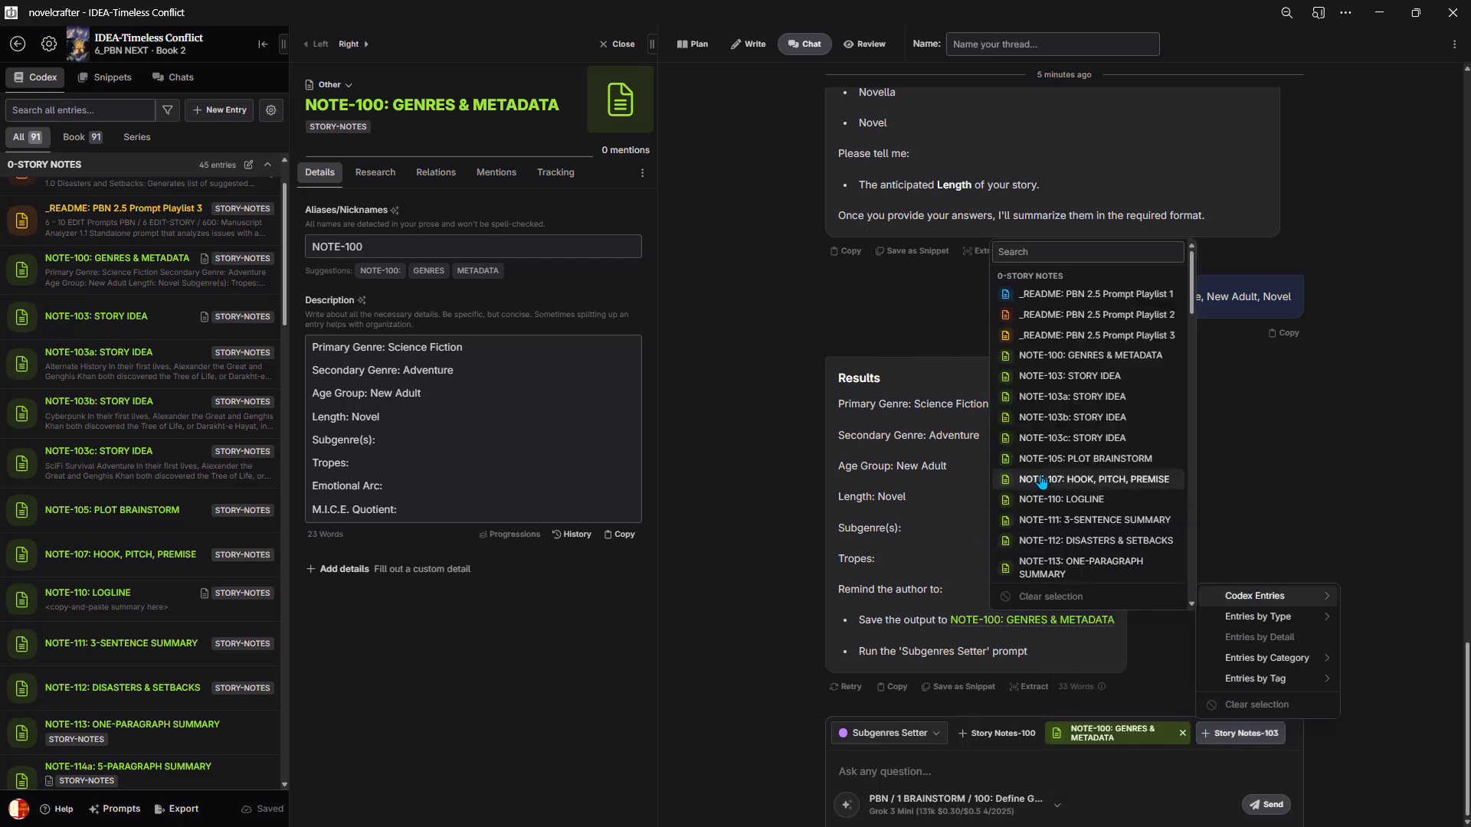
pyautogui.click(1040, 444)
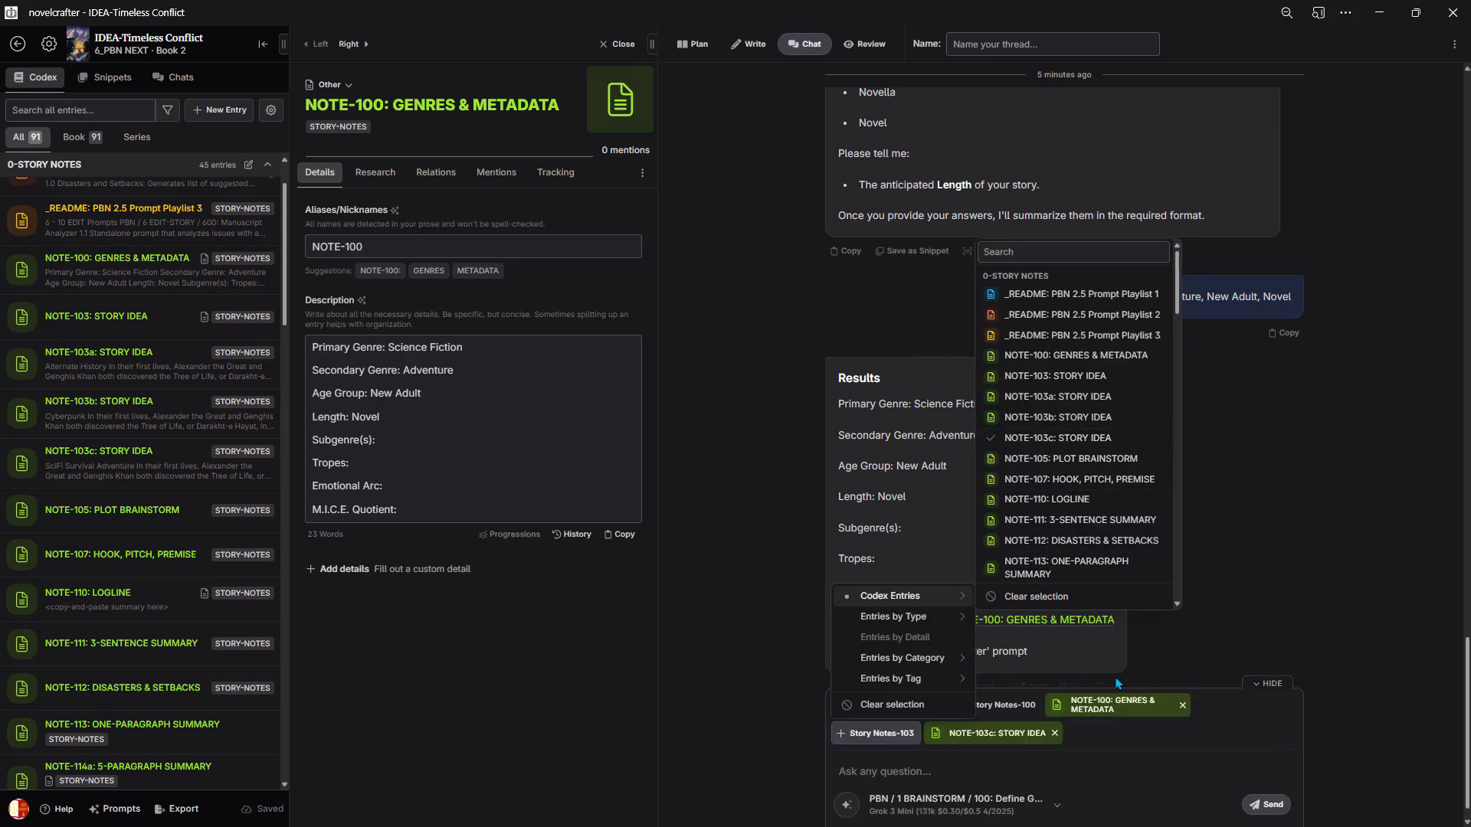
# - Send "usage" to the Subgenres Setter for its instructions, and start it with "begin"
pyautogui.click(1115, 770)
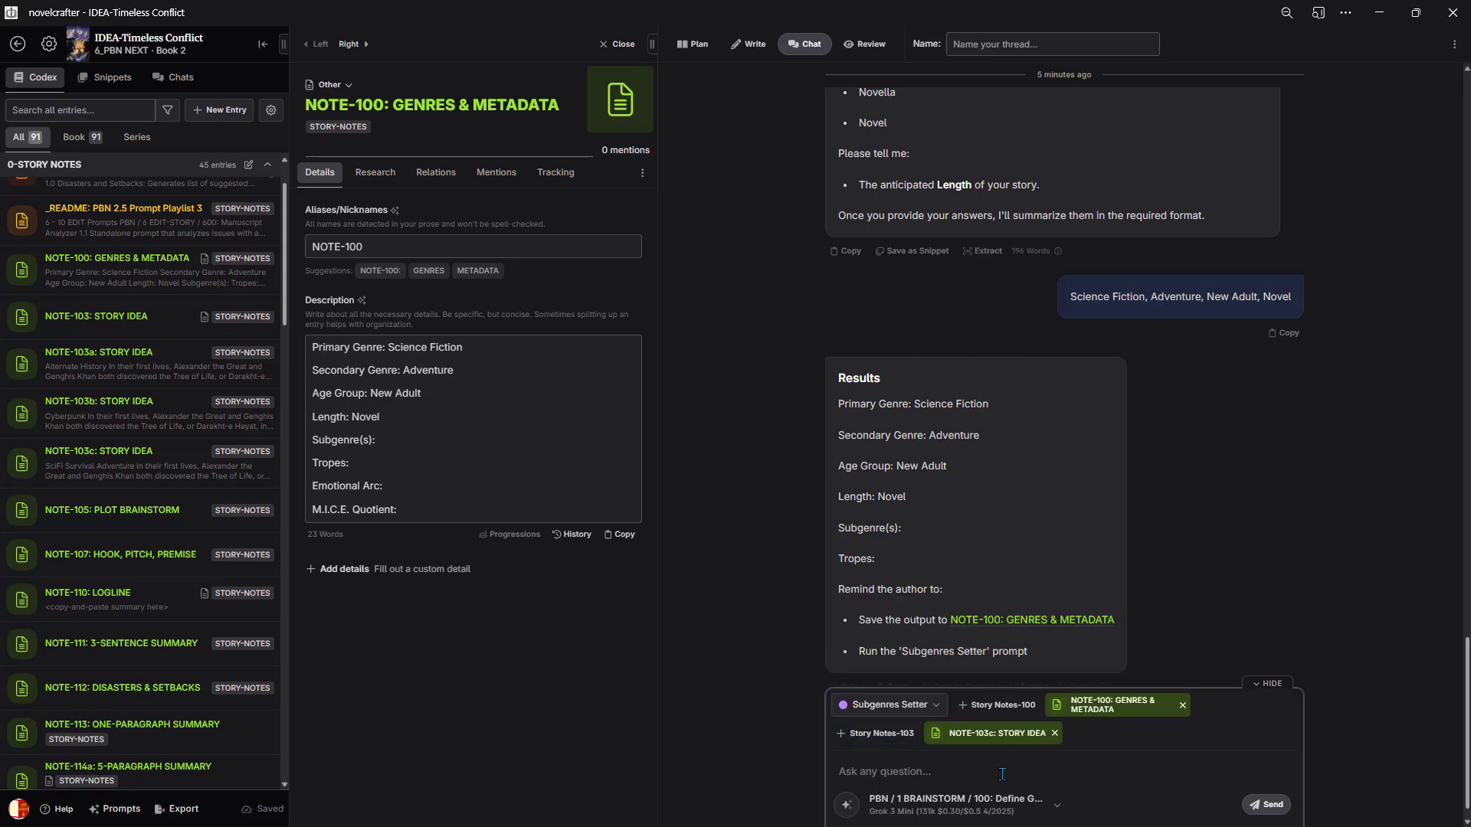
pyautogui.write('usage')
pyautogui.click(1262, 806)
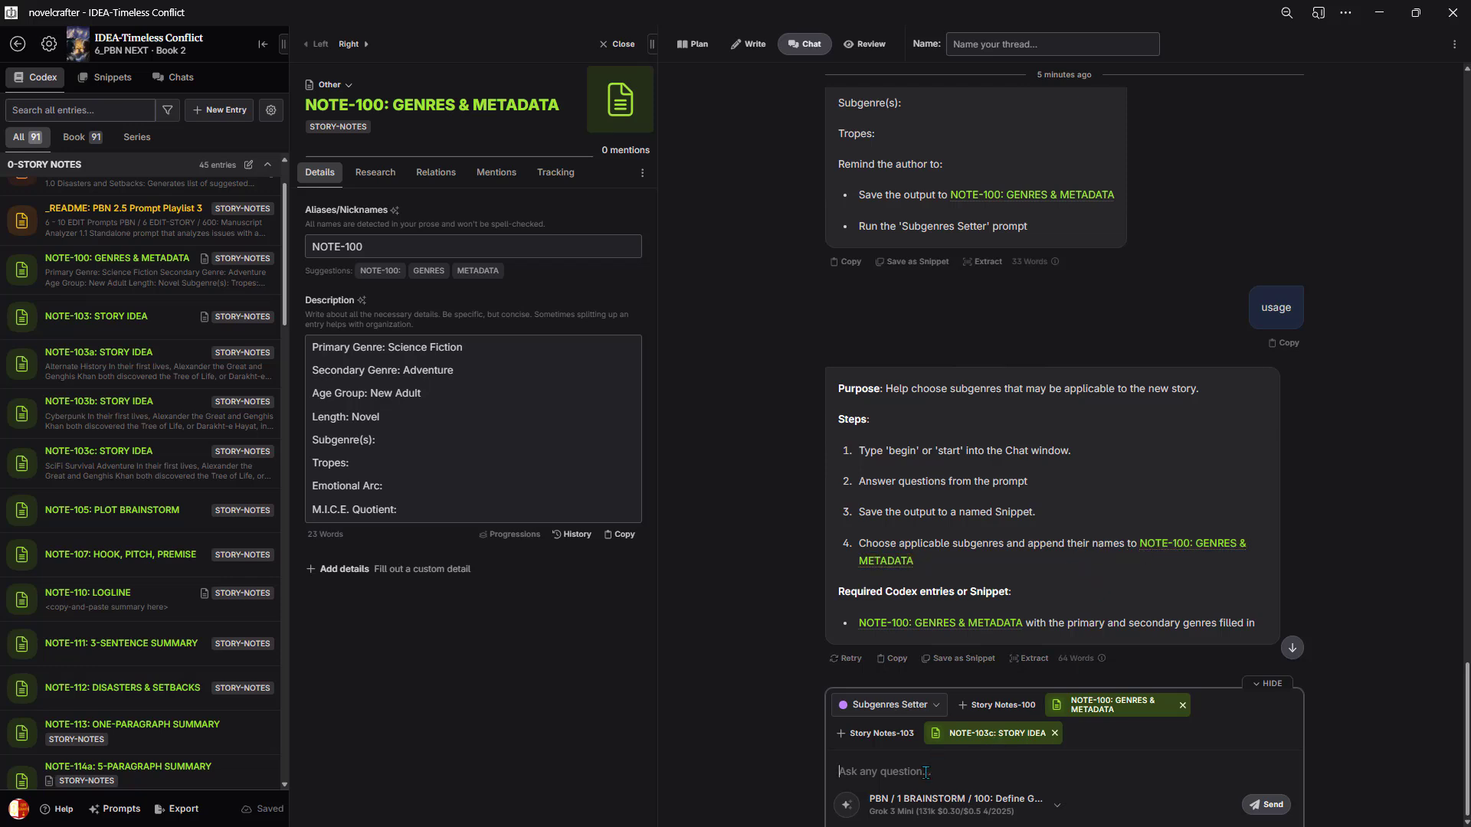
pyautogui.write('begin')
pyautogui.click(1260, 812)
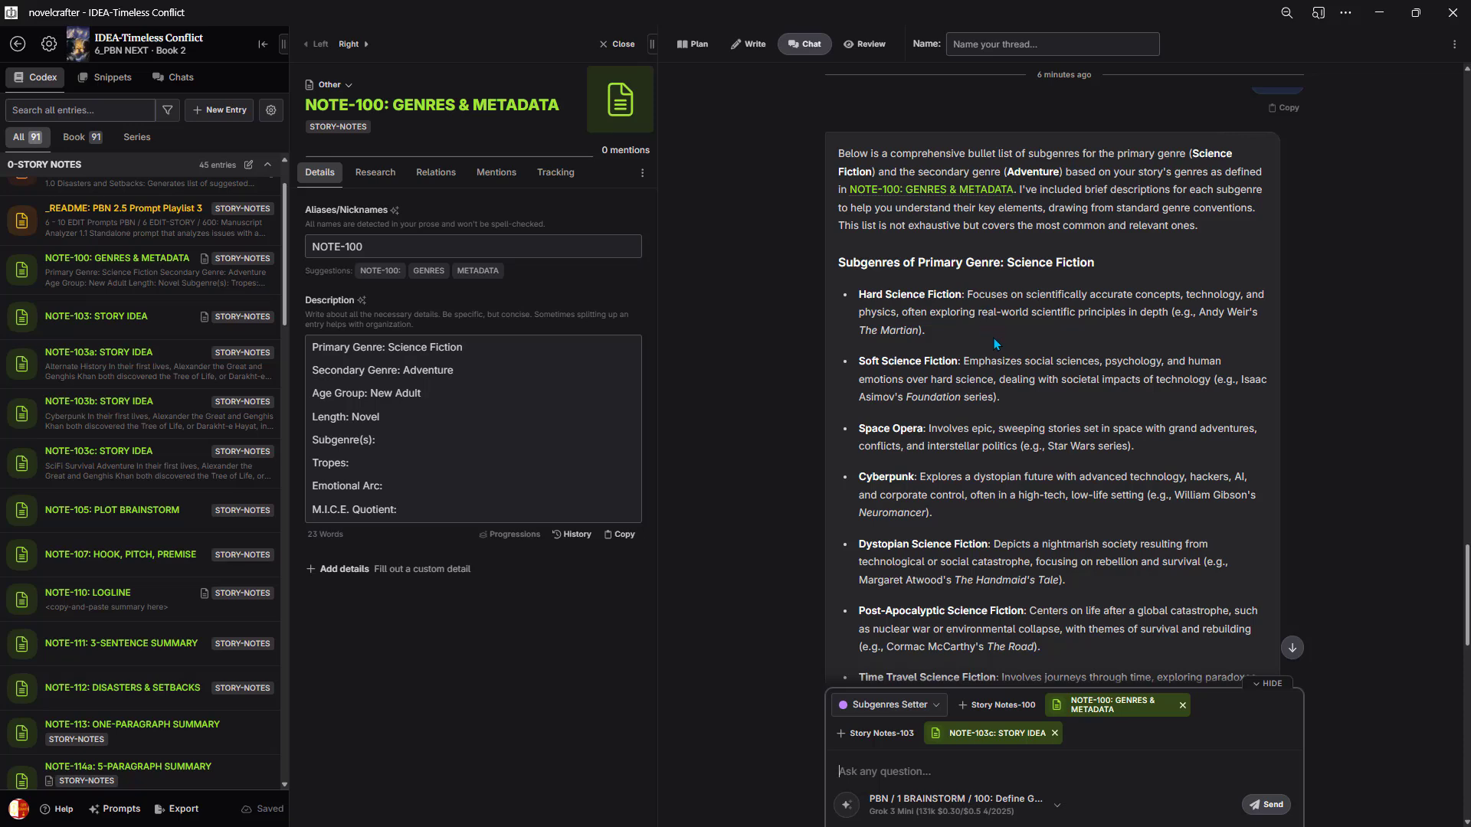
# - Read through the suggested science fiction subgenres and start a reply with "Soft Science Fiction, Alternate History Science Fiction,"
pyautogui.scroll(-1, 992, 352)
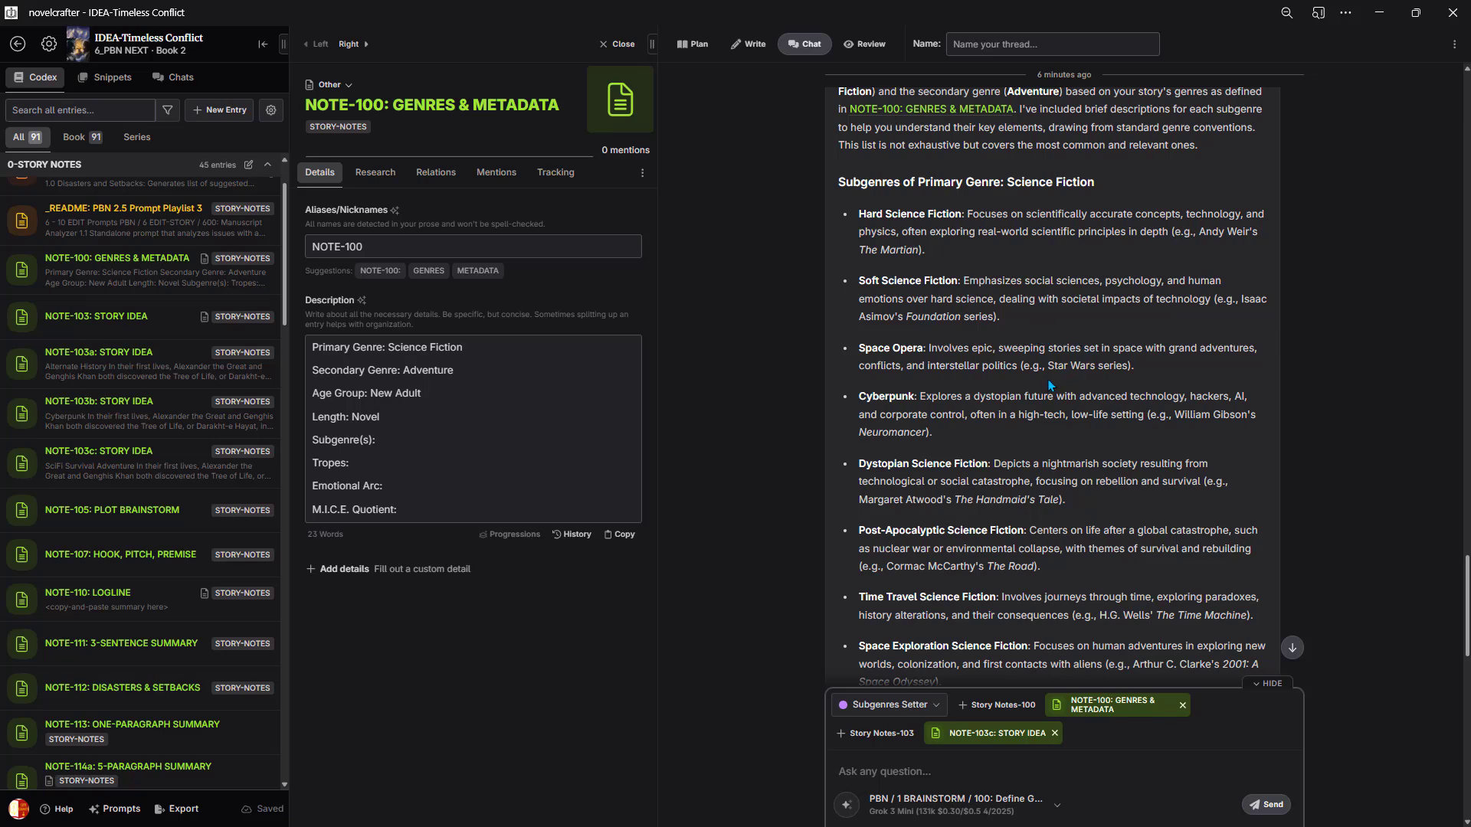
pyautogui.scroll(-1, 1053, 322)
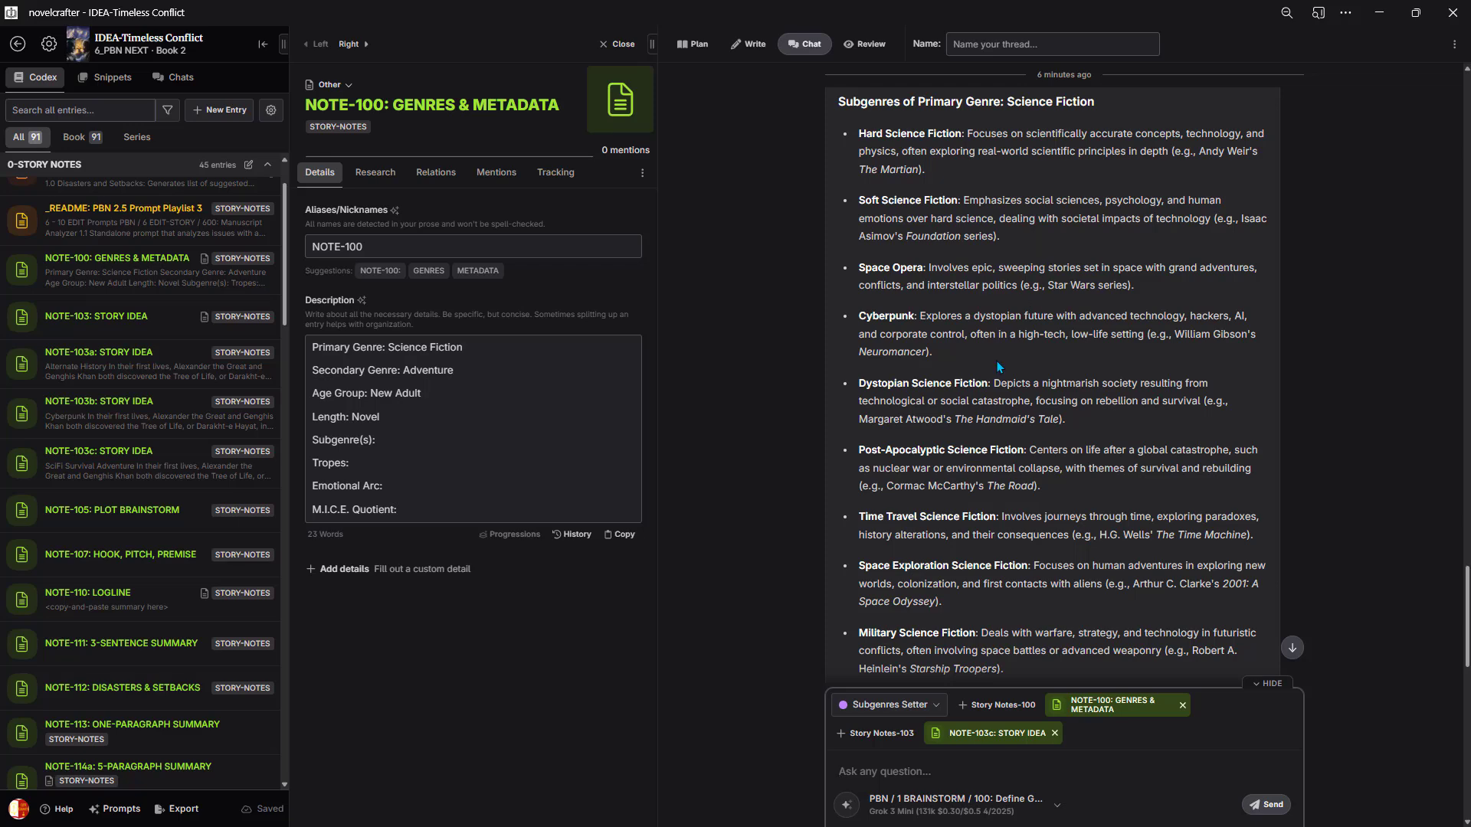
pyautogui.scroll(-4, 997, 362)
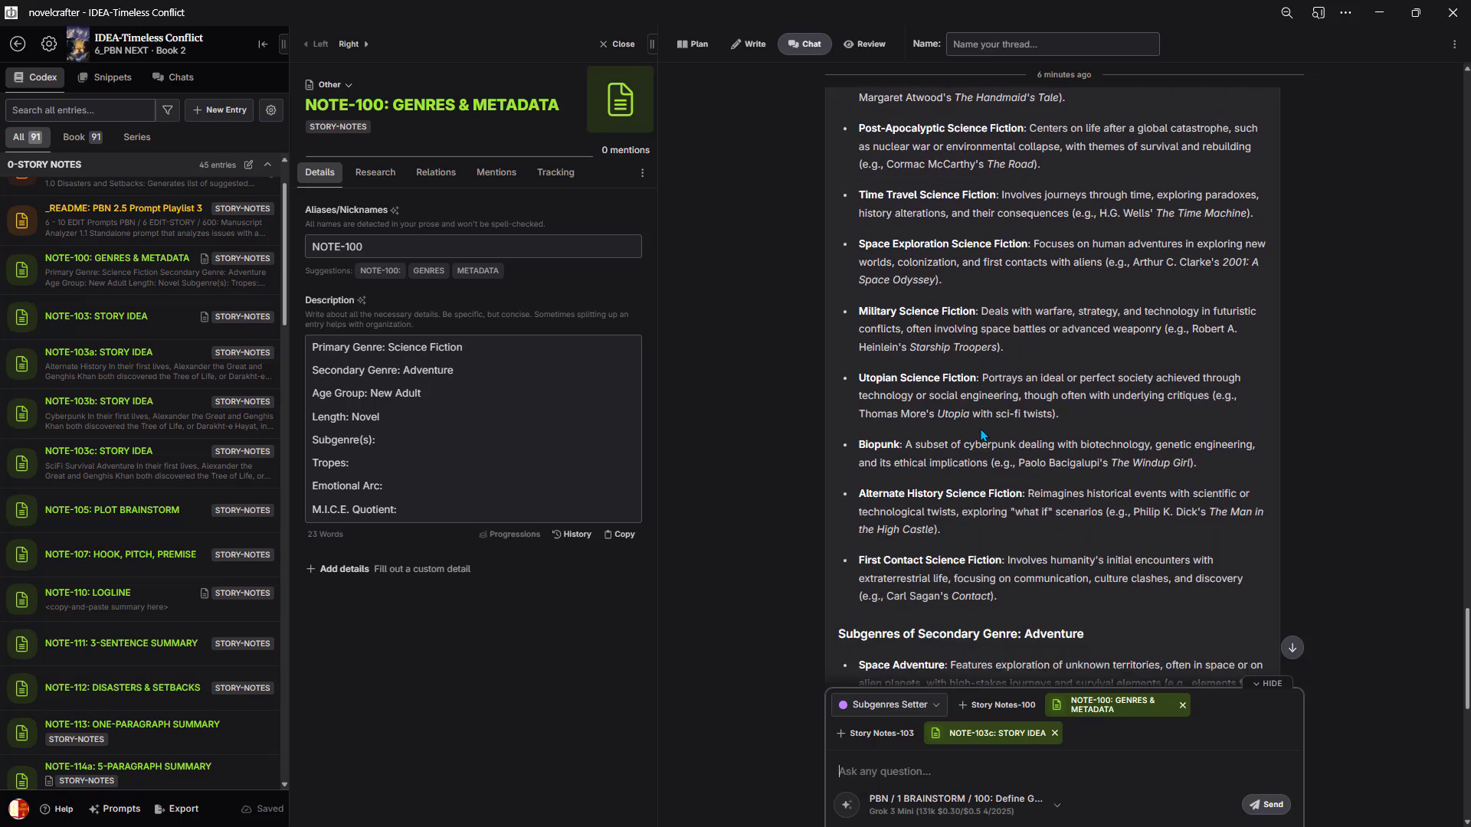
pyautogui.scroll(-2, 983, 434)
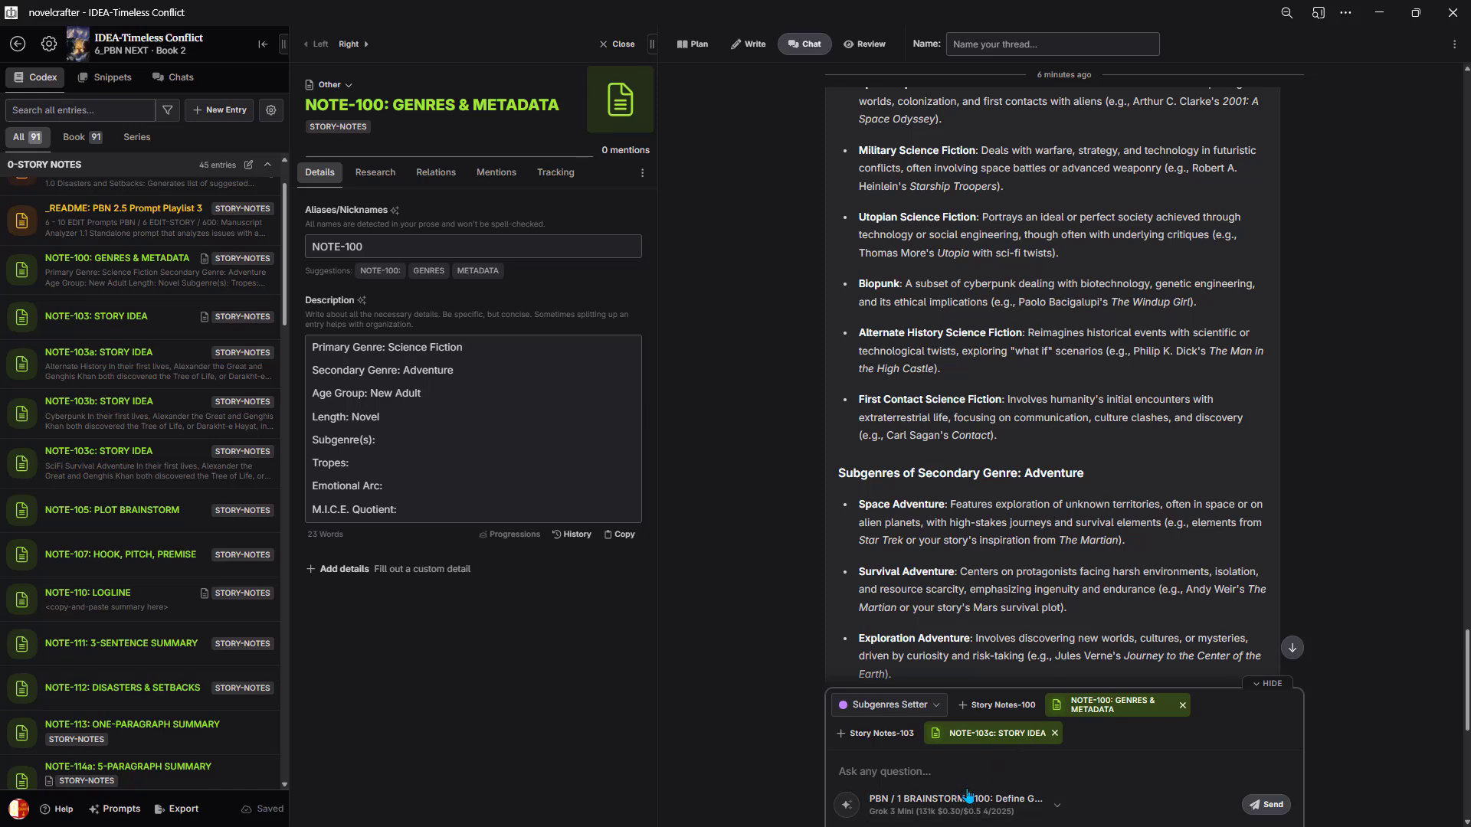
pyautogui.write('Soft Science Fiction, Alternate History Sci')
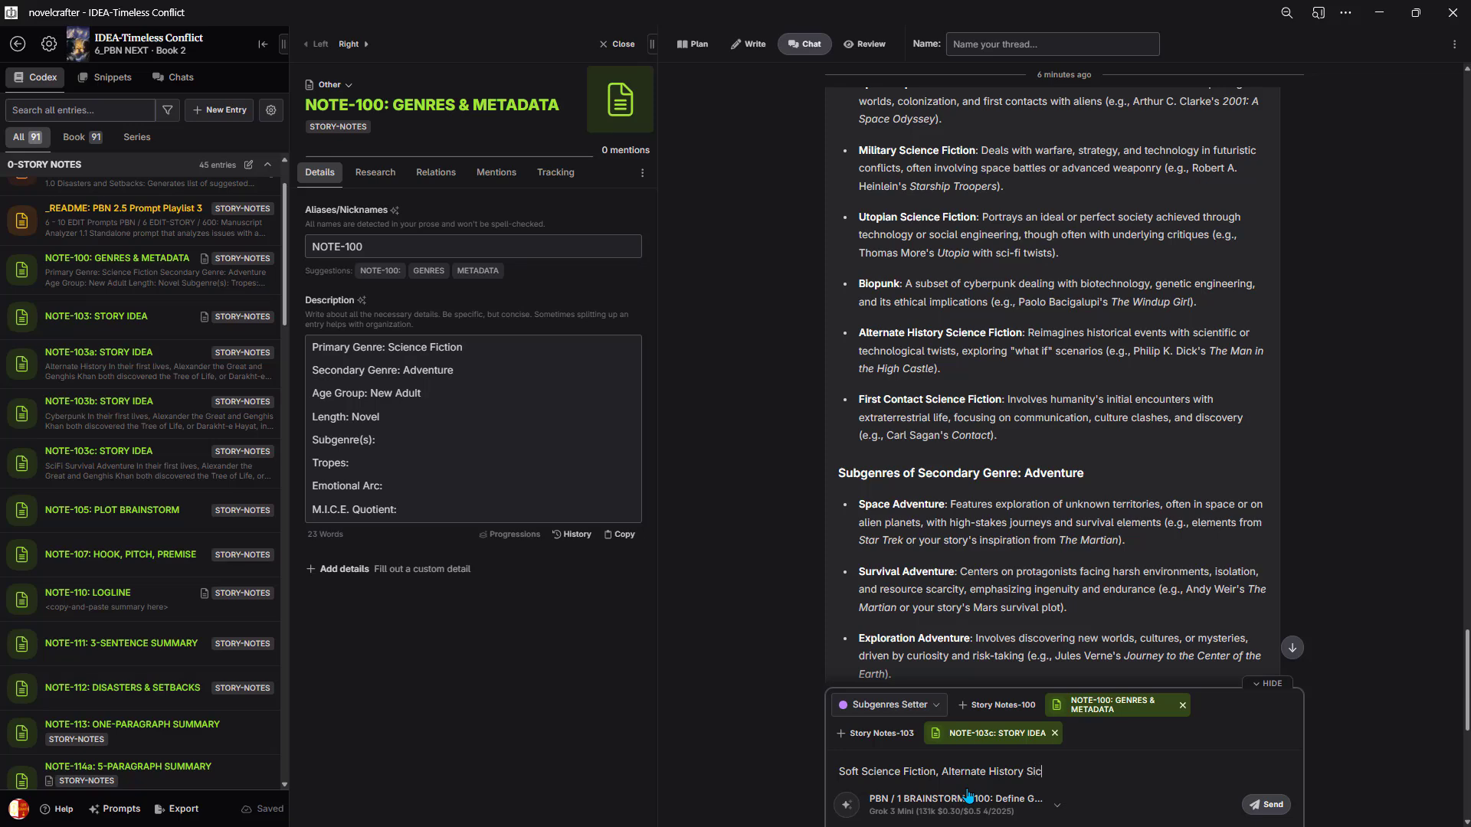
pyautogui.write('ence Fiction,')
# - Add "Space Survival Adventure, Planetary Adventure." from the adventure subgenres to the reply and send it
pyautogui.scroll(-5, 1157, 428)
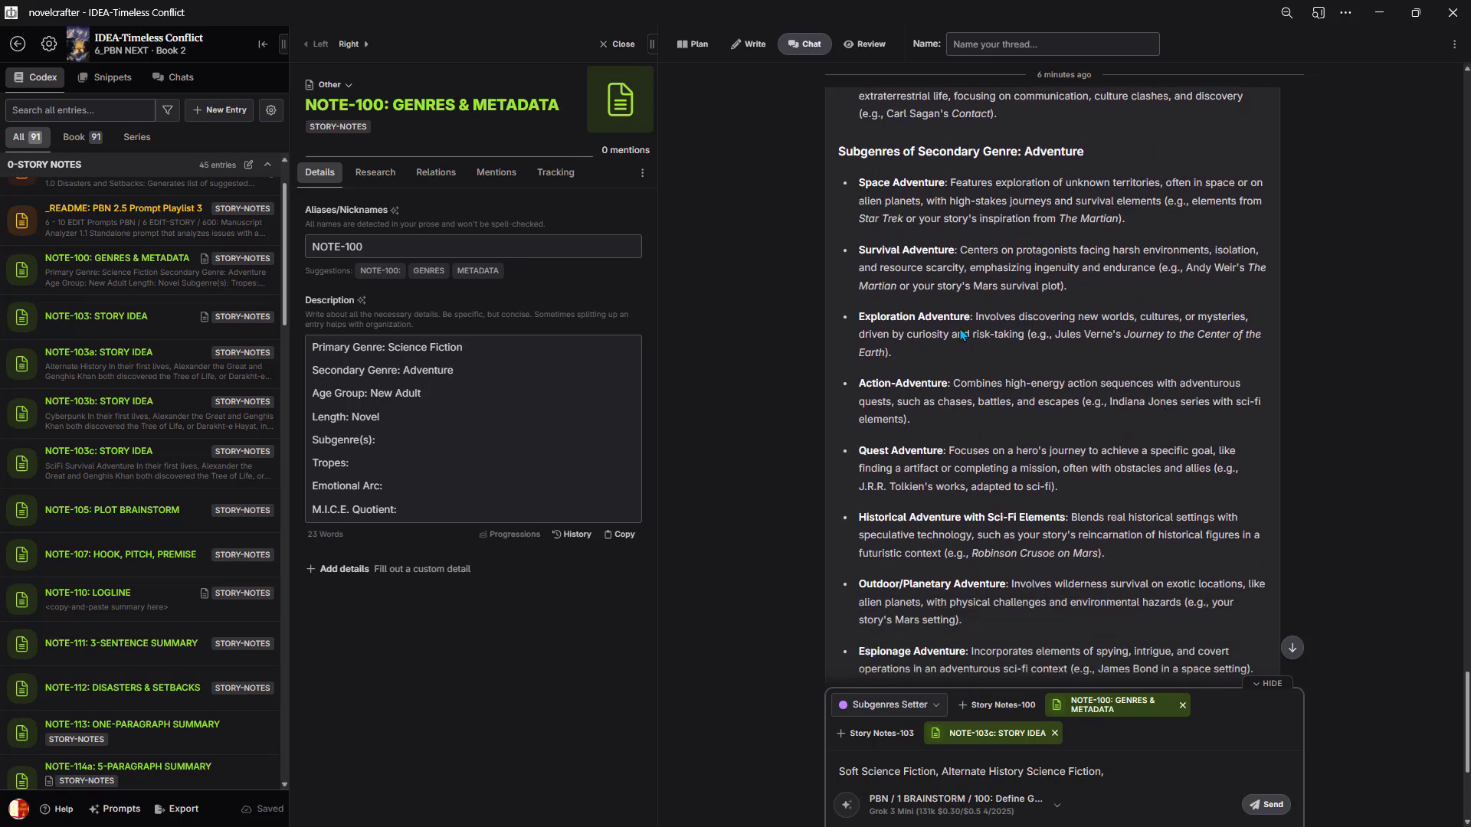
pyautogui.write('Space Survival Adventure,')
pyautogui.scroll(-2, 1165, 555)
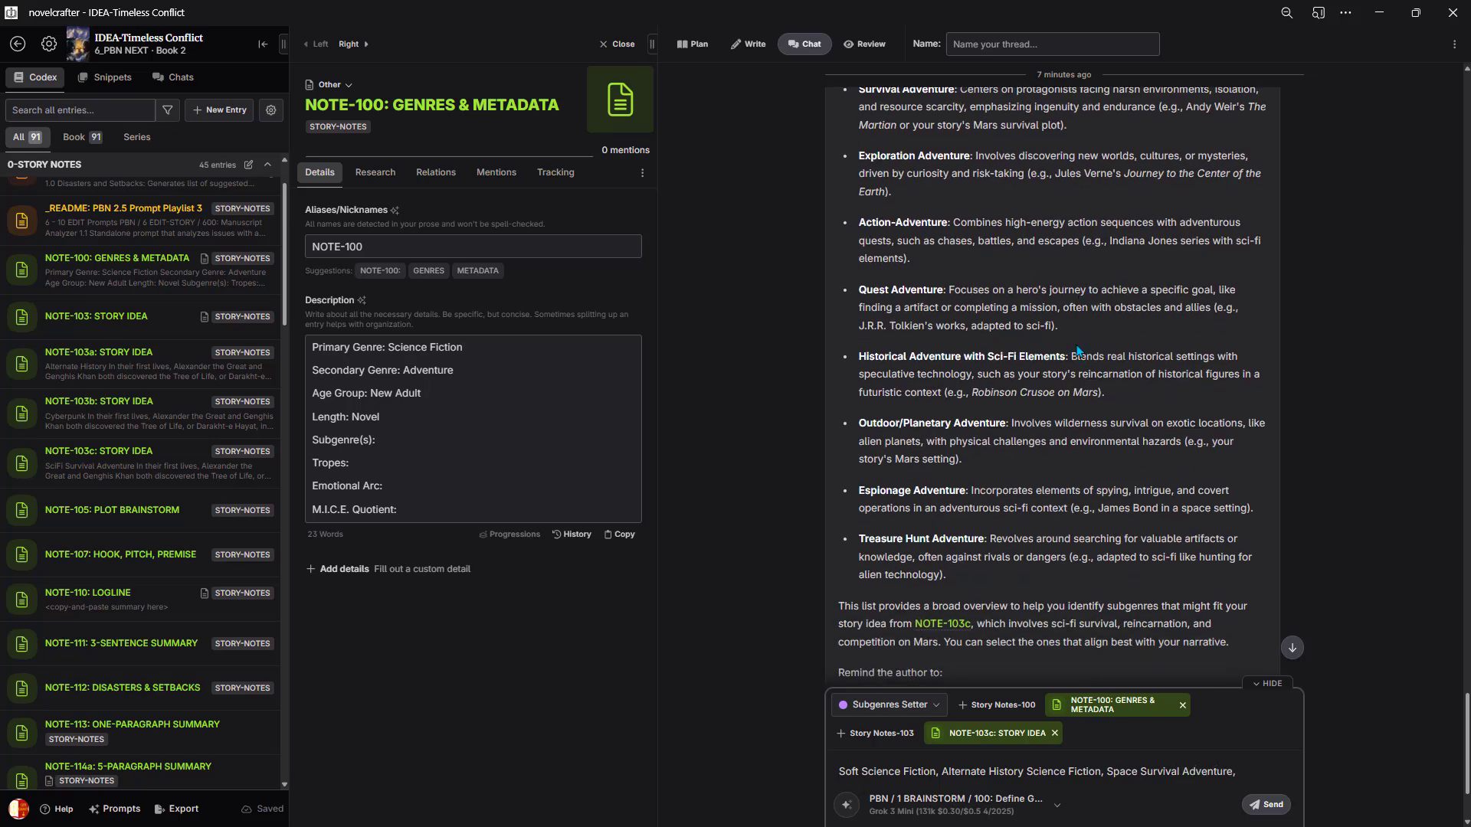
pyautogui.scroll(-1, 1077, 350)
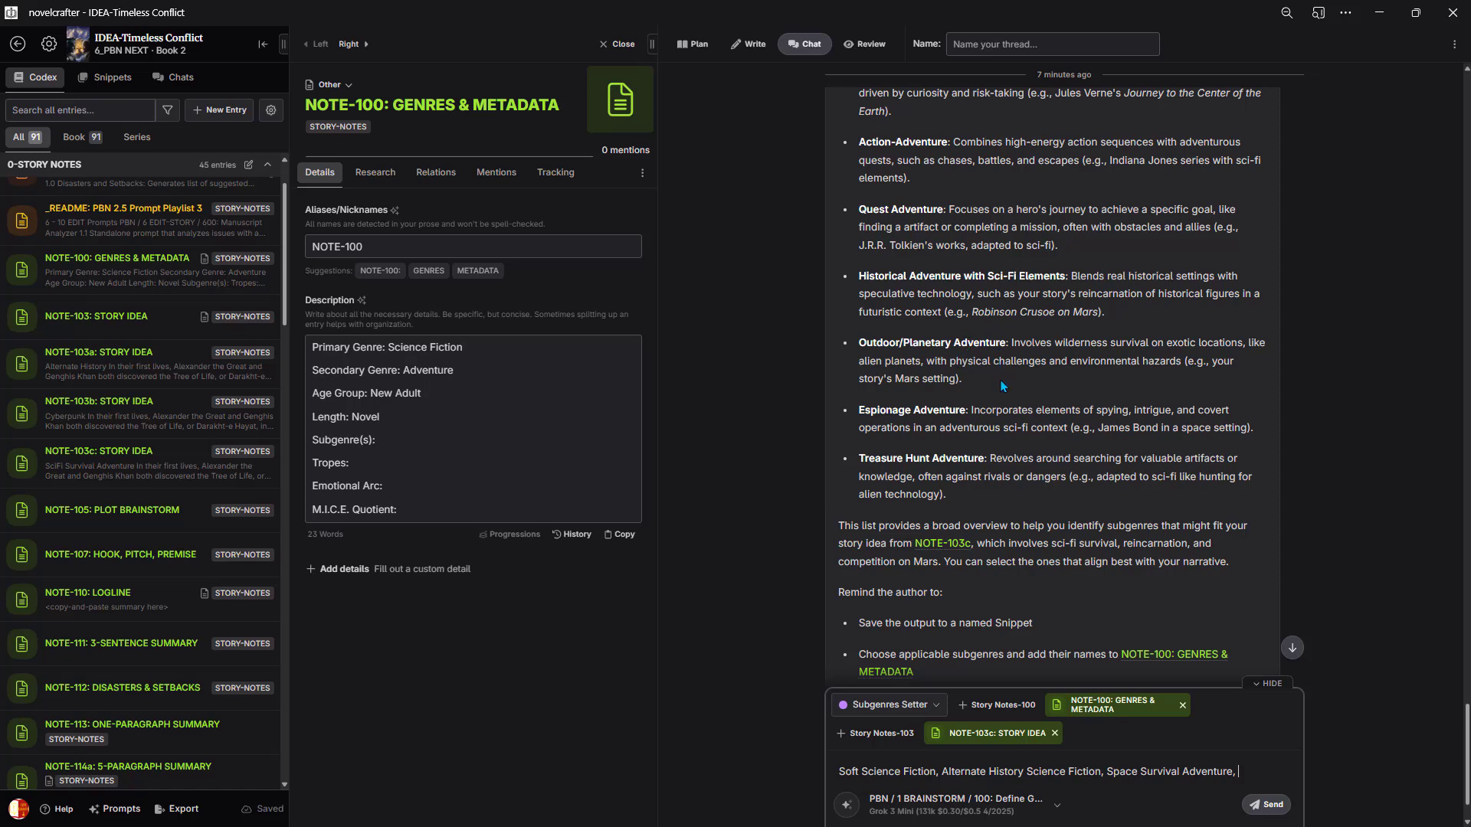
pyautogui.write('Outdoor')
pyautogui.press('BackSpace')
pyautogui.press('BackSpace')
pyautogui.press('BackSpace')
pyautogui.press('BackSpace')
pyautogui.press('BackSpace')
pyautogui.press('BackSpace')
pyautogui.press('BackSpace')
pyautogui.write('Planetary Adventure.')
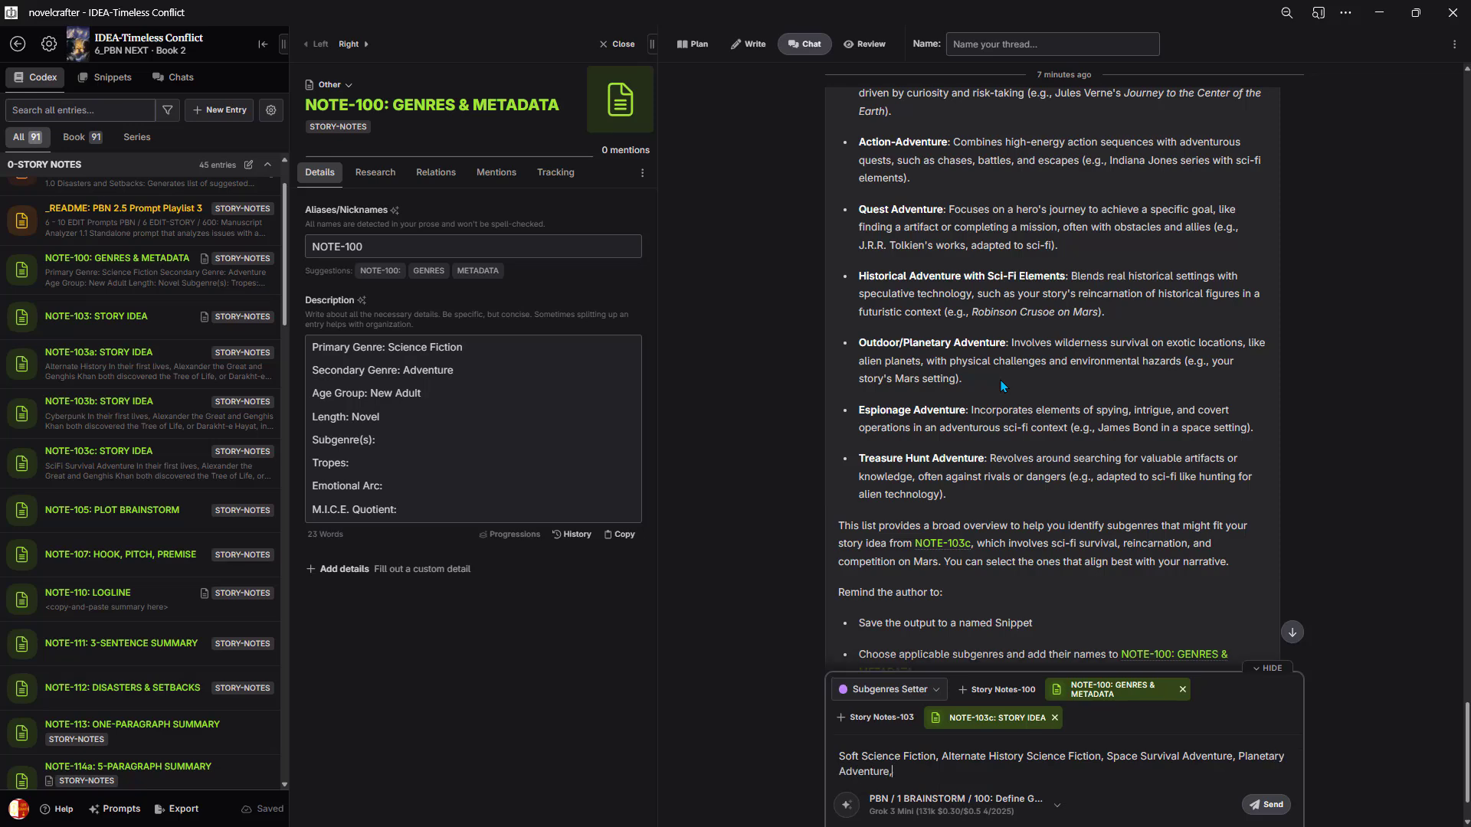
pyautogui.click(1265, 804)
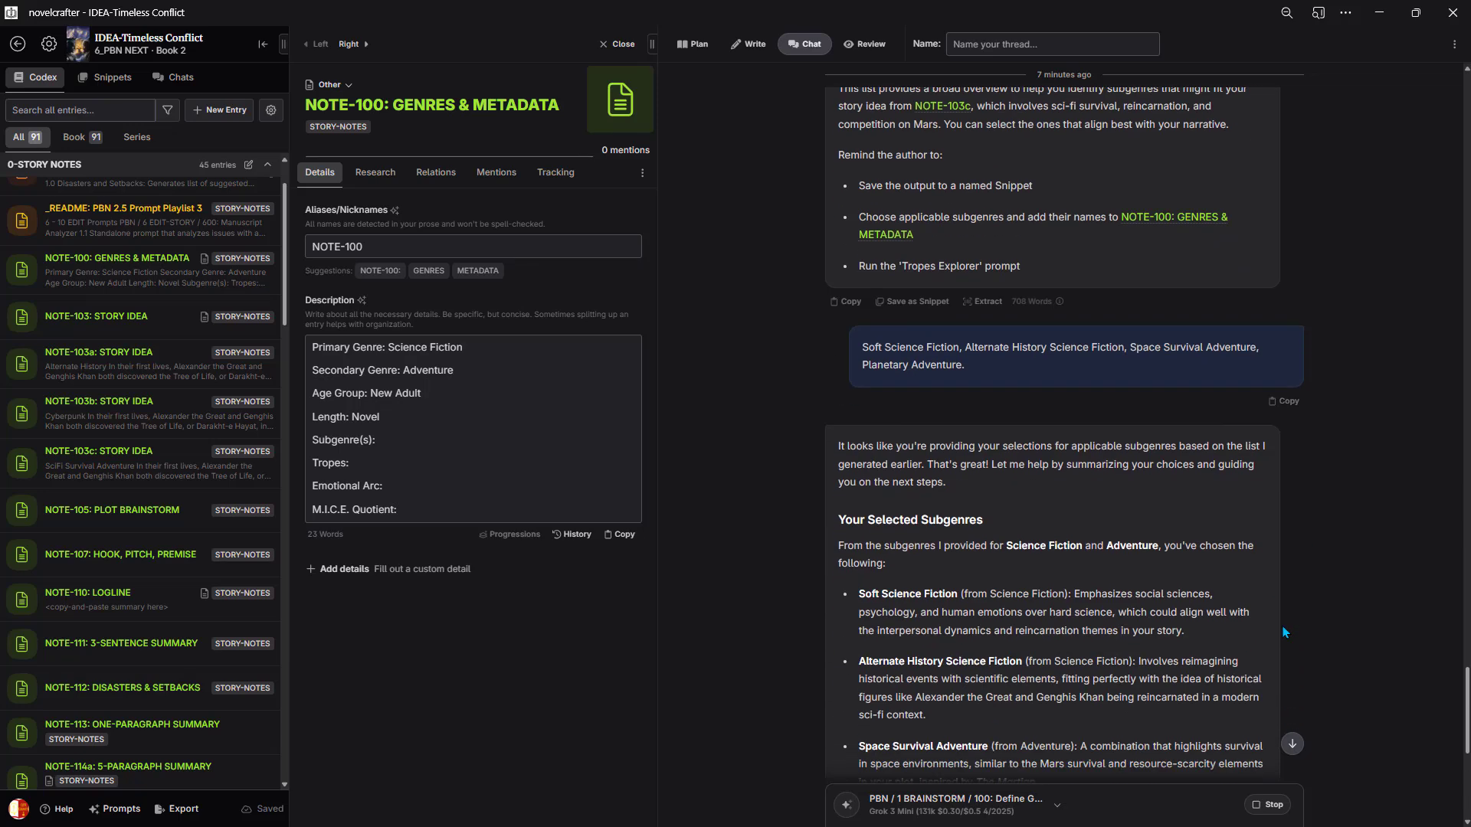
# - Copy the four selected subgenres with their descriptions from the chat response into NOTE-100 beneath Subgenre(s)
pyautogui.moveTo(982, 608); pyautogui.dragTo(848, 350)
pyautogui.hotkey('ctrl', 'c')
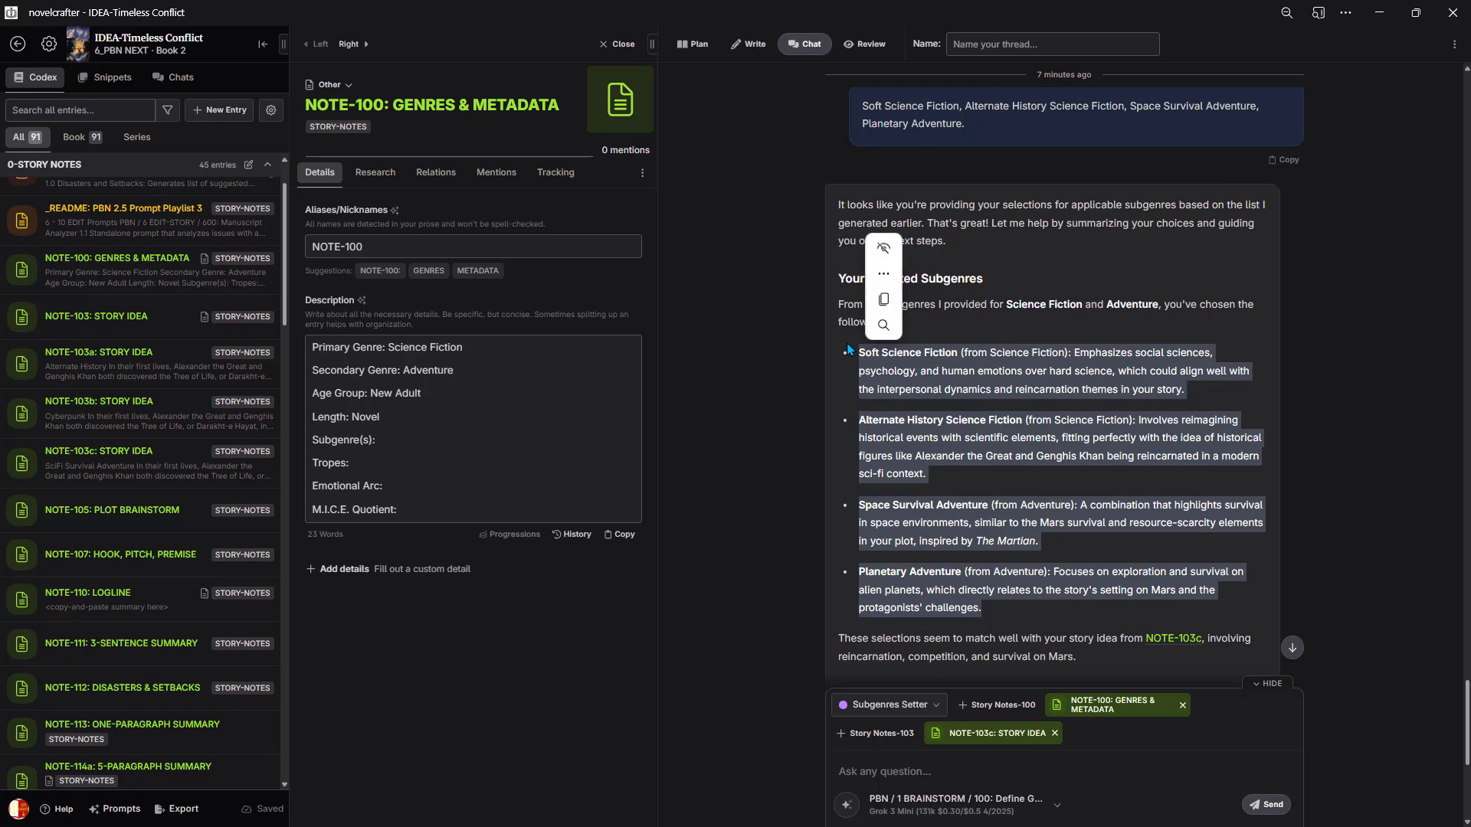
pyautogui.click(387, 444)
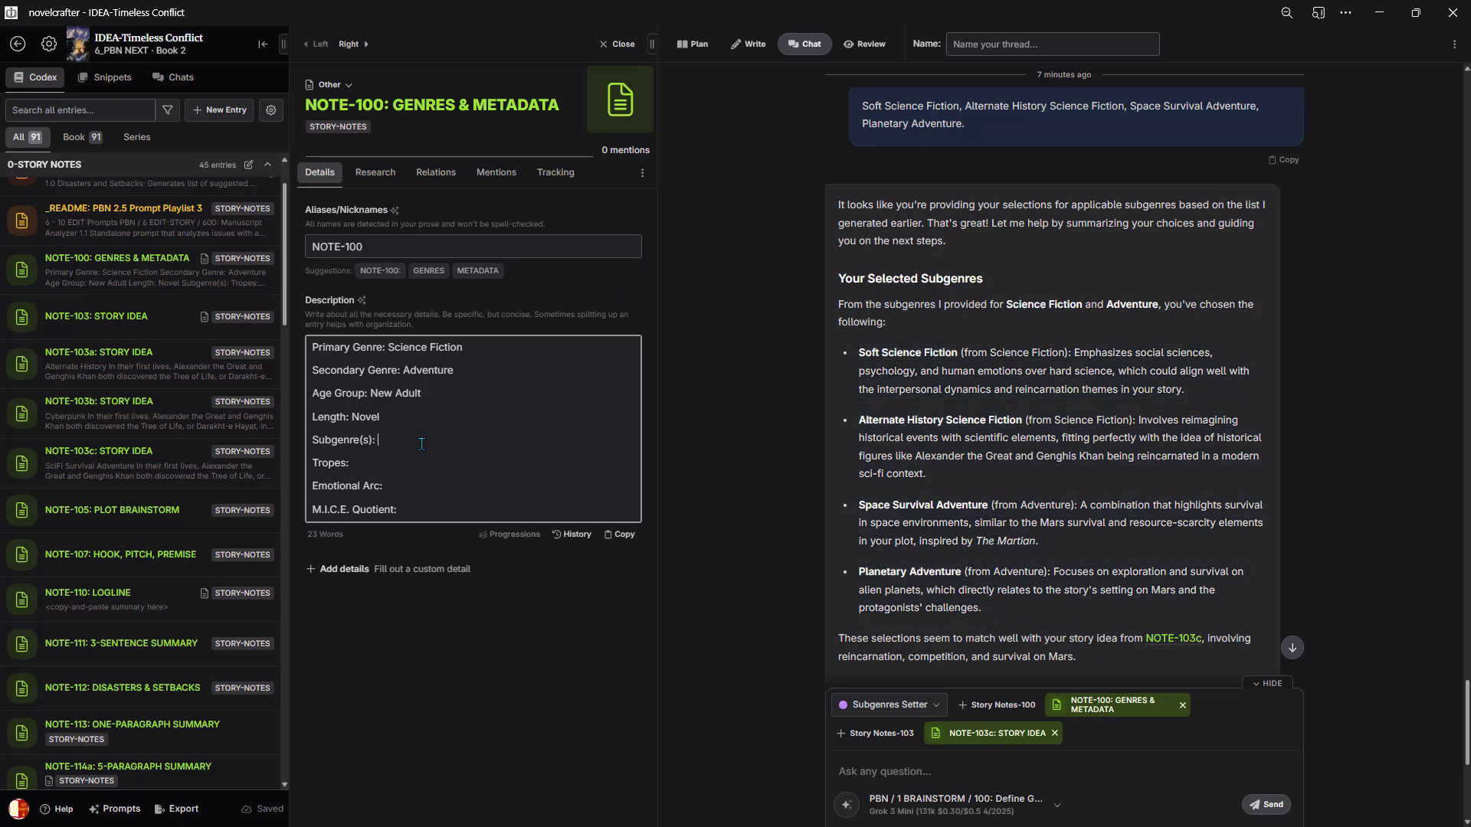
pyautogui.press('Return')
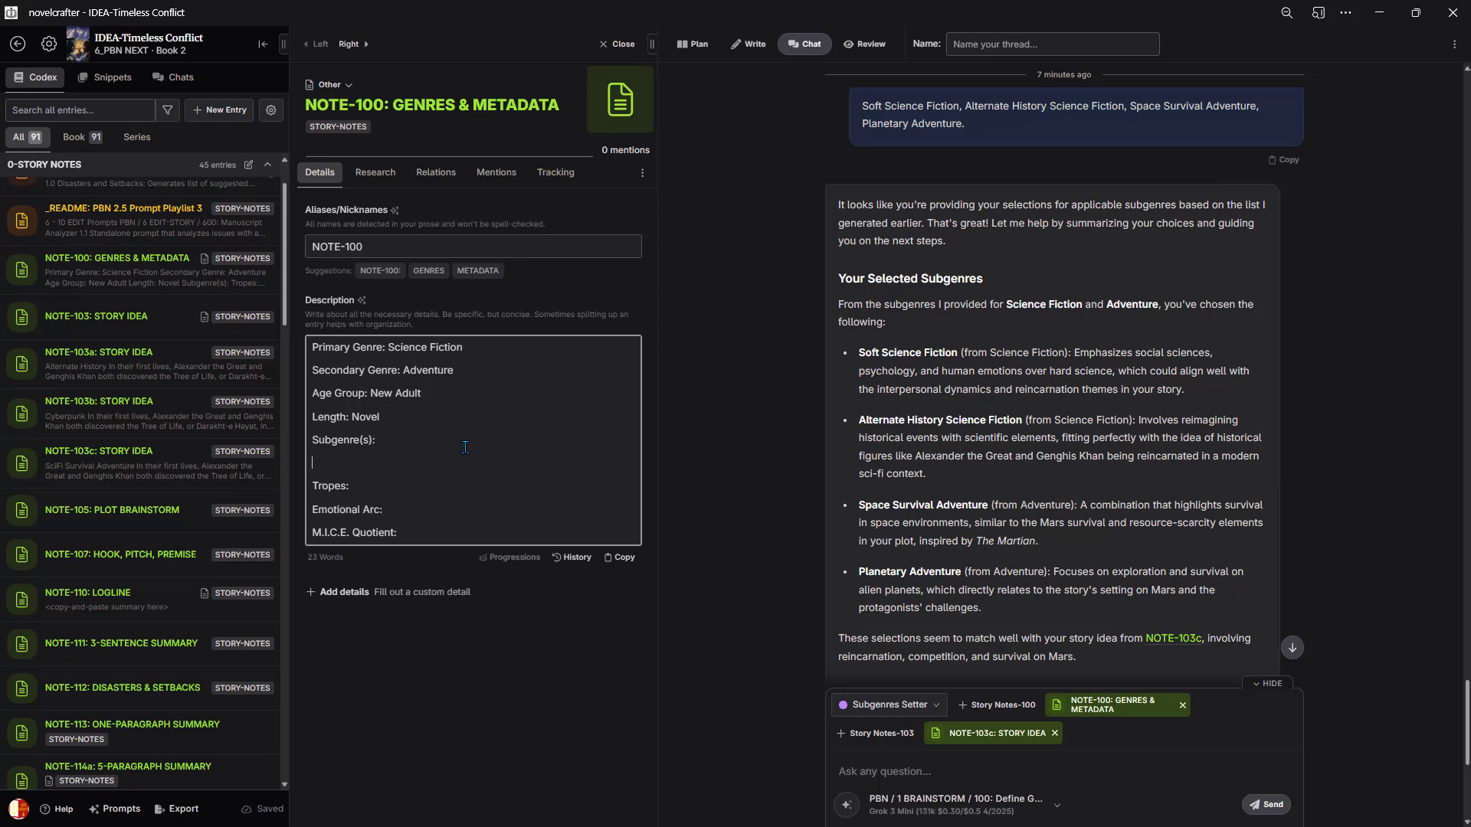
pyautogui.hotkey('ctrl', 'v')
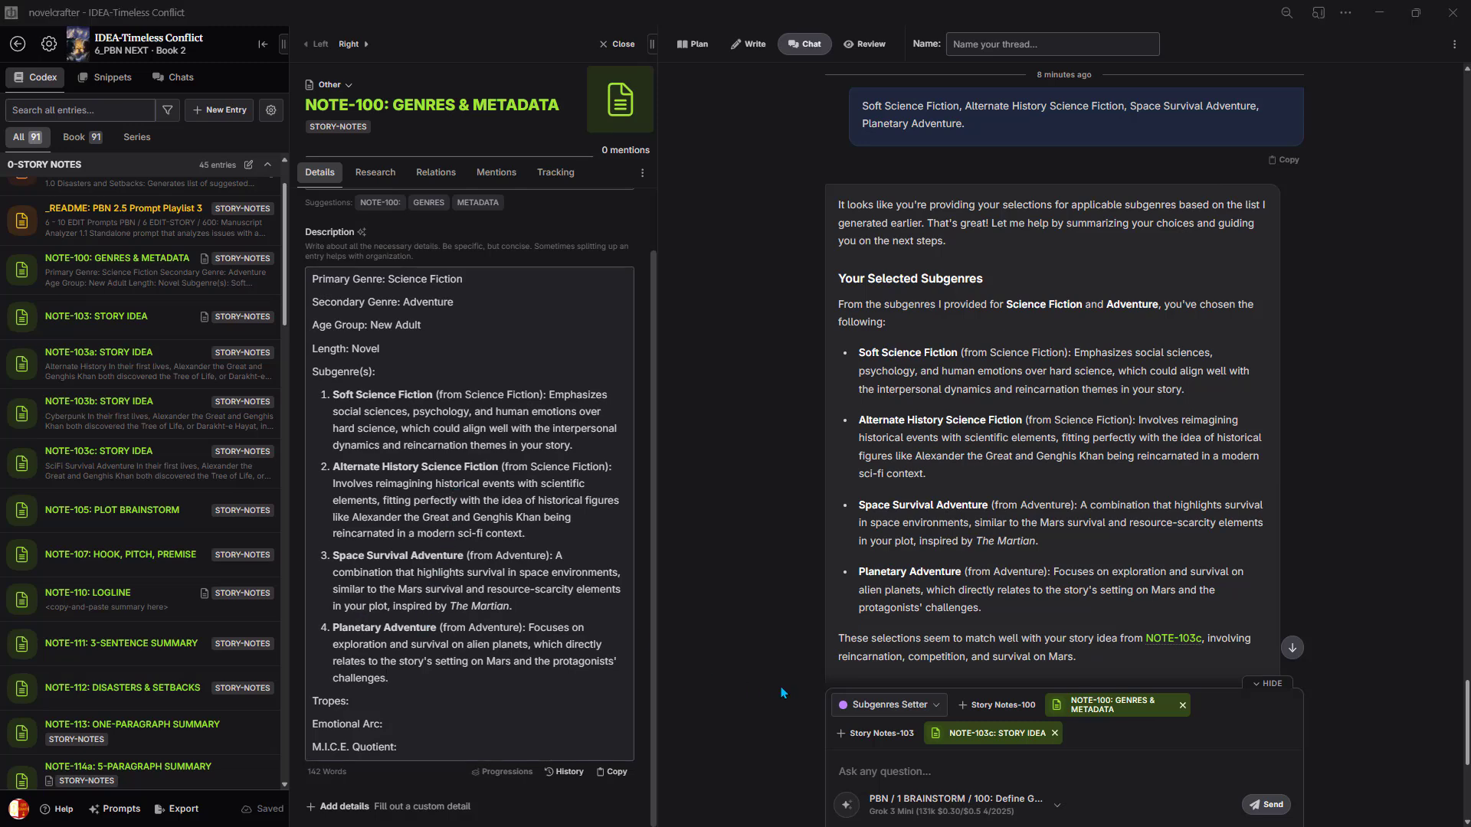
# - Check the response's next actions, then run the Tropes Explorer prompt with NOTE-100: GENRES & METADATA by sending "begin"
pyautogui.scroll(-4, 1077, 657)
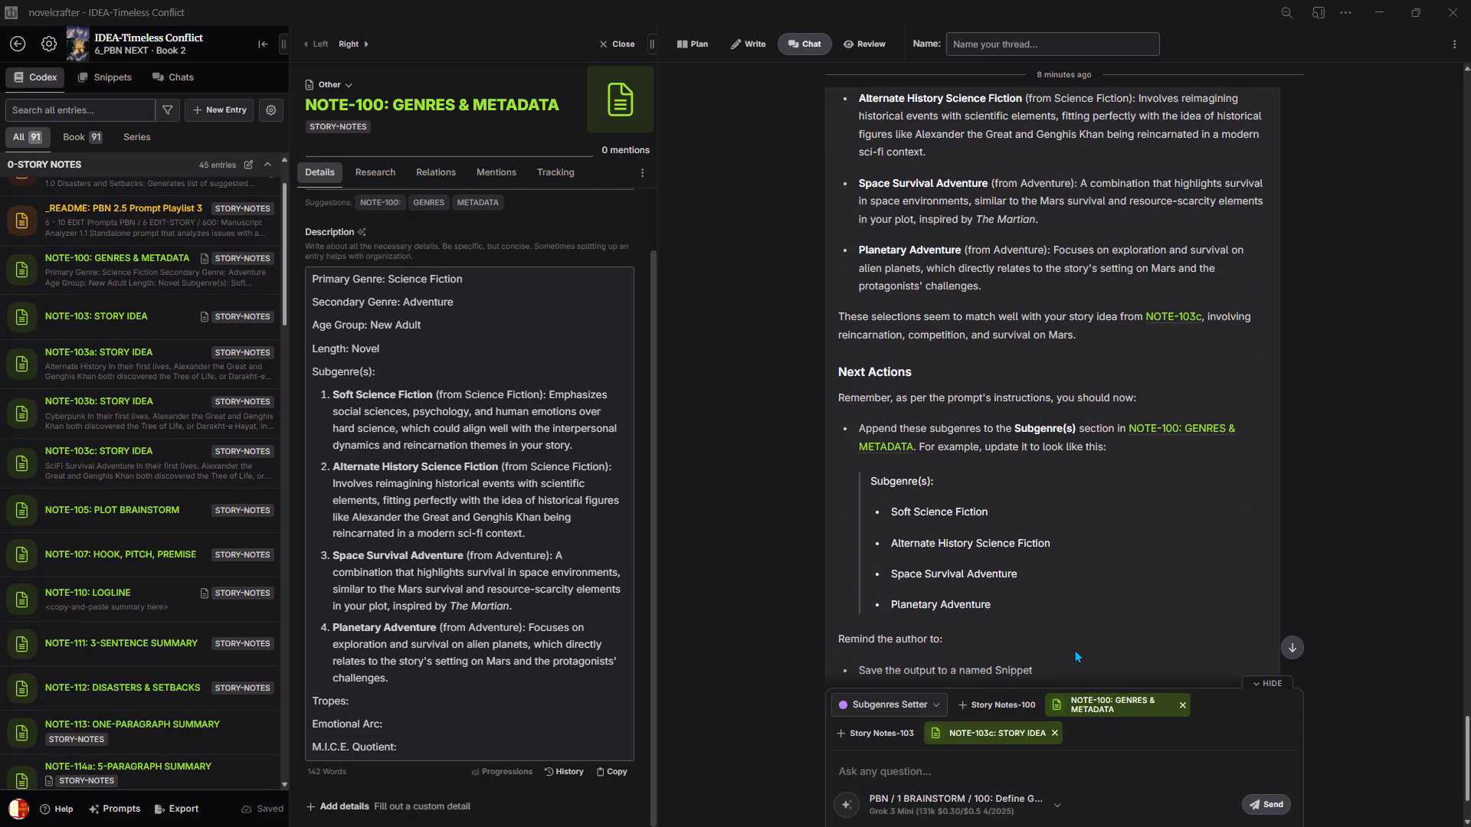
pyautogui.scroll(-2, 1083, 624)
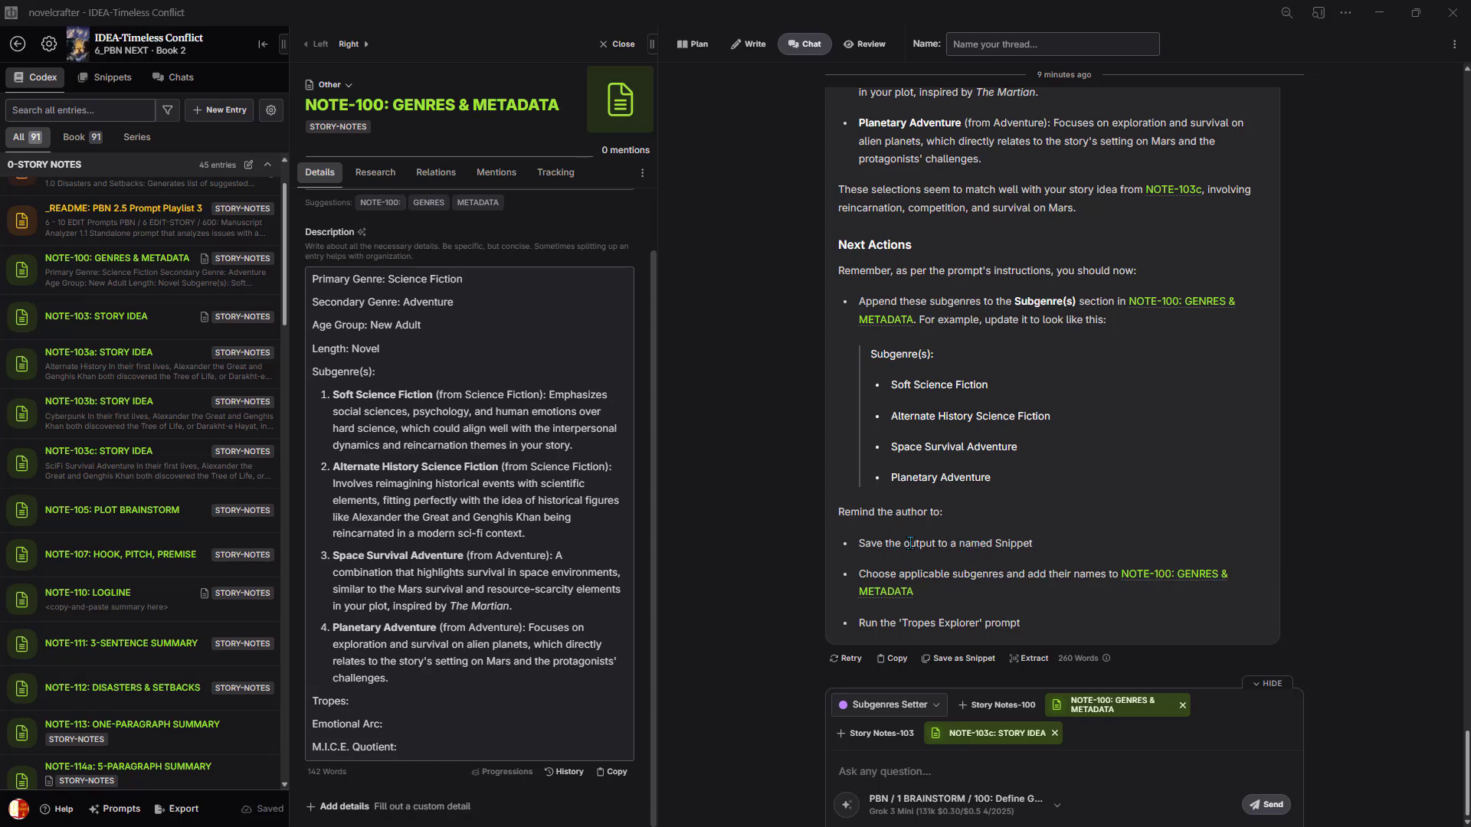
pyautogui.scroll(4, 1045, 496)
pyautogui.scroll(1, 984, 449)
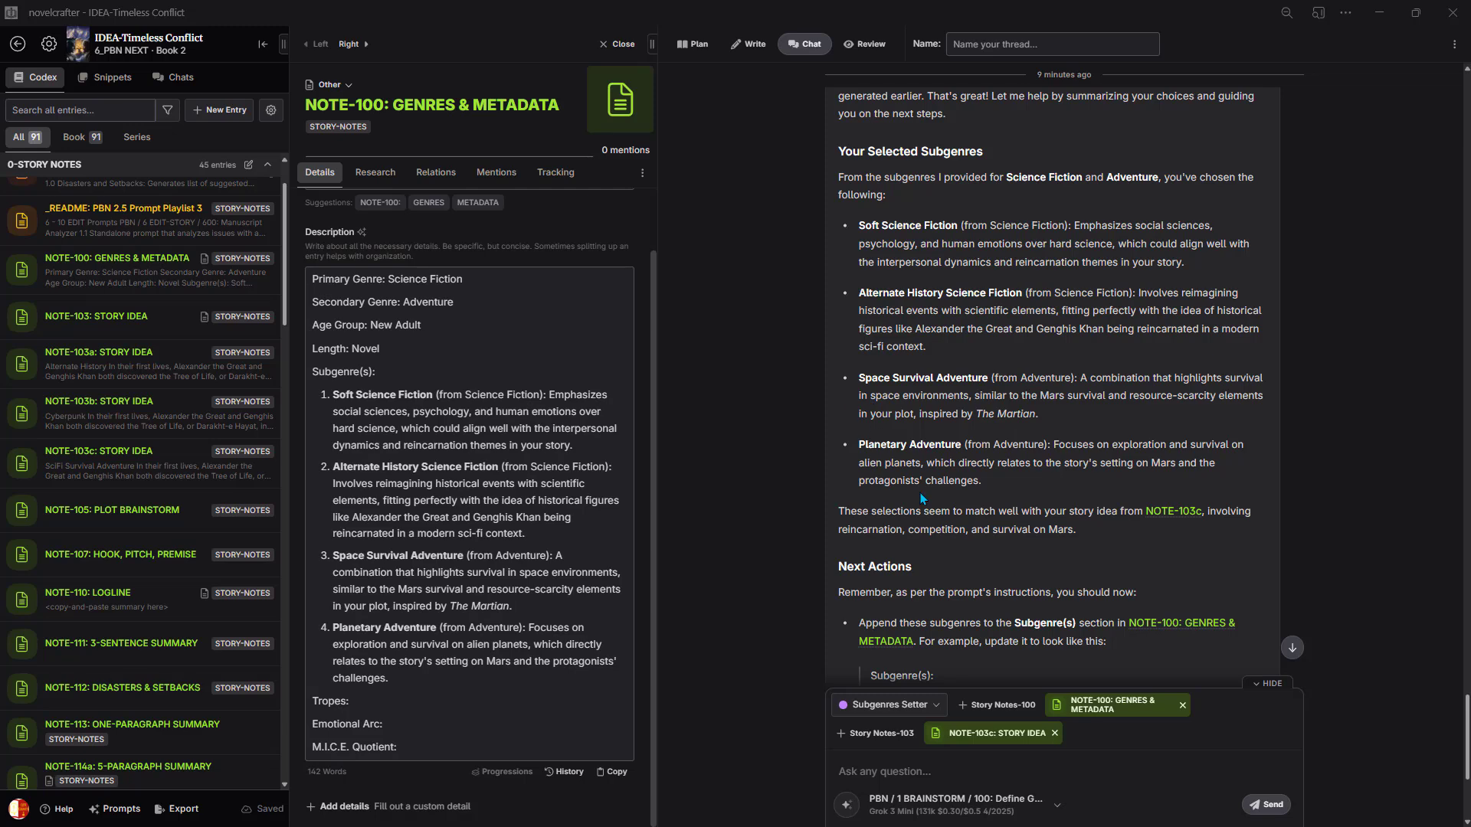
pyautogui.scroll(-4, 921, 494)
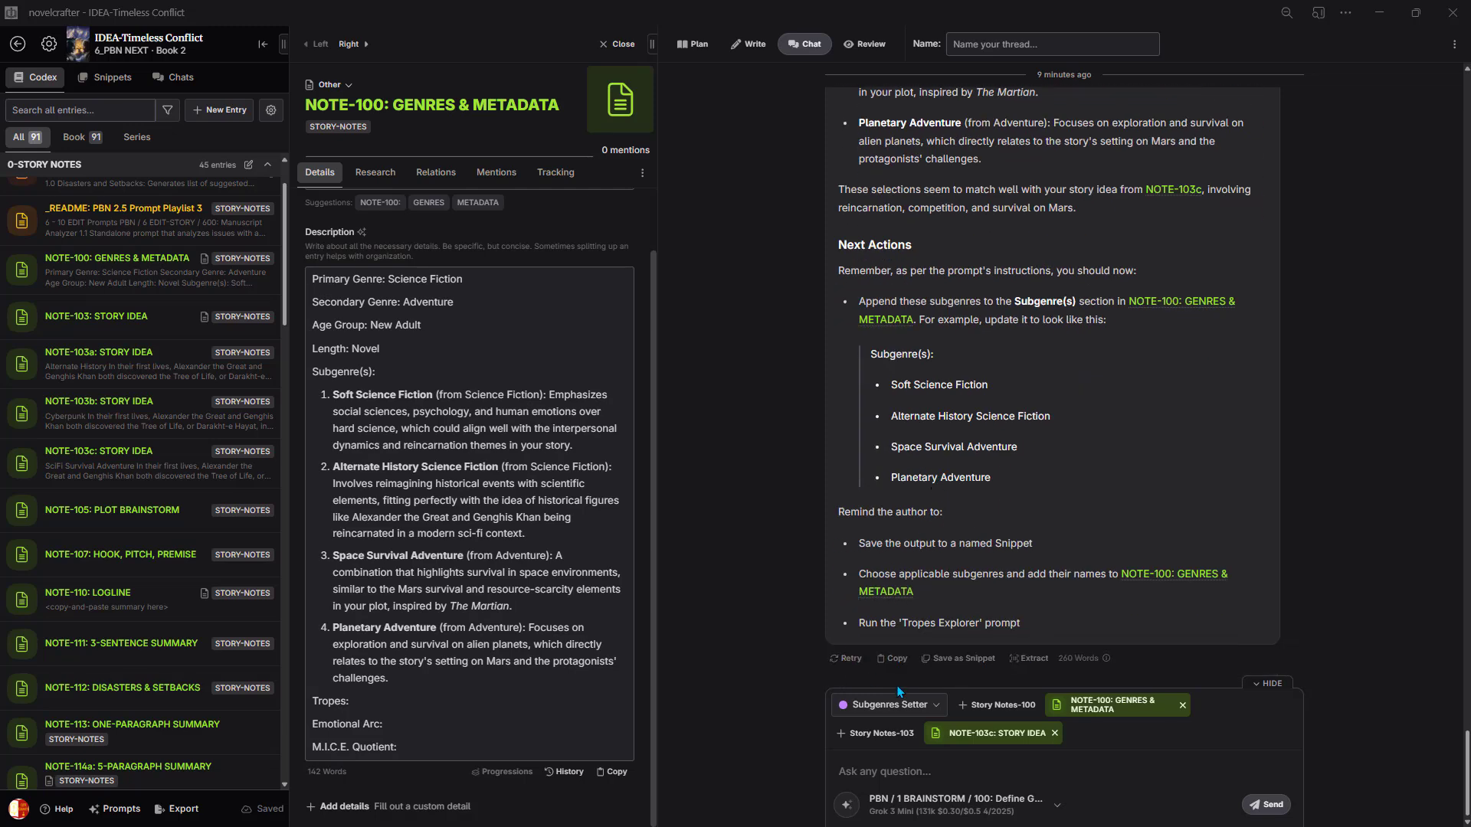
pyautogui.click(931, 706)
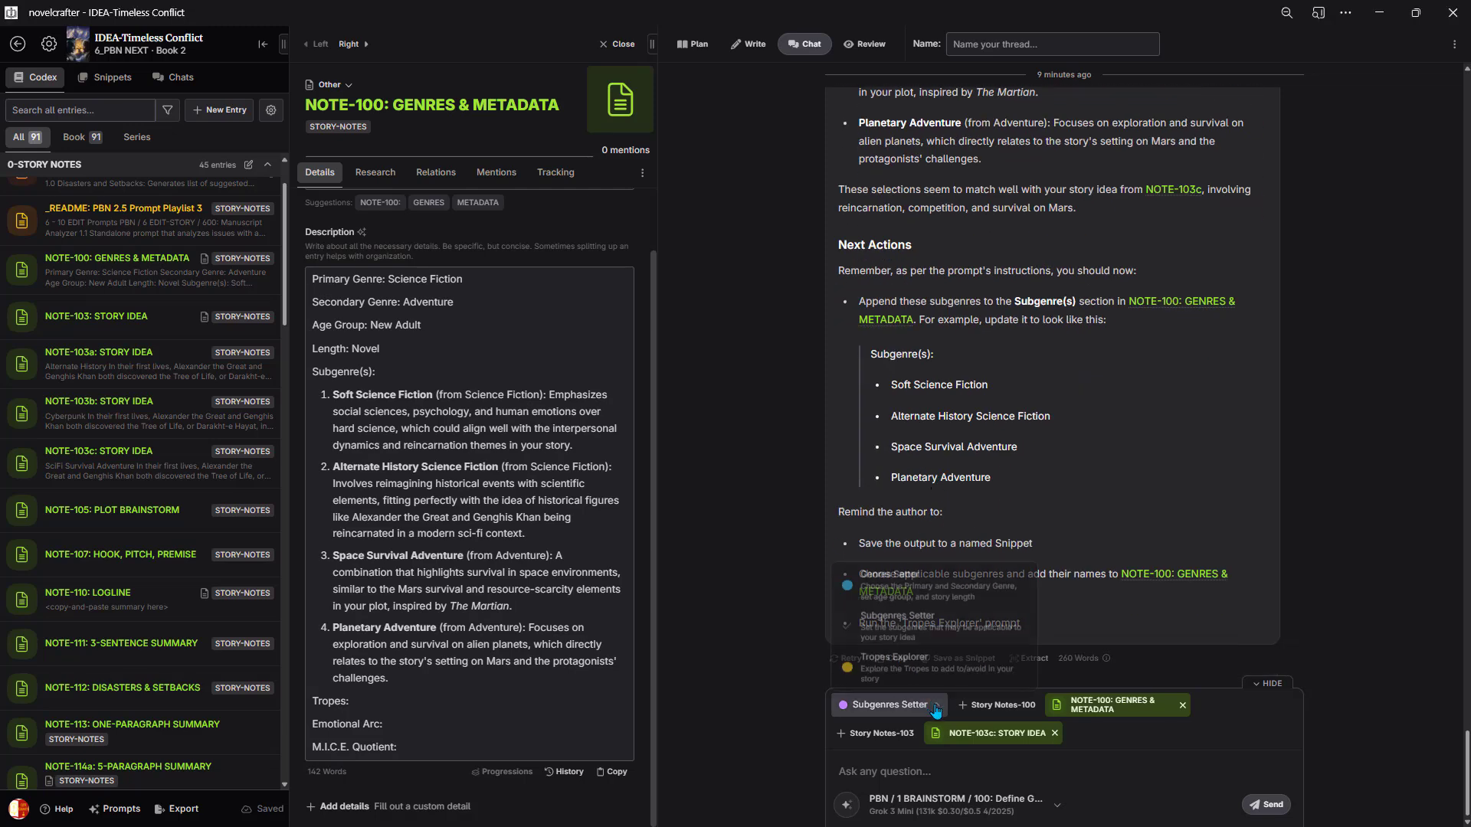
pyautogui.click(886, 675)
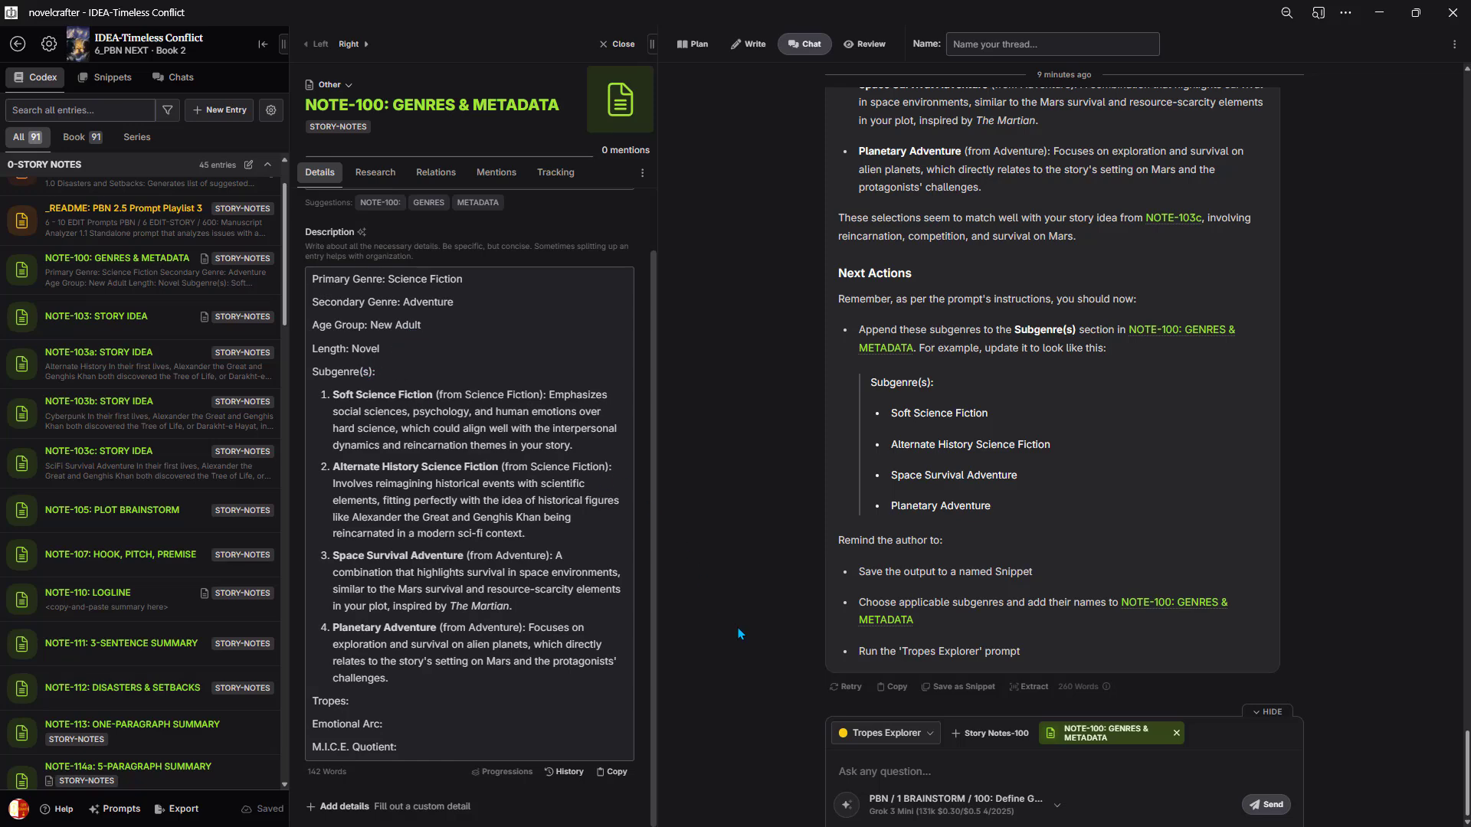
pyautogui.click(873, 773)
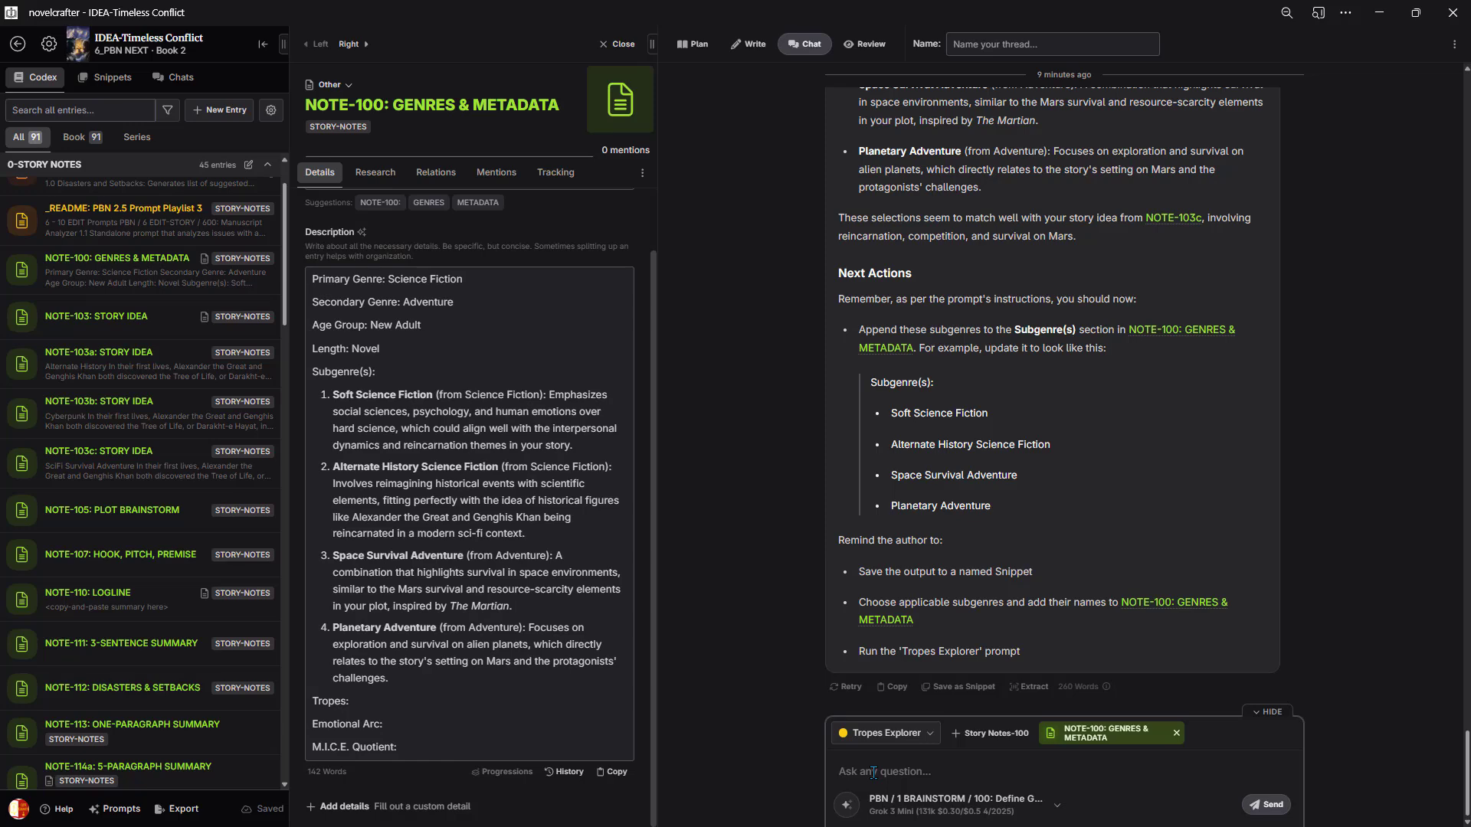
pyautogui.write('begin')
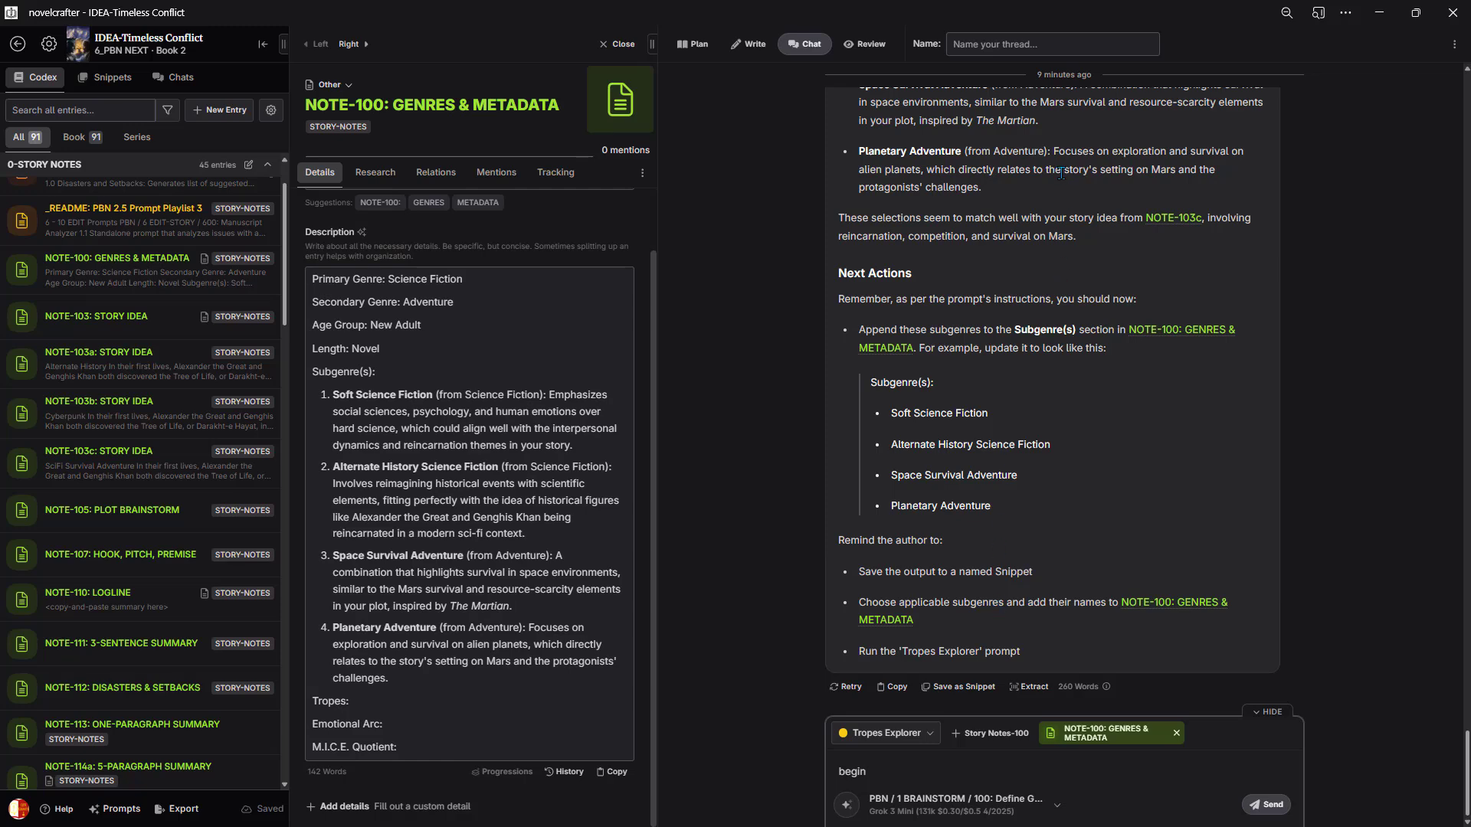
pyautogui.press('Return')
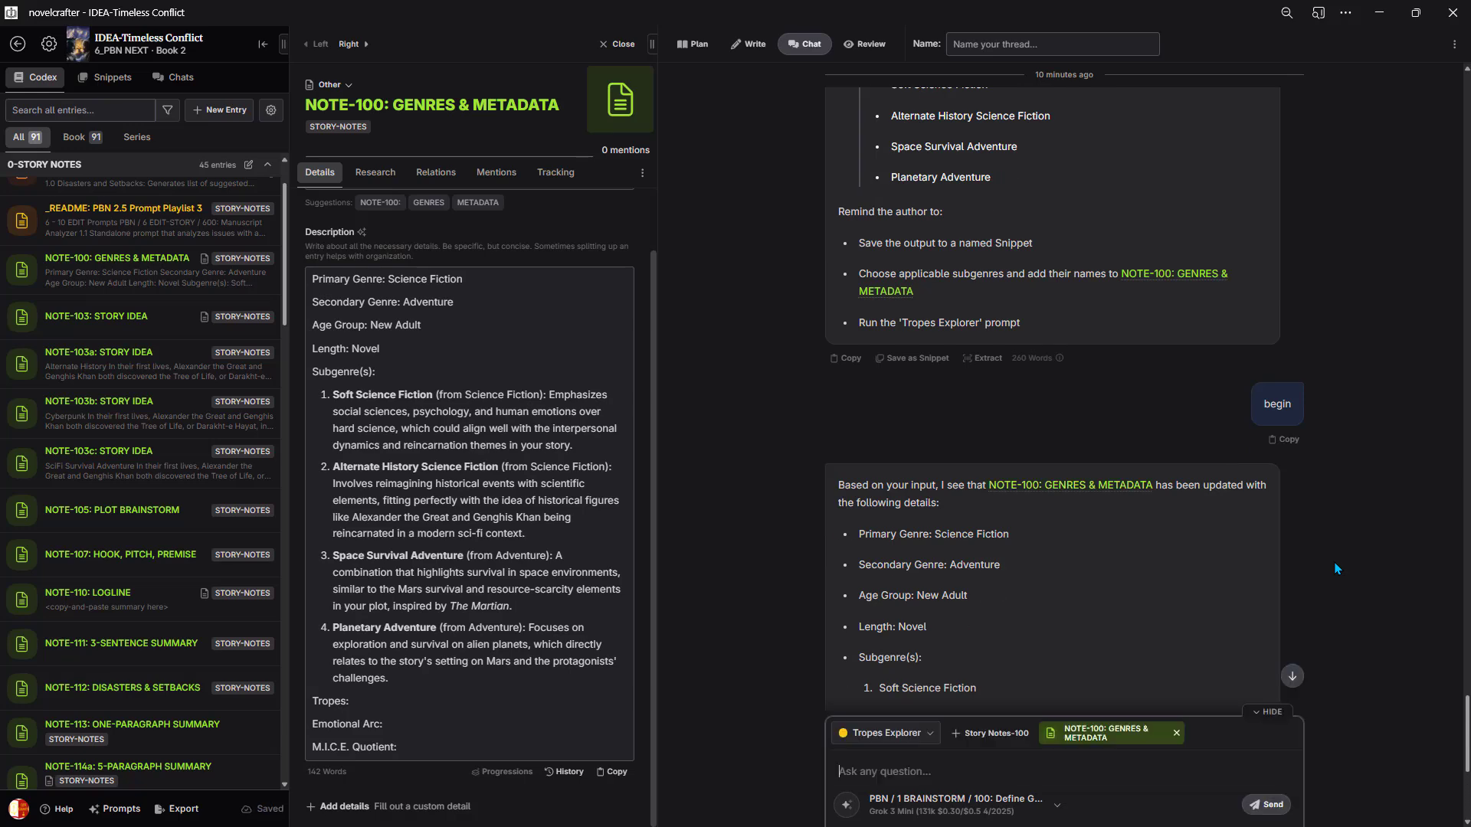
# - Read the Tropes Explorer's question about which subgenres to cover and reply with "2, 3, and 4"
pyautogui.scroll(-3, 1165, 548)
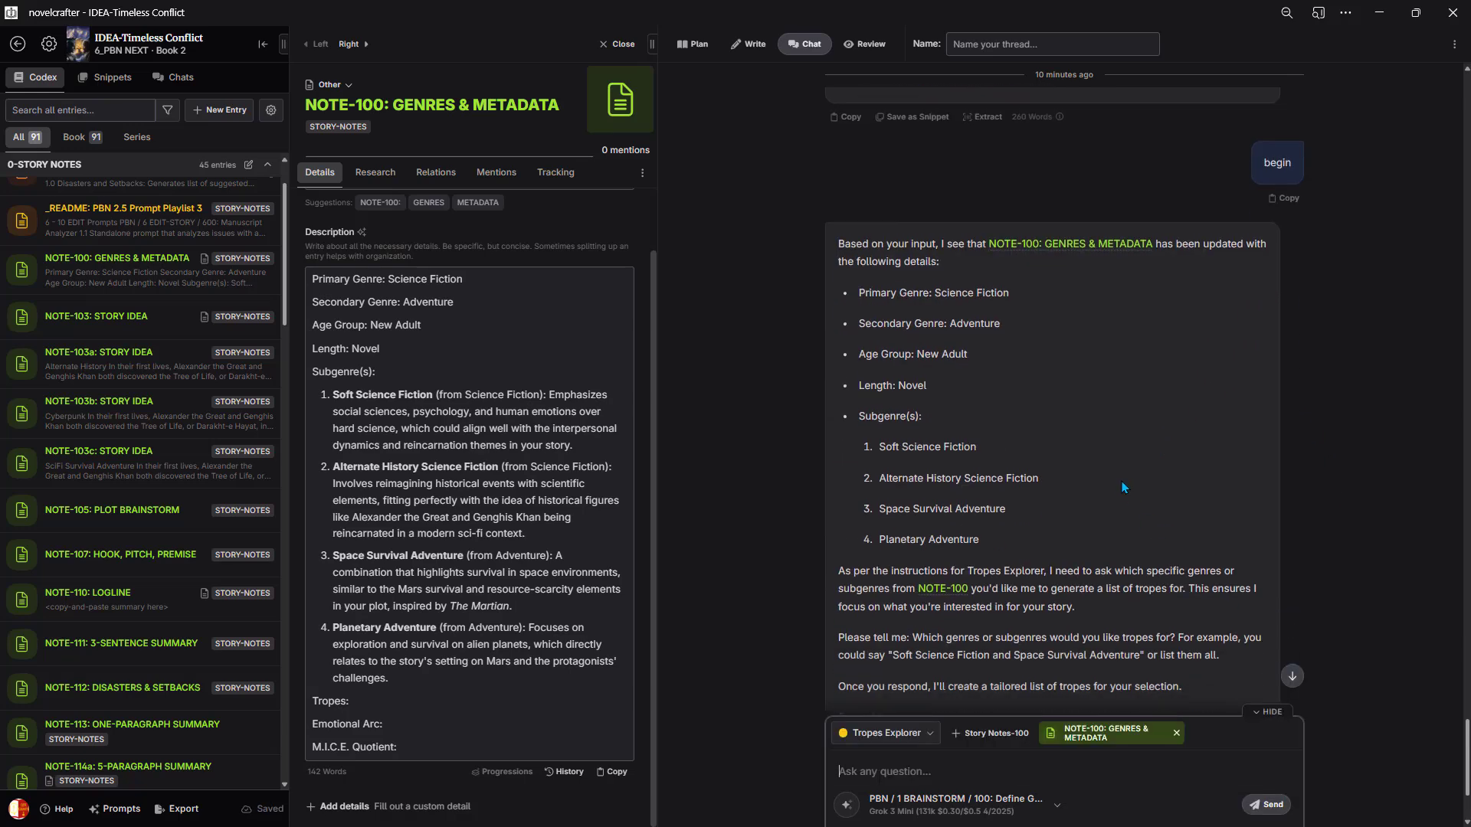
pyautogui.scroll(-3, 1049, 393)
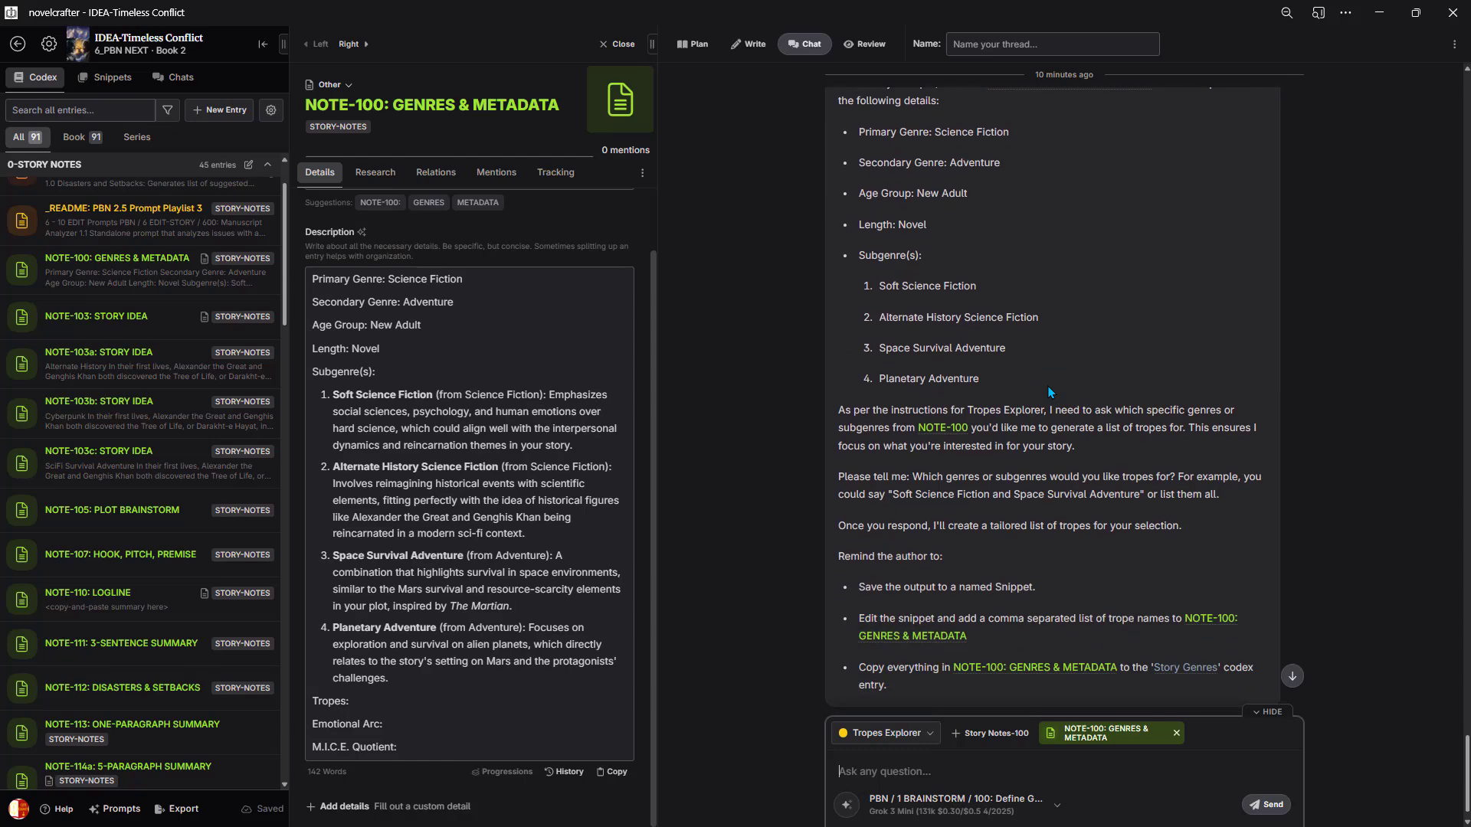
pyautogui.write('2, 3, and 4')
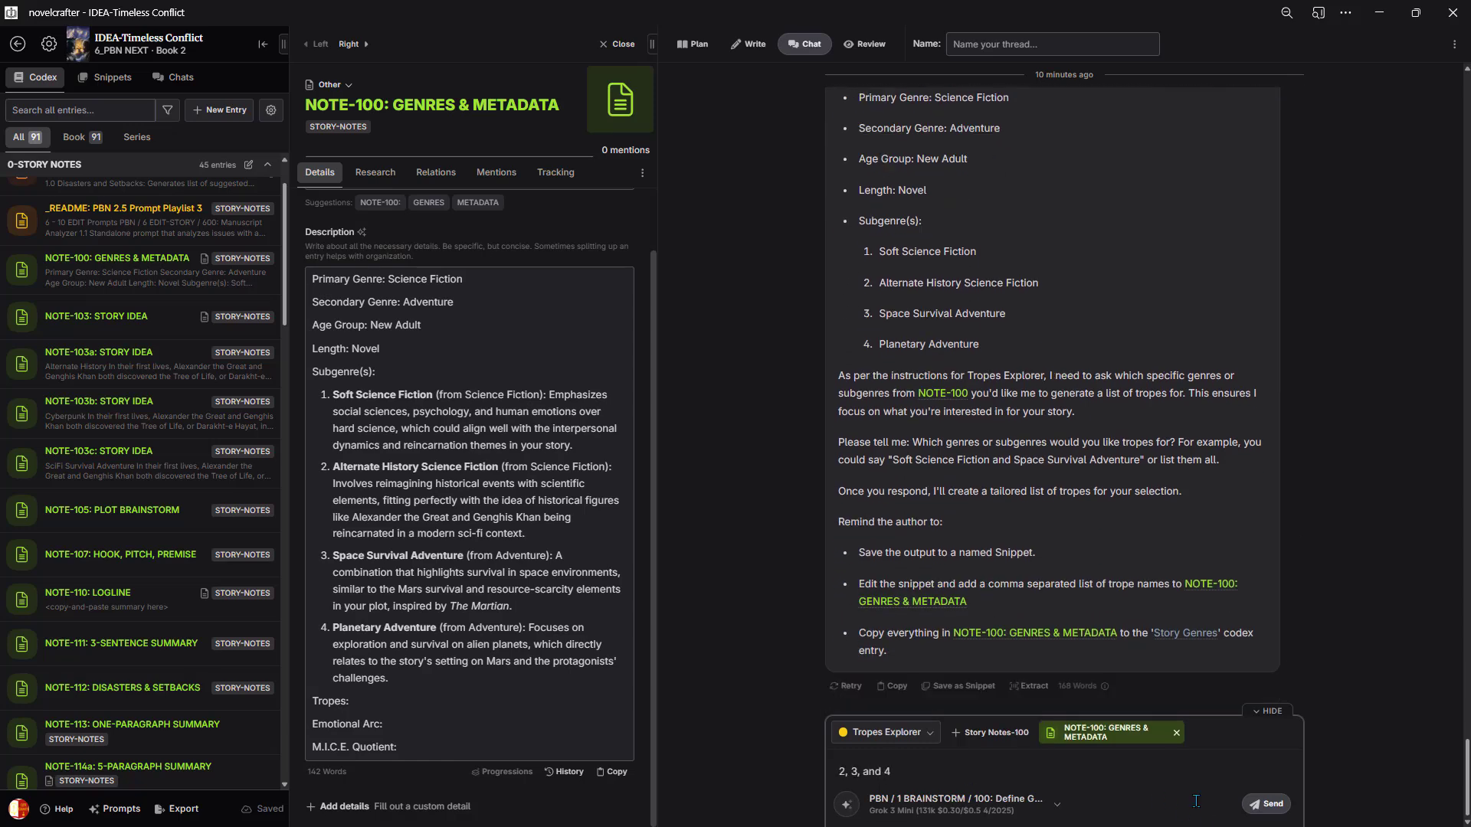
pyautogui.click(1266, 805)
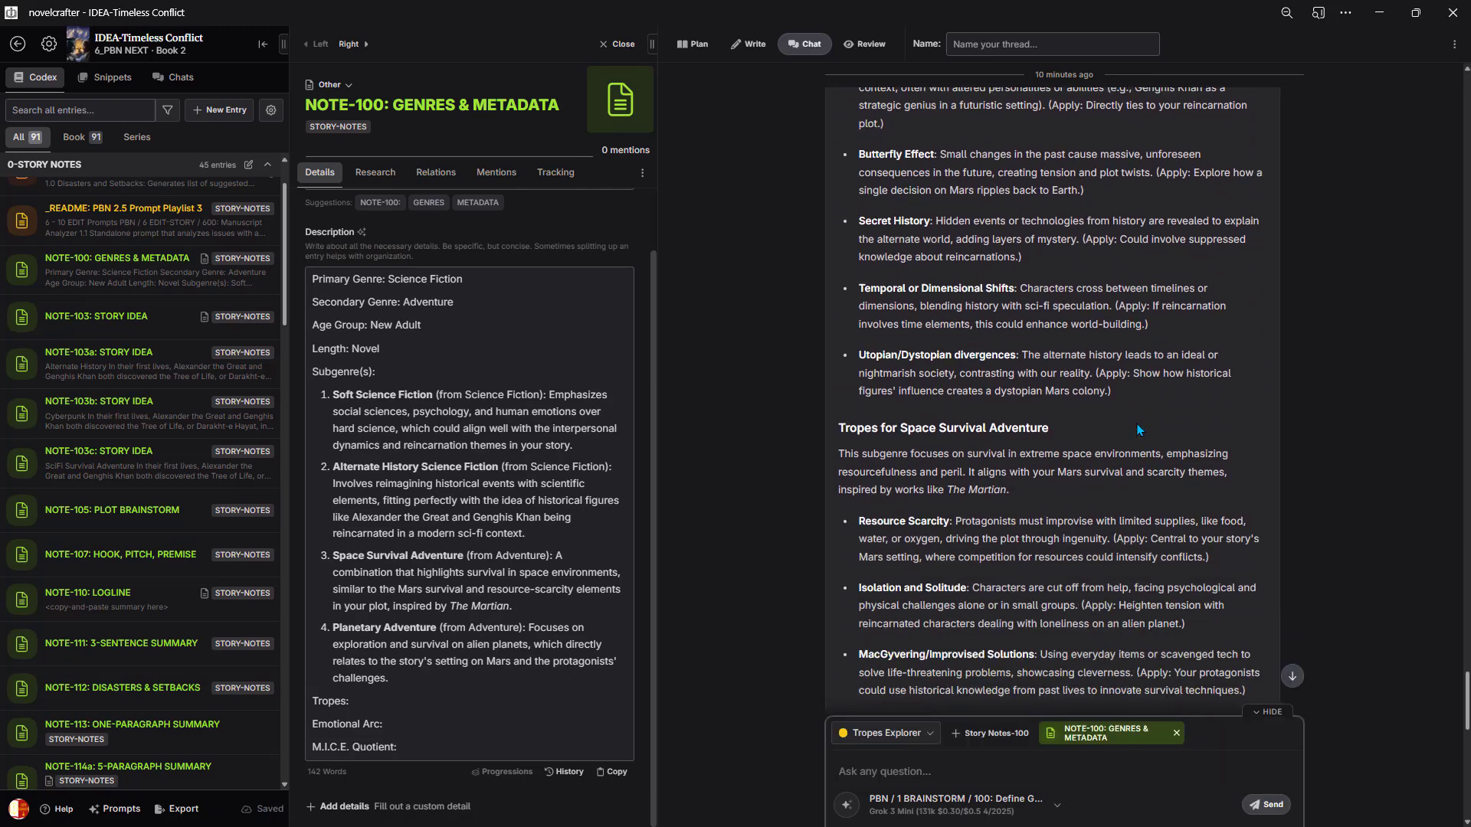
# - Review the suggested tropes, save the response as a snippet named "Tropes (Grok 3 Mini)", and mark it as pinned
pyautogui.scroll(-8, 1138, 429)
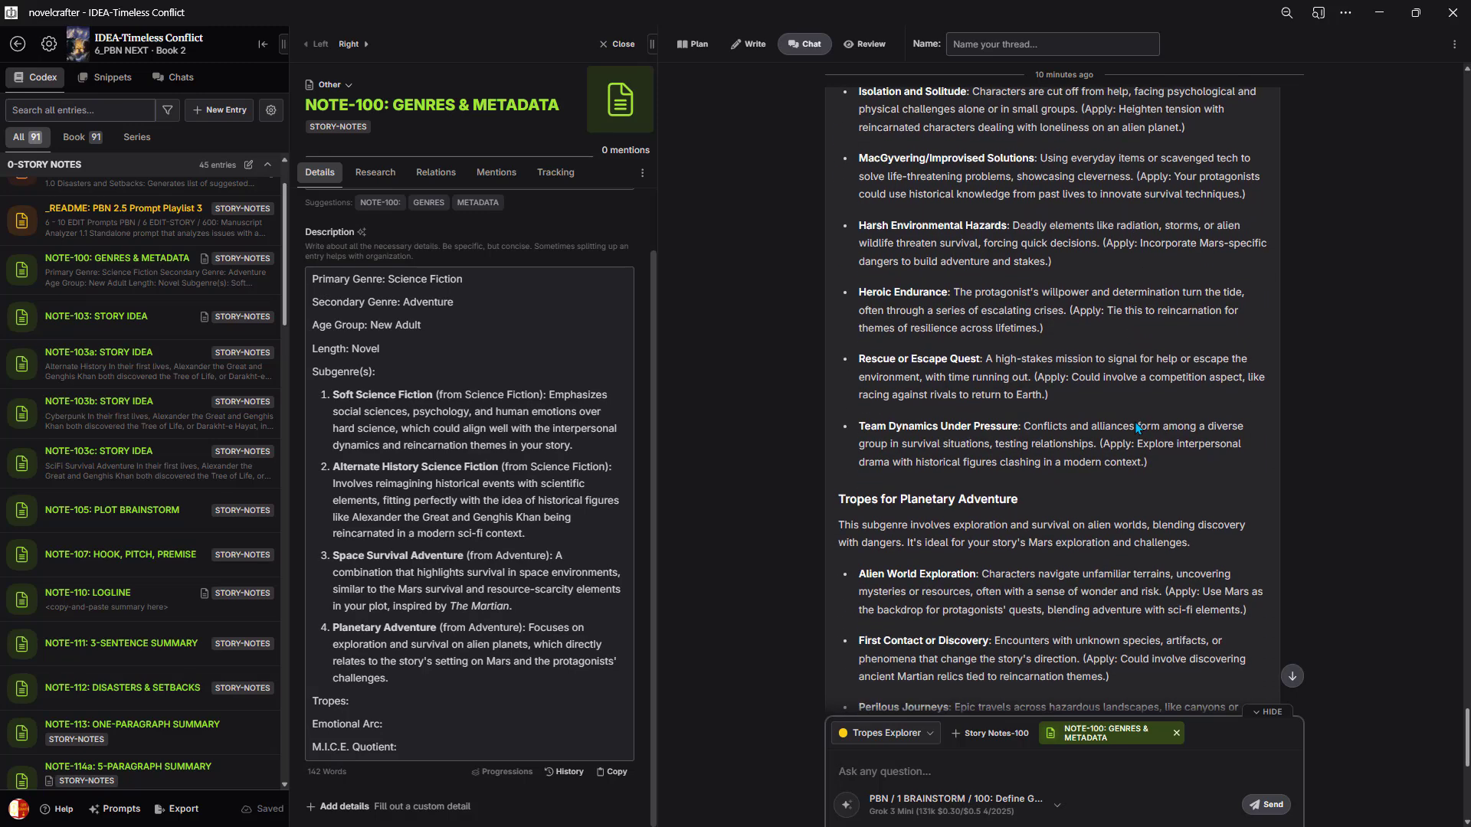
pyautogui.scroll(-5, 1133, 421)
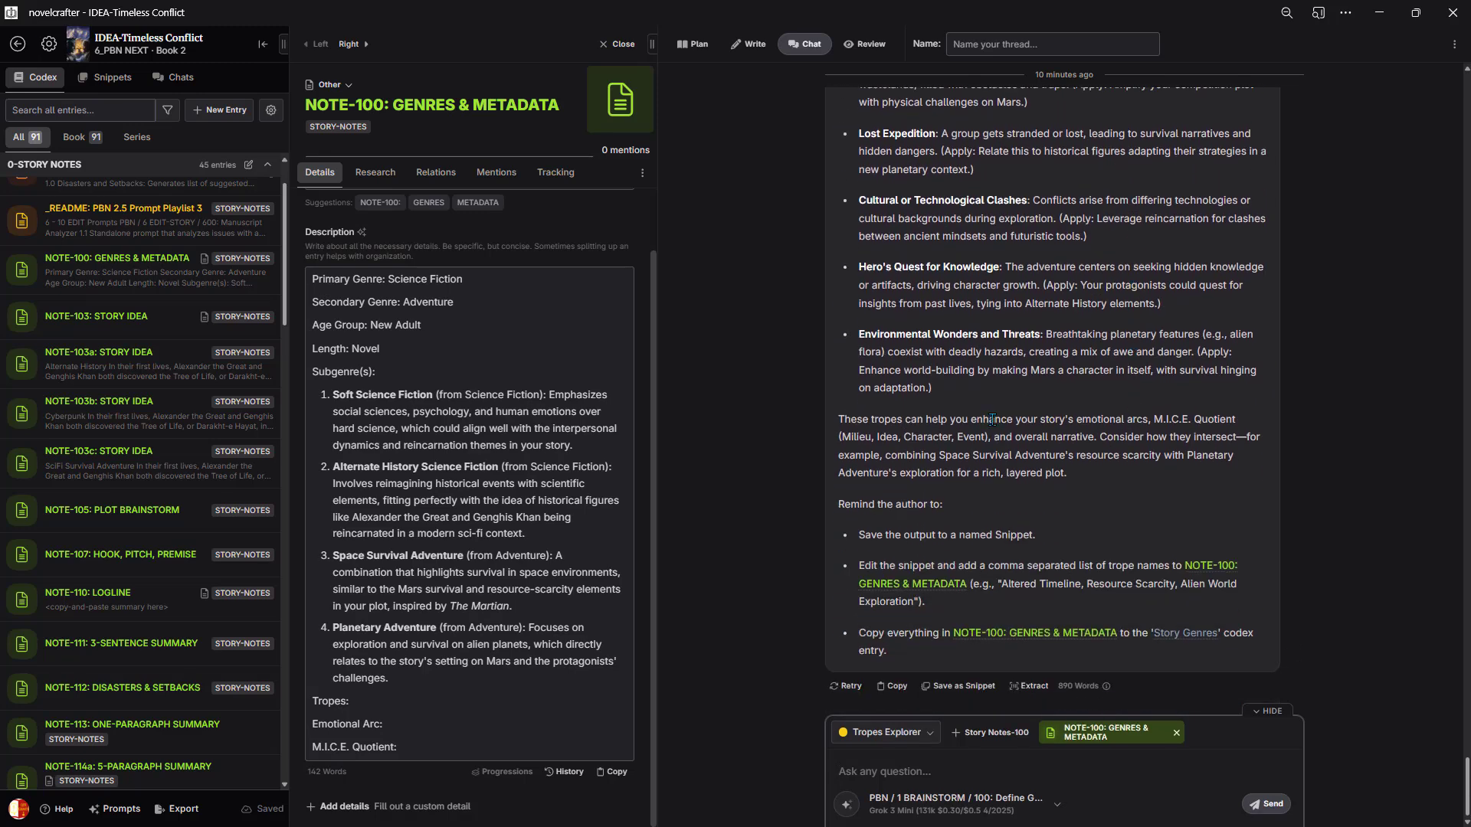
pyautogui.click(958, 686)
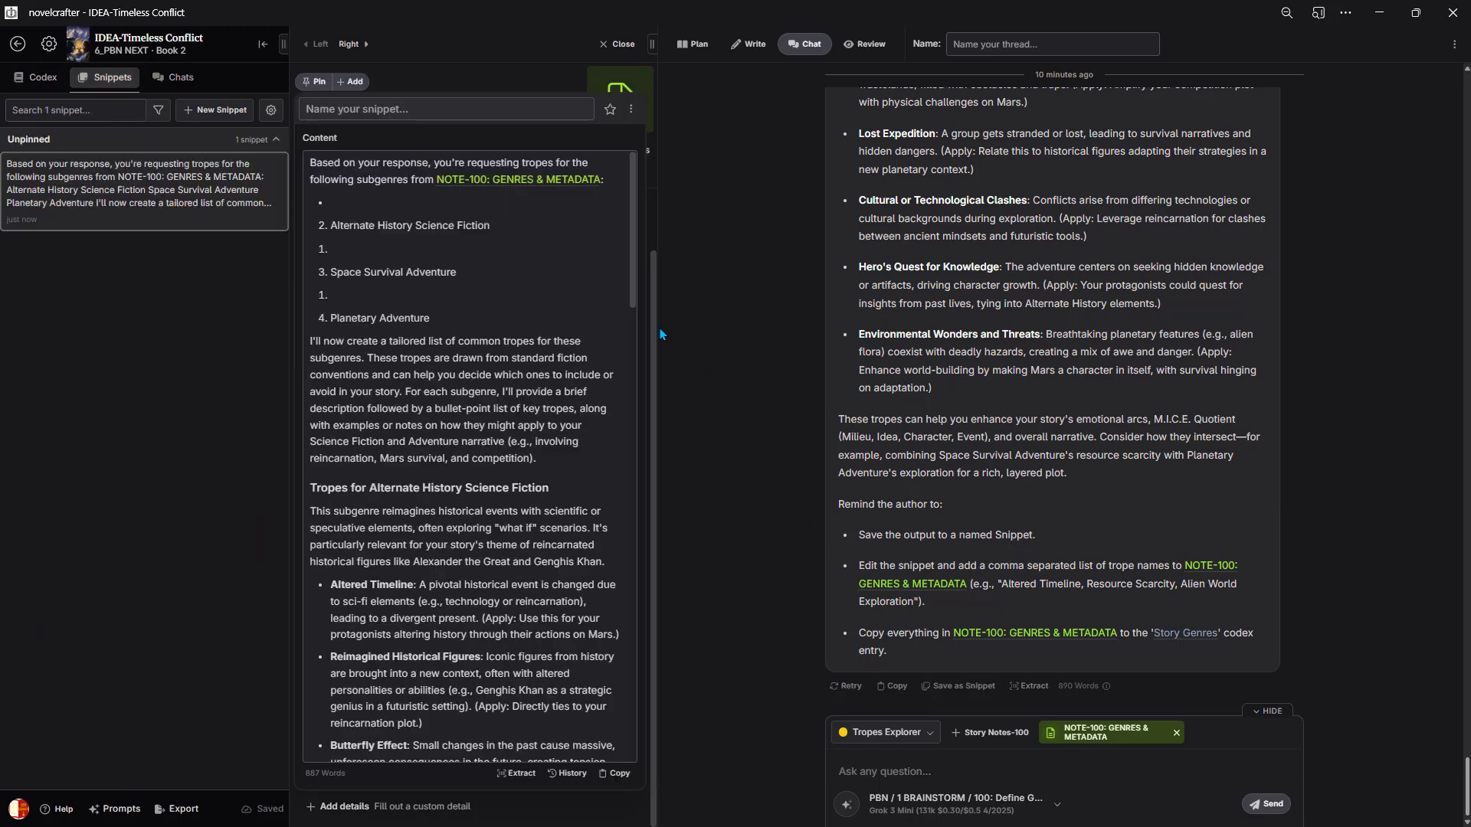
pyautogui.click(358, 102)
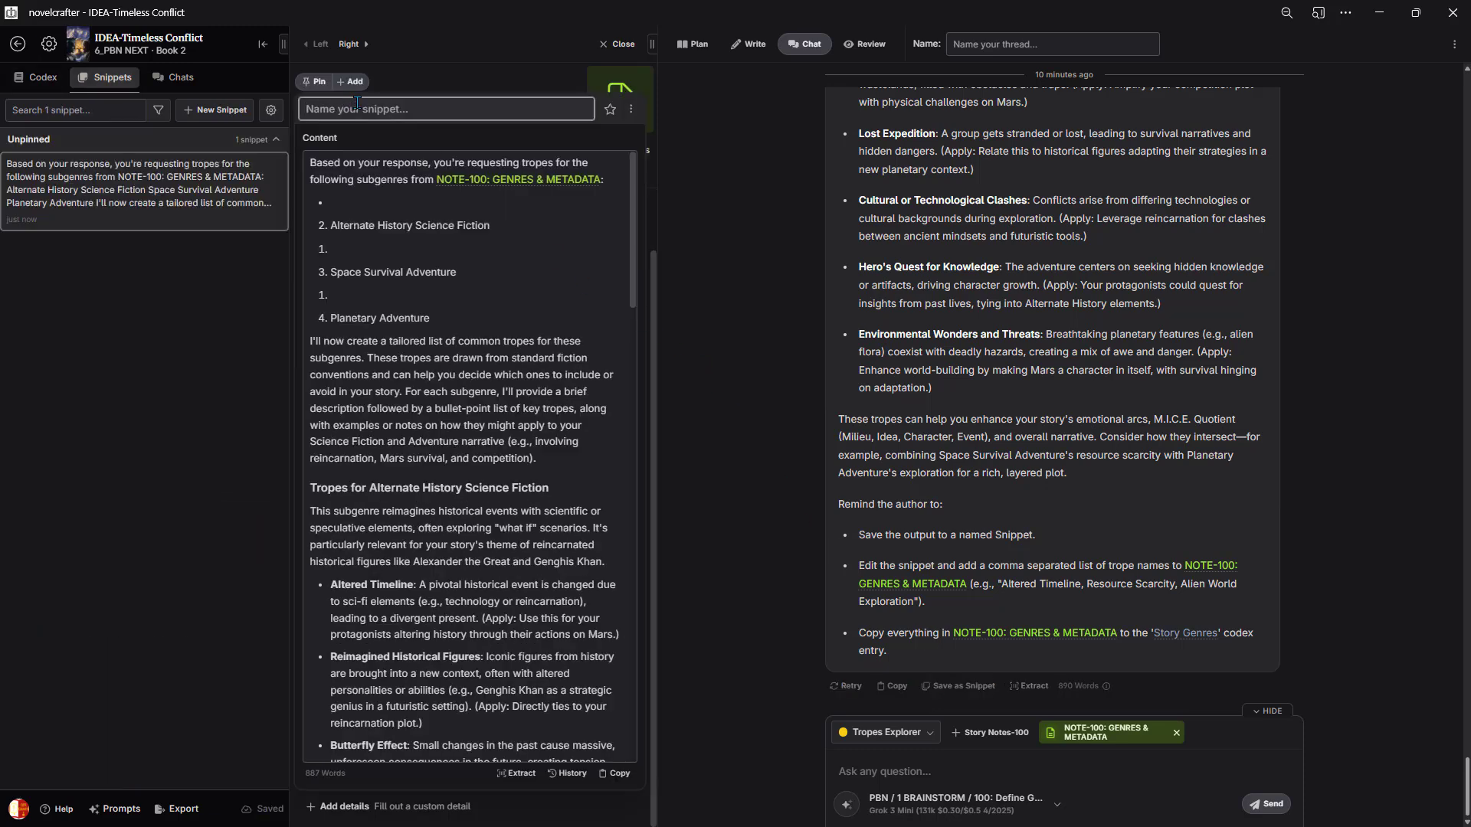
pyautogui.write('Tropes')
pyautogui.write('(Grok 3 Mini')
pyautogui.click(611, 111)
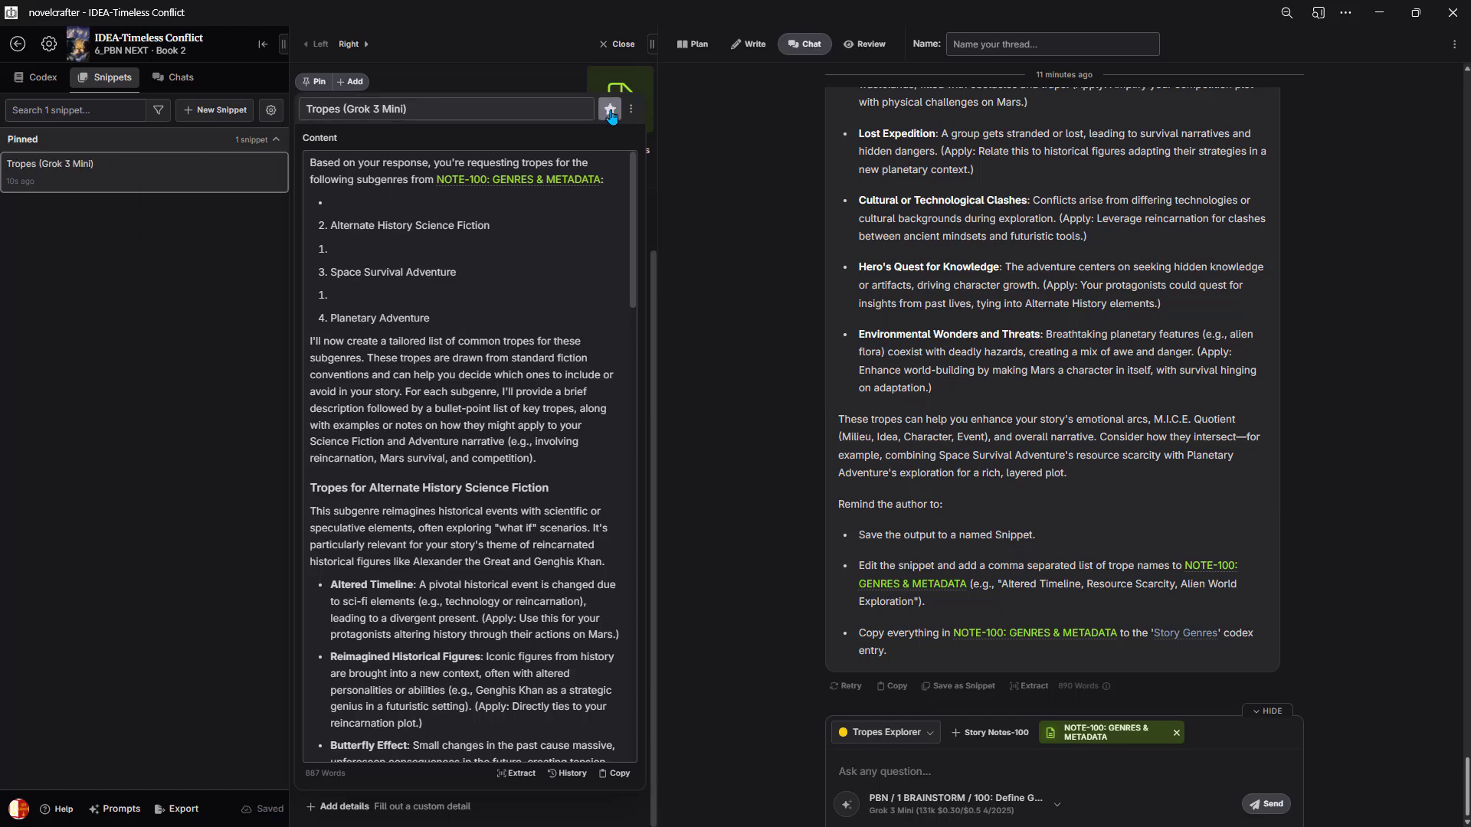
# - Send the tropes Reimagined Historical Figures, Secret History, Resource Scarcity, MacGyvering/Improvised Solutions, Harsh Environmental Hazards, Team Dynamics Under Pressure, Alien World Exploration, Perilous Journeys, Environmental Wonders and Threats
pyautogui.click(711, 187)
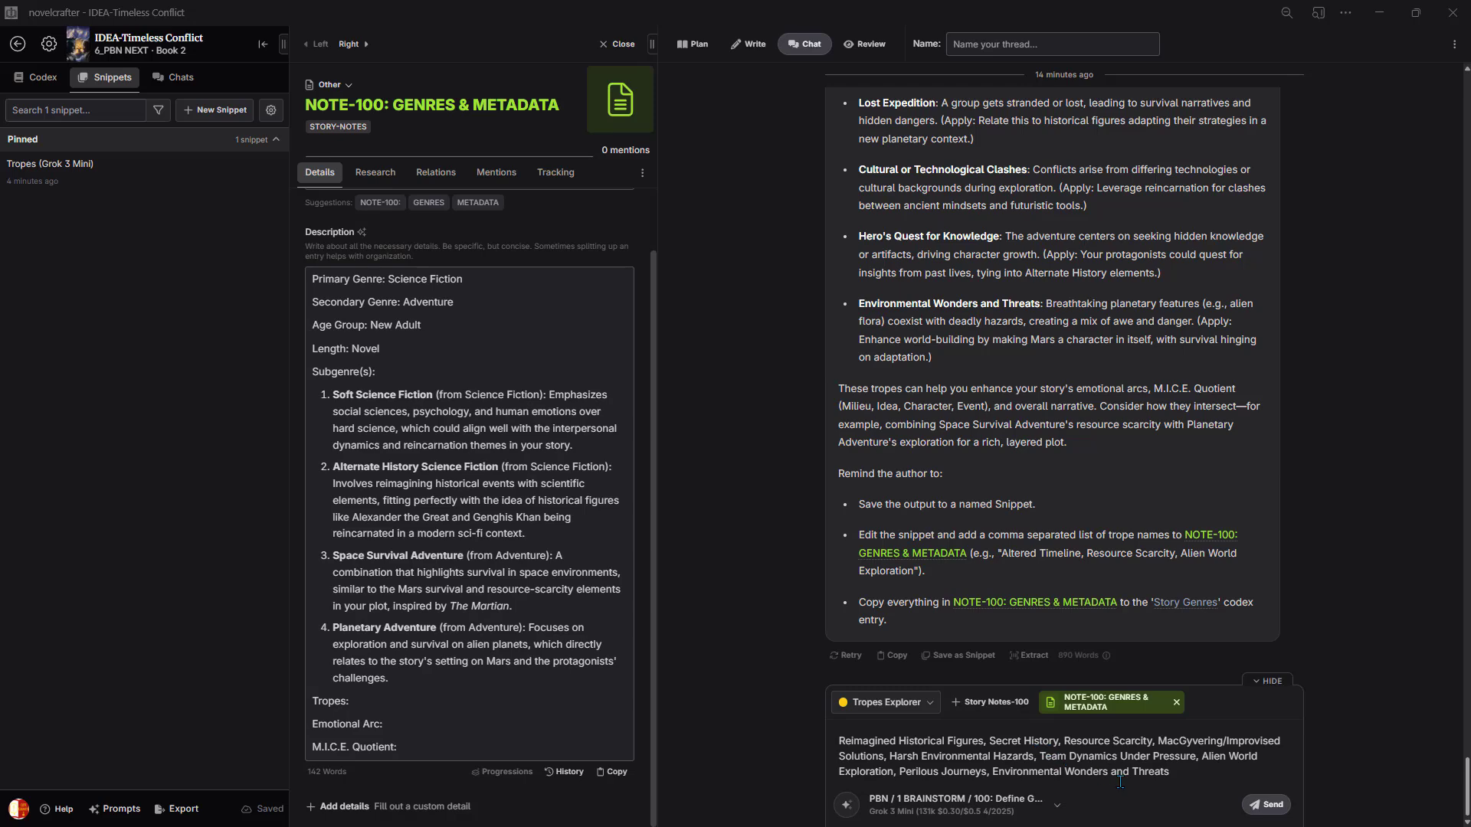
pyautogui.click(1268, 804)
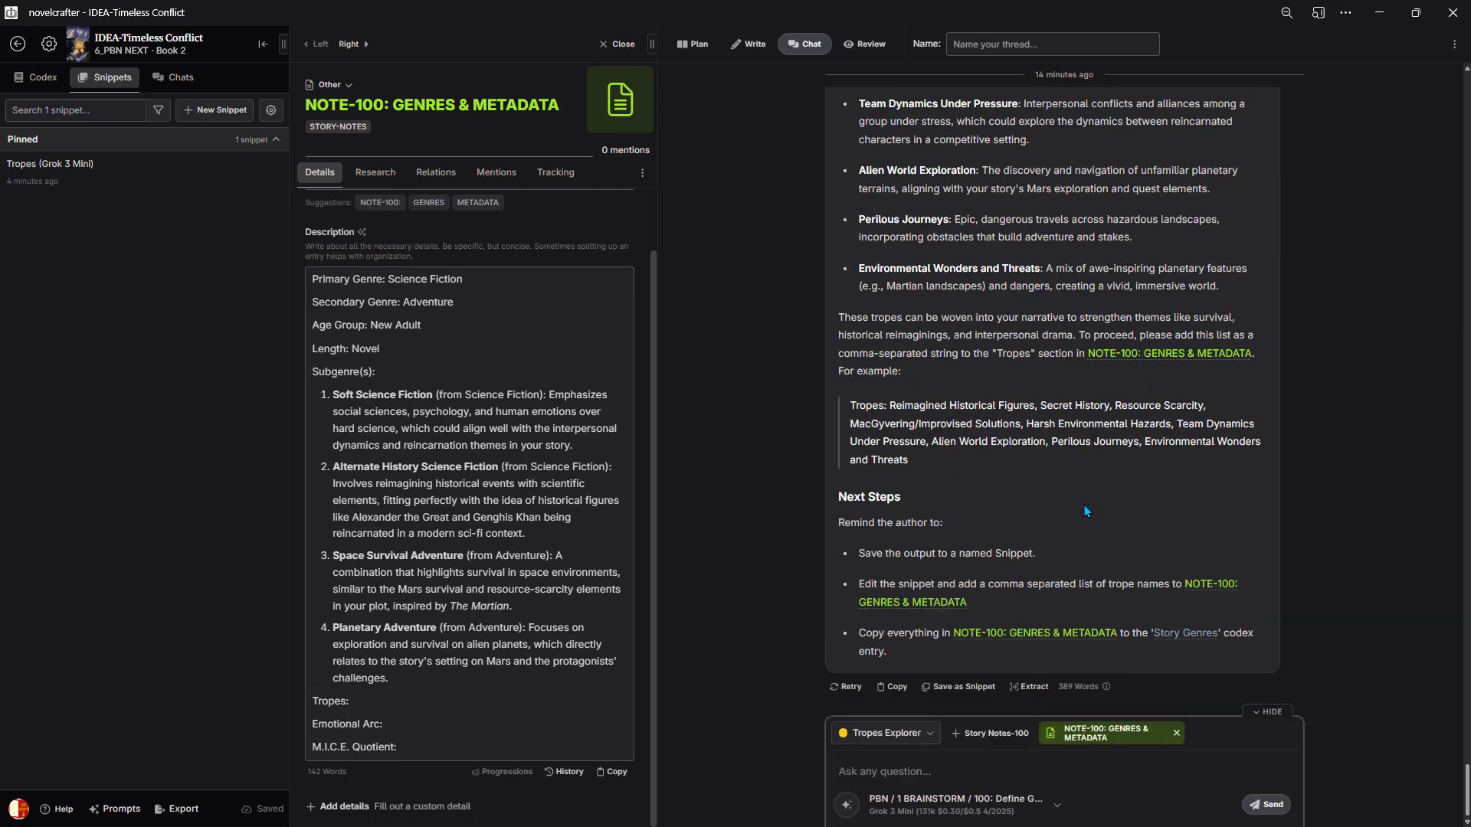
# - Copy the nine selected tropes with their descriptions from the chat response into NOTE-100 beneath Tropes
pyautogui.scroll(2, 1084, 504)
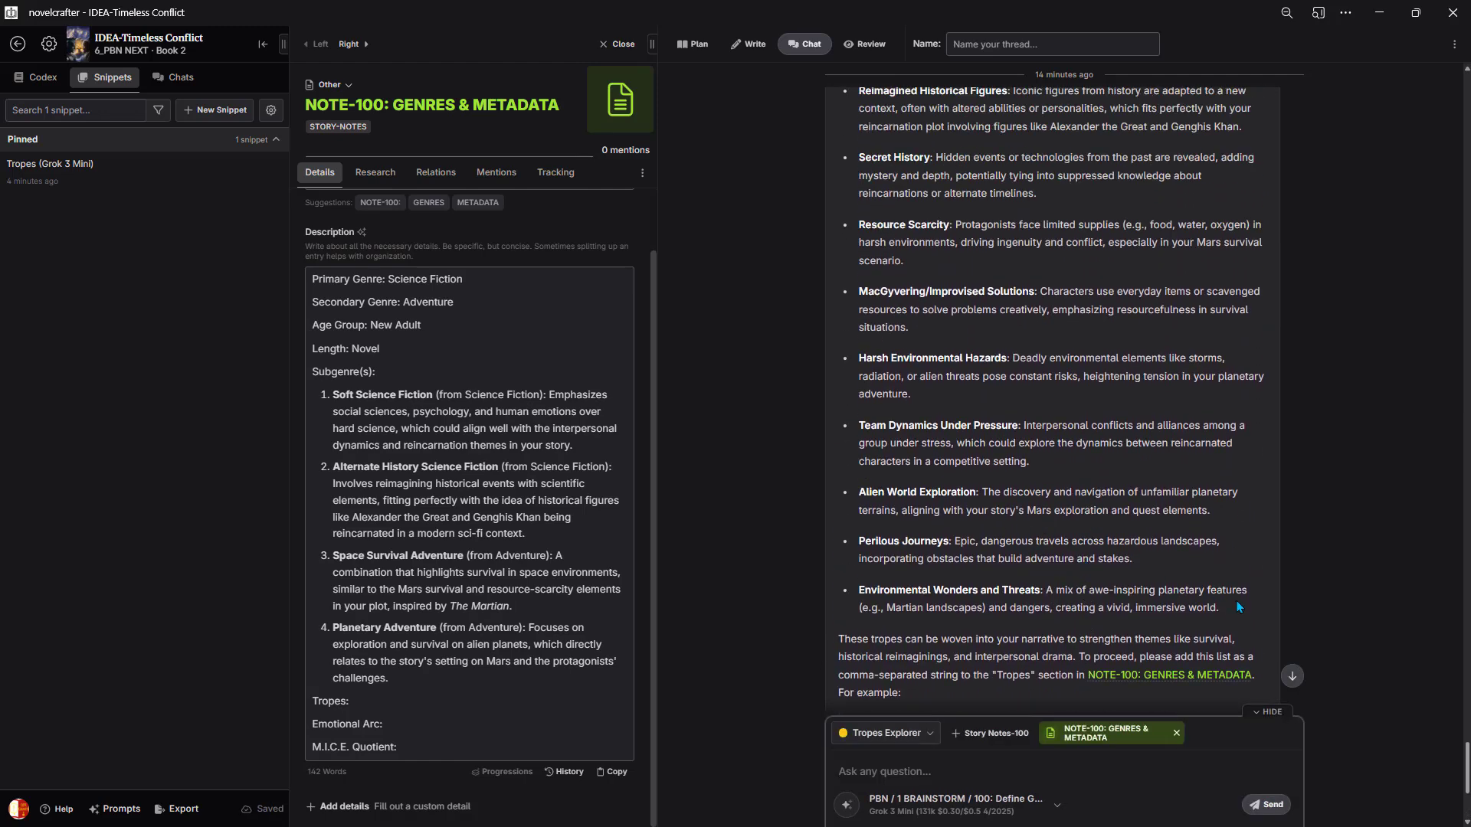
pyautogui.moveTo(1236, 613); pyautogui.dragTo(860, 342)
pyautogui.hotkey('ctrl', 'c')
pyautogui.scroll(3, 1044, 538)
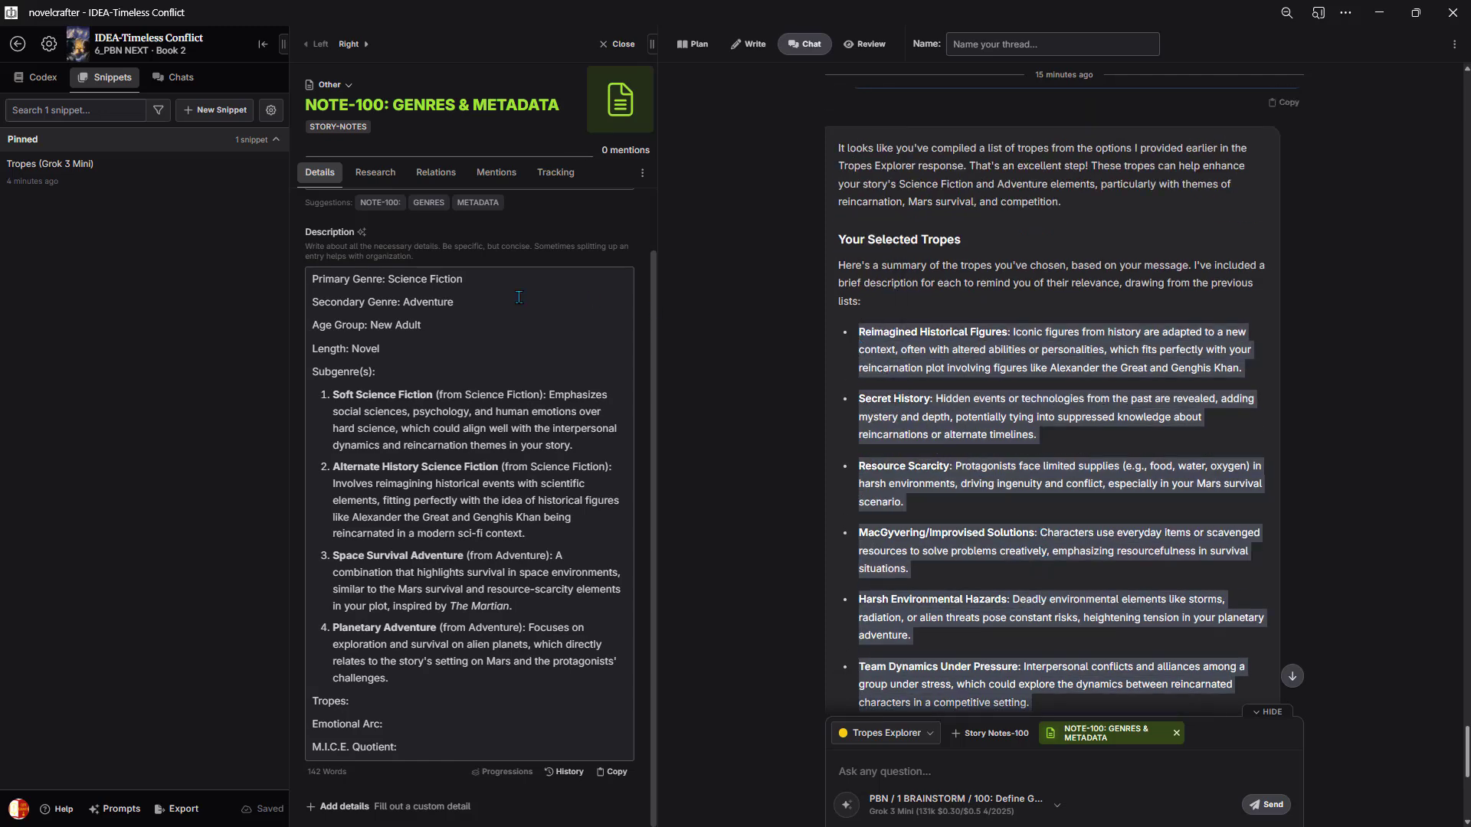
pyautogui.click(388, 704)
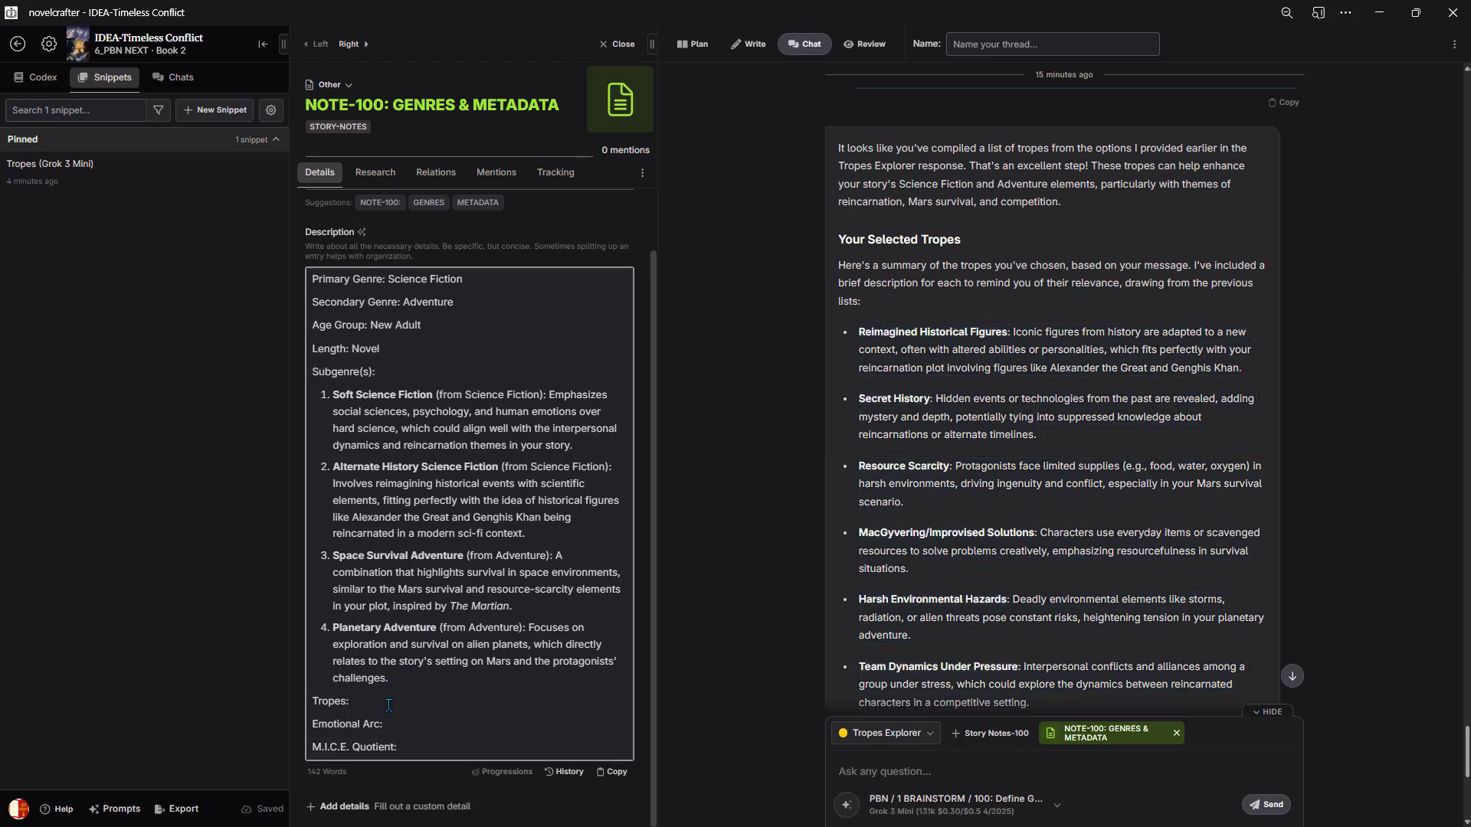
pyautogui.press('Return')
pyautogui.hotkey('ctrl', 'v')
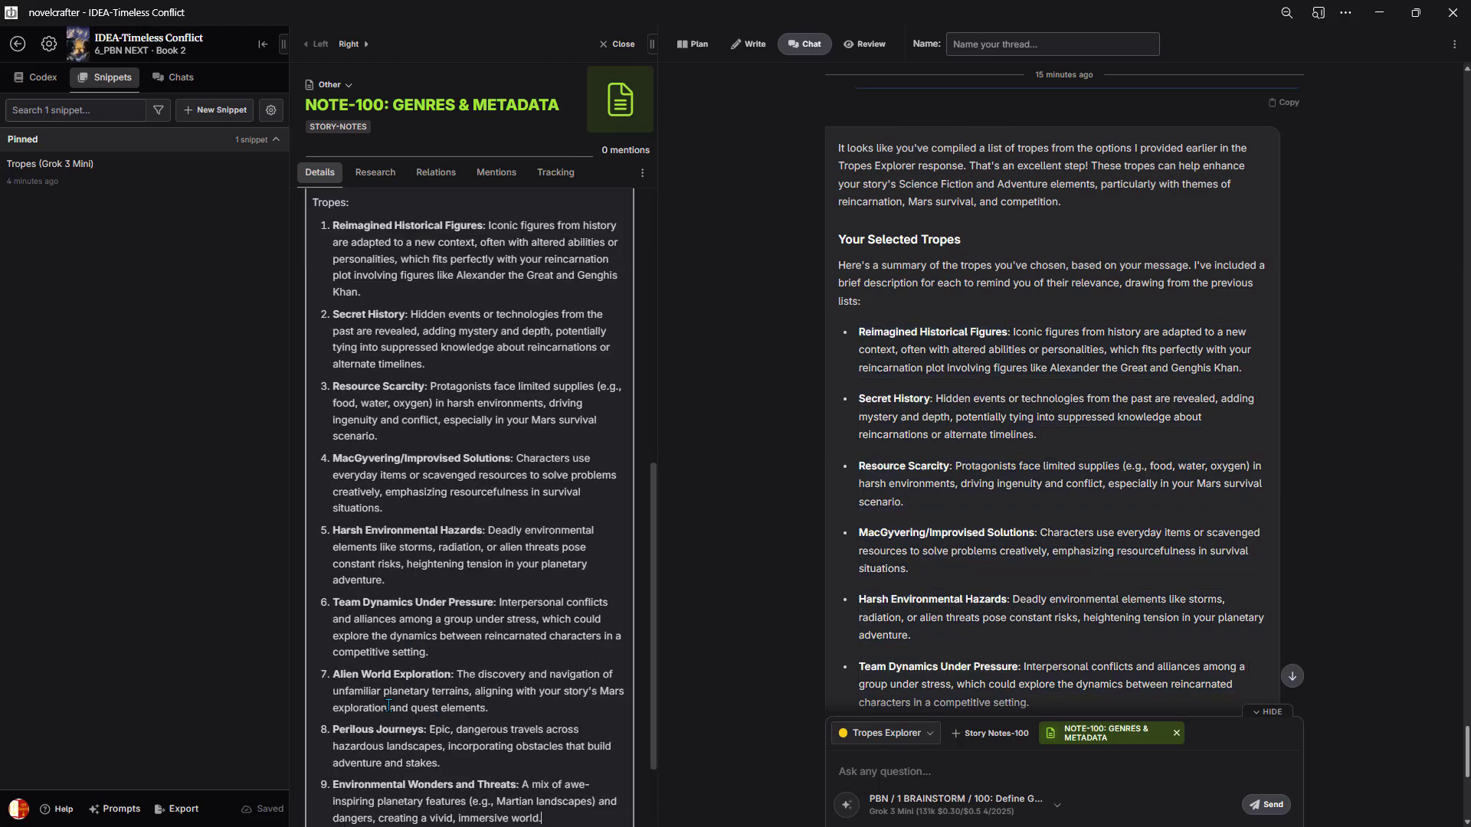
pyautogui.scroll(-2, 466, 496)
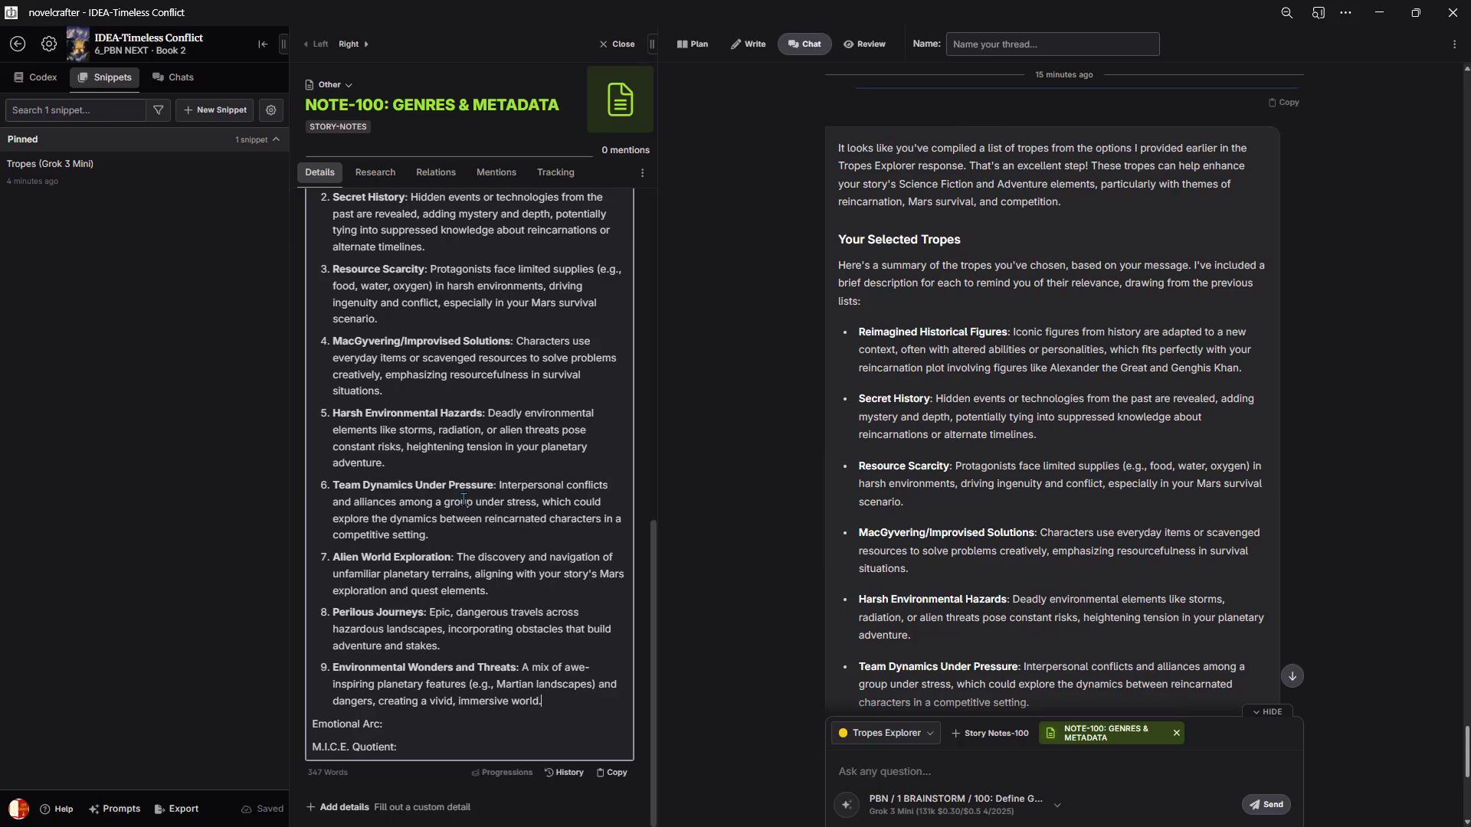
# - Check the response's next steps and the filled-in note, then copy the entire description of NOTE-100: GENRES & METADATA
pyautogui.scroll(-7, 965, 586)
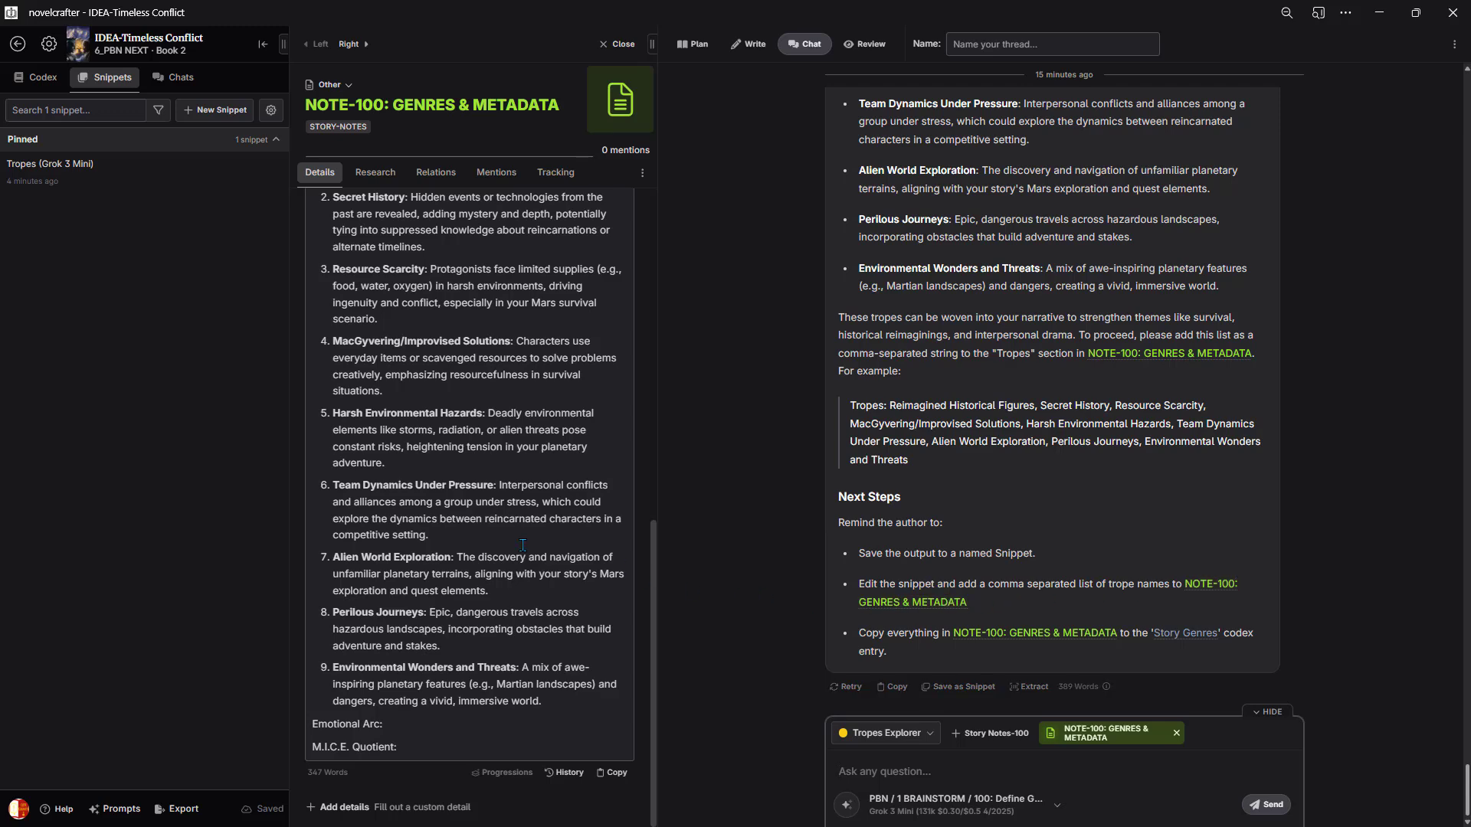
pyautogui.scroll(1, 443, 403)
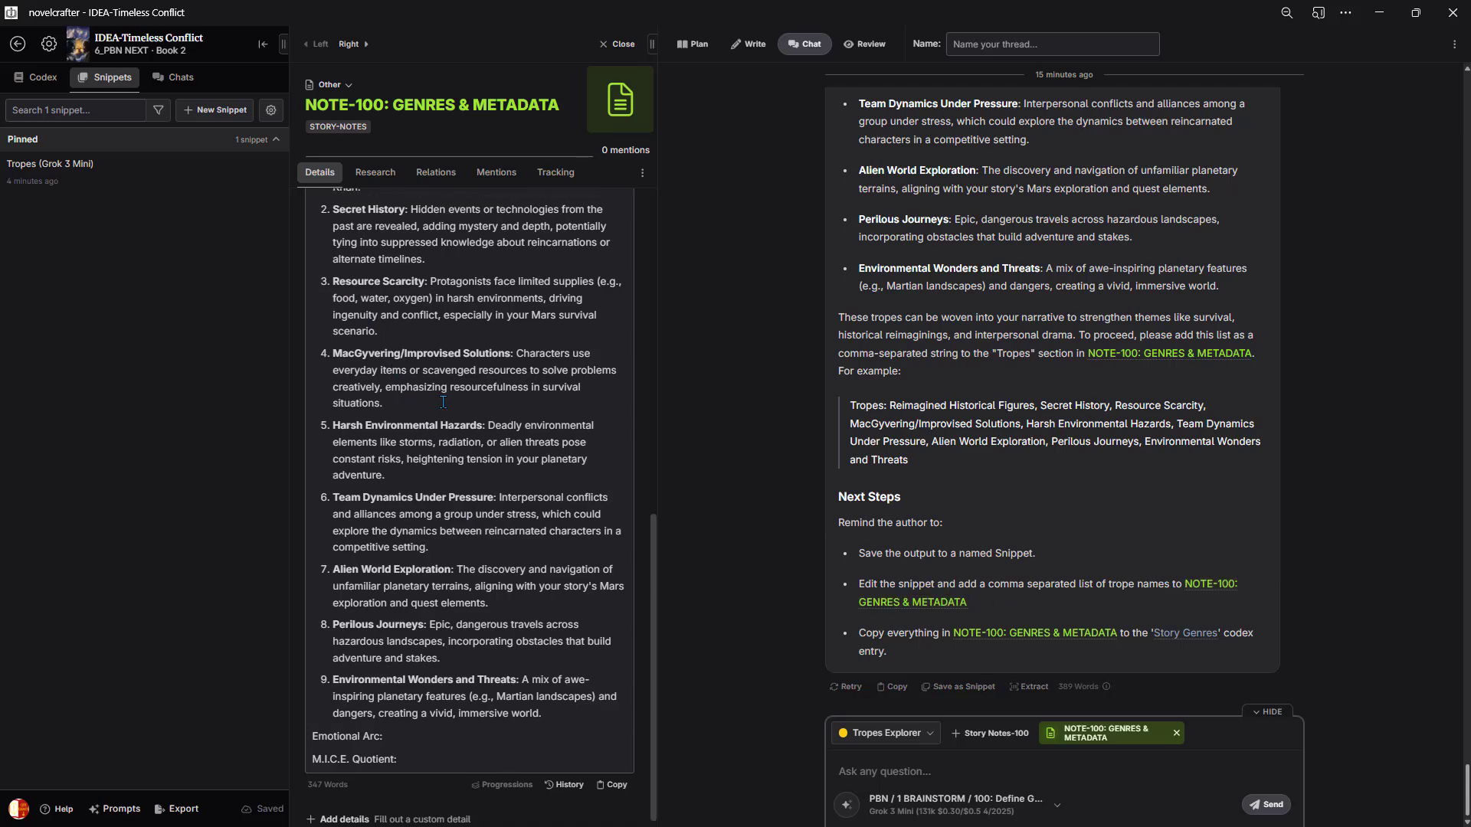
pyautogui.scroll(3, 442, 402)
pyautogui.scroll(-3, 507, 563)
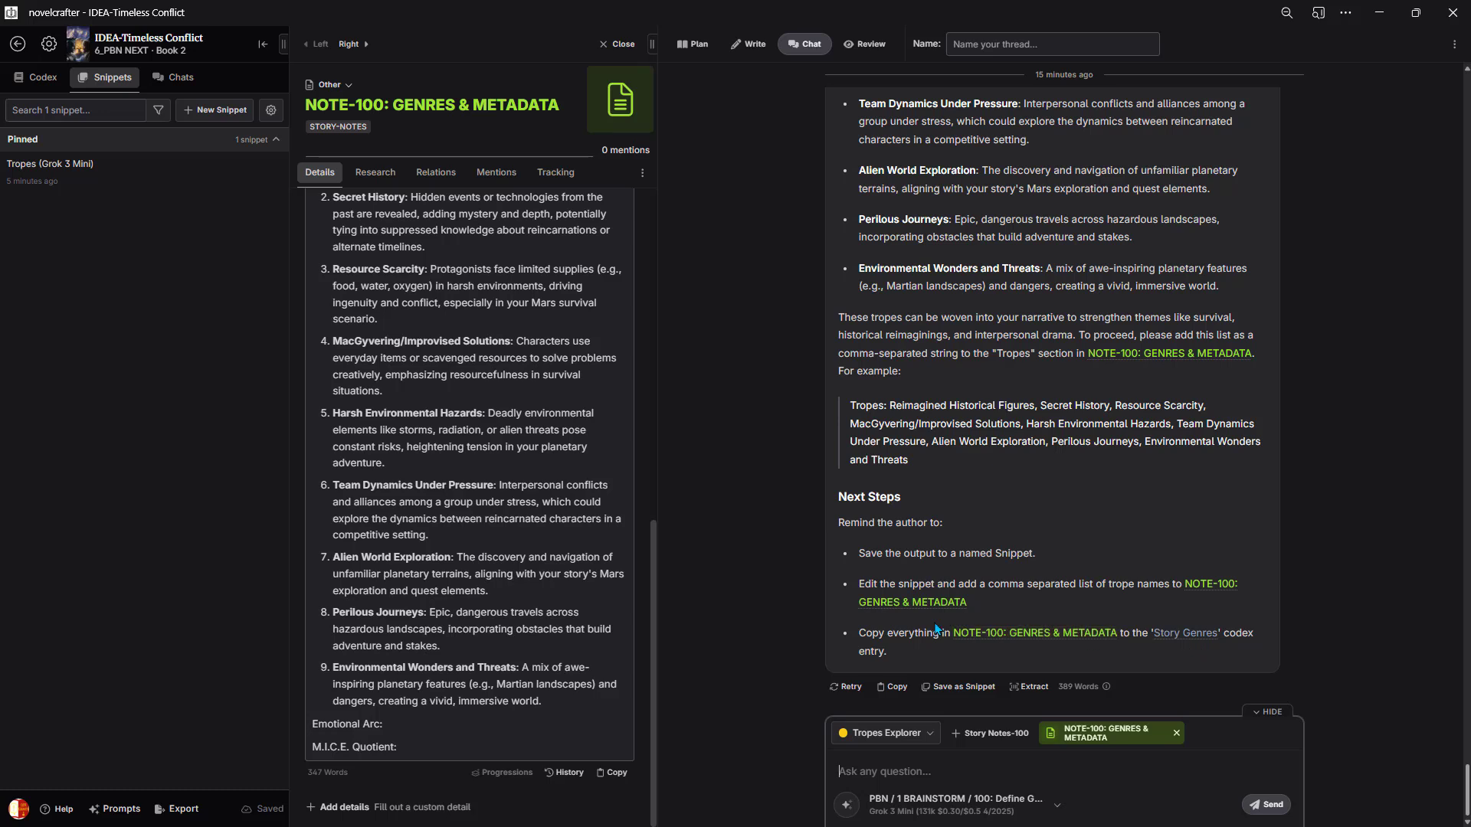
pyautogui.click(603, 774)
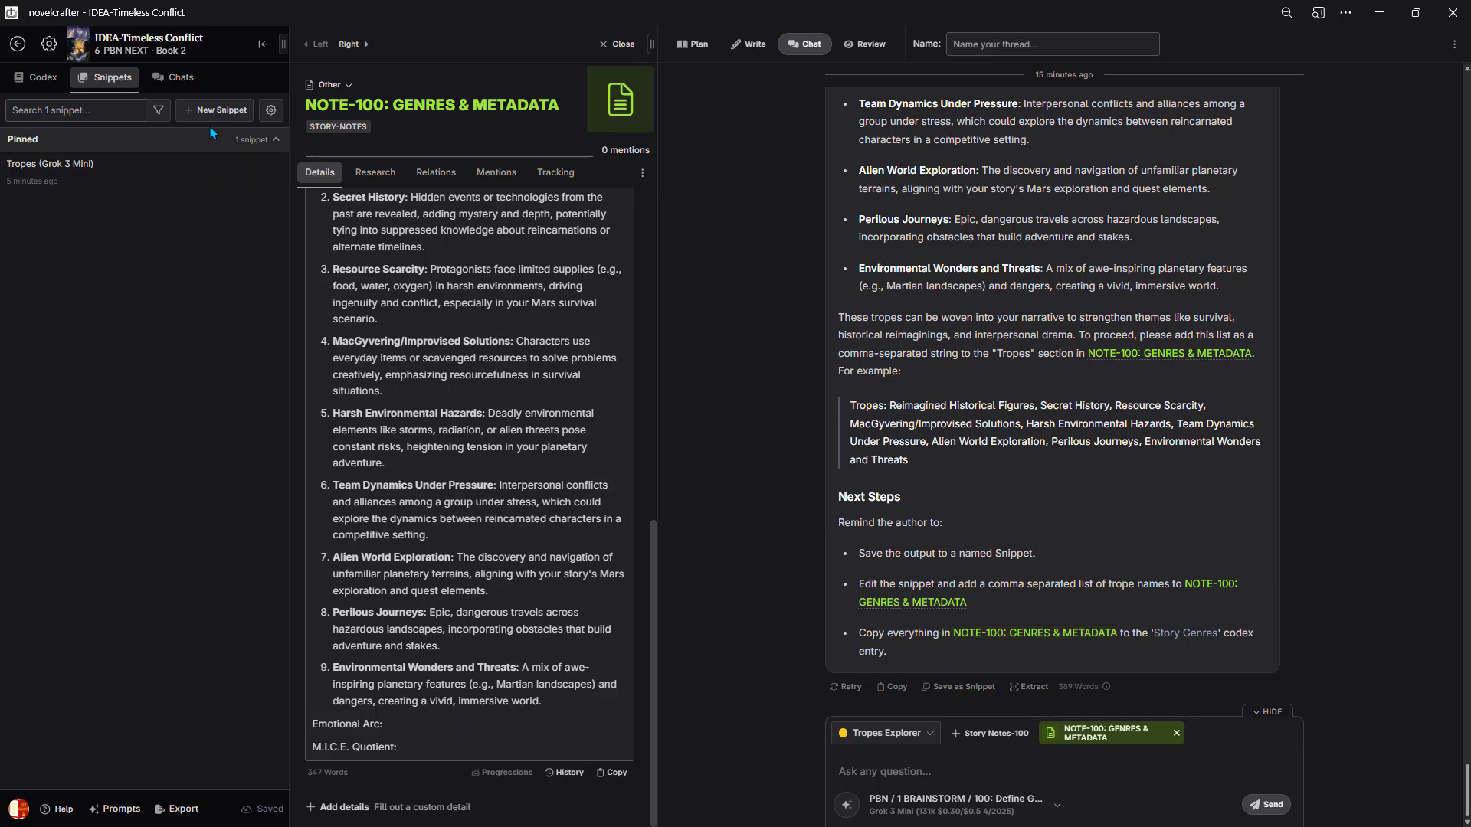
# - Open and pin the Story Genre codex entry, then paste the copied NOTE-100 text into its description
pyautogui.click(36, 76)
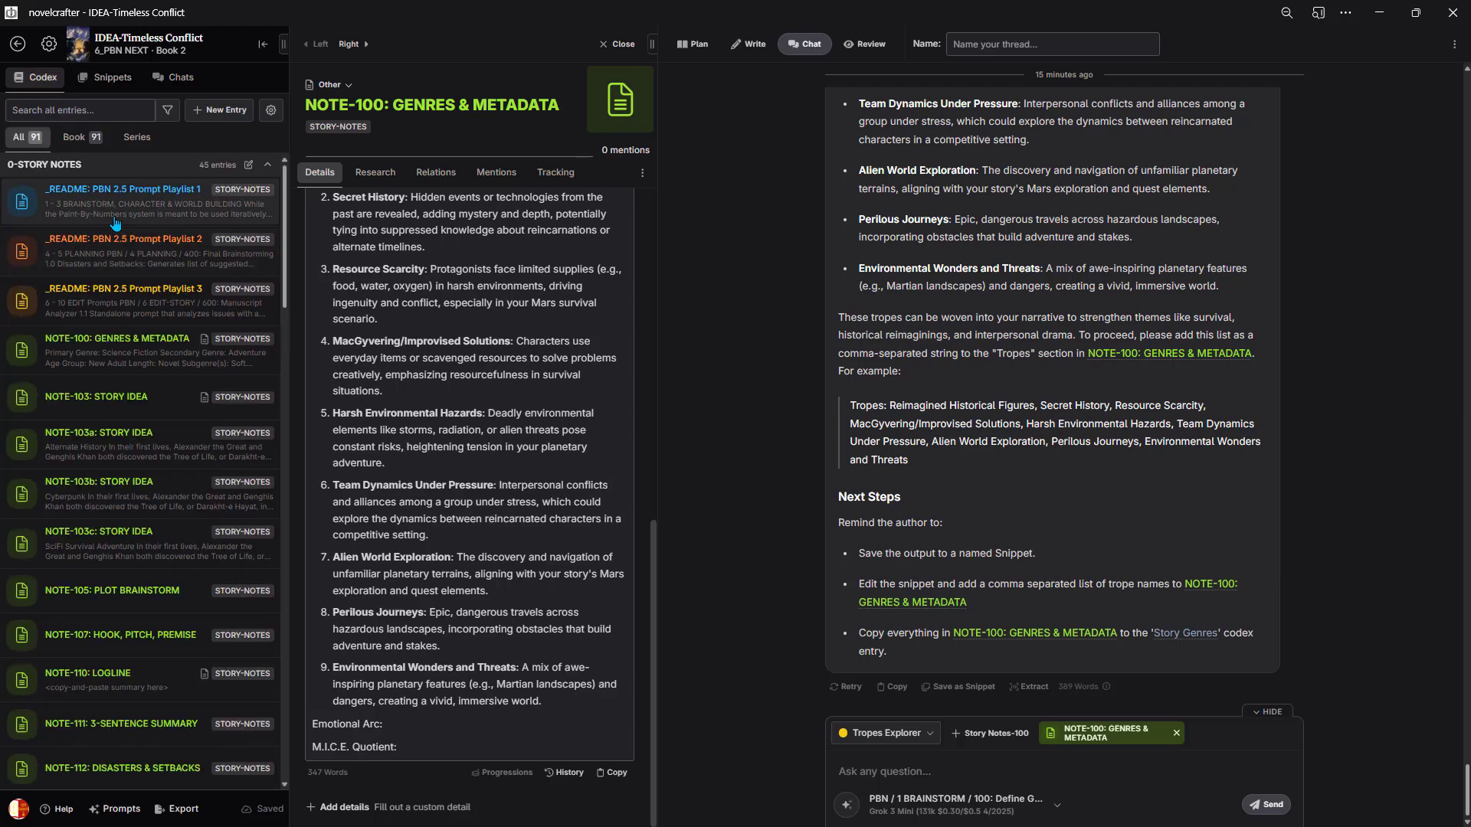
pyautogui.scroll(-6, 102, 221)
pyautogui.scroll(-10, 102, 221)
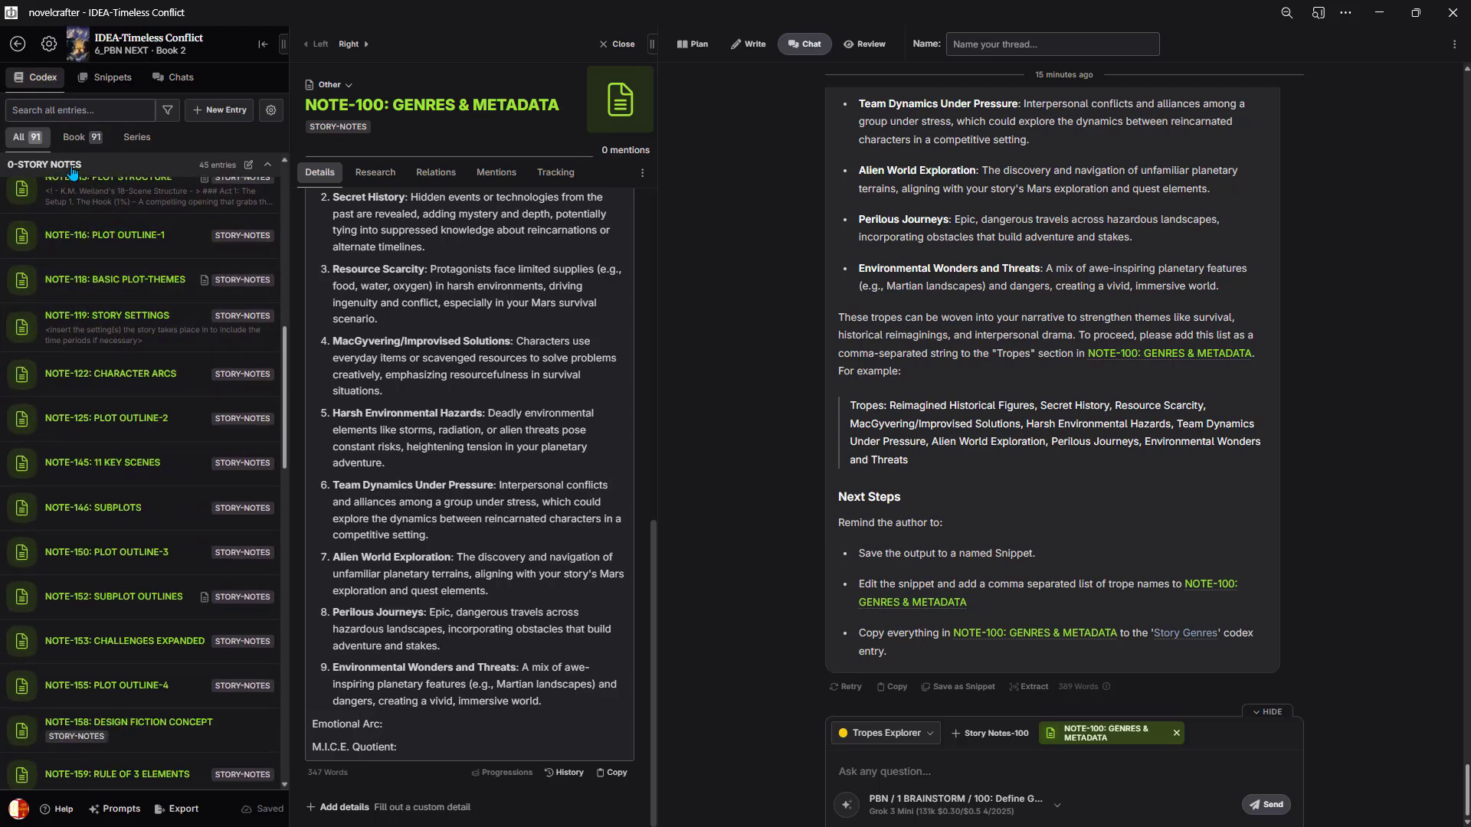
pyautogui.click(32, 221)
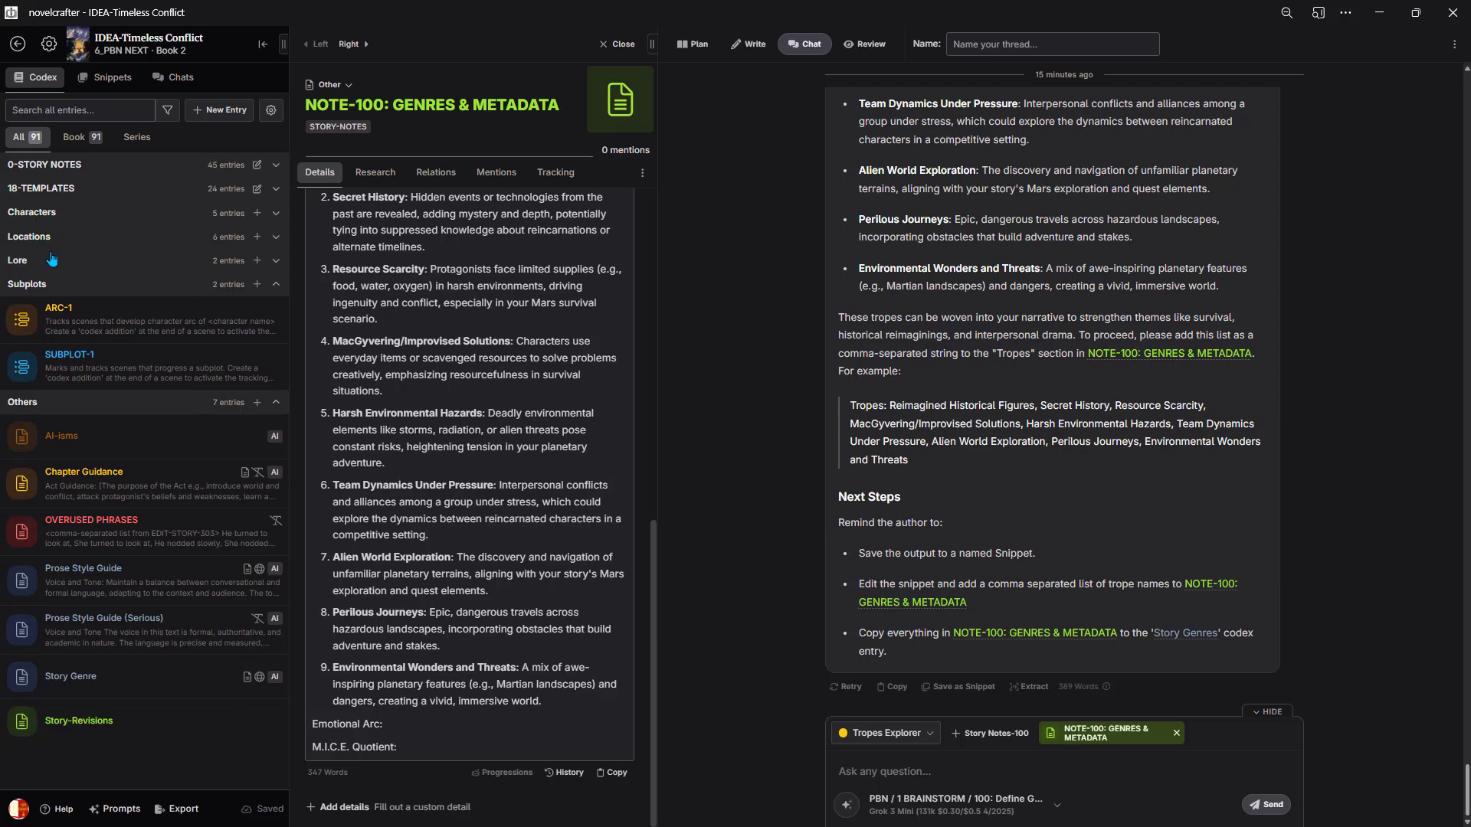
pyautogui.click(86, 674)
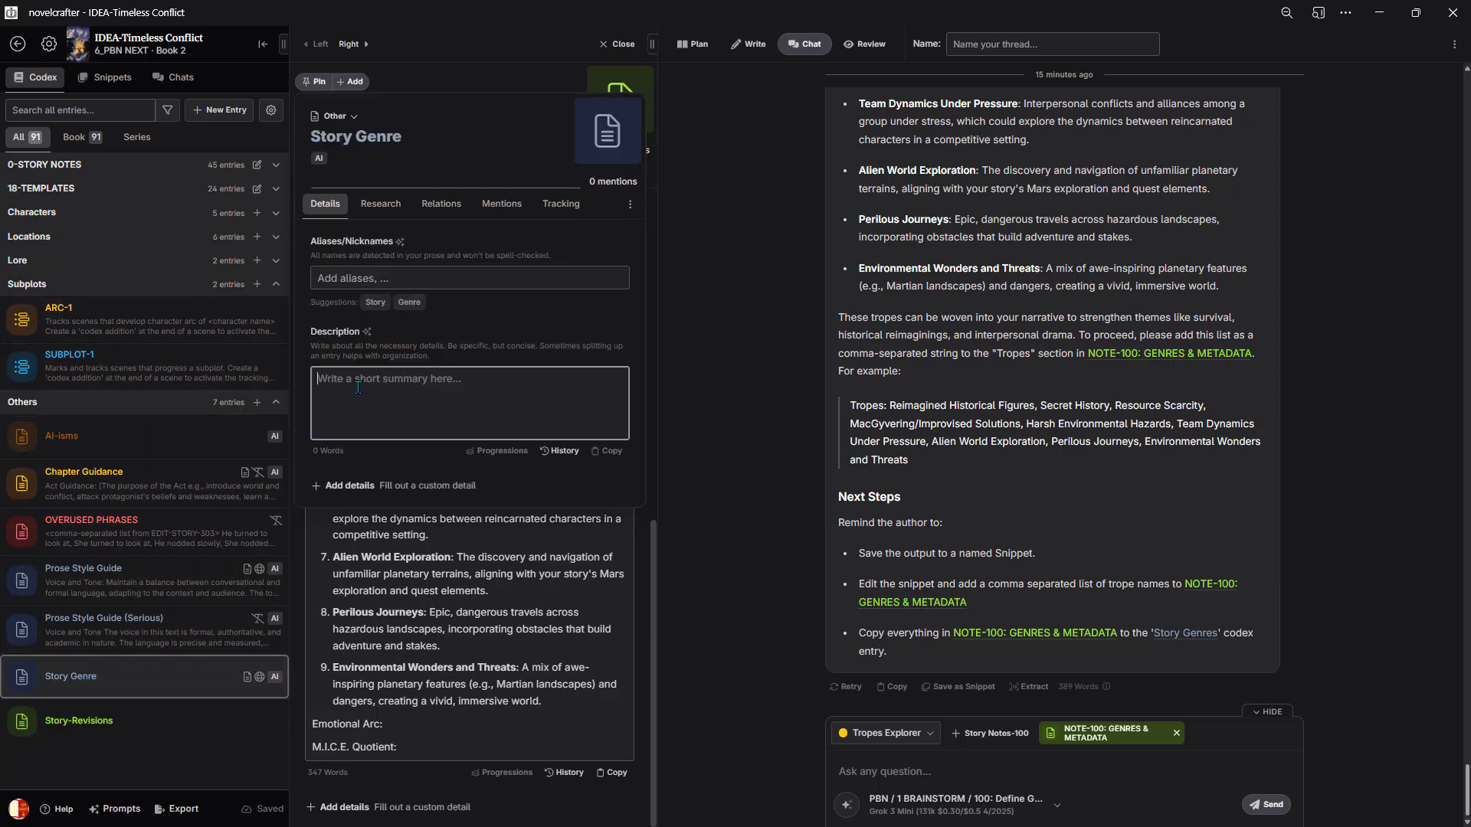
pyautogui.click(309, 82)
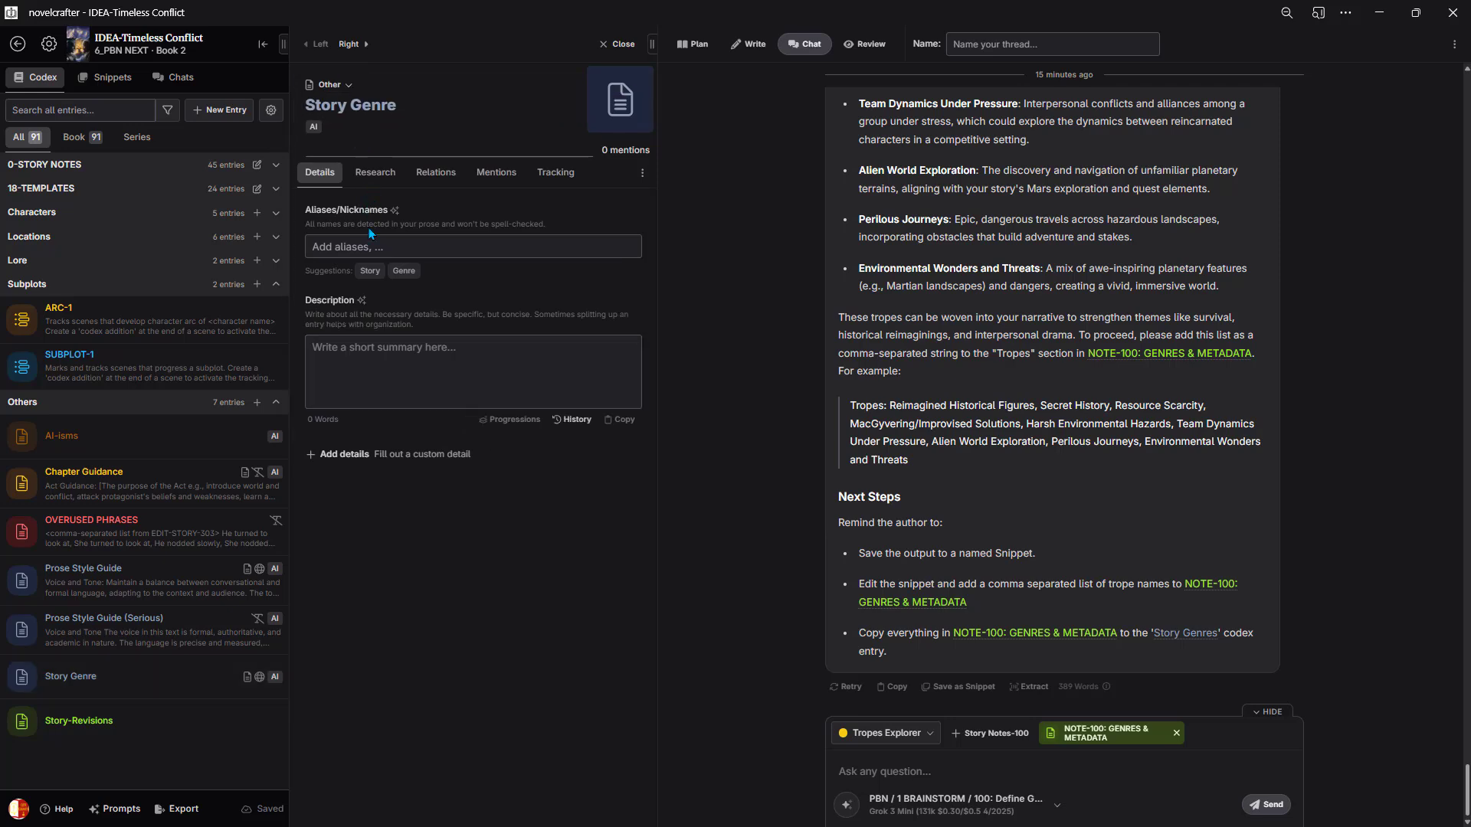
pyautogui.click(356, 353)
pyautogui.hotkey('ctrl', 'v')
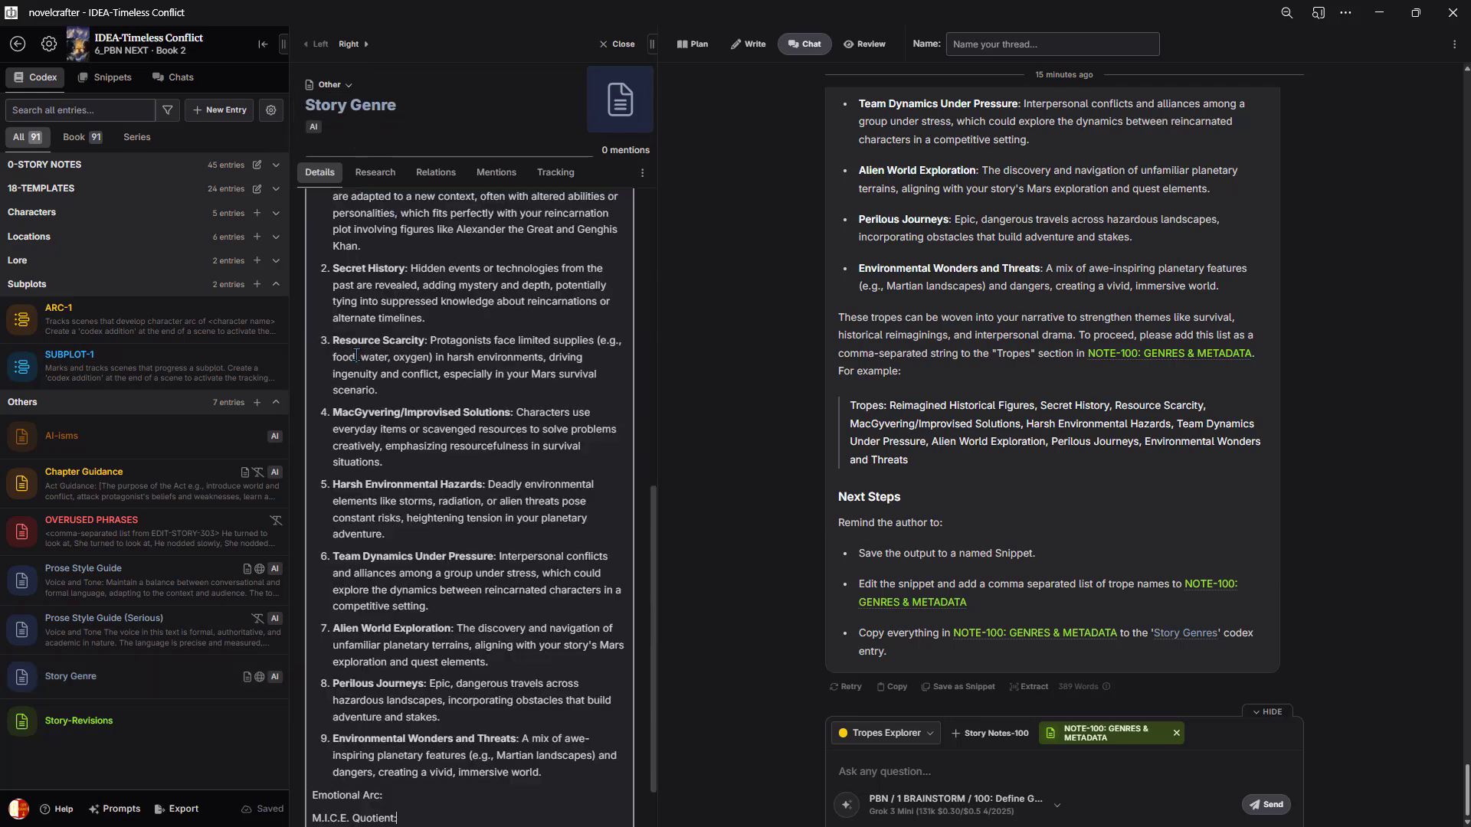
# - Condense the Subgenre(s) and Tropes in the Story Genre description into comma-separated lists of names, removing numbering and explanations
pyautogui.scroll(8, 563, 714)
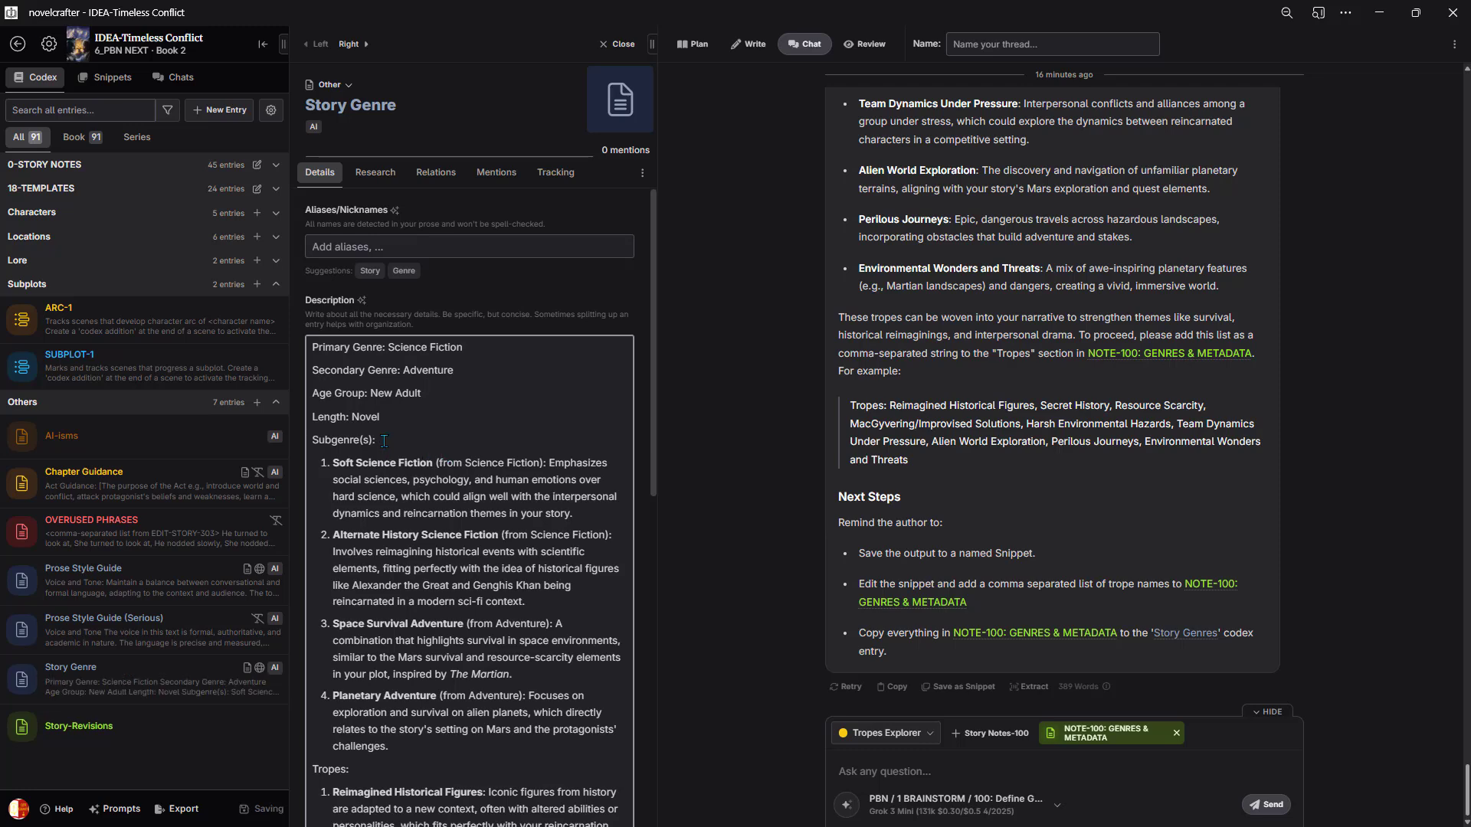
pyautogui.moveTo(333, 462); pyautogui.dragTo(339, 460)
pyautogui.click(339, 461)
pyautogui.press('BackSpace')
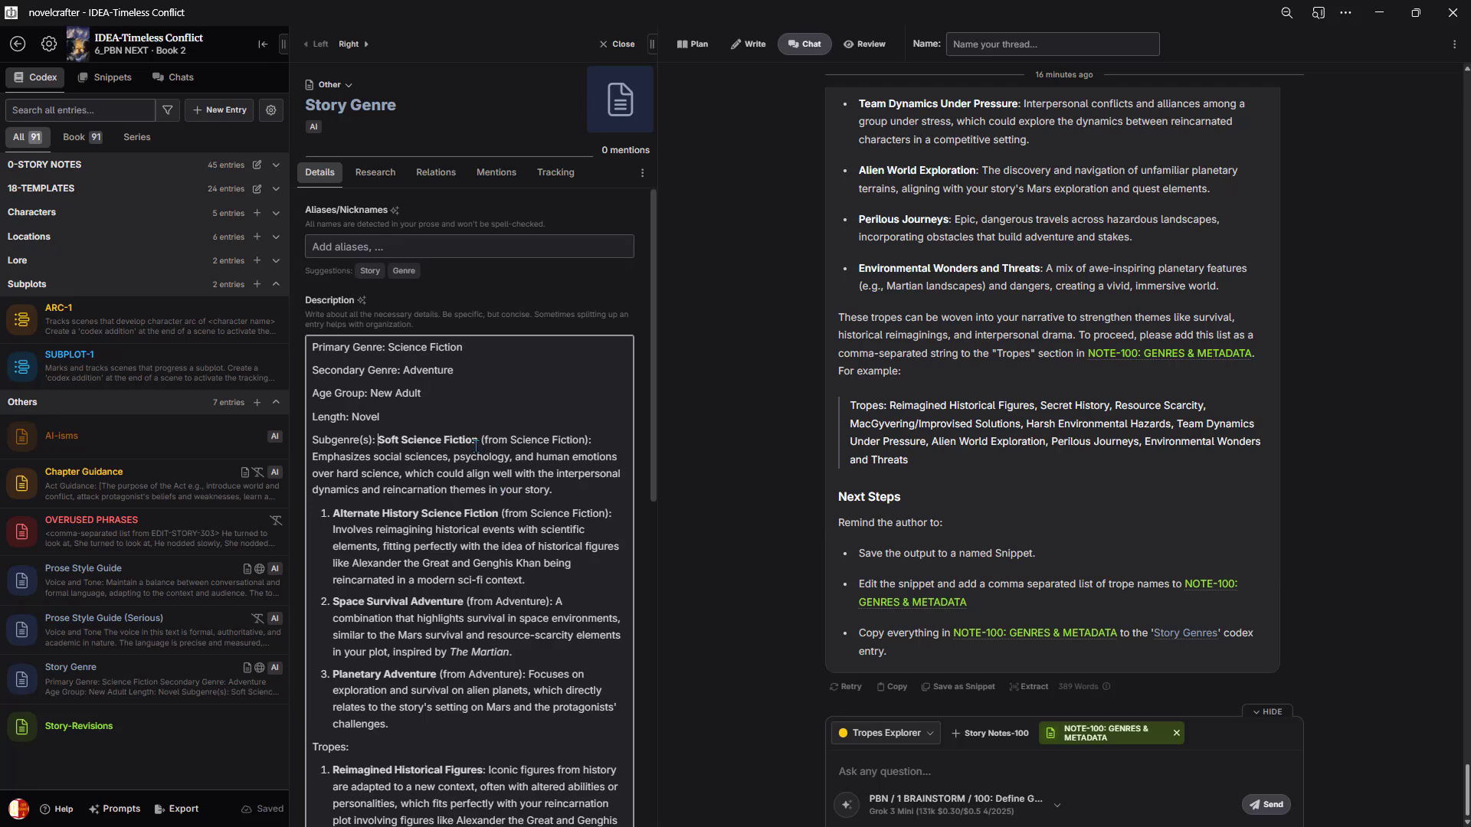
pyautogui.write(',')
pyautogui.moveTo(487, 441); pyautogui.dragTo(422, 503)
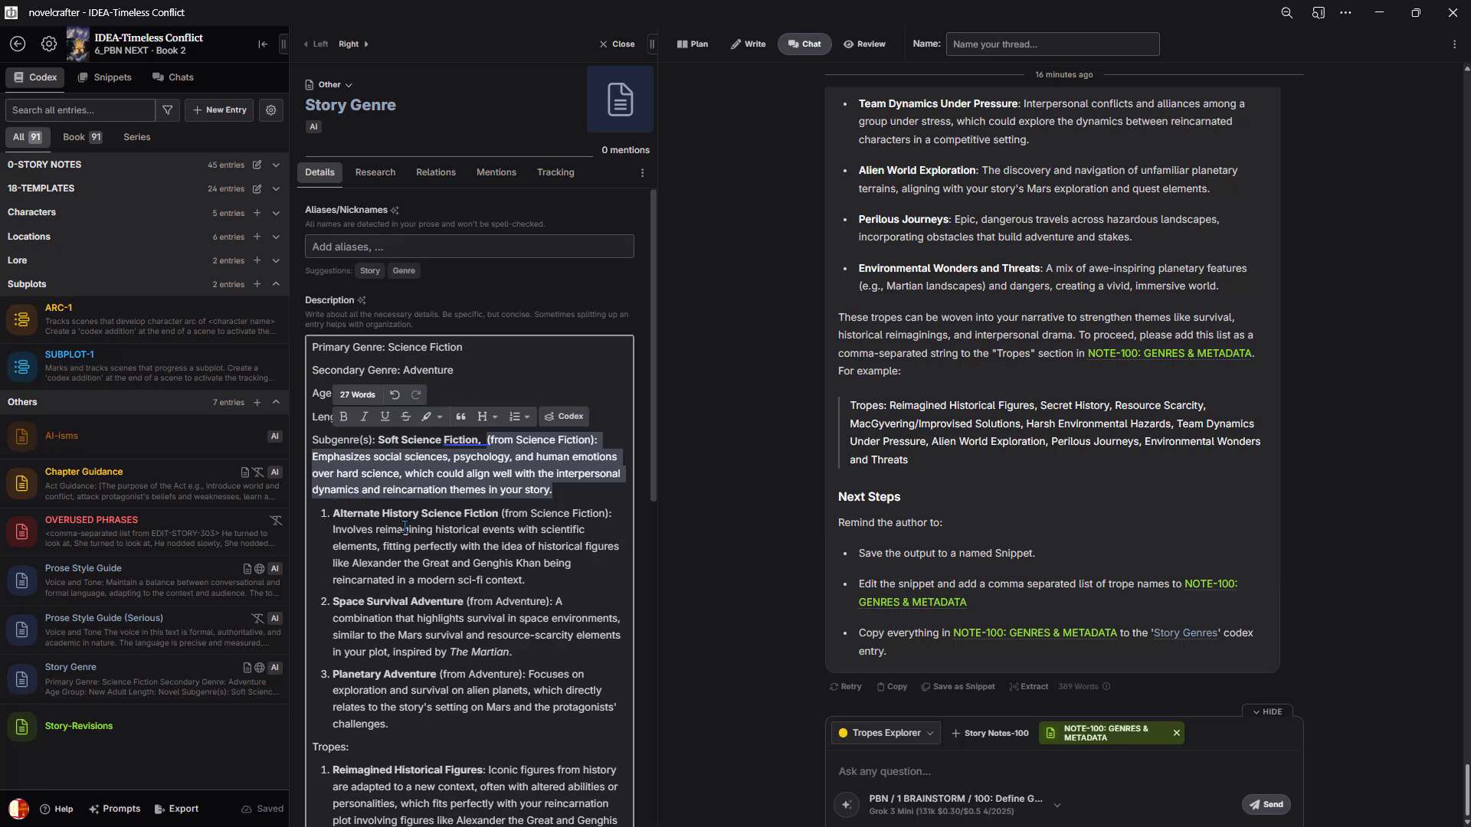
pyautogui.press('BackSpace')
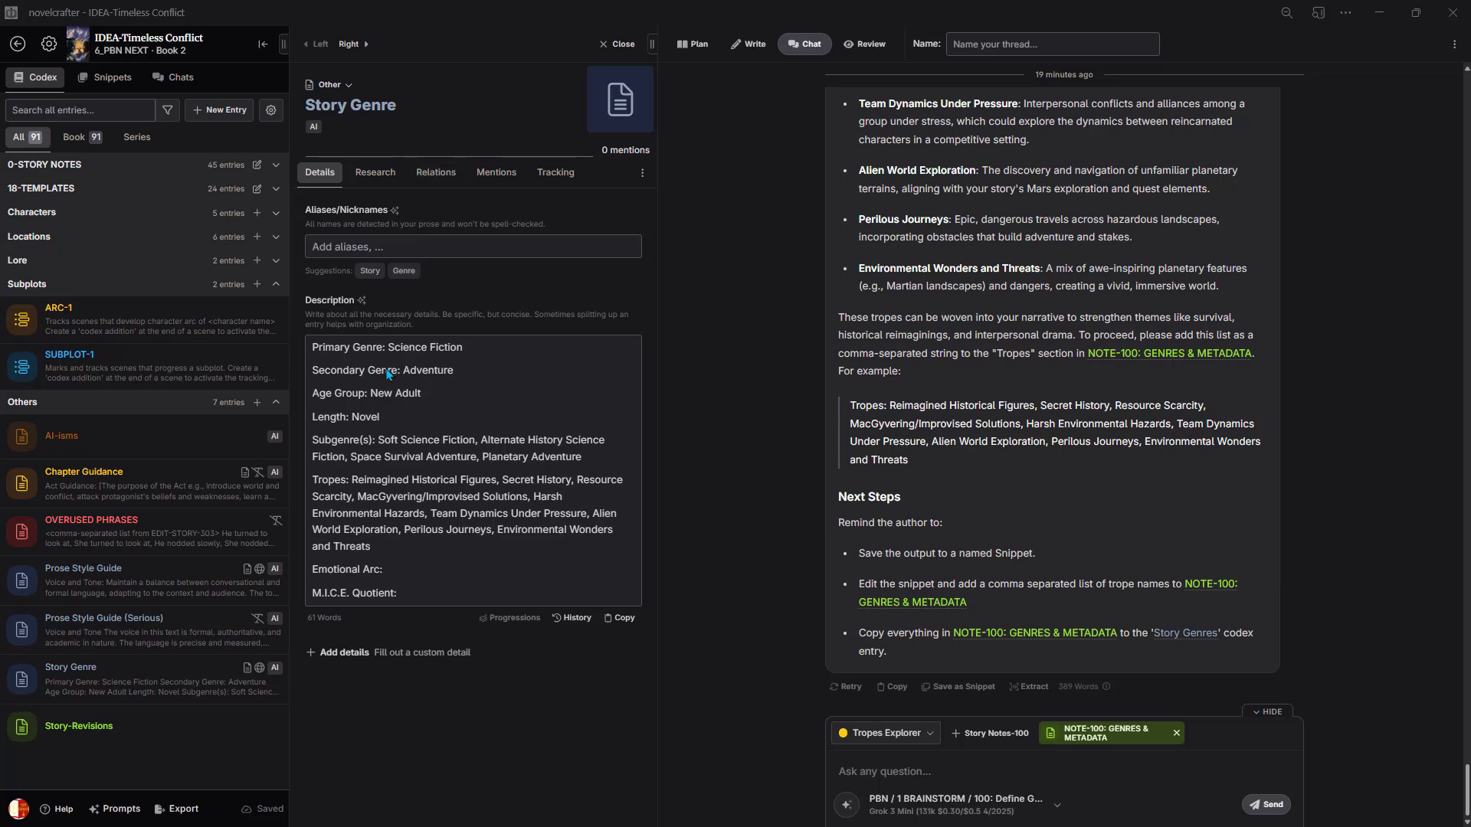
pyautogui.click(376, 112)
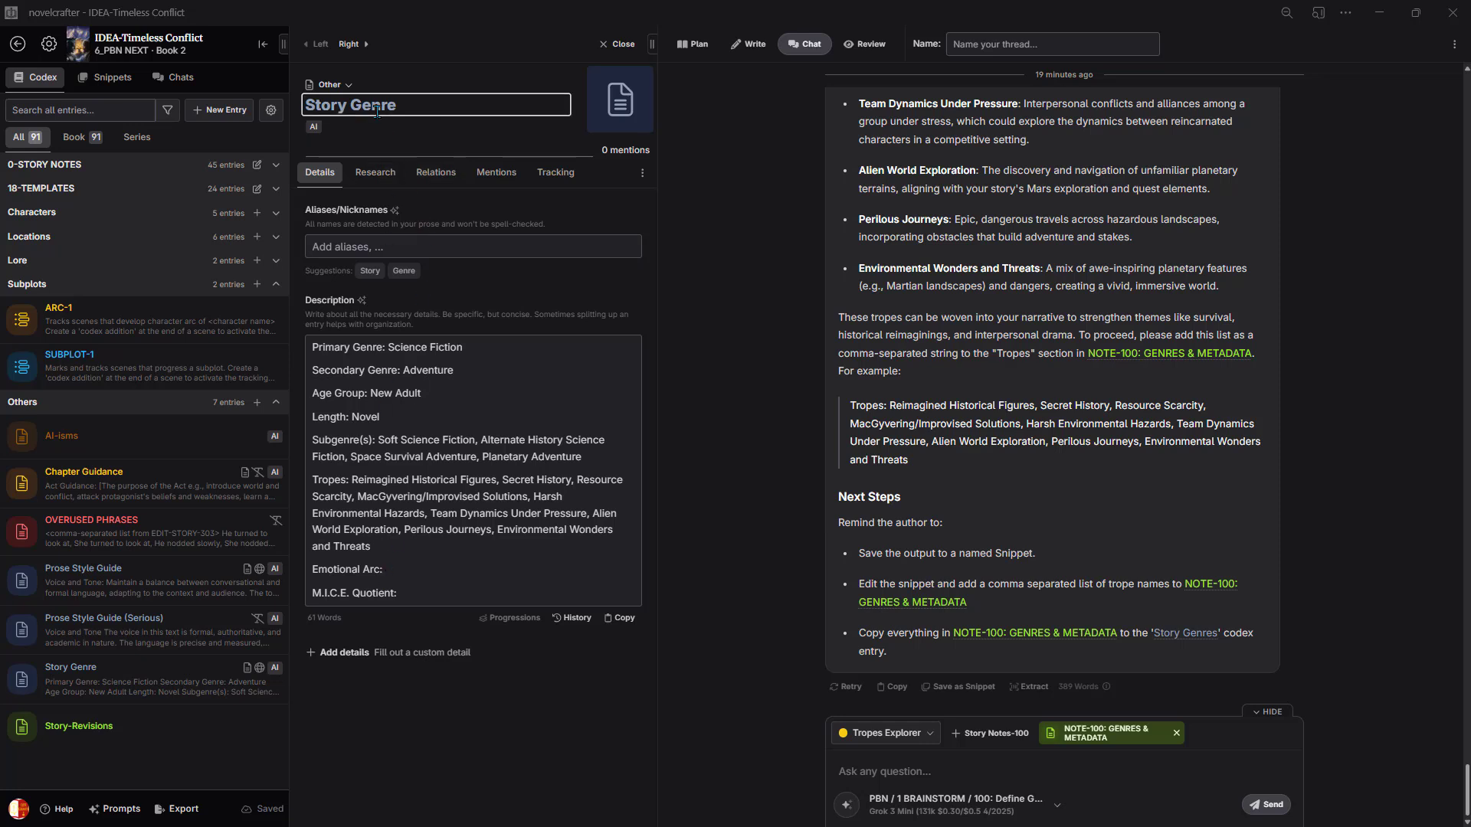
pyautogui.click(701, 365)
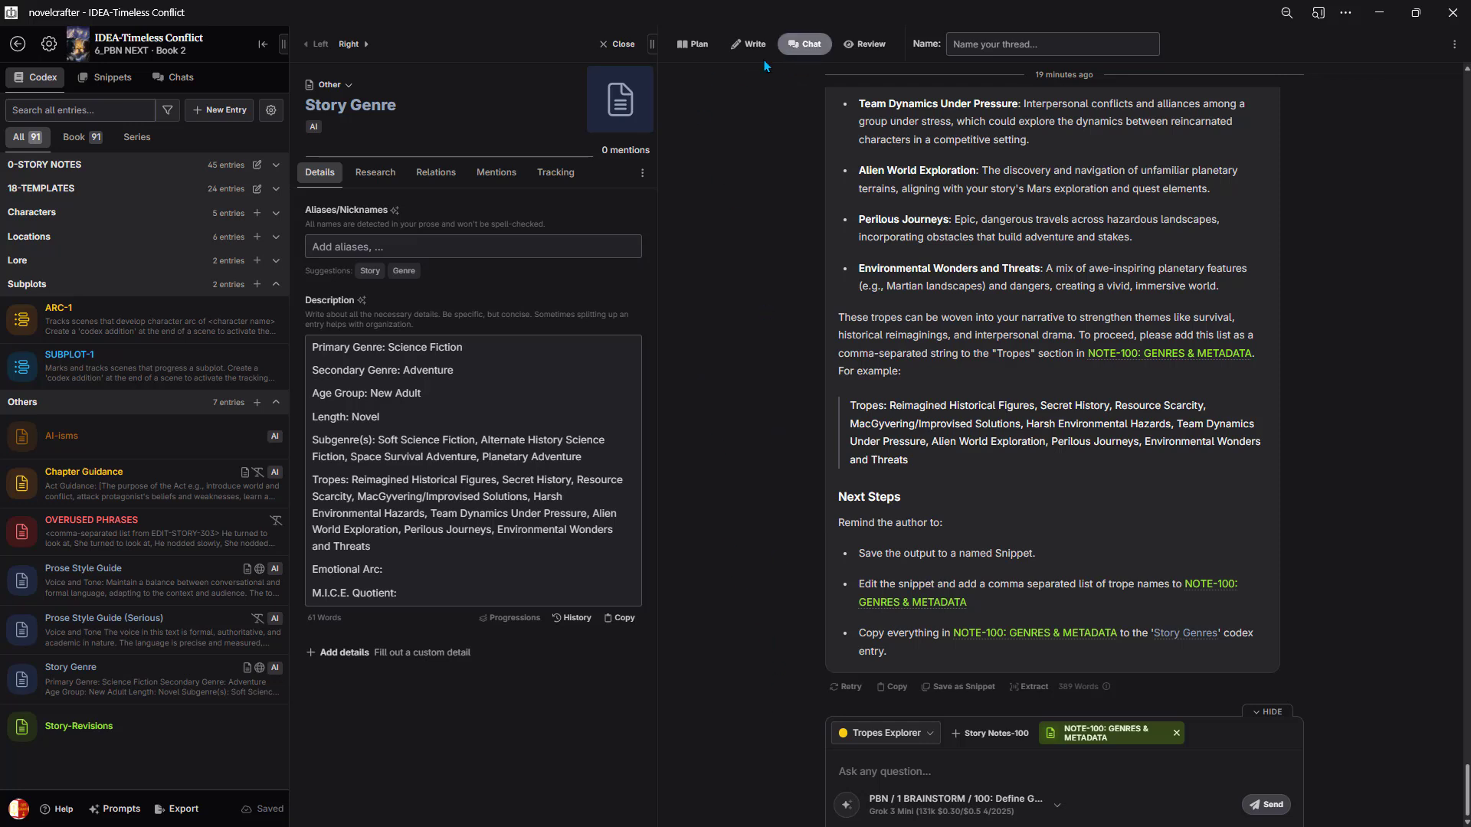
pyautogui.click(328, 101)
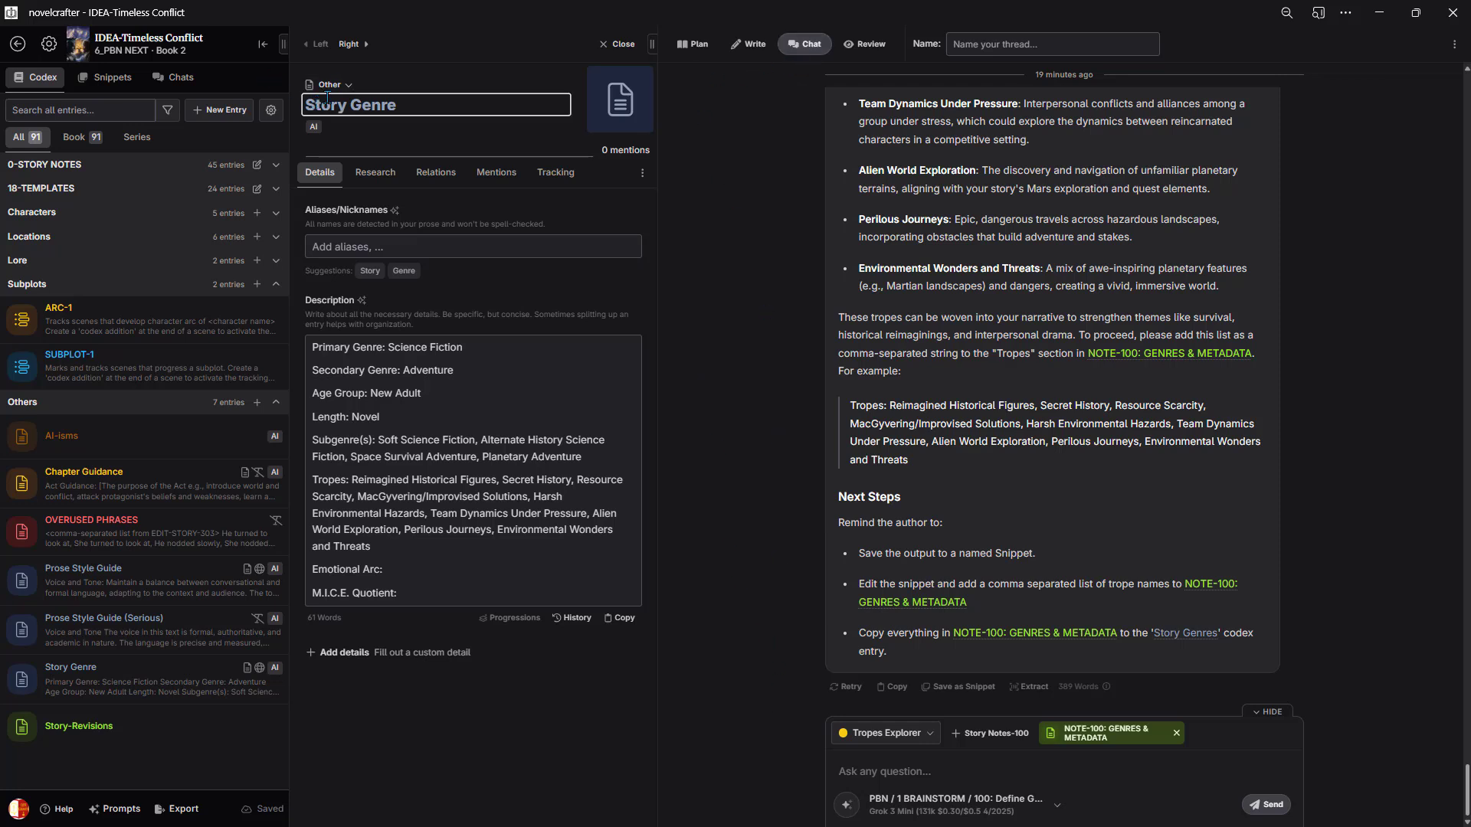
# - Close the Story Genre entry and start a new chat thread with PBN prompt 104: Speculative Scenario Explorer 1.0 on Grok 3 Mini
pyautogui.click(618, 44)
pyautogui.click(426, 46)
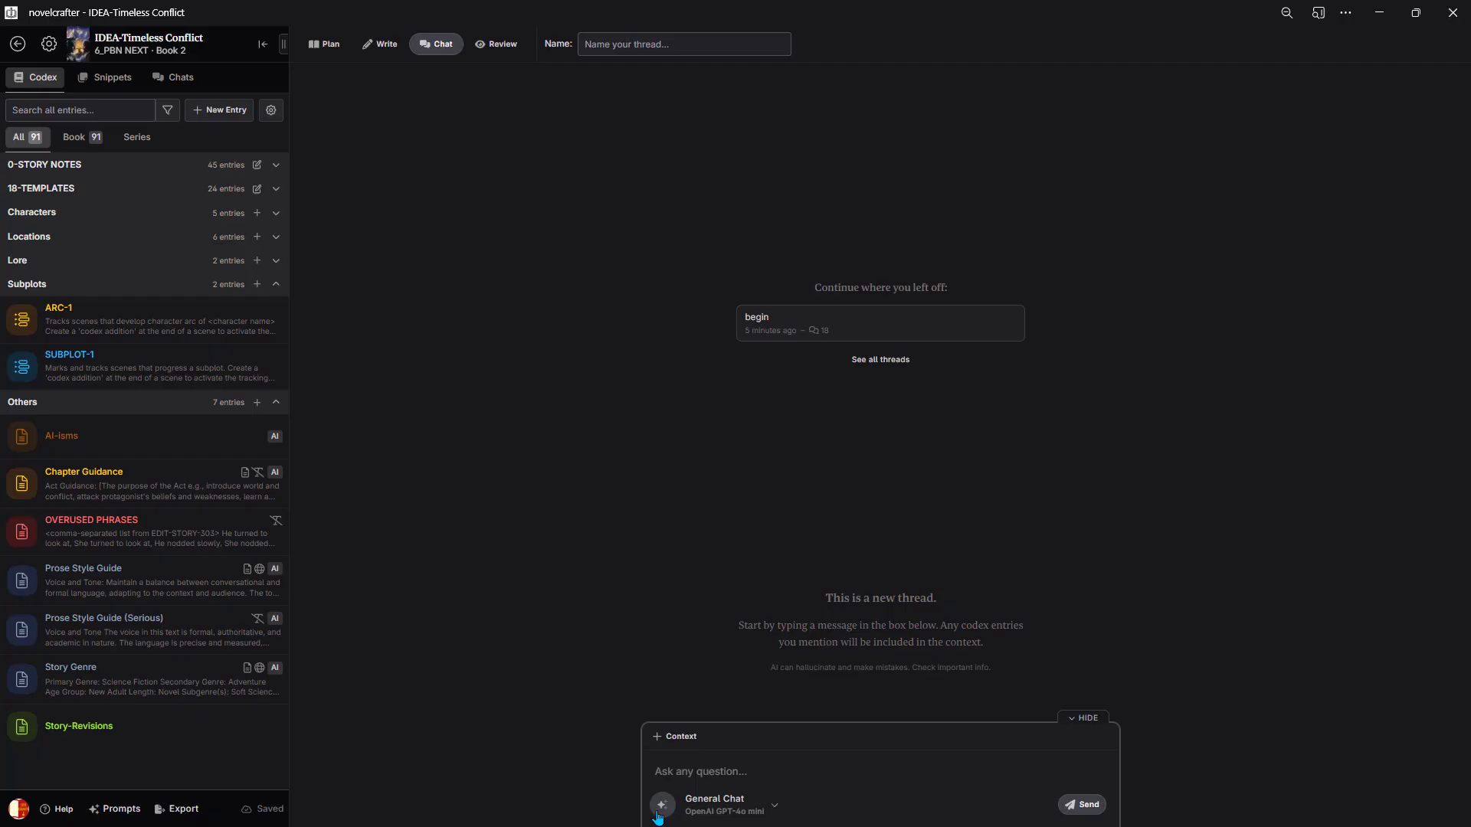
pyautogui.click(663, 805)
pyautogui.moveTo(760, 735)
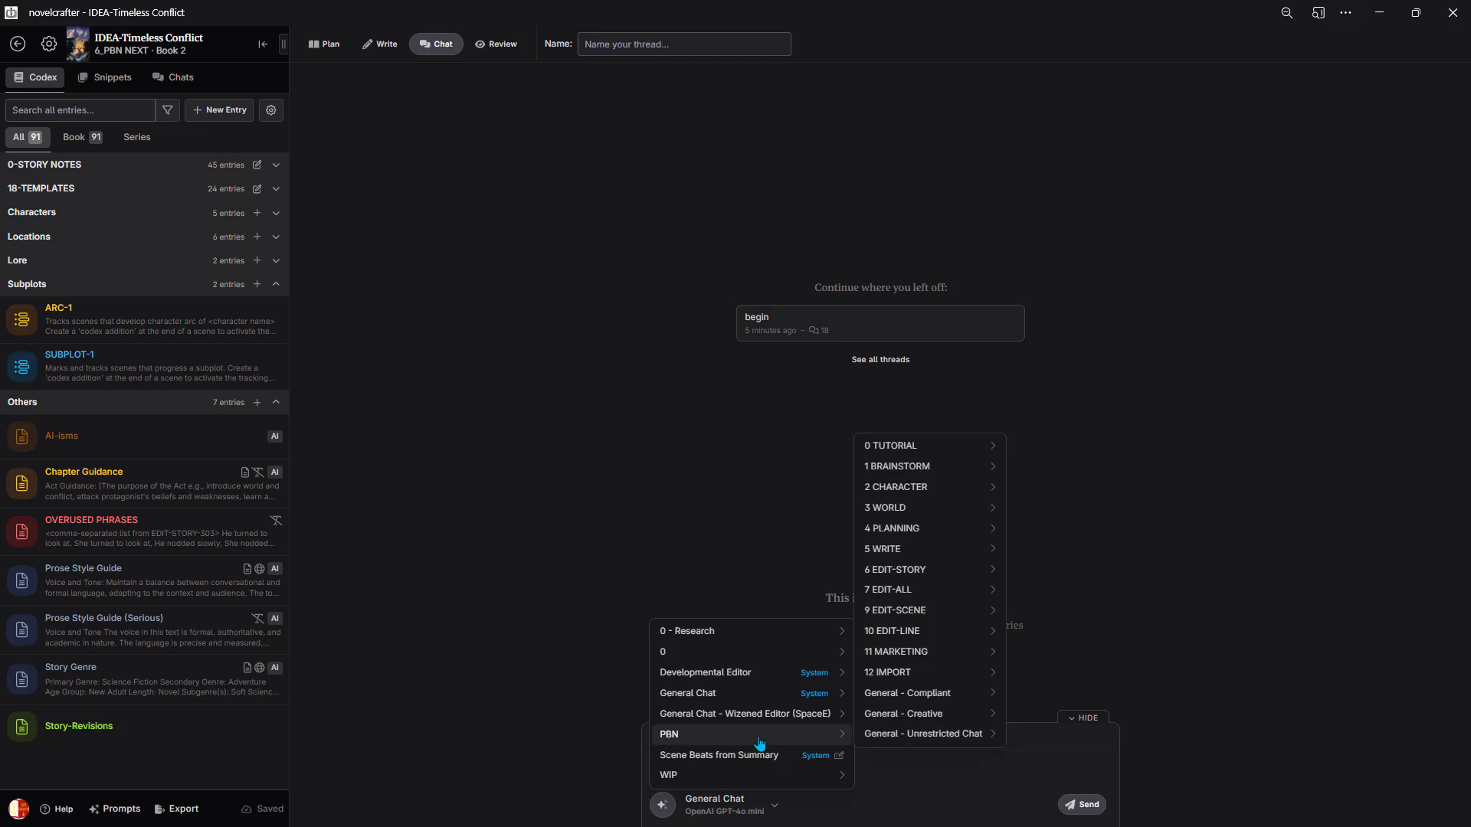
pyautogui.moveTo(914, 469)
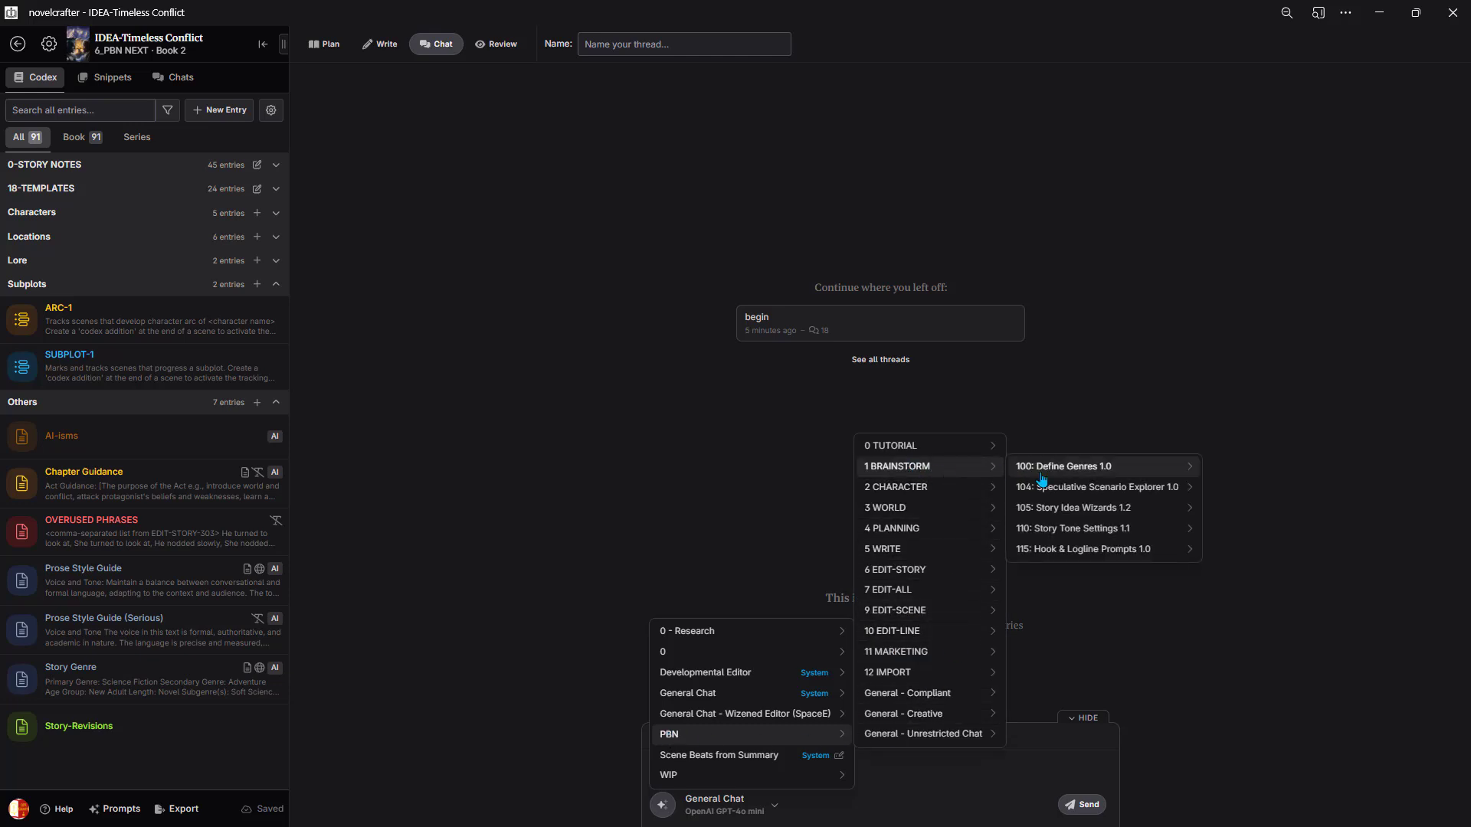
pyautogui.moveTo(1065, 498)
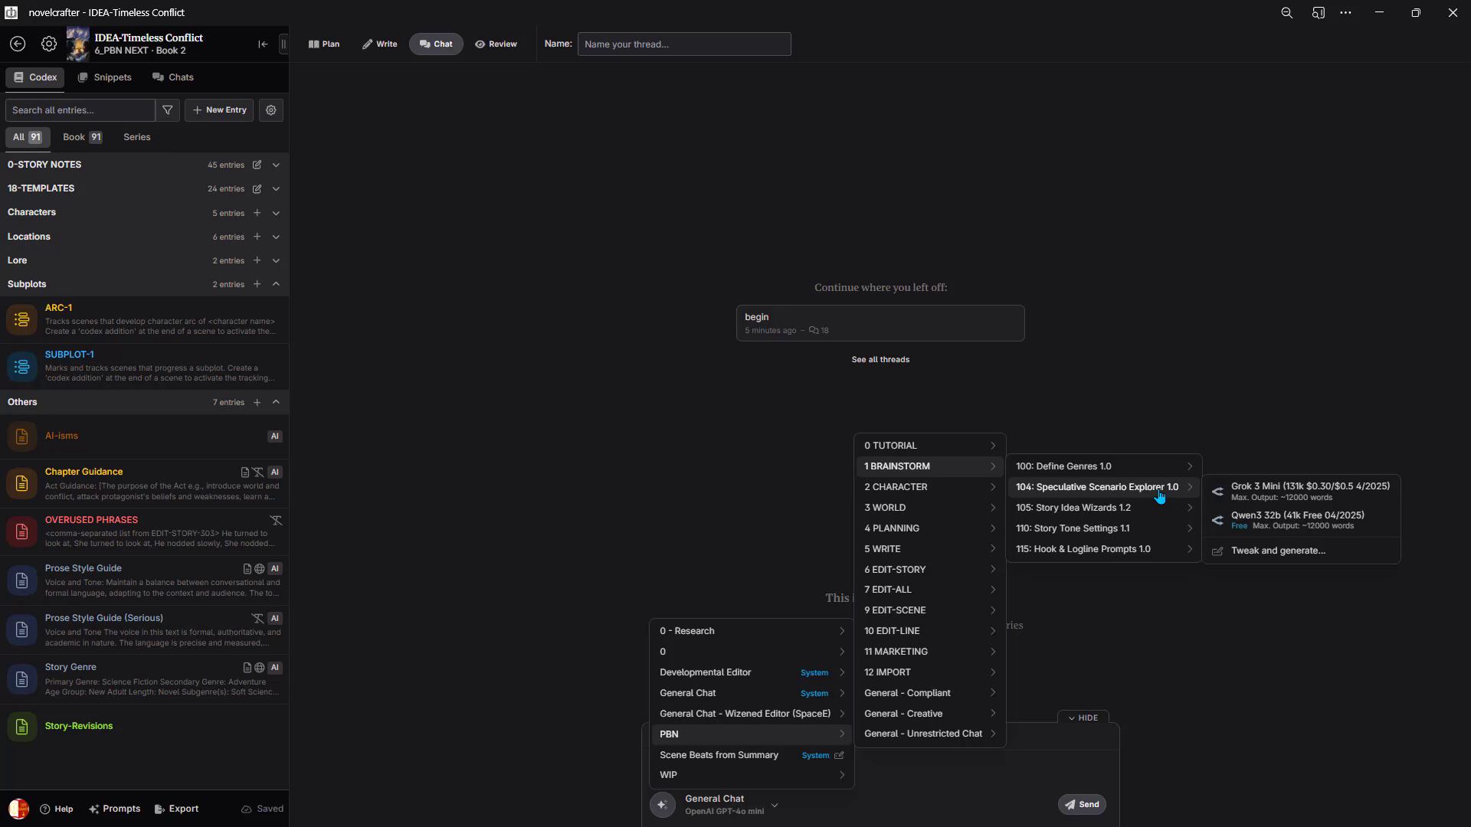
pyautogui.click(1257, 494)
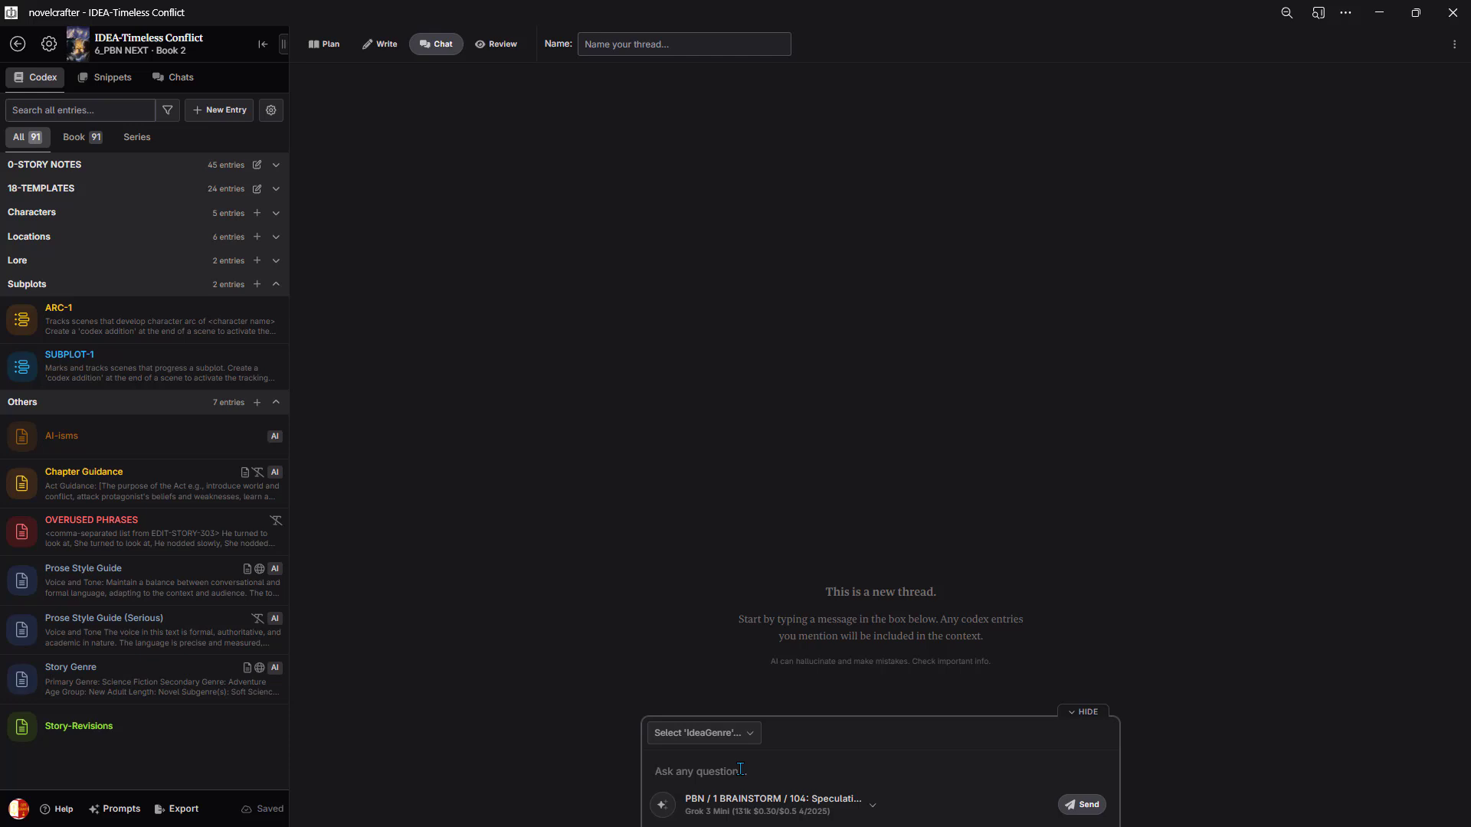
# - Set the prompt's IdeaGenre to Science Fiction and send "begin" to start the scenario exploration
pyautogui.click(752, 736)
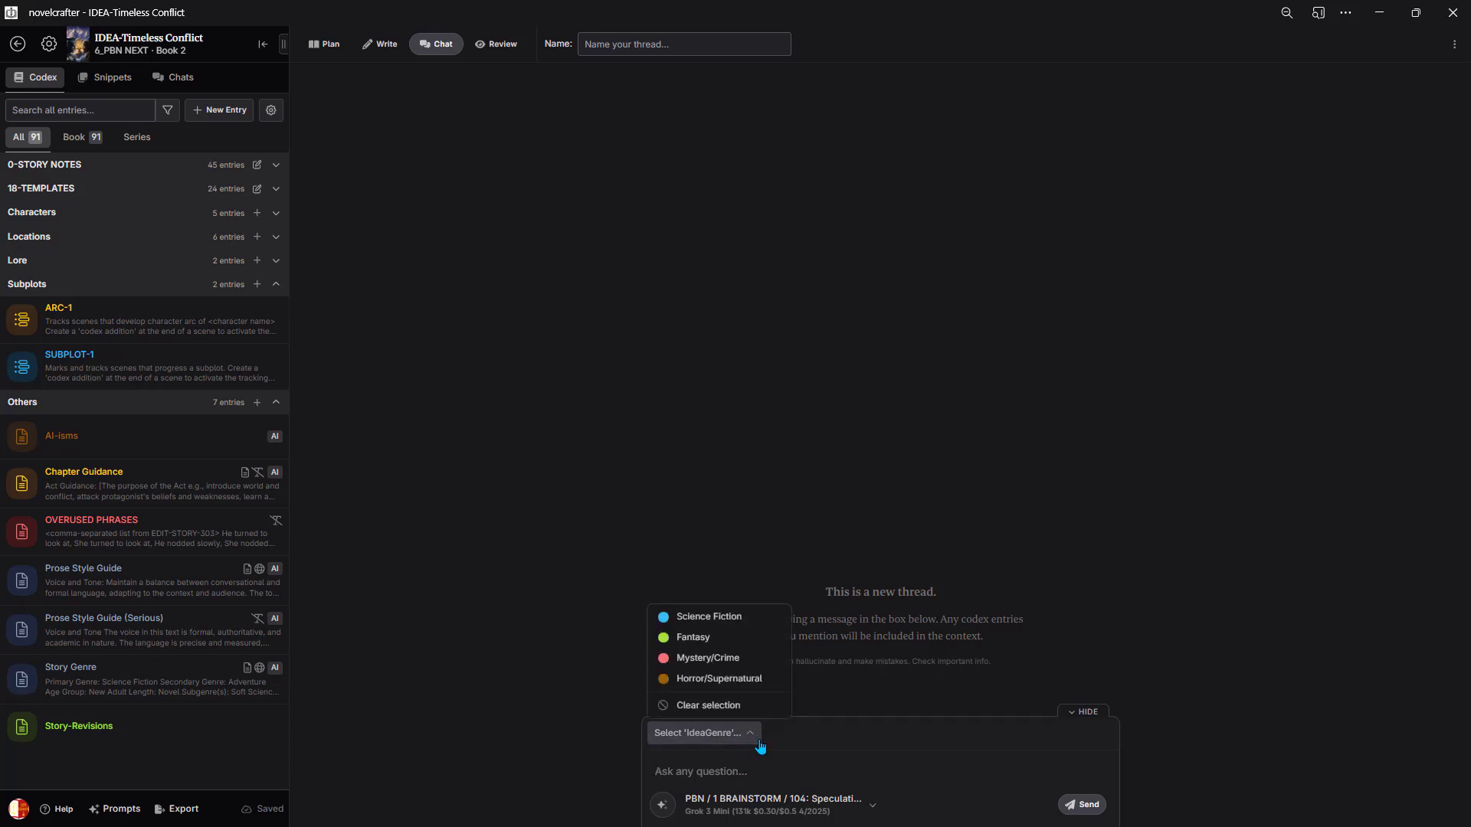
pyautogui.click(708, 618)
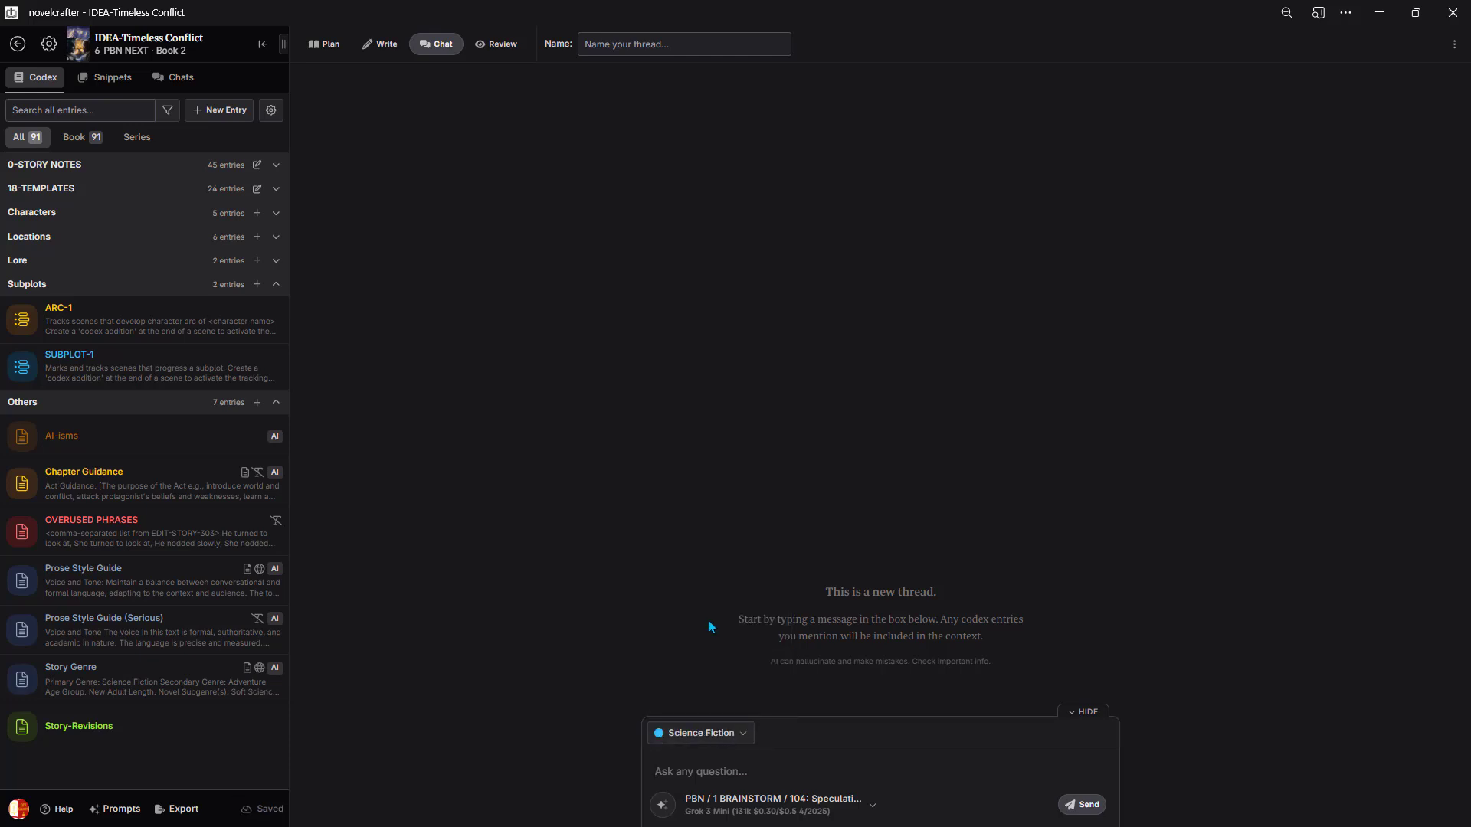
pyautogui.click(720, 770)
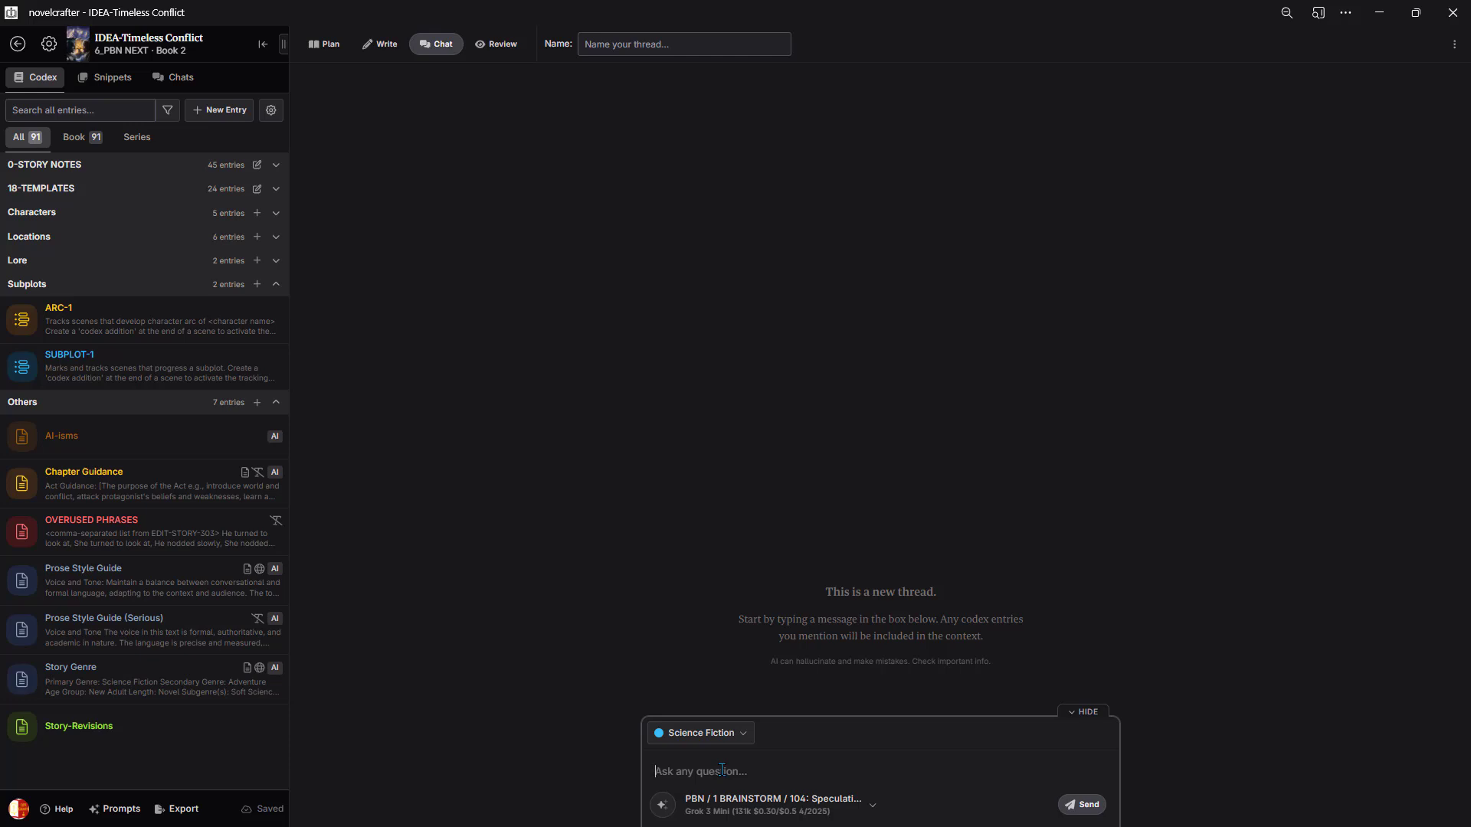
pyautogui.write('begin')
pyautogui.click(1073, 808)
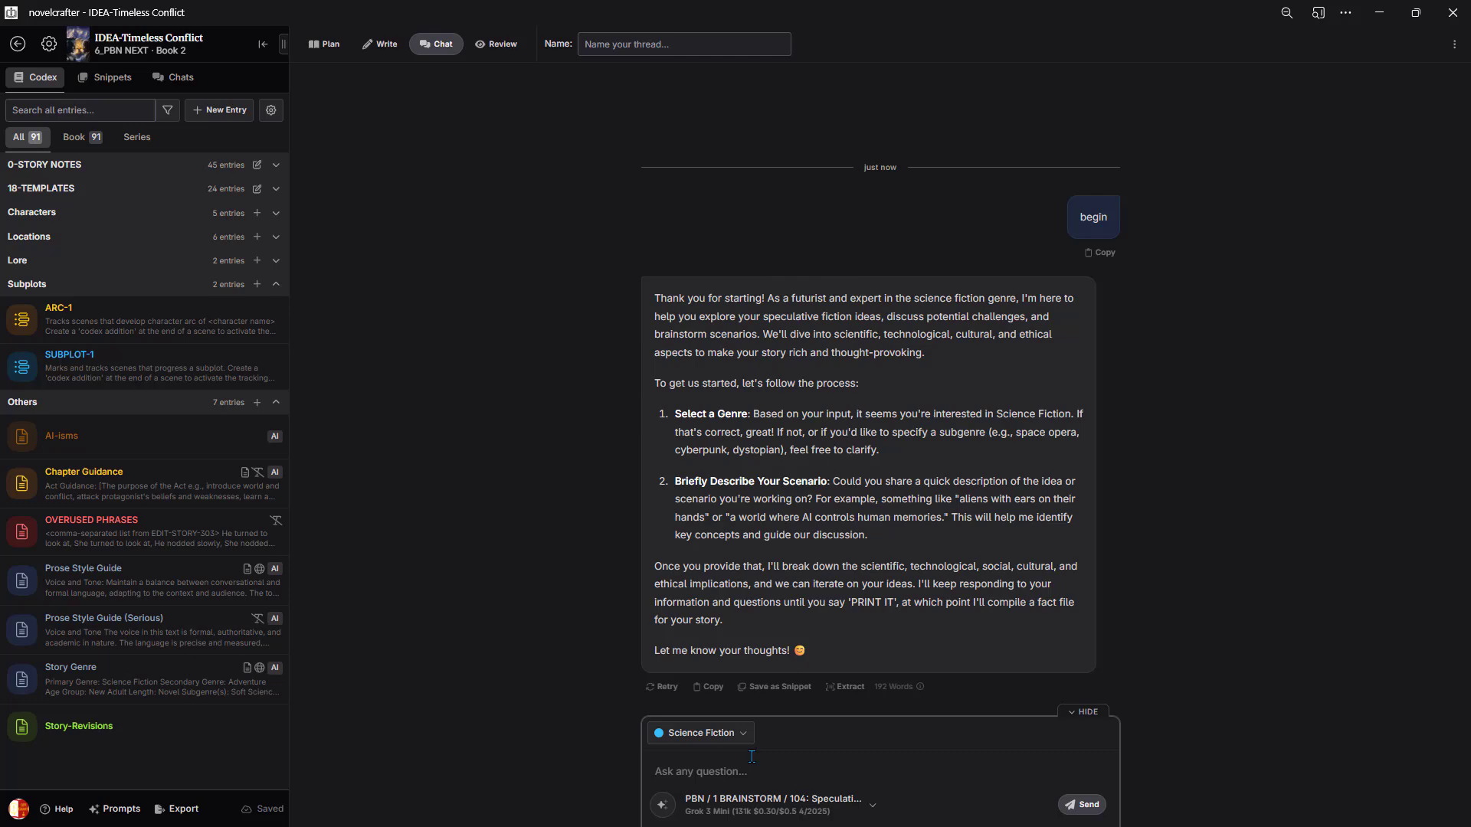
# - Send the premise of Tree of Life immortals who die, reincarnate and regain all memories and skills by adulthood, and read through the reply
pyautogui.write("The story revolves around immortality with the twist that people who have gained immortality from the fruit of the Tree of Life die after living a normal life and then are reincarnated. During childhood they are aware they have lived before but slowly regain their memories and skills learned in previous lives. Mortals label them 'child prodigies'. At adulthood, they regain all memories and skills.")
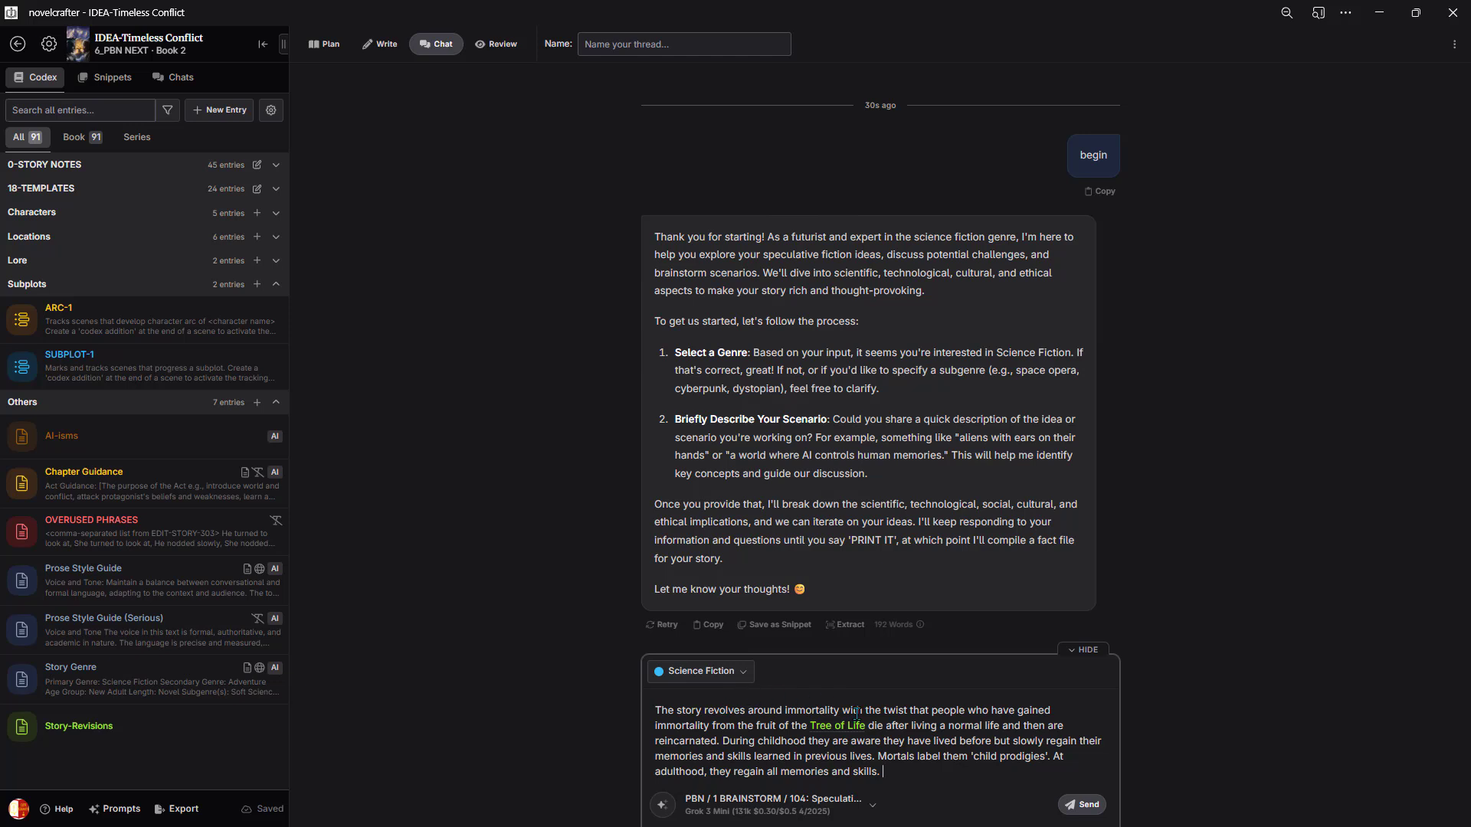
pyautogui.click(1075, 806)
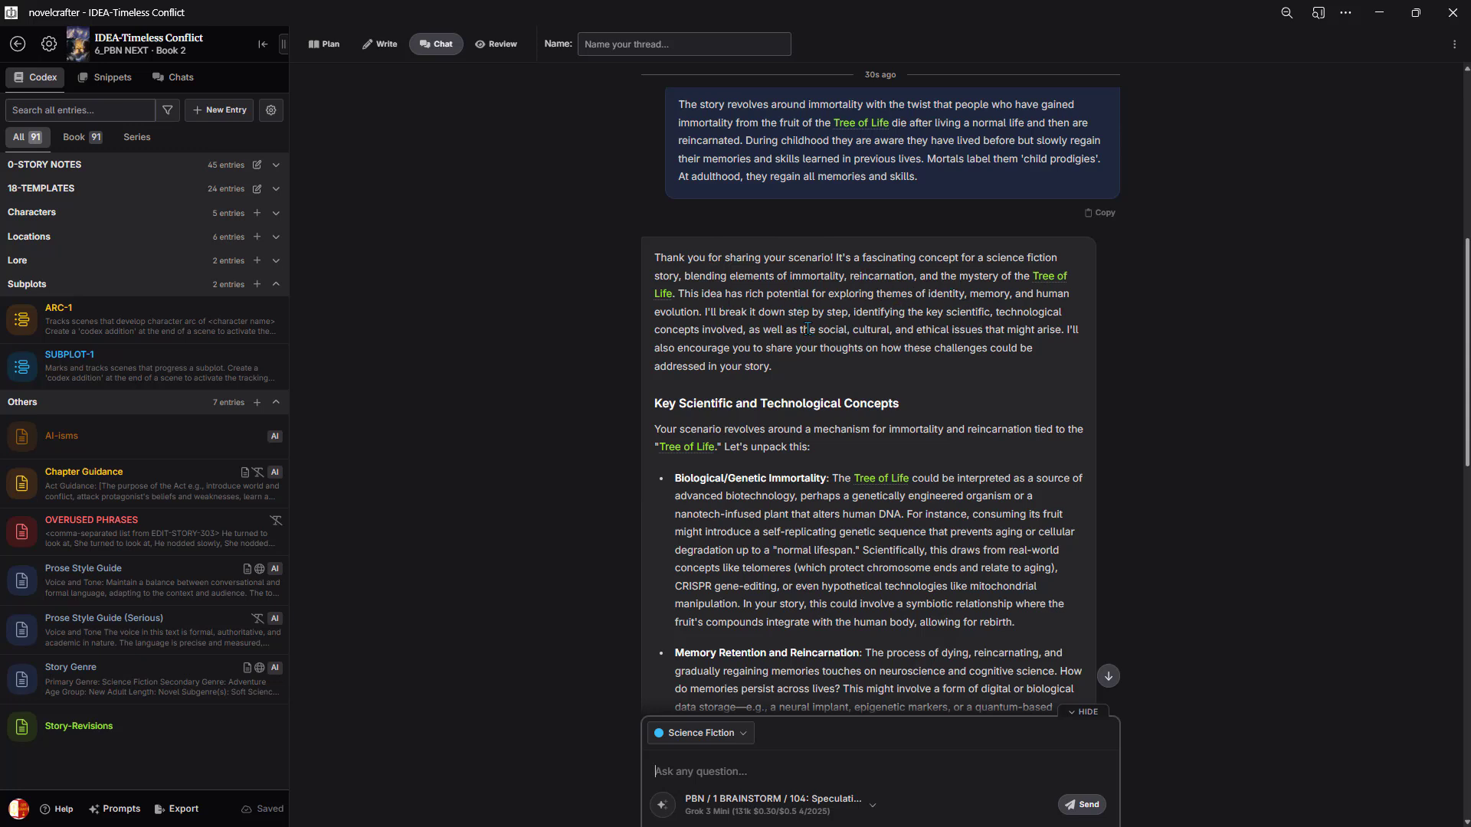
pyautogui.scroll(-2, 854, 344)
pyautogui.scroll(-1, 861, 348)
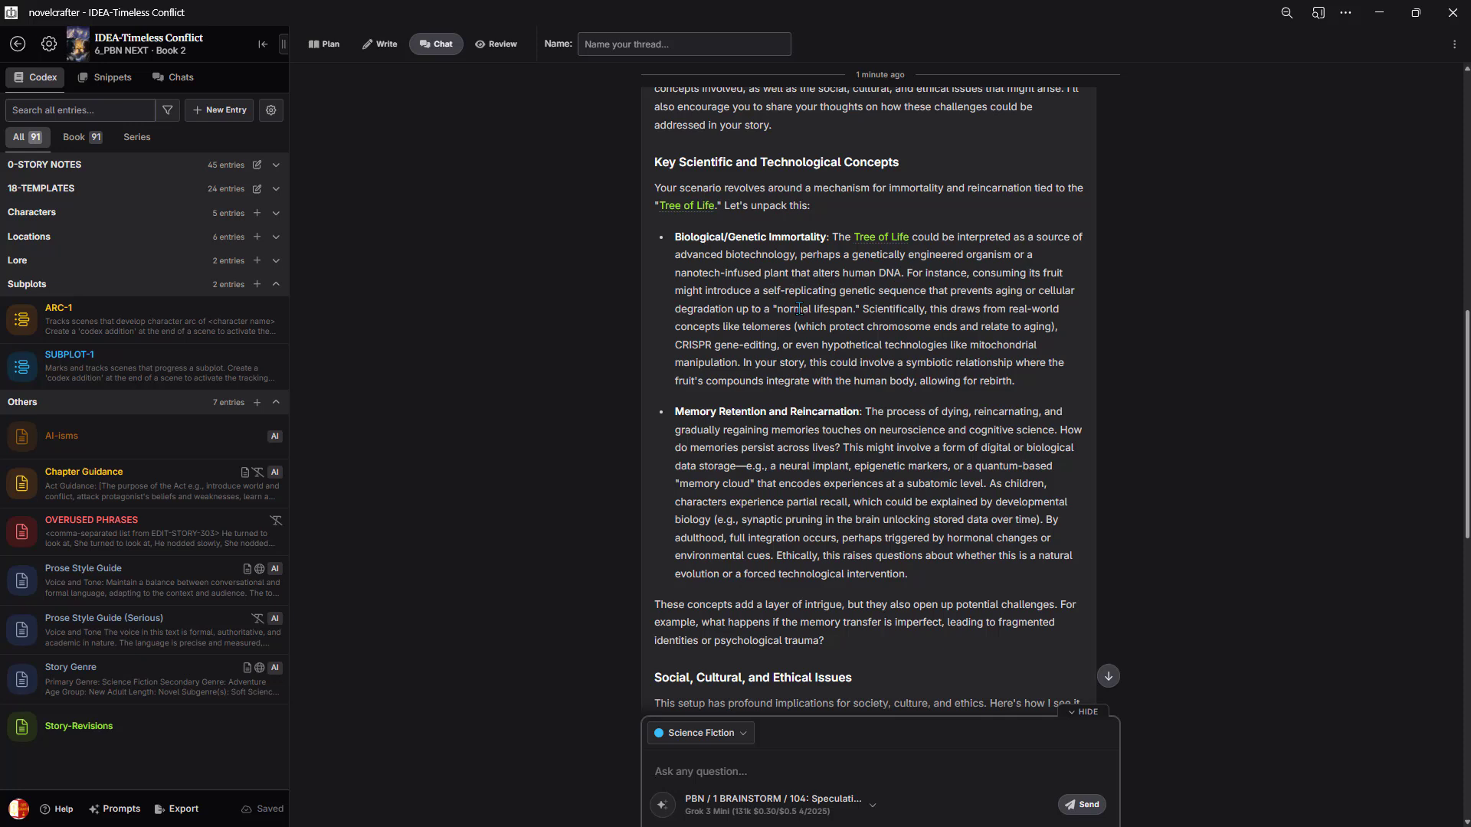
pyautogui.scroll(-2, 820, 308)
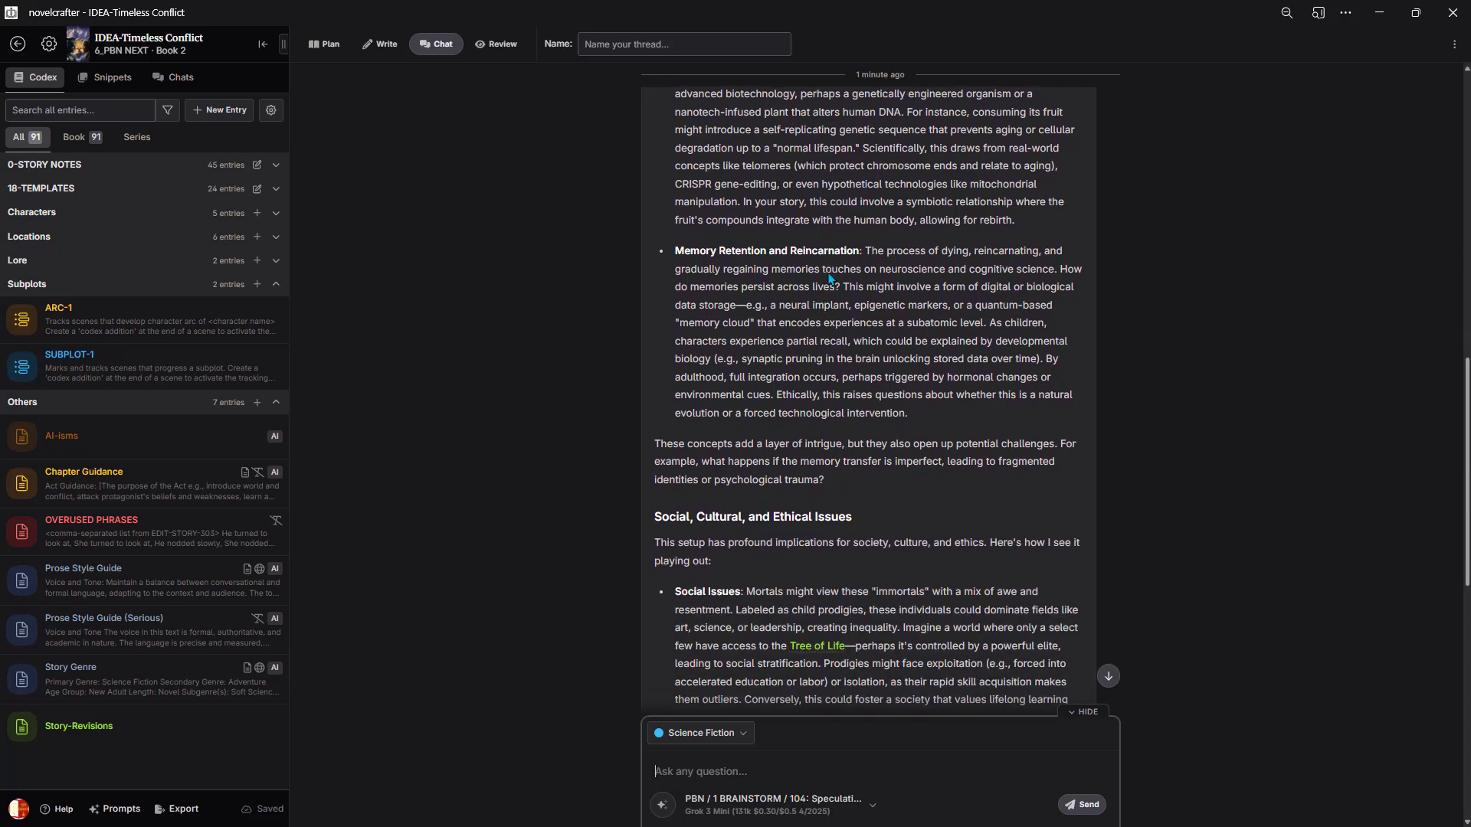
pyautogui.scroll(-4, 871, 346)
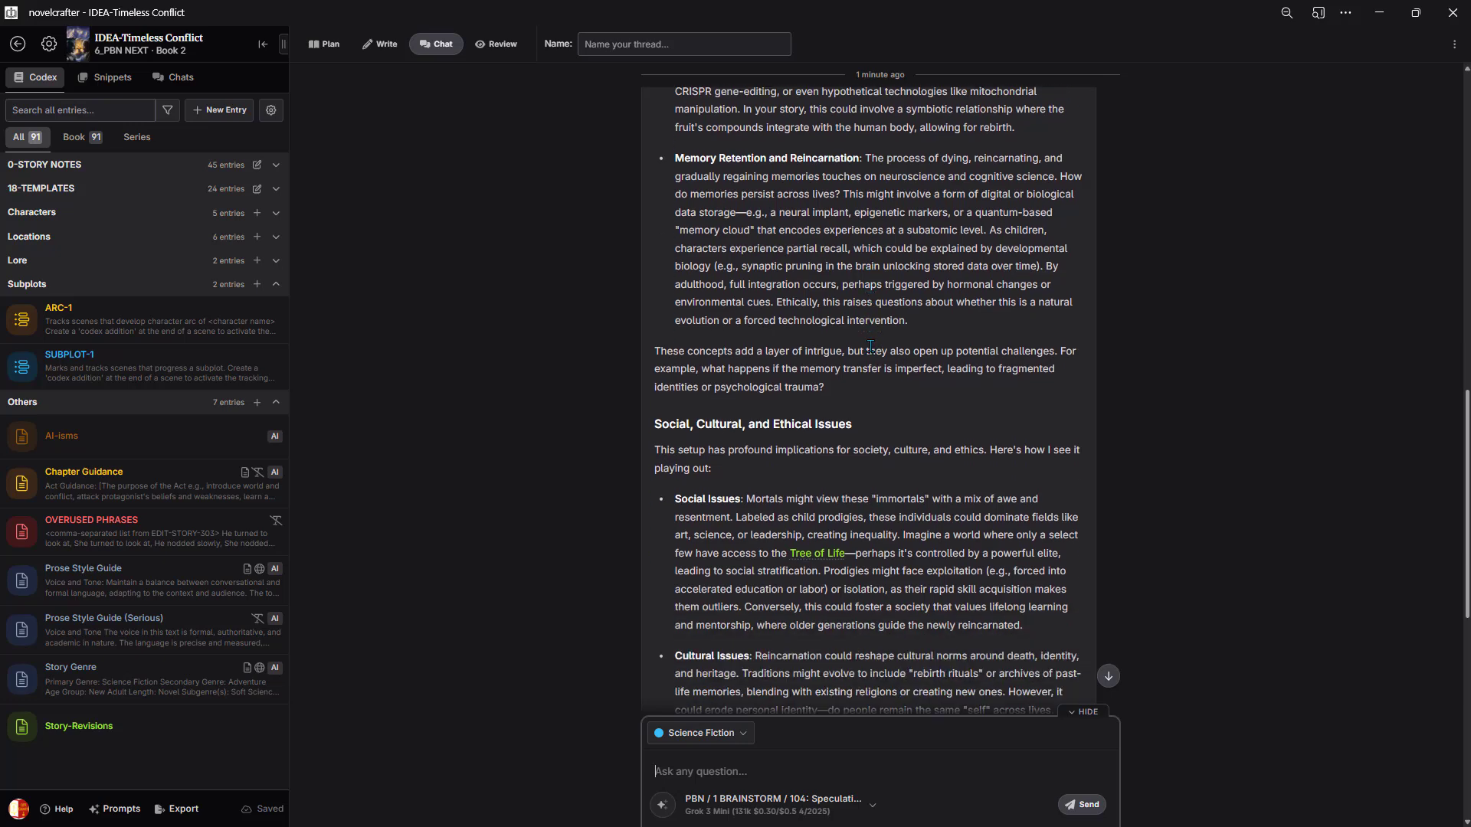
pyautogui.scroll(-4, 871, 346)
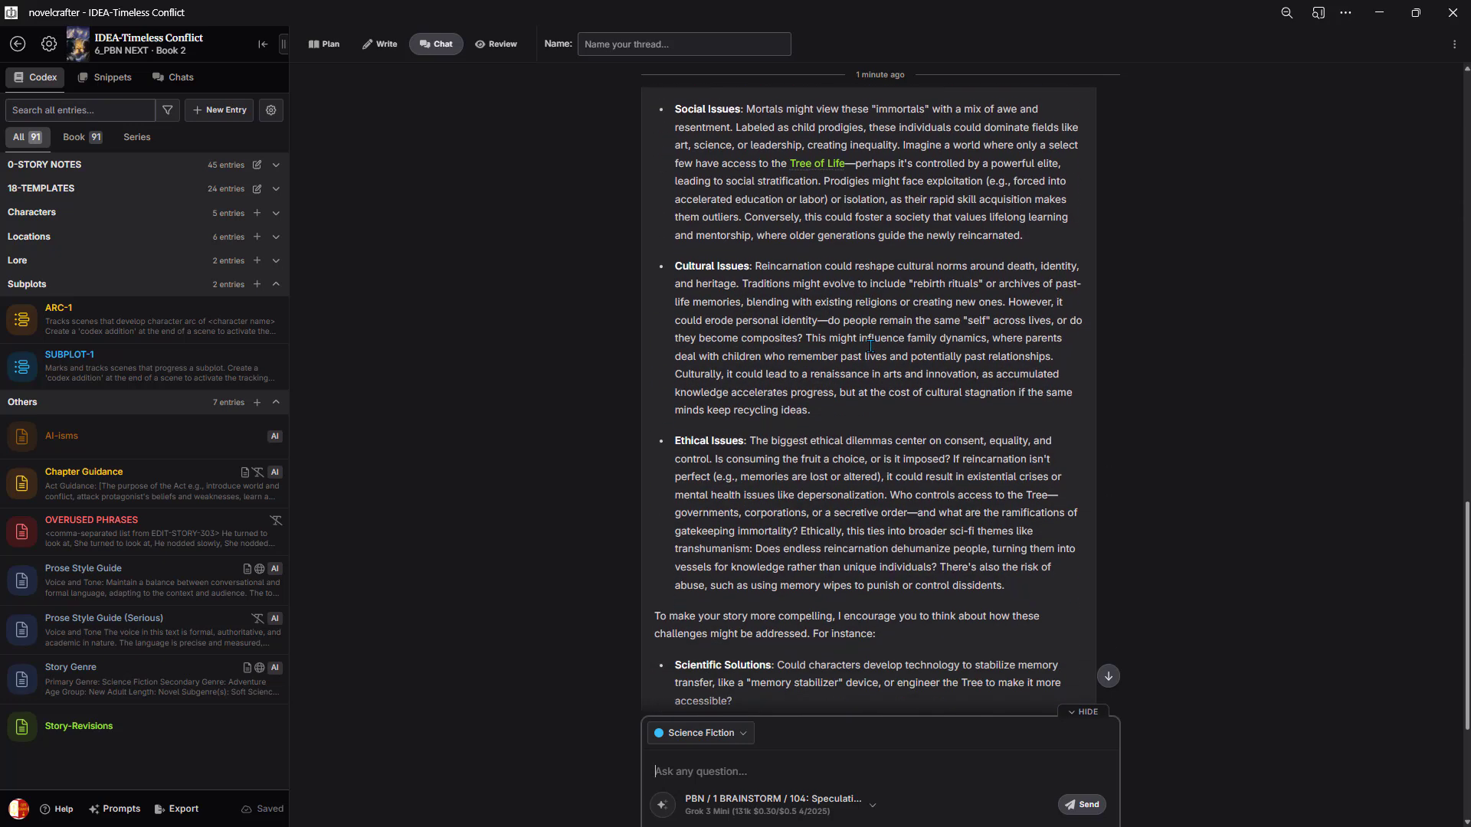
pyautogui.scroll(-2, 871, 347)
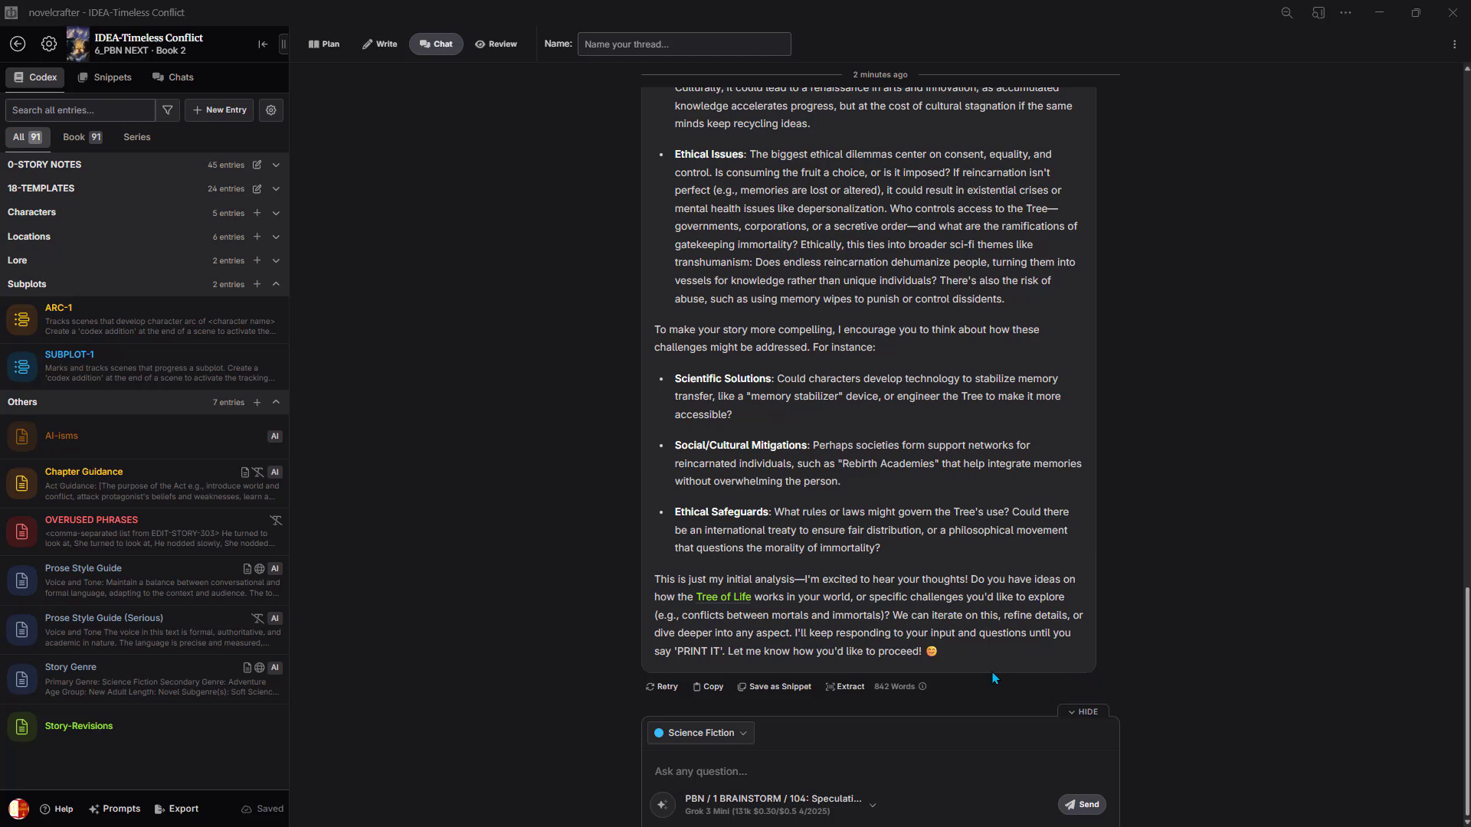
# - Save the scenario analysis as a snippet named "Immortality Exploration (Grok 3 Mini)" and pin it
pyautogui.click(779, 686)
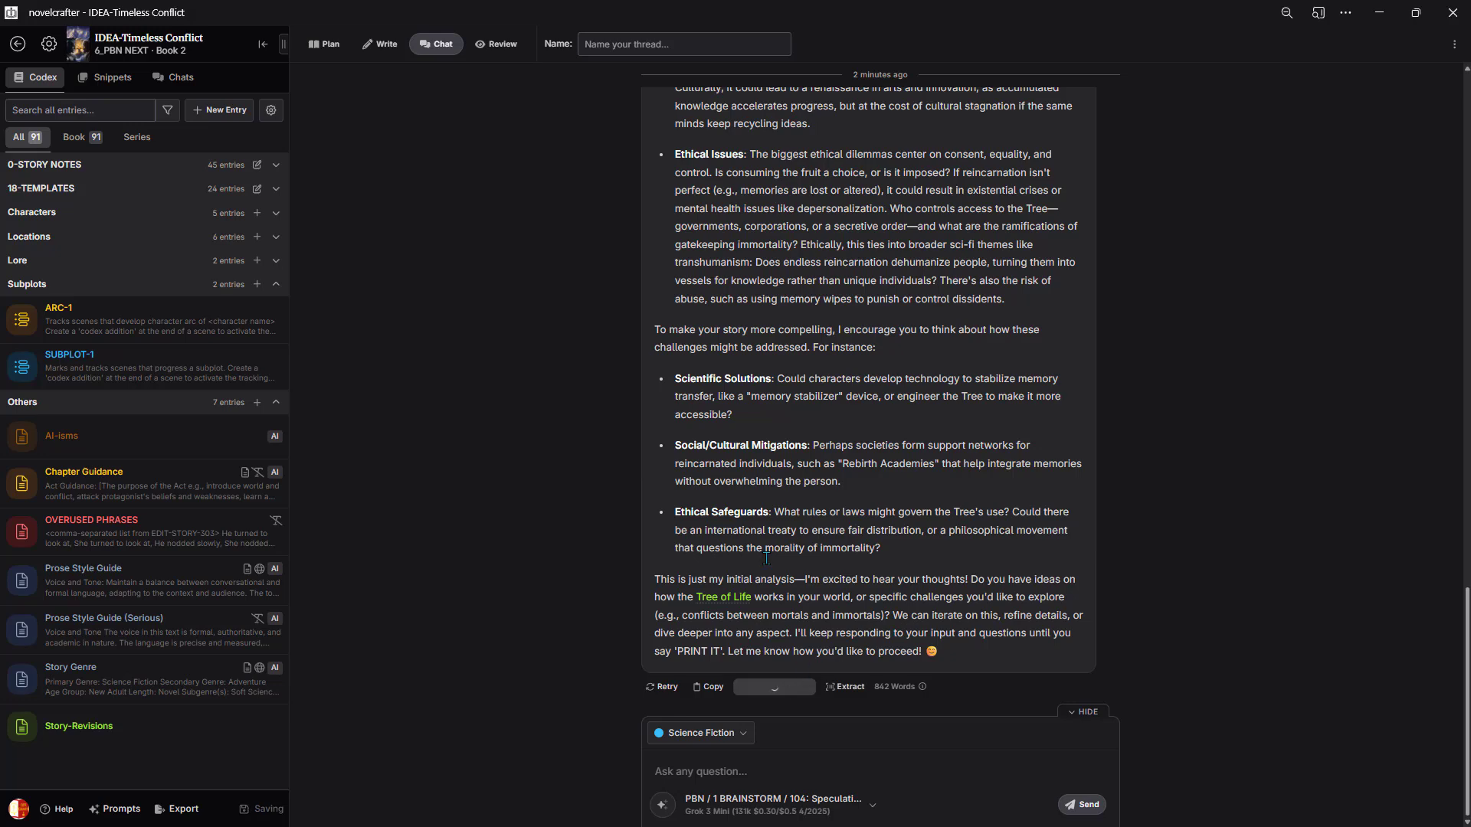
pyautogui.click(417, 103)
pyautogui.write('Immortality Exploration (G')
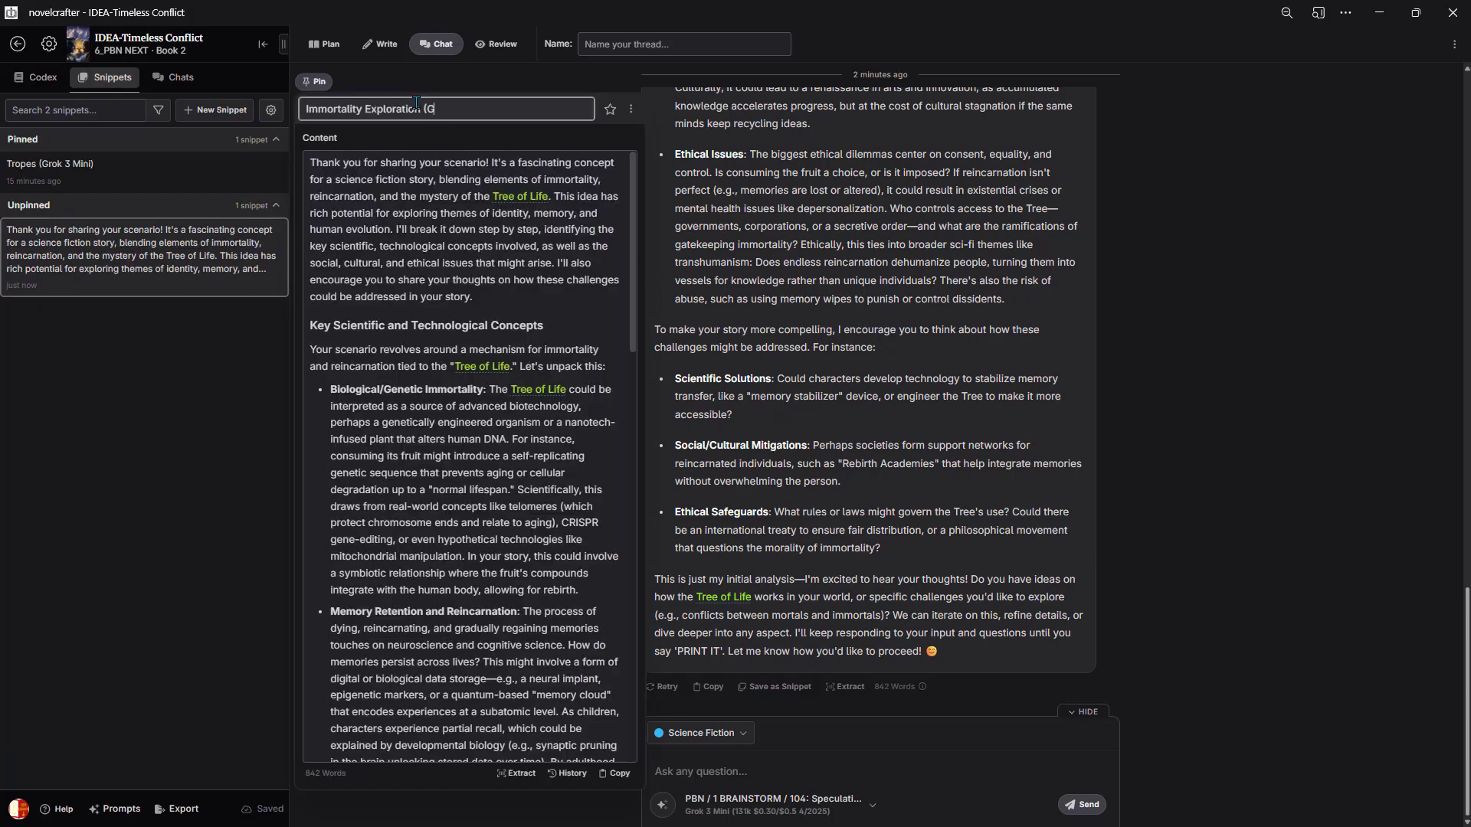
pyautogui.write('rok 3 Mini)')
pyautogui.click(610, 108)
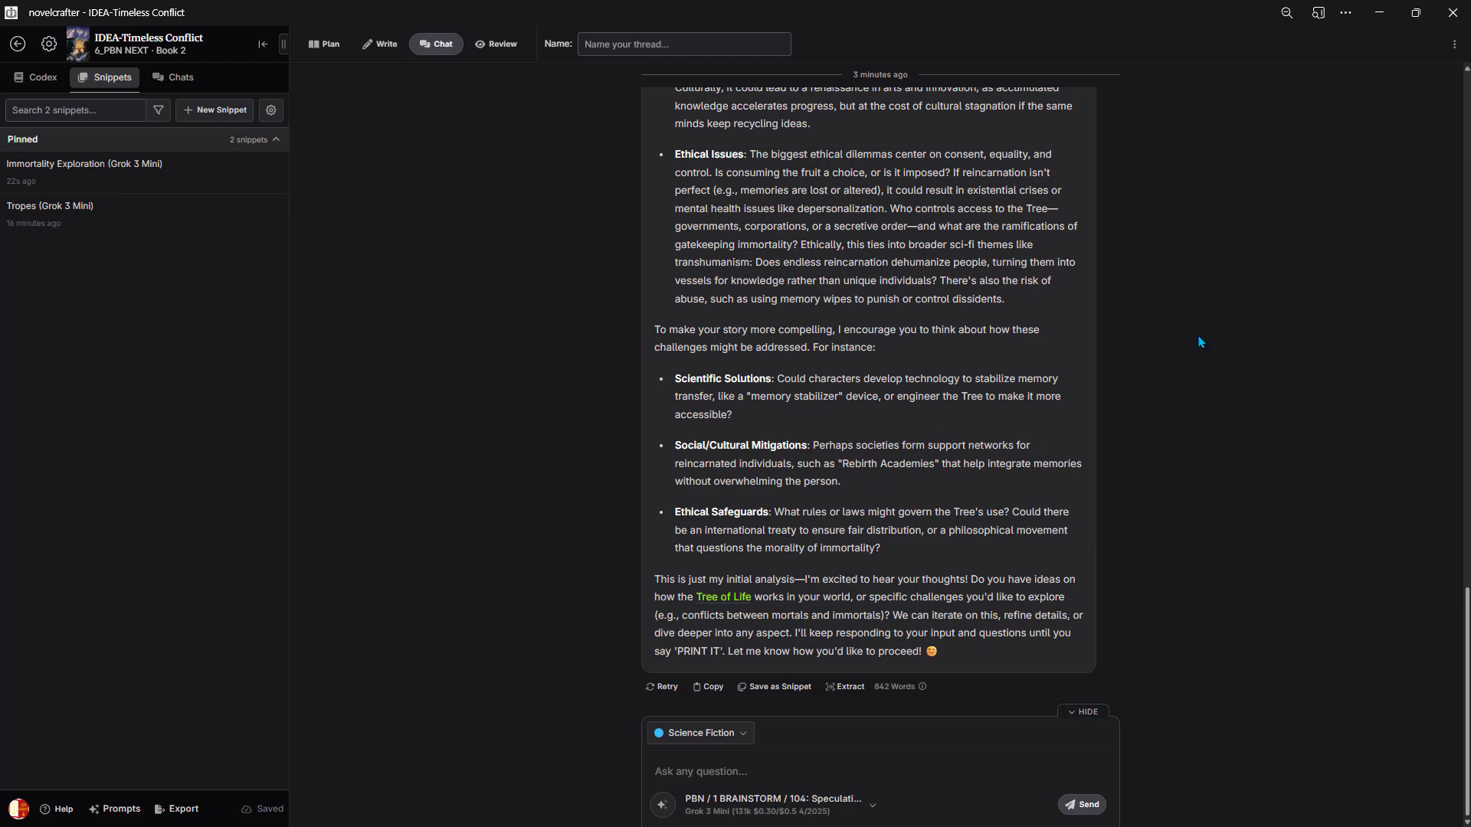
# - Delete the current Speculative Scenario Explorer chat thread
pyautogui.click(1454, 43)
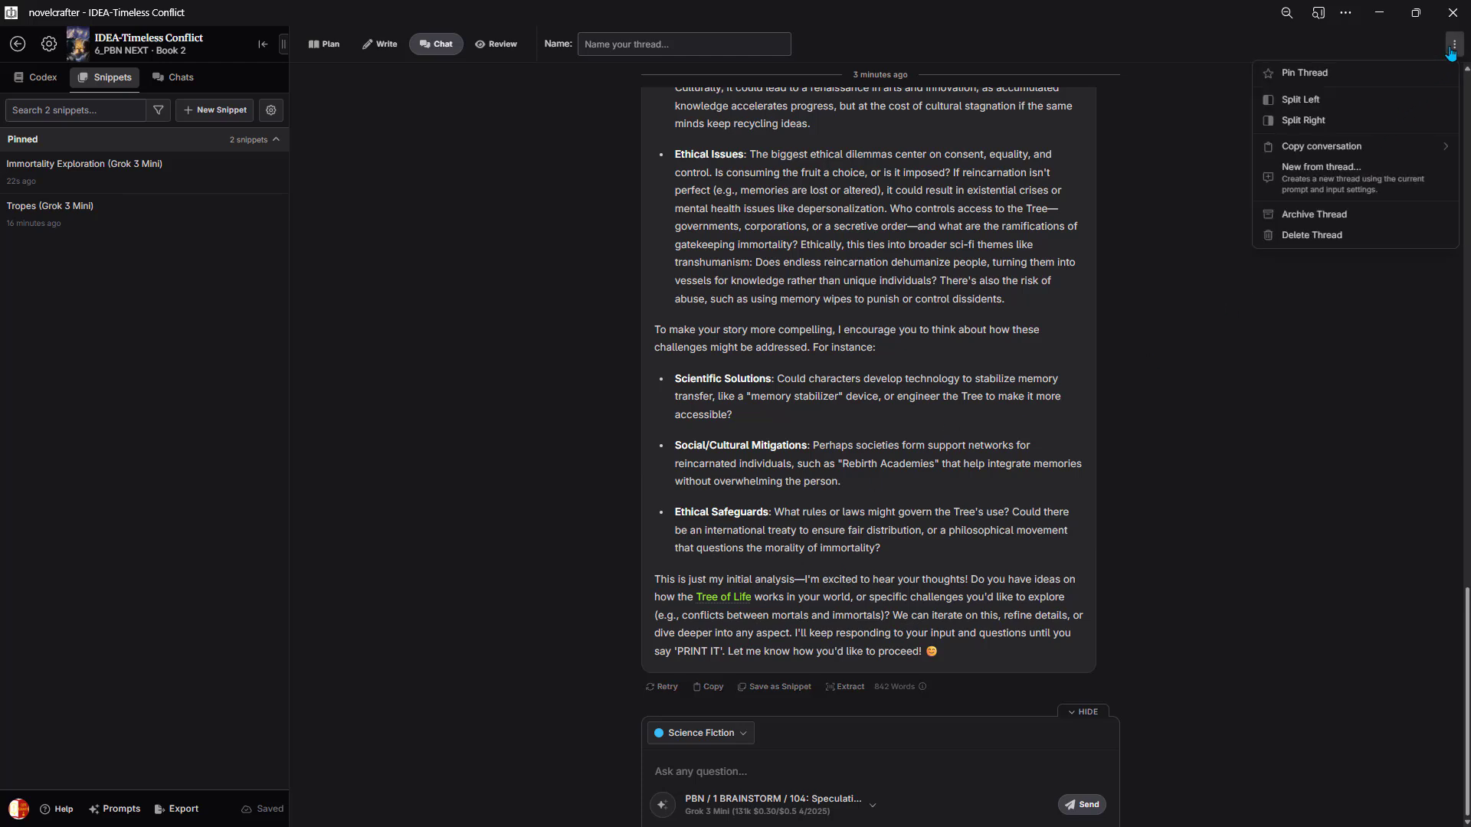
pyautogui.click(1318, 236)
pyautogui.click(881, 404)
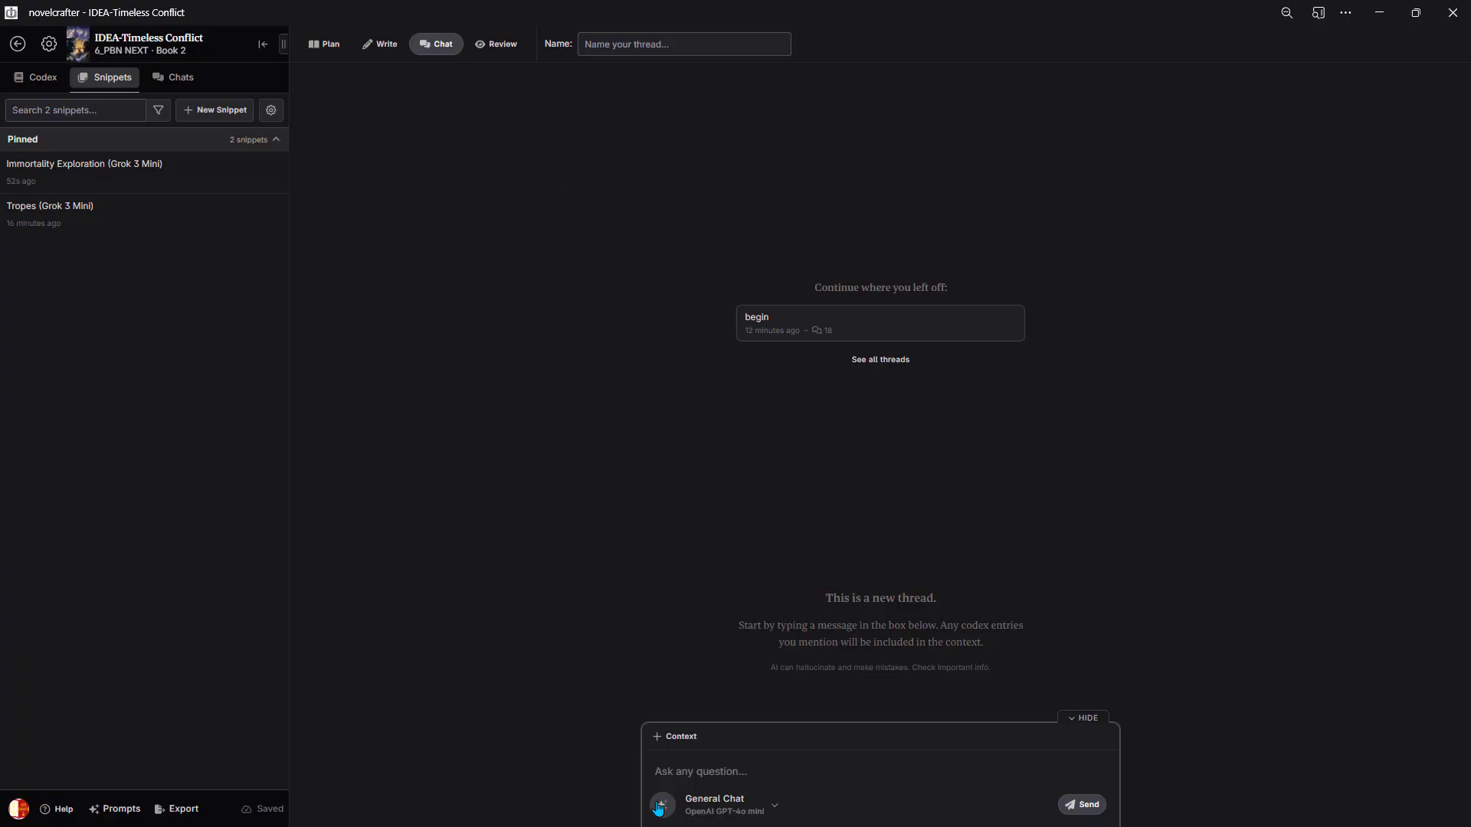
# - Set up the new chat with PBN prompt 105: Story Idea Wizards 1.2, using Idea Expander on Gemini 2.0 Flash 001
pyautogui.click(657, 809)
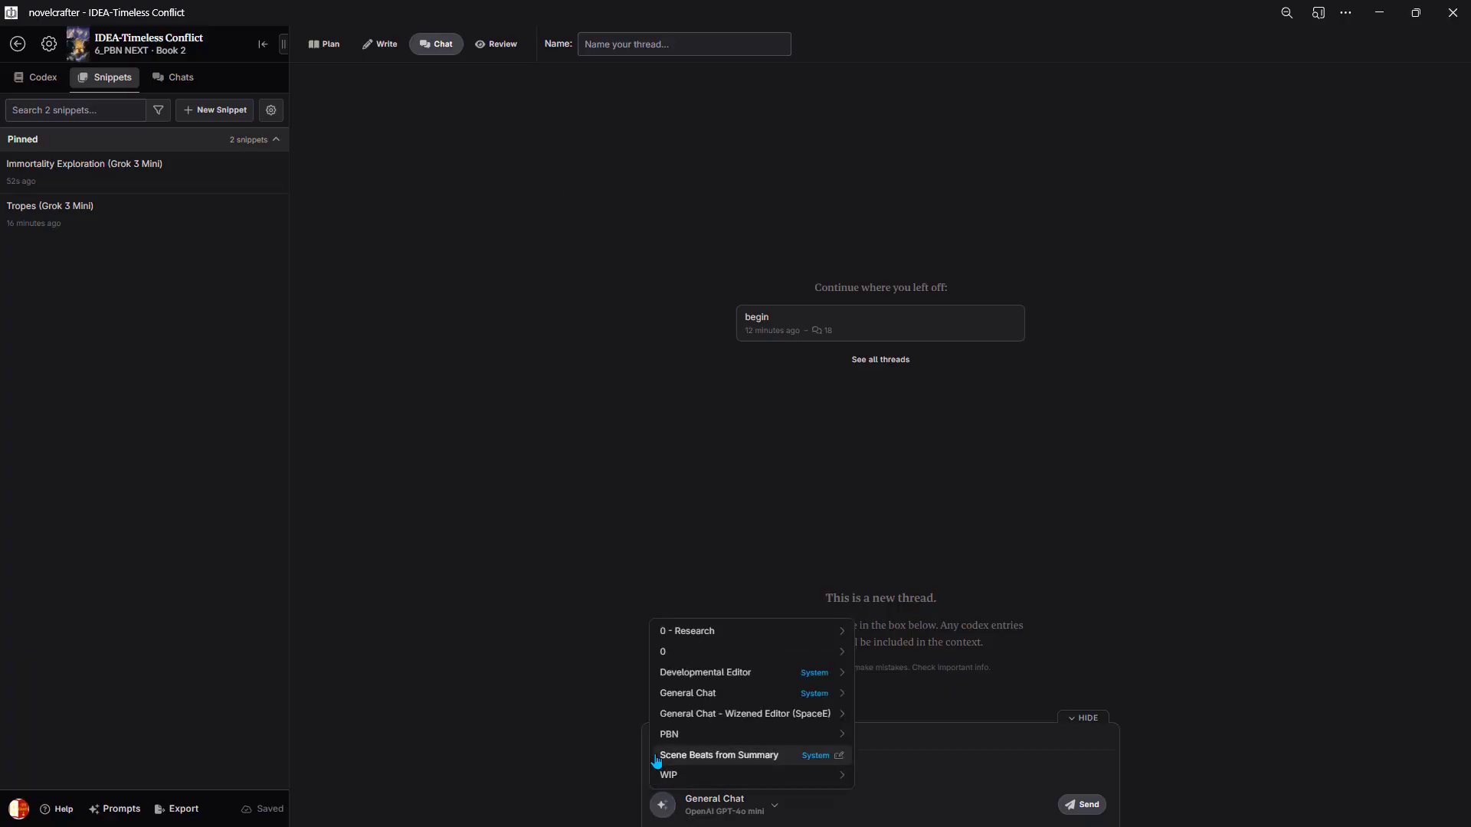
pyautogui.moveTo(661, 737)
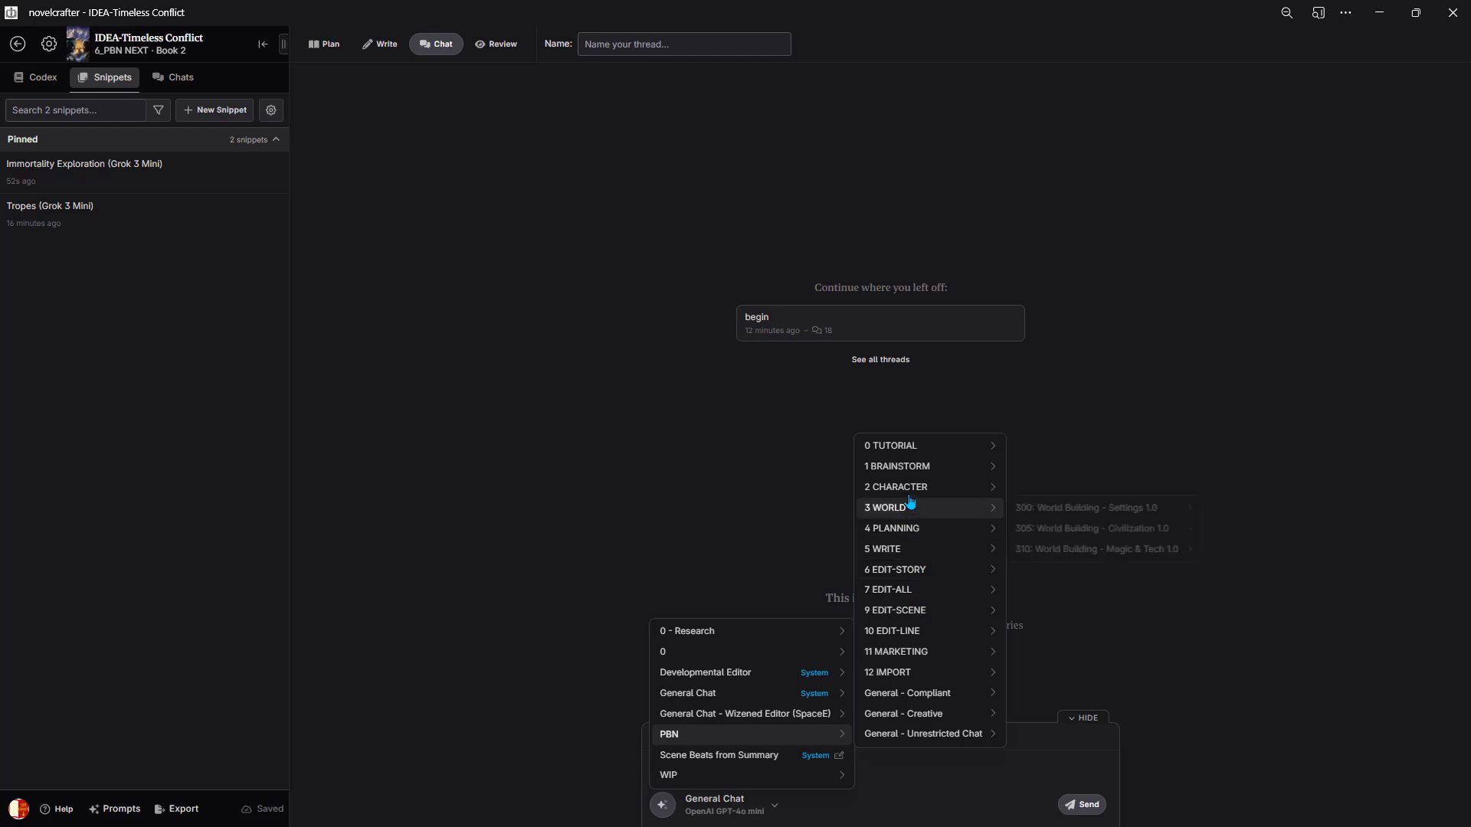
pyautogui.moveTo(909, 471)
pyautogui.moveTo(1070, 516)
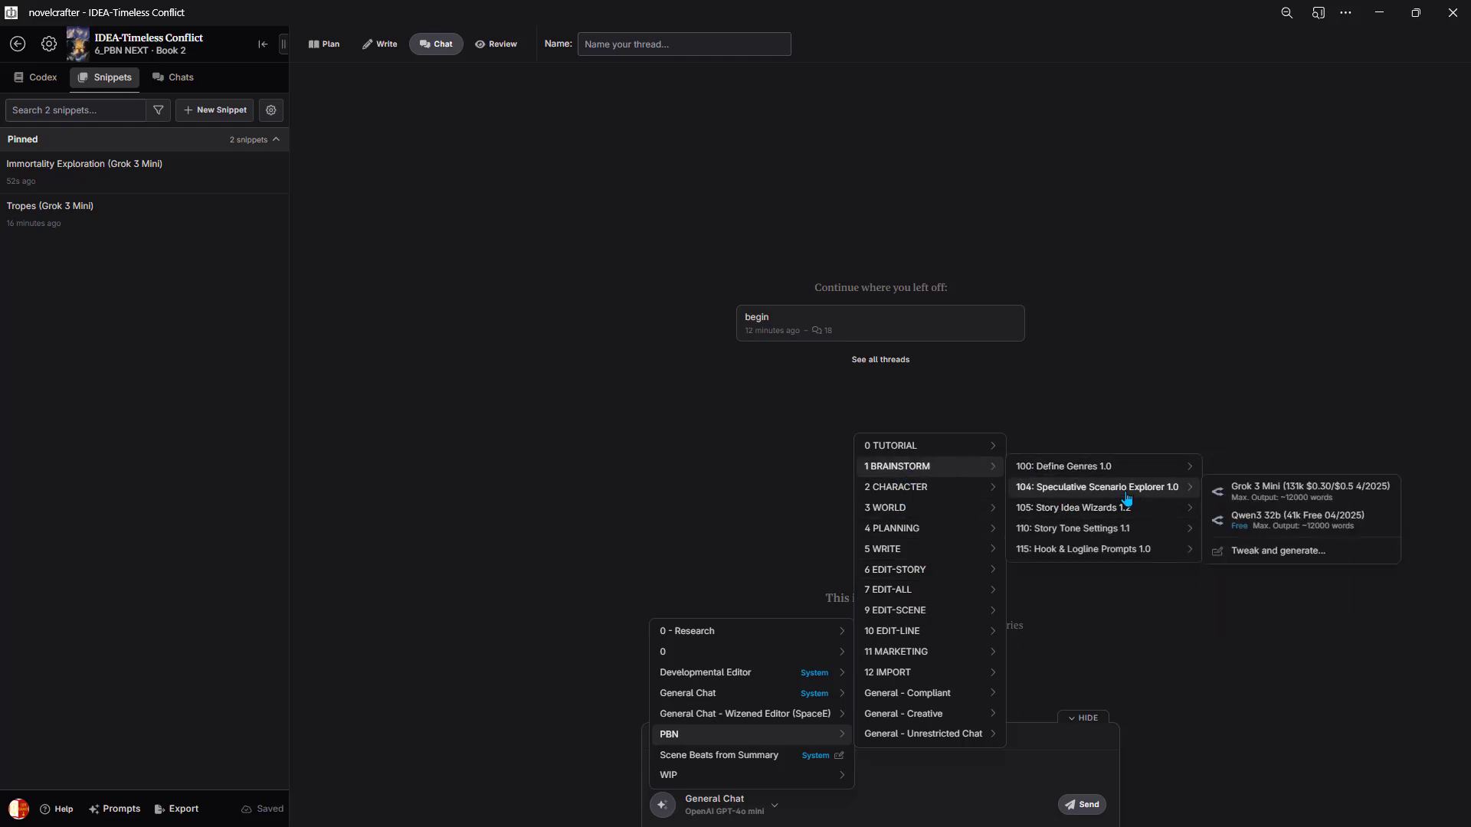
pyautogui.moveTo(1249, 530)
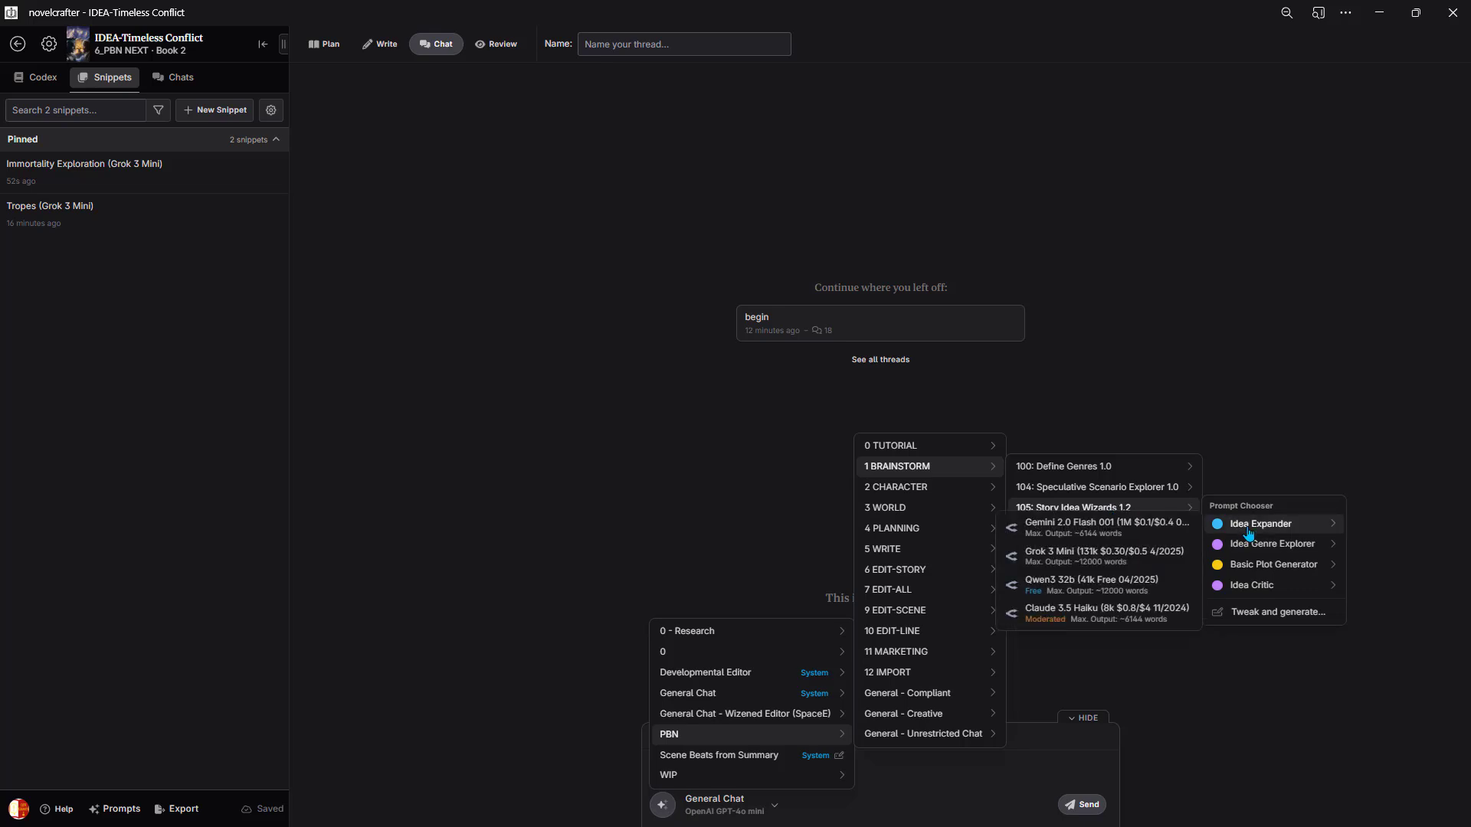
pyautogui.click(1091, 535)
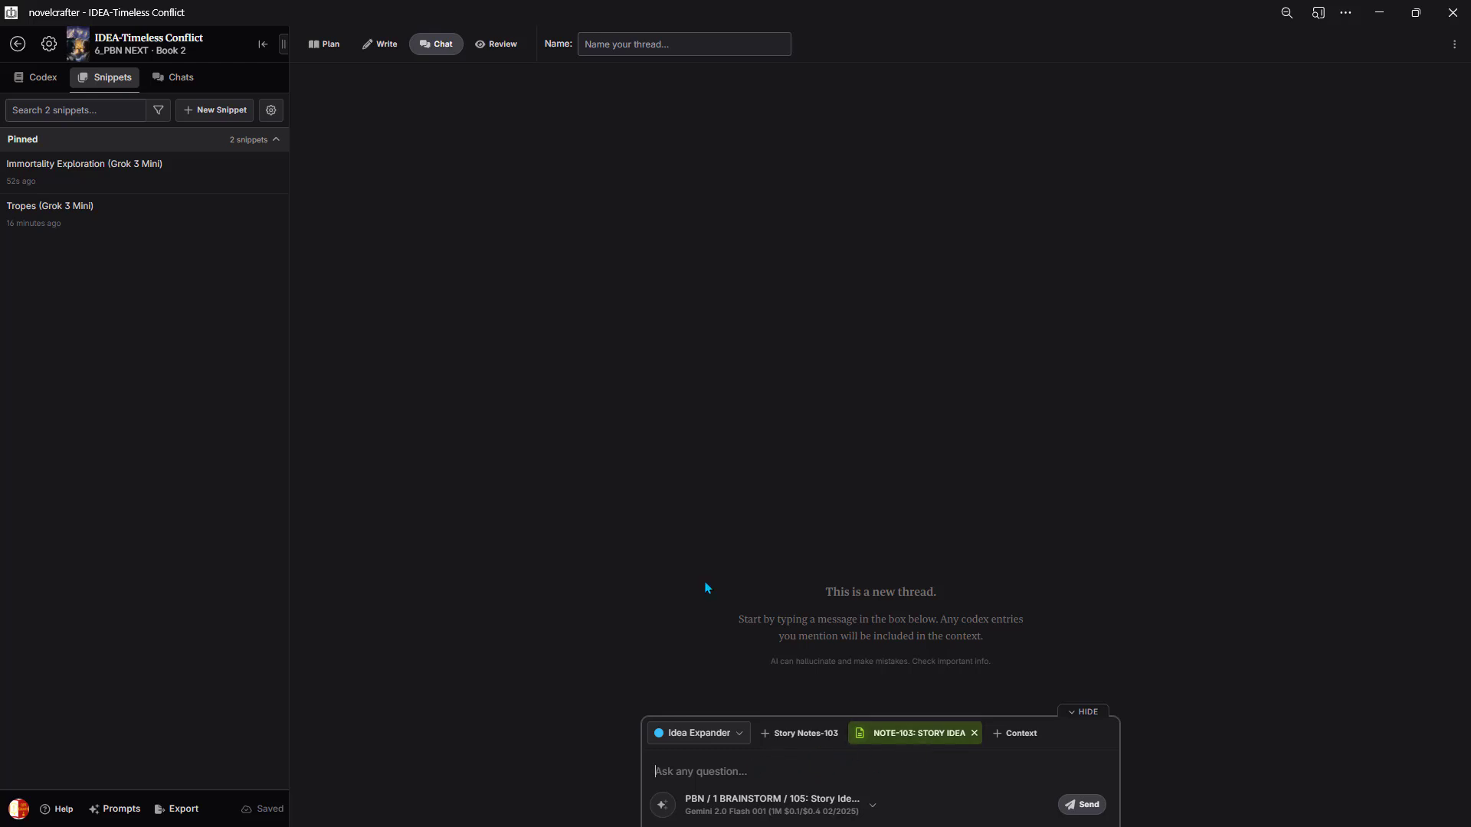
# - Copy the SciFi Survival Adventure description from NOTE-103c: STORY IDEA into the empty description of NOTE-103: STORY IDEA
pyautogui.click(53, 87)
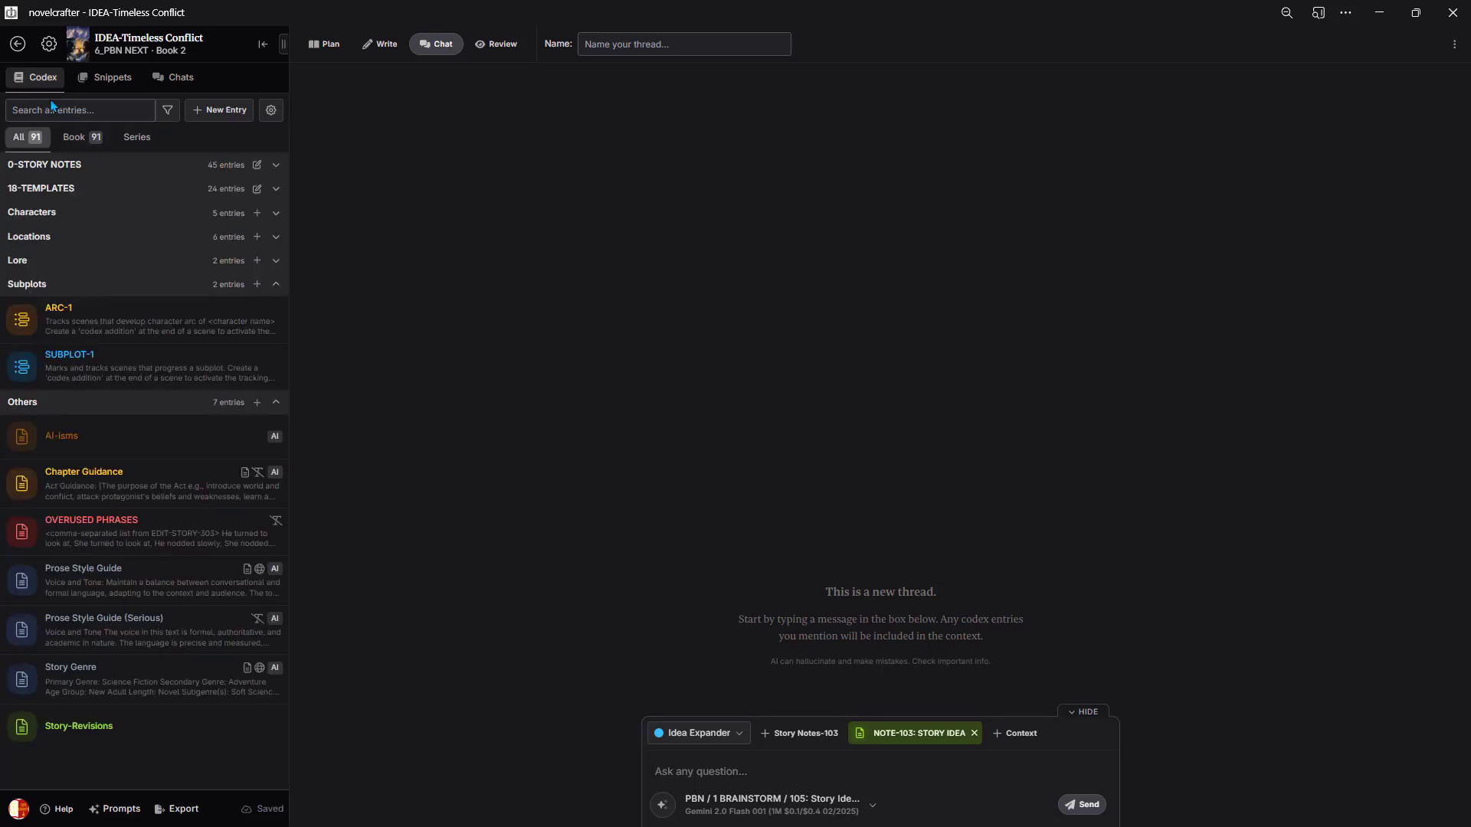
pyautogui.click(55, 167)
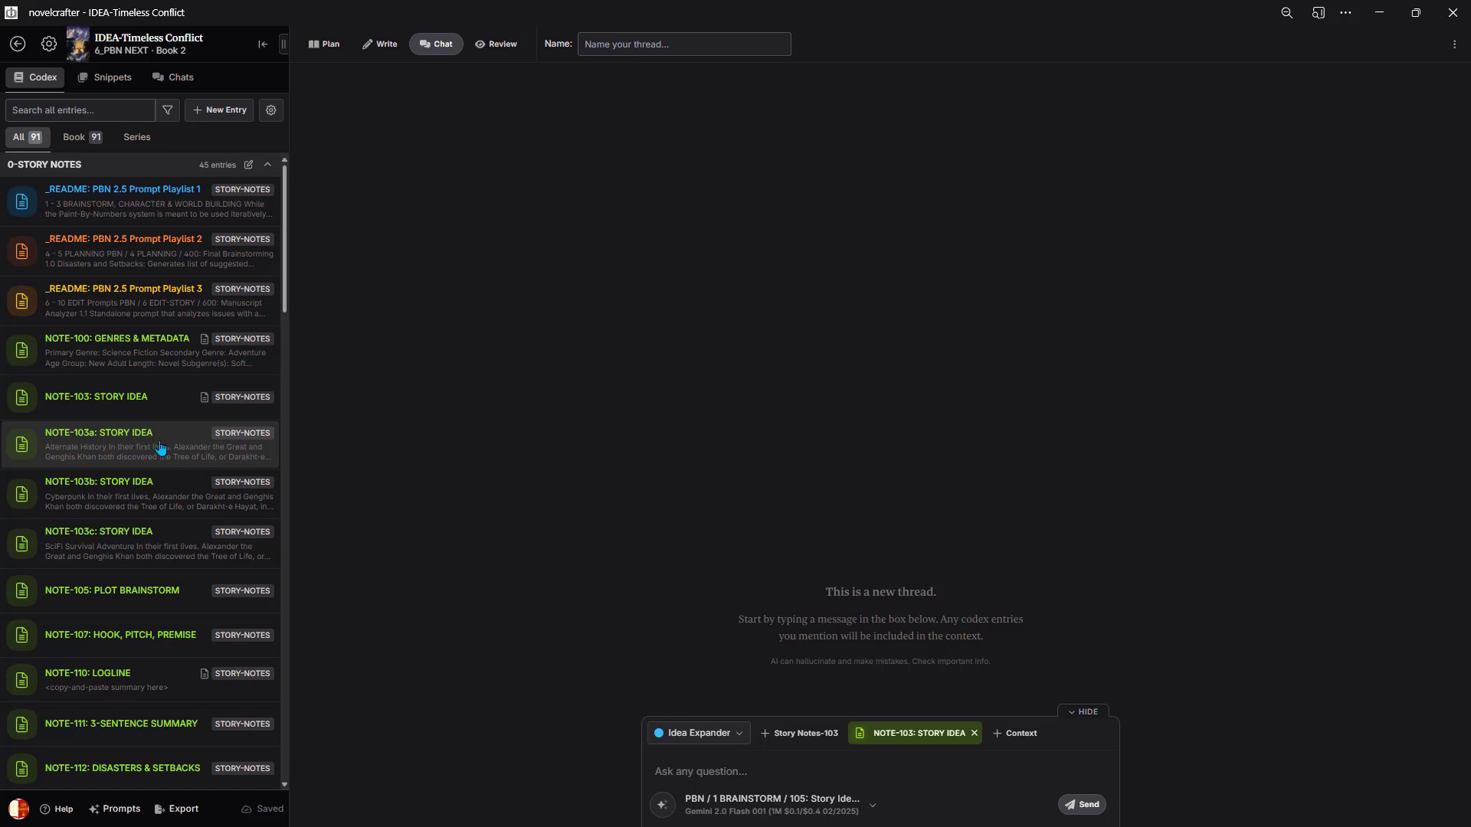
pyautogui.click(150, 534)
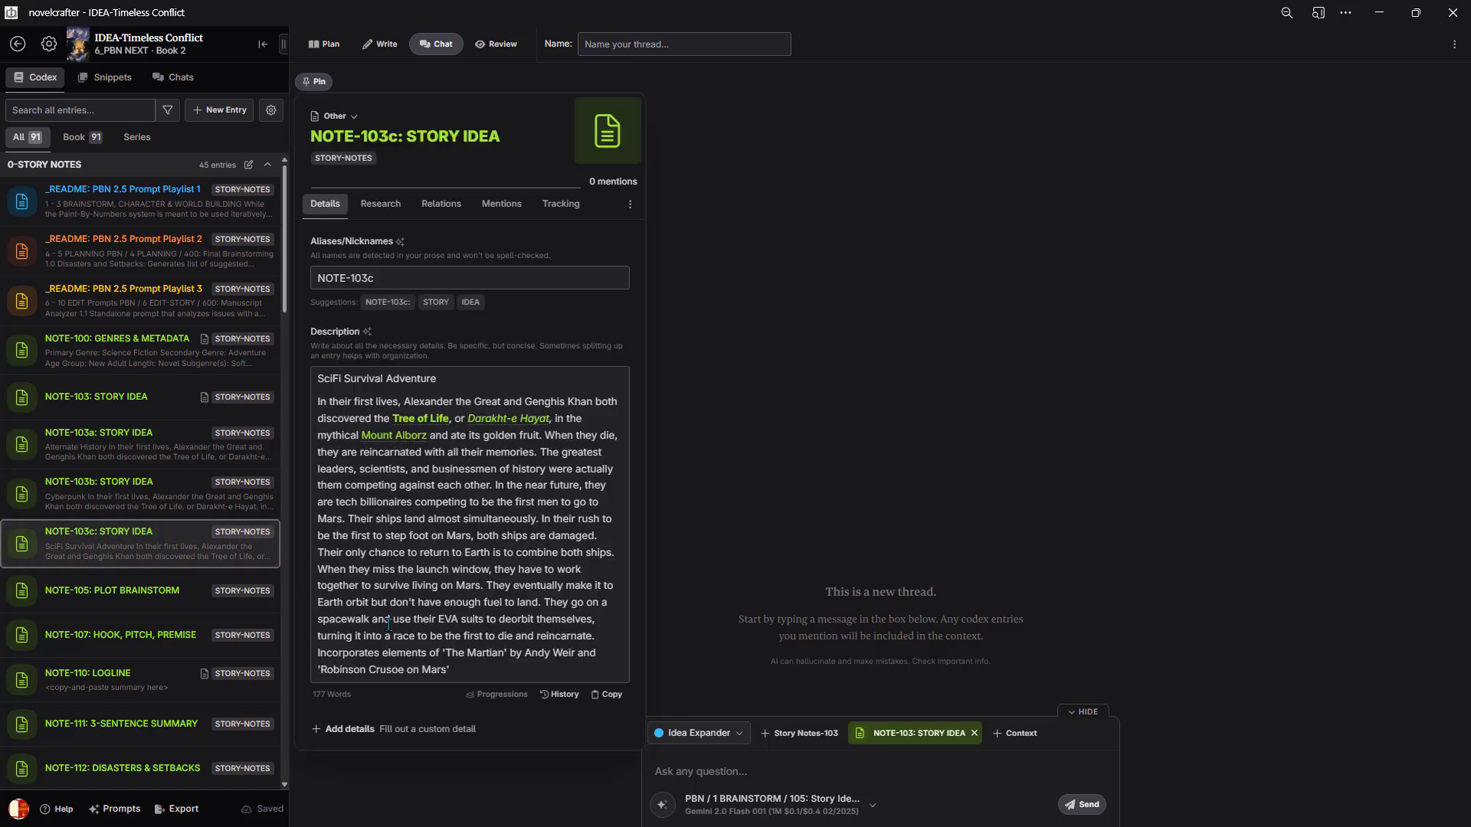
pyautogui.click(600, 696)
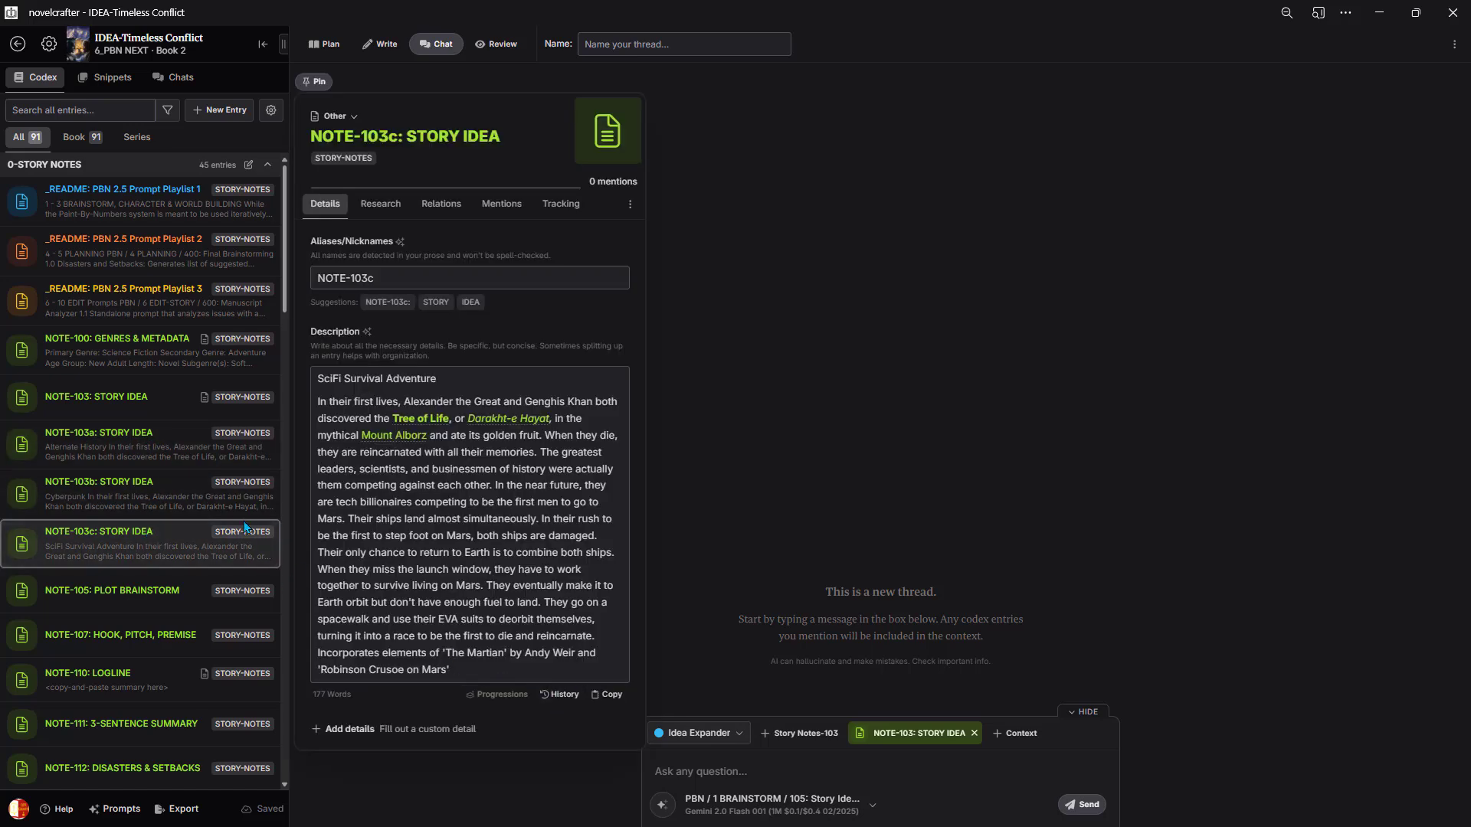
pyautogui.click(120, 410)
pyautogui.click(366, 399)
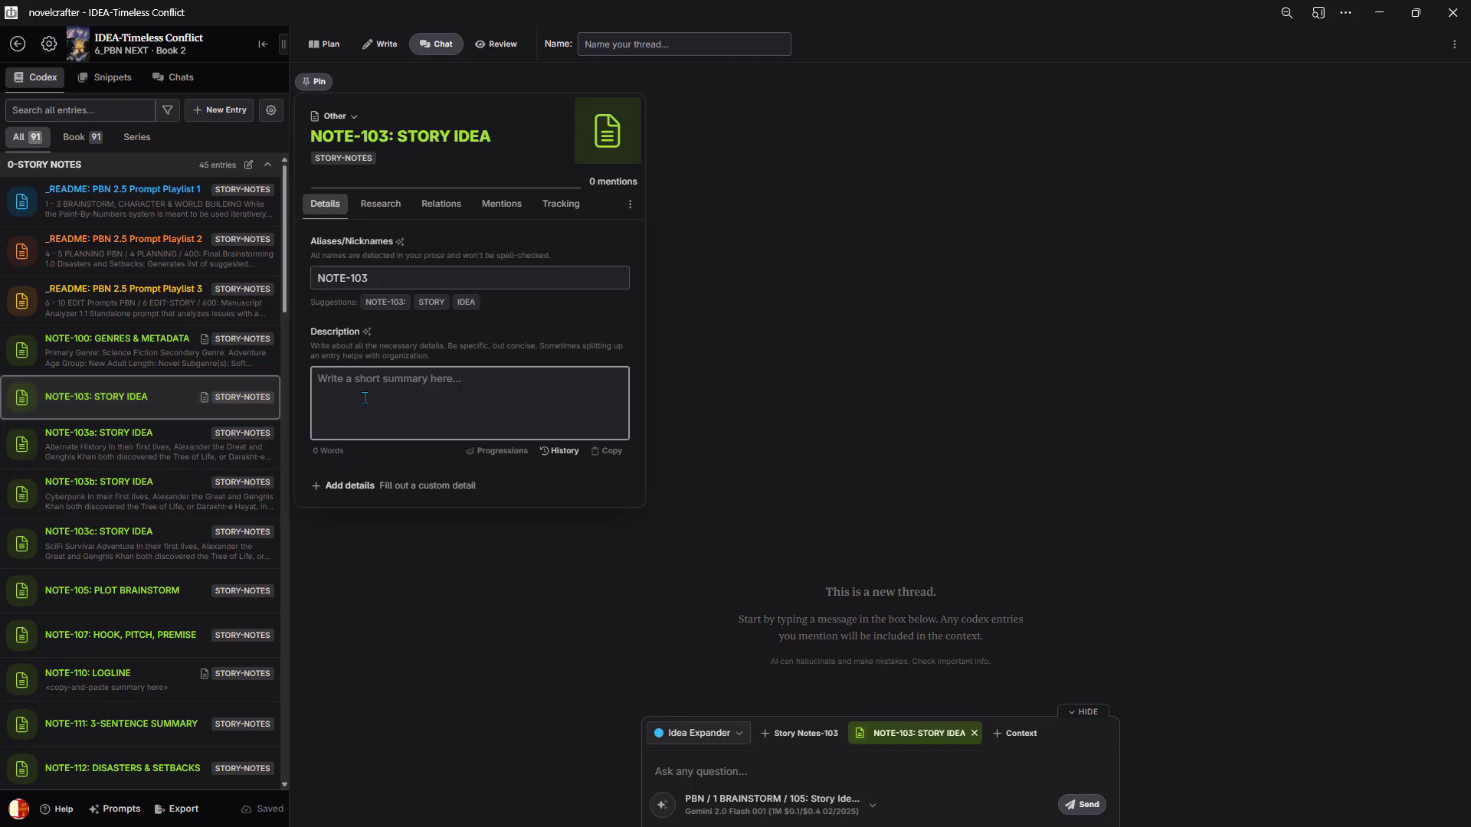
pyautogui.hotkey('ctrl', 'v')
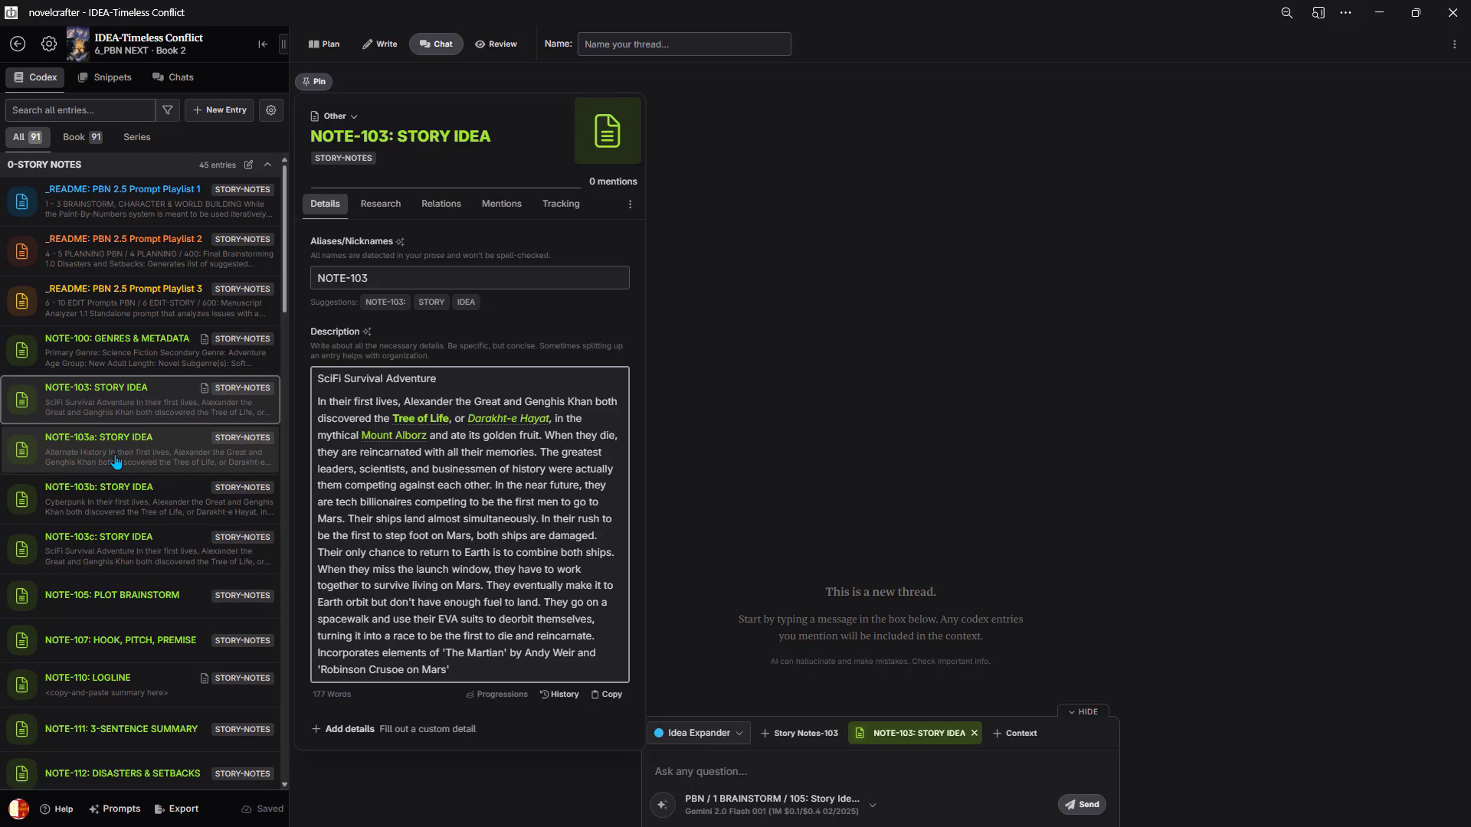
# - Close the note and send "begin" to the Idea Expander with NOTE-103: STORY IDEA as context
pyautogui.click(764, 415)
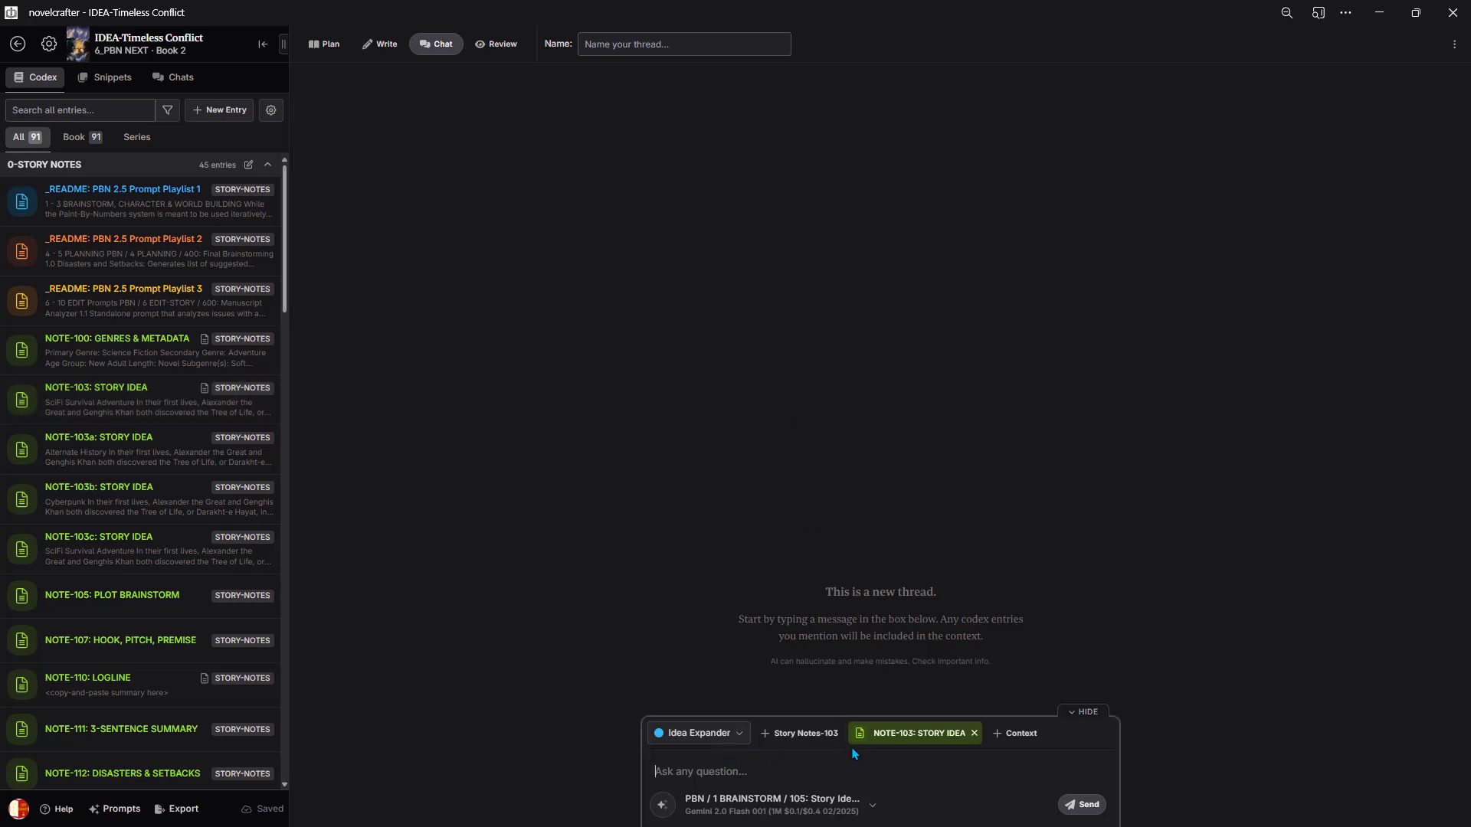
pyautogui.write('begin')
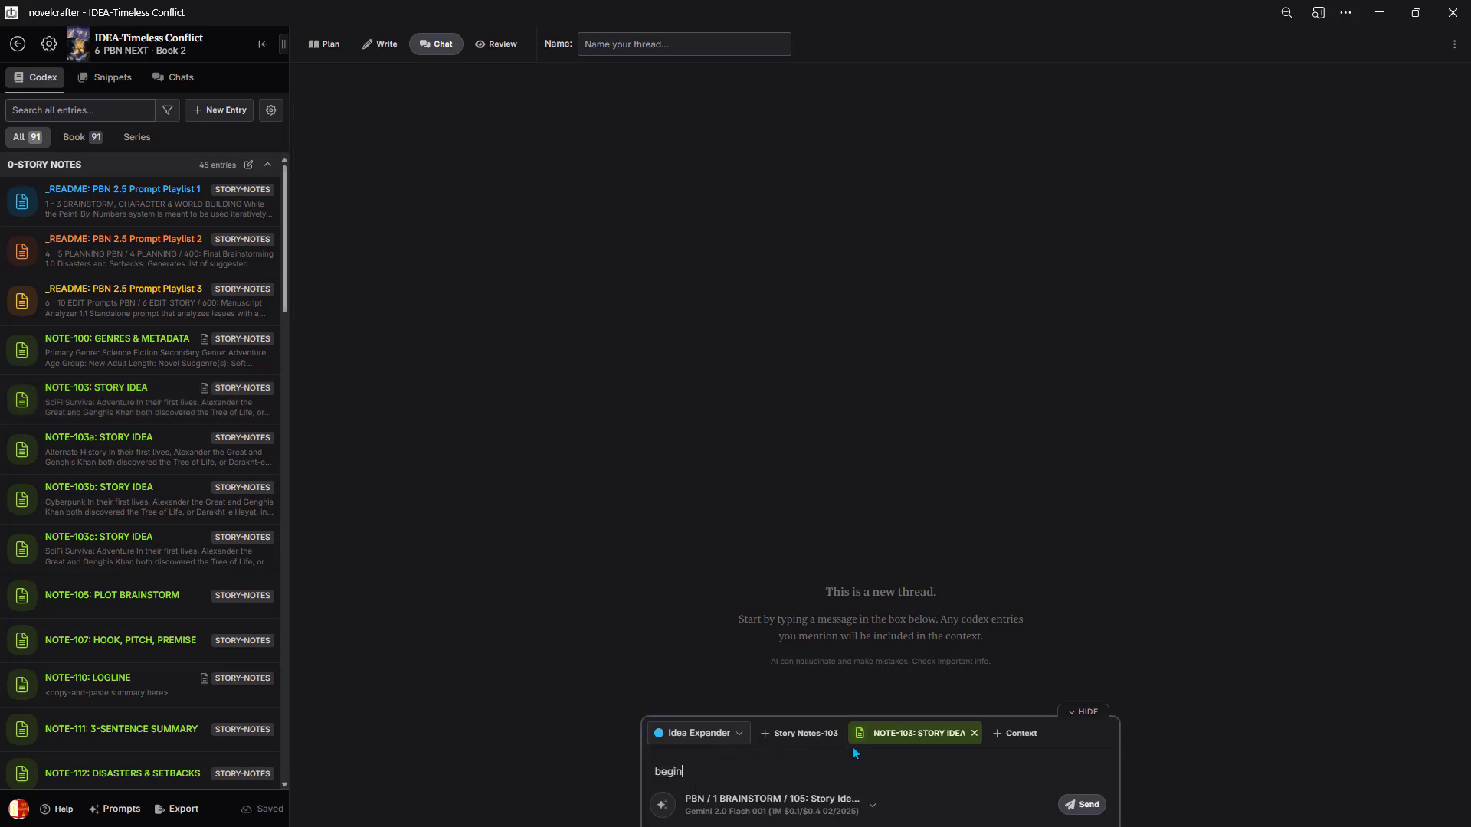
pyautogui.click(1075, 813)
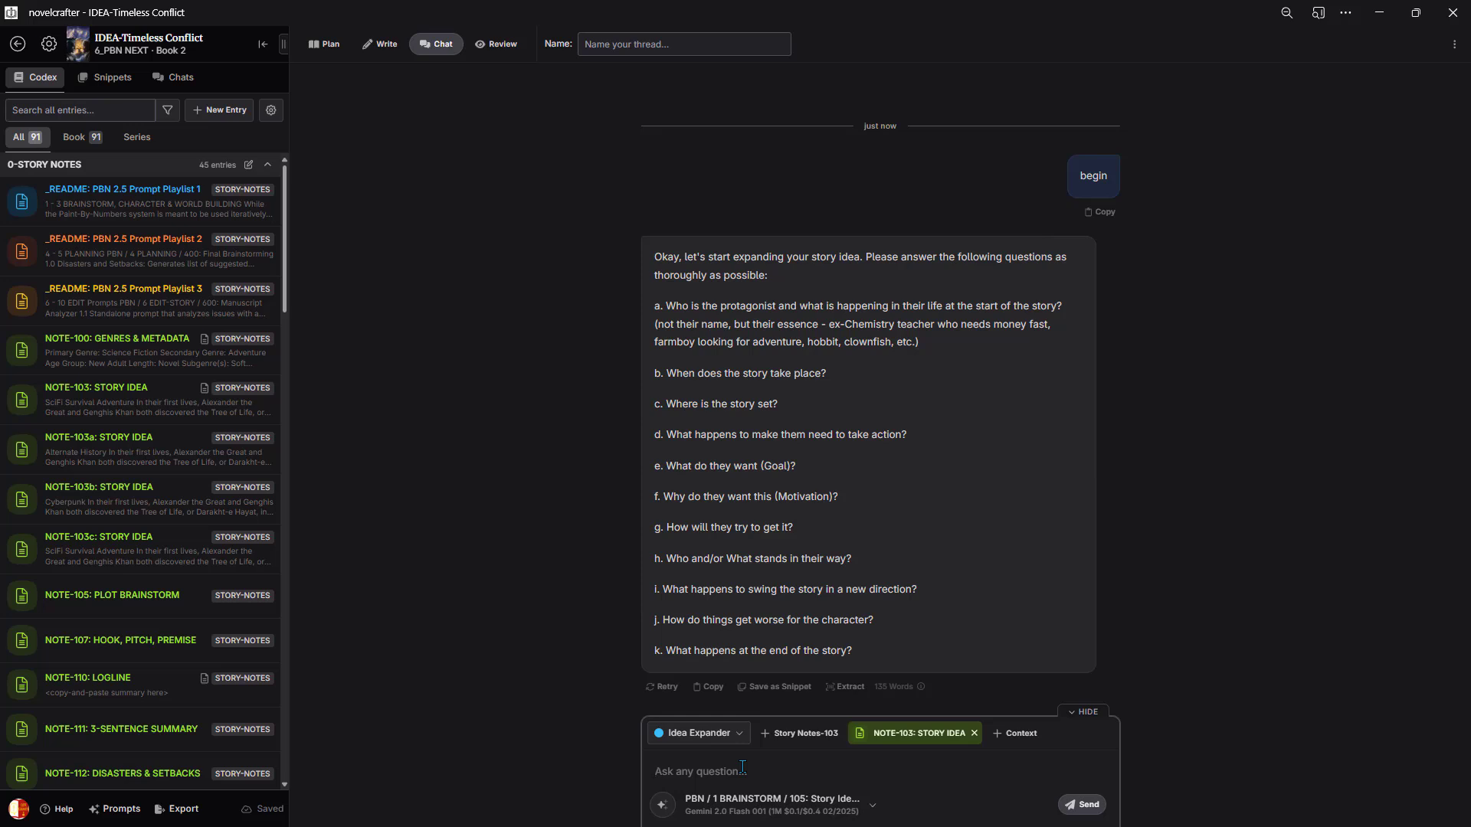
# - Answer the Idea Expander's questions a to k with the story details of the immortals' race to Mars, and send the answers
pyautogui.write('a.')
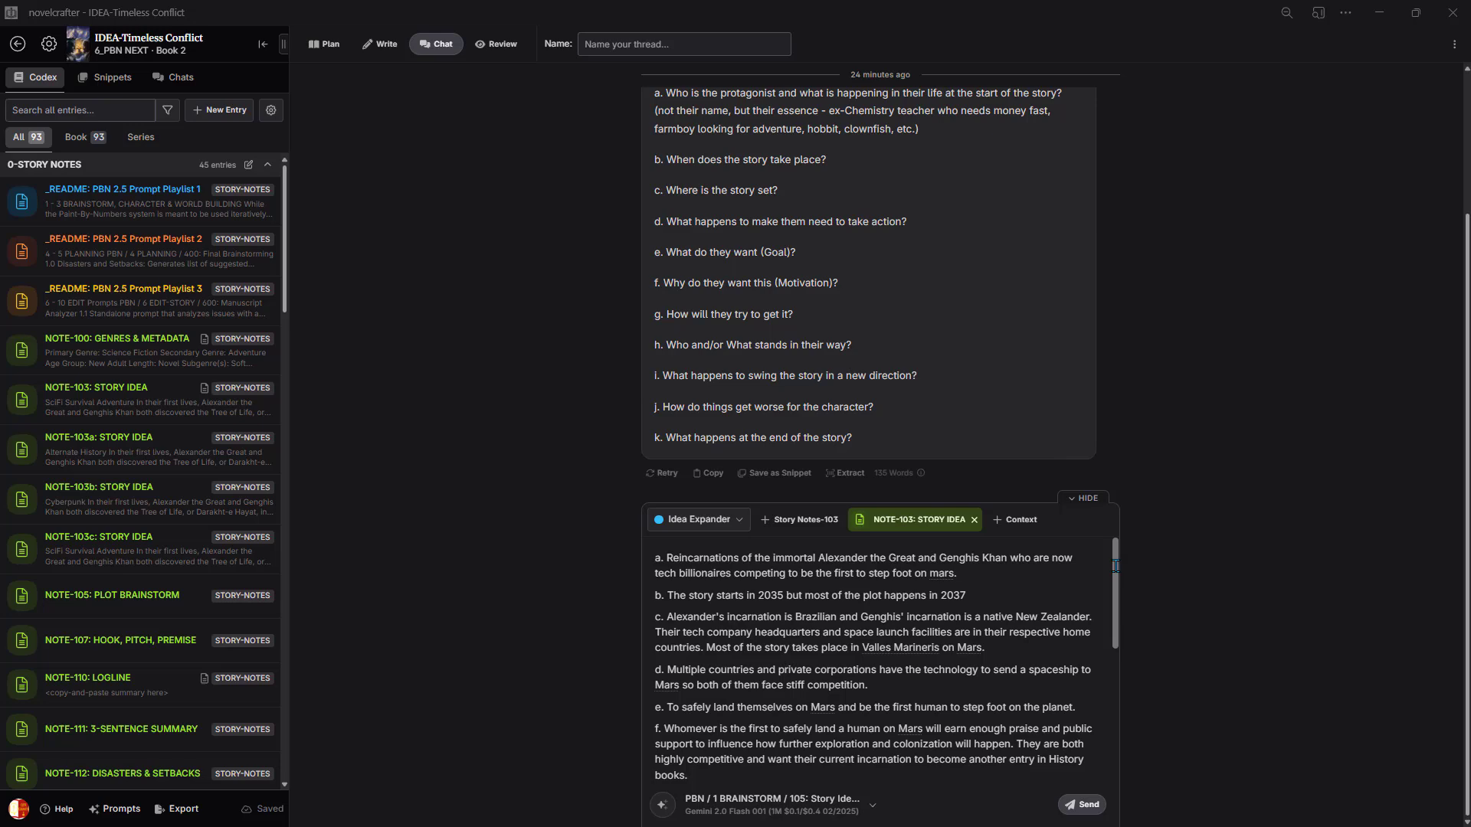
pyautogui.moveTo(1114, 566); pyautogui.dragTo(1113, 721)
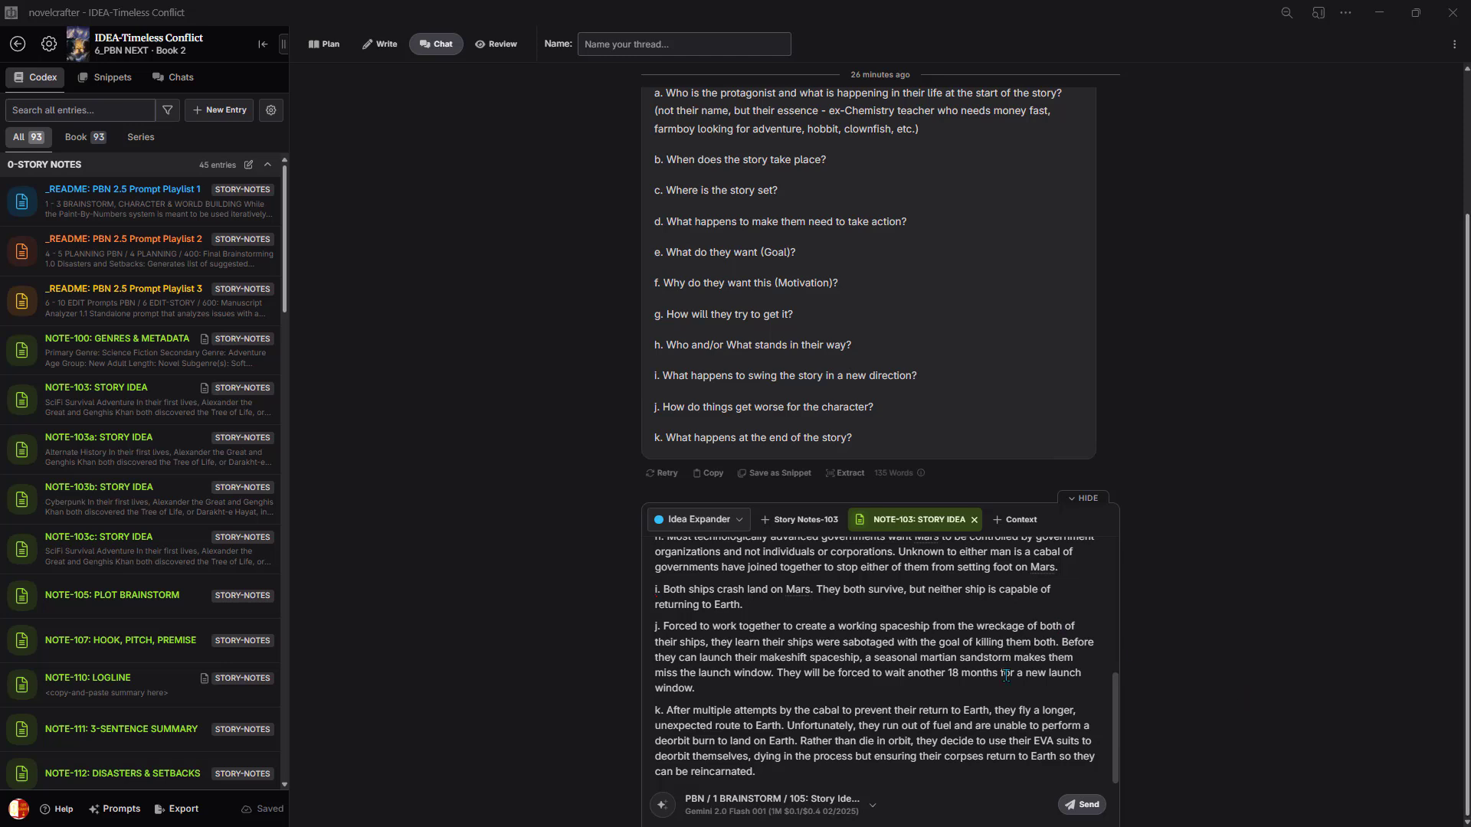
pyautogui.click(1077, 806)
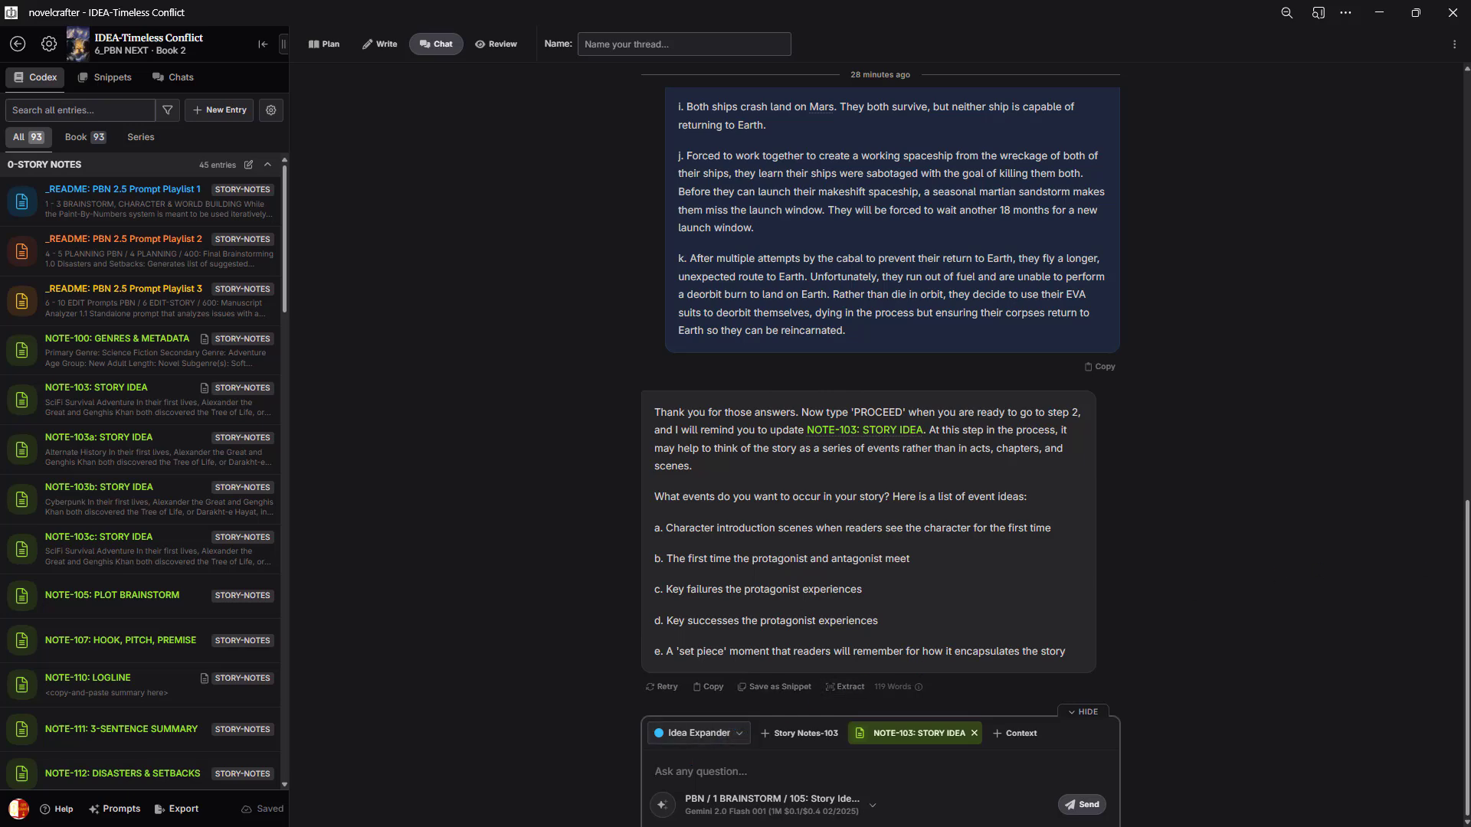
# - Send the prepared story-event answers a to e, and reply "Semi-sweet" as the ending type
pyautogui.hotkey('ctrl', 'v')
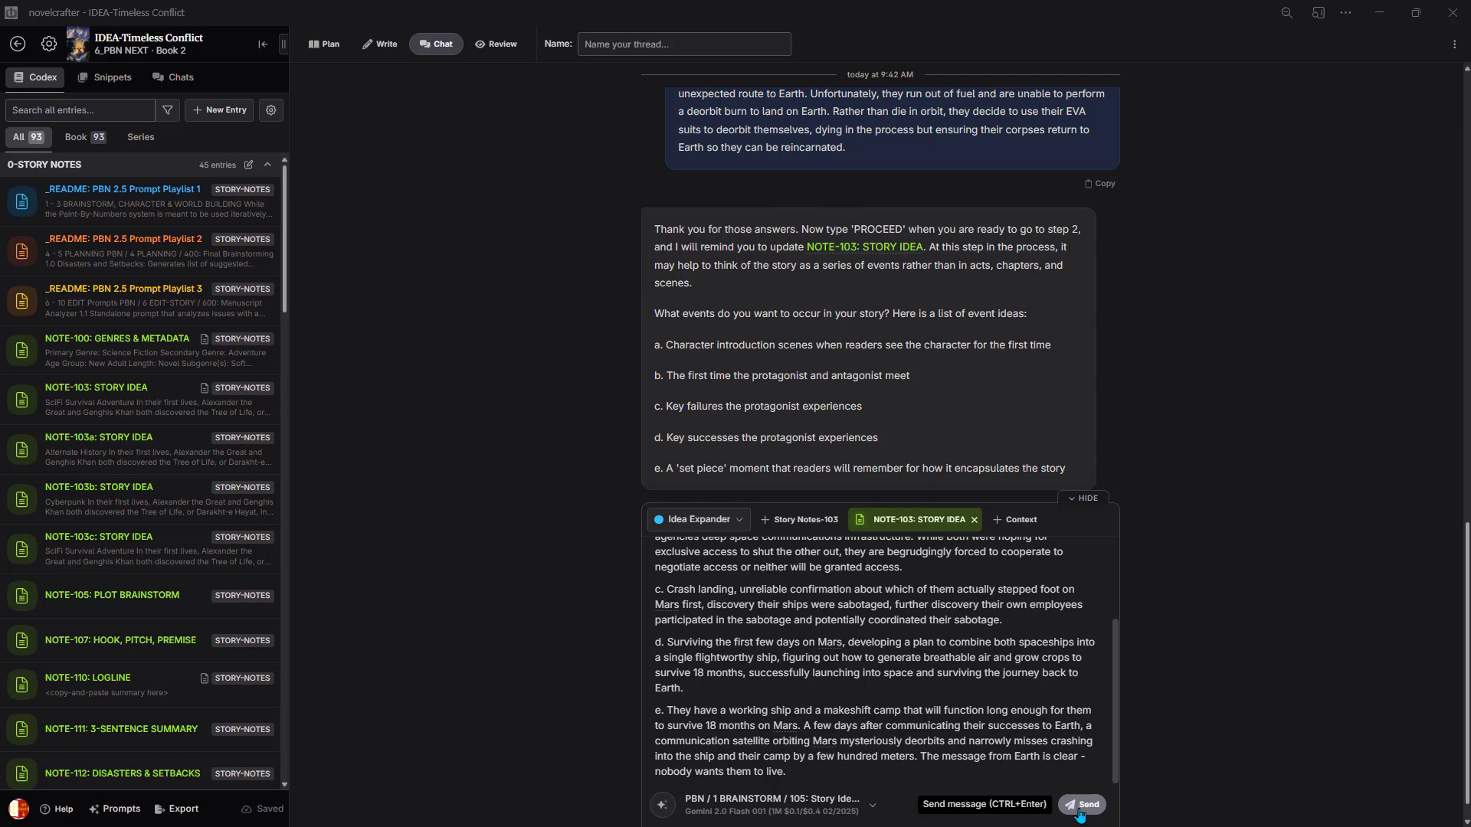
pyautogui.click(1079, 810)
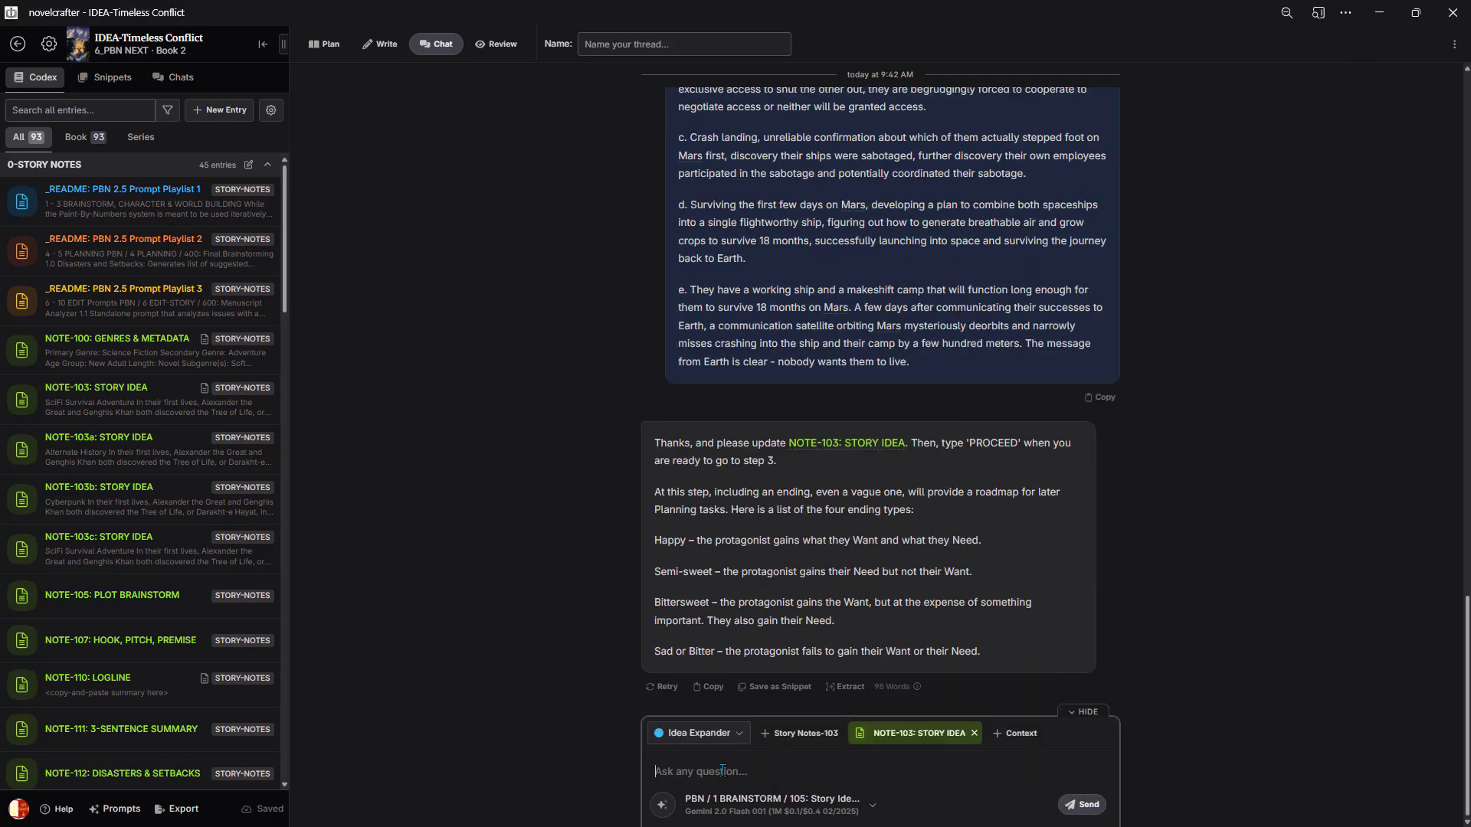
pyautogui.write('Semi-sweet')
pyautogui.press('Return')
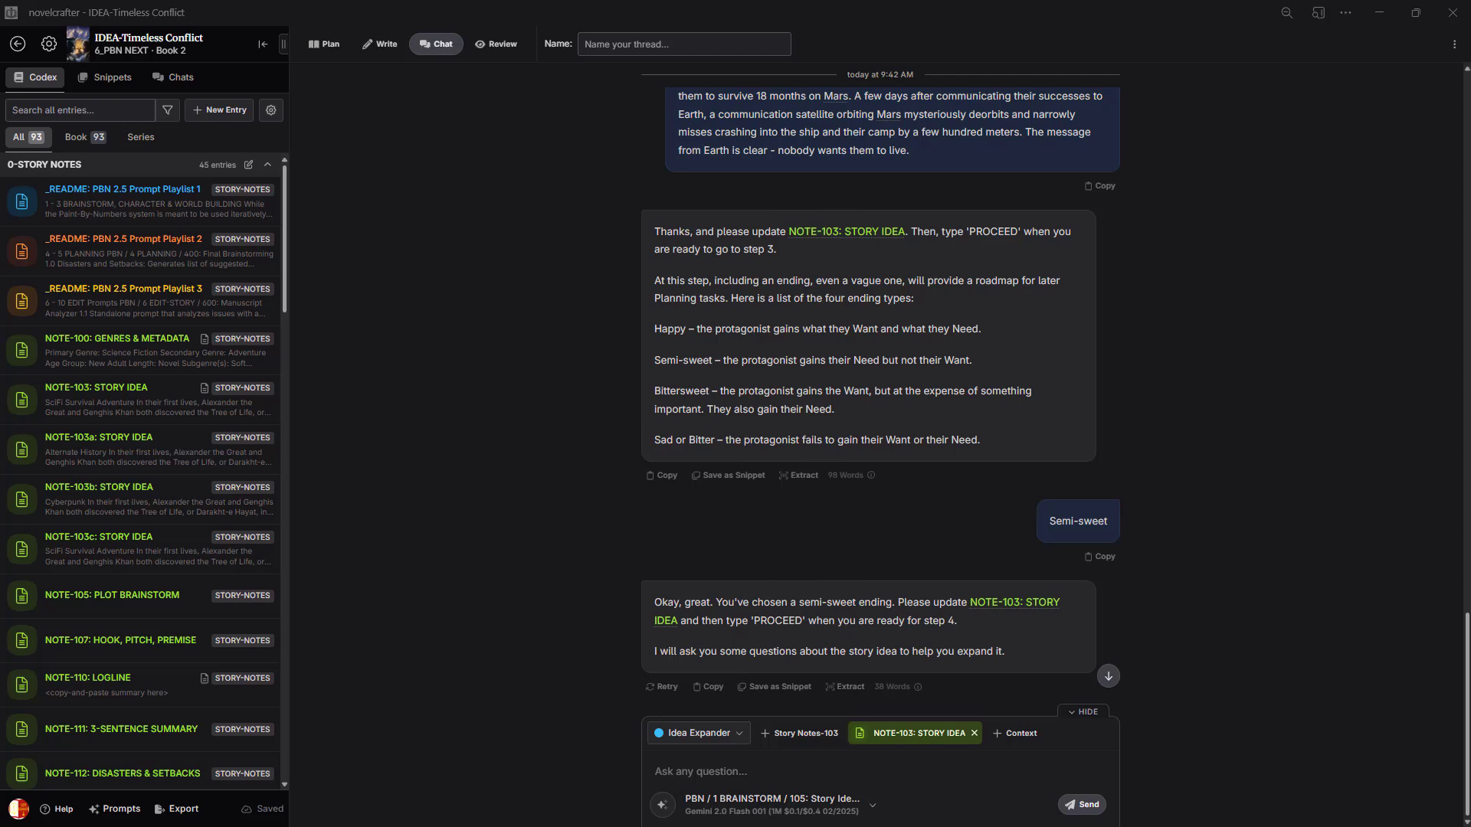
# - Ask for NOTE-103 rewritten with the answers and the semi-sweet ending without continuing to step 4 yet, and reply "PROCEED" to the rewrite
pyautogui.write('Rewrite NOTE-103 to include the answers to the questions and the semi-sweet ending. Do not continue on to step 4 yet.')
pyautogui.press('Return')
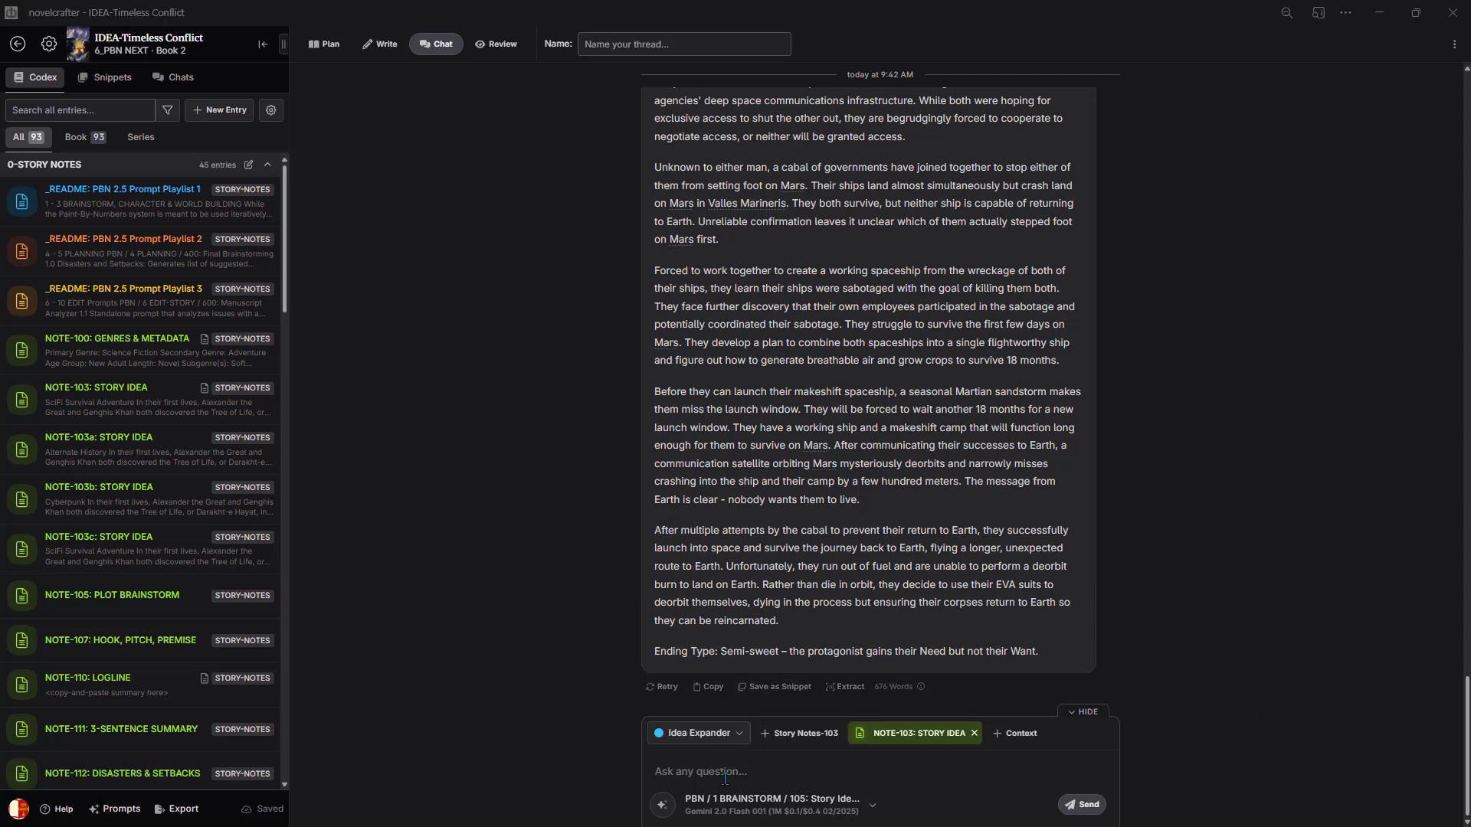
pyautogui.click(822, 774)
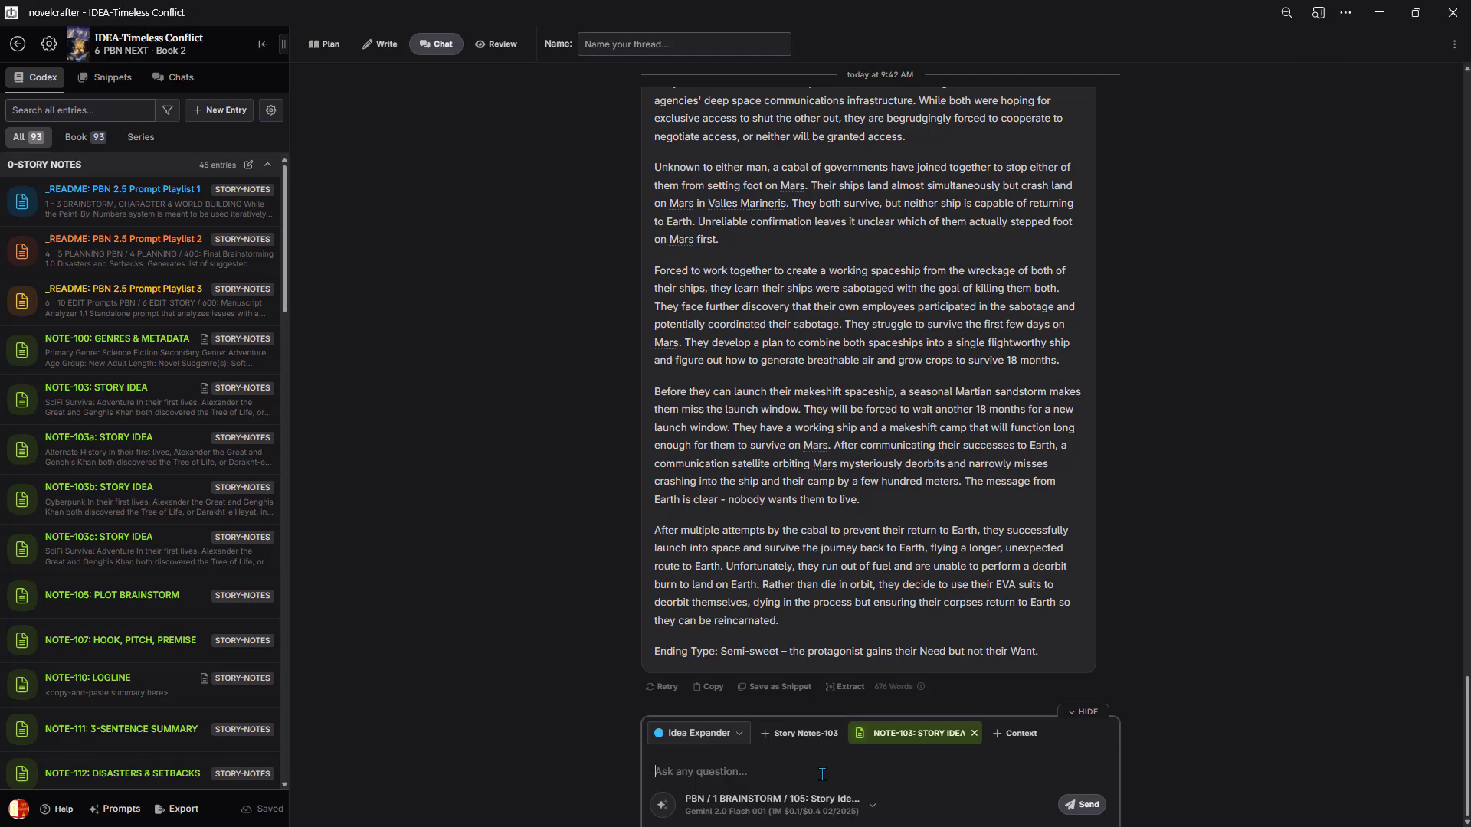
pyautogui.write('PROCEED')
pyautogui.press('Return')
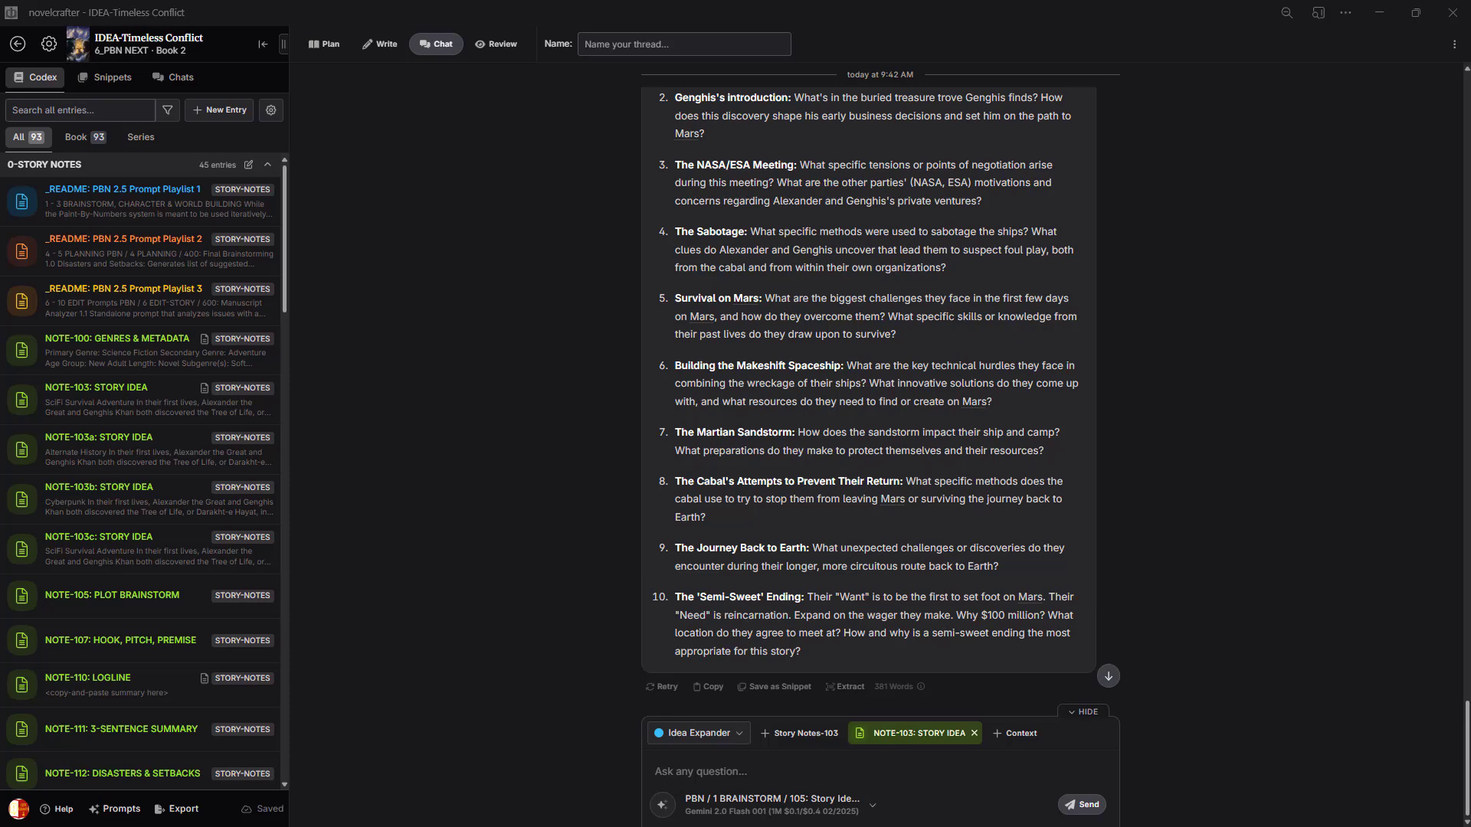
# - Send the prepared answers to the ten expansion questions, and reply "PROCEED" to get the three-act rewrite and once more to finish the Idea Expander
pyautogui.hotkey('ctrl', 'v')
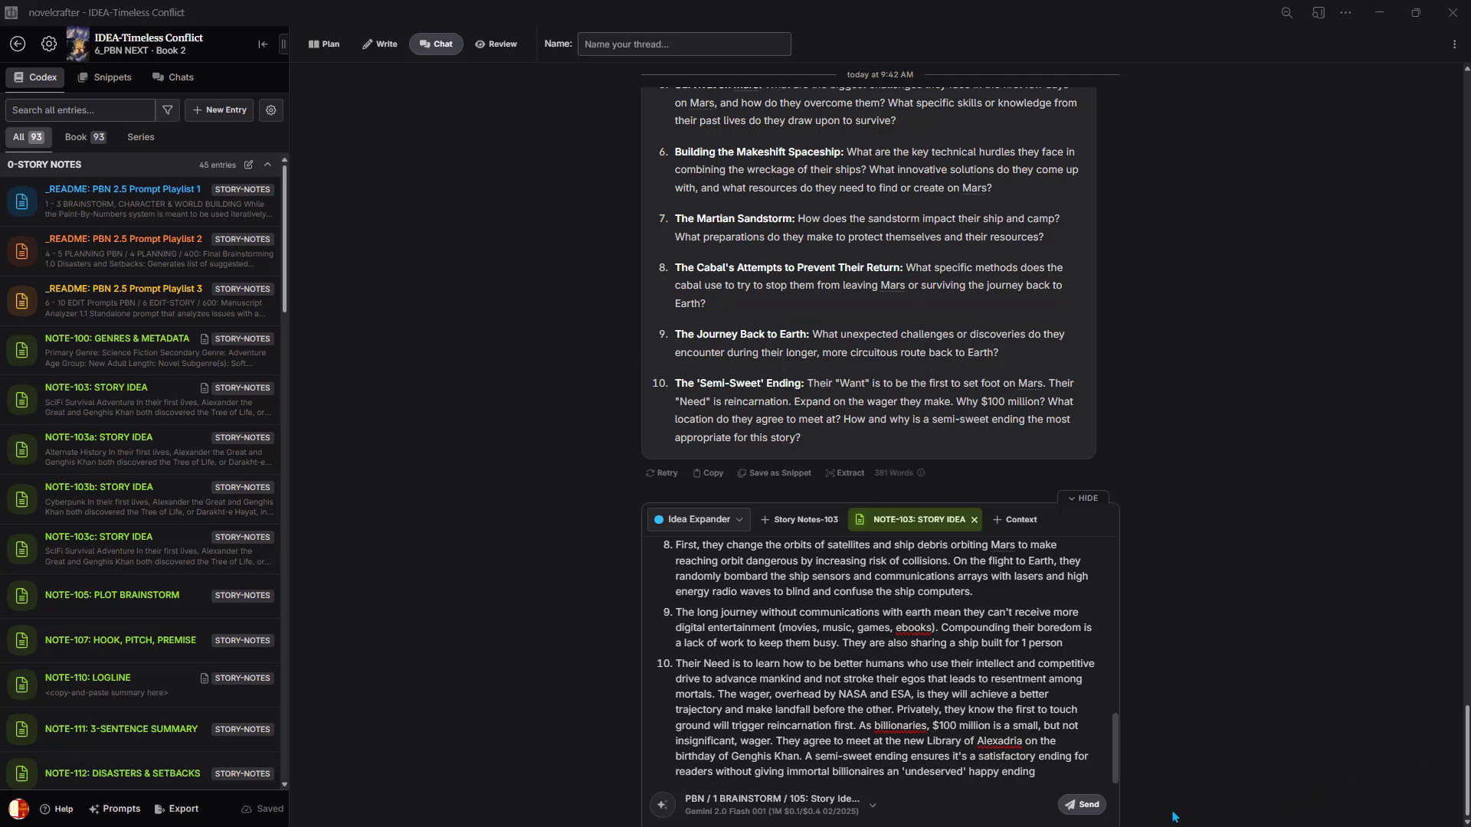
pyautogui.click(1081, 815)
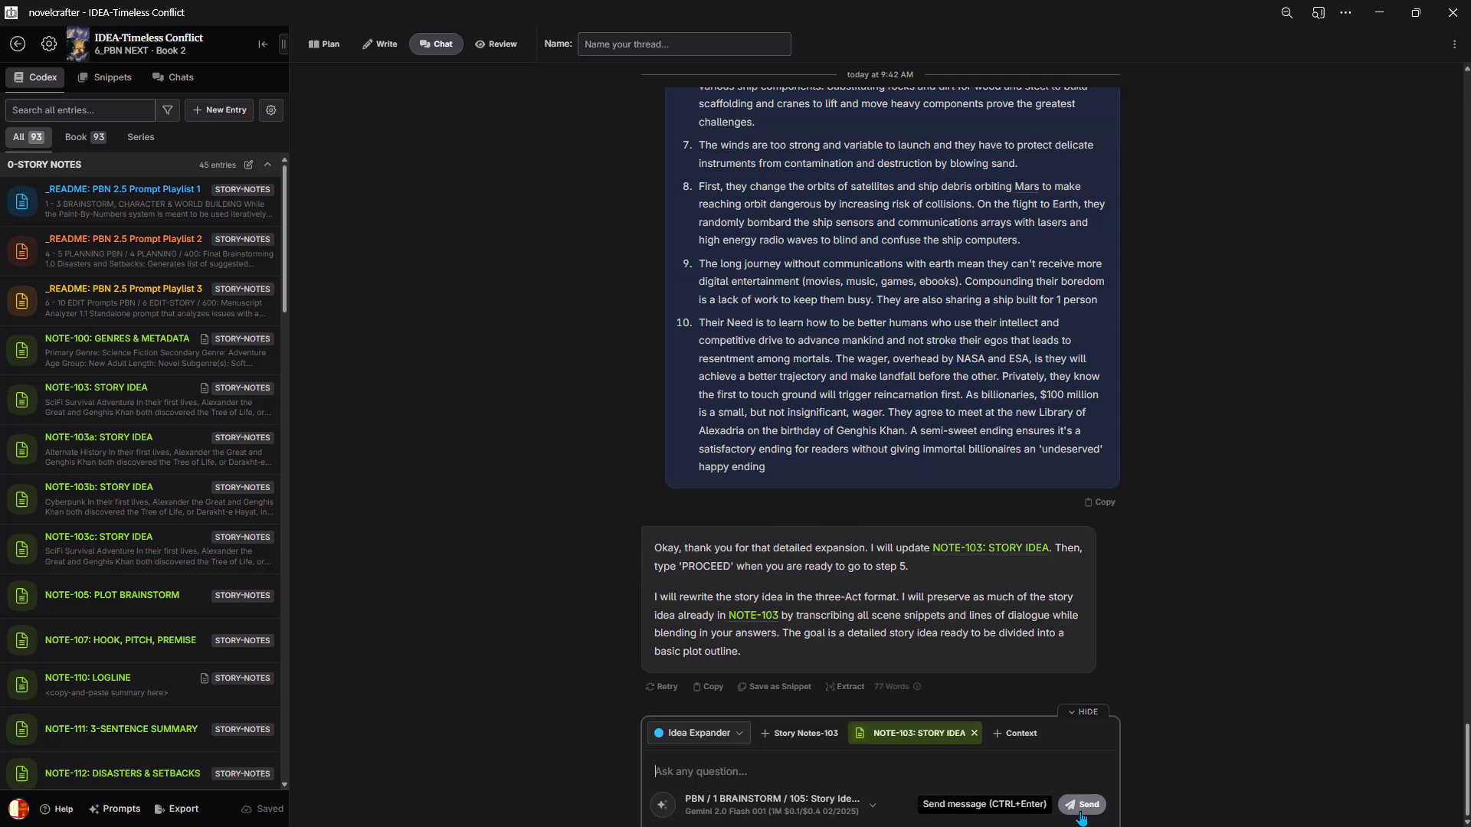
pyautogui.write('PROCEED')
pyautogui.click(1081, 817)
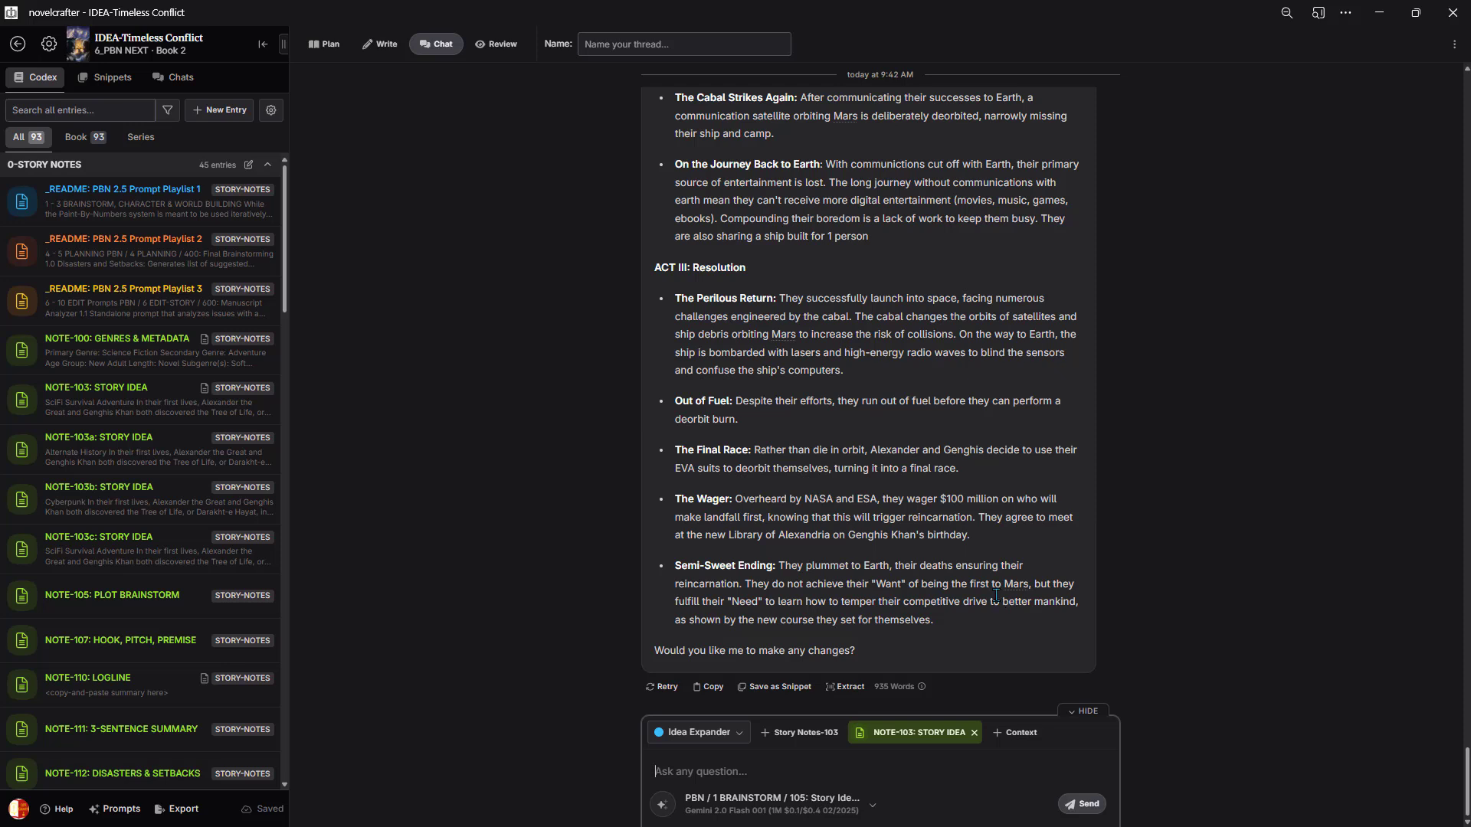
pyautogui.write('PROCEED')
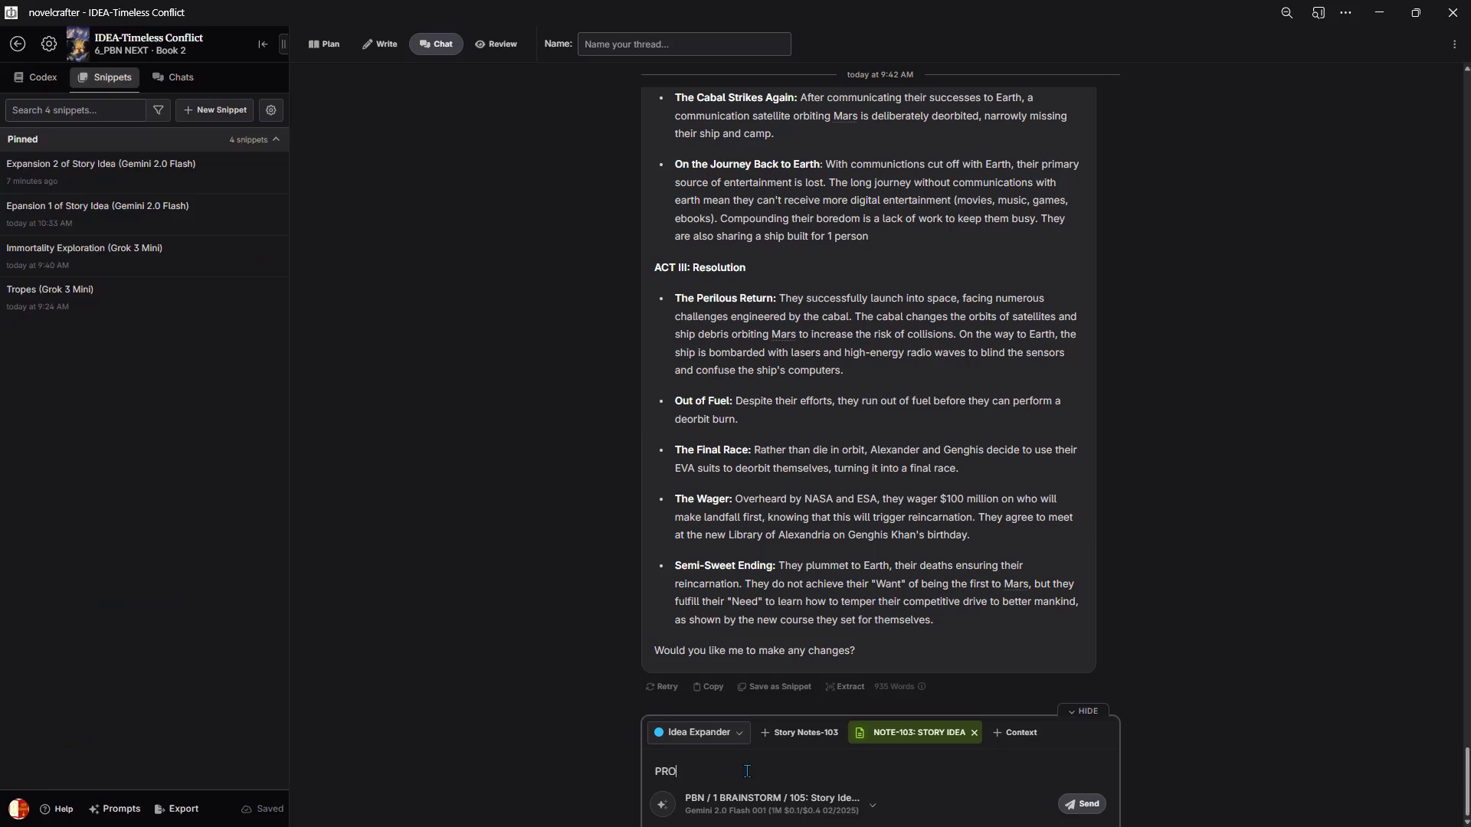
pyautogui.click(1082, 804)
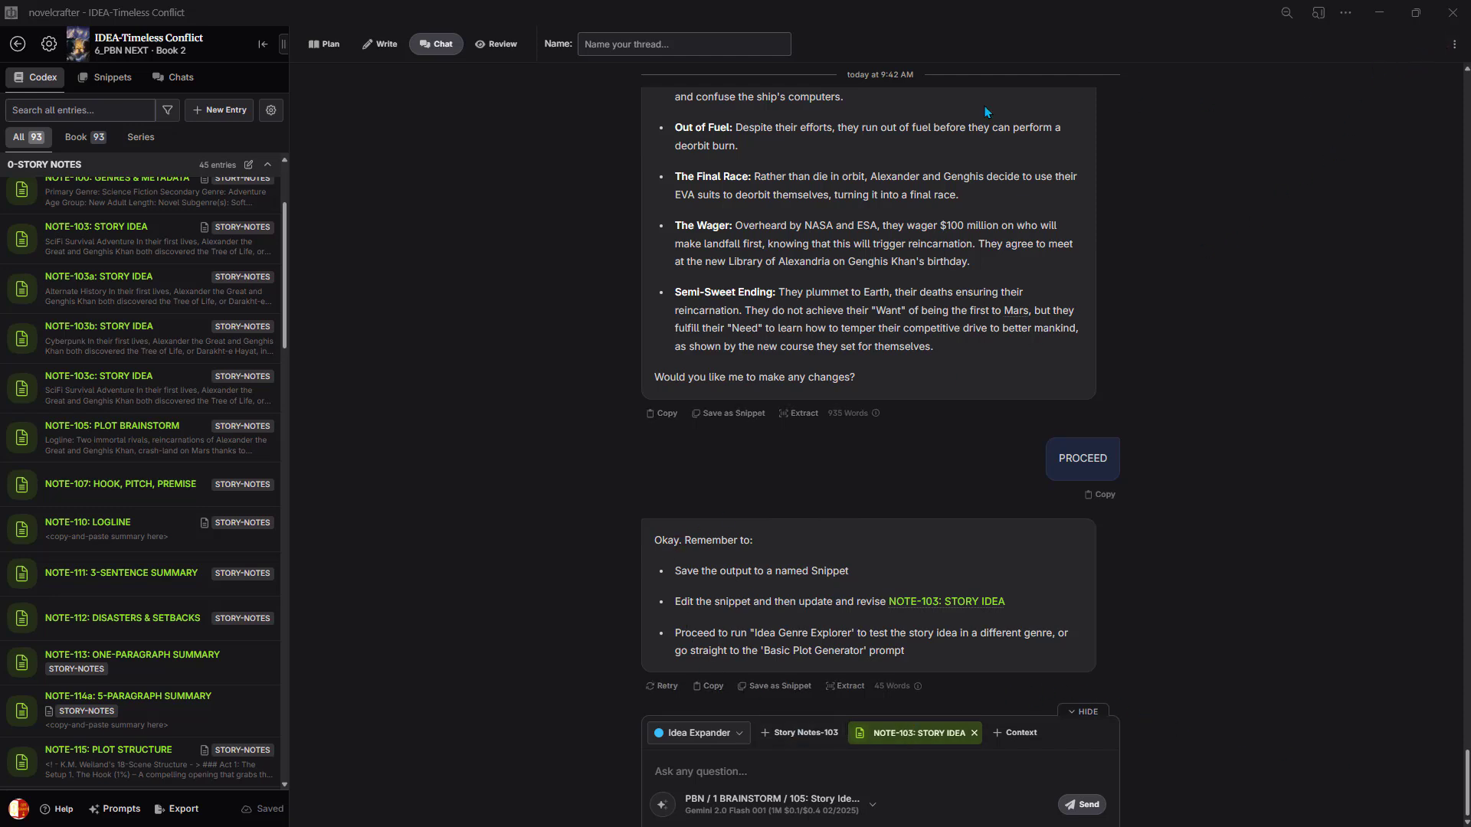
# - Start a new chat with PBN prompt 105: Story Idea Wizards 1.2, using Idea Genre Explorer on Claude 3.5 Haiku
pyautogui.click(434, 46)
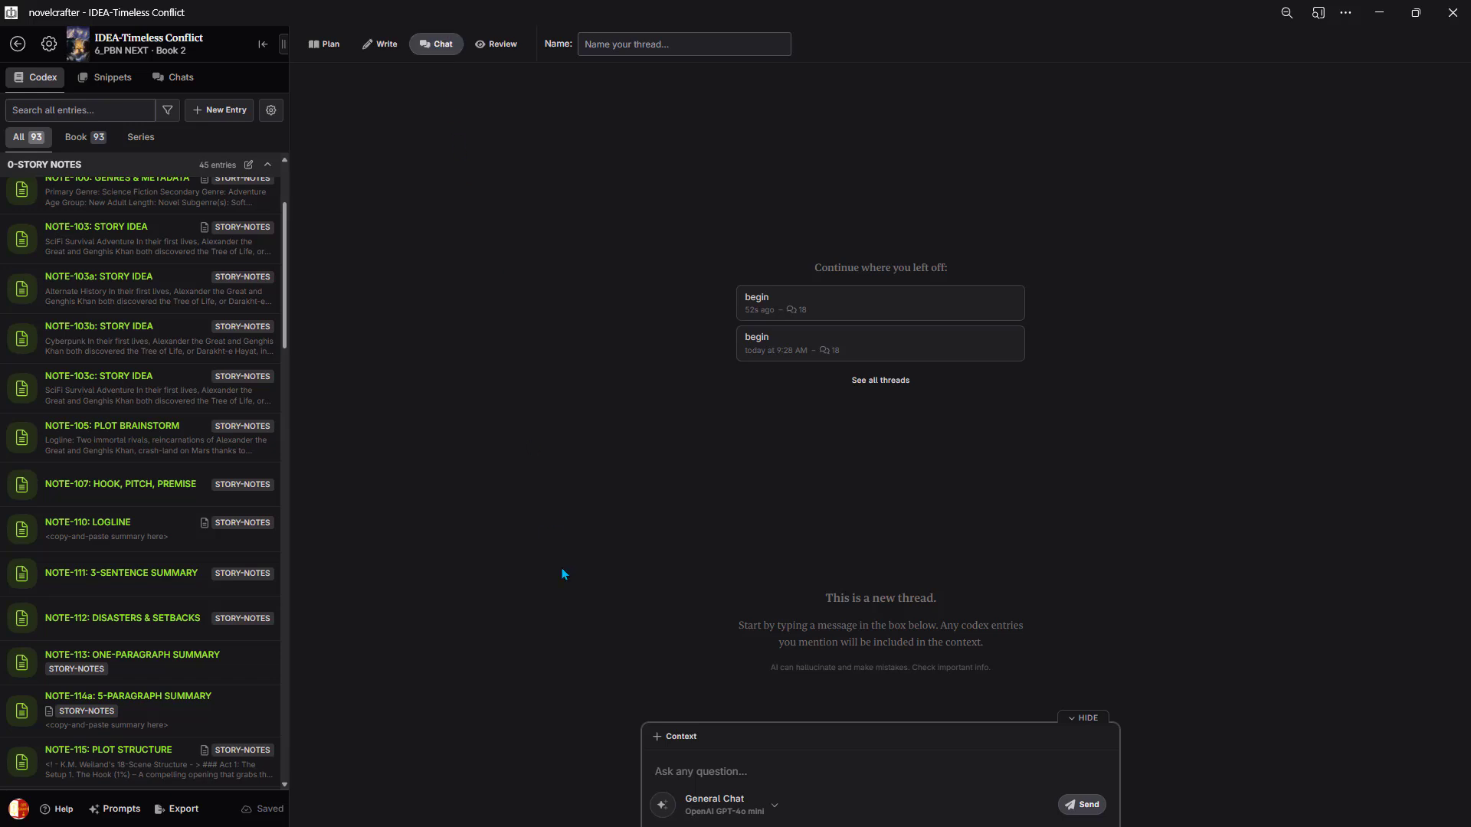
pyautogui.click(663, 805)
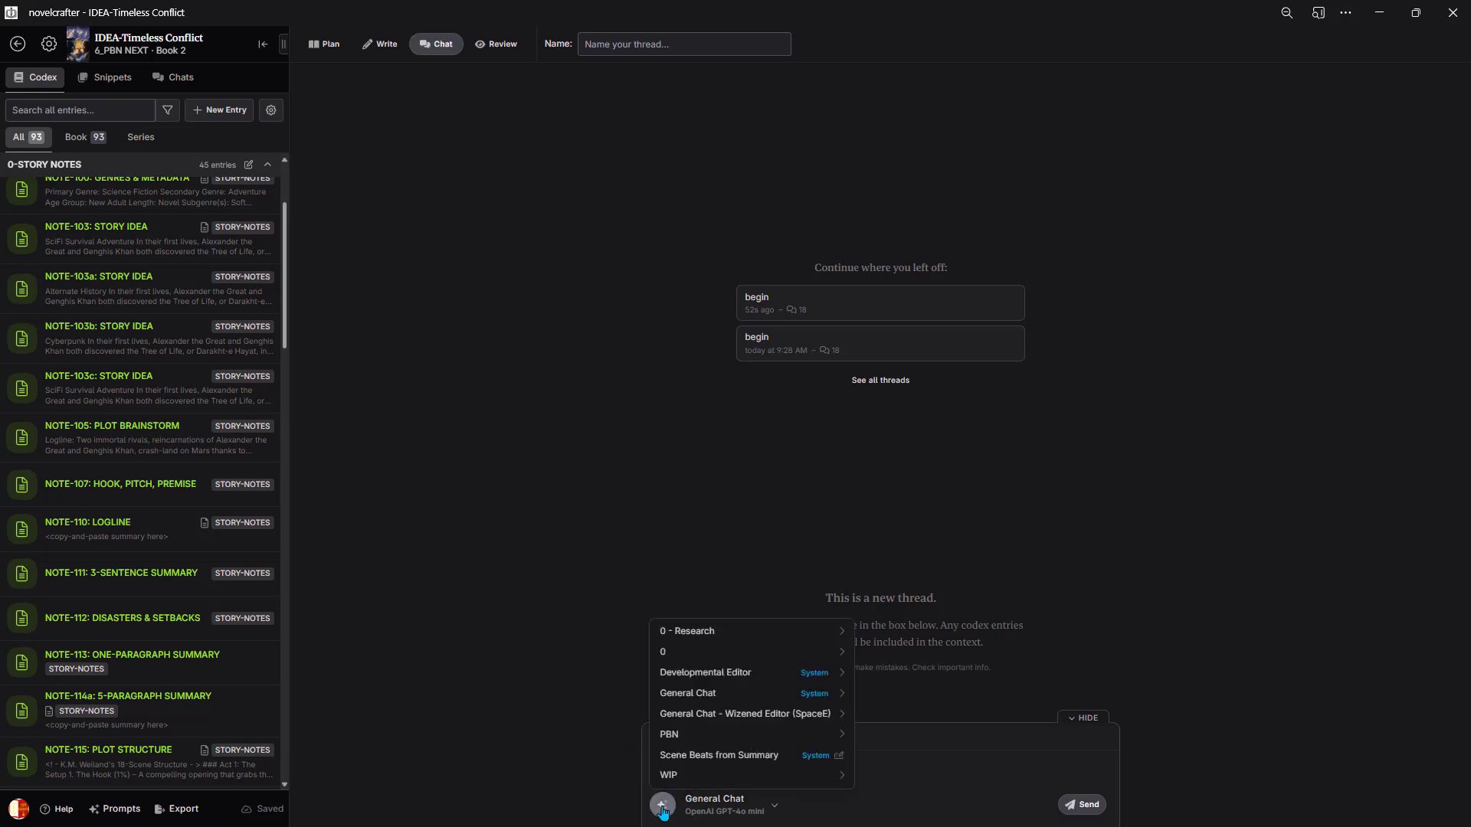
pyautogui.moveTo(670, 742)
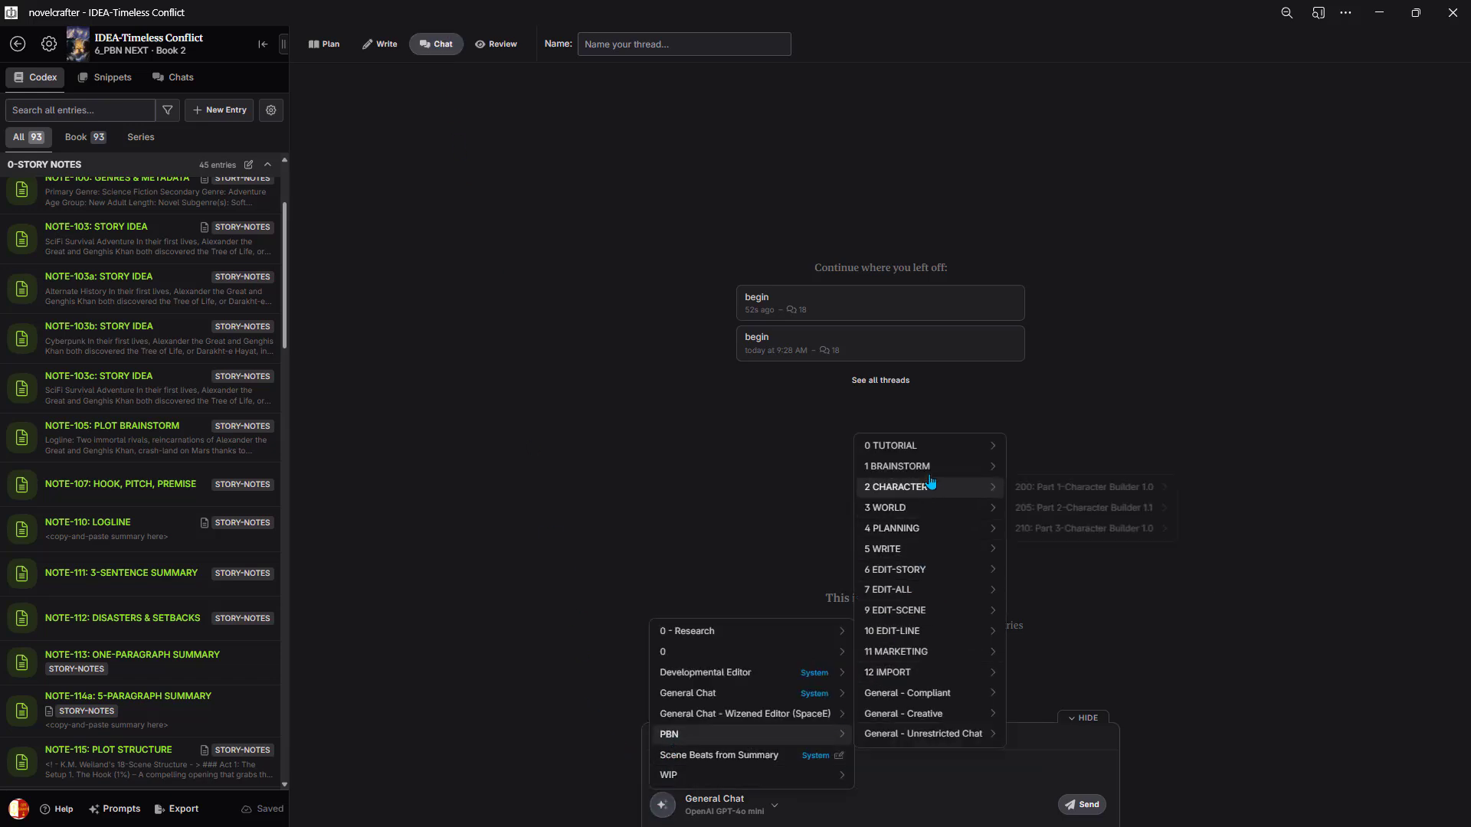
pyautogui.moveTo(930, 469)
pyautogui.moveTo(1067, 509)
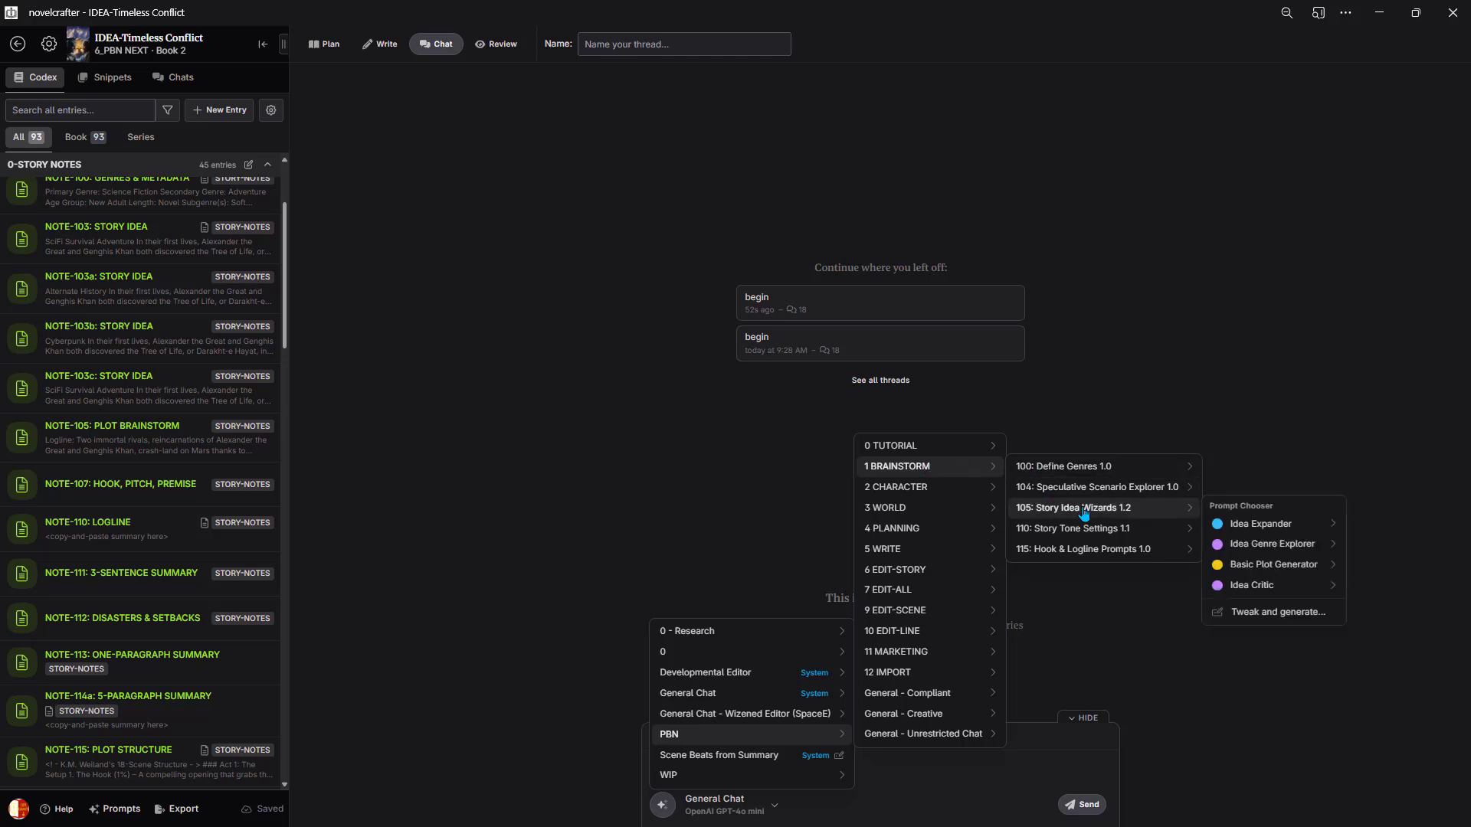
pyautogui.moveTo(1245, 547)
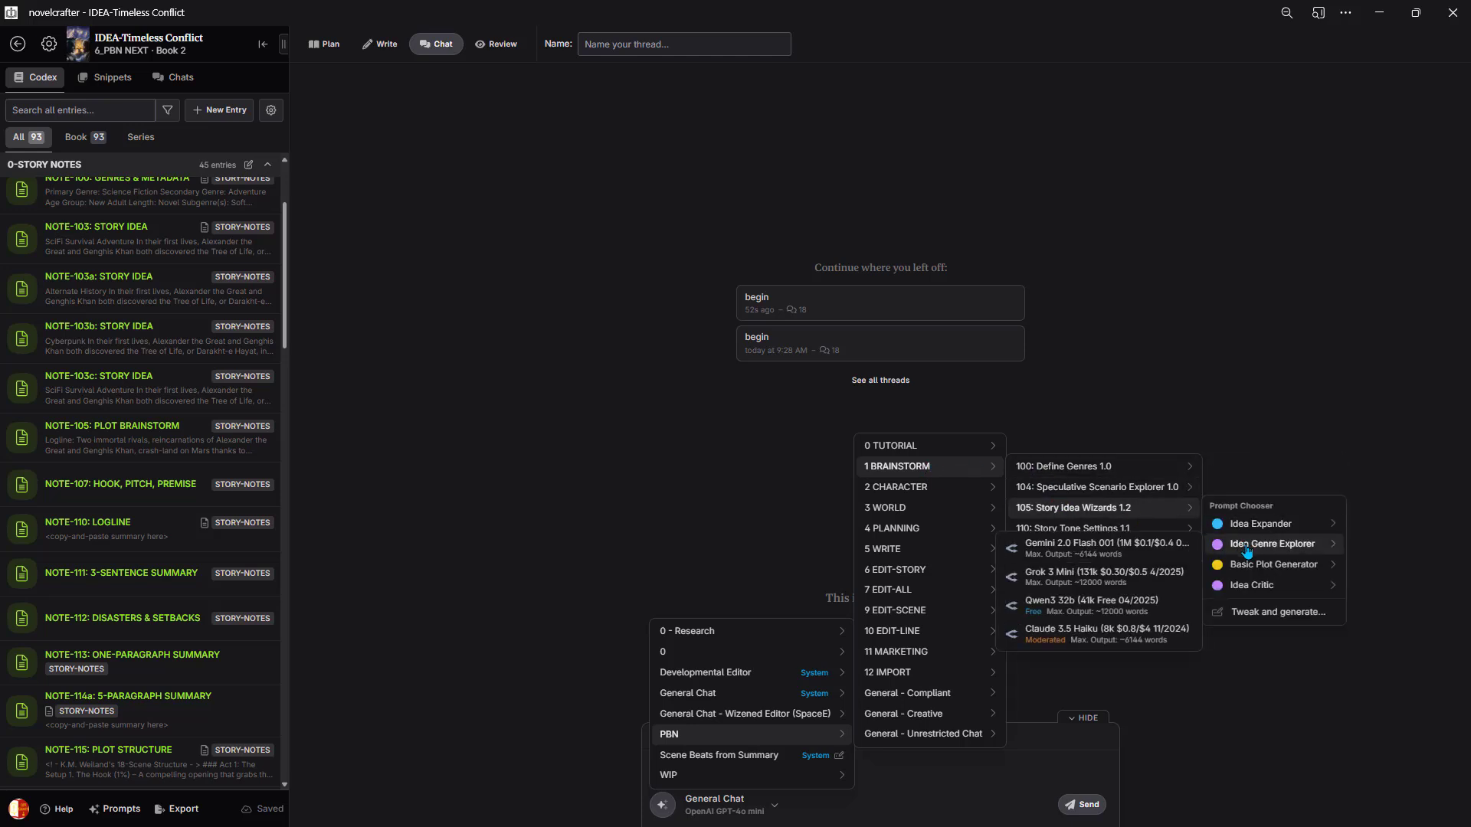
pyautogui.click(1124, 639)
# - Send "begin" and then "continue" to the Idea Genre Explorer to generate the alternative genre versions of the story
pyautogui.write('begin')
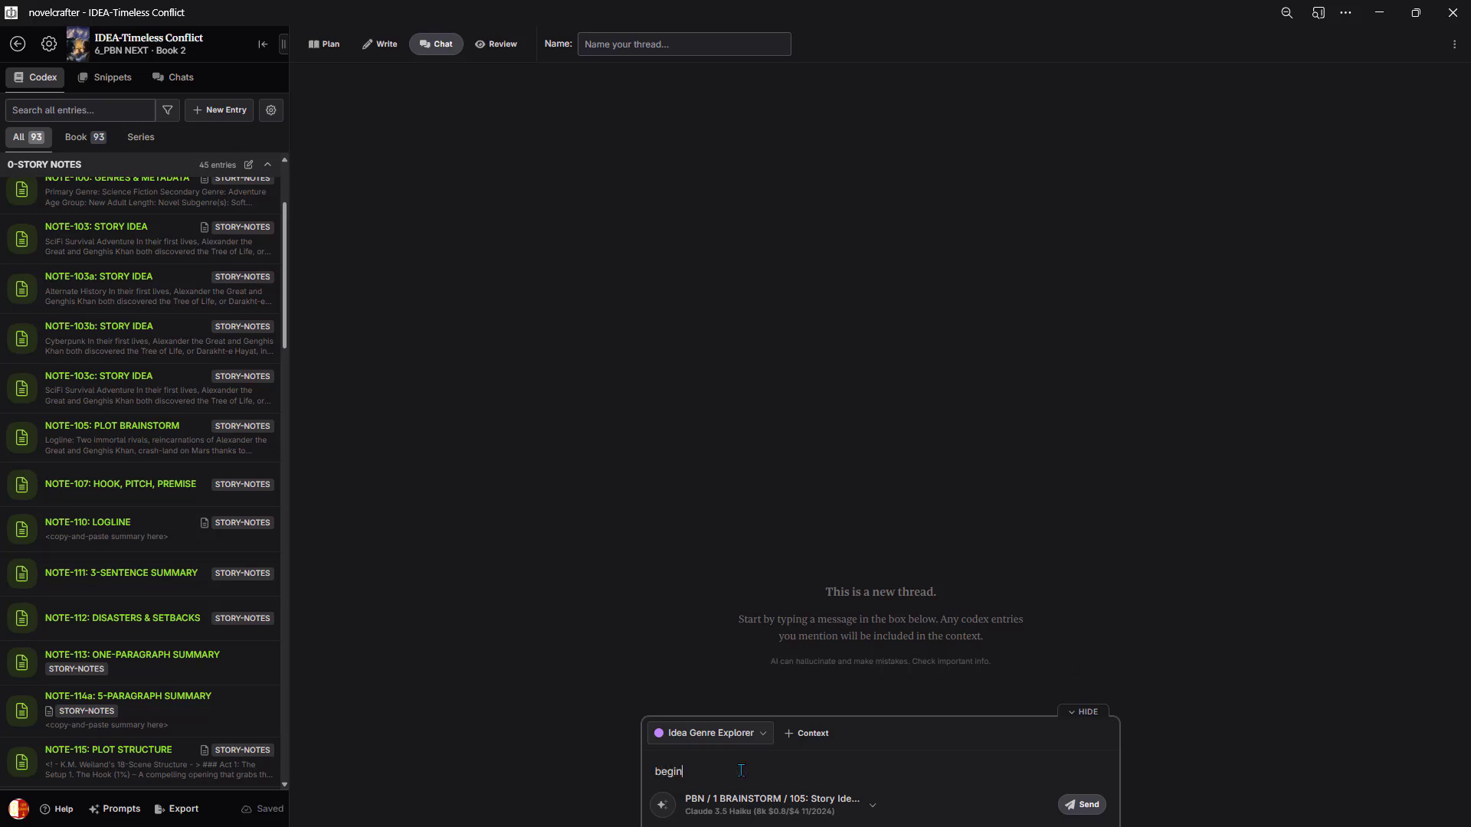
pyautogui.press('Return')
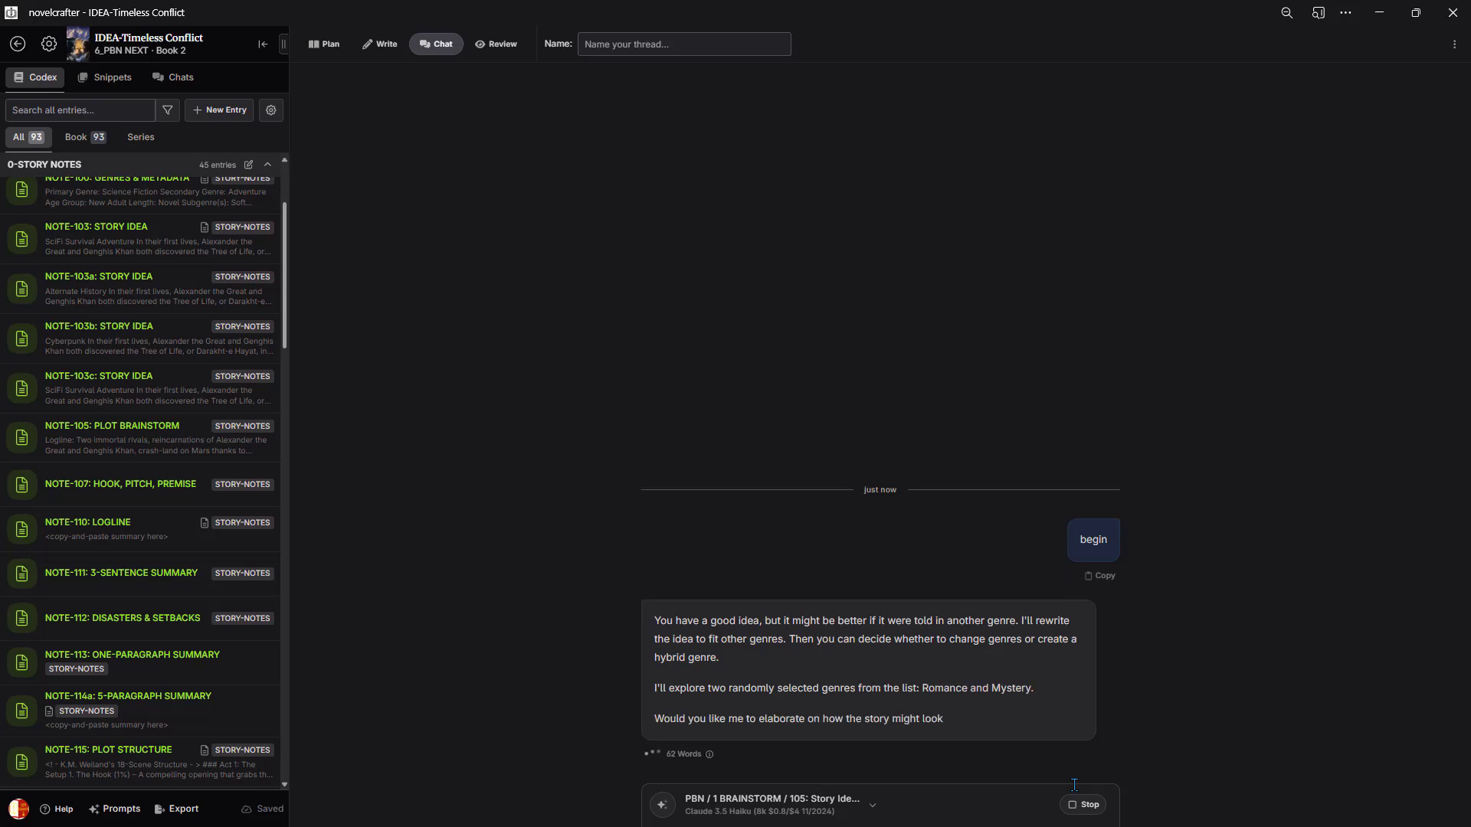
pyautogui.write('continue')
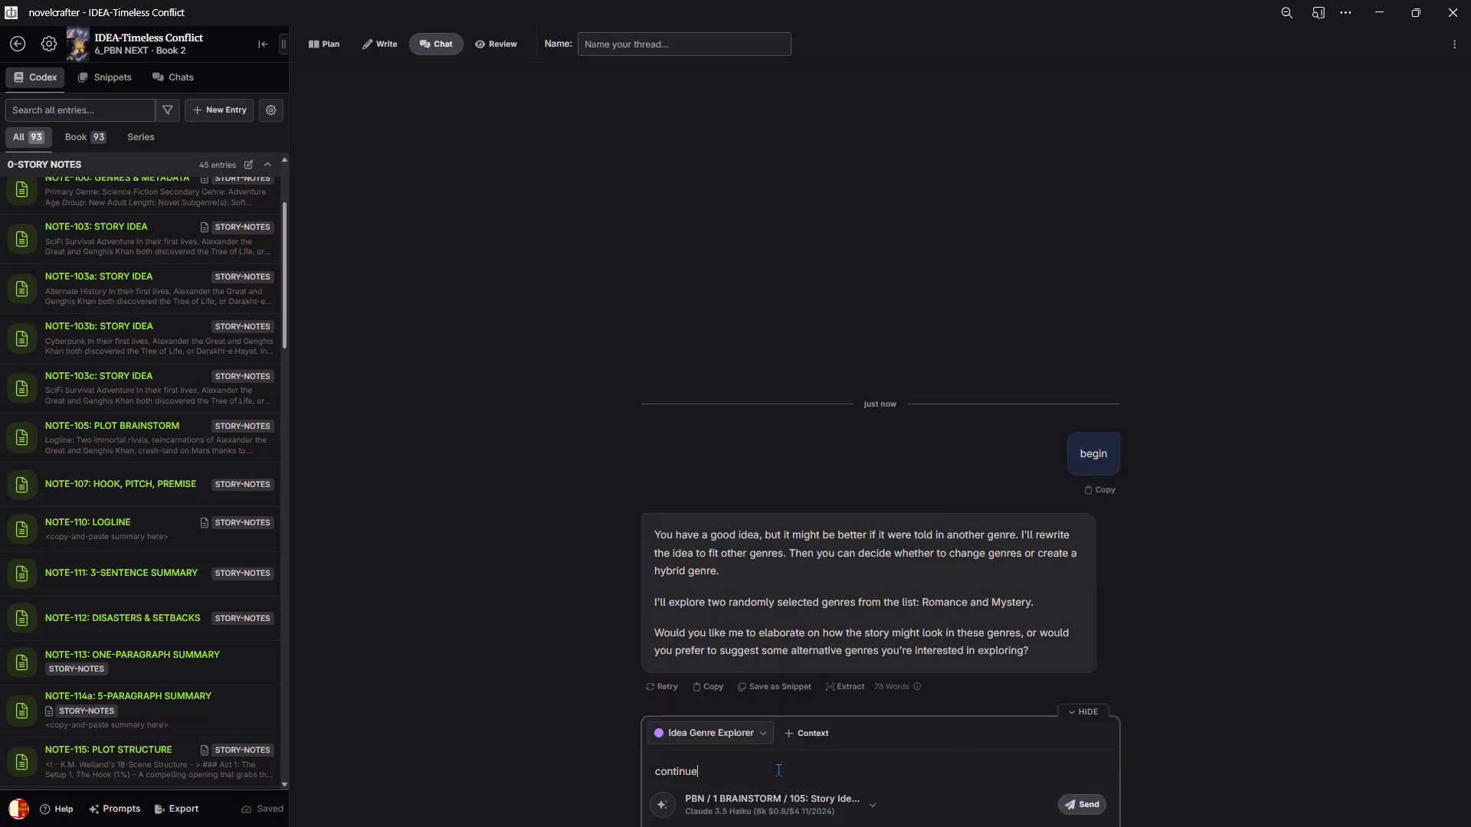
pyautogui.press('Return')
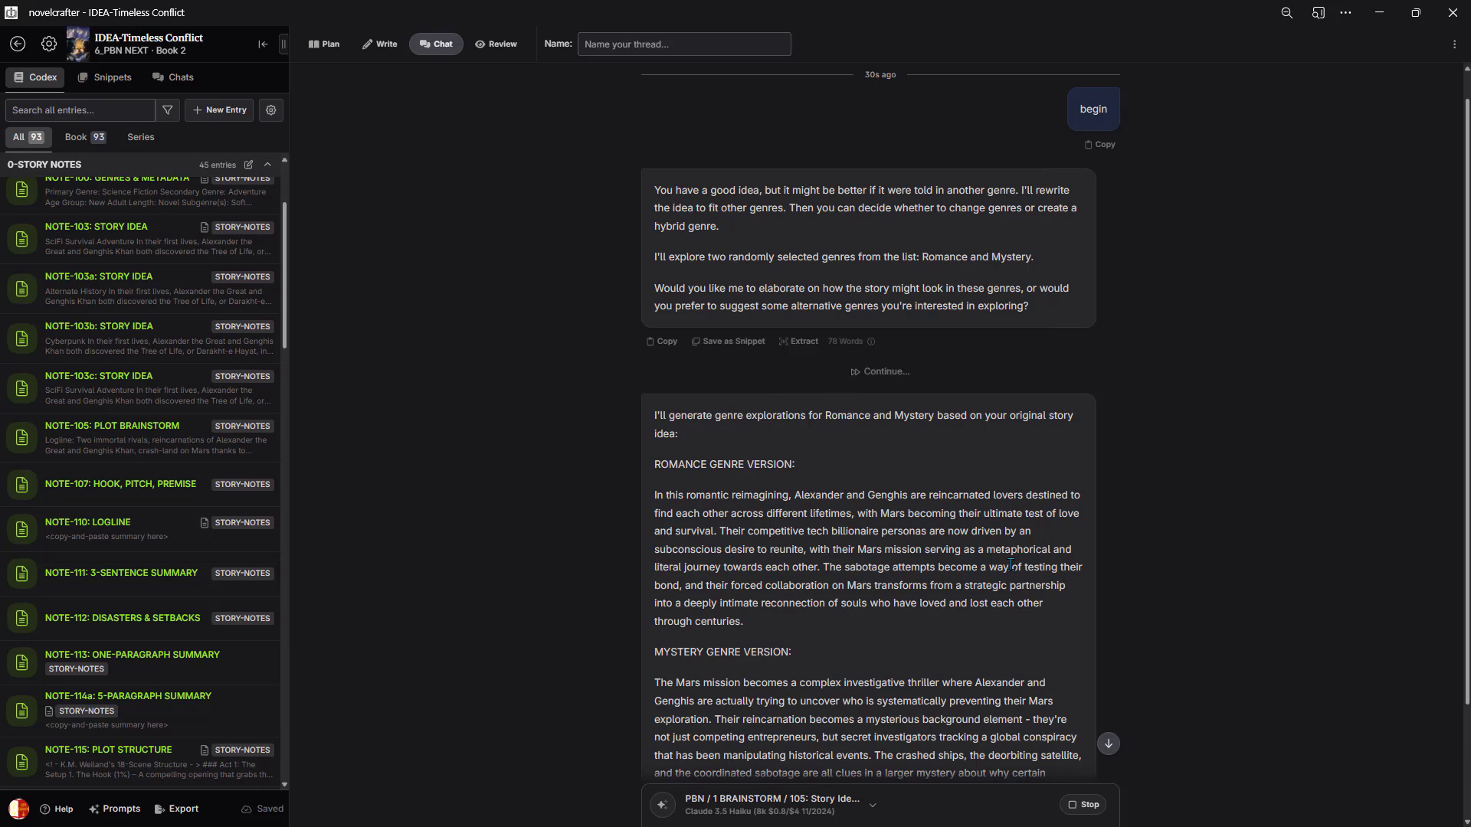
pyautogui.scroll(-3, 850, 539)
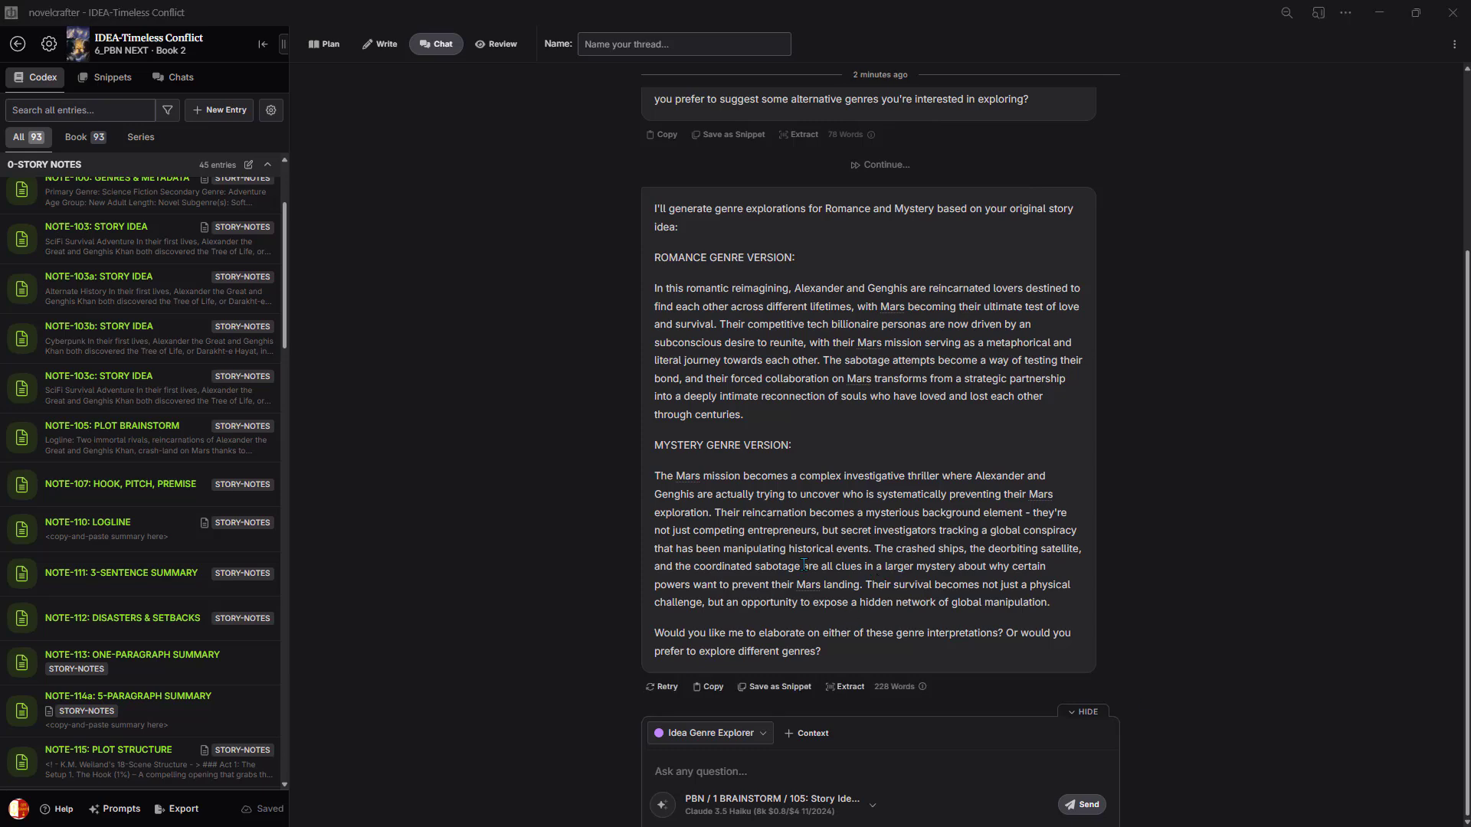
# - Add "Mystery" after Adventure in the Secondary Genre line of NOTE-100: GENRES & METADATA
pyautogui.scroll(3, 100, 207)
pyautogui.click(115, 346)
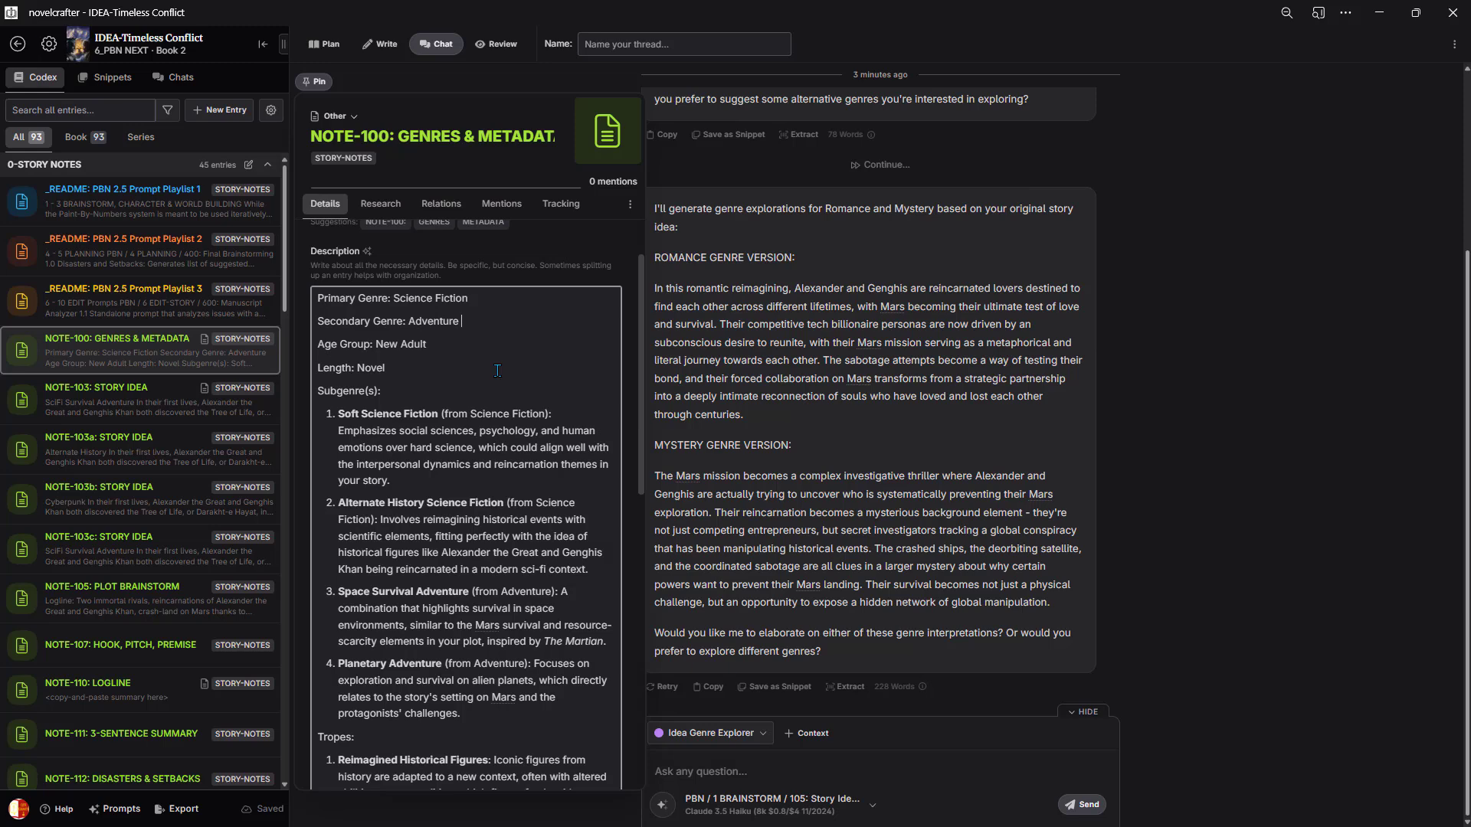
pyautogui.write('Mystery')
# - Add "Mystery" after Adventure in the Secondary Genre line of the Story Genre codex entry, and close the entry
pyautogui.scroll(-3, 191, 278)
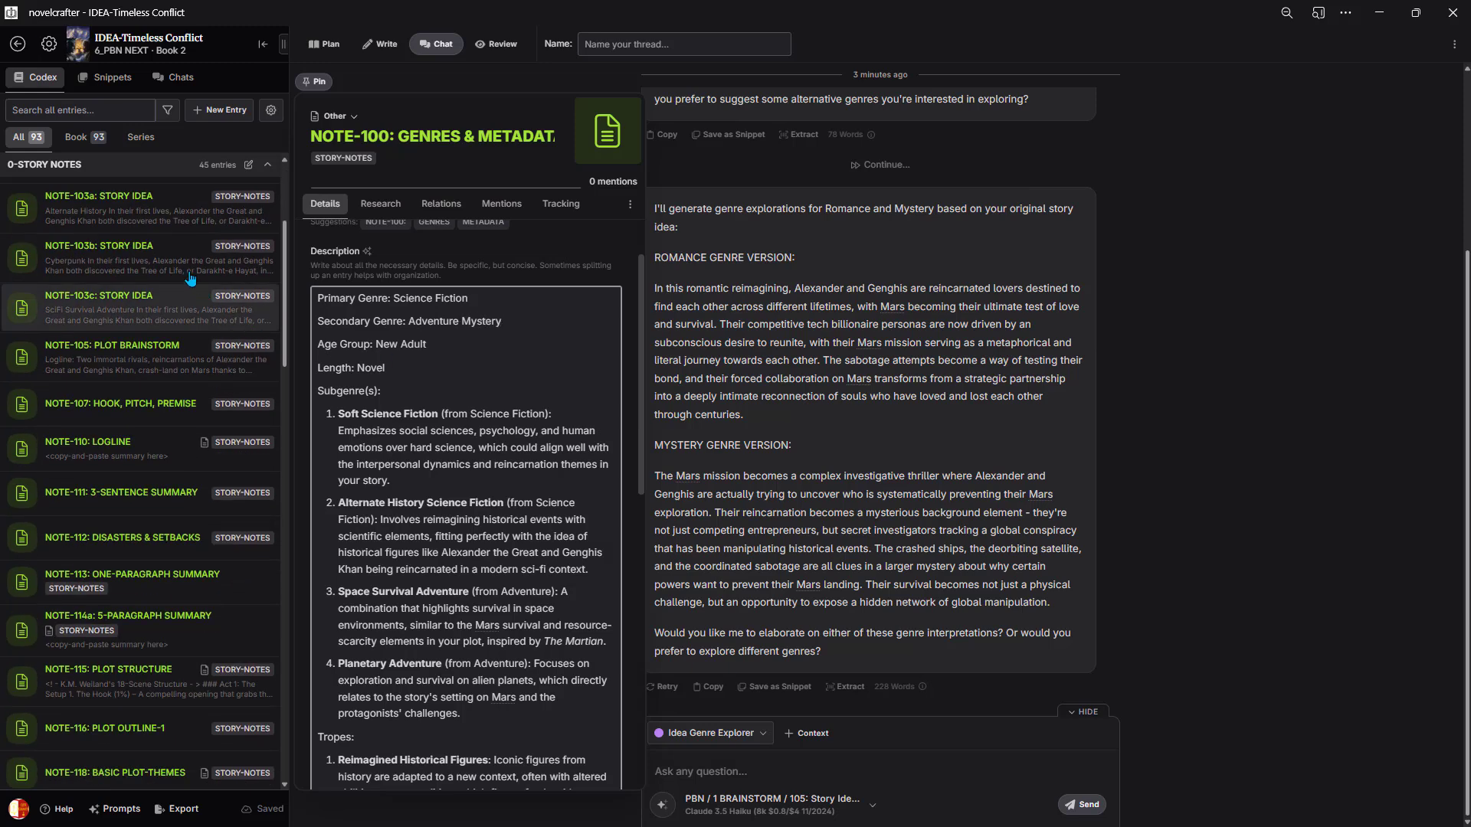
pyautogui.click(77, 169)
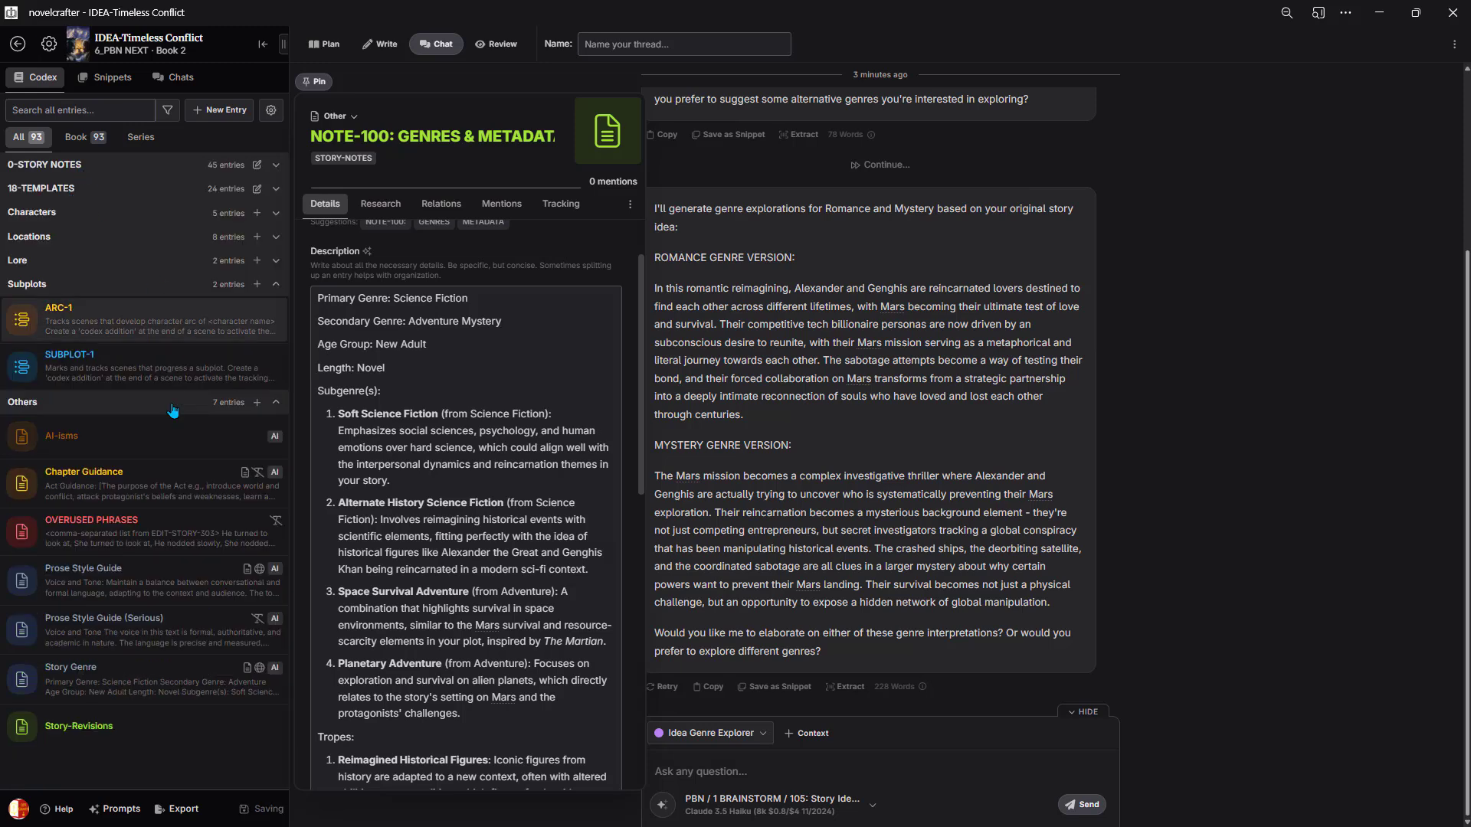
pyautogui.click(106, 663)
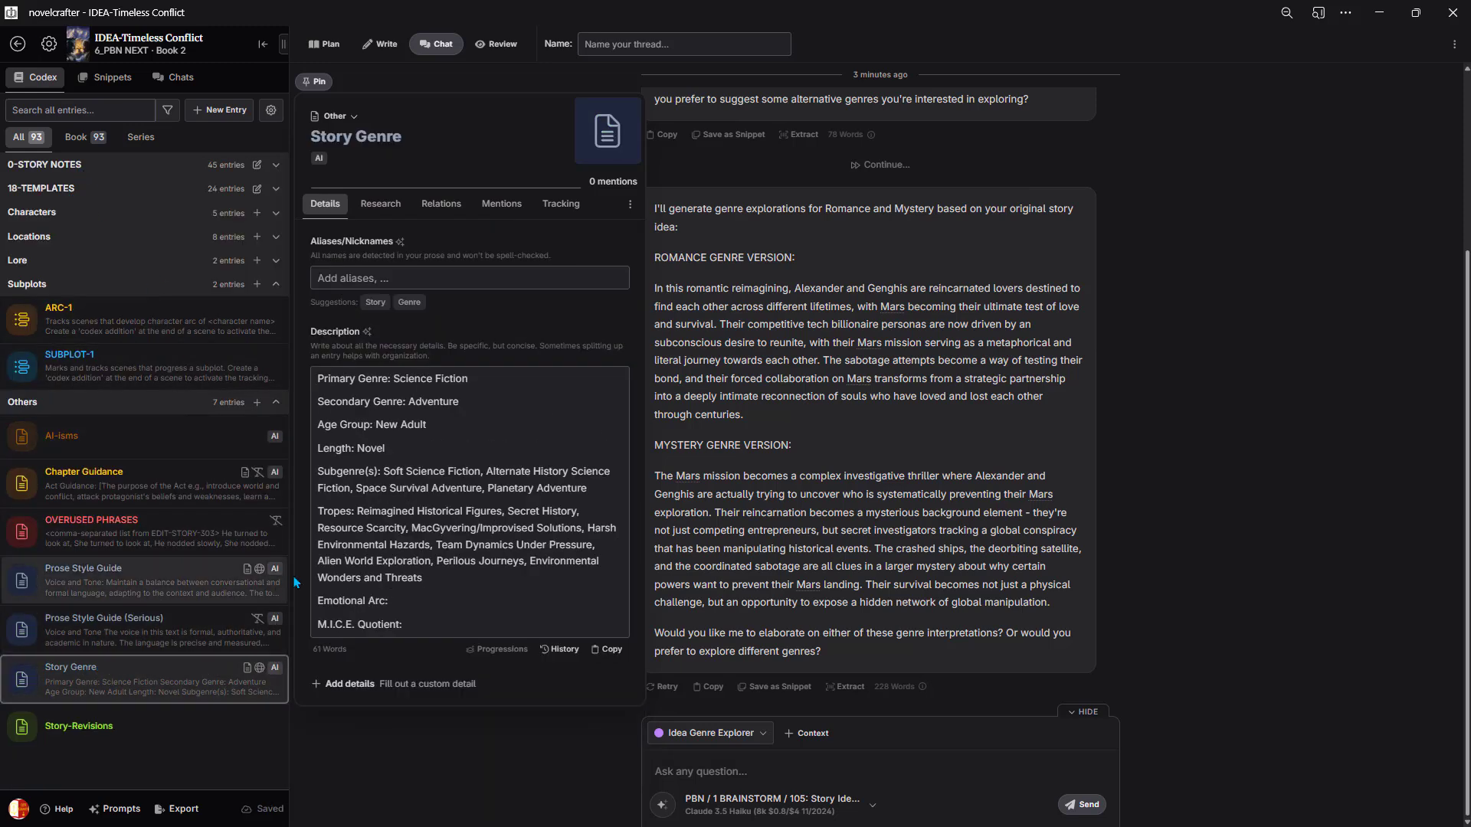
pyautogui.click(464, 409)
pyautogui.write('Mys')
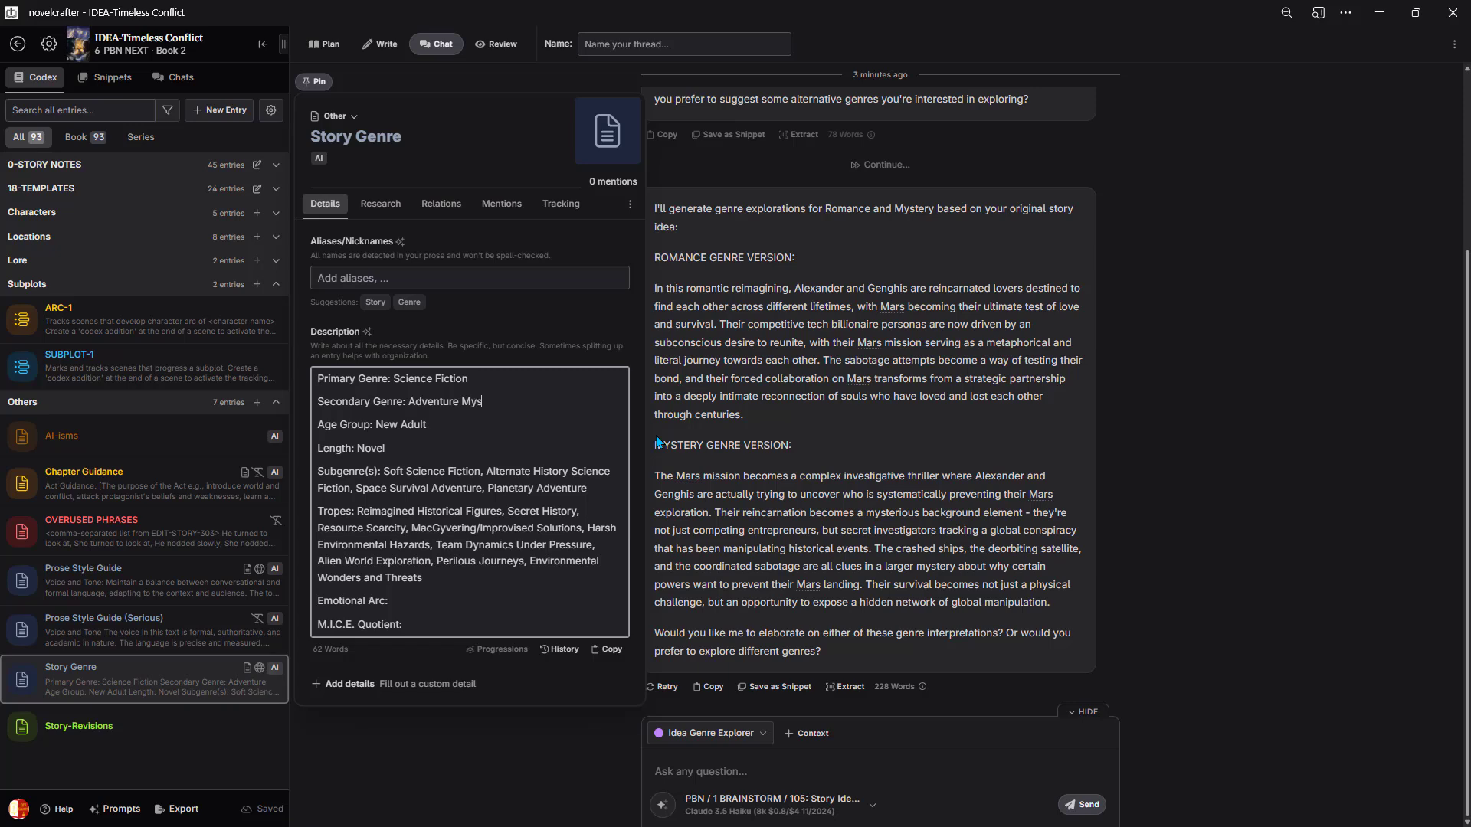
pyautogui.write('tery')
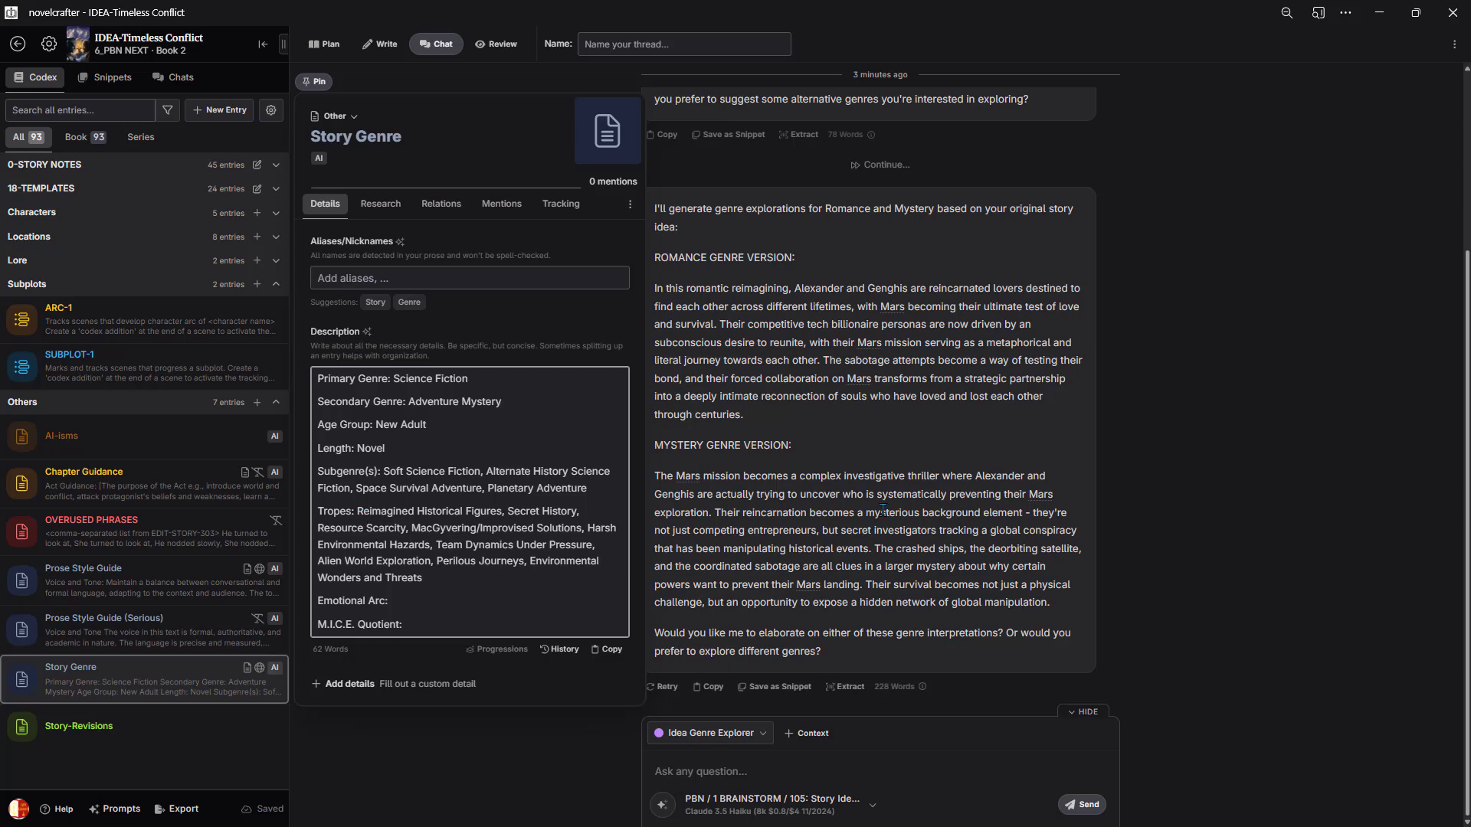
pyautogui.click(1161, 515)
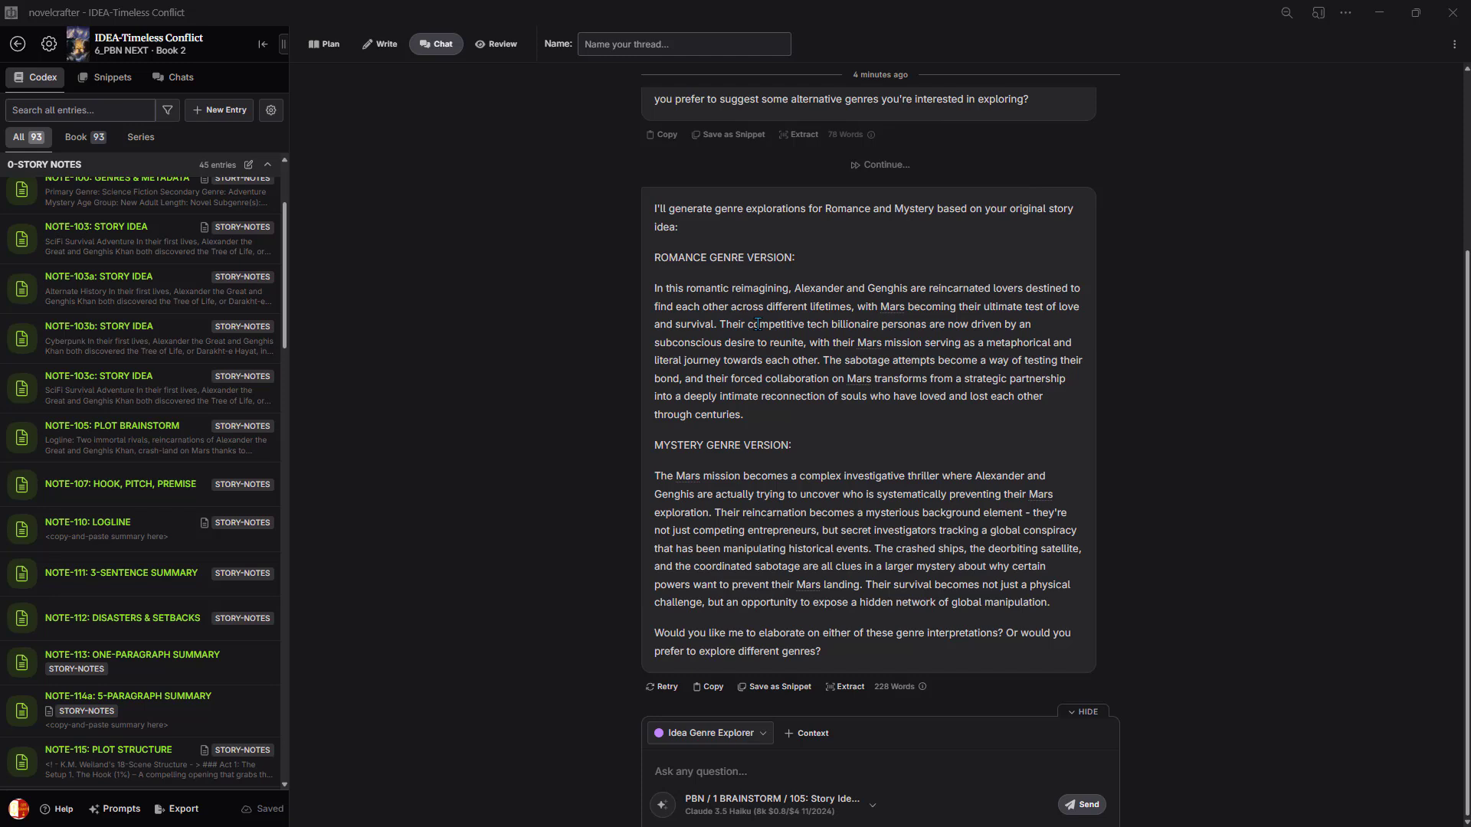
# - Delete the current Idea Genre Explorer chat thread
pyautogui.click(1455, 46)
pyautogui.click(1328, 233)
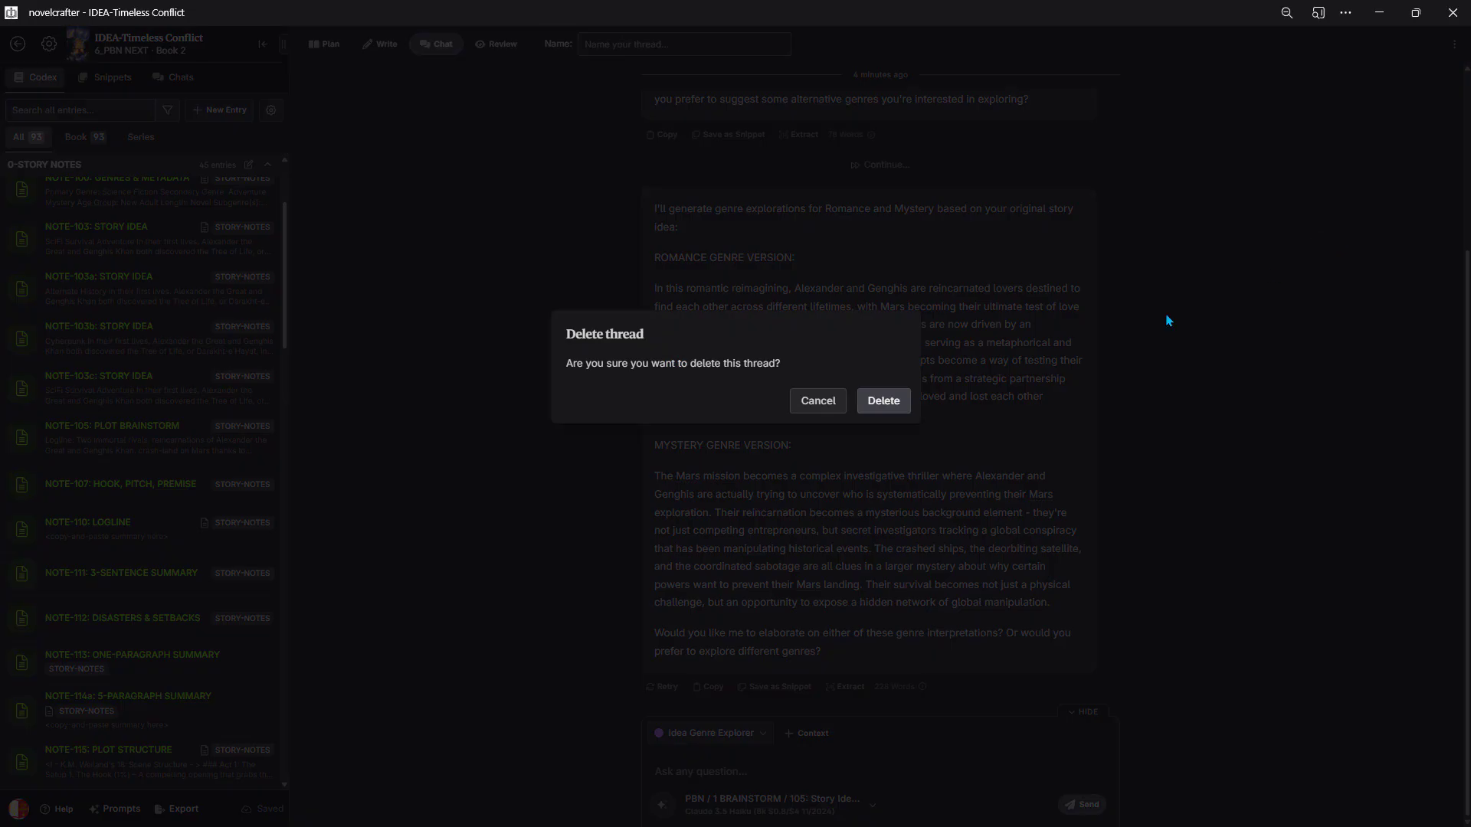
pyautogui.click(864, 408)
# - Run the Basic Plot Generator from PBN / 1 BRAINSTORM / 105: Story Idea Wizards 1.2 with Grok 3 Mini, sending "begin"
pyautogui.click(664, 805)
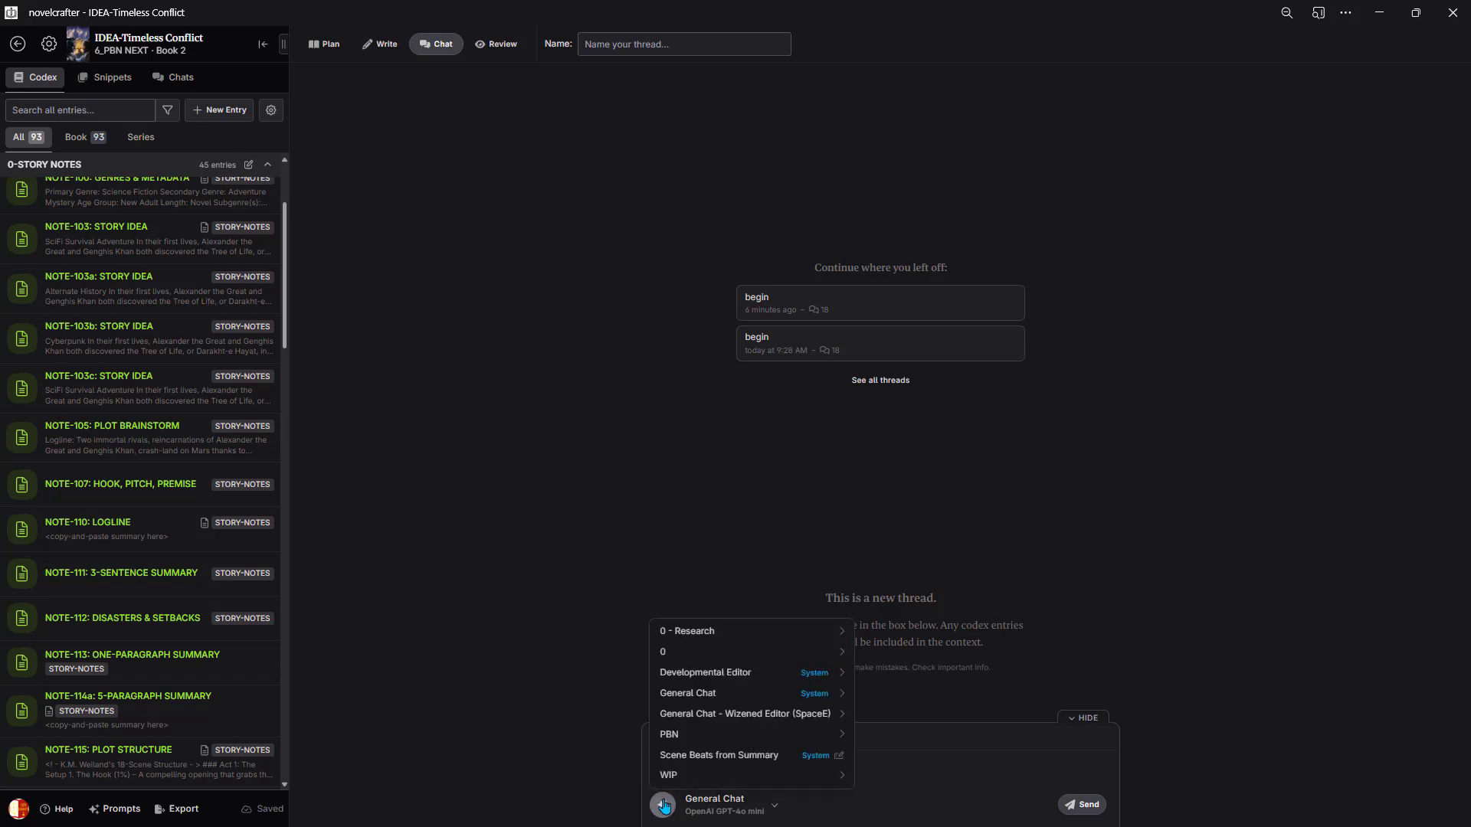
pyautogui.moveTo(755, 736)
pyautogui.moveTo(902, 475)
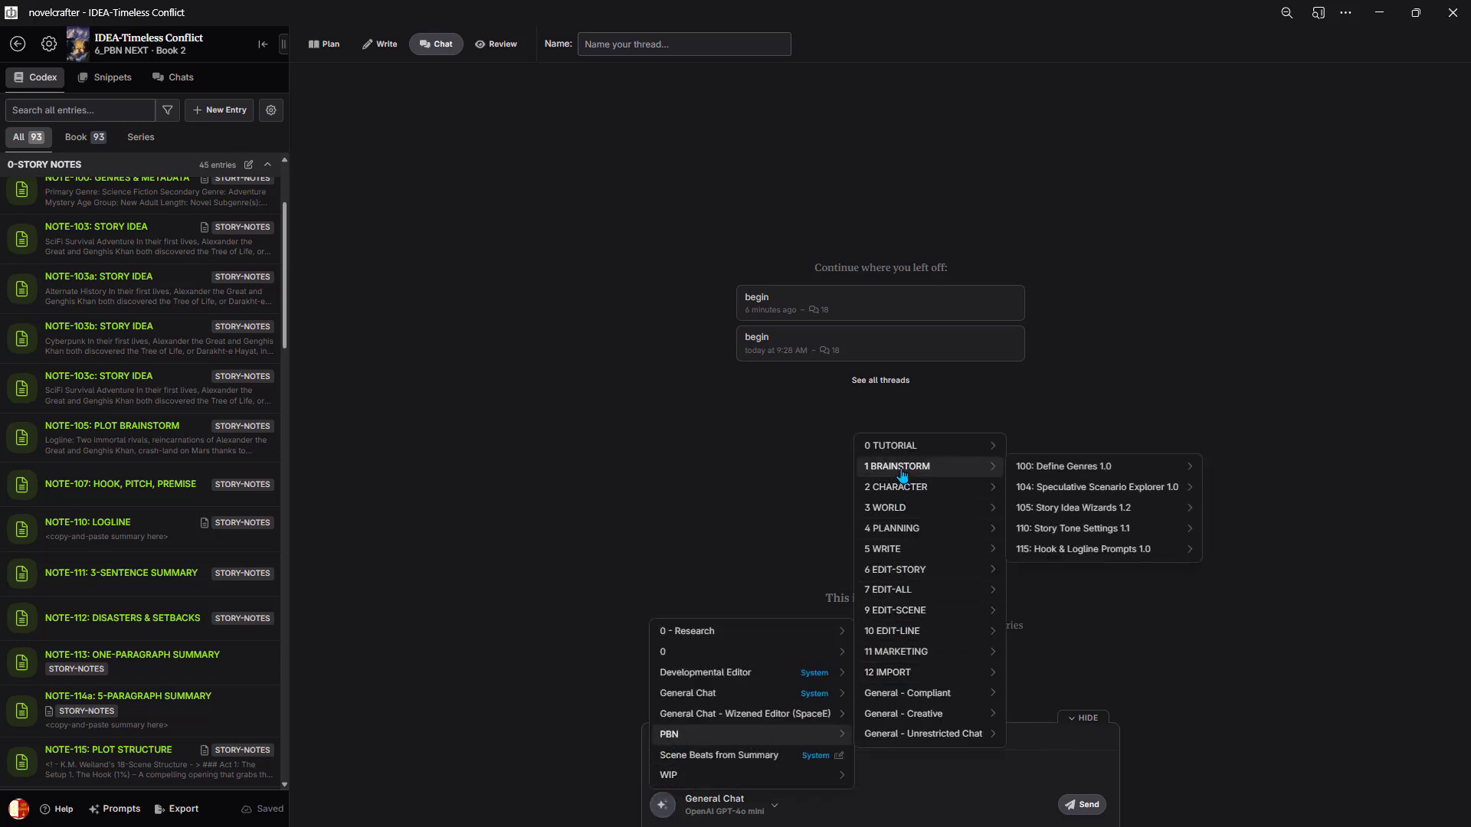
pyautogui.moveTo(1060, 510)
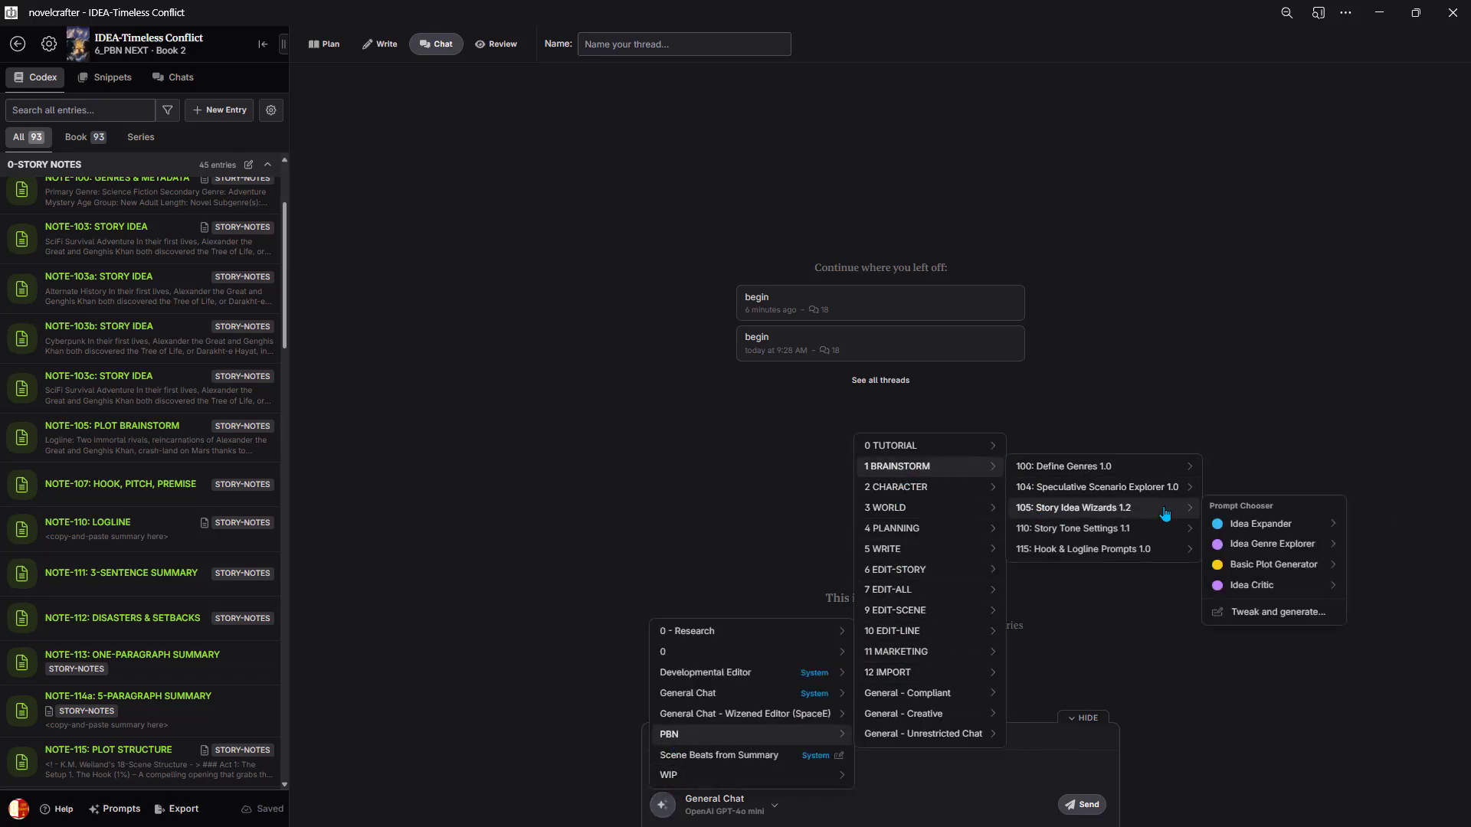
pyautogui.moveTo(1269, 571)
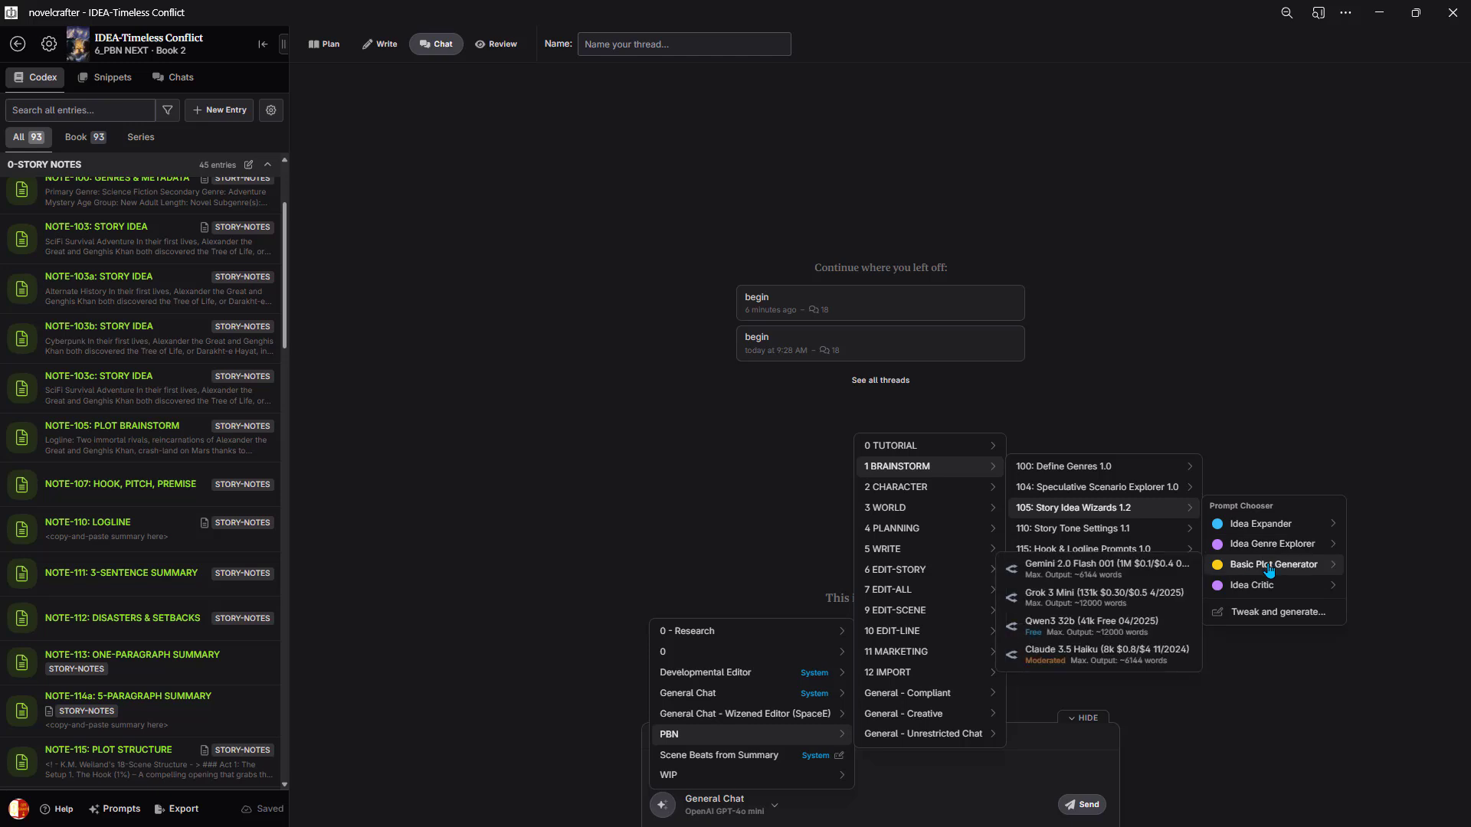
pyautogui.click(1089, 599)
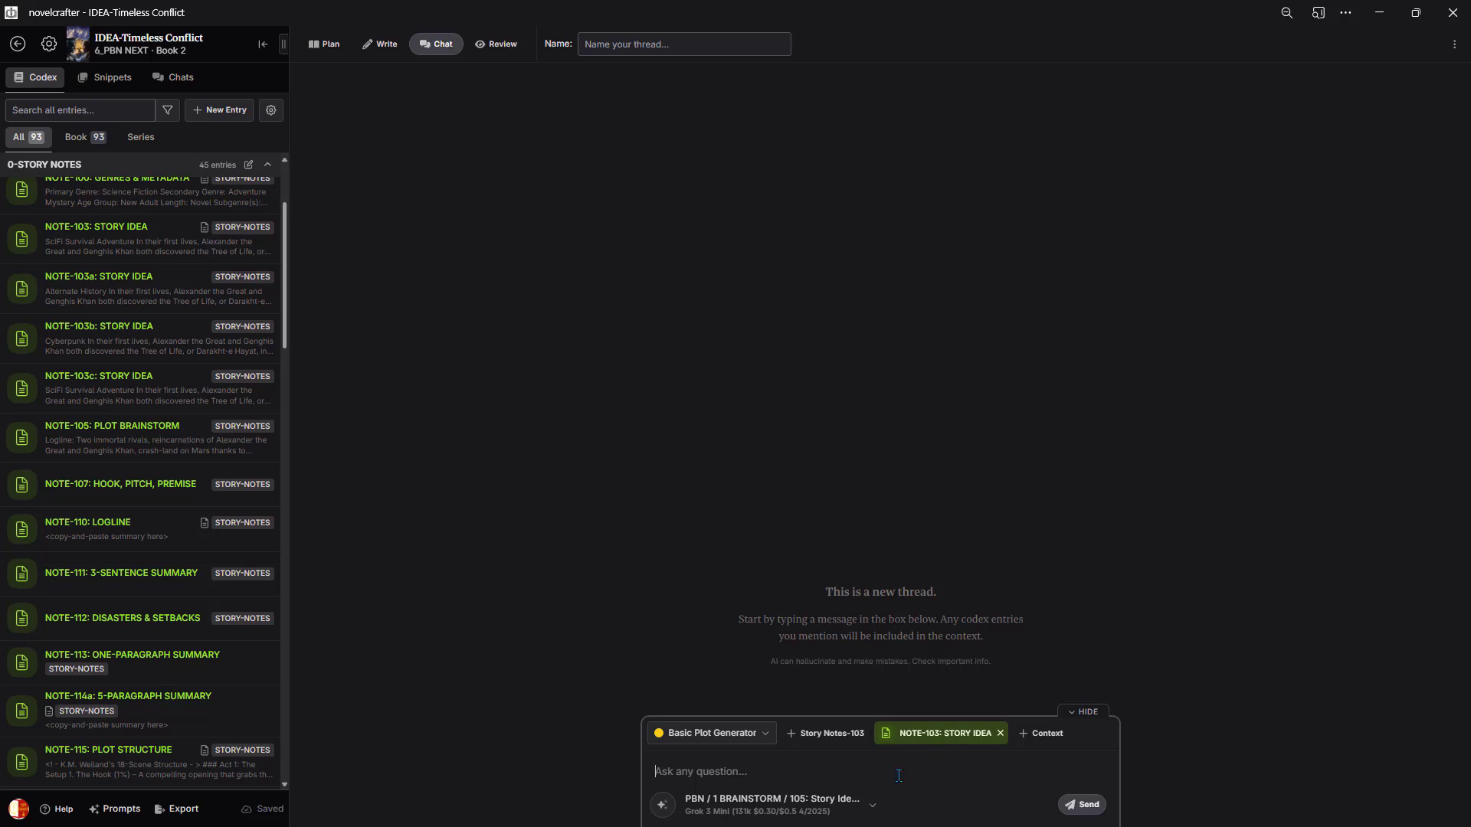
pyautogui.write('begin')
pyautogui.click(1083, 804)
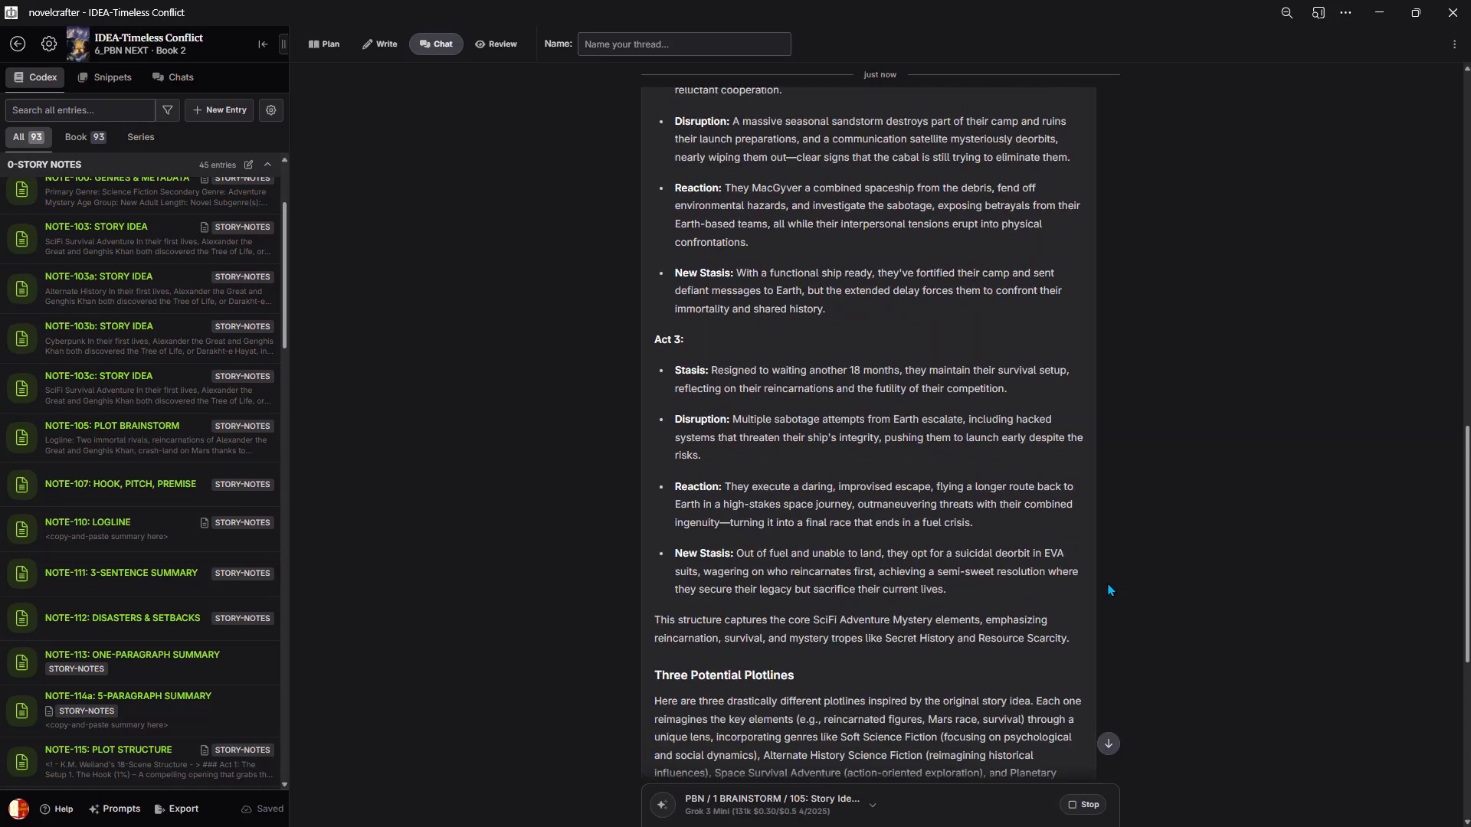
# - Skim the three potential plotlines in the Basic Plot Generator's response
pyautogui.scroll(-3, 961, 567)
pyautogui.scroll(-3, 962, 567)
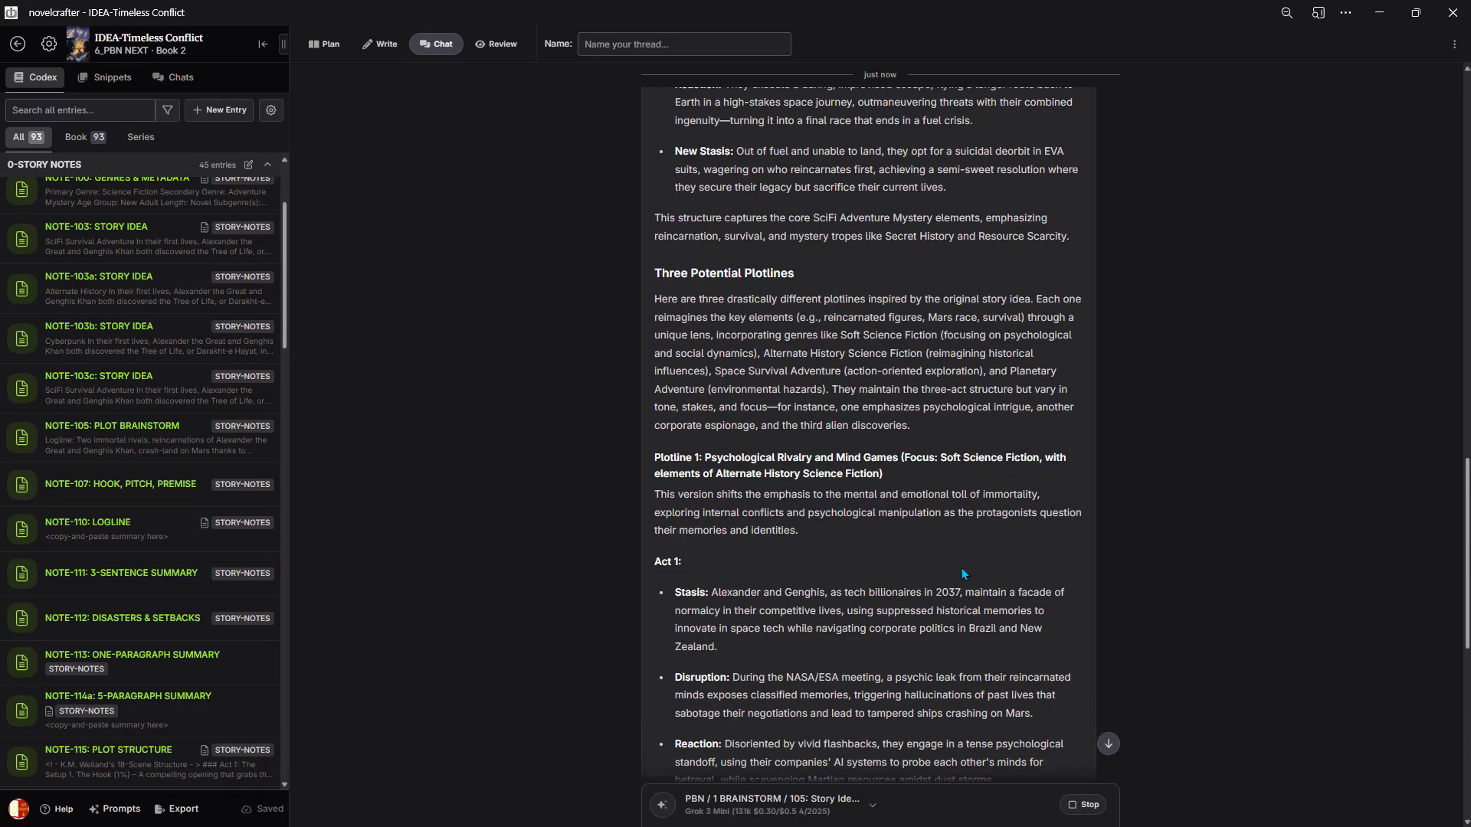
pyautogui.scroll(-3, 964, 566)
pyautogui.scroll(-7, 965, 565)
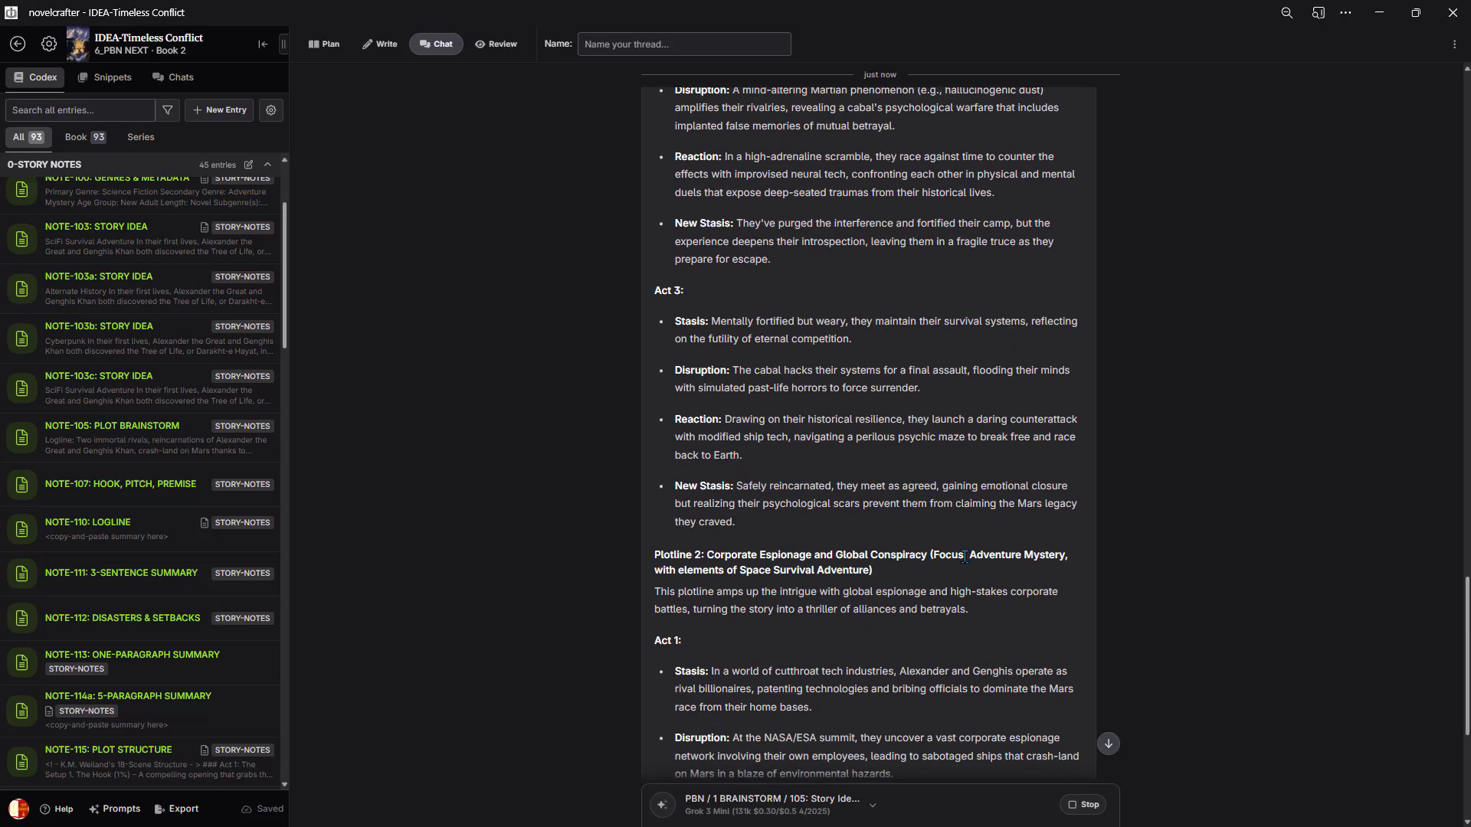
pyautogui.scroll(-4, 966, 565)
pyautogui.scroll(-4, 964, 564)
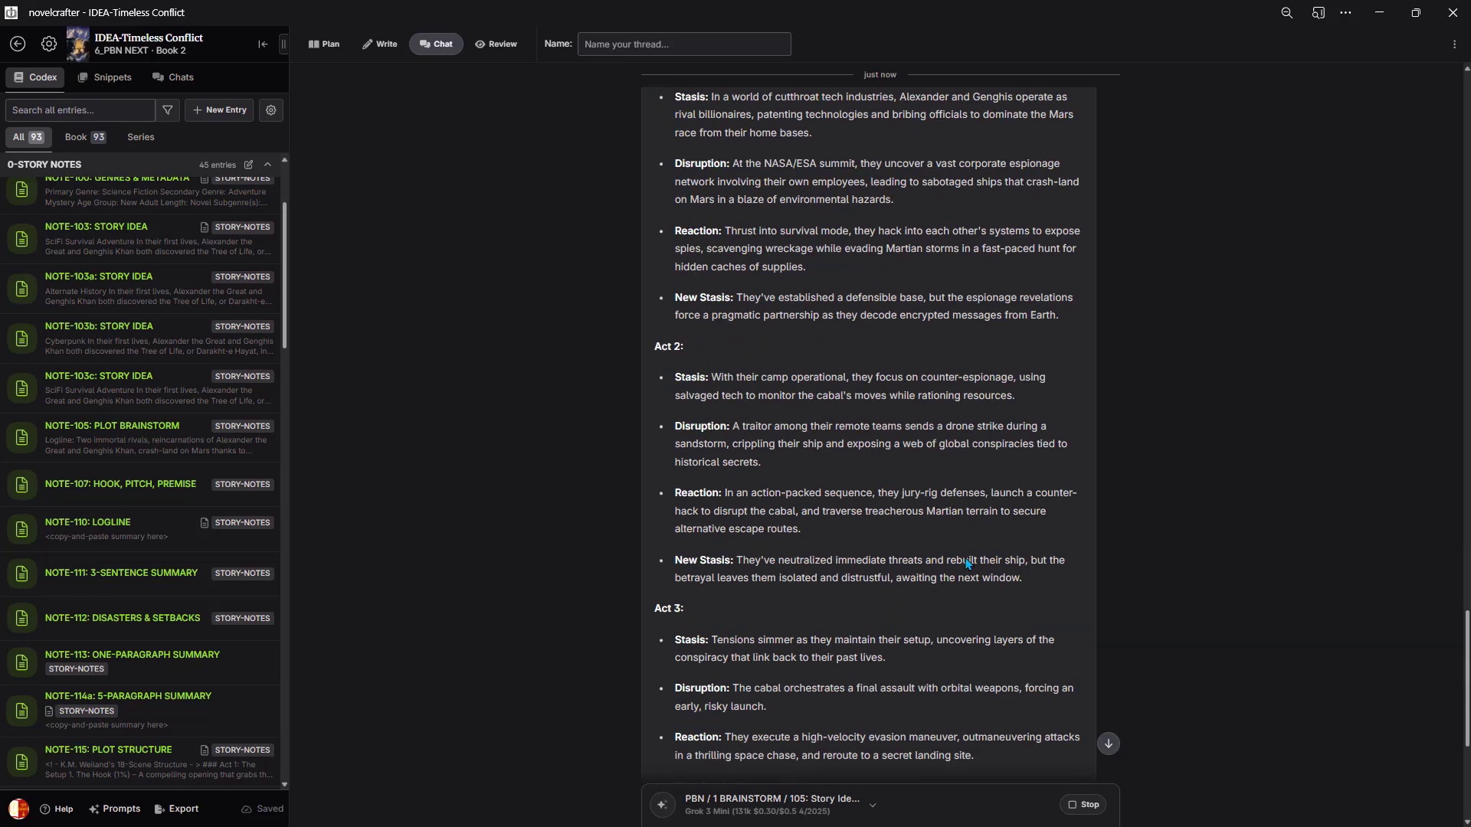
pyautogui.scroll(-7, 956, 563)
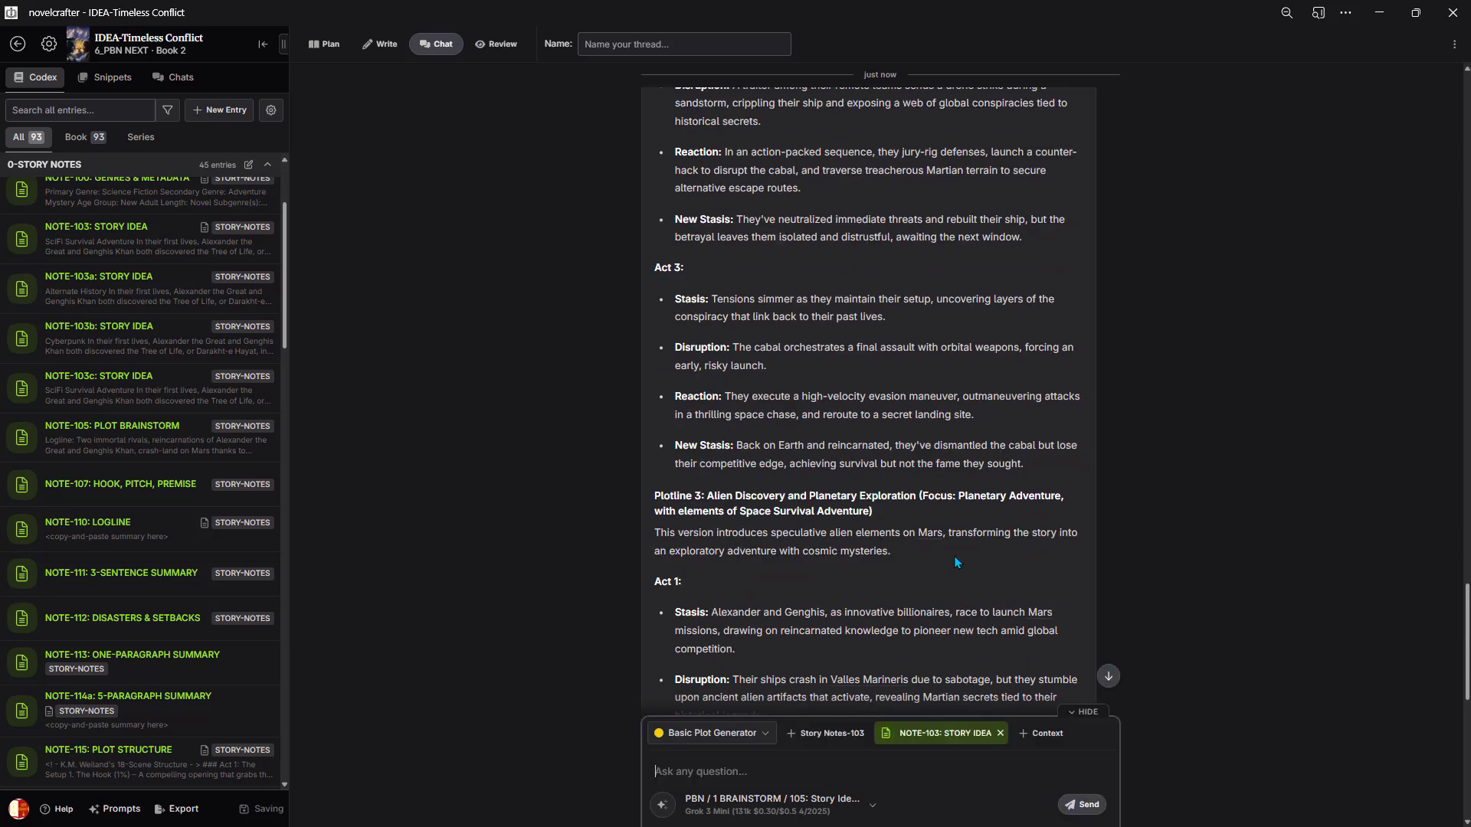
# - Read the three-act transcription of the original story idea and the opening acts of Plotline 1
pyautogui.scroll(10, 955, 553)
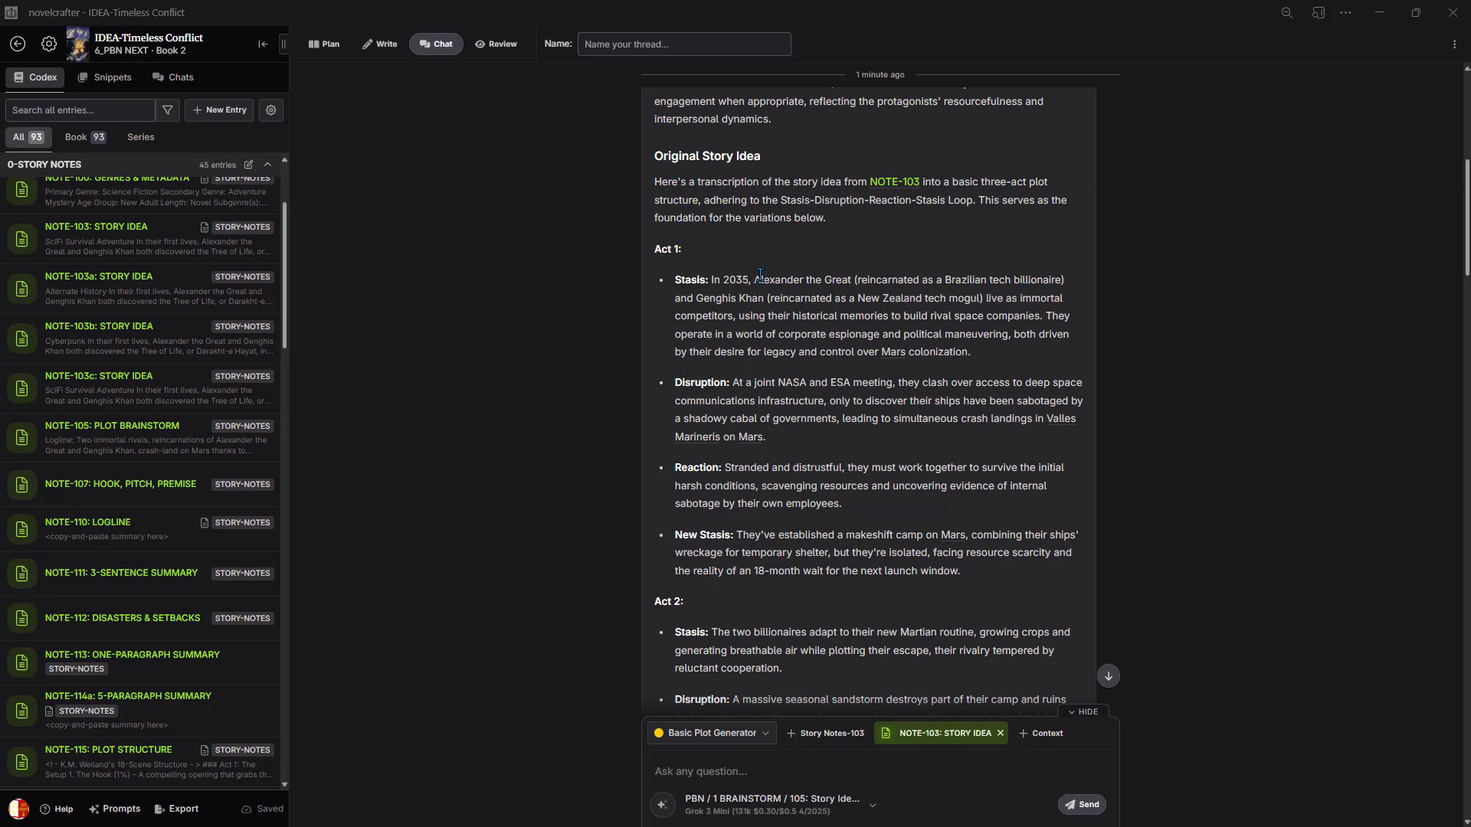
pyautogui.scroll(-2, 736, 272)
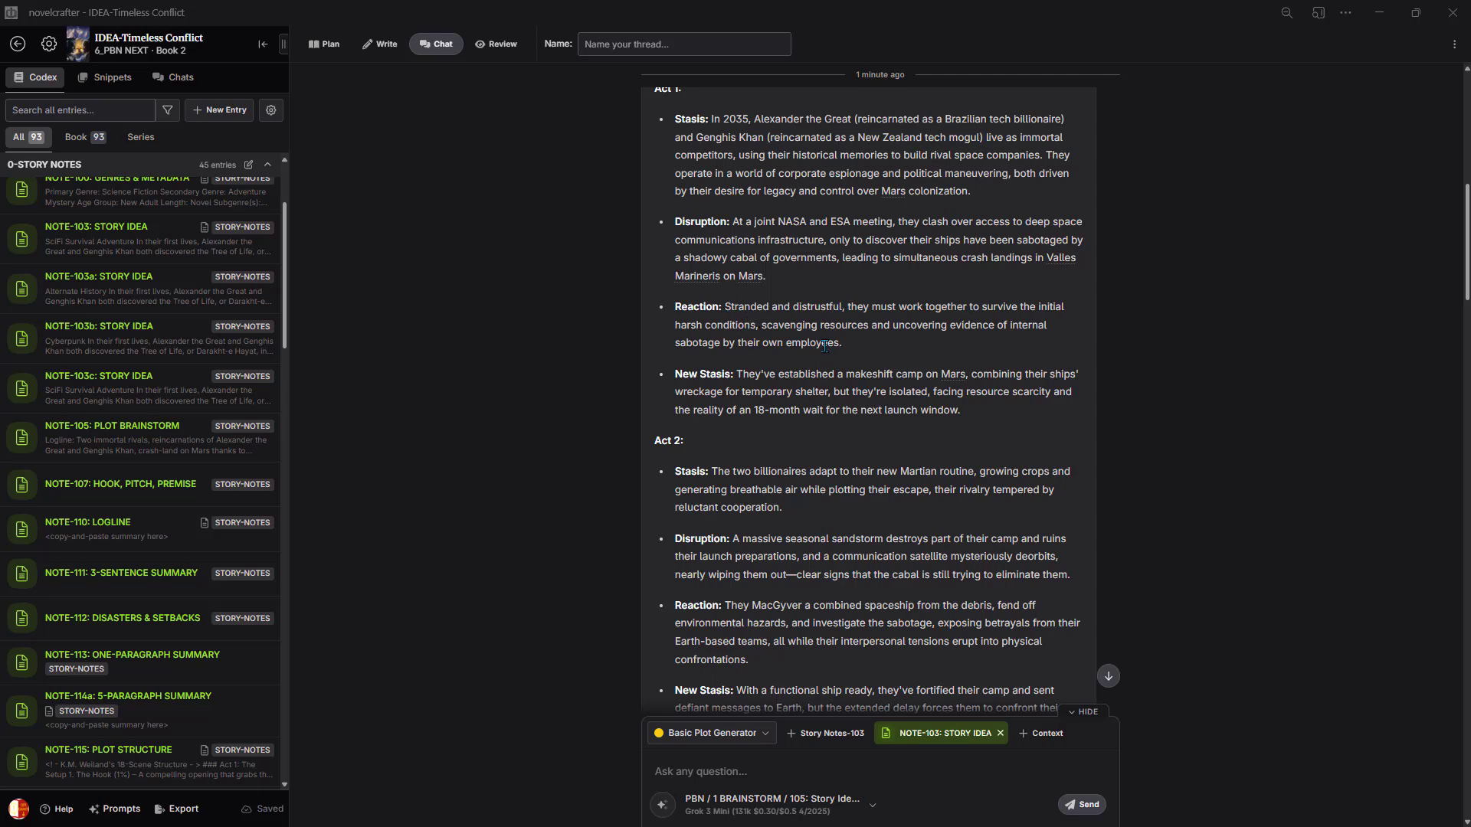
pyautogui.scroll(-2, 825, 347)
pyautogui.scroll(-3, 783, 260)
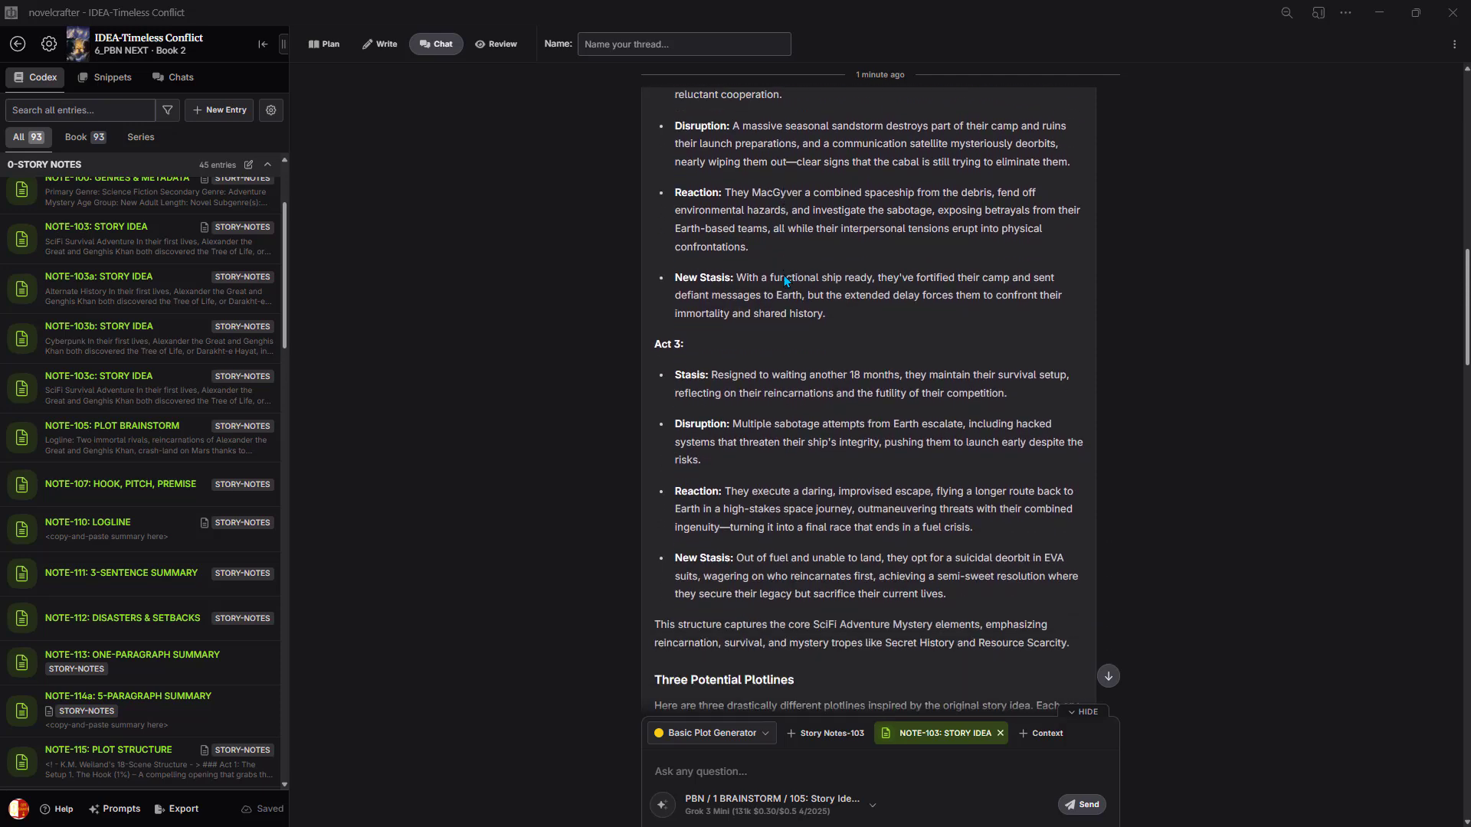
pyautogui.scroll(-1, 786, 278)
pyautogui.scroll(-1, 789, 272)
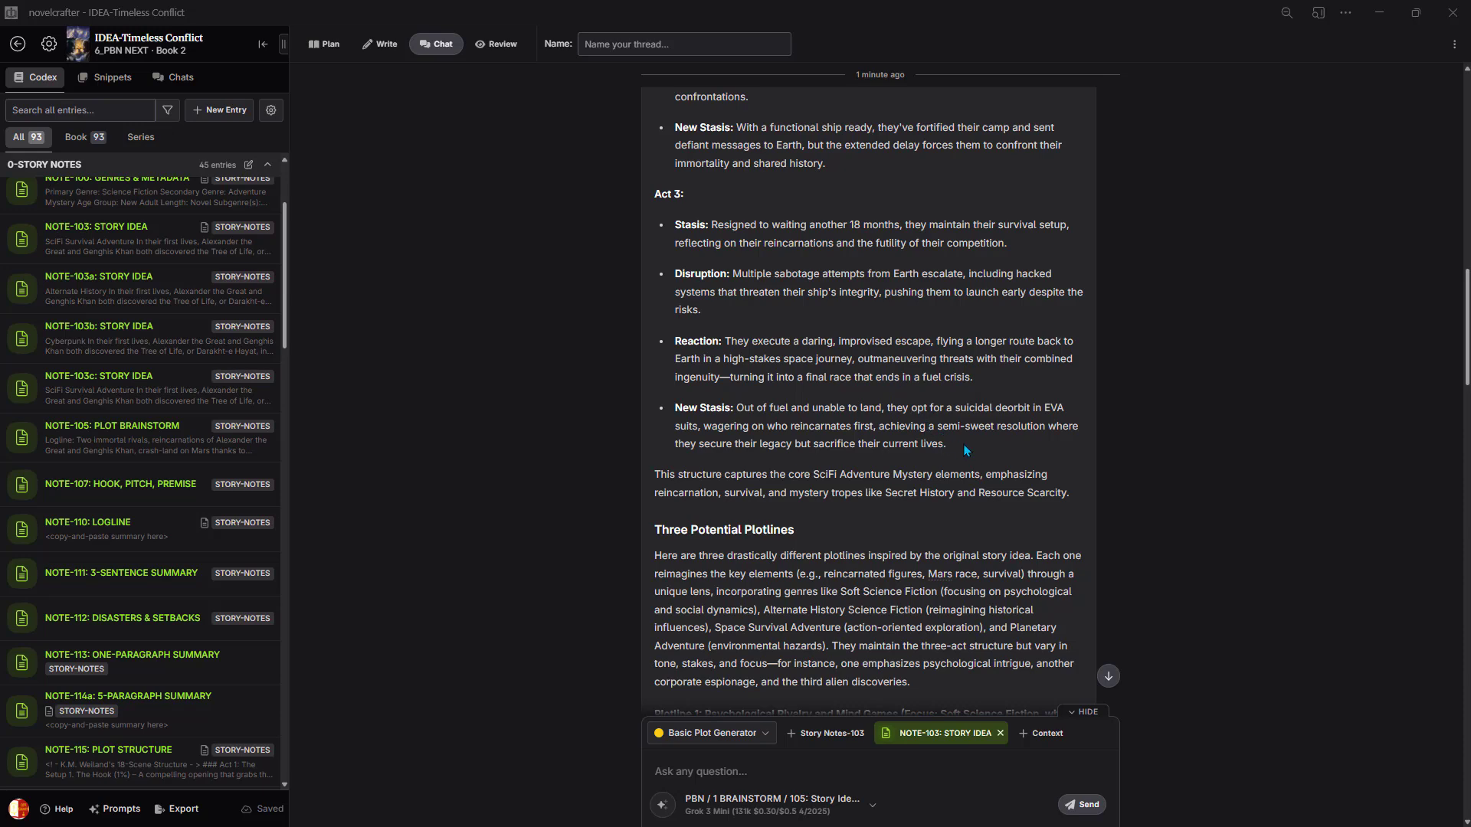
pyautogui.scroll(-3, 968, 429)
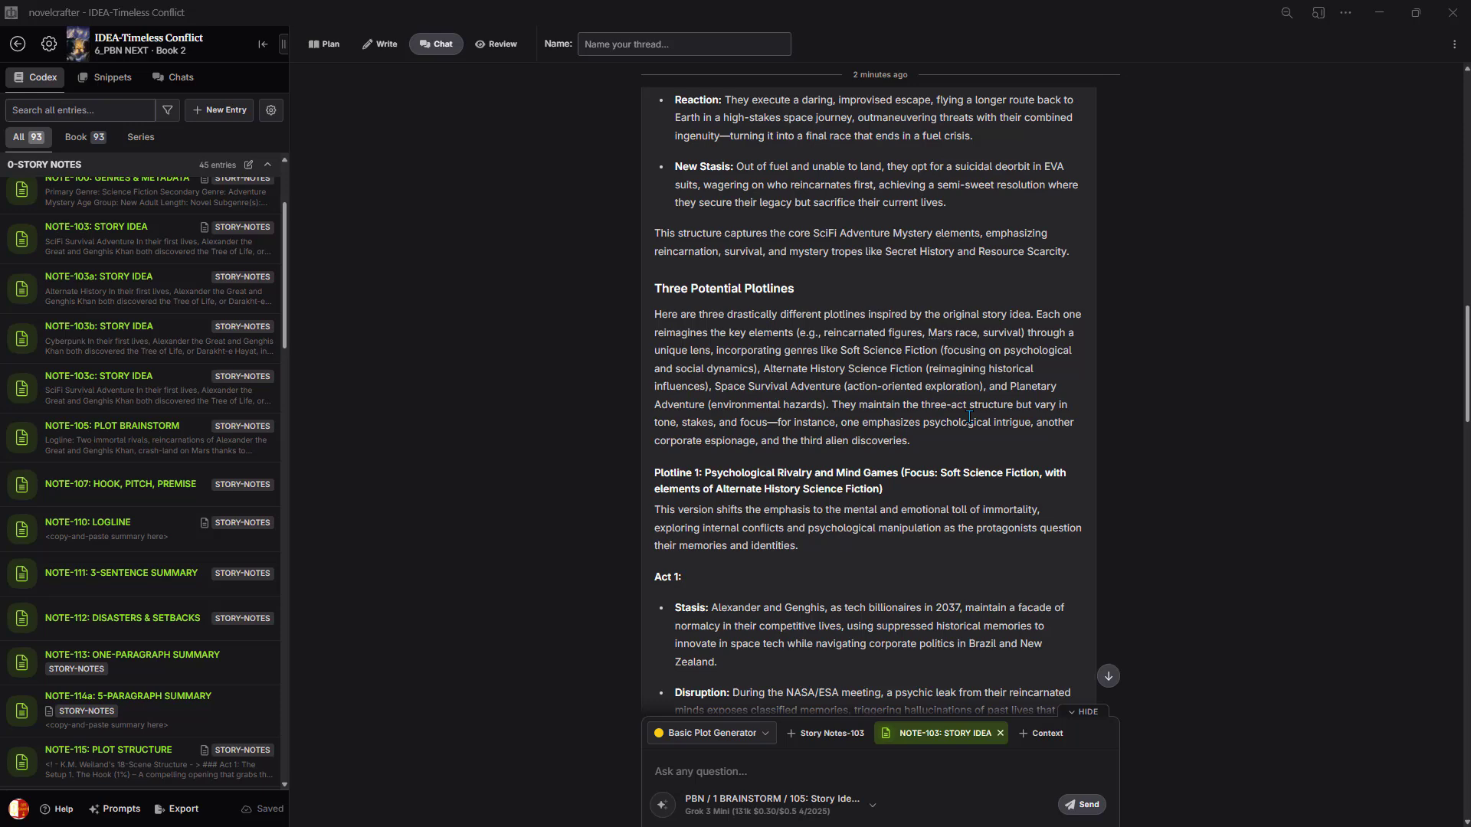
pyautogui.scroll(-2, 935, 391)
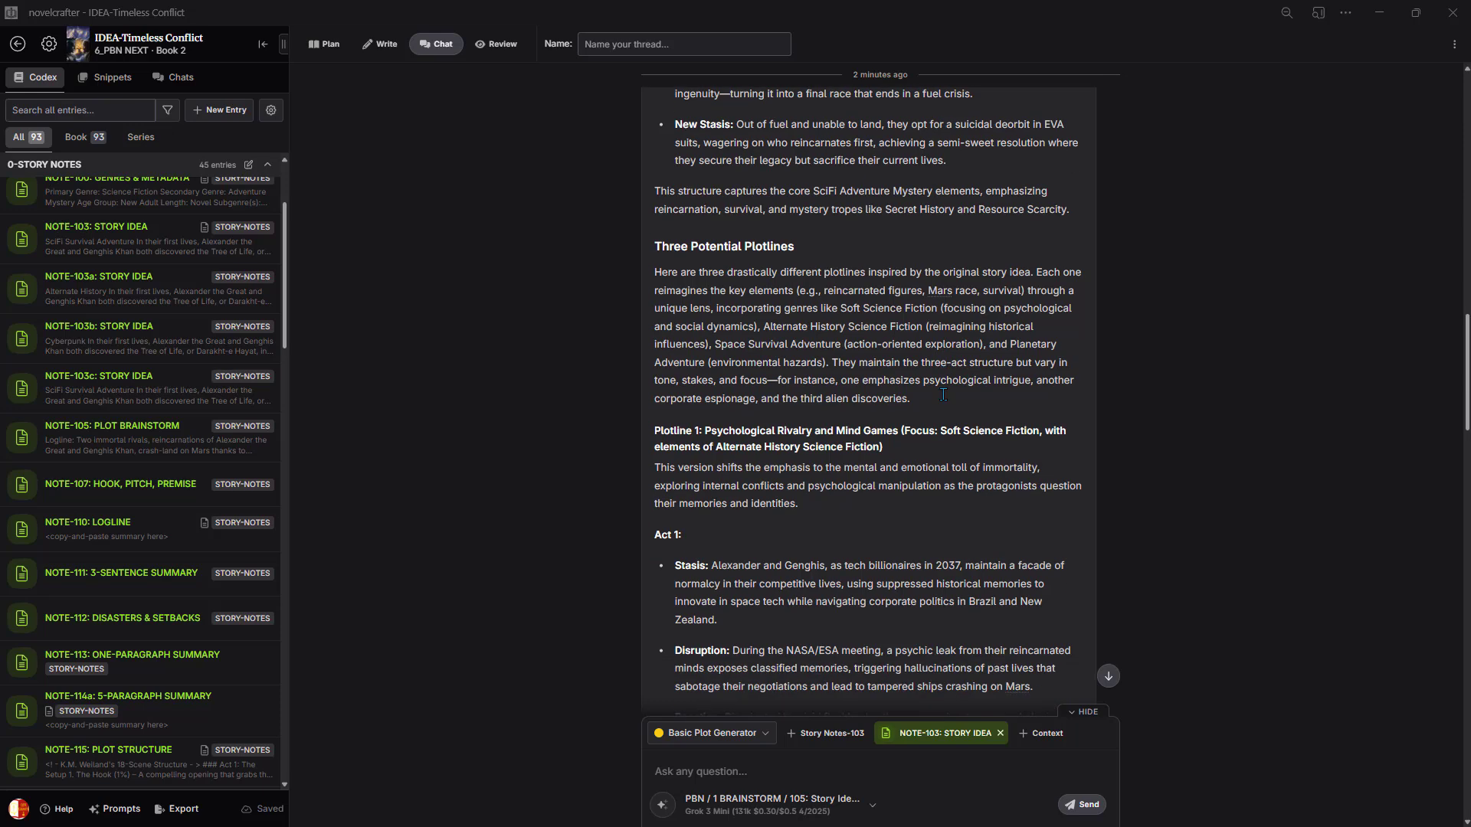
pyautogui.scroll(-4, 786, 359)
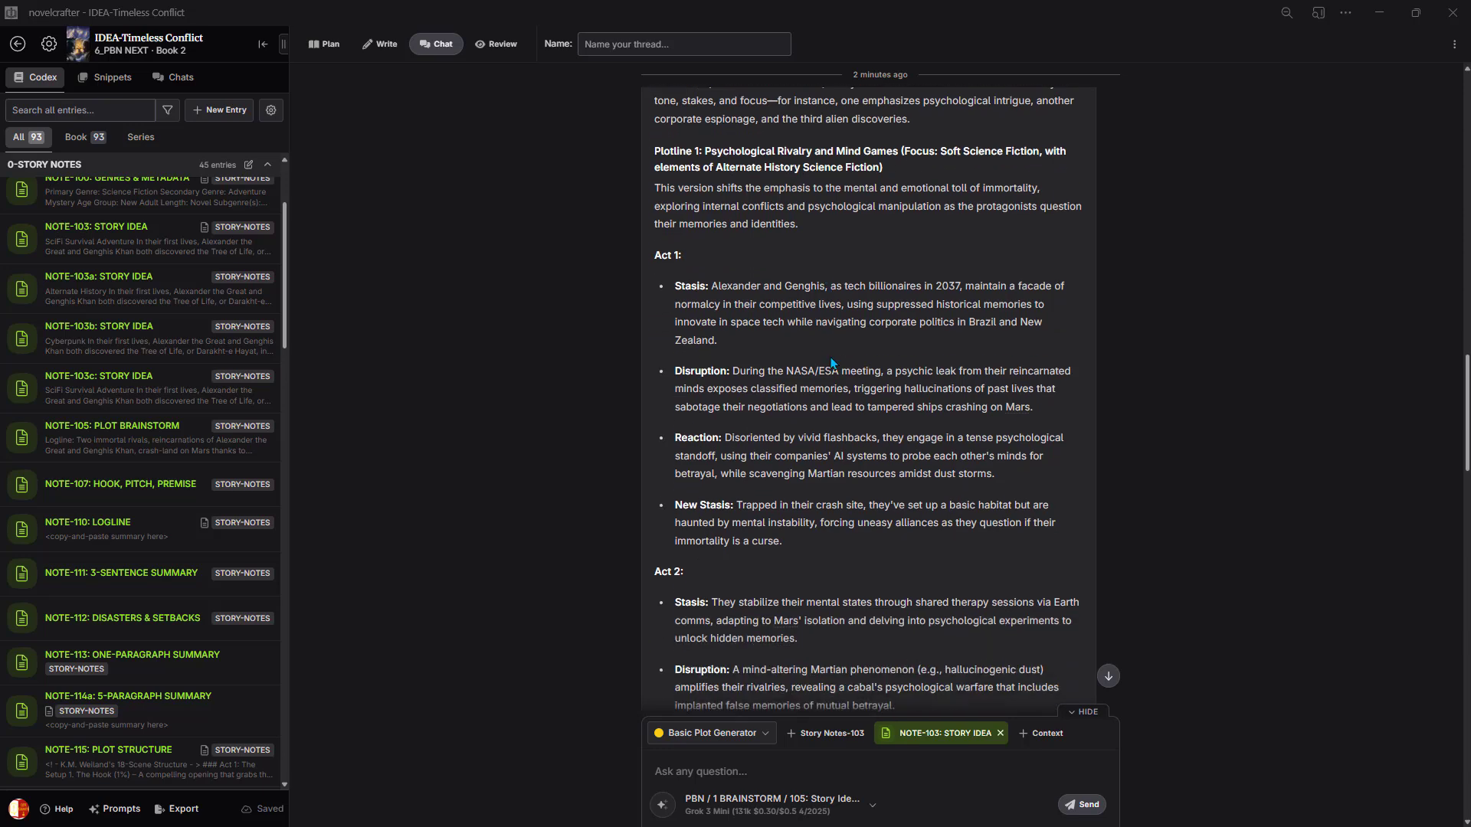
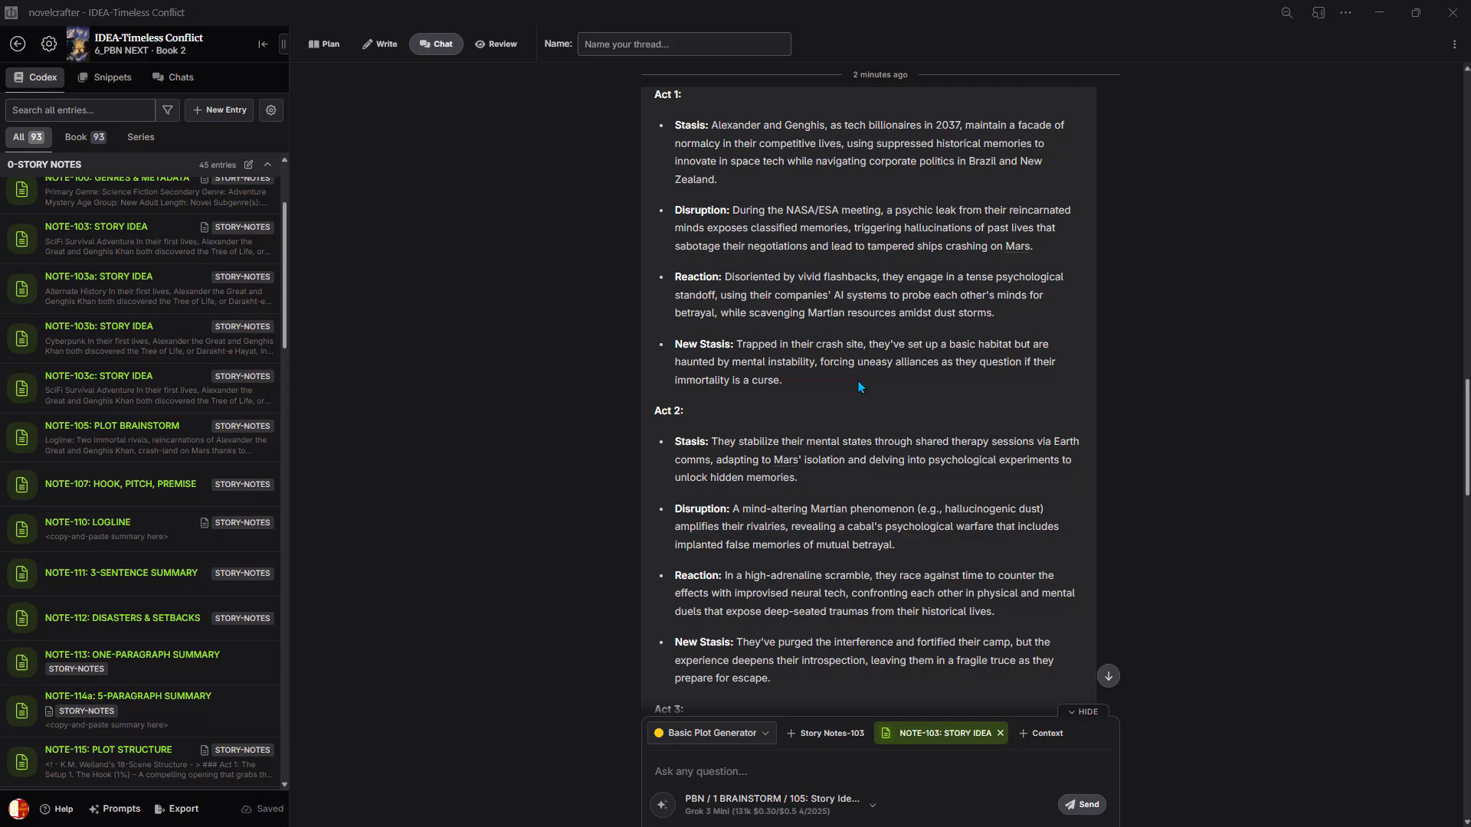
# - Save the plot response as a snippet titled "3 Basic Plot outlines (Grok 3 Mini)" and pin it
pyautogui.scroll(-14, 858, 380)
pyautogui.scroll(-15, 848, 356)
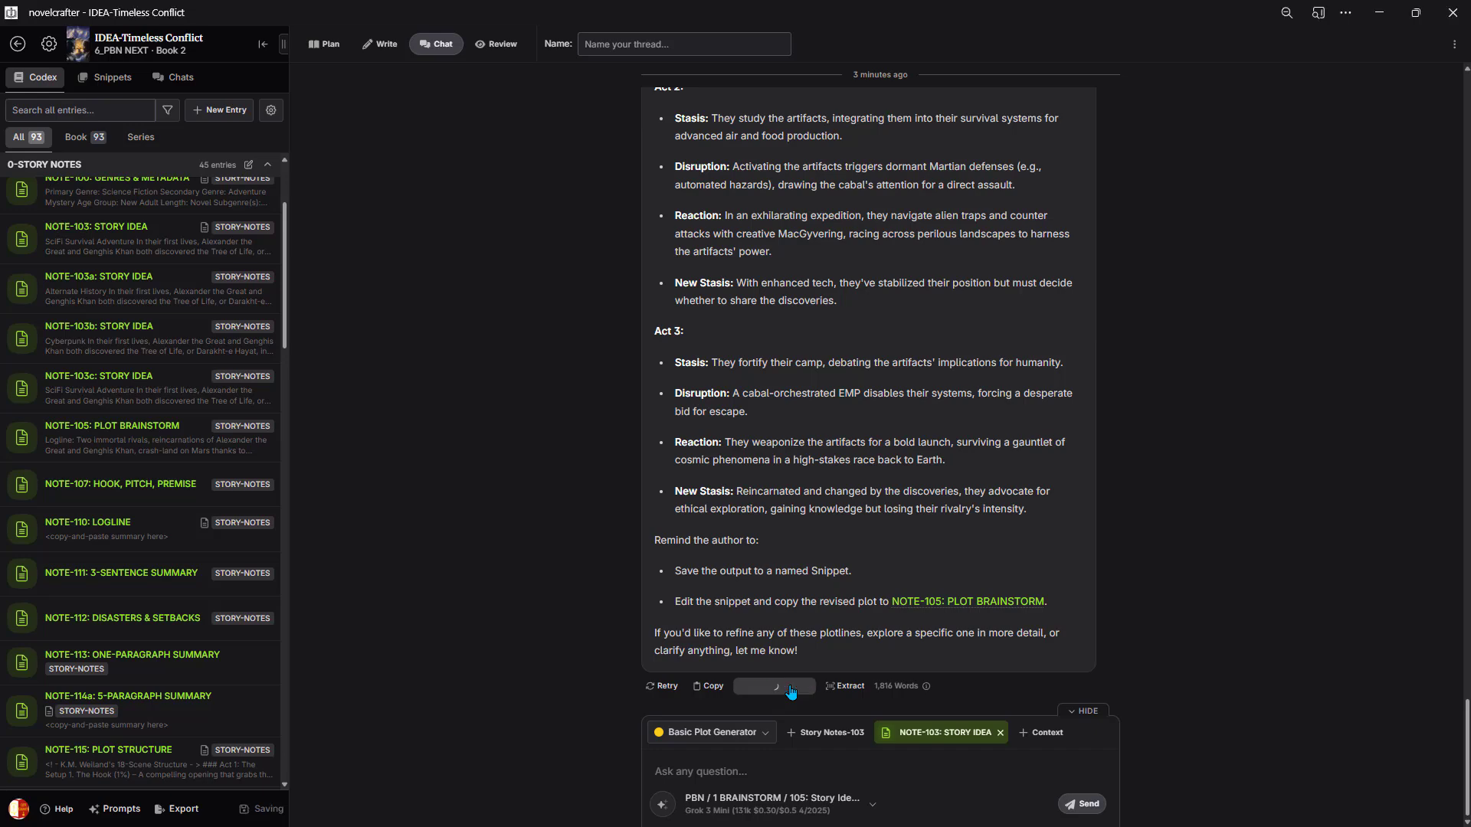
pyautogui.click(775, 686)
pyautogui.click(427, 109)
pyautogui.write('3 Basic Plot o')
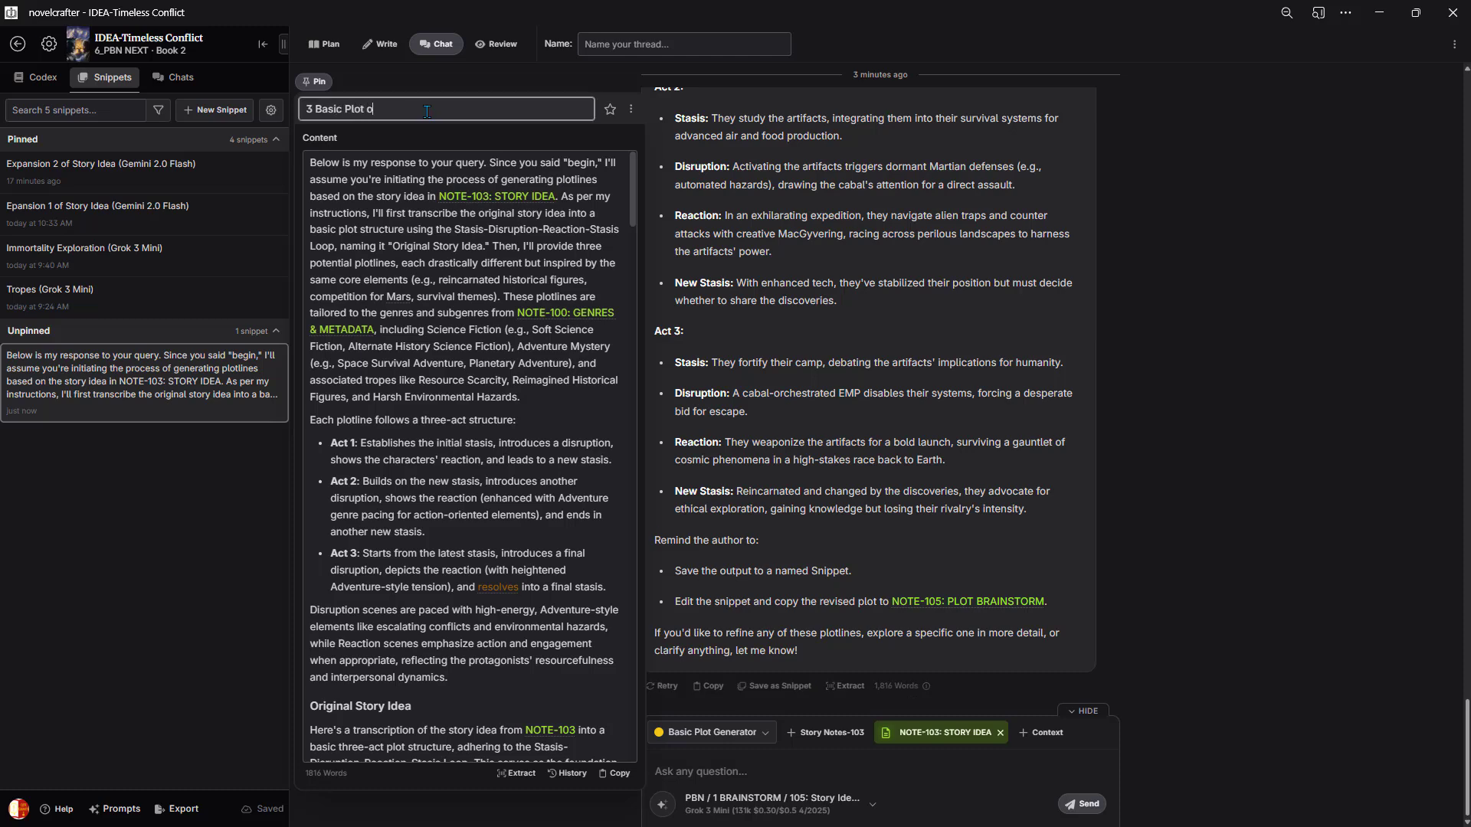
pyautogui.write('utlines (Grok 3 Mini)')
pyautogui.click(610, 108)
# - Delete the current Basic Plot Generator chat thread
pyautogui.click(769, 734)
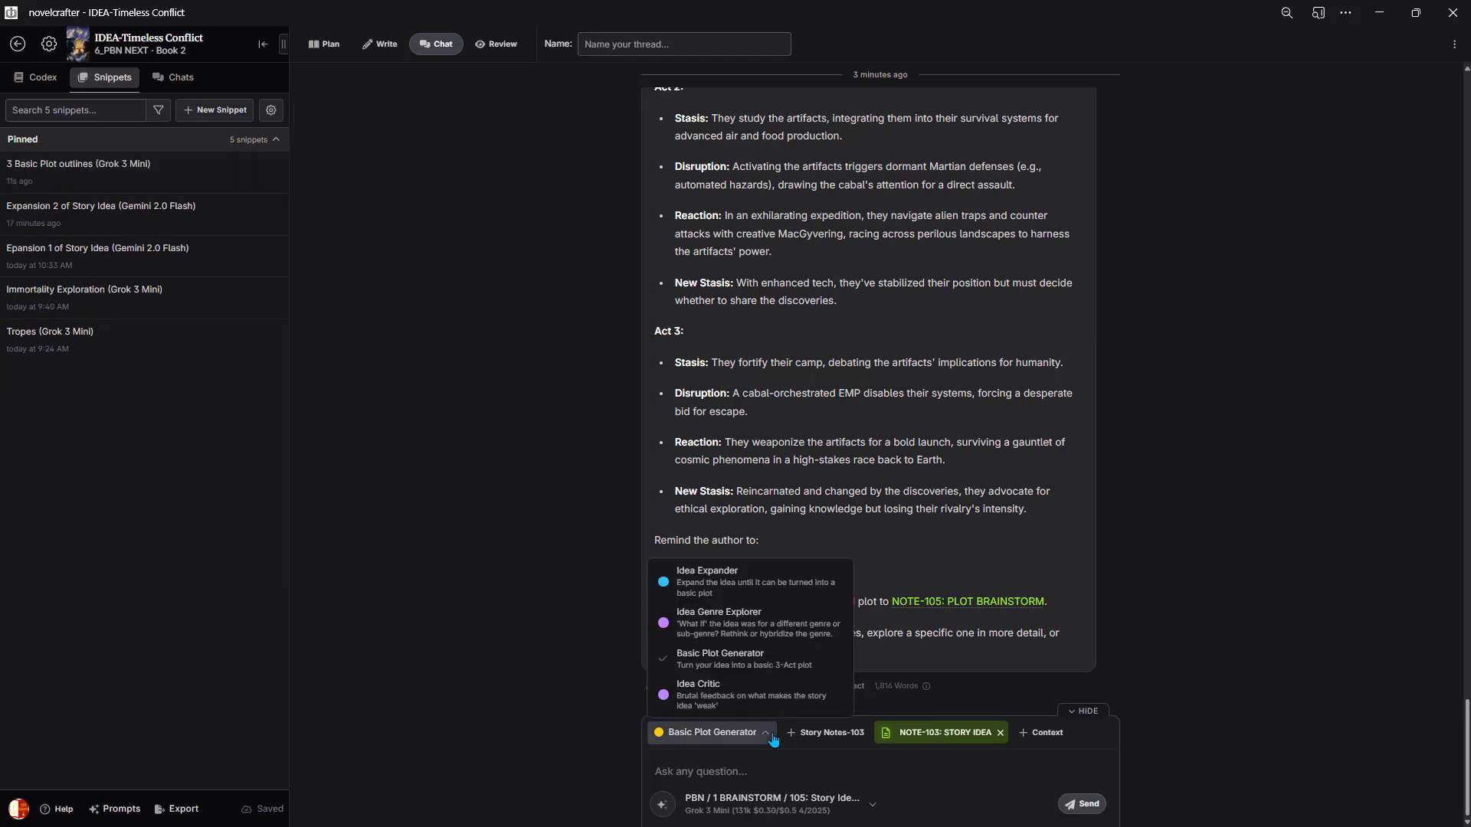
pyautogui.click(1161, 649)
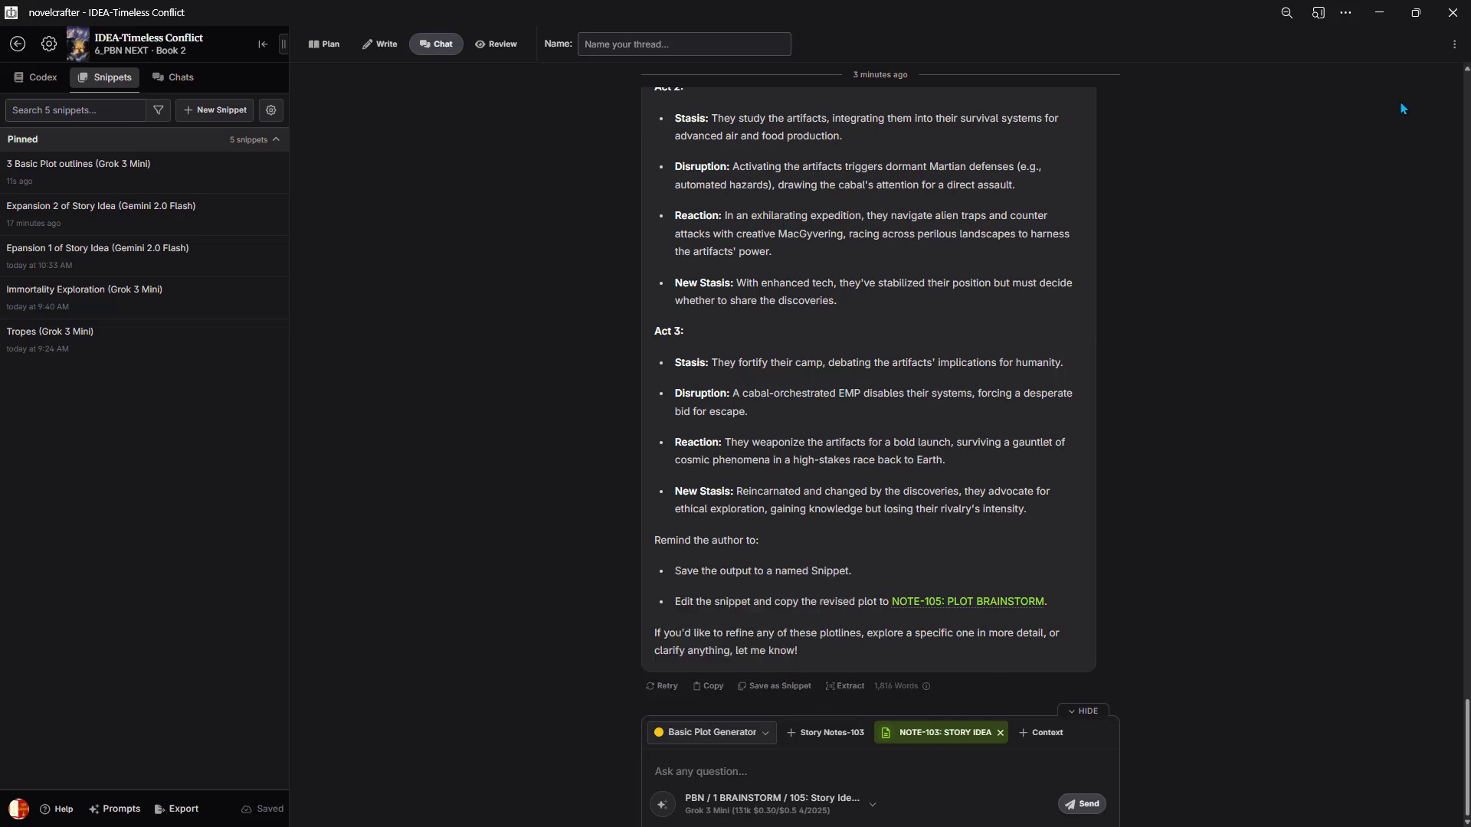
pyautogui.click(1455, 44)
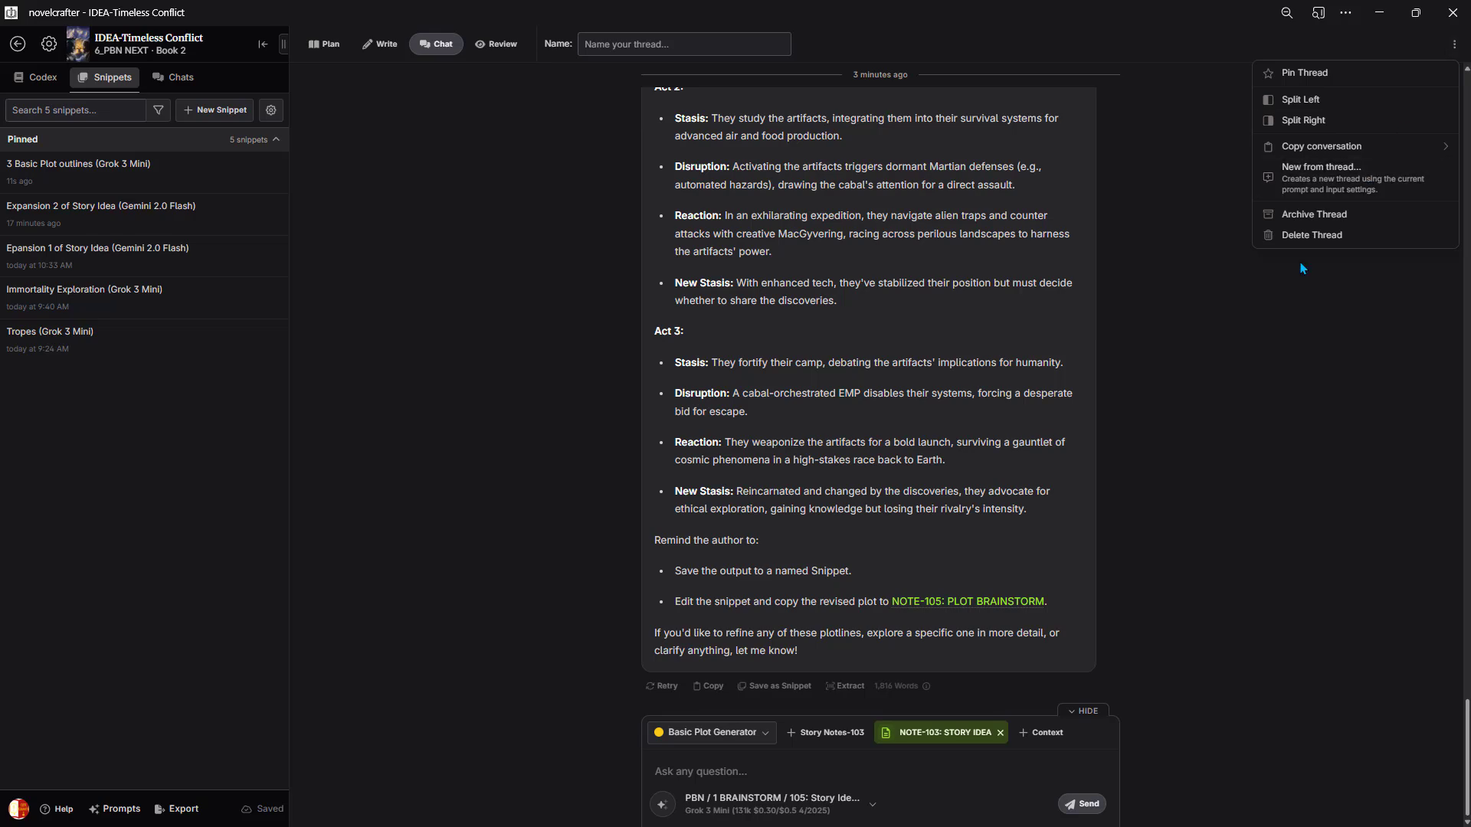
pyautogui.click(1290, 238)
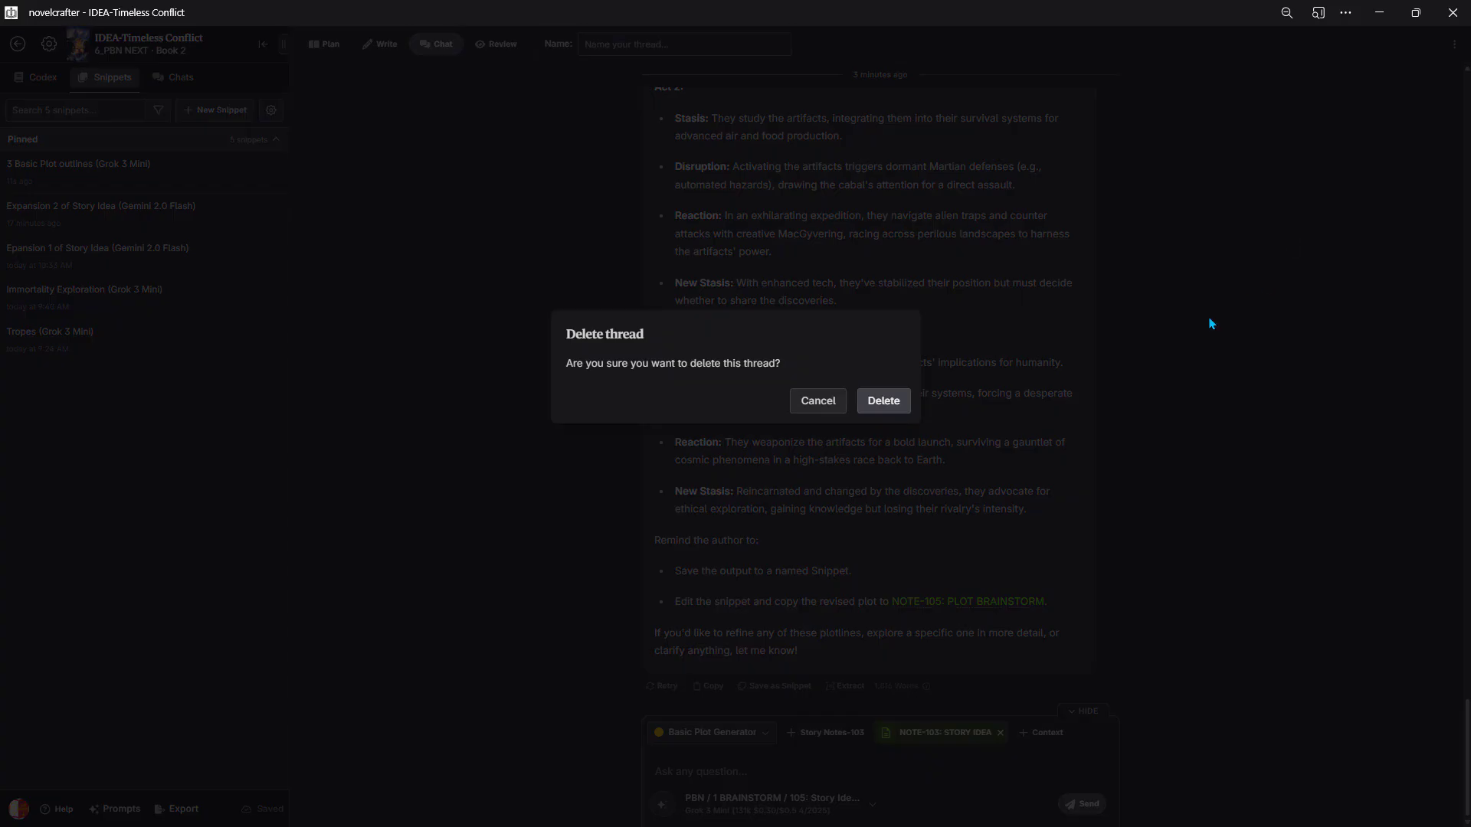
pyautogui.click(881, 401)
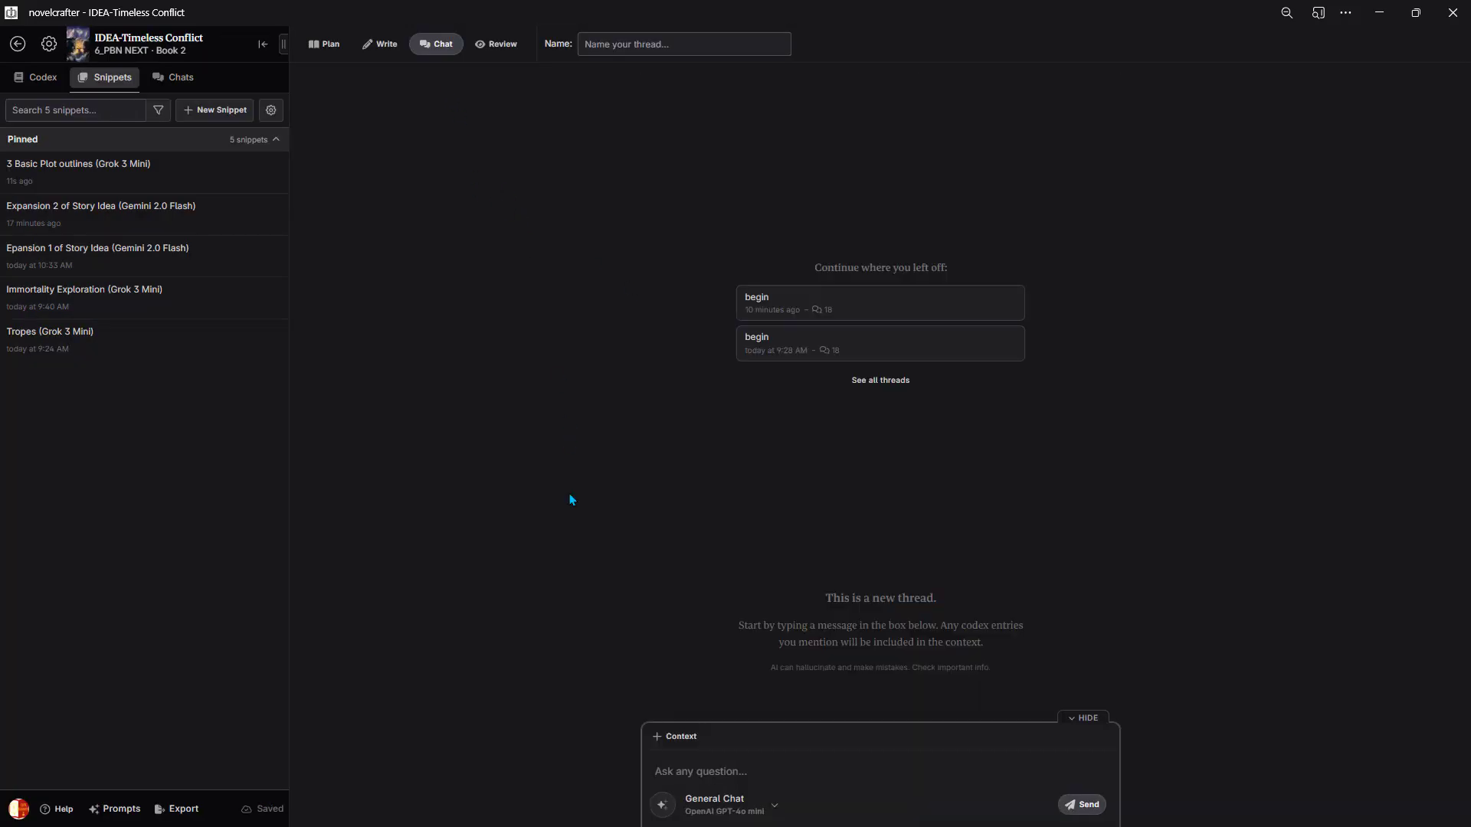
# - Run the Idea Critic from PBN / 1 BRAINSTORM / 105: Story Idea Wizards 1.2 with Claude 3.5 Haiku, sending "begin"
pyautogui.click(663, 805)
pyautogui.moveTo(689, 734)
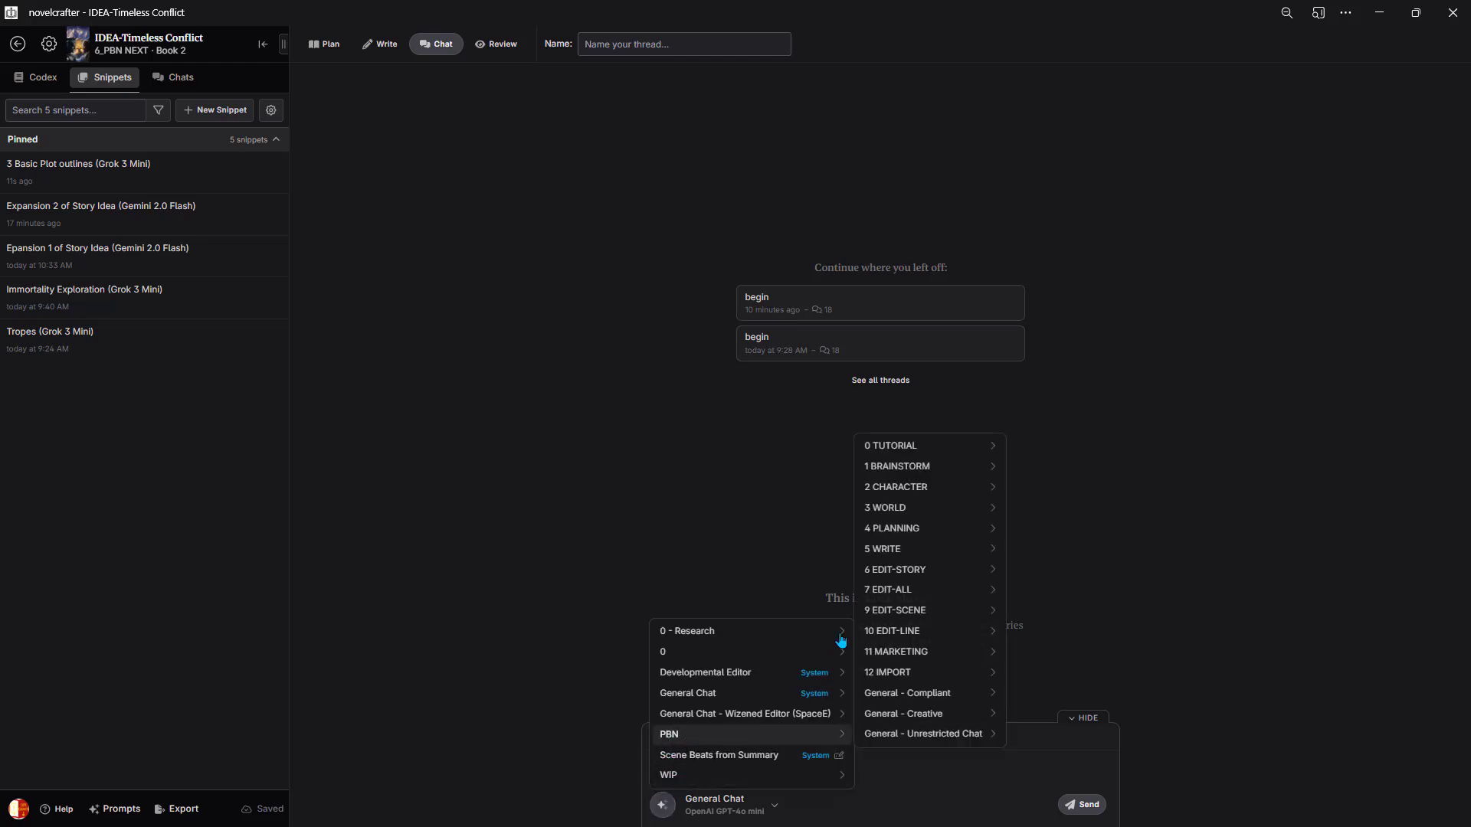
pyautogui.moveTo(982, 469)
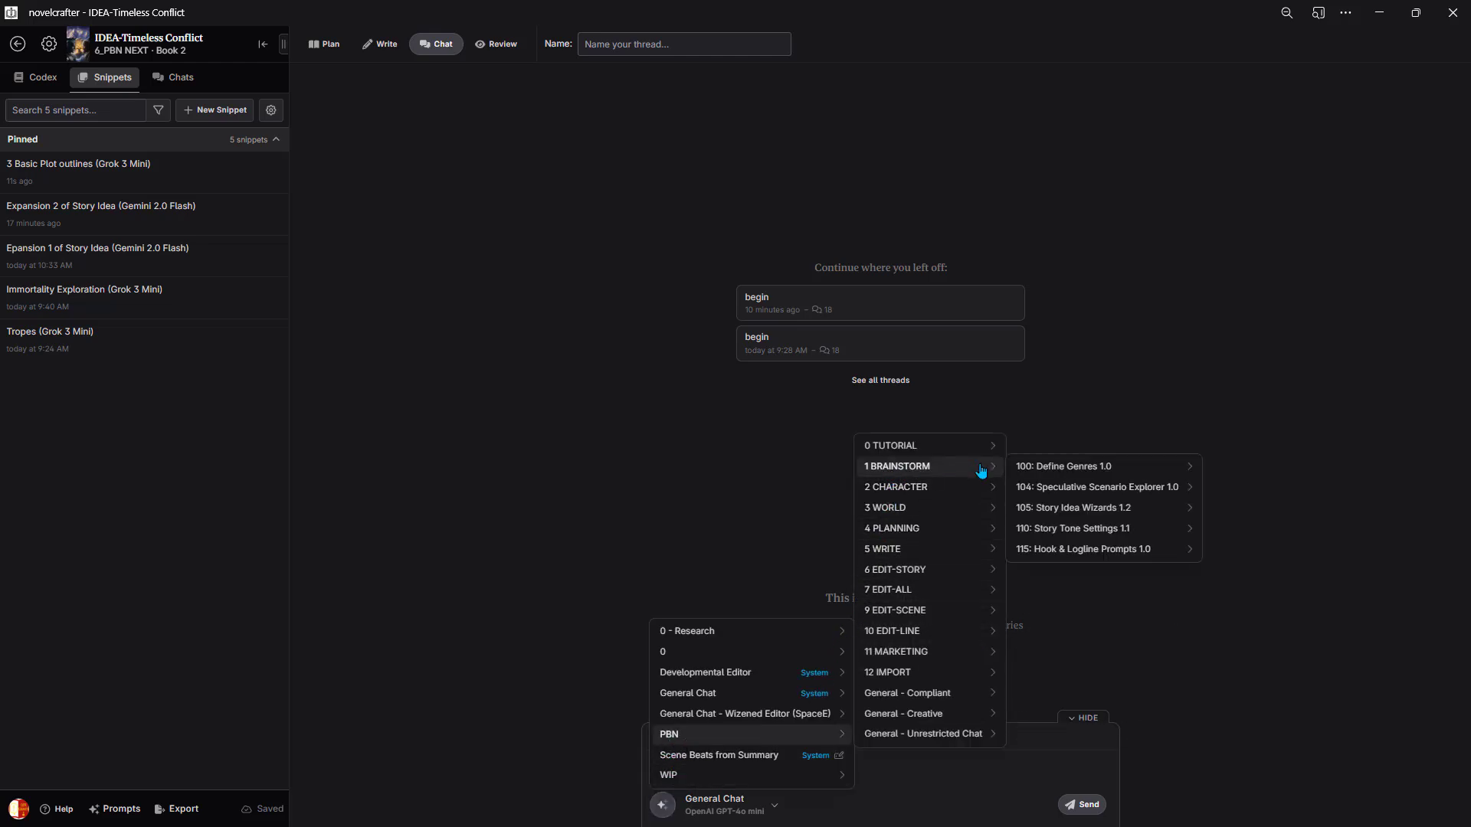
pyautogui.moveTo(1054, 509)
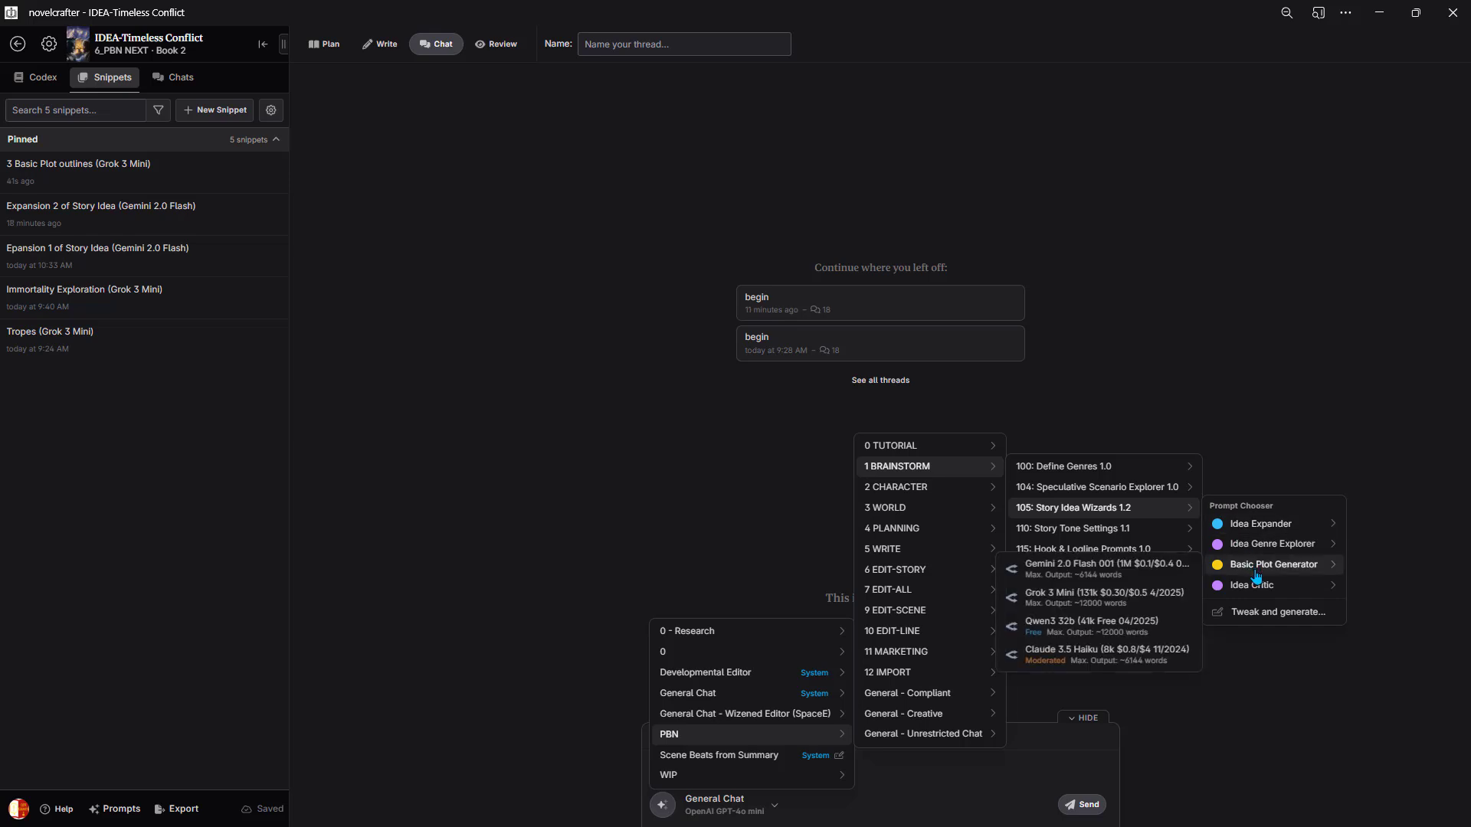
pyautogui.moveTo(1259, 587)
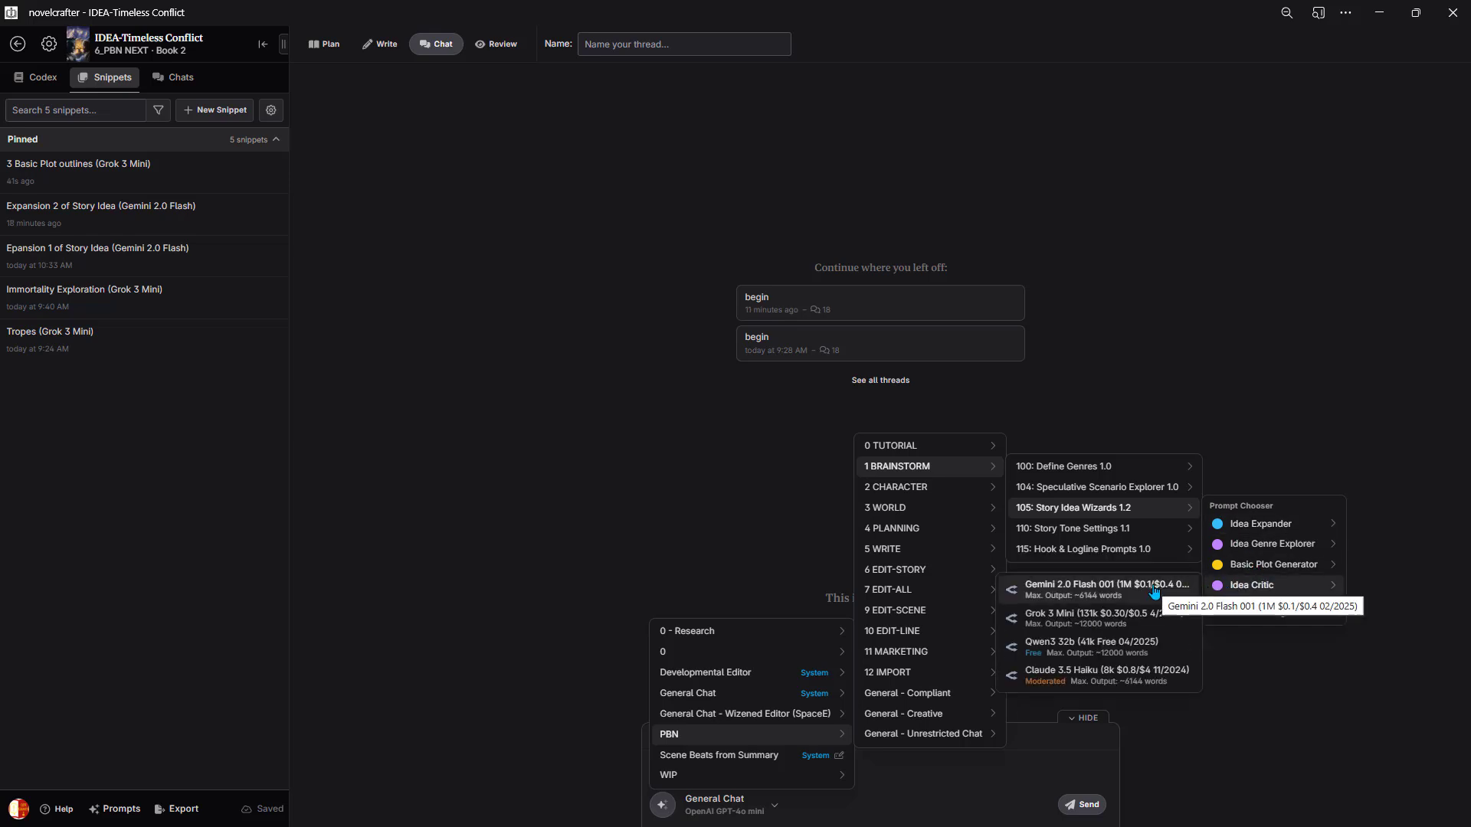
pyautogui.click(1063, 678)
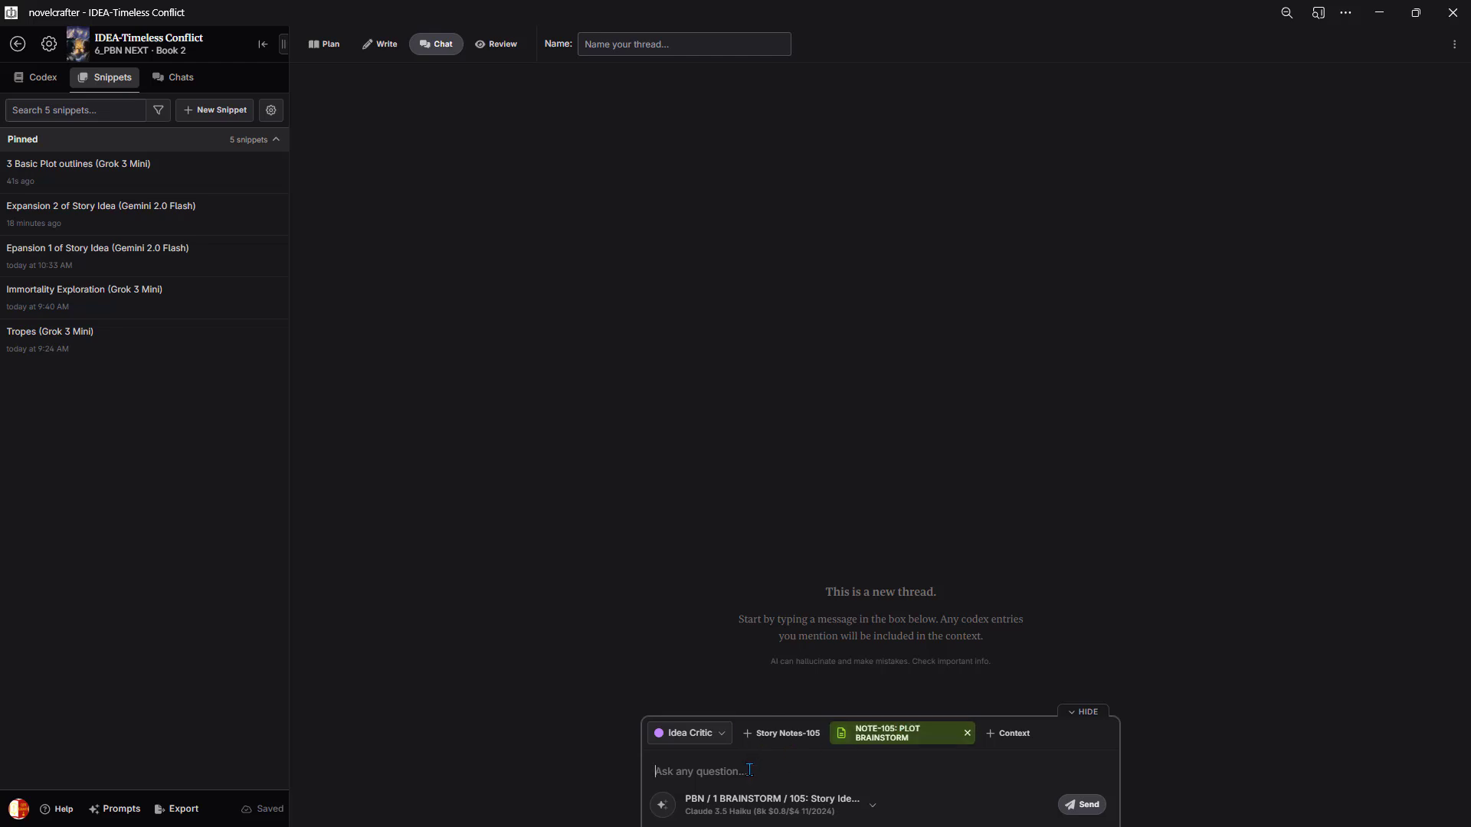
pyautogui.write('begin')
pyautogui.click(1081, 805)
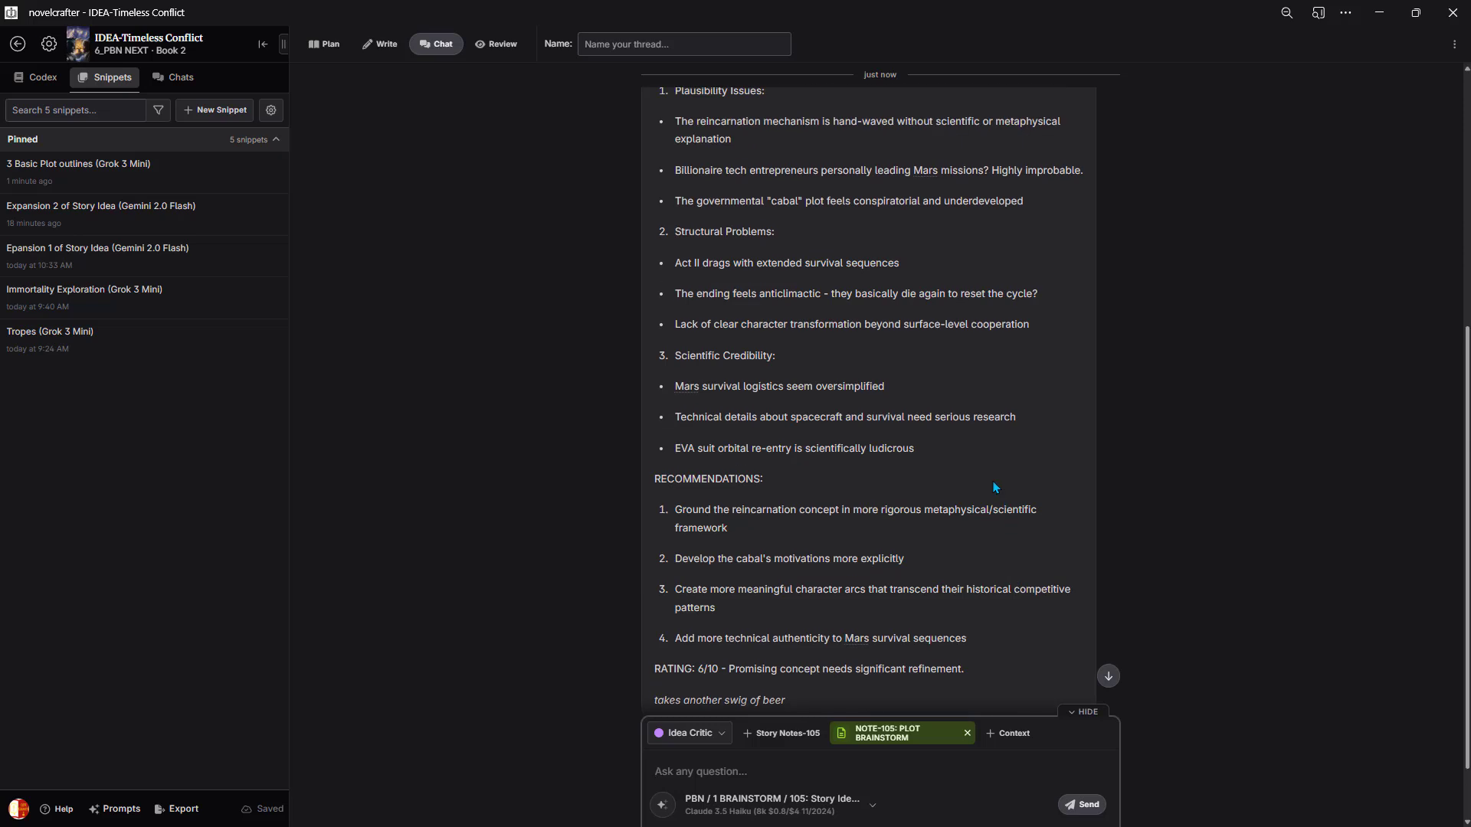
# - Review the strengths and critical weaknesses in the Idea Critic's assessment of NOTE-105: PLOT BRAINSTORM
pyautogui.scroll(4, 958, 457)
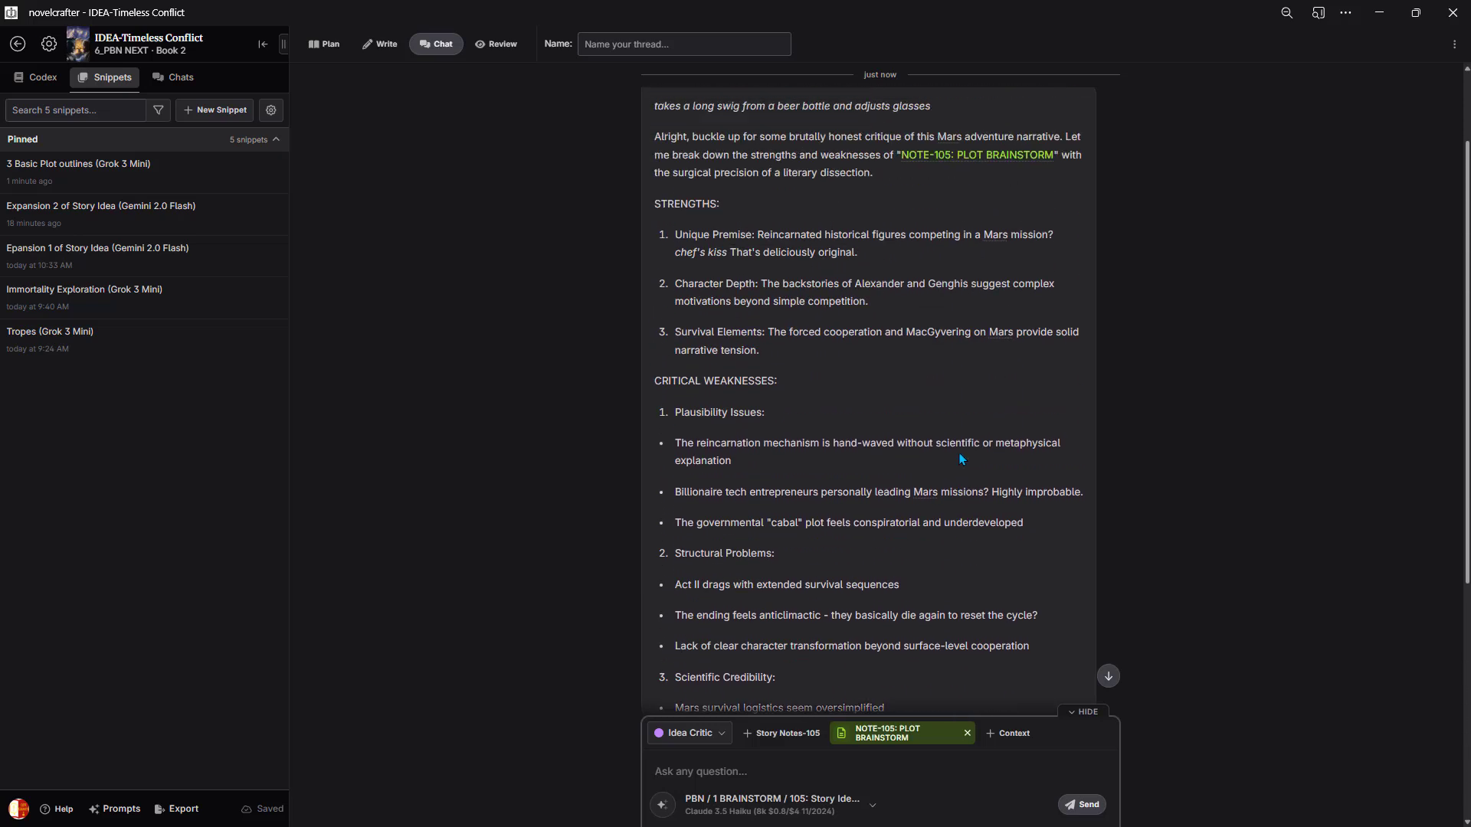
pyautogui.scroll(-1, 961, 452)
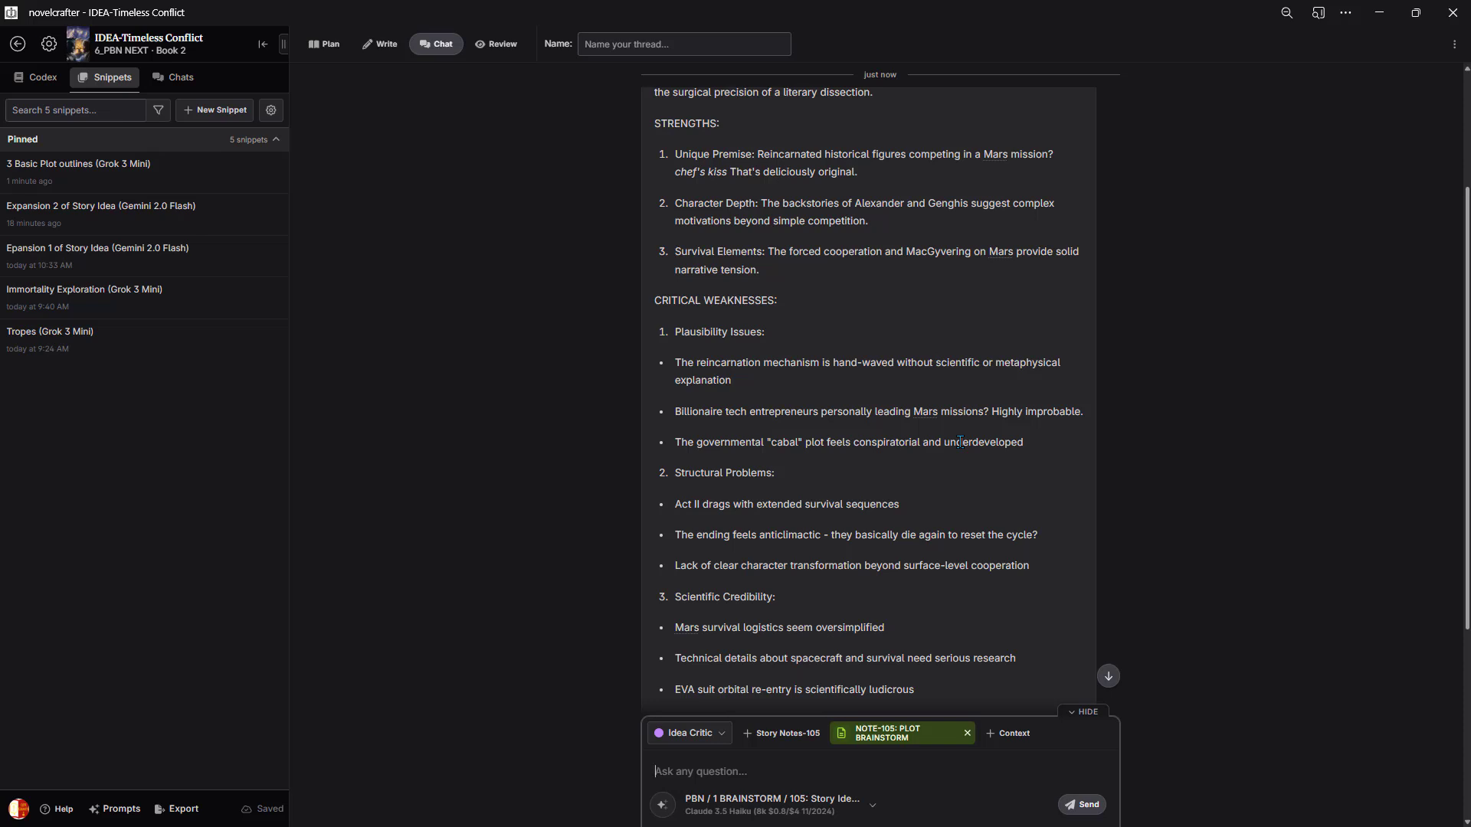
pyautogui.scroll(2, 912, 354)
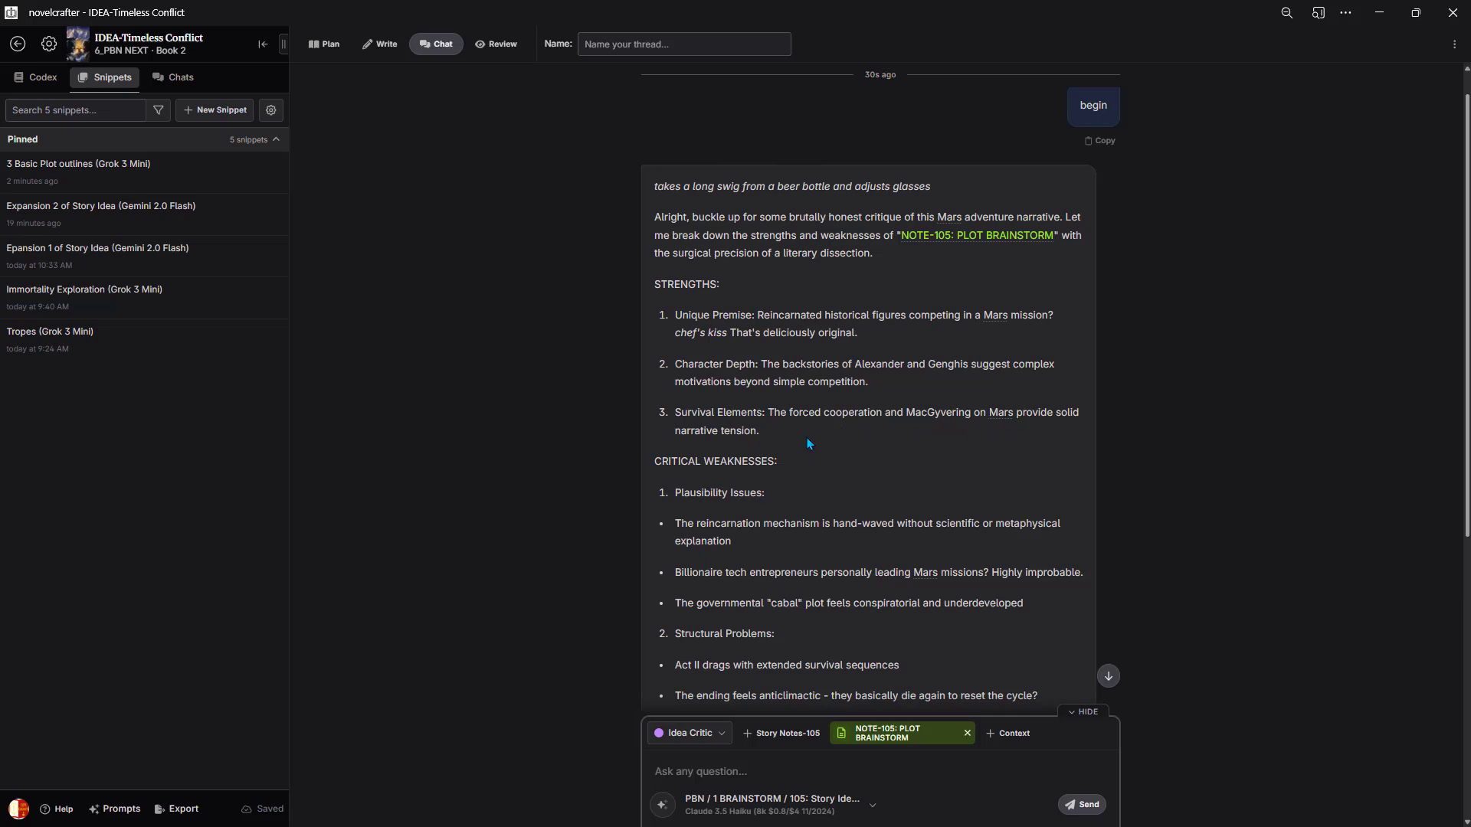
pyautogui.scroll(-2, 866, 455)
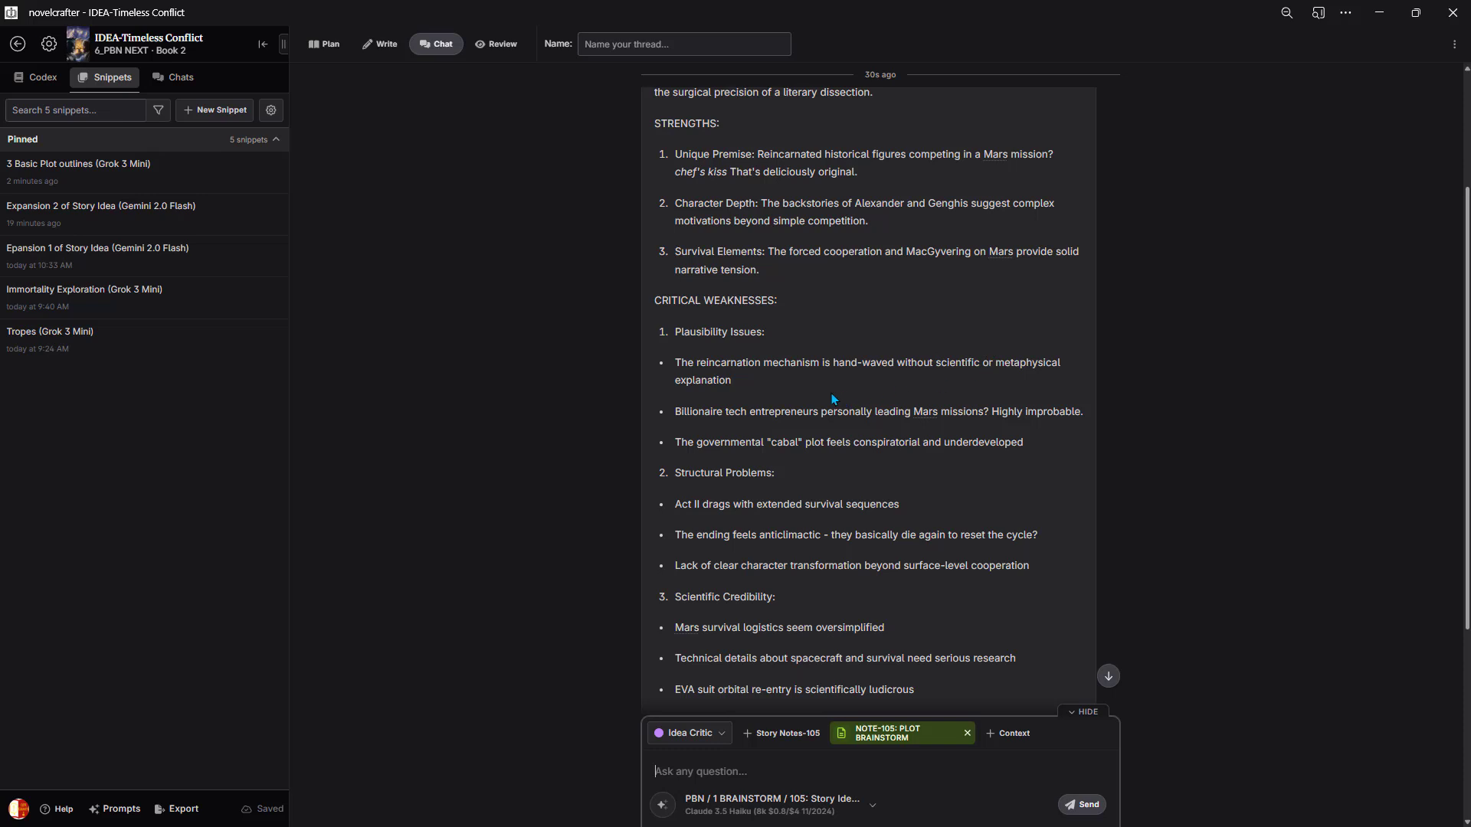
# - Read the rest of the critique through its recommendations and look over the prompt groups under PBN / 1 BRAINSTORM
pyautogui.scroll(-2, 945, 404)
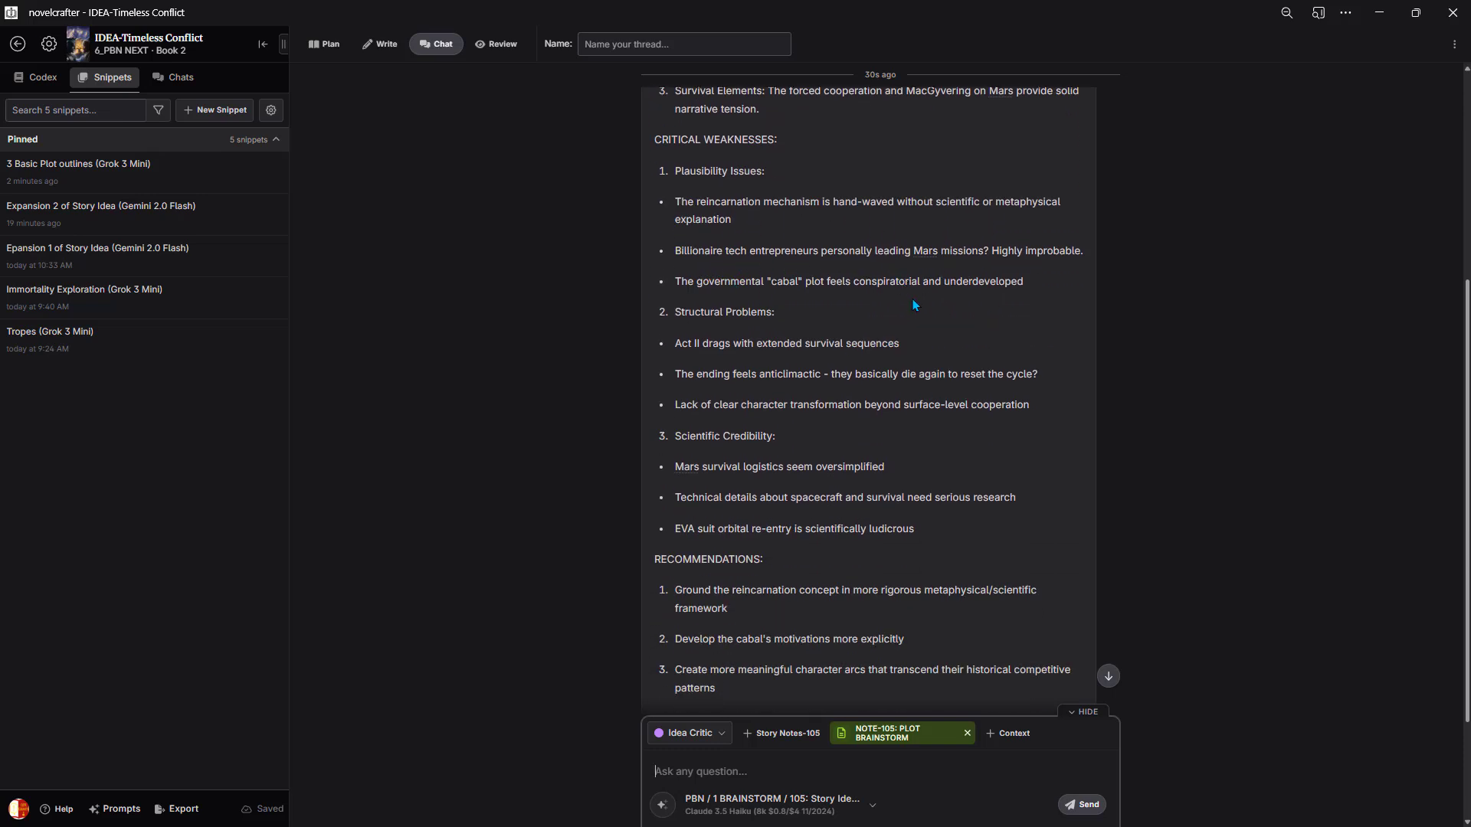
pyautogui.scroll(-2, 906, 338)
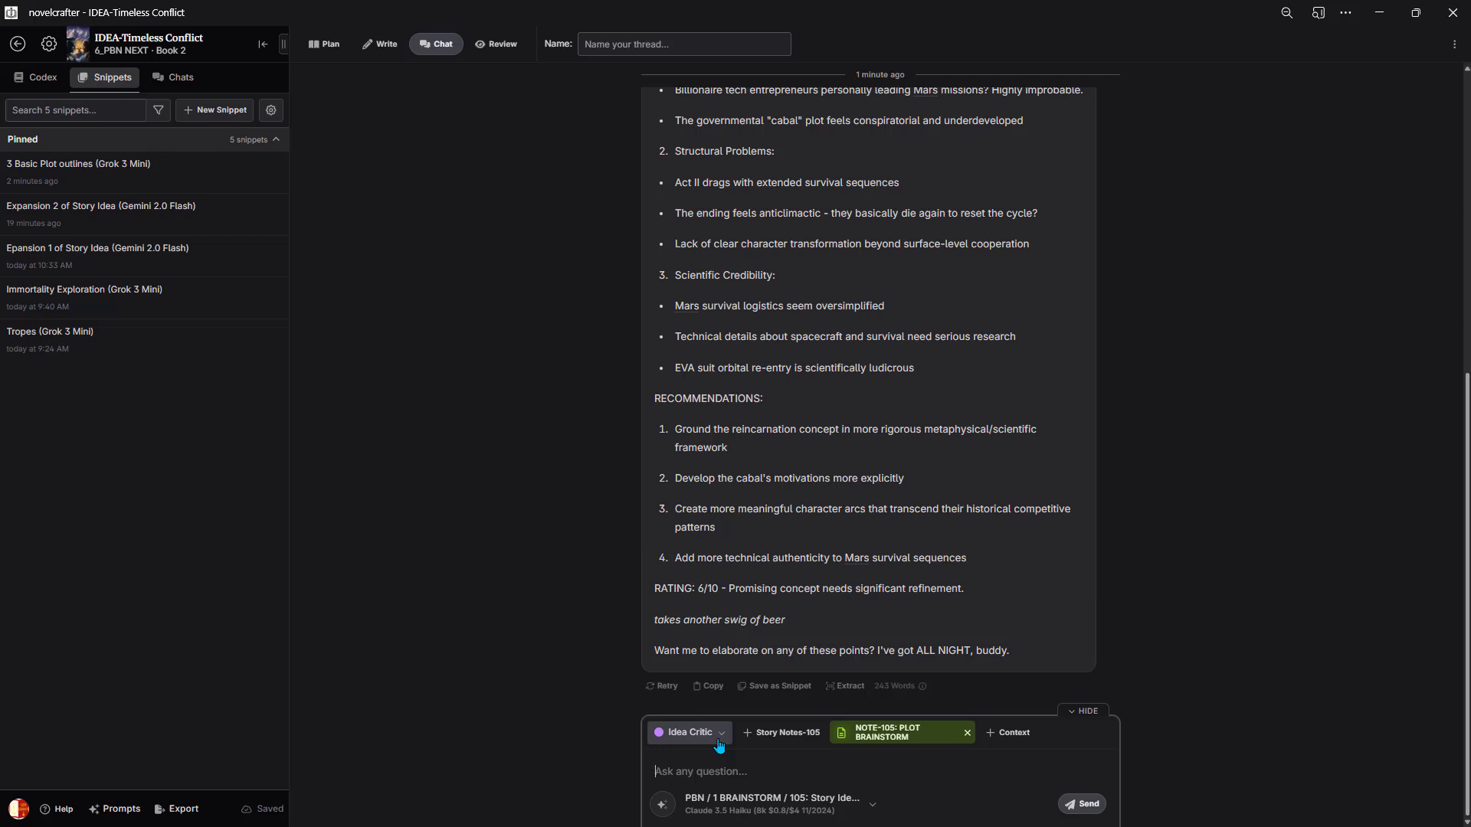
pyautogui.click(663, 804)
pyautogui.moveTo(672, 740)
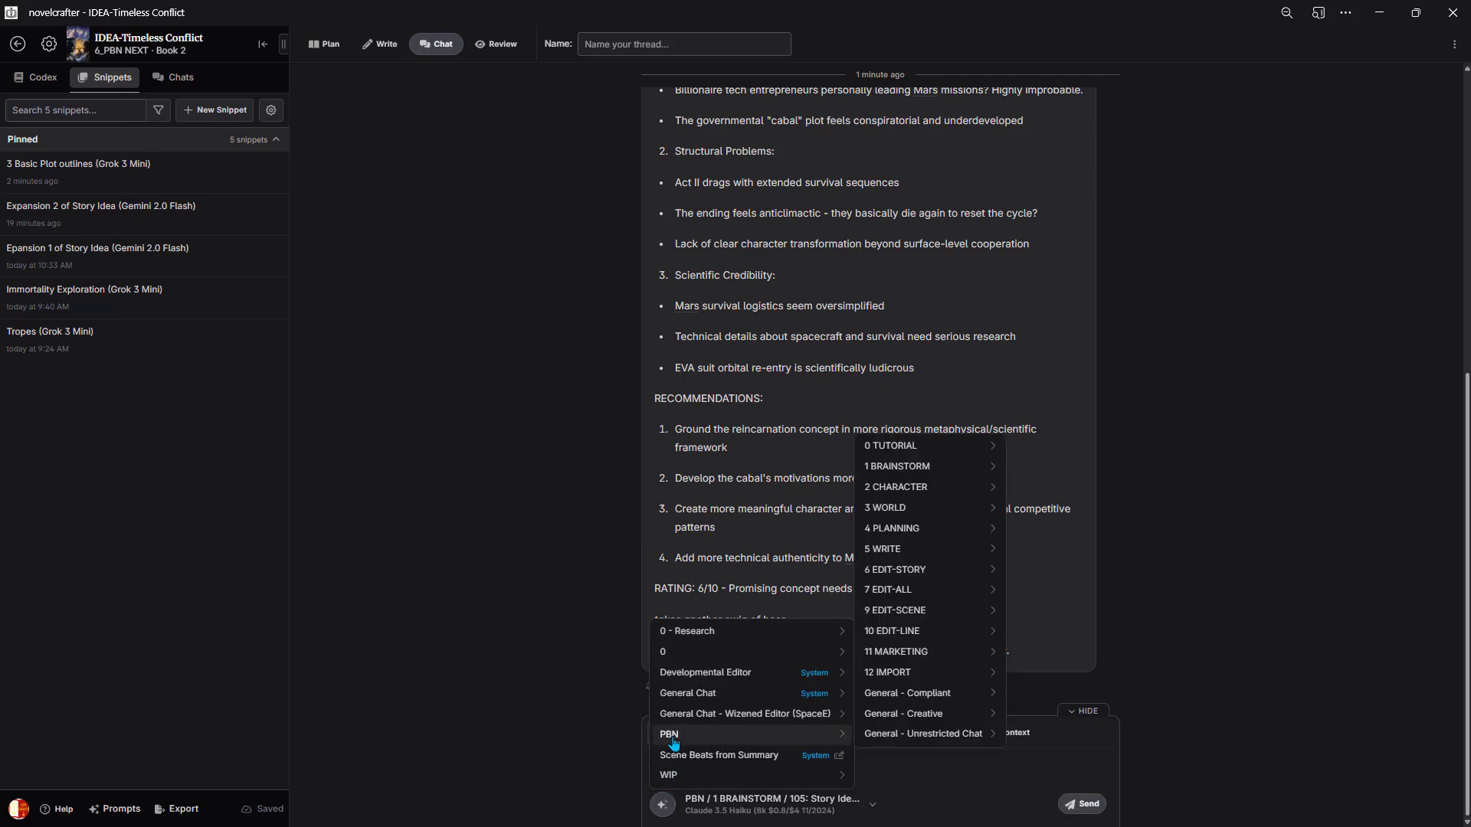
pyautogui.moveTo(984, 469)
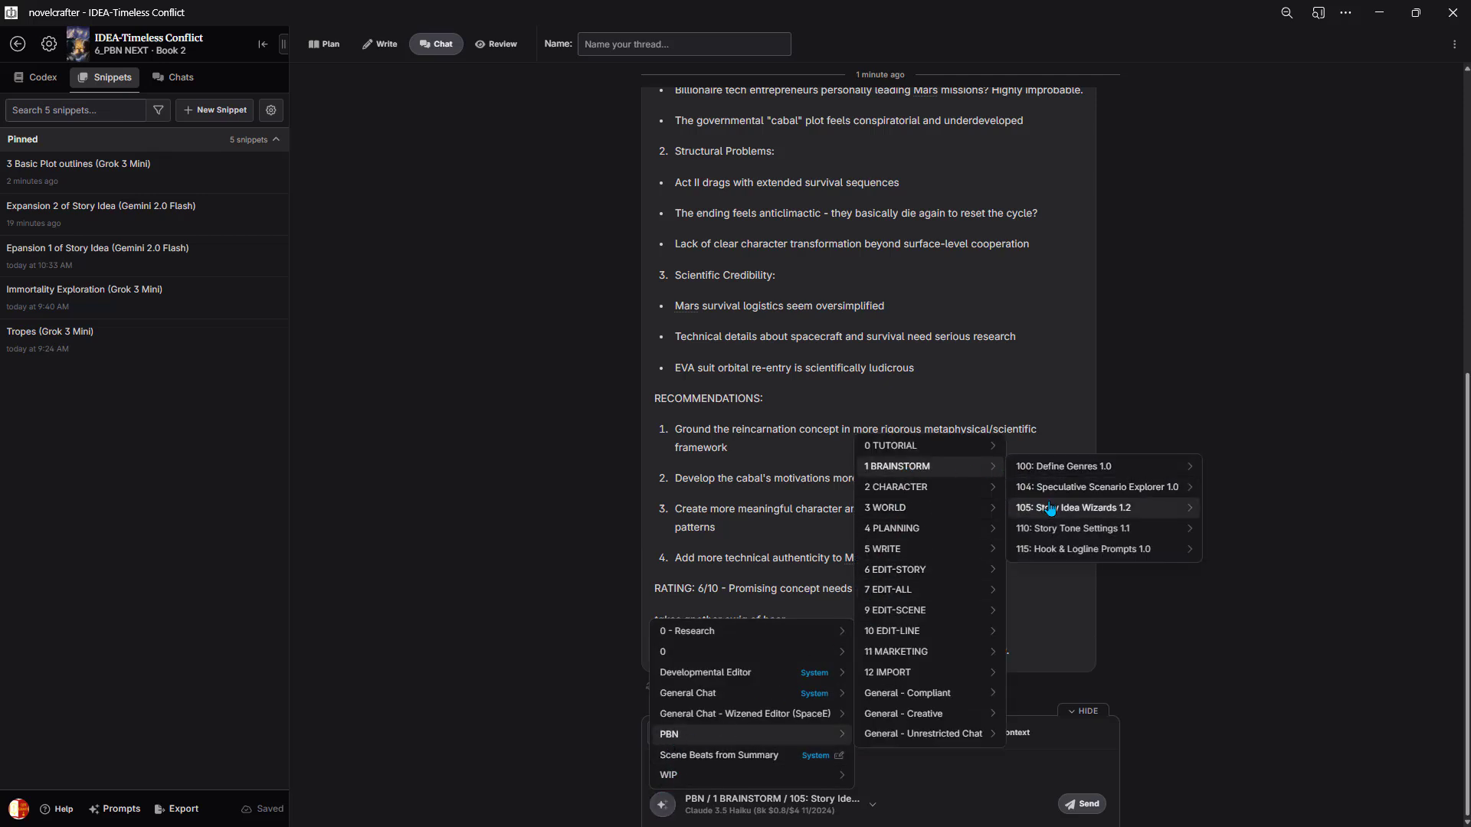
pyautogui.moveTo(1066, 534)
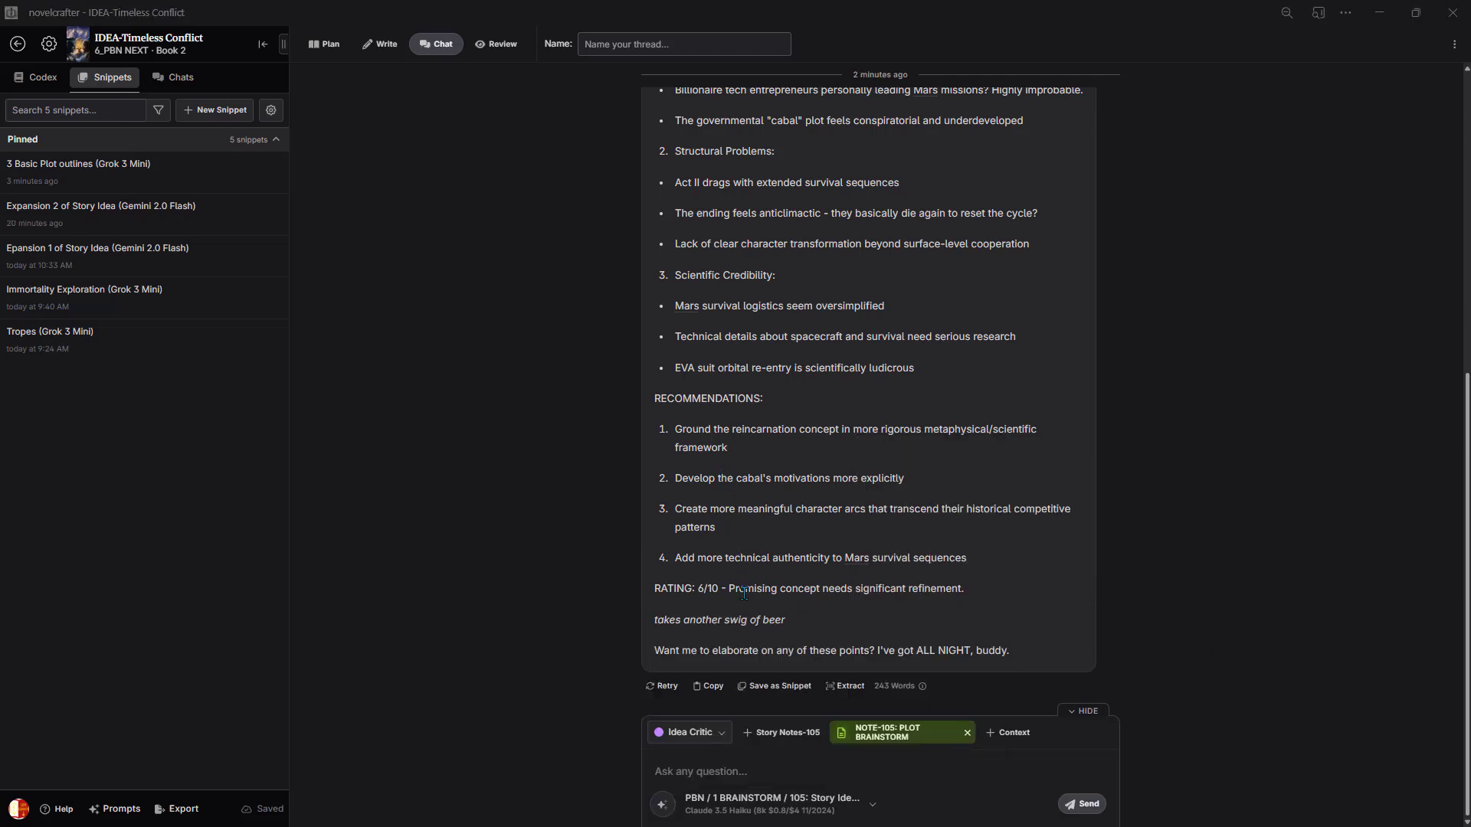
# - Save the critique response as a snippet titled "Idea Critic (Claude 3.5 Haiku)" and pin it
pyautogui.click(779, 685)
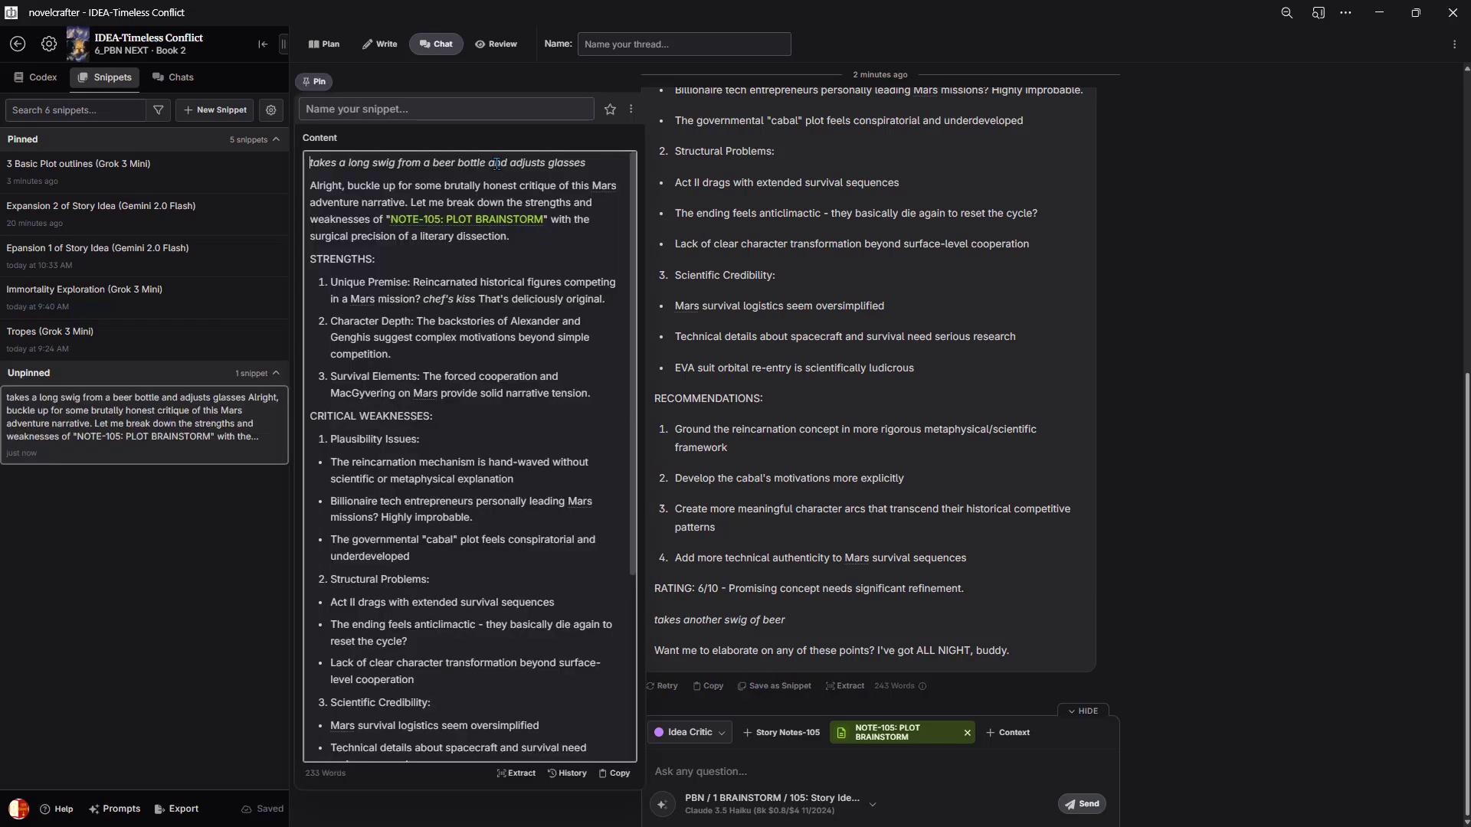
pyautogui.click(430, 109)
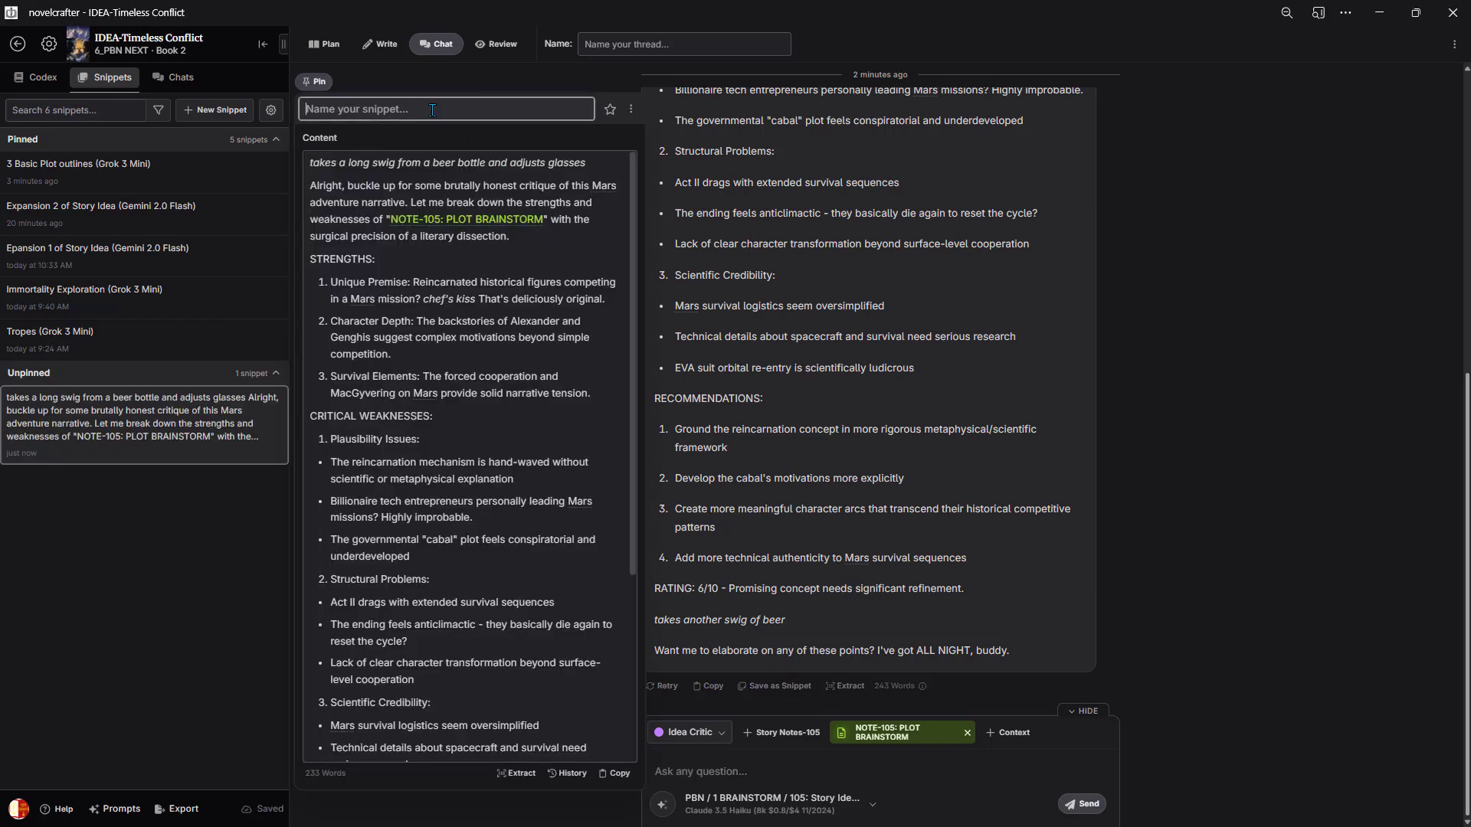
pyautogui.write('Idea Critic (Claude 3.5 Haiku)')
pyautogui.click(611, 113)
pyautogui.click(1148, 308)
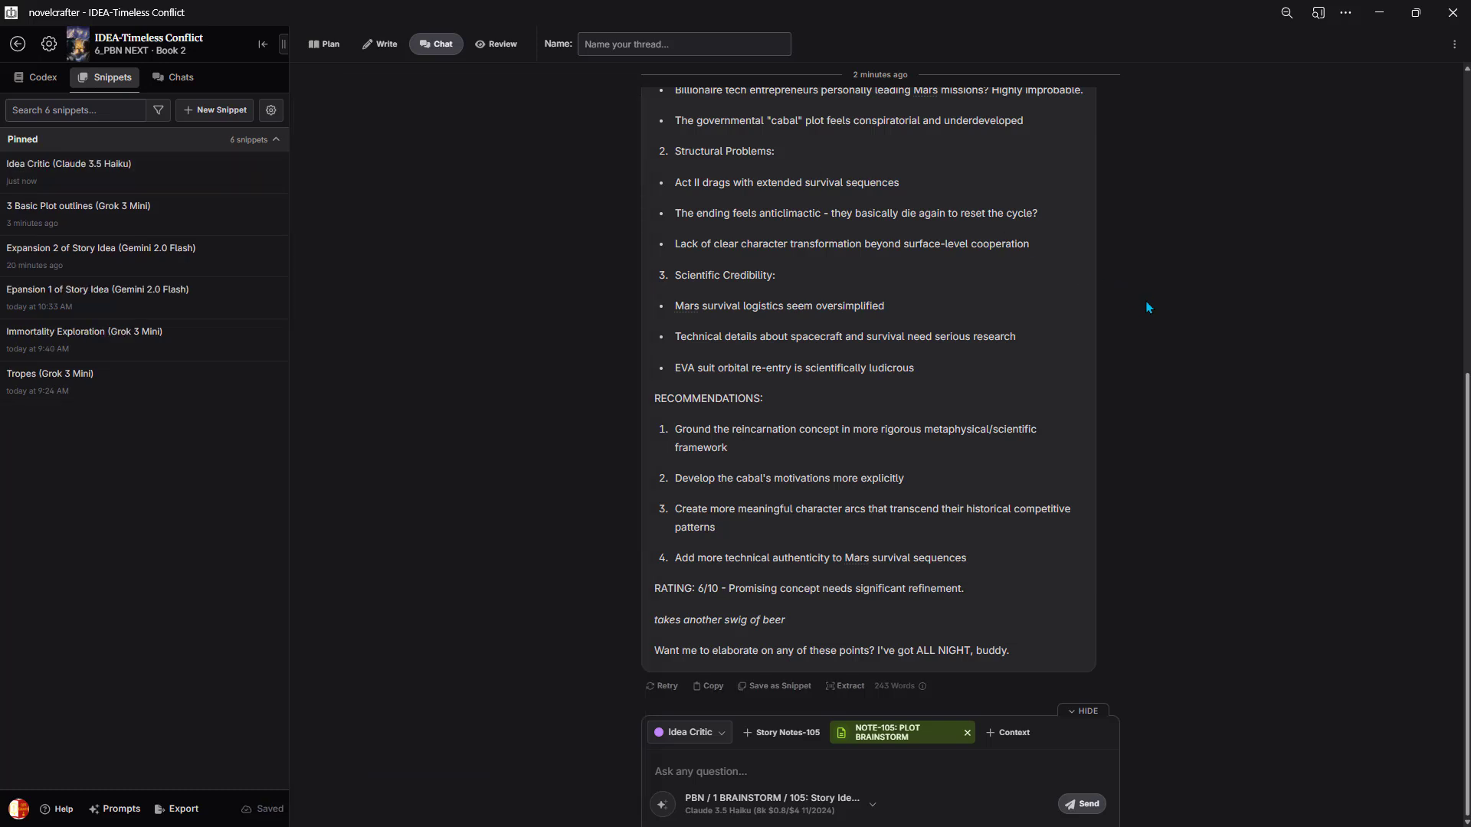
# - Delete the current Idea Critic chat thread
pyautogui.click(1454, 44)
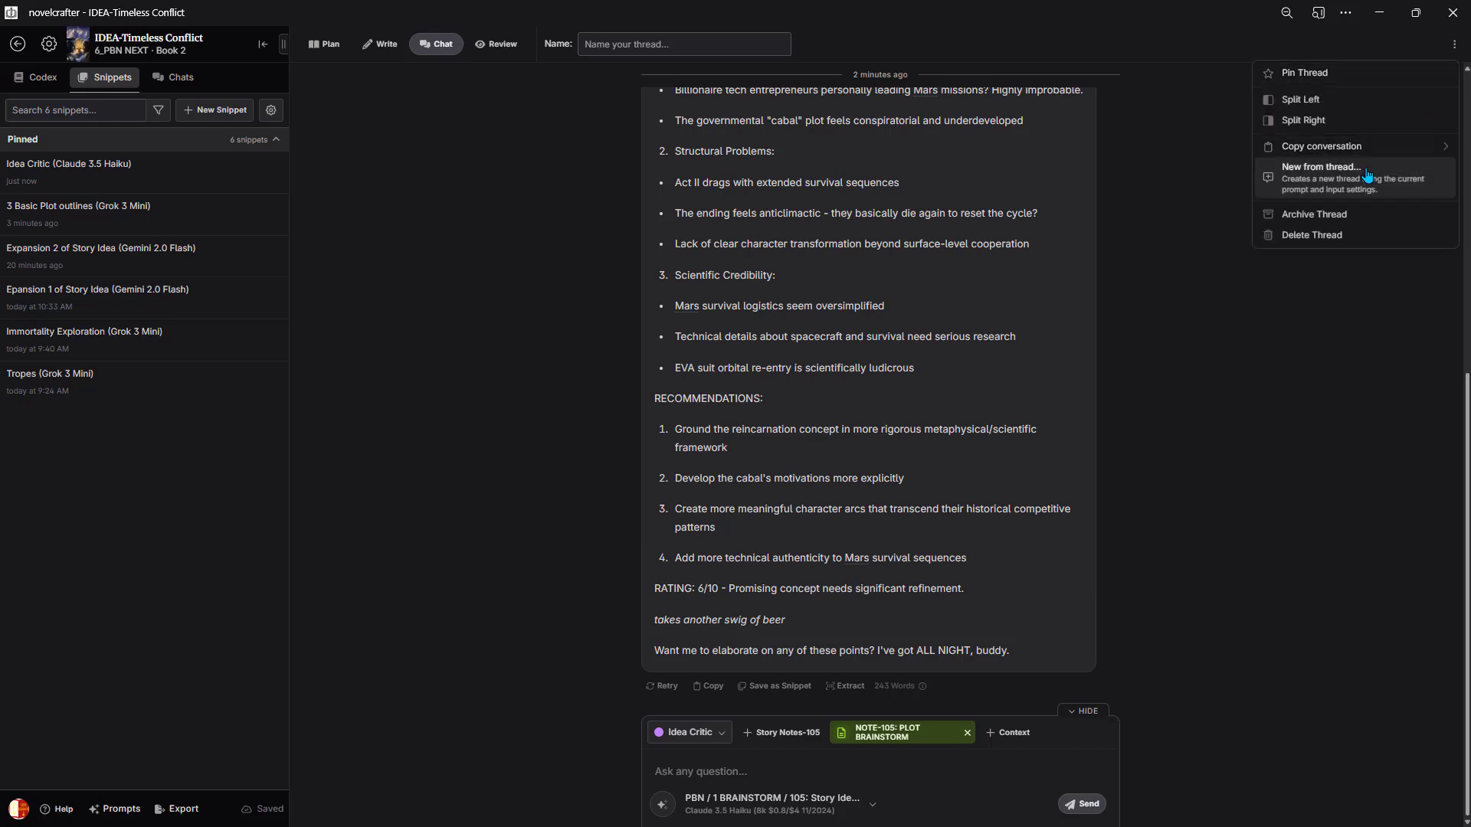
pyautogui.click(1336, 235)
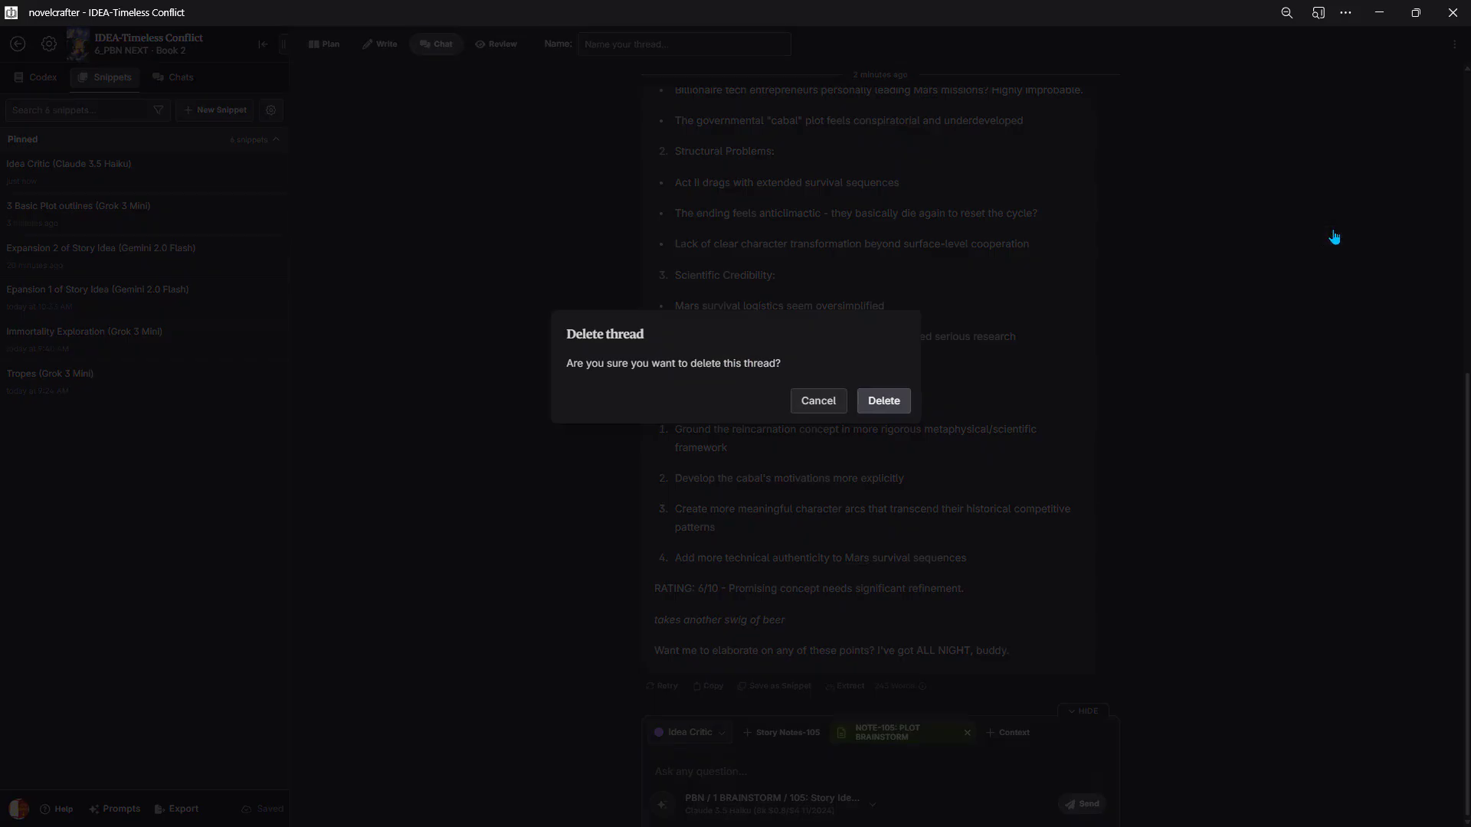
pyautogui.click(876, 398)
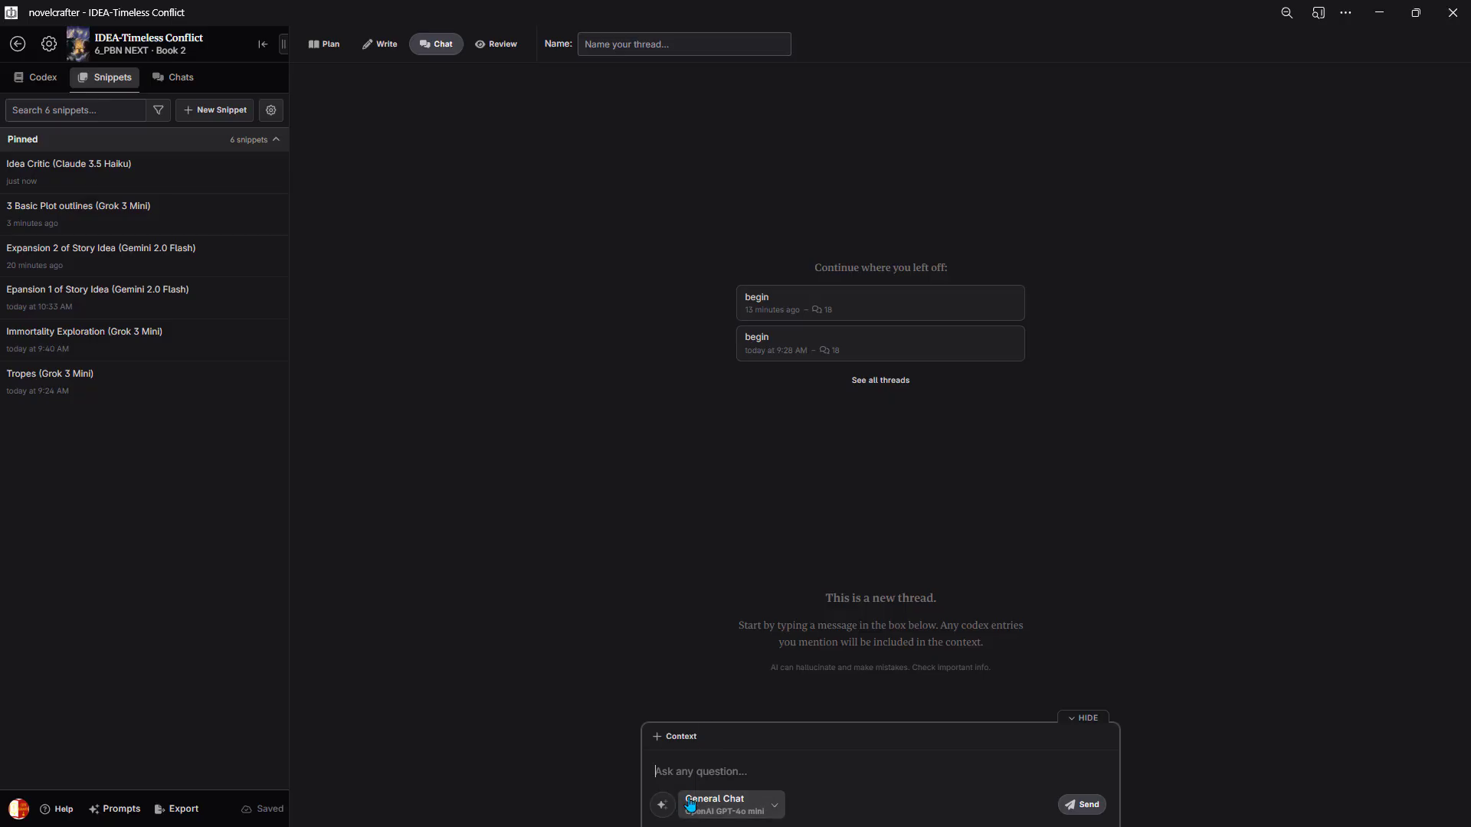
# - Load Emotional Arcs from PBN / 1 BRAINSTORM / 110: Story Tone Settings 1.1 with Phi 4 and send "usage"
pyautogui.click(676, 809)
pyautogui.moveTo(674, 734)
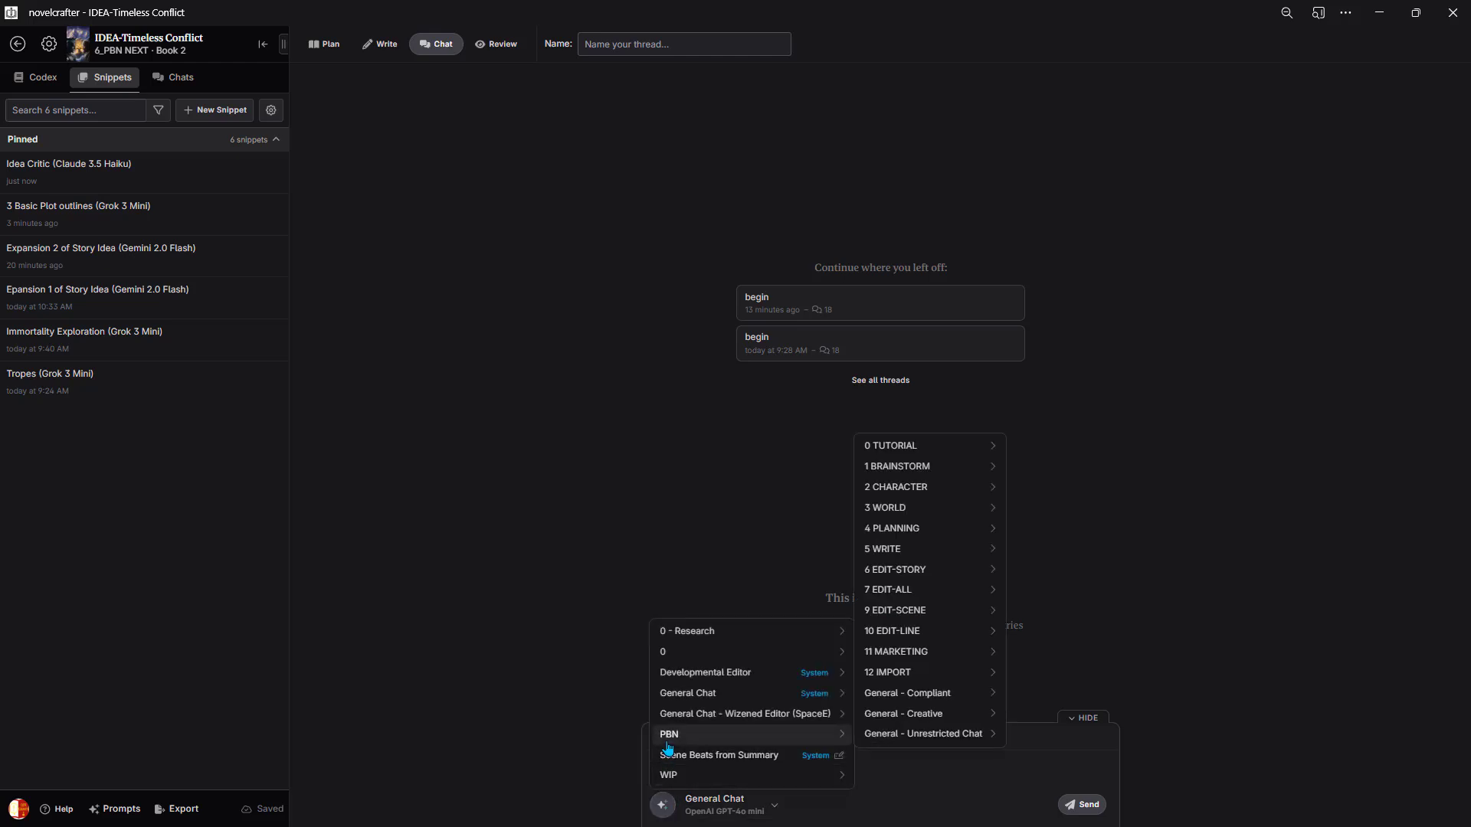
pyautogui.moveTo(902, 475)
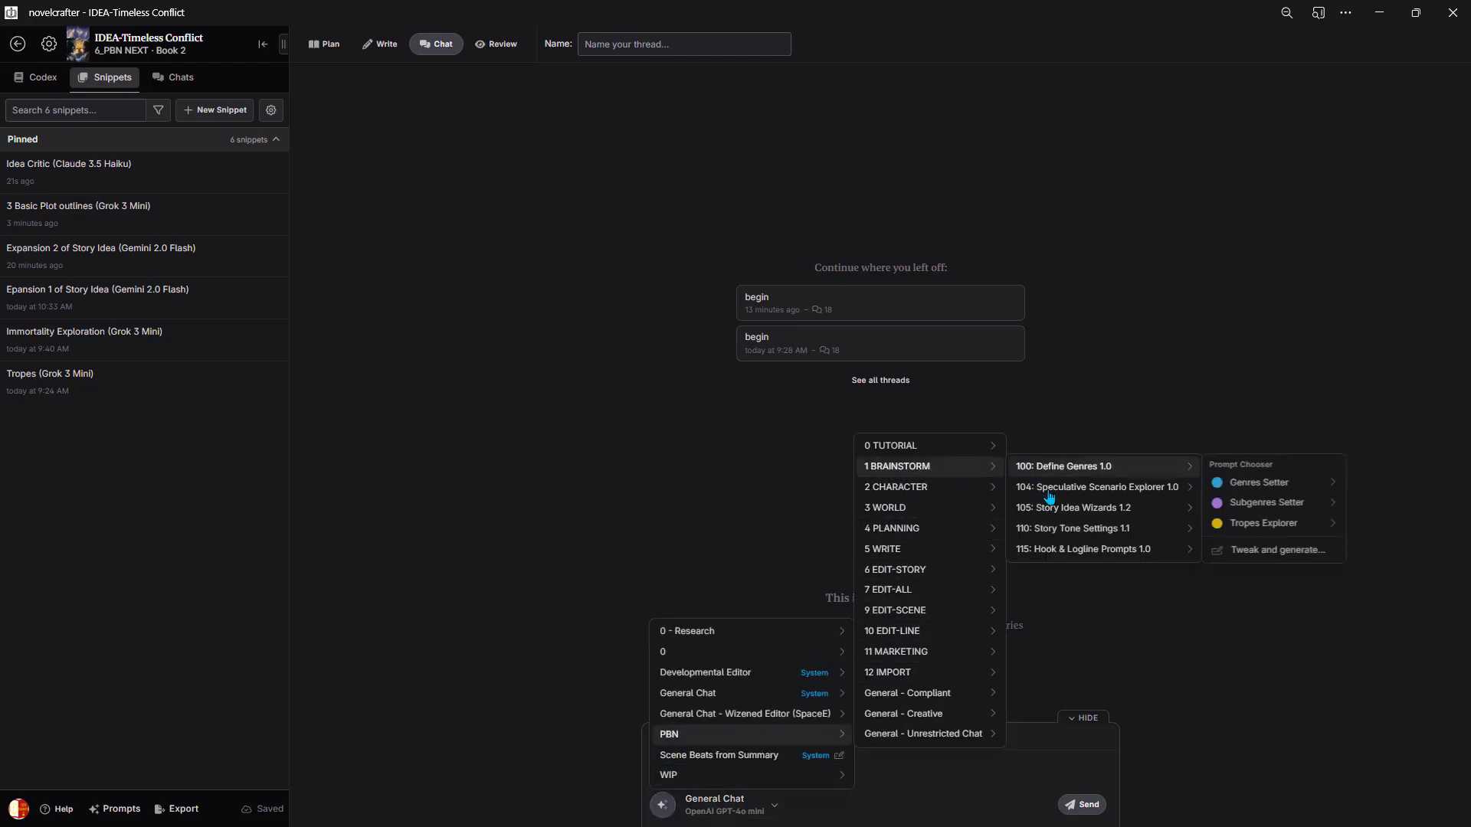
pyautogui.moveTo(1117, 533)
pyautogui.moveTo(1230, 547)
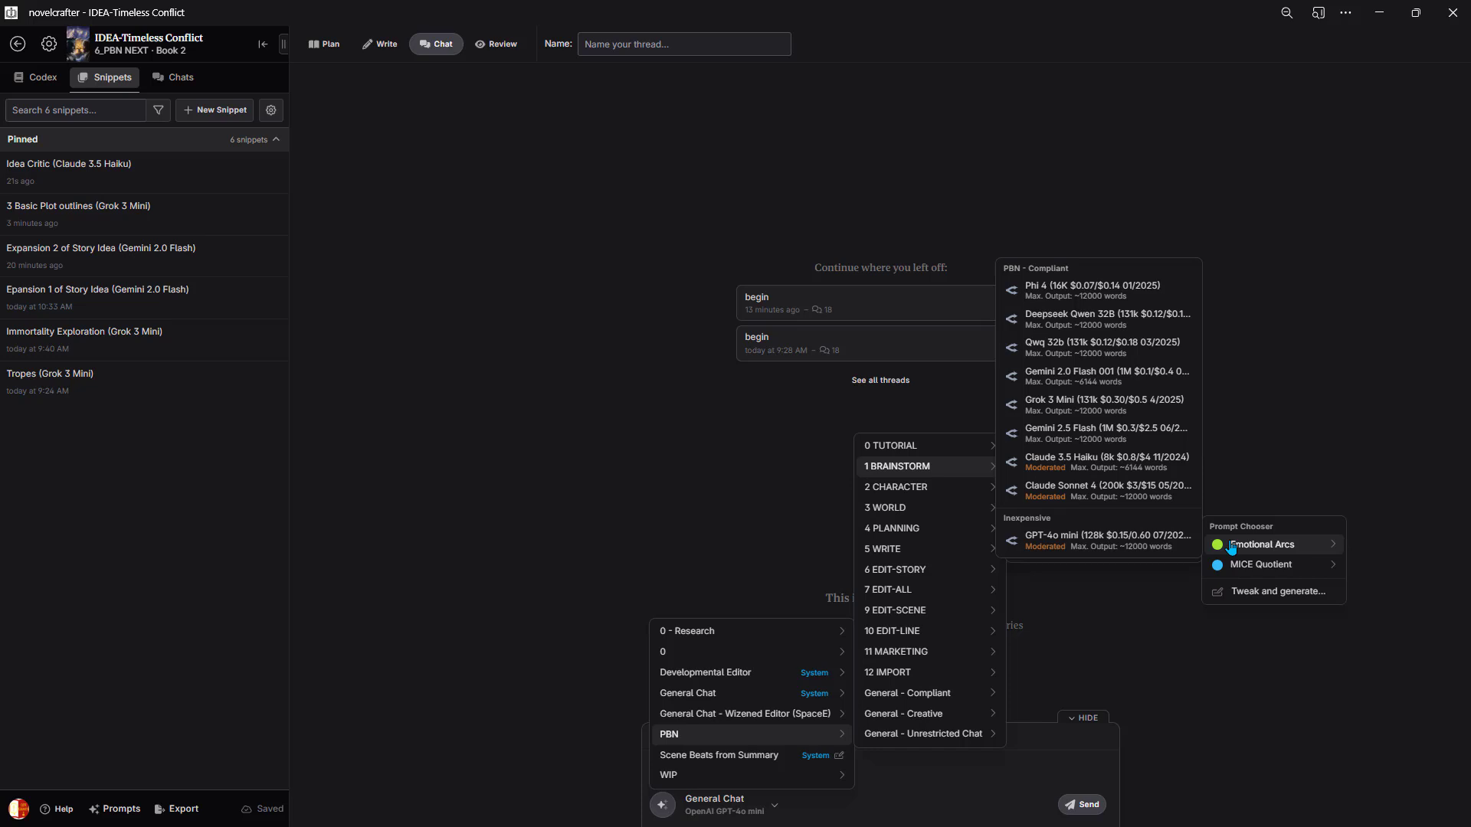
pyautogui.click(1051, 298)
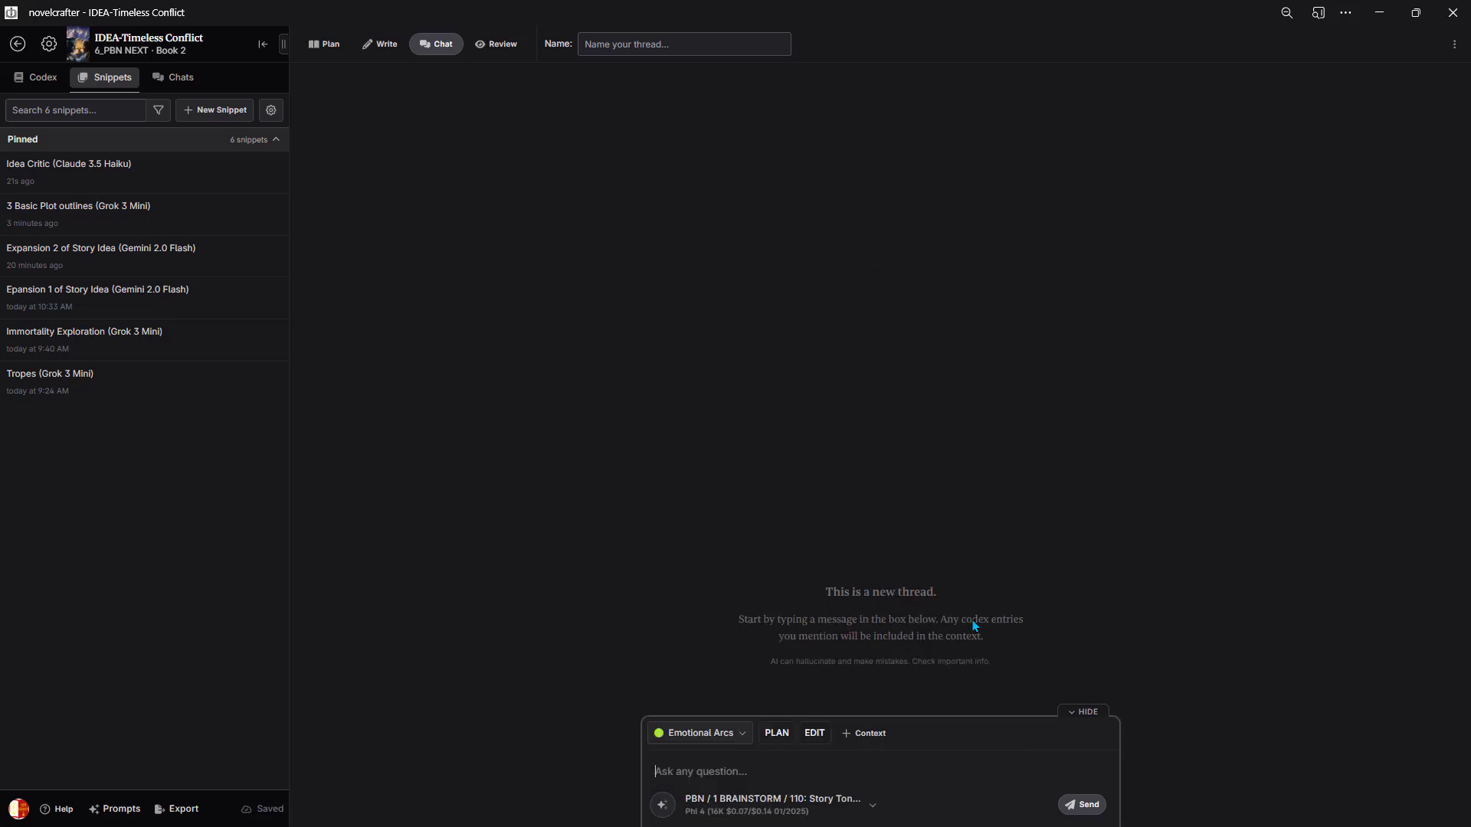
pyautogui.click(818, 762)
pyautogui.write('usage')
pyautogui.click(1082, 814)
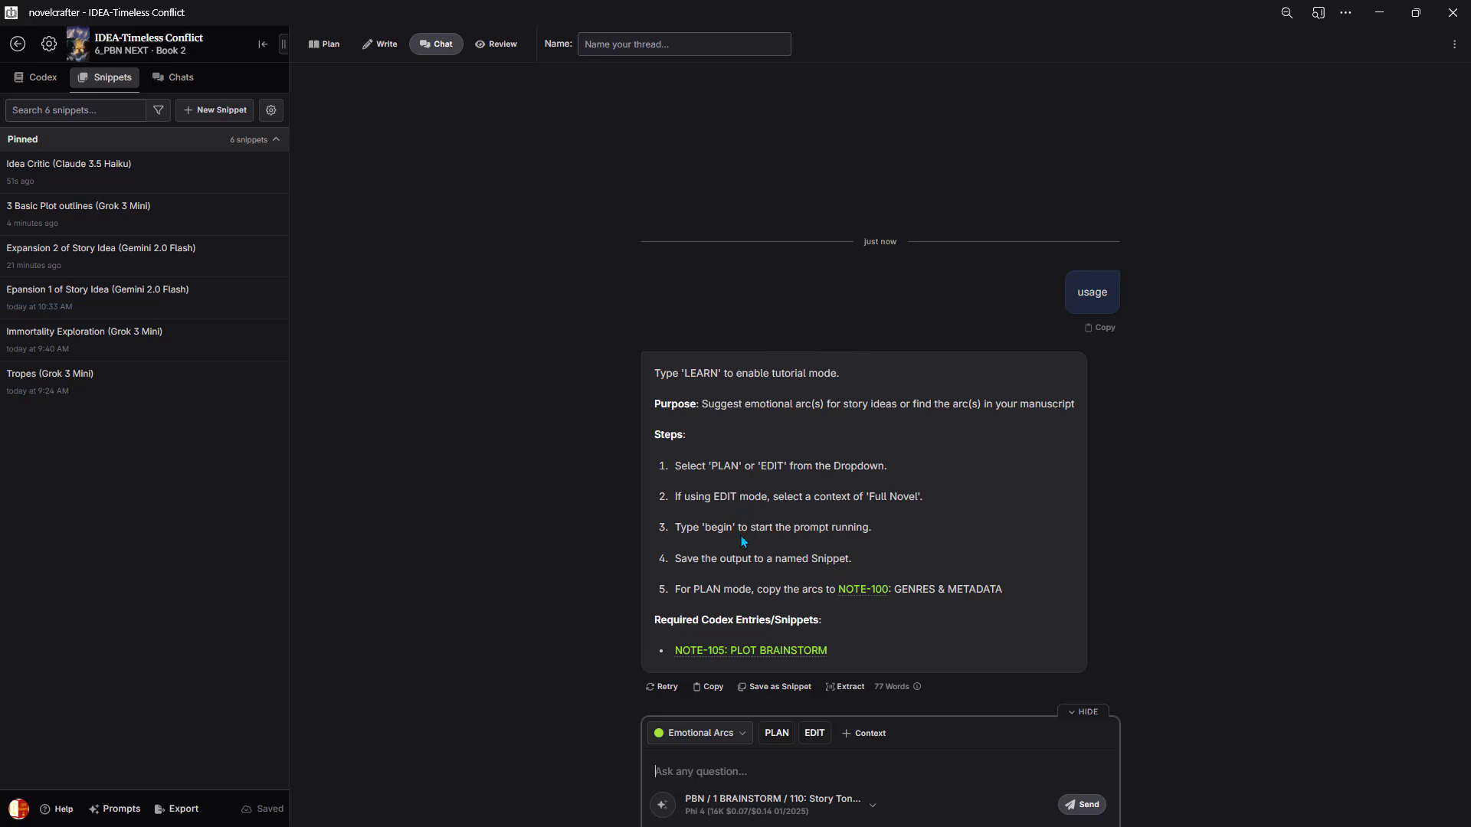
# - Run the Emotional Arcs prompt in PLAN mode by sending "begin"
pyautogui.click(777, 734)
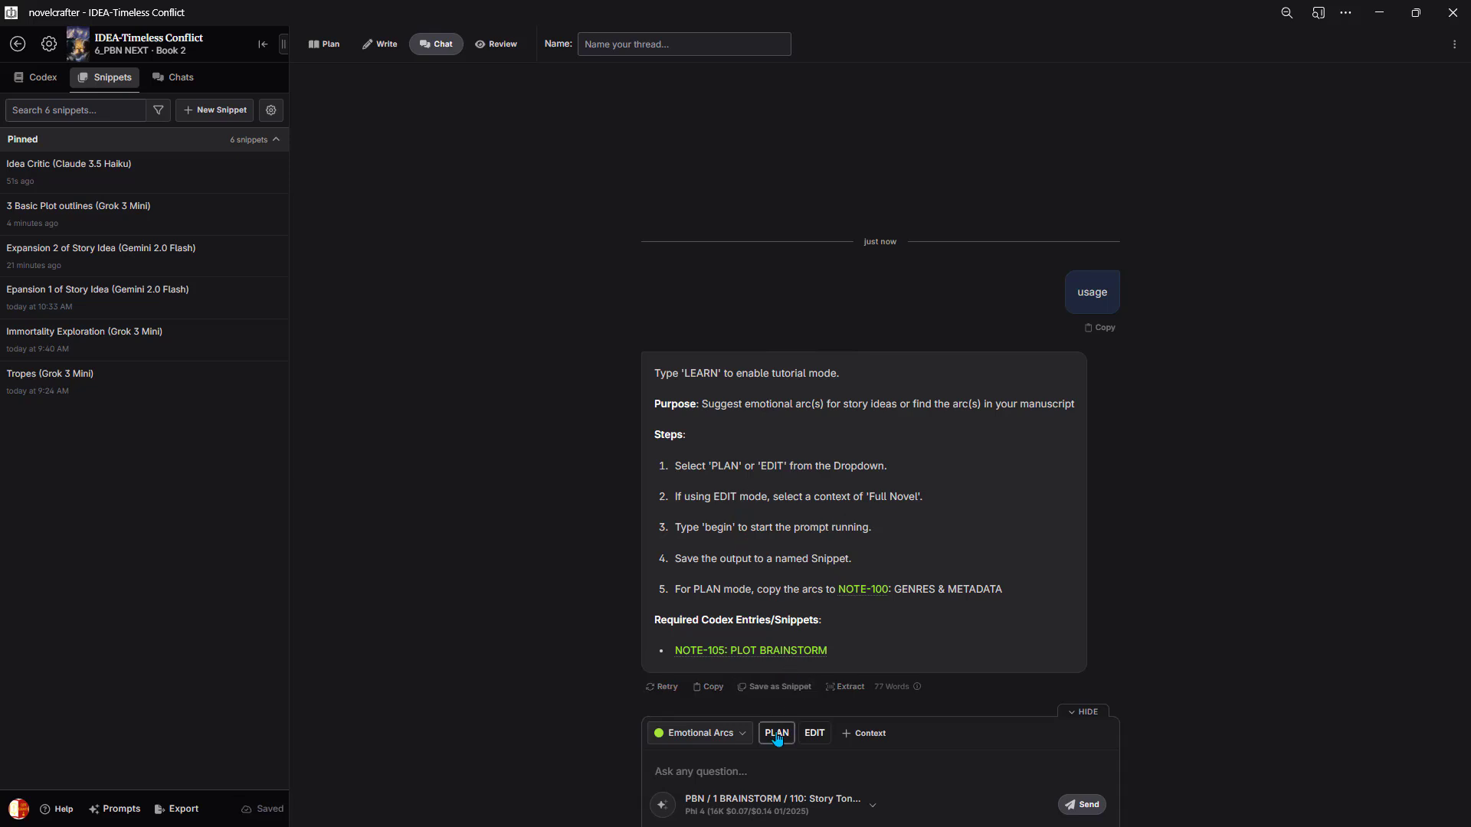
pyautogui.click(736, 774)
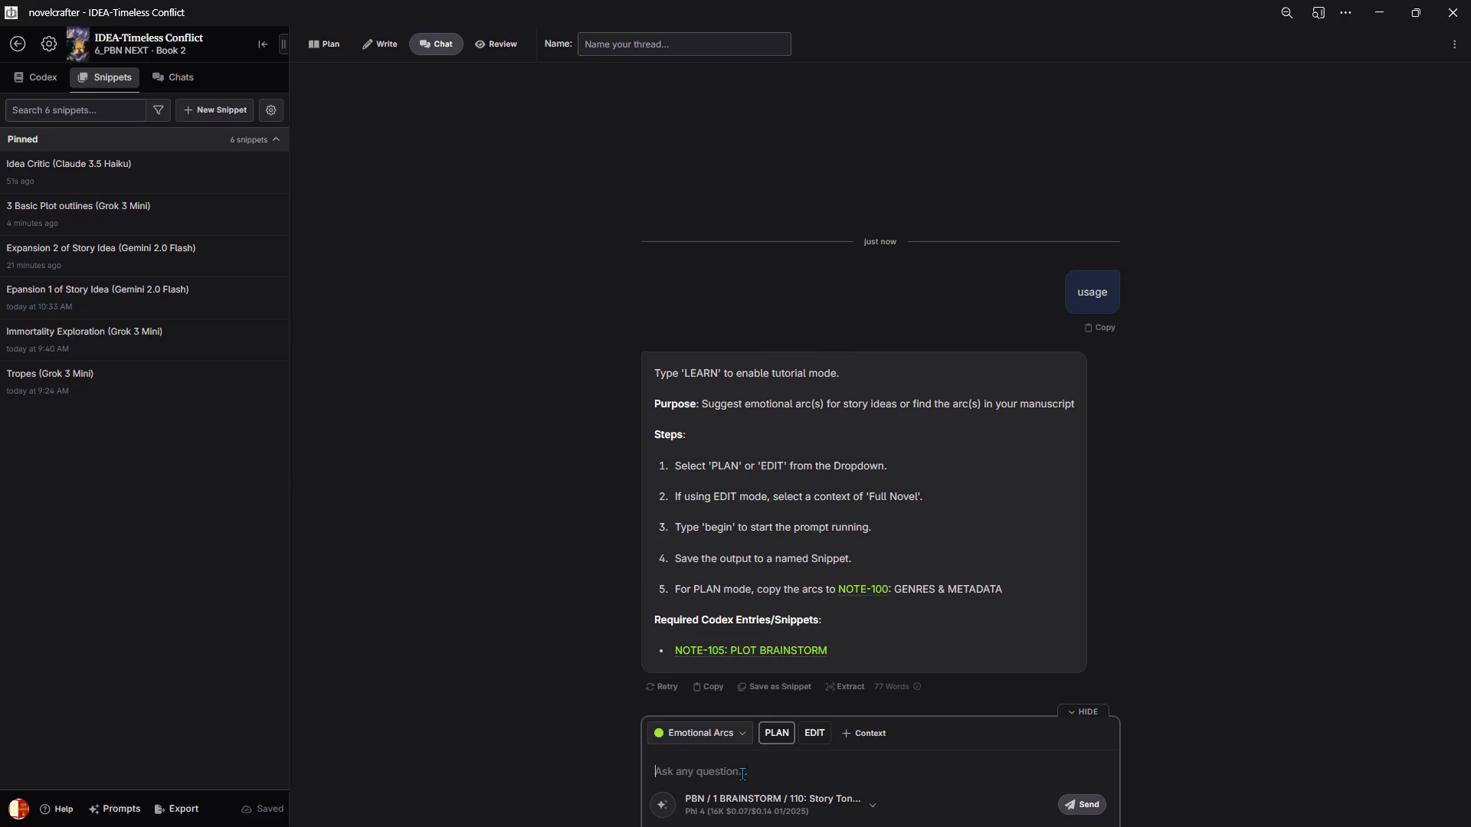
pyautogui.write('begin')
pyautogui.click(1082, 805)
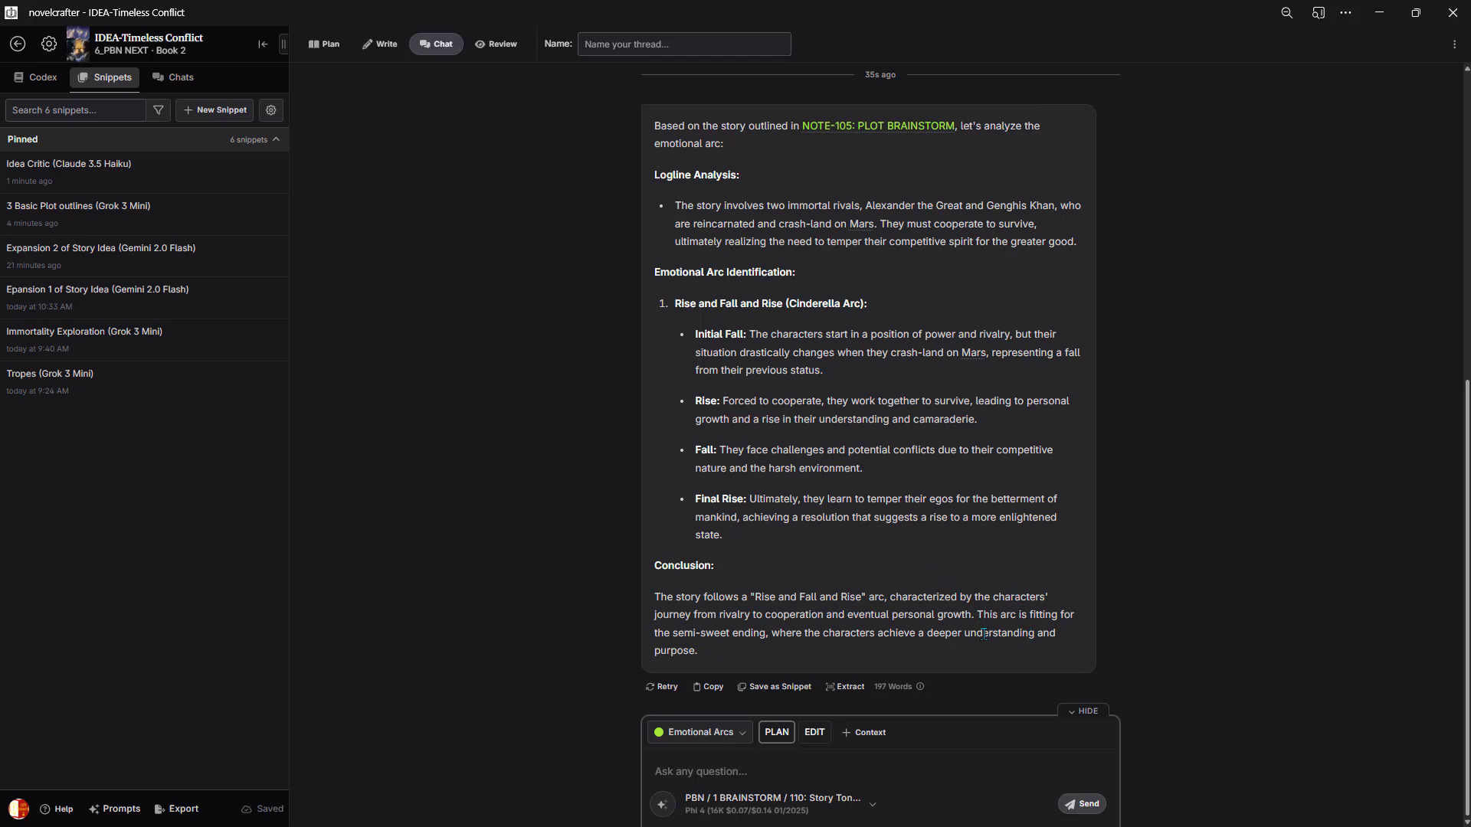
# - In NOTE-100: GENRES & METADATA, set the Emotional Arc to "Rise and Fall and Rise (Cinderella Arc)"
pyautogui.click(40, 77)
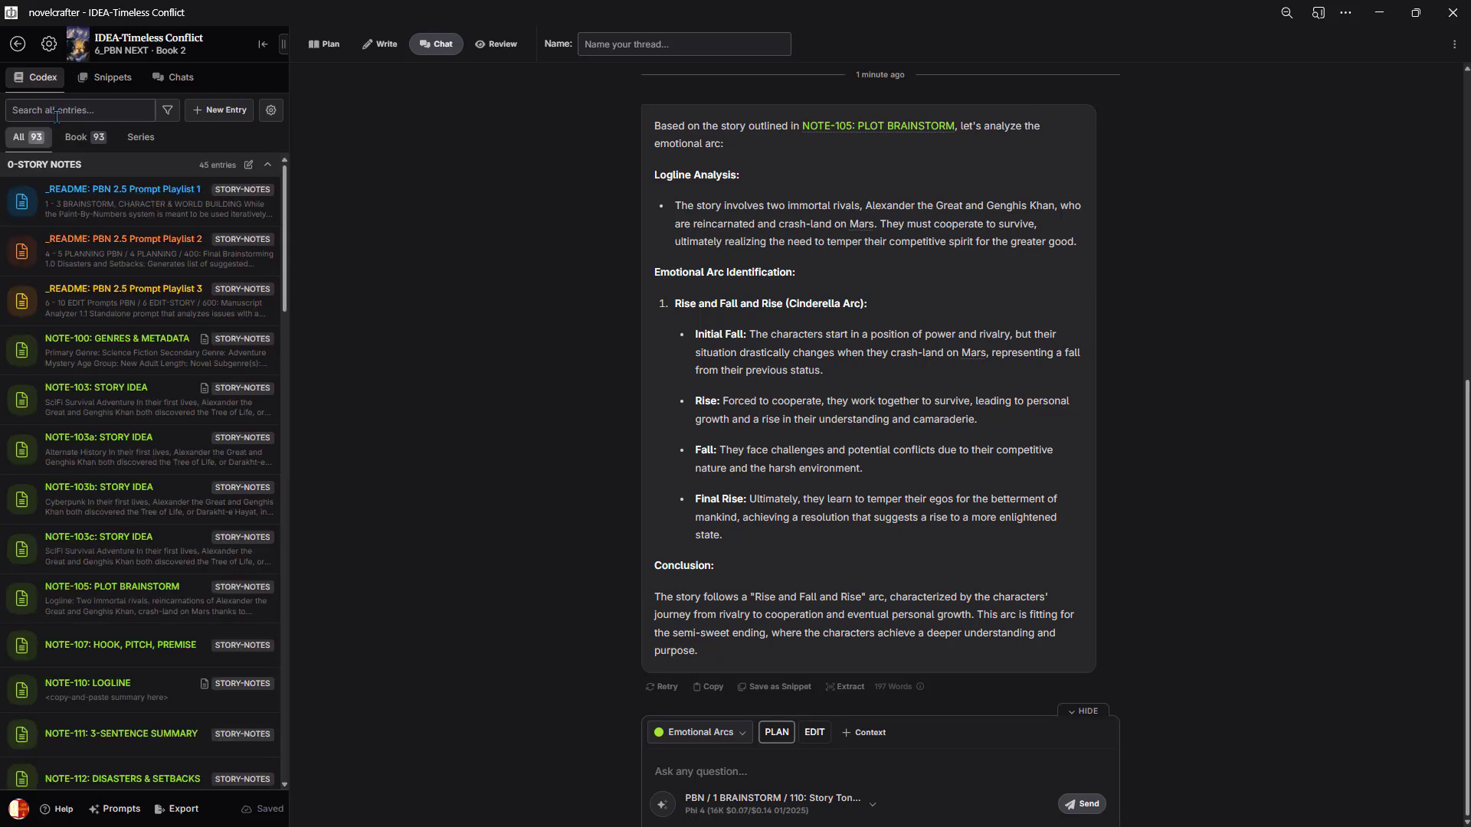
pyautogui.click(100, 340)
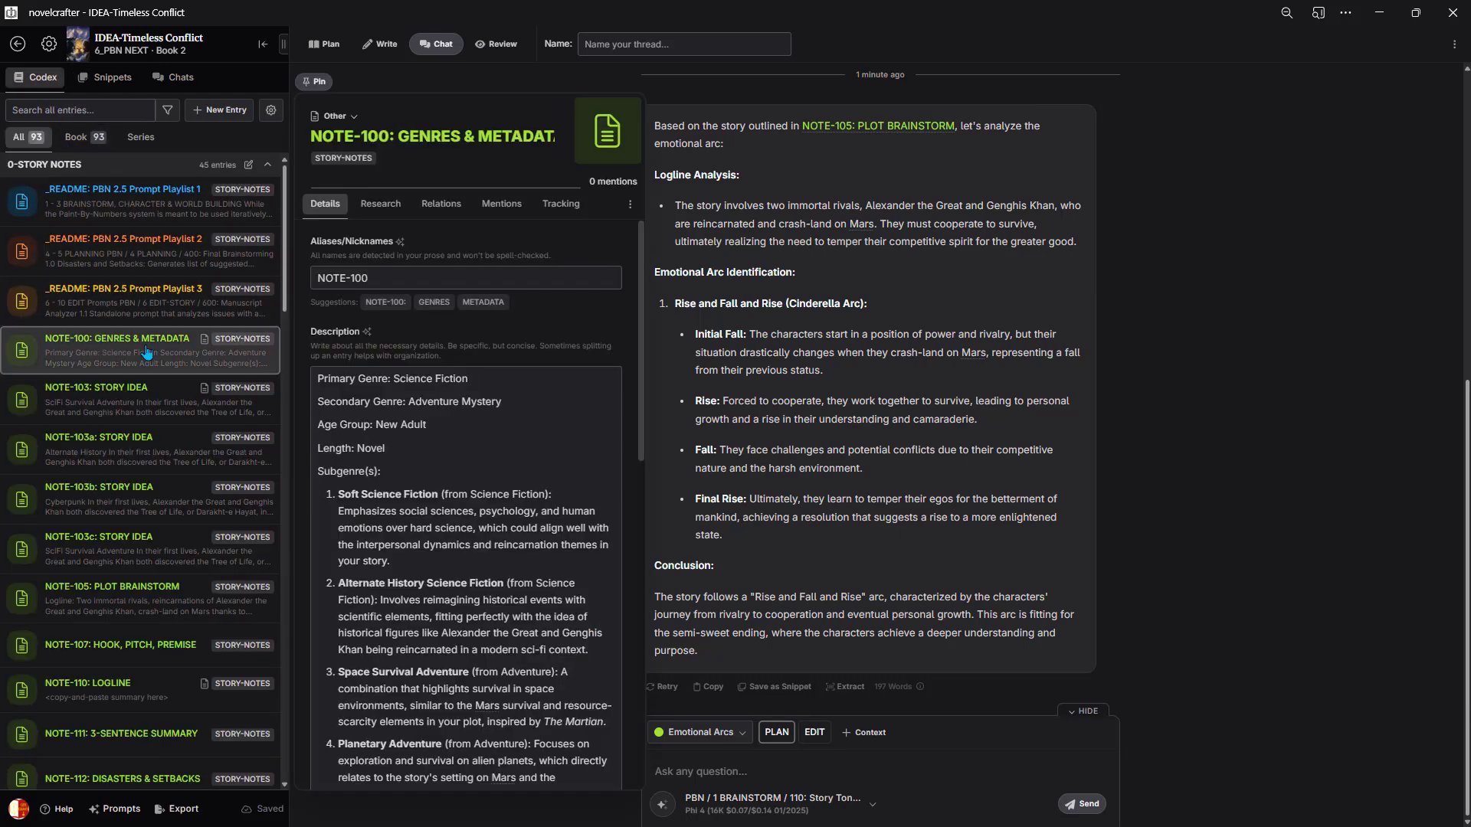
pyautogui.scroll(-5, 464, 570)
pyautogui.scroll(-5, 464, 571)
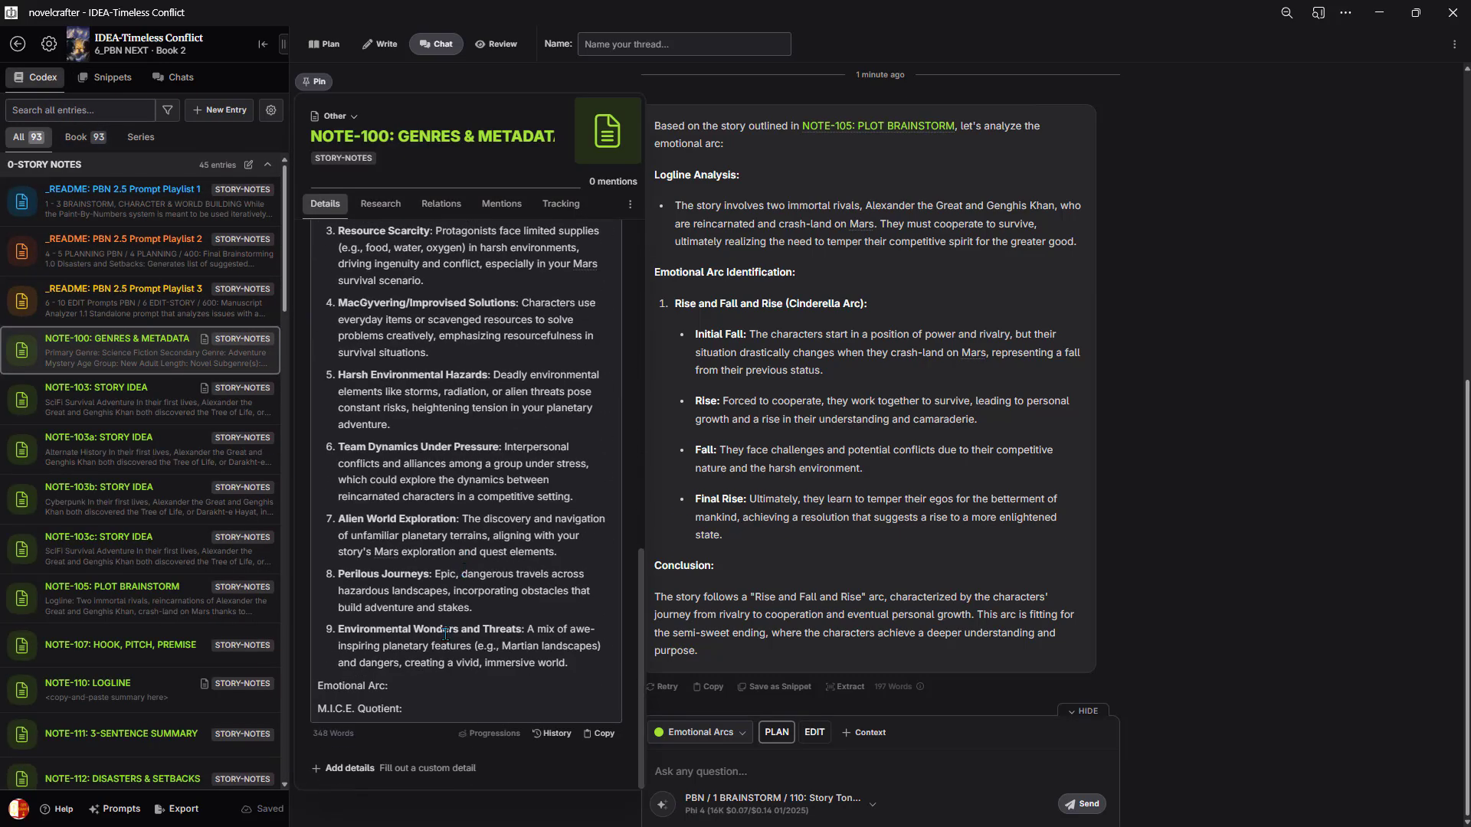
pyautogui.click(421, 686)
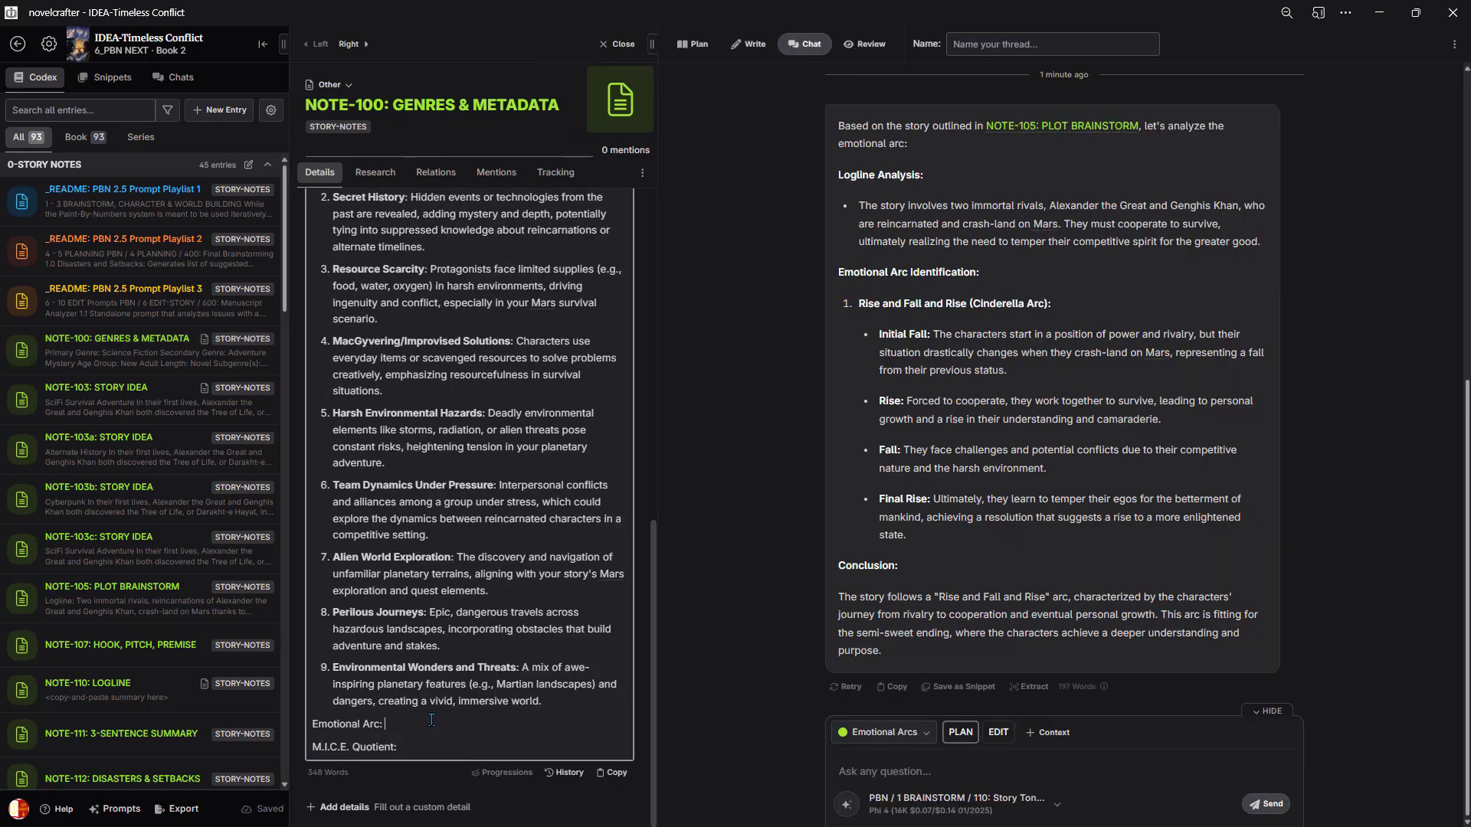
pyautogui.write('Rise and Fall and Rise (Cinderella Arc)')
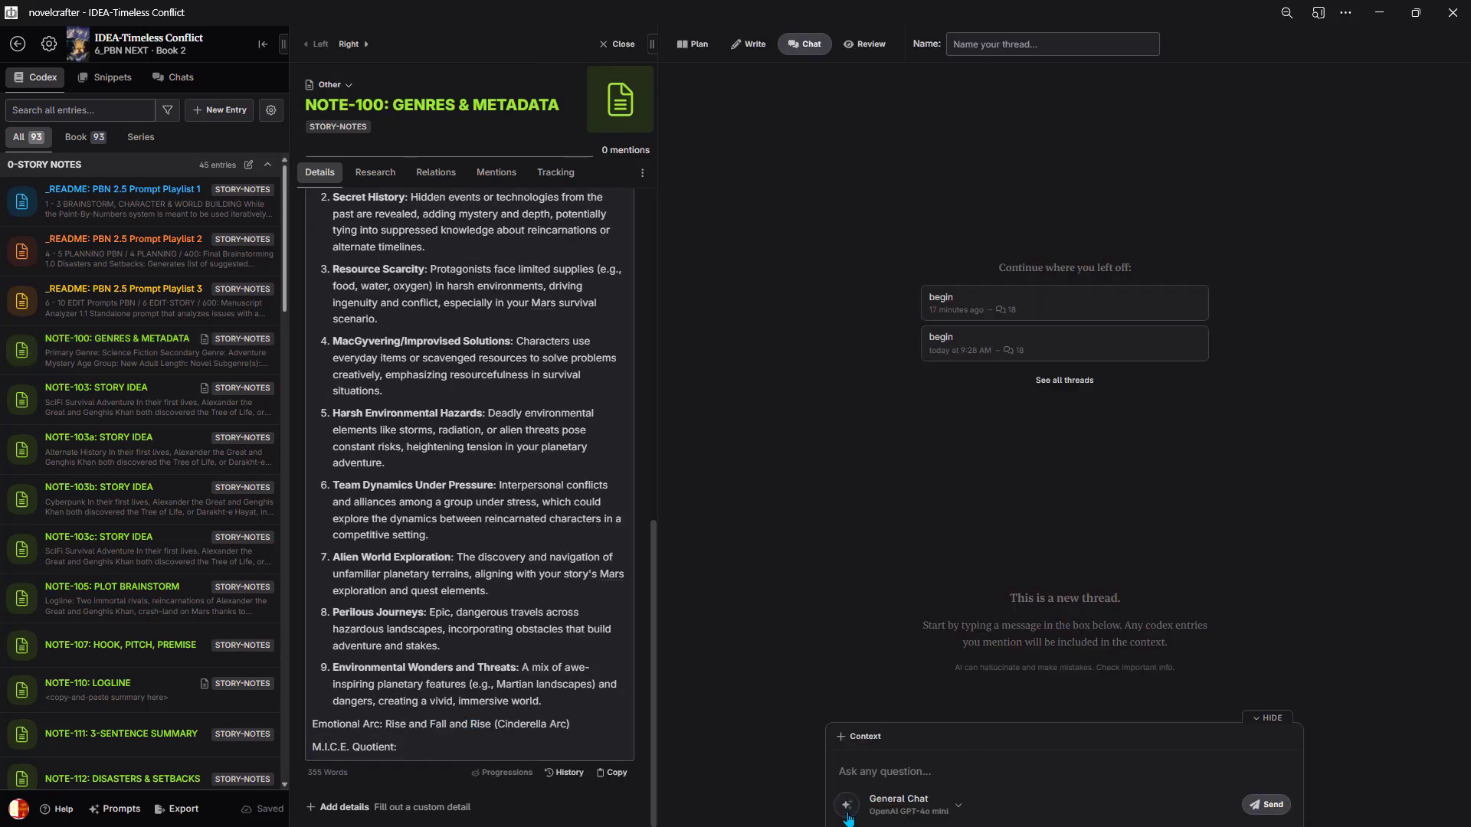
# - Load MICE Quotient from PBN / 1 BRAINSTORM / 110: Story Tone Settings 1.1 with Phi 4 and send "LEARN"
pyautogui.click(846, 804)
pyautogui.moveTo(857, 743)
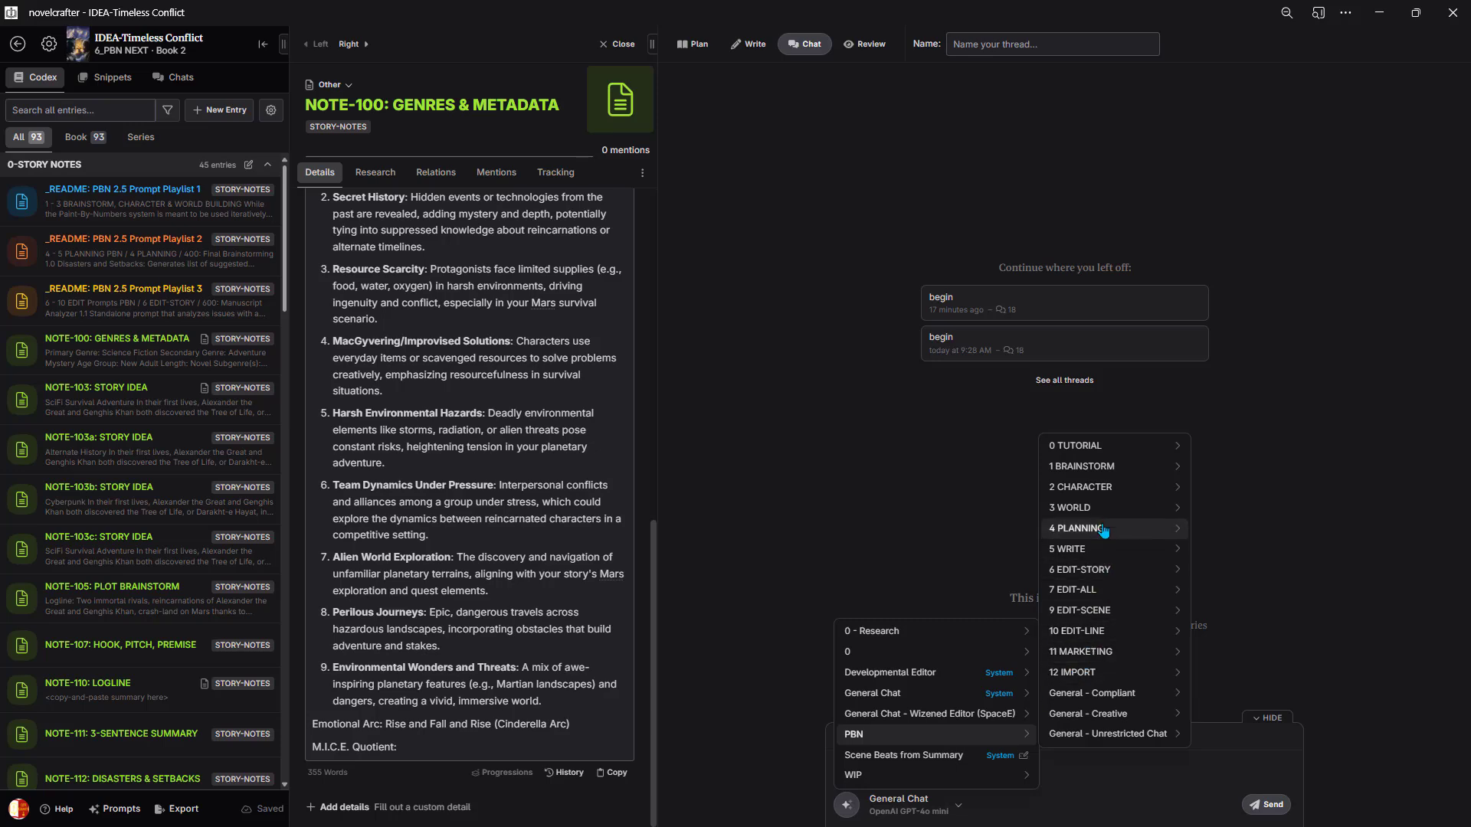
pyautogui.moveTo(1126, 468)
pyautogui.moveTo(1247, 529)
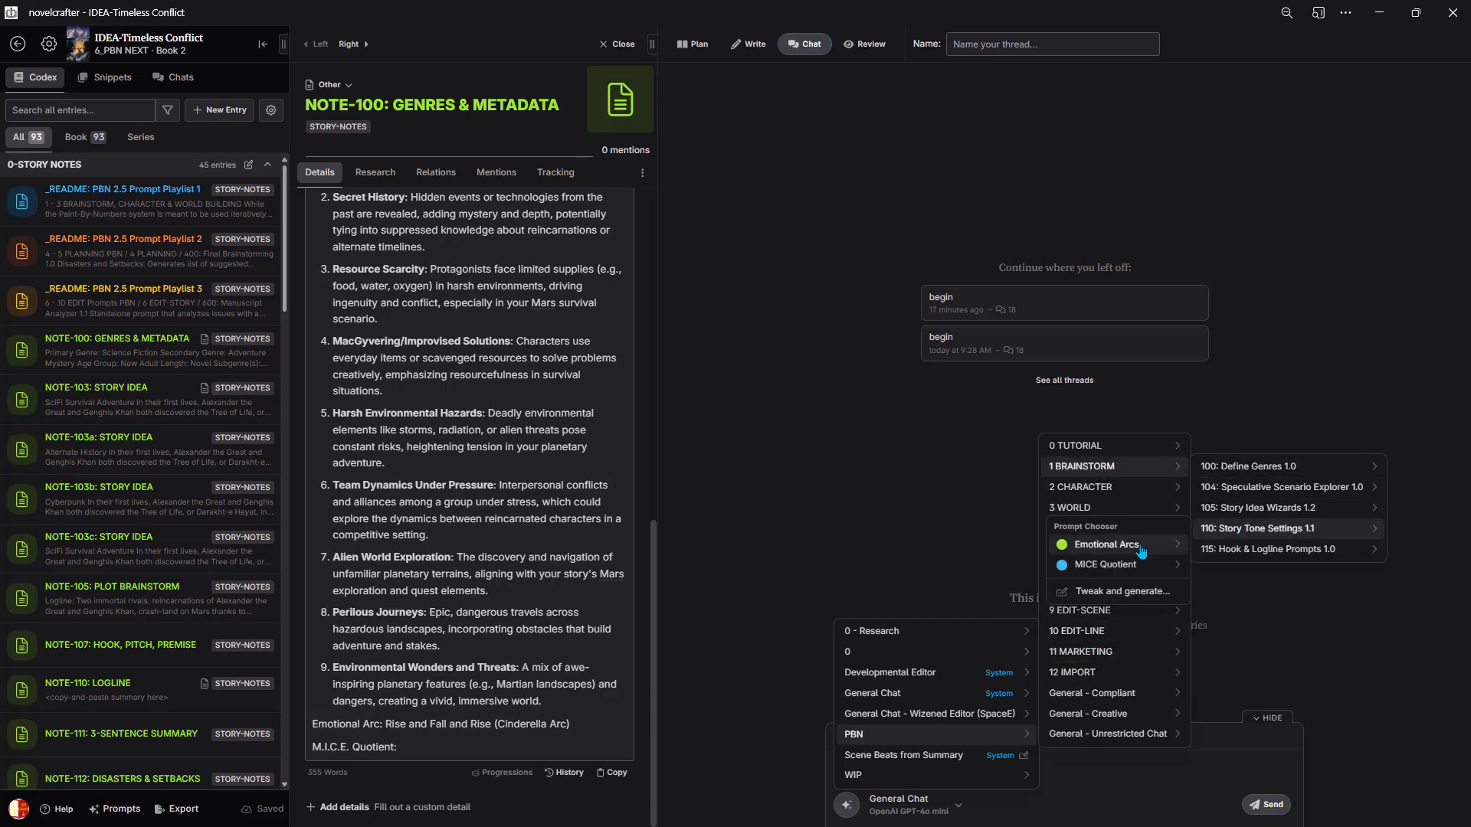
pyautogui.moveTo(1180, 567)
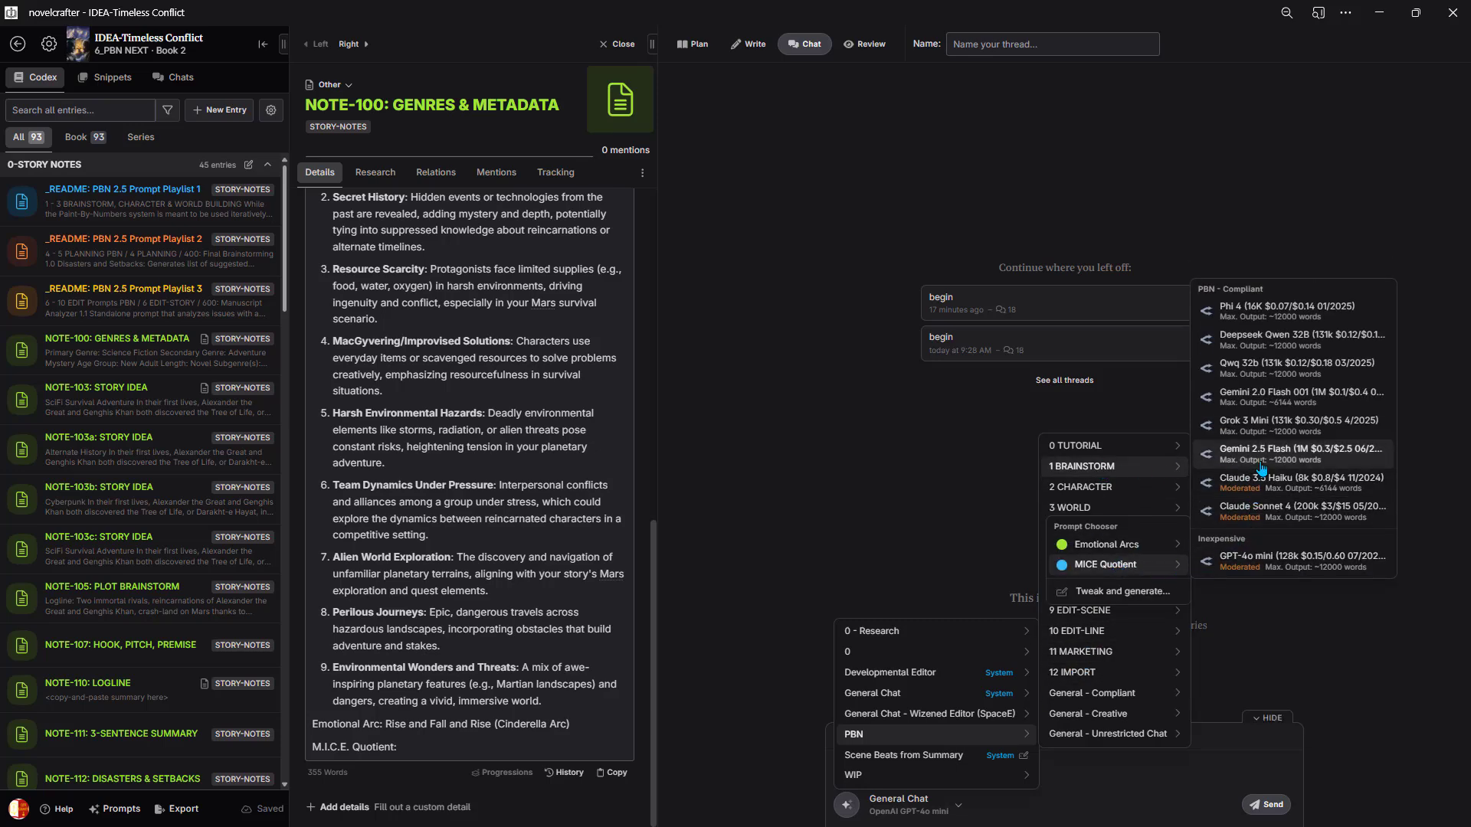
pyautogui.click(1251, 312)
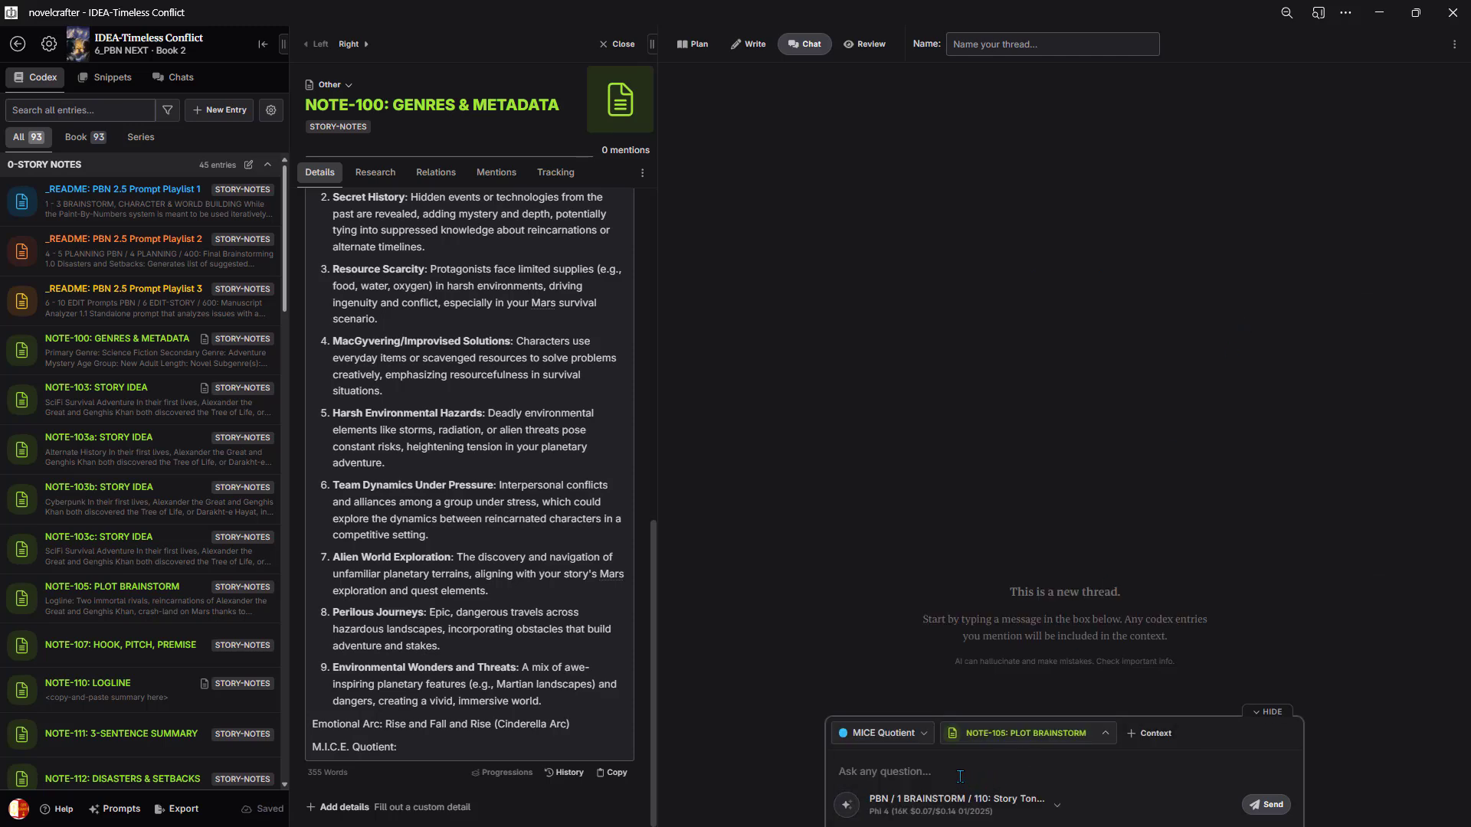
pyautogui.write('LEARN')
pyautogui.click(1263, 804)
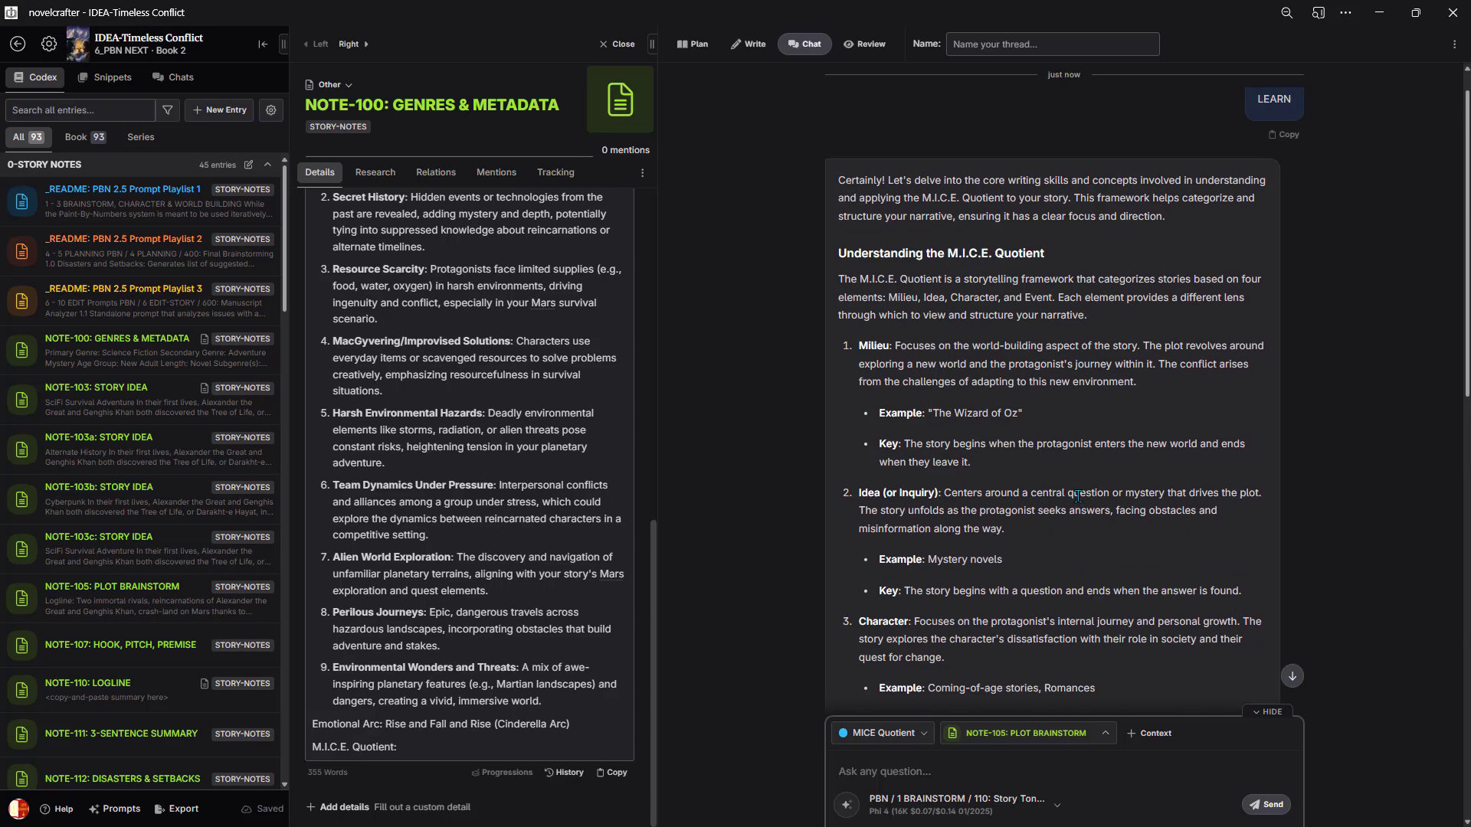
# - Skim the M.I.C.E. tutorial to its end and send "begin" to analyze the story
pyautogui.scroll(-6, 1078, 497)
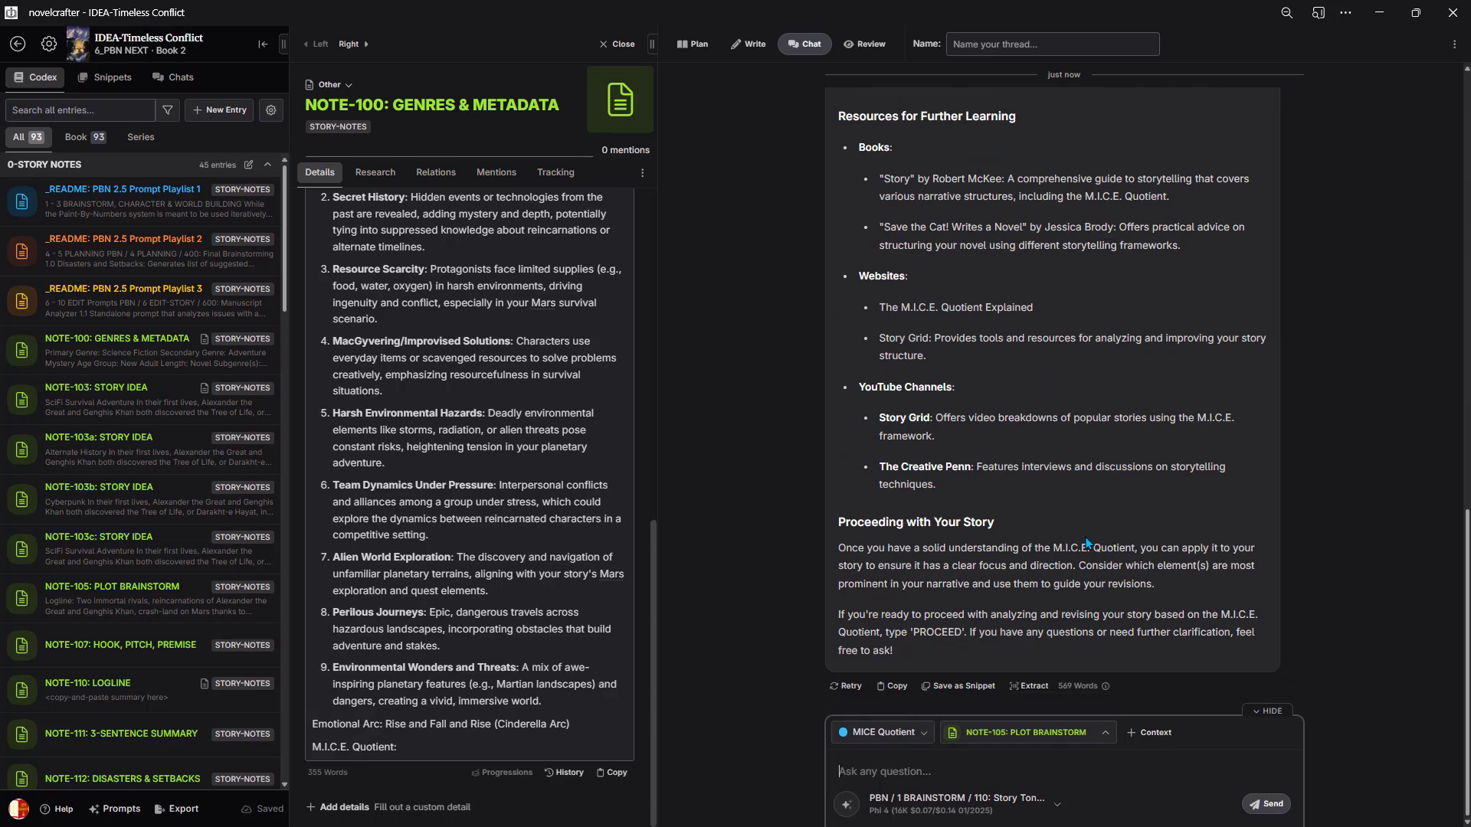
pyautogui.write('begin')
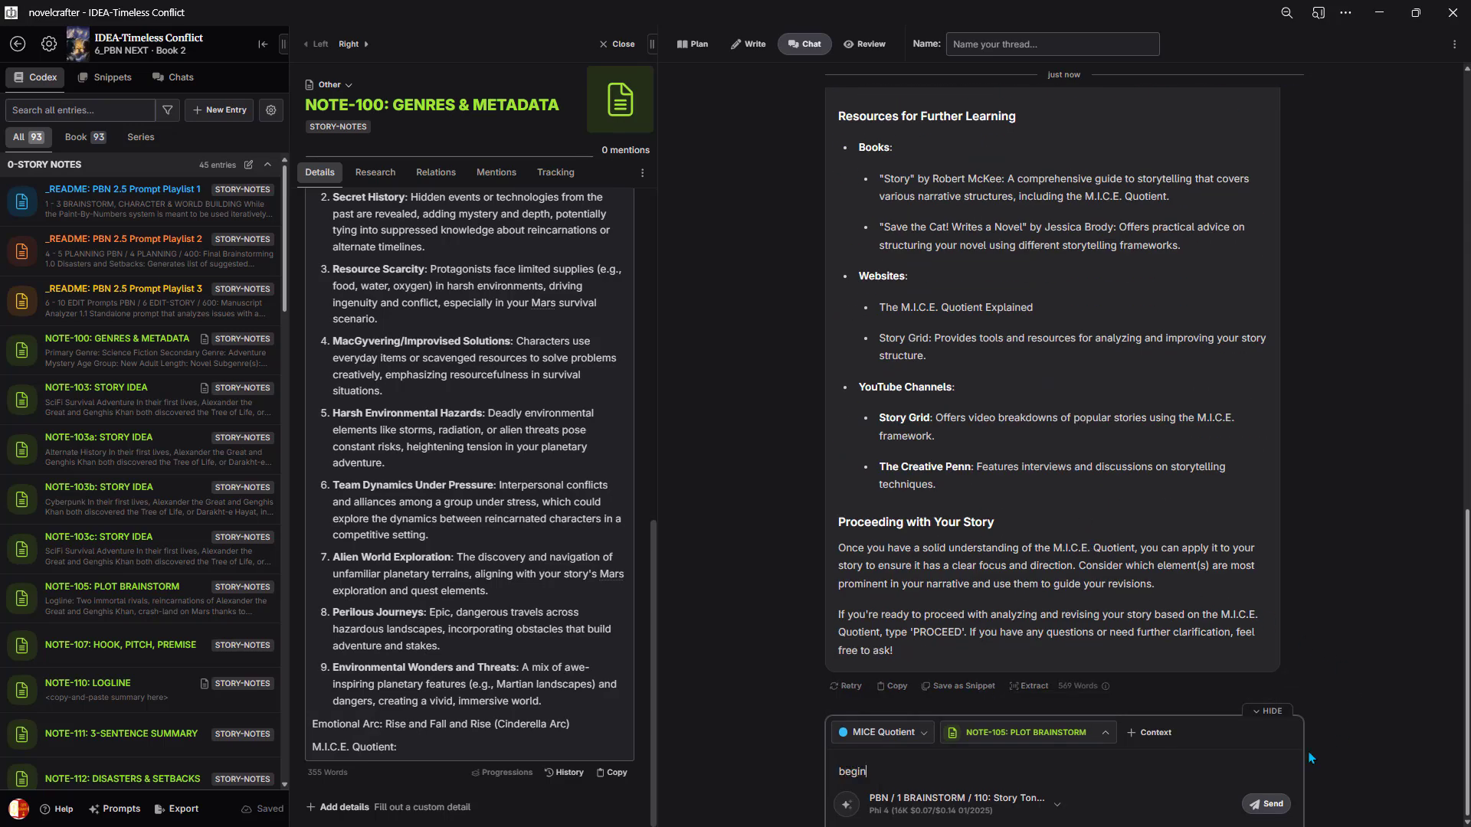
pyautogui.click(1268, 804)
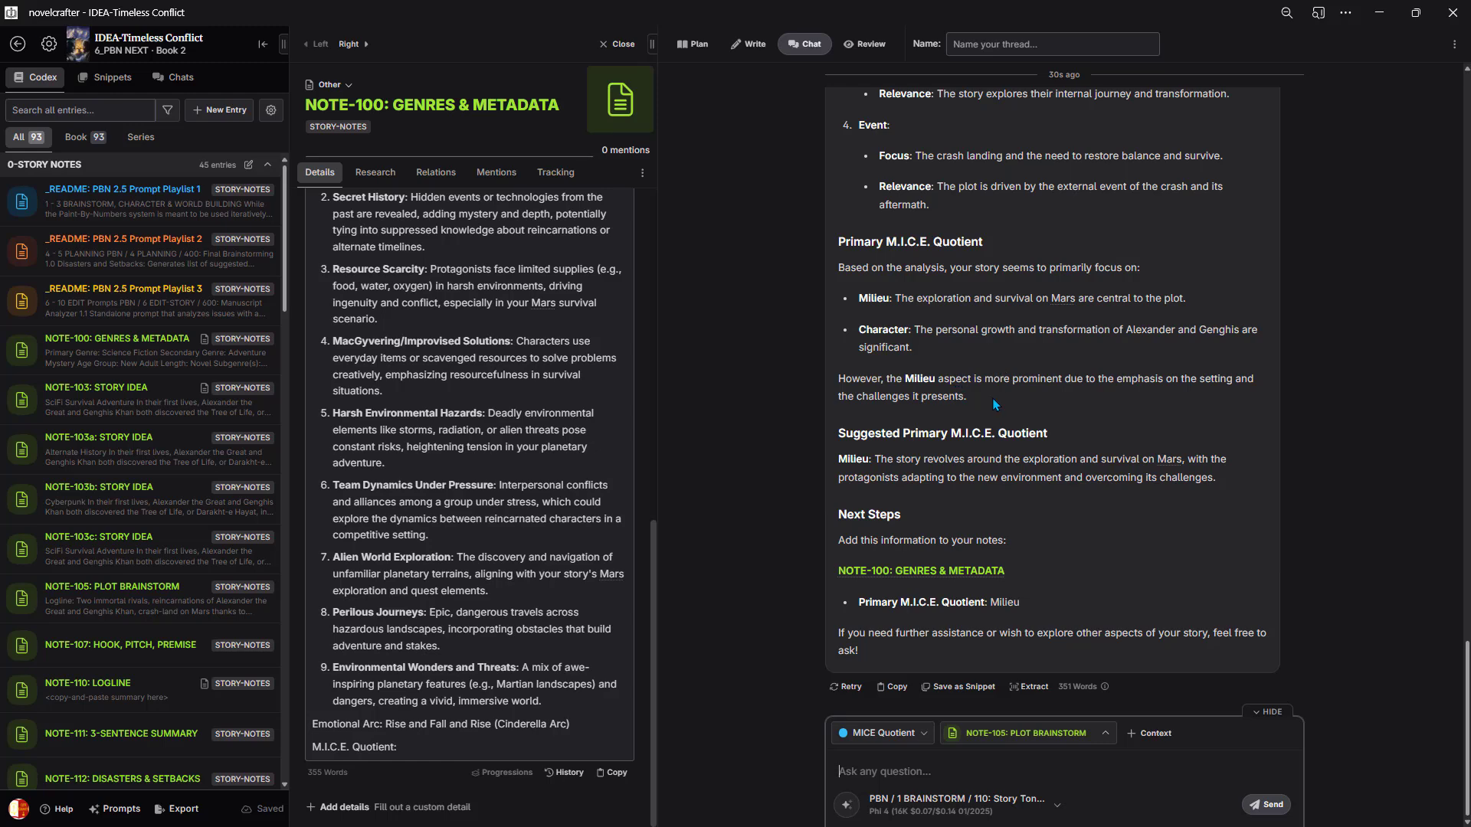
# - Copy "Milieu" from the response into the M.I.C.E. Quotient line of NOTE-100: GENRES & METADATA
pyautogui.moveTo(1025, 603); pyautogui.dragTo(990, 603)
pyautogui.hotkey('ctrl', 'c')
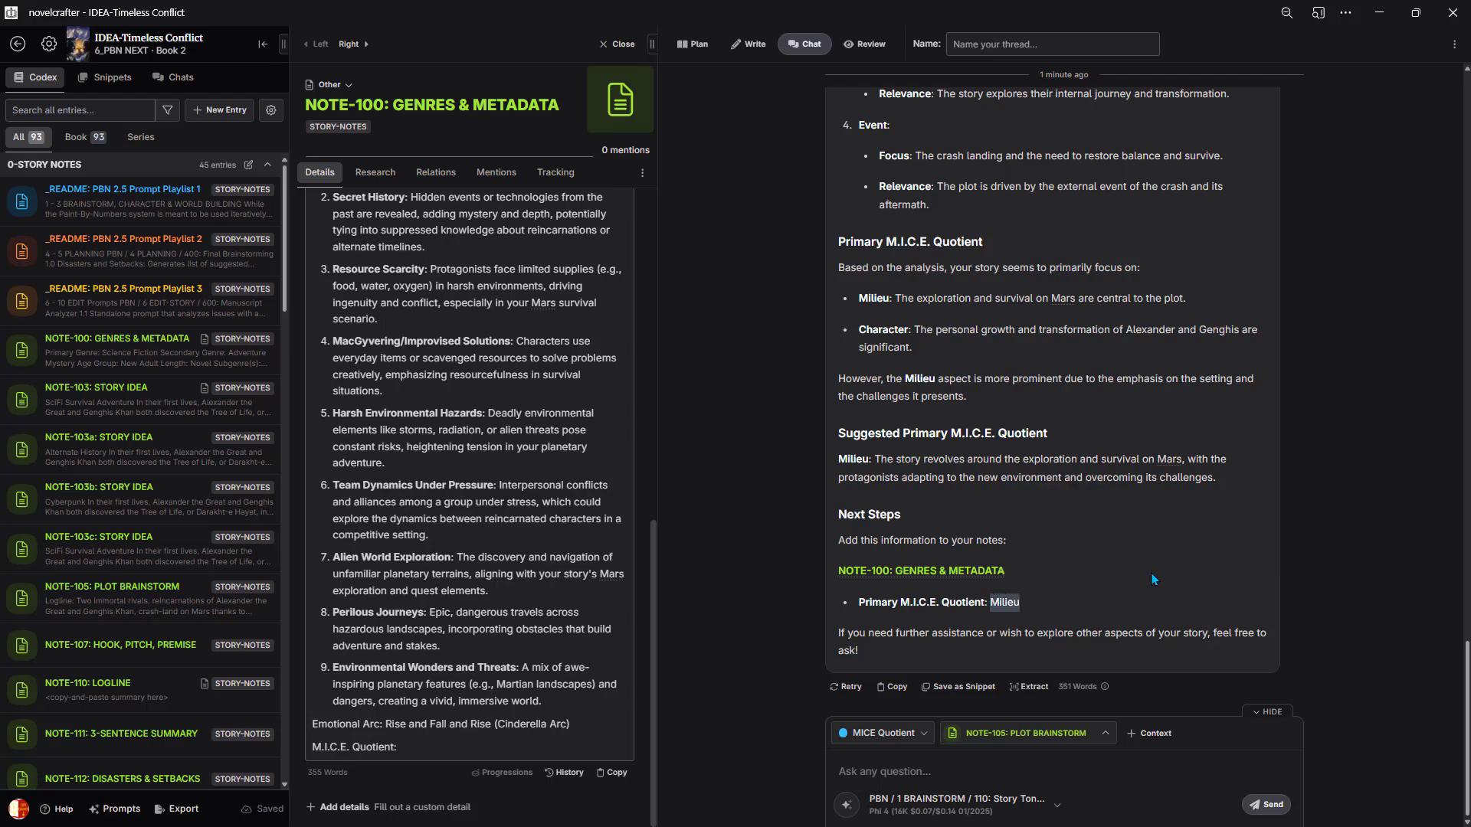
pyautogui.scroll(-20, 173, 422)
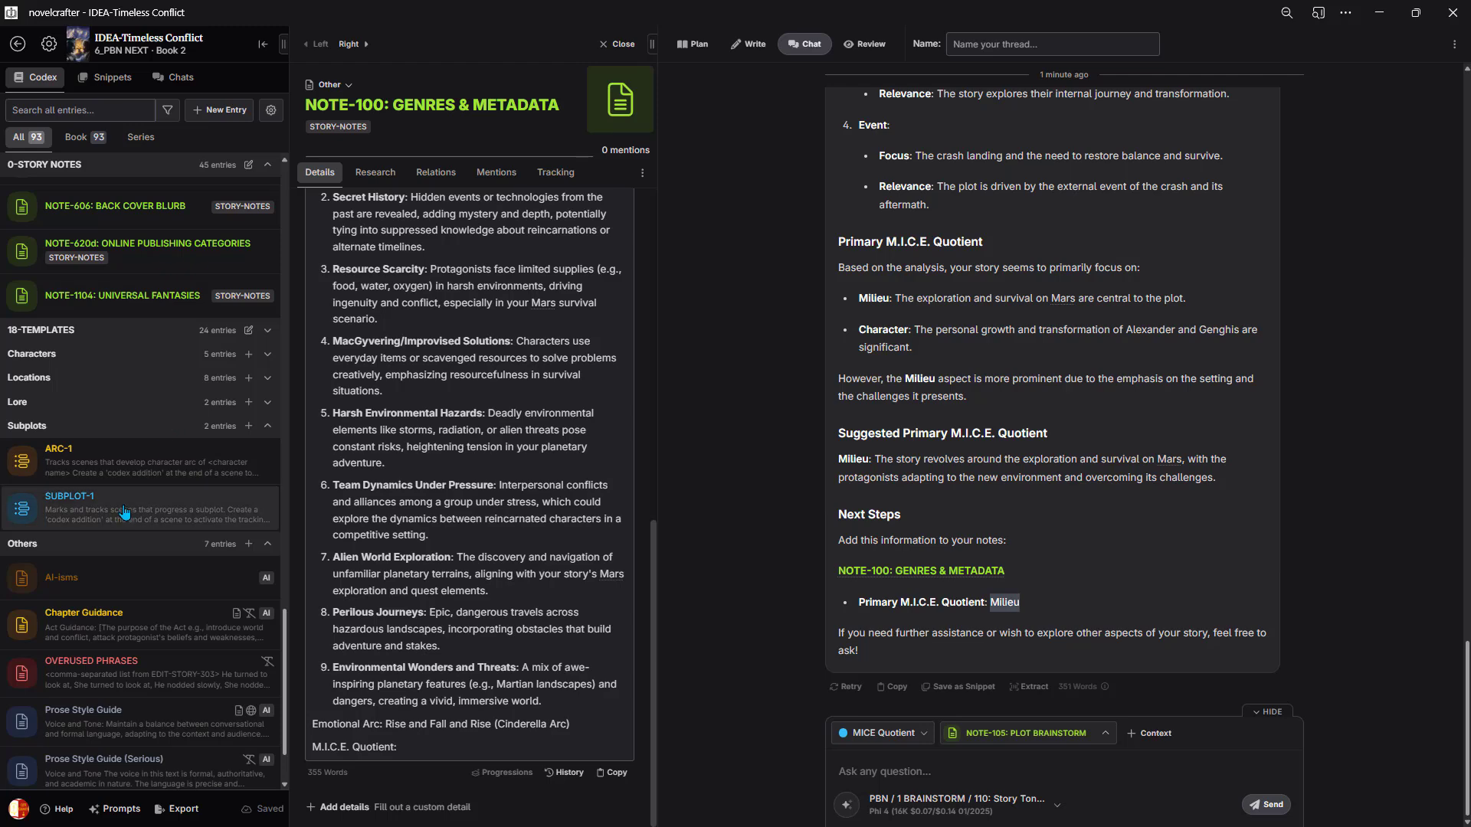
pyautogui.scroll(10, 173, 422)
pyautogui.click(427, 747)
pyautogui.hotkey('ctrl', 'v')
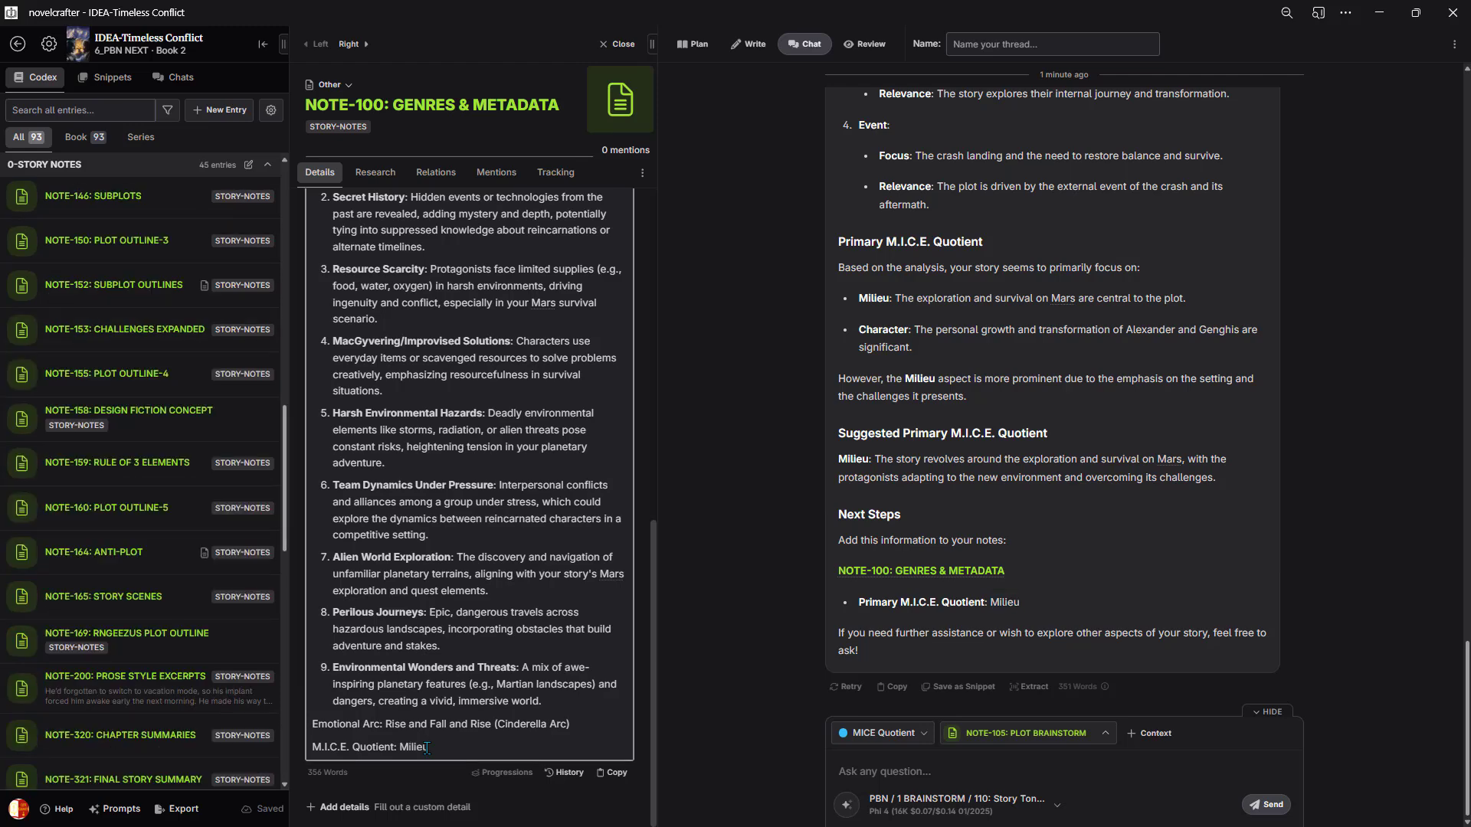
# - In the Story Genre entry, fill in M.I.C.E. Quotient "Milieu" and Emotional Arc "Rise and Fall and Rise (Cinderella Arc)", and close the entry
pyautogui.click(33, 166)
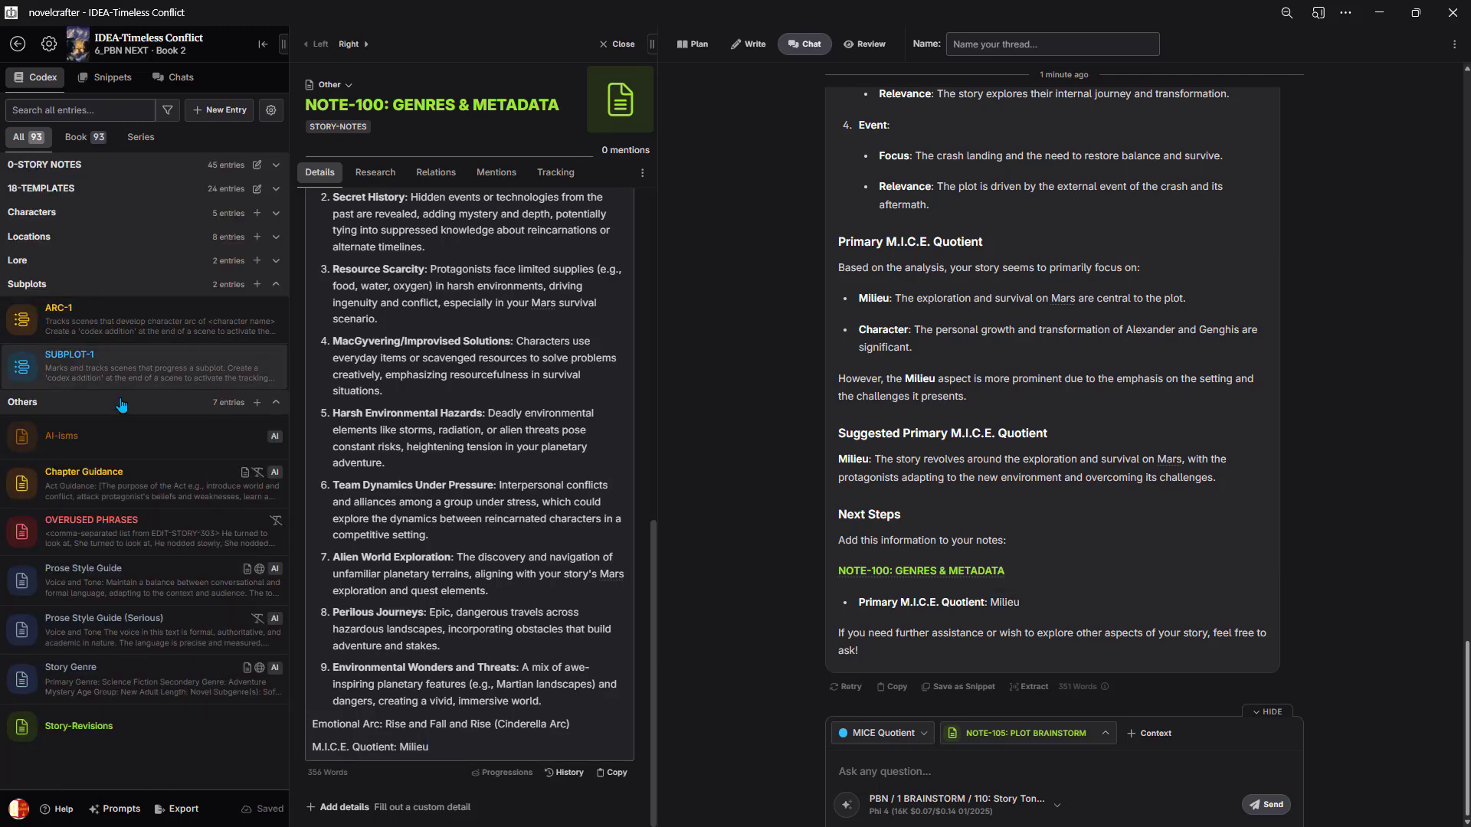
pyautogui.click(91, 684)
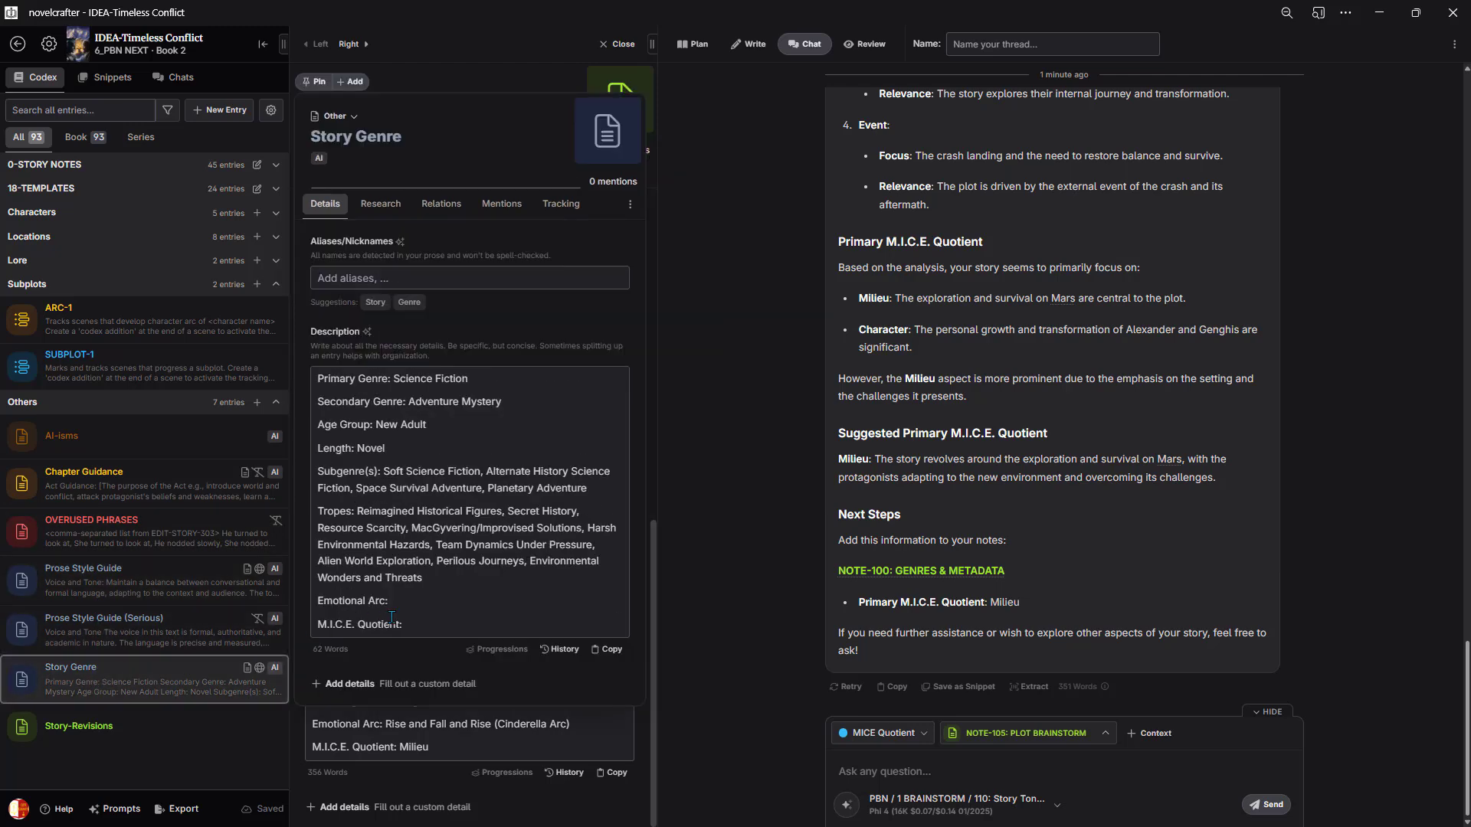
pyautogui.click(442, 623)
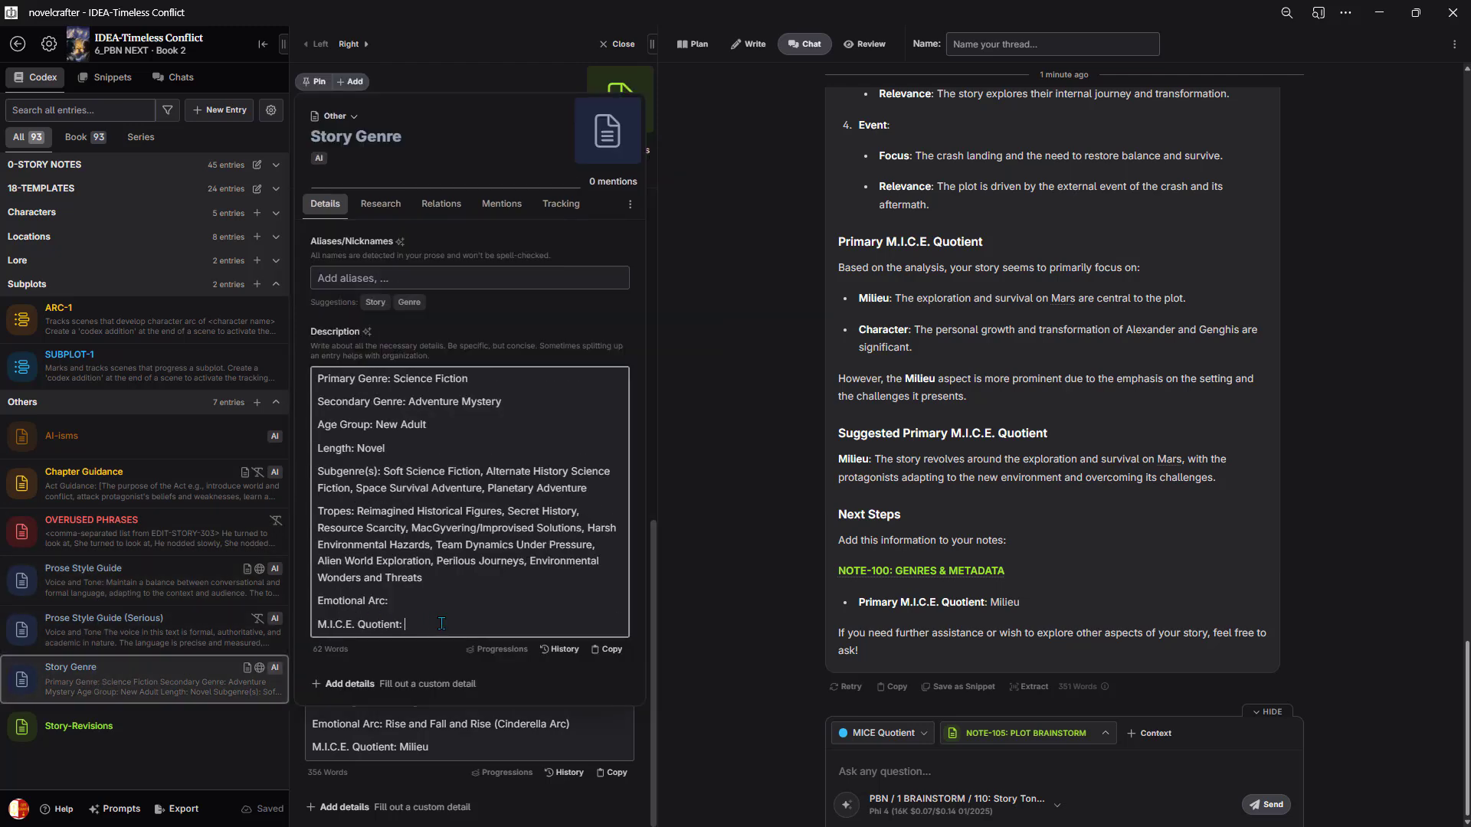
pyautogui.write('Milieu')
pyautogui.click(408, 605)
pyautogui.write('Rise and Fall and Rise (Cinderella Arc')
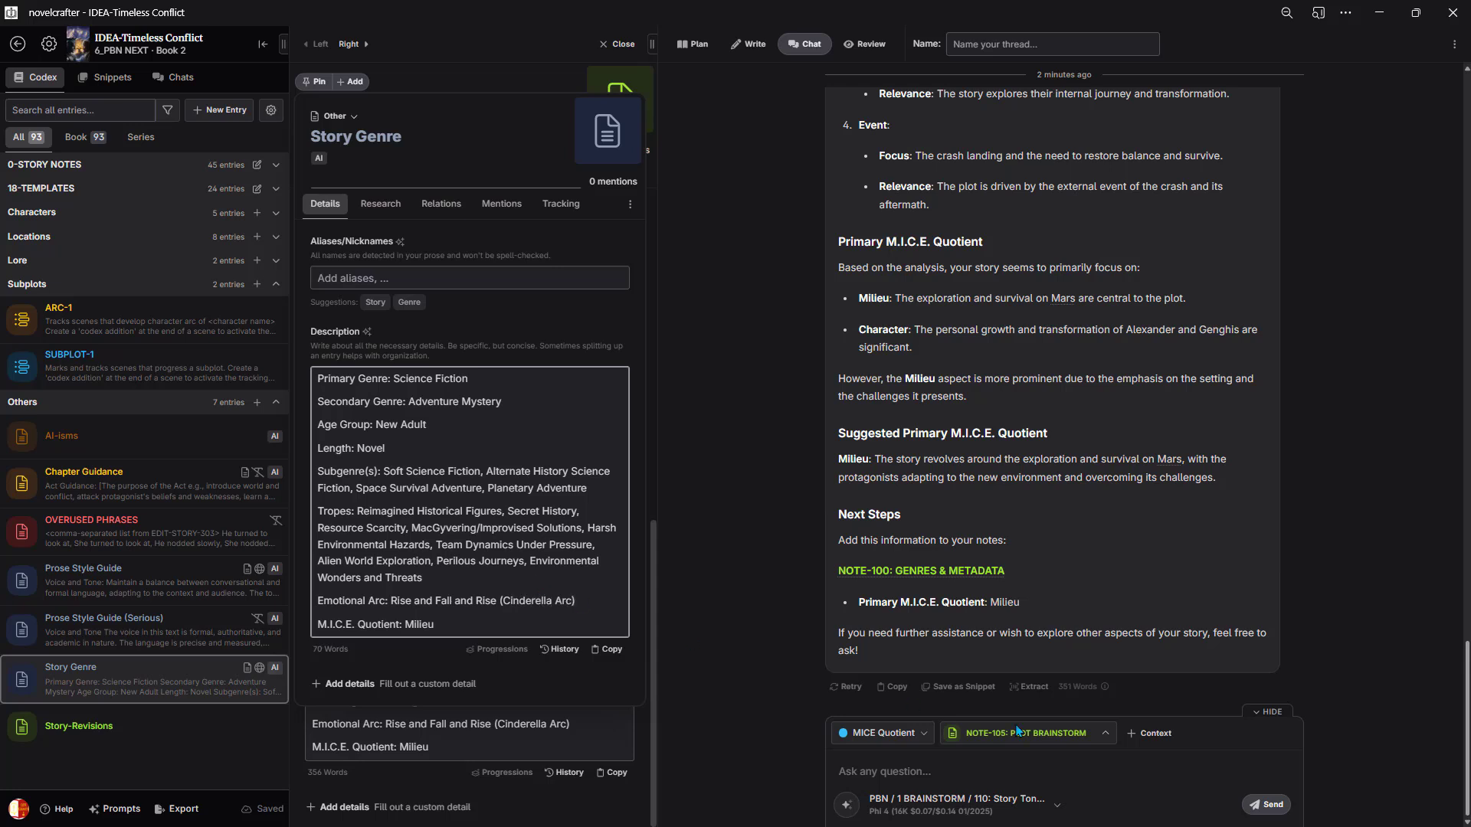
pyautogui.click(921, 571)
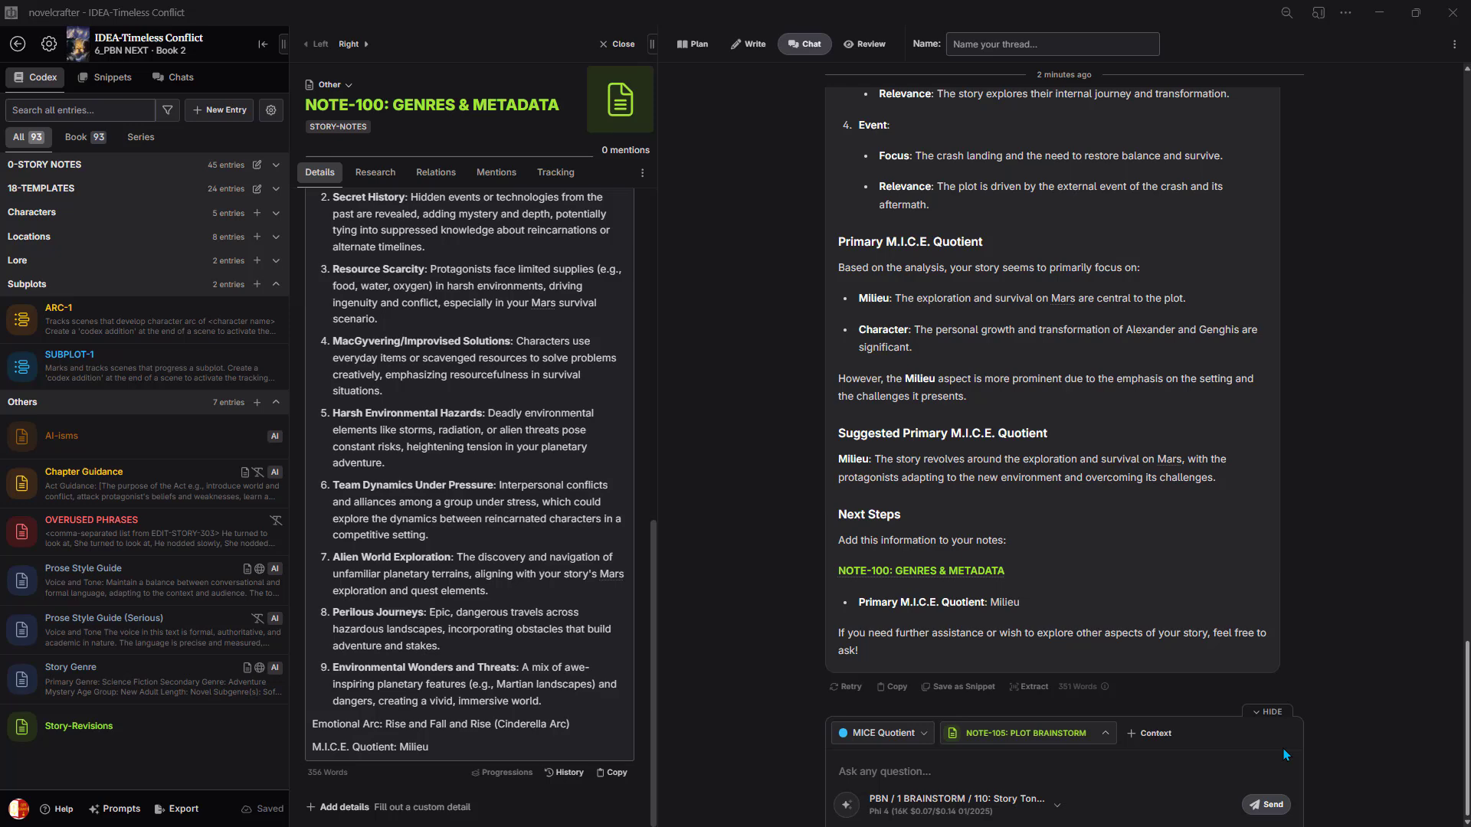
pyautogui.click(846, 804)
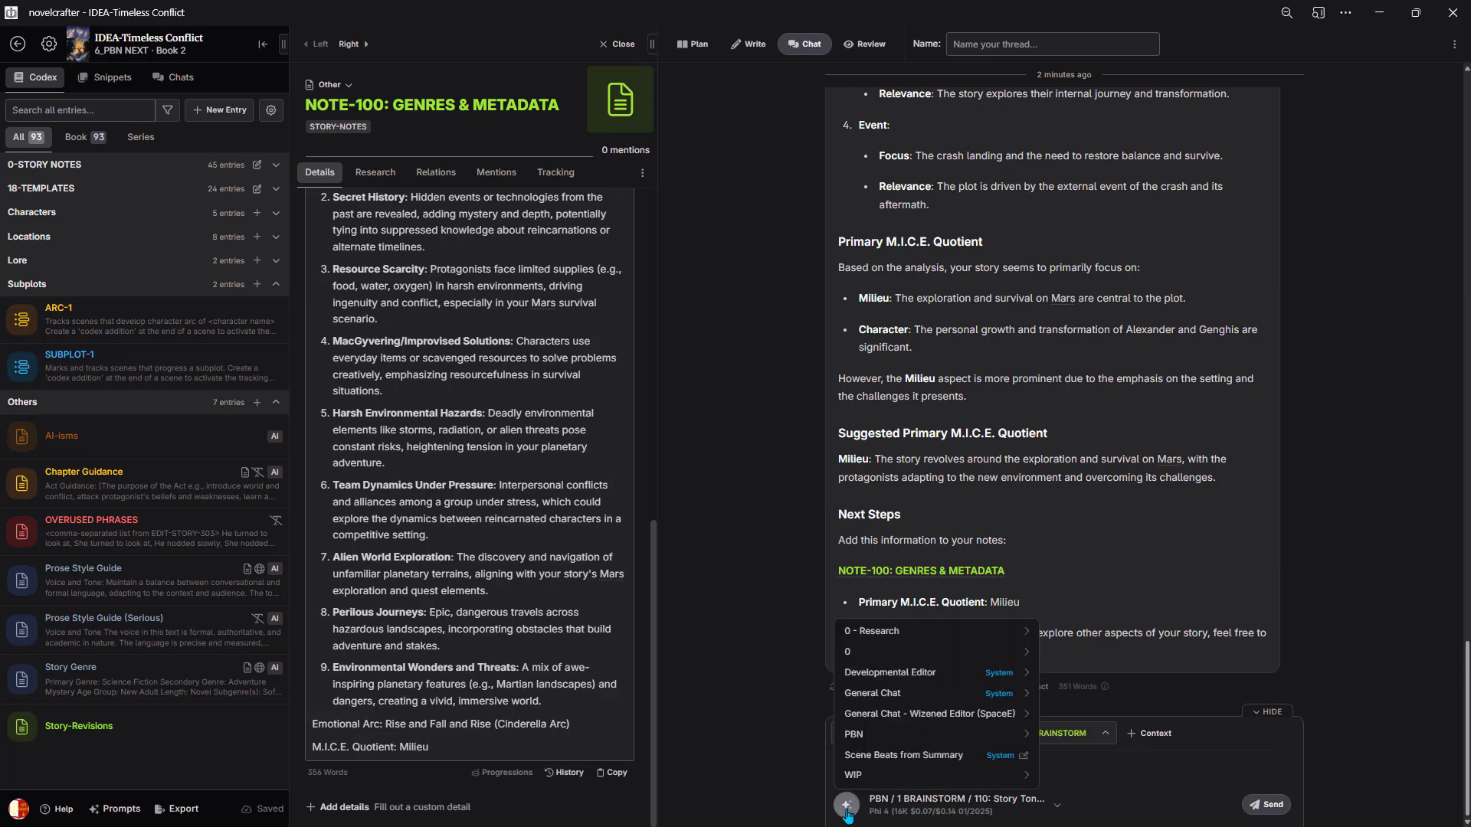
pyautogui.moveTo(862, 736)
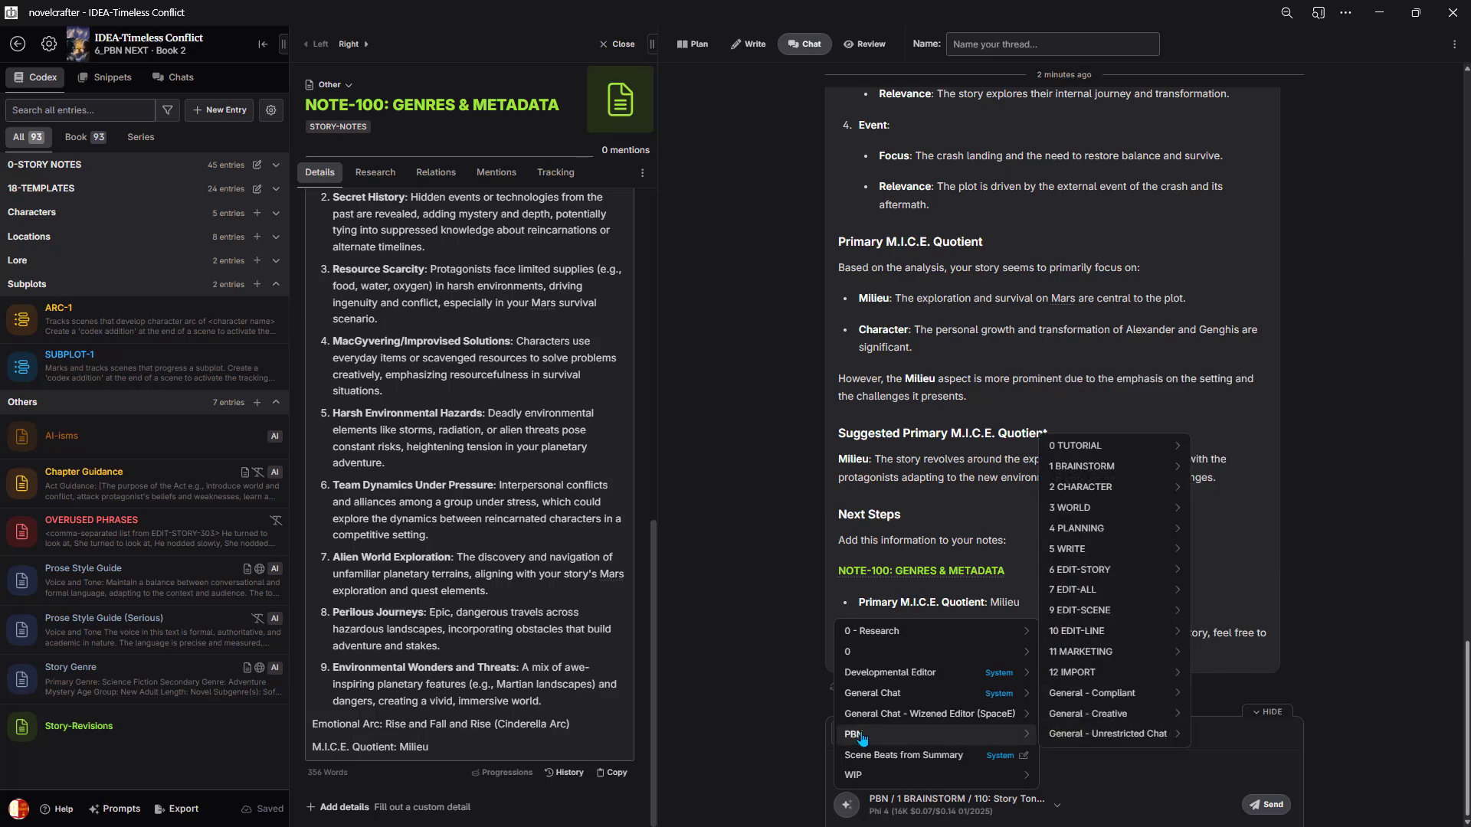
pyautogui.click(1350, 619)
# - Delete the current MICE Quotient chat thread
pyautogui.click(1454, 46)
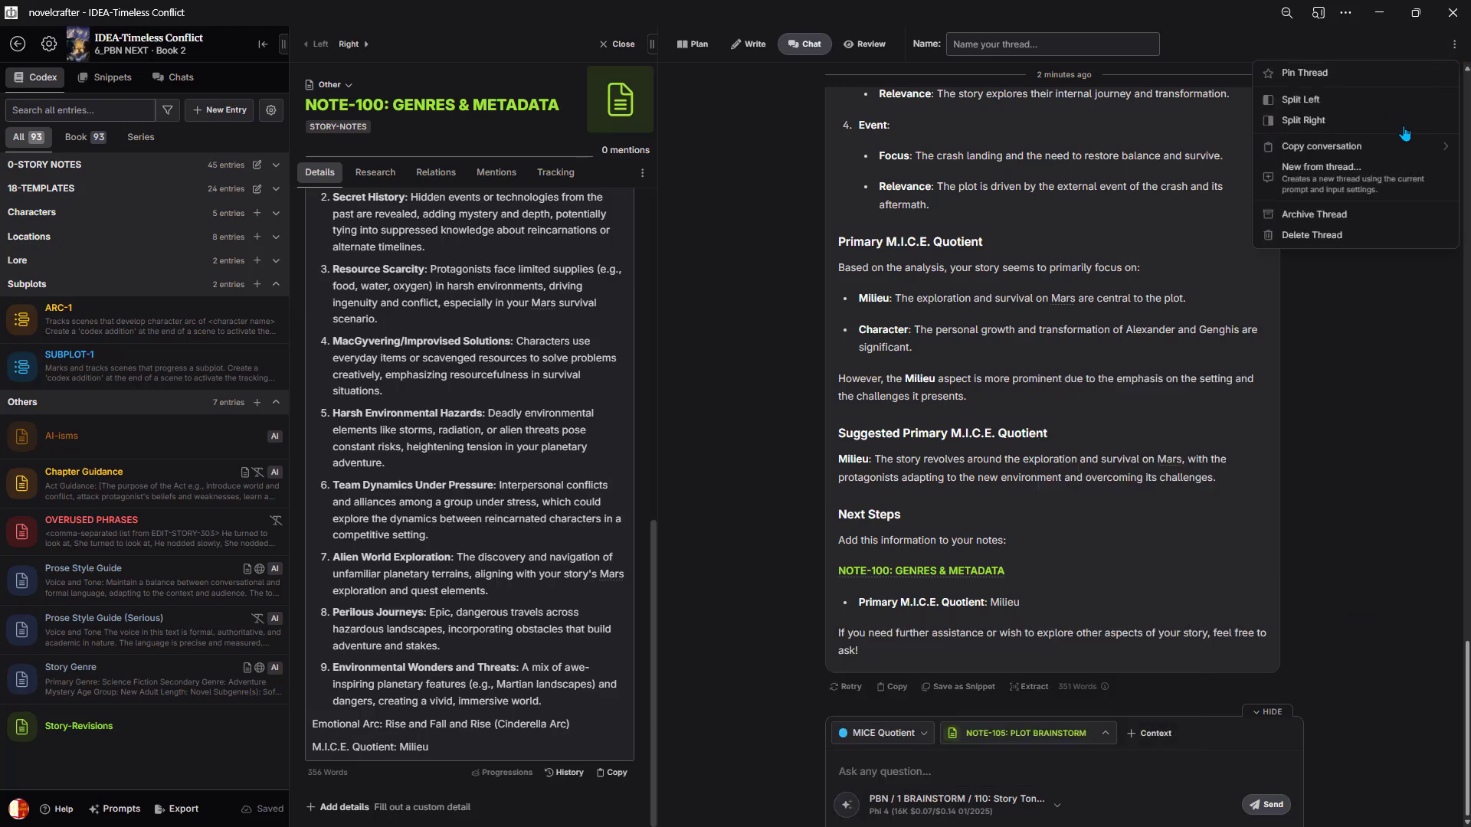
pyautogui.click(1350, 233)
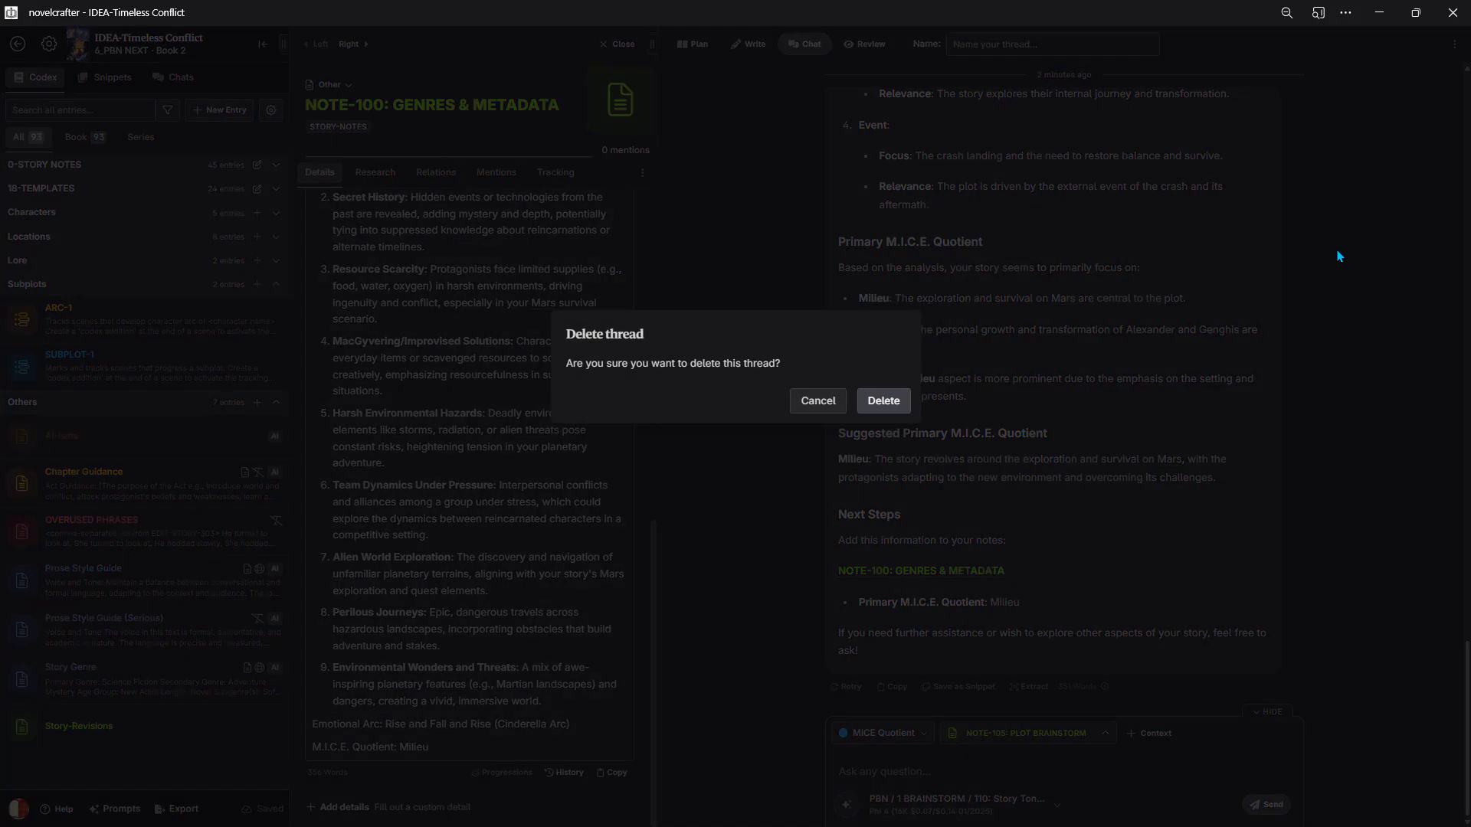
pyautogui.click(883, 400)
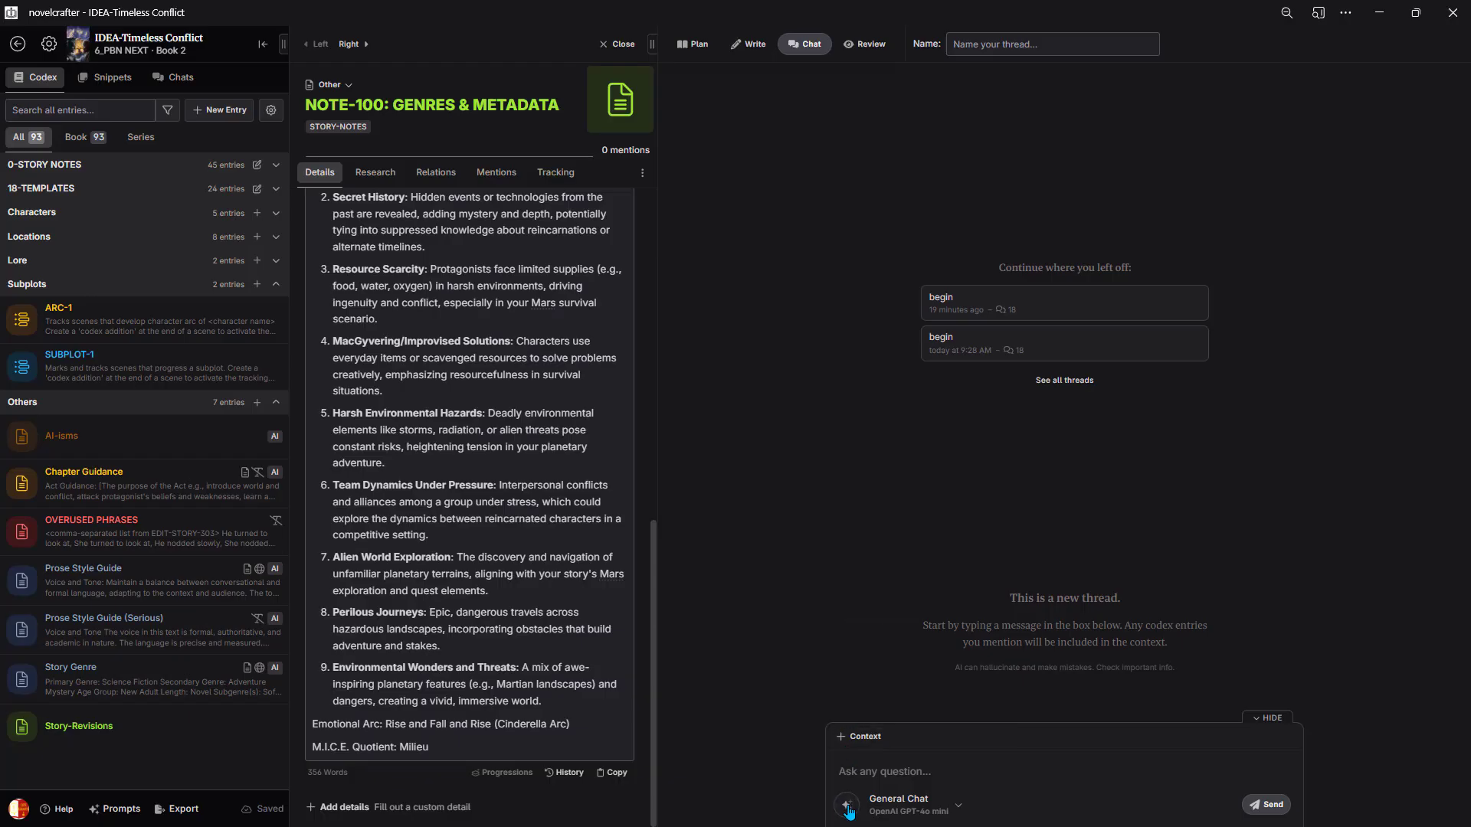
# - Load Hook Pitch Premise from PBN / 1 BRAINSTORM / 115: Hook & Logline Prompts 1.0 with Gemini 2.0 Flash 001 and send "begin"
pyautogui.click(847, 805)
pyautogui.moveTo(858, 742)
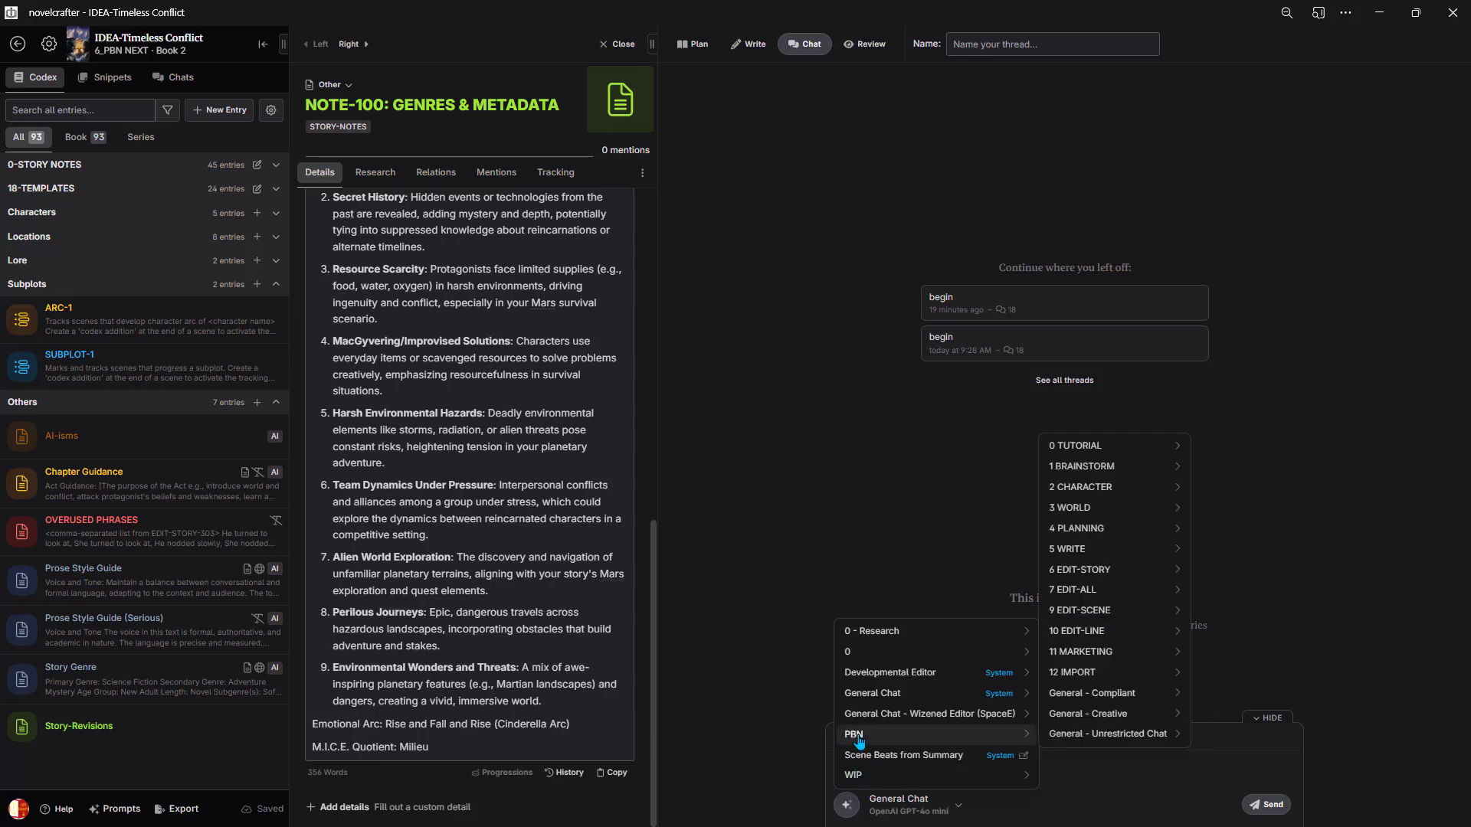
pyautogui.moveTo(1107, 469)
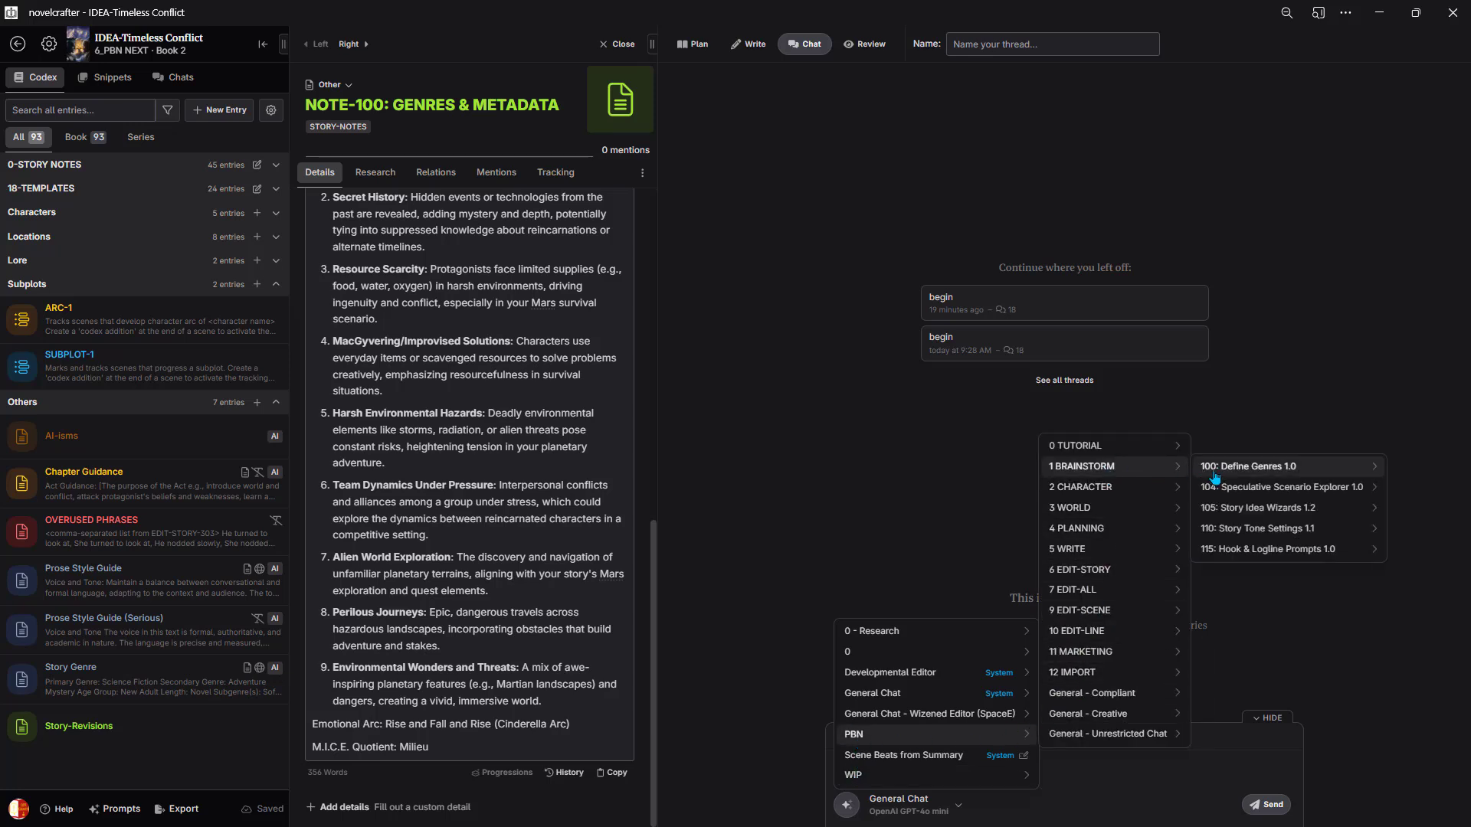
pyautogui.moveTo(1236, 537)
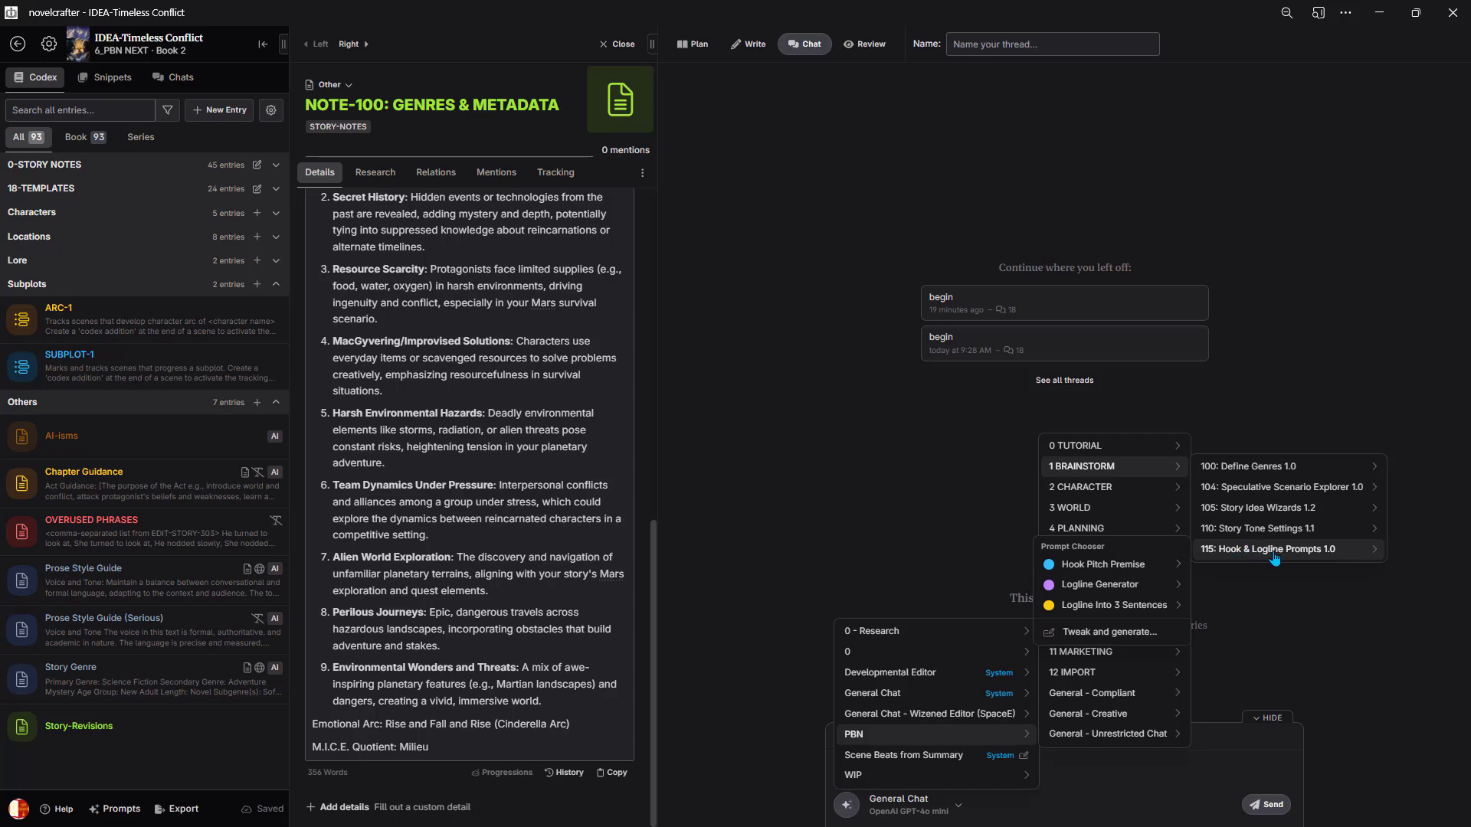
pyautogui.moveTo(1136, 567)
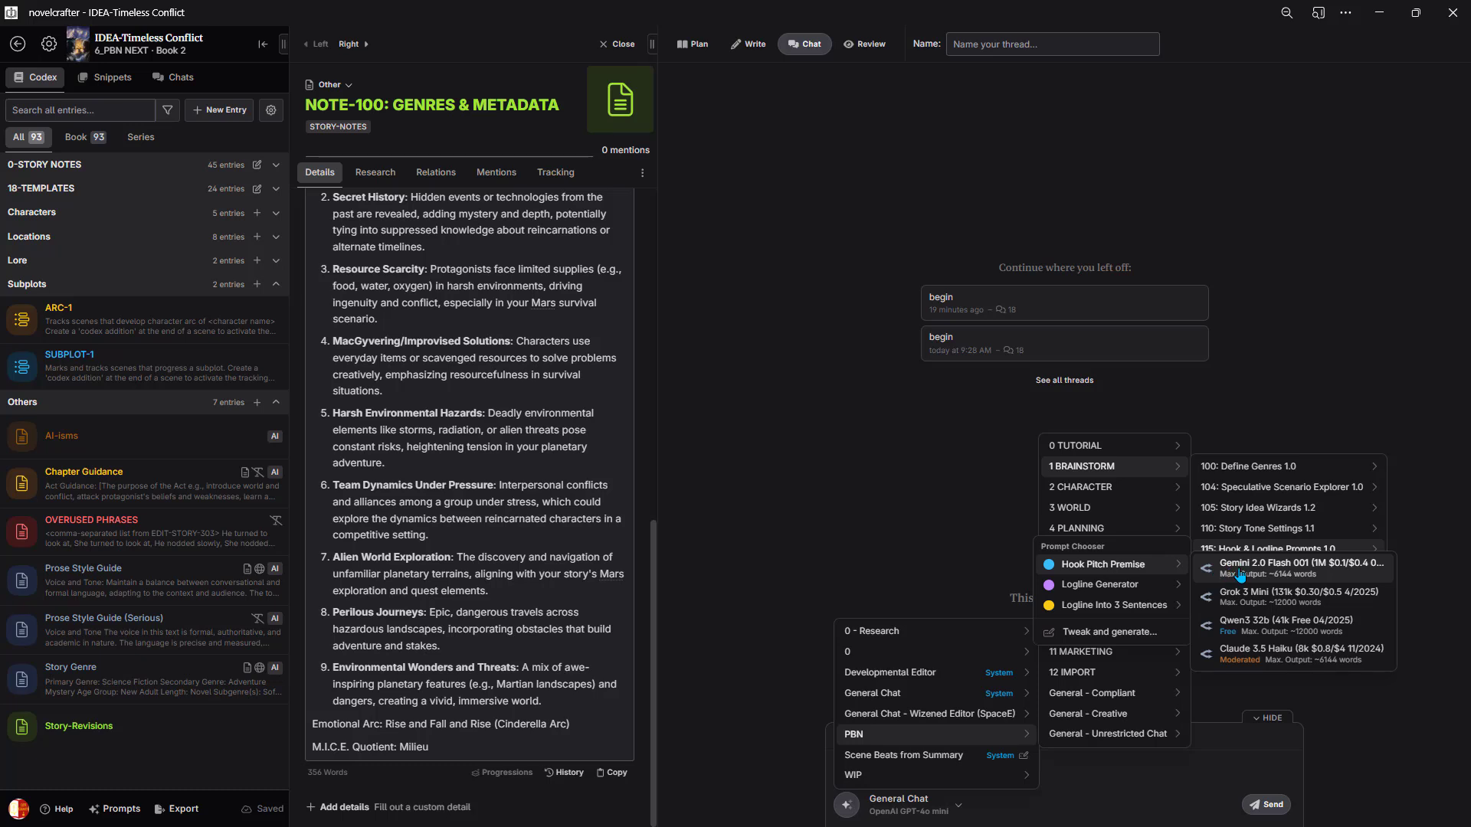
pyautogui.click(1239, 574)
pyautogui.click(945, 773)
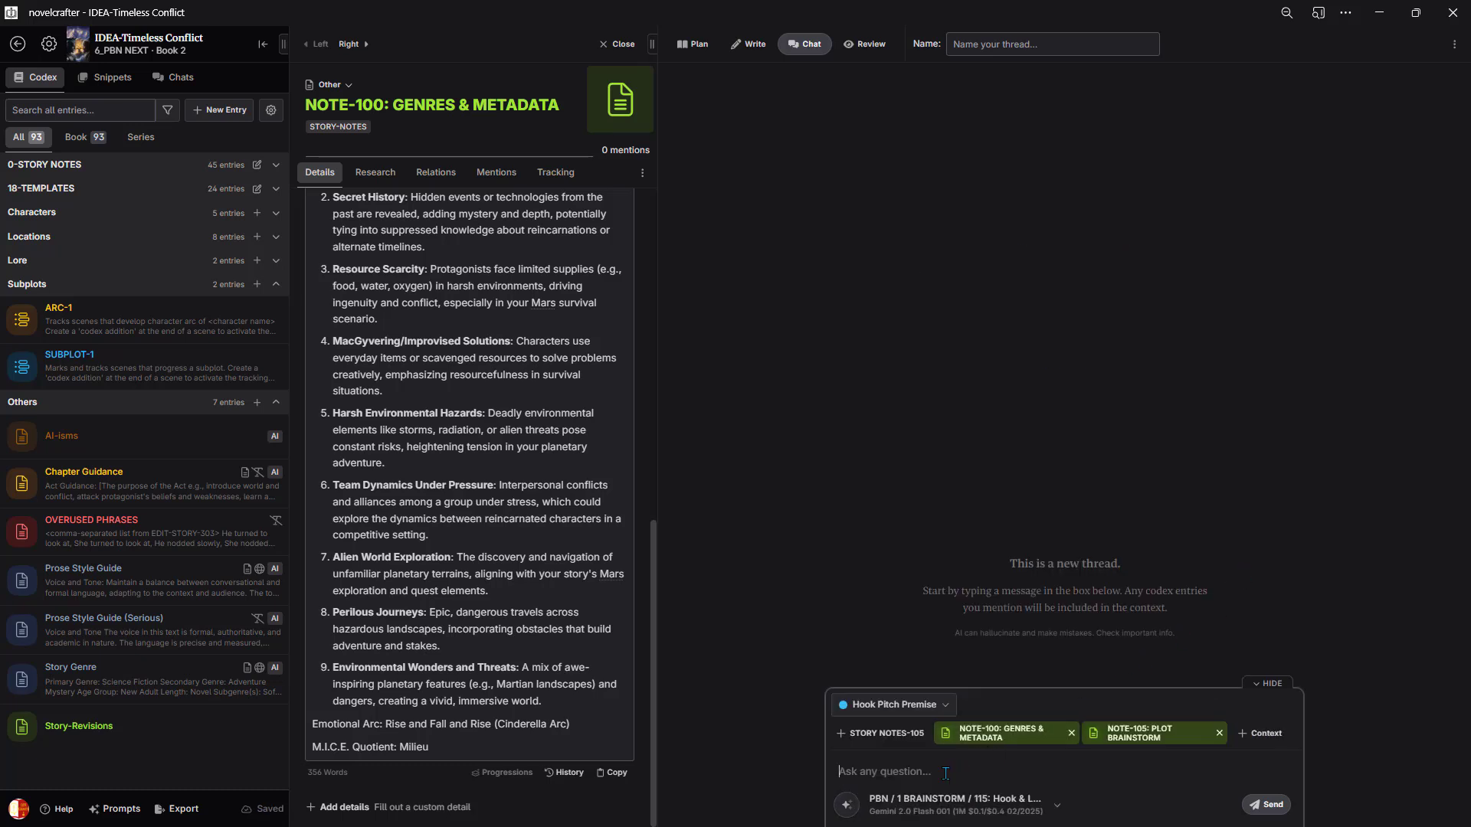
pyautogui.write('begin')
pyautogui.click(1269, 808)
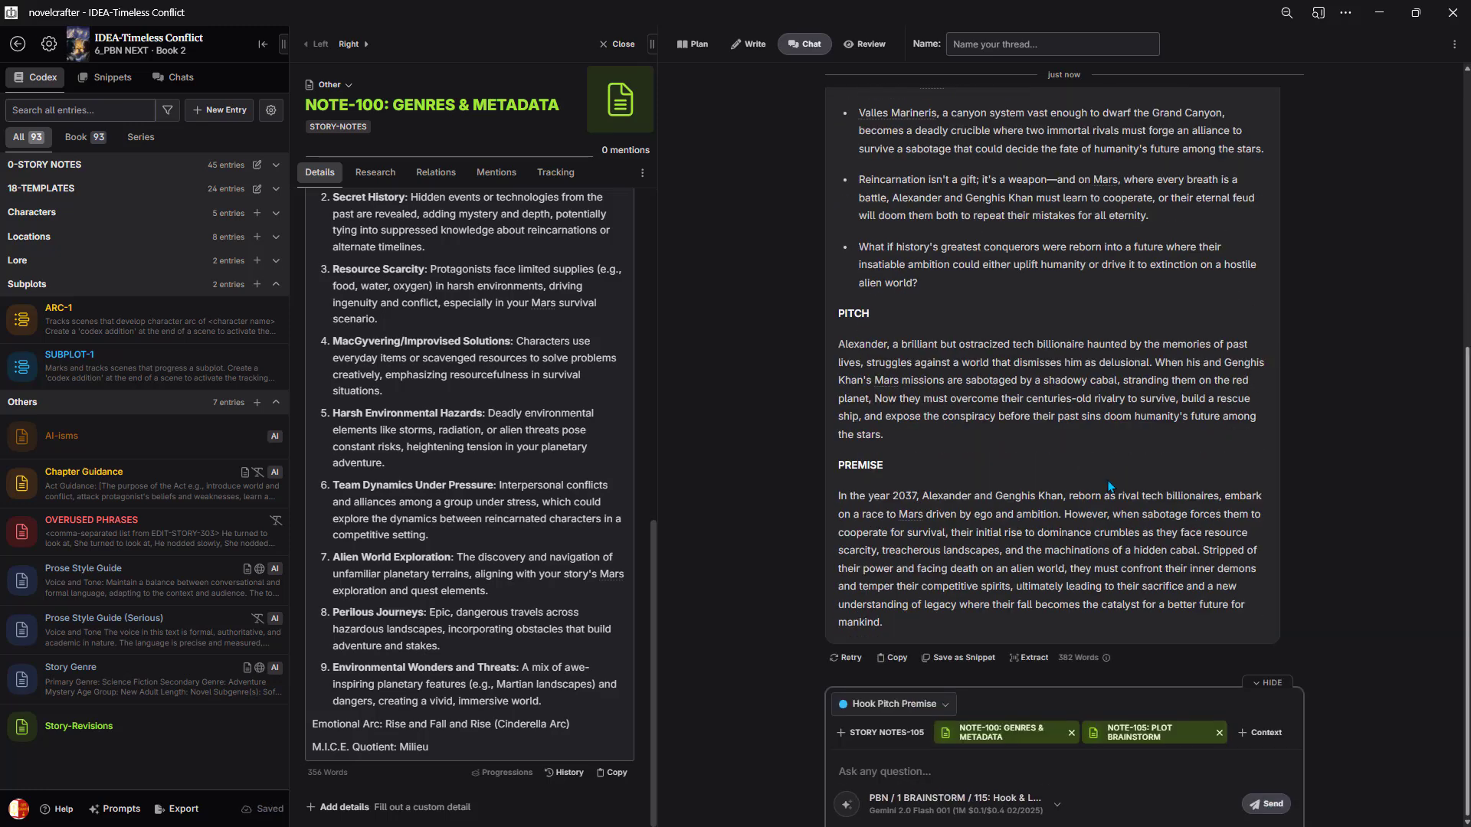
# - Copy the HOOKS, PITCH and PREMISE sections from the response into the description of NOTE-107: HOOK, PITCH, PREMISE
pyautogui.moveTo(893, 628); pyautogui.dragTo(824, 464)
pyautogui.scroll(2, 852, 583)
pyautogui.scroll(4, 852, 584)
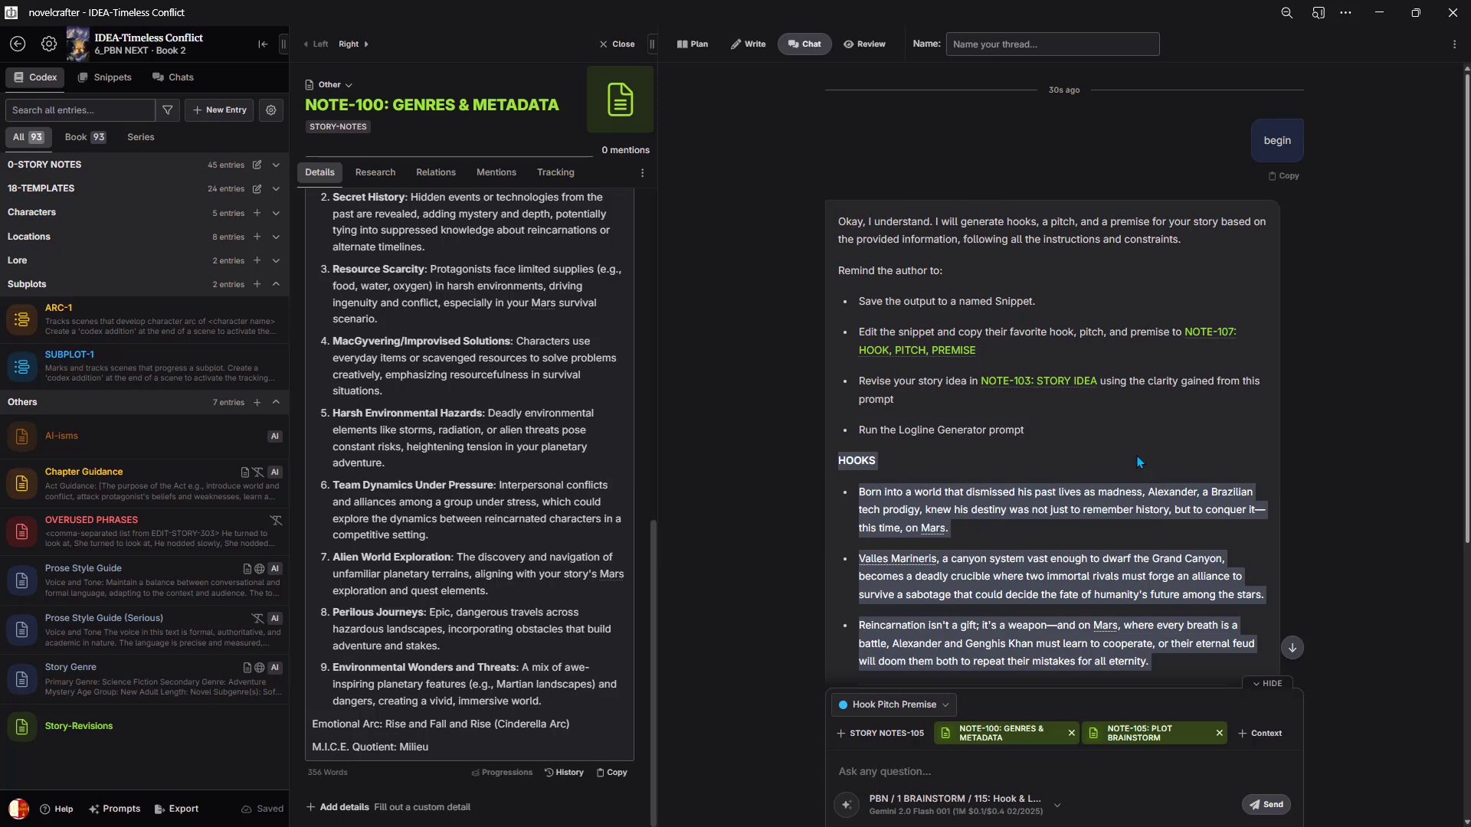
pyautogui.click(73, 169)
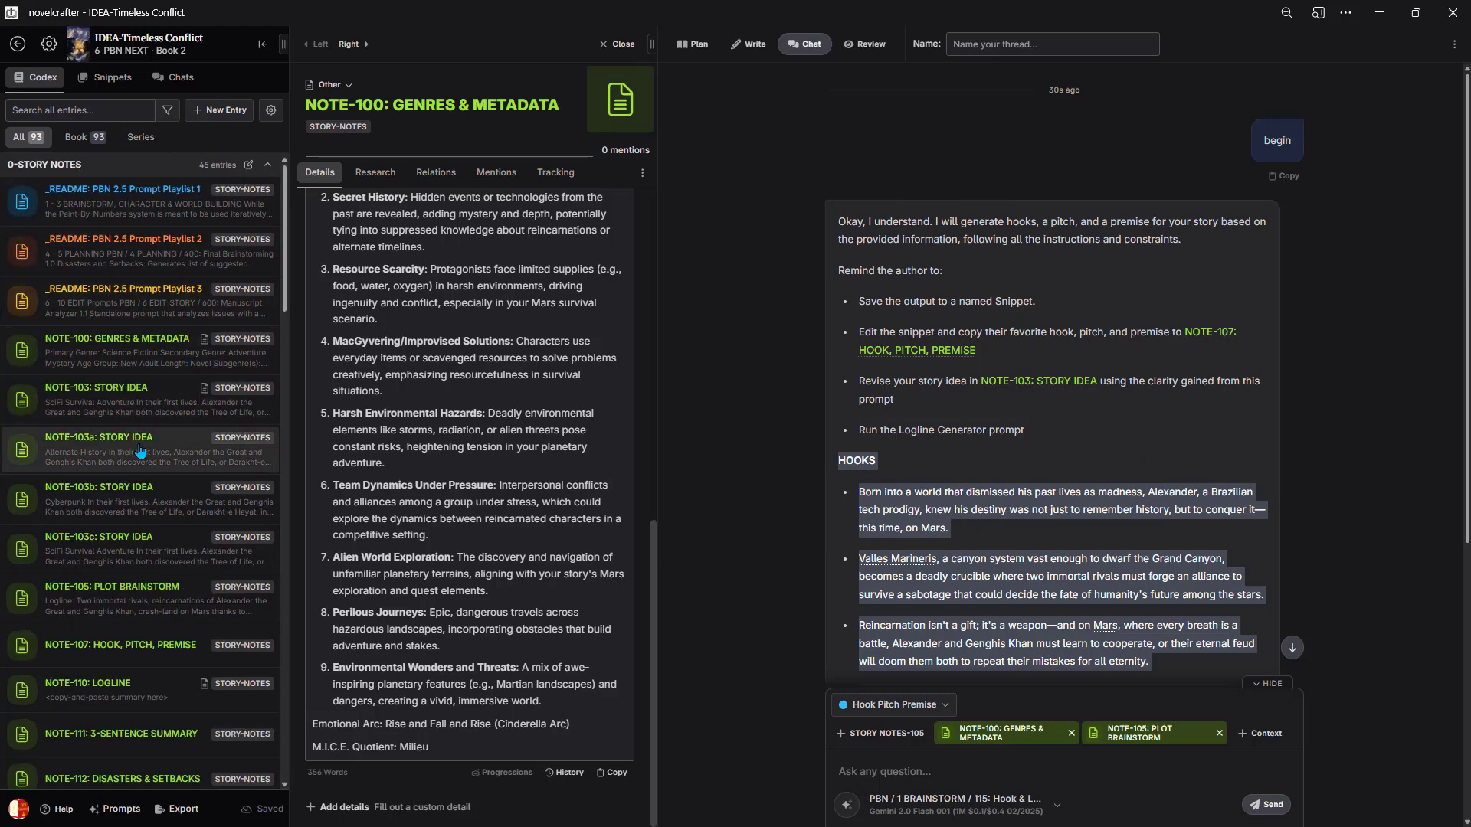
pyautogui.scroll(-2, 145, 475)
pyautogui.click(123, 484)
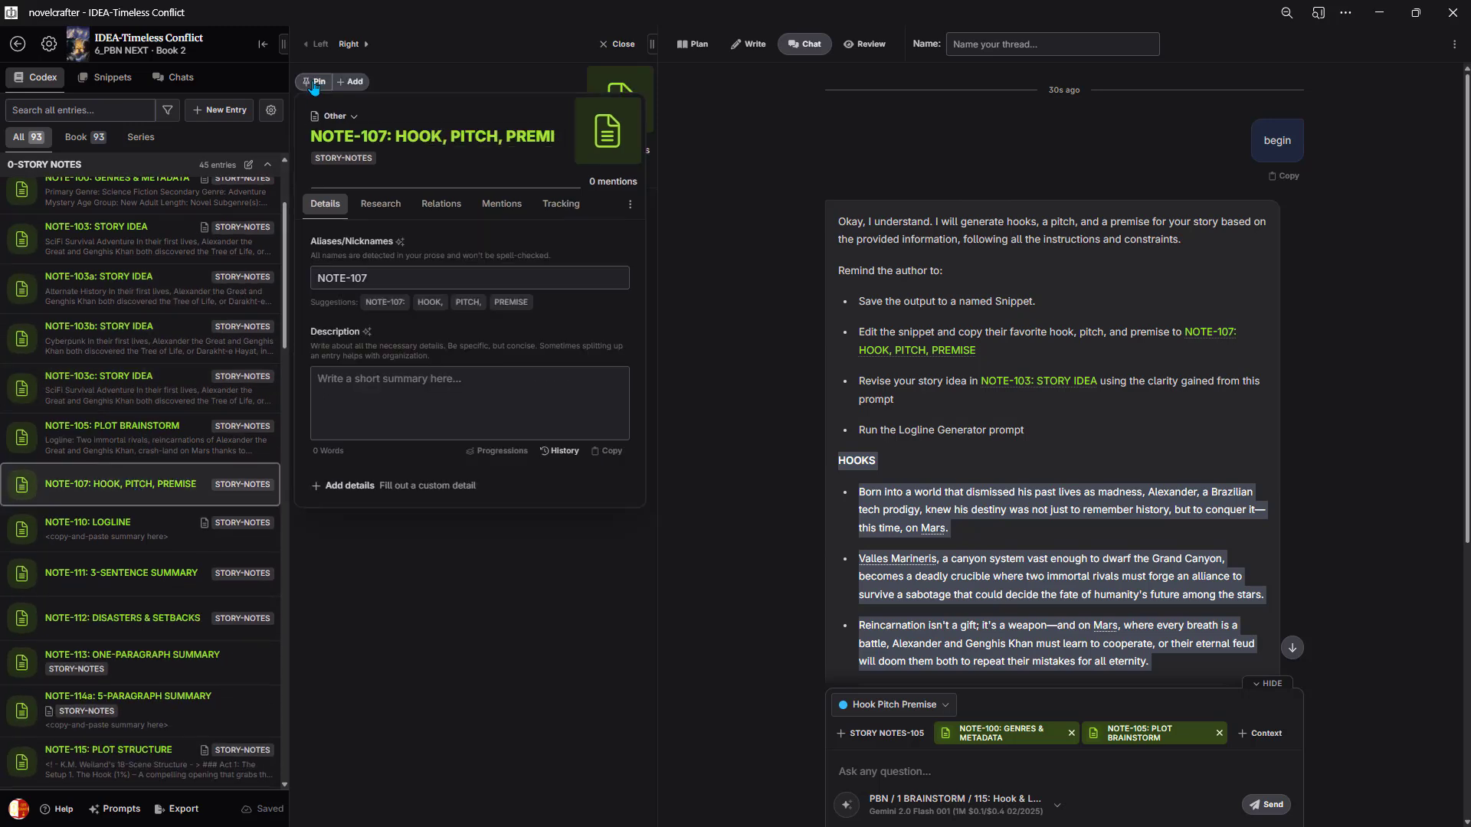
pyautogui.click(401, 350)
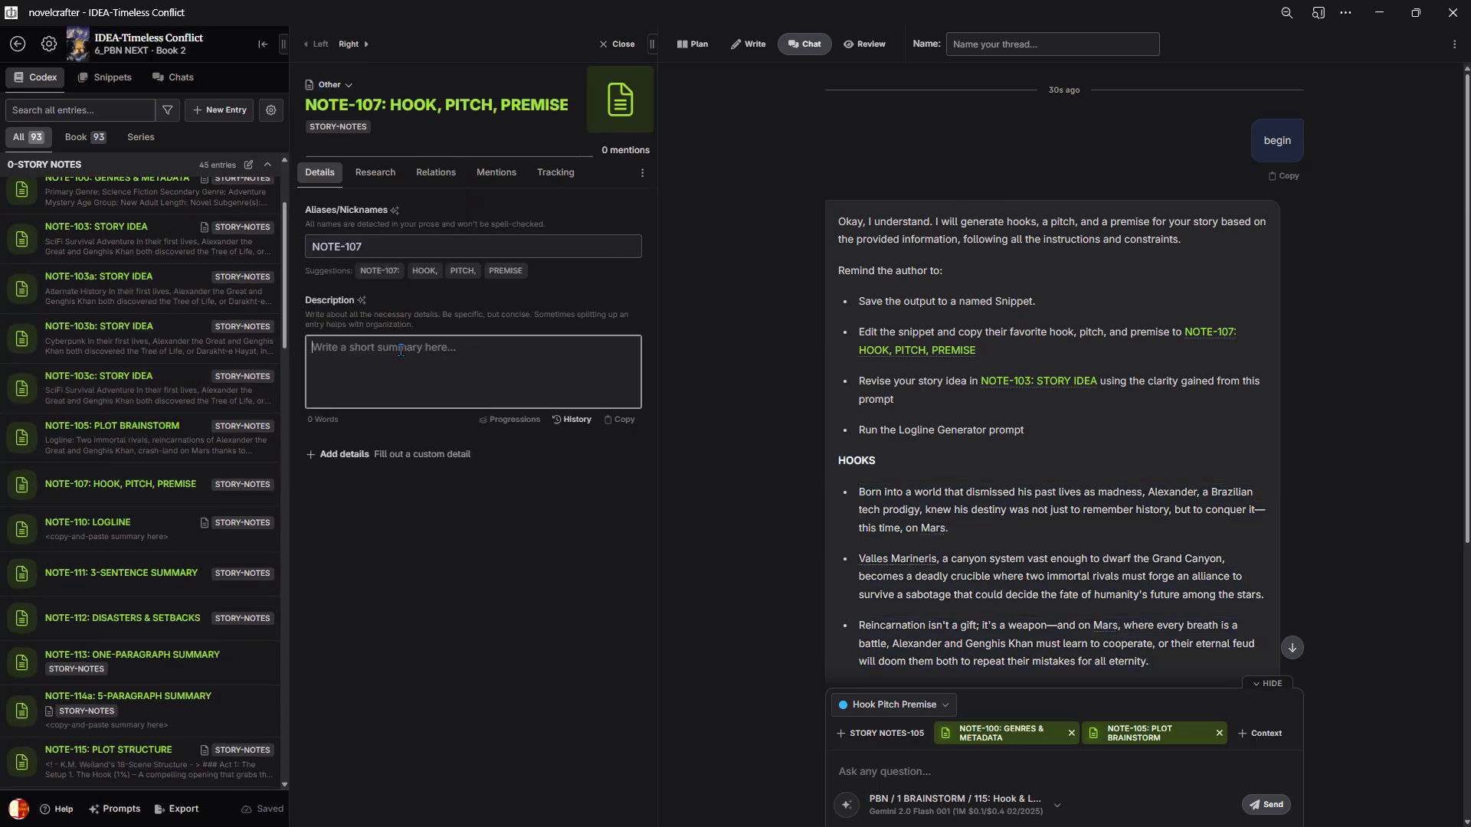
pyautogui.hotkey('ctrl', 'v')
# - Delete the "Valles Marineris" and "Born into a world" hooks from NOTE-107, including their bullets
pyautogui.scroll(2, 401, 350)
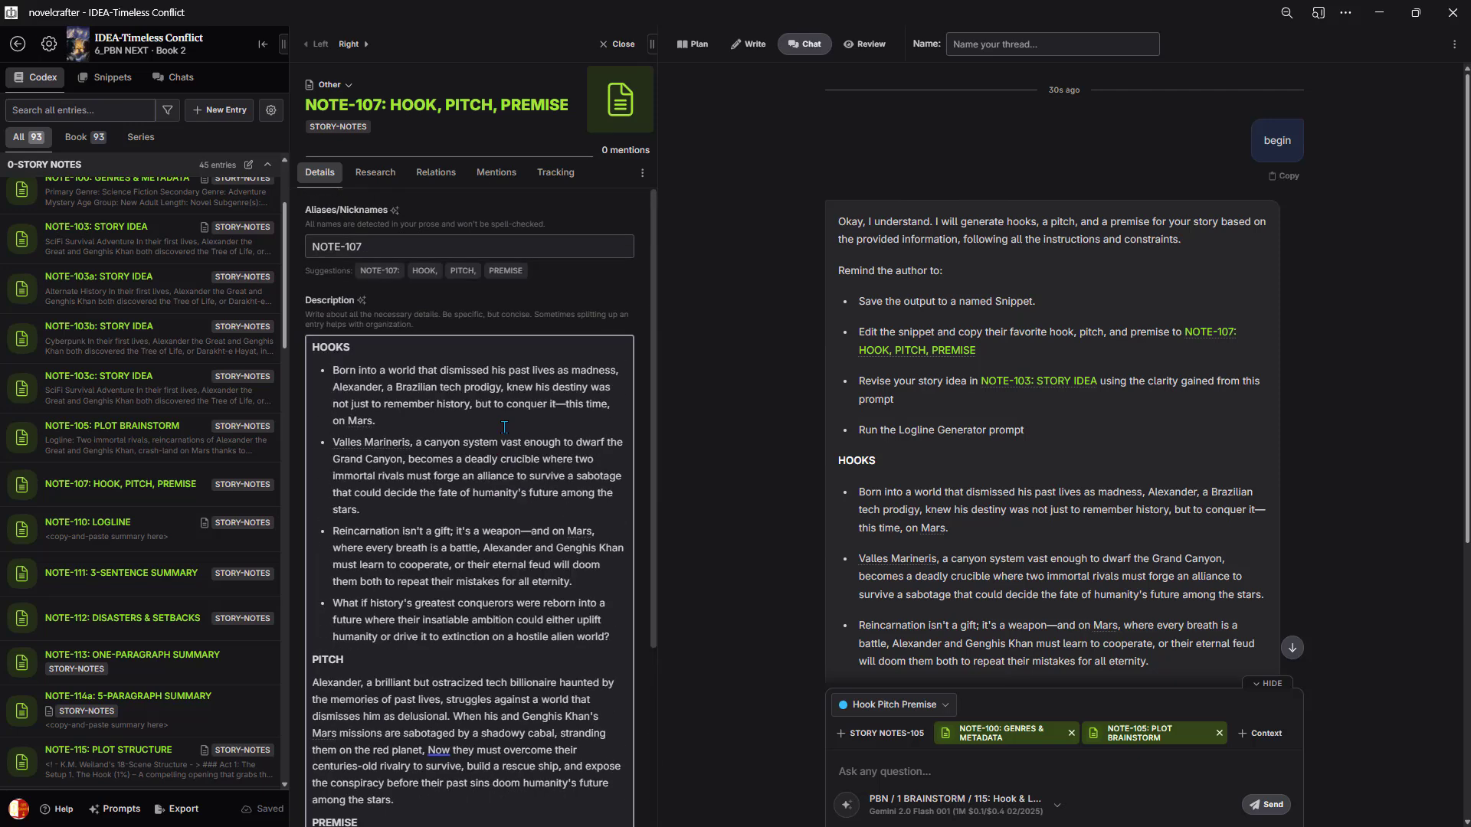
pyautogui.tripleClick(401, 353)
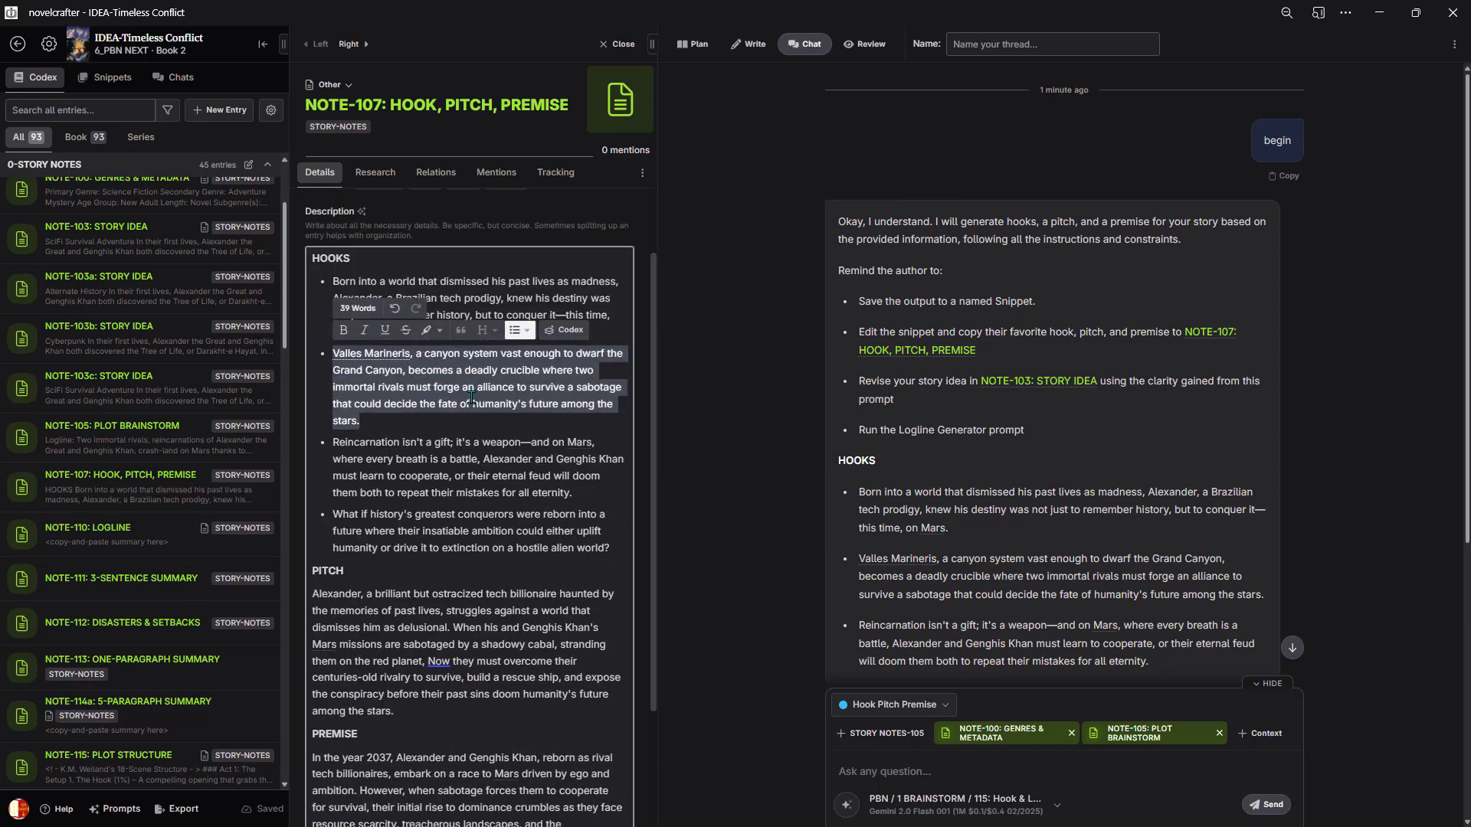
pyautogui.press('BackSpace')
pyautogui.press('BackSpace')
pyautogui.tripleClick(366, 298)
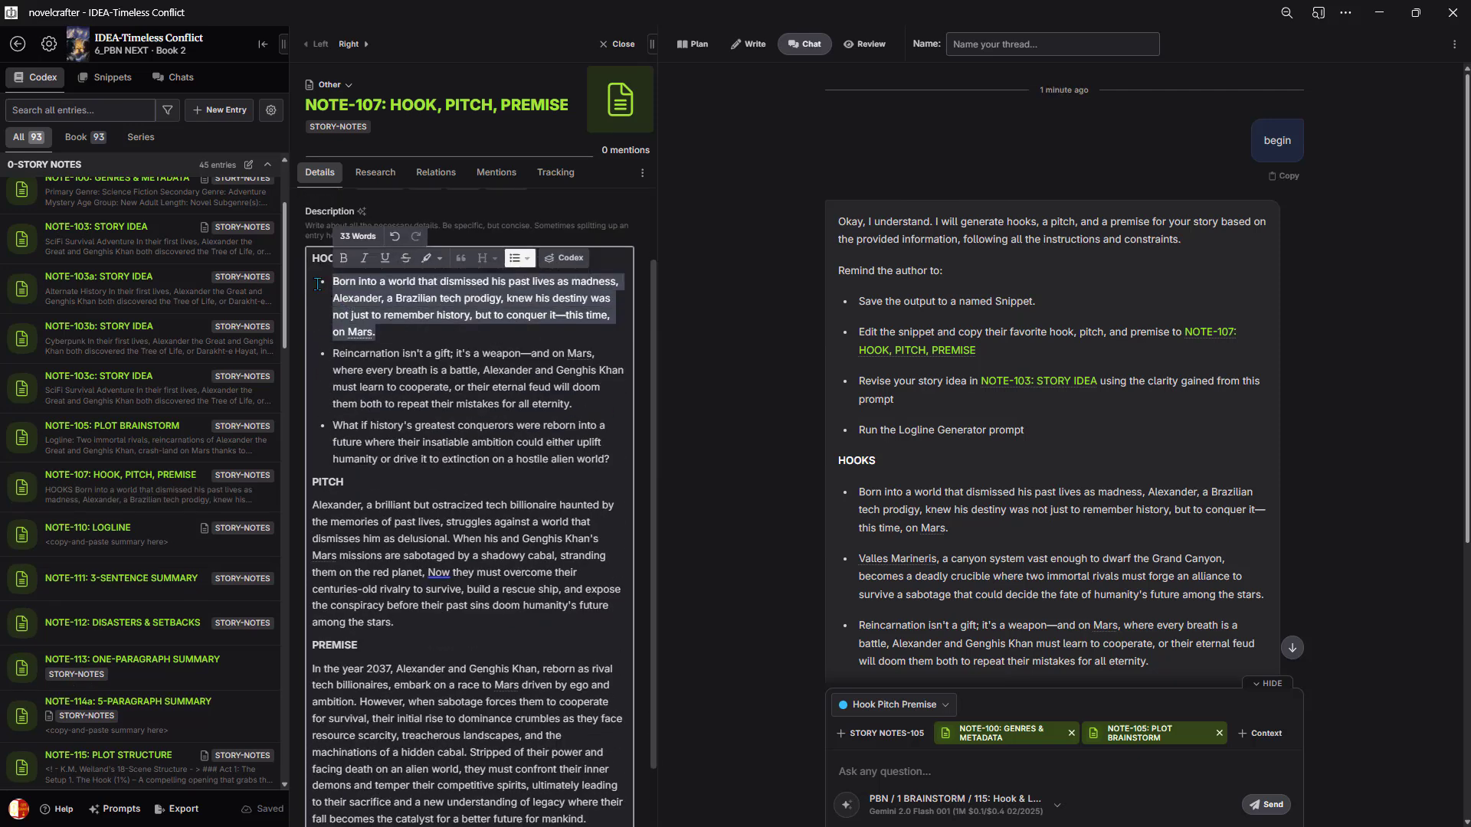
pyautogui.press('BackSpace')
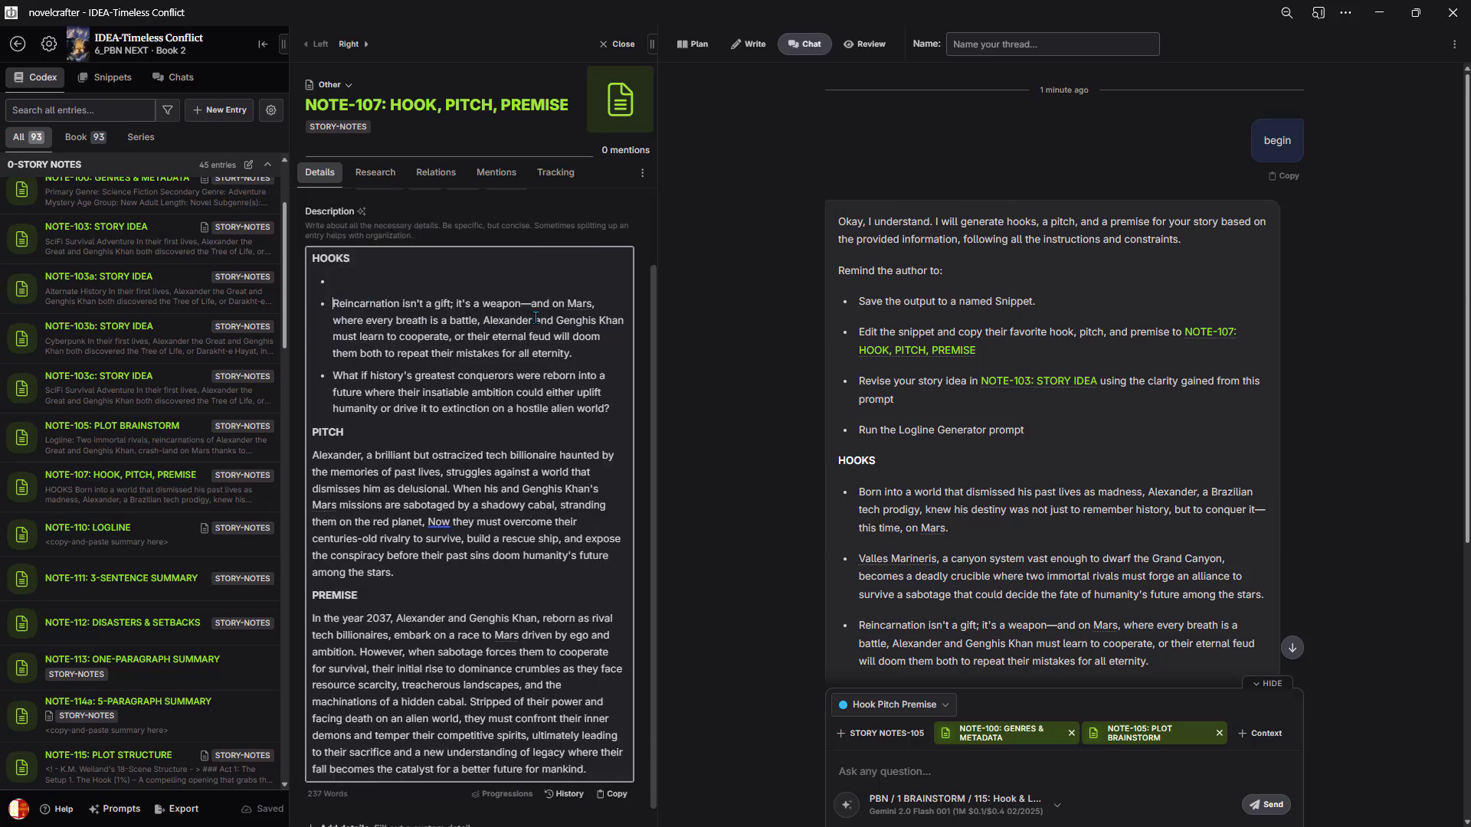
pyautogui.press('BackSpace')
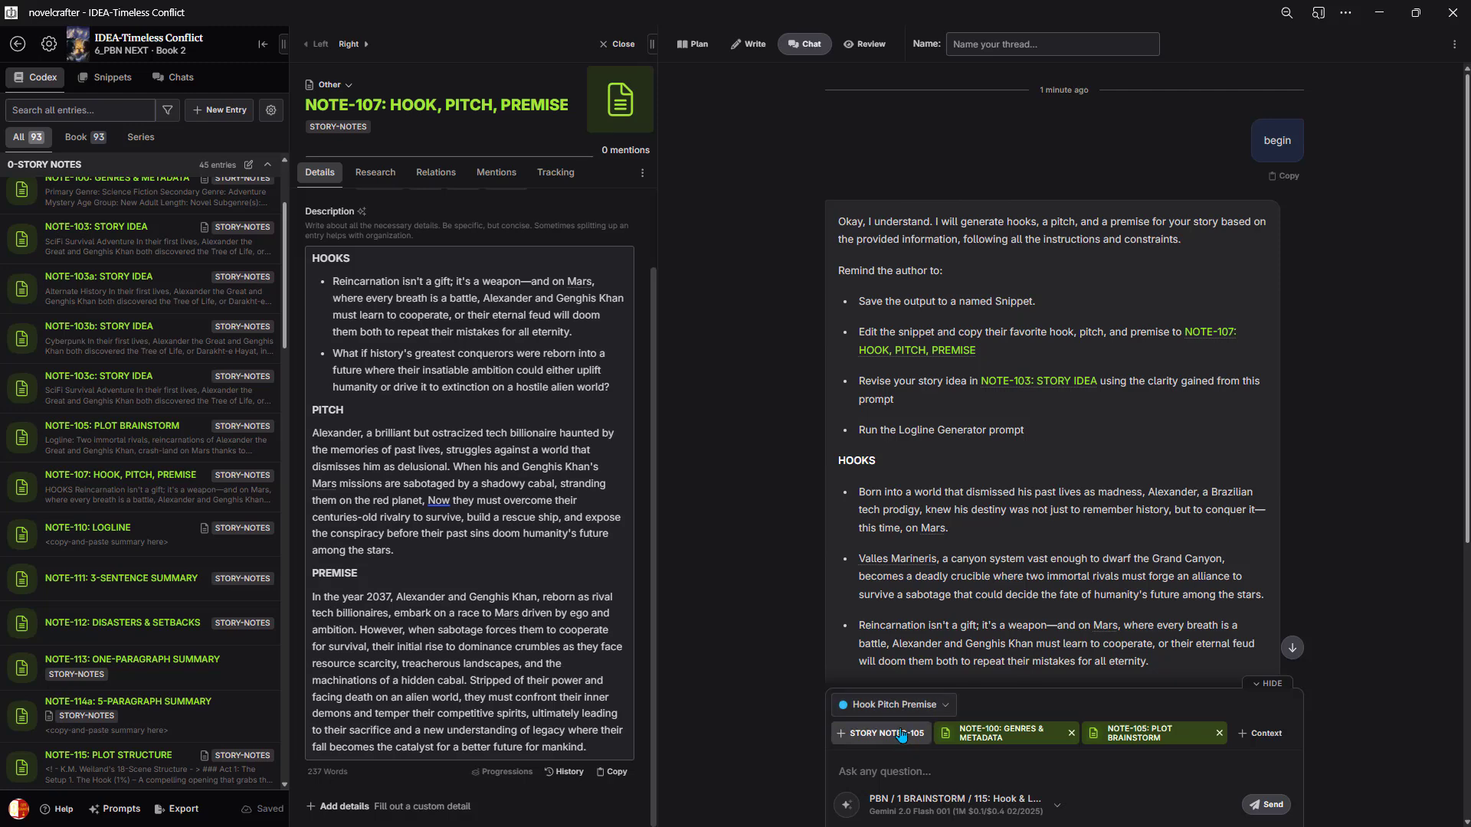
# - Switch the chat prompt to Logline Generator and send "begin"
pyautogui.click(938, 707)
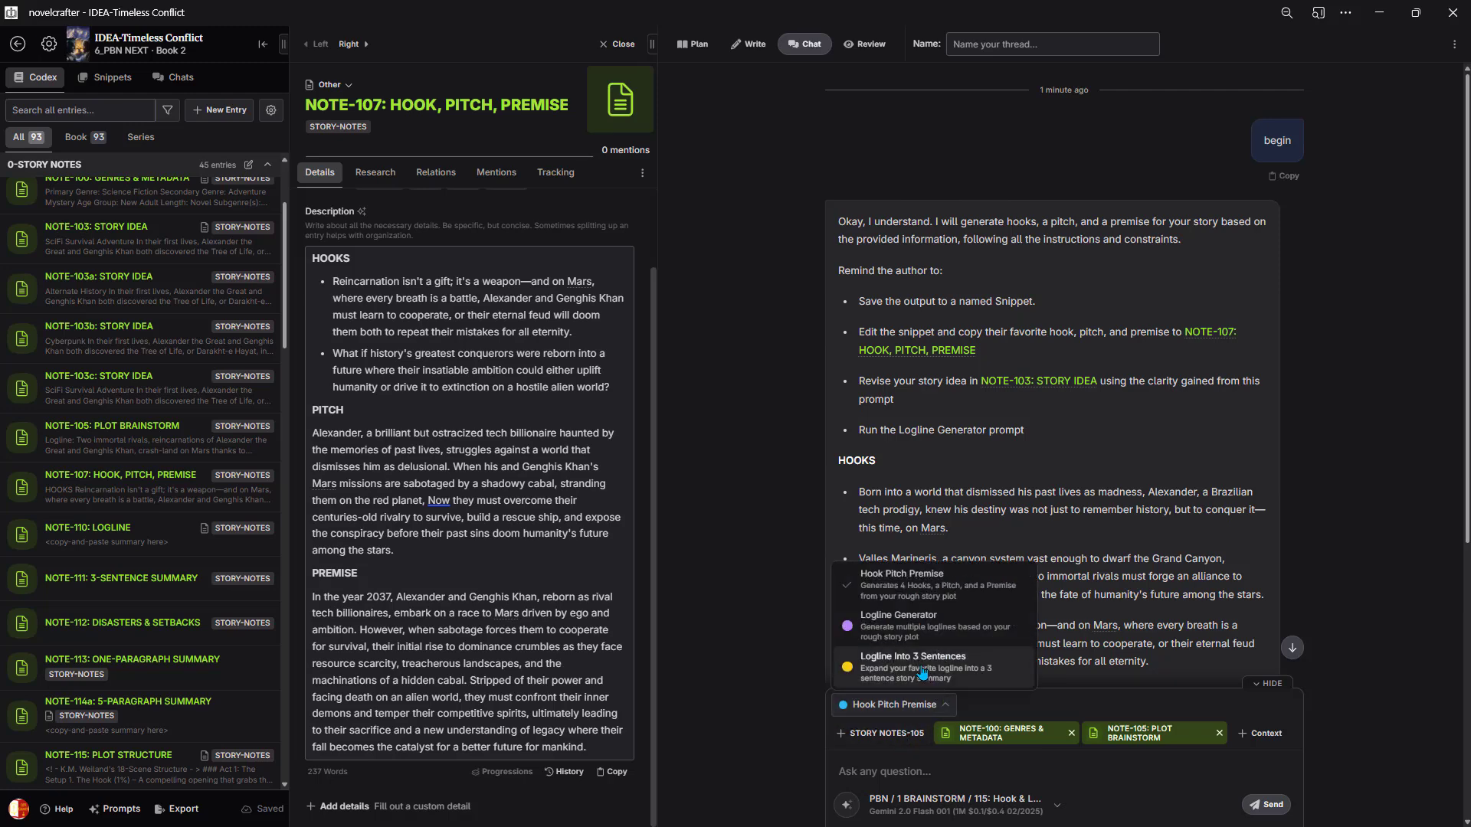
pyautogui.click(889, 630)
pyautogui.scroll(-2, 1060, 687)
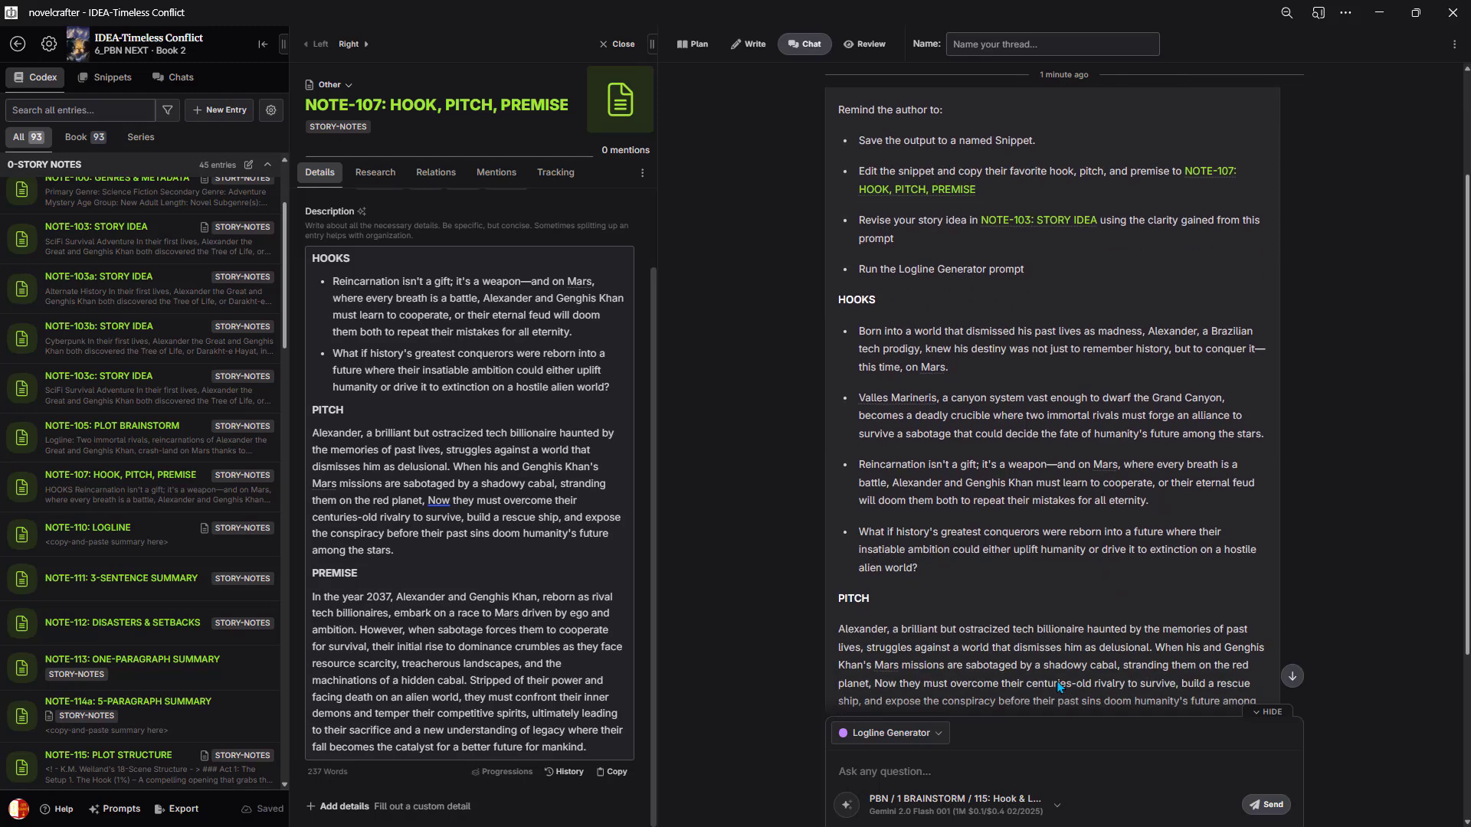
pyautogui.click(877, 770)
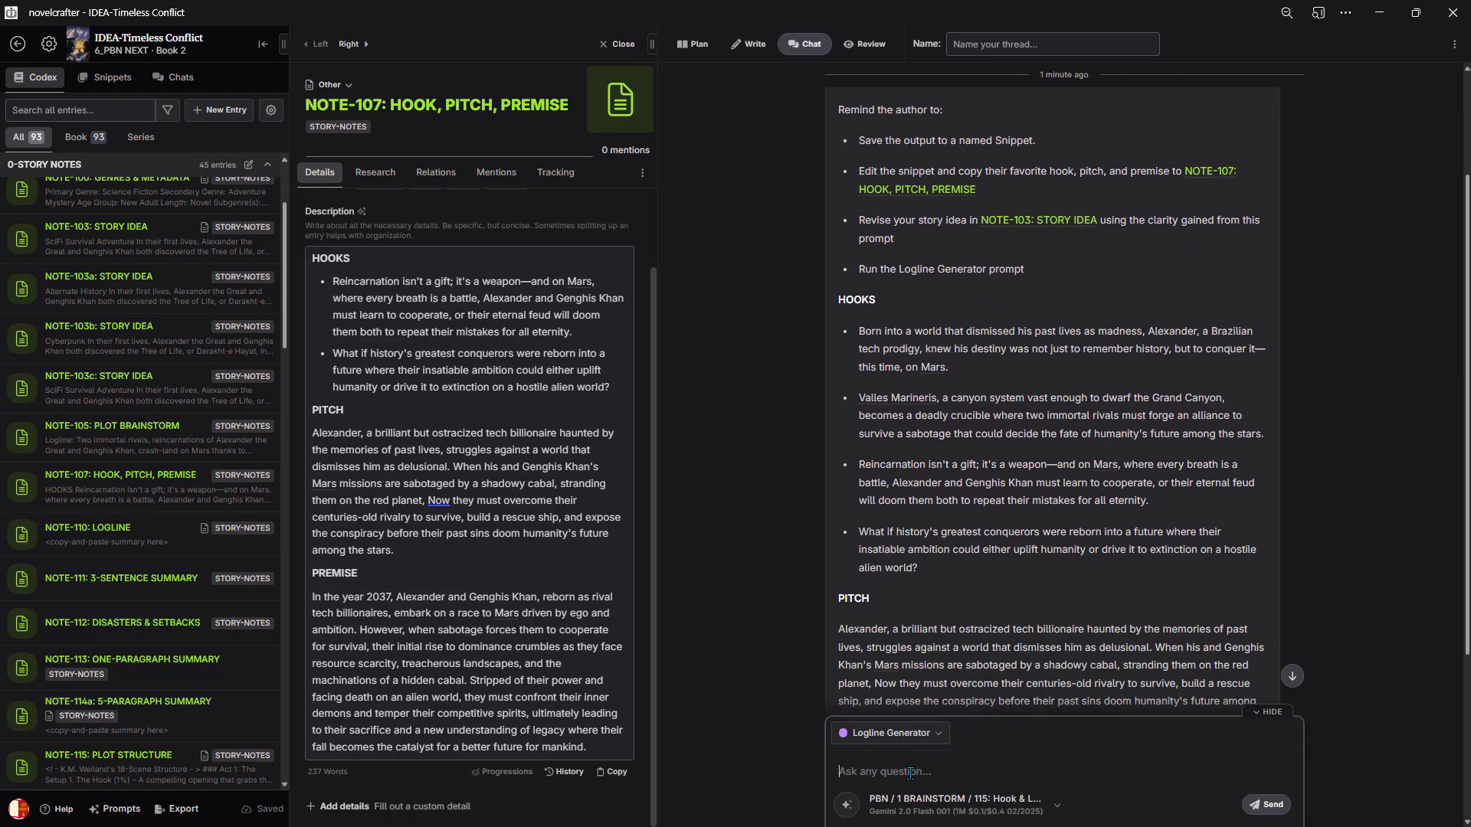
pyautogui.write('begin')
pyautogui.click(1265, 804)
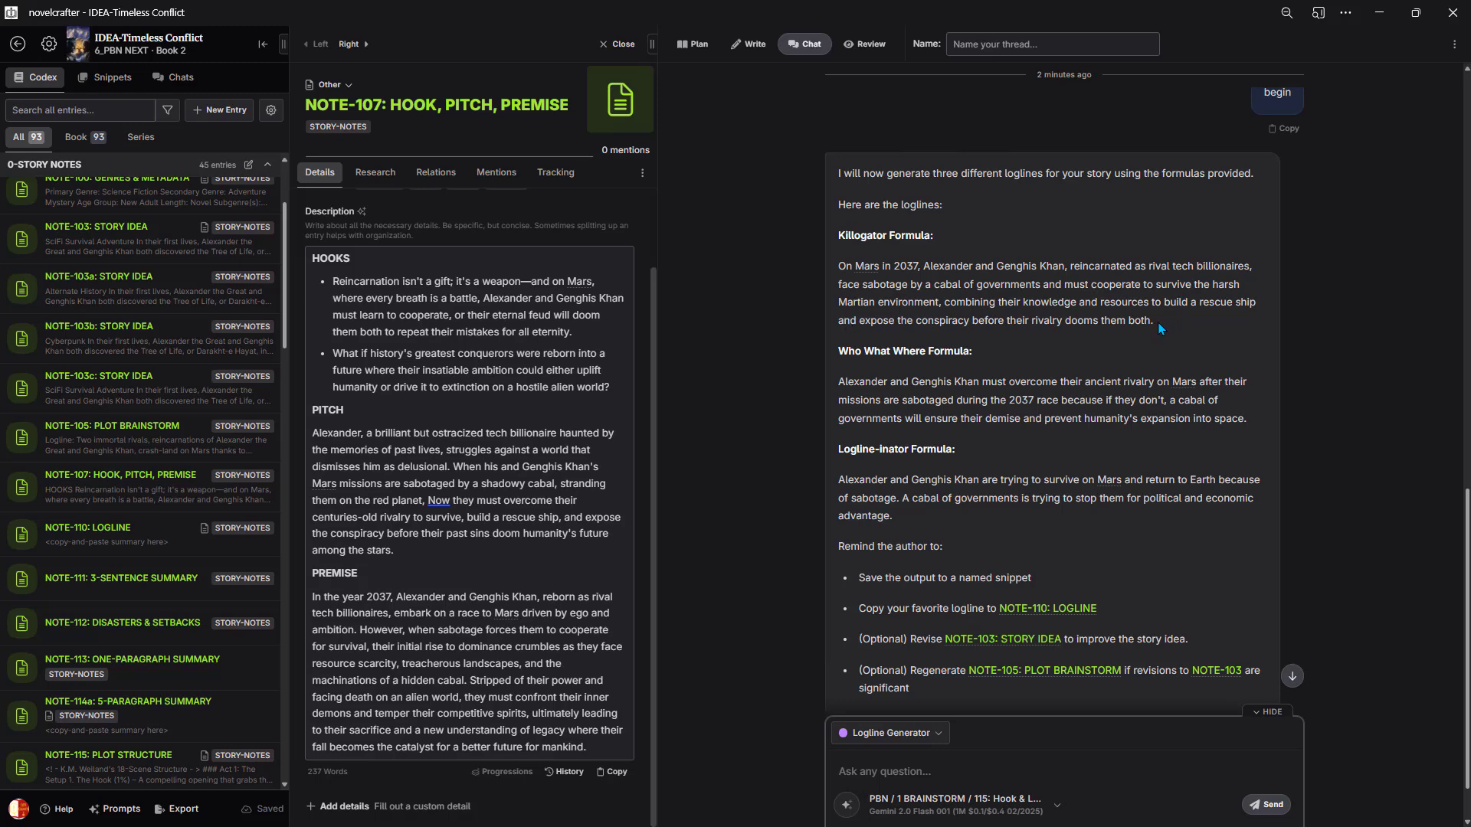
# - Replace the placeholder description in NOTE-110: LOGLINE with the Killogator Formula logline from the response
pyautogui.moveTo(1159, 324); pyautogui.dragTo(824, 264)
pyautogui.hotkey('ctrl', 'c')
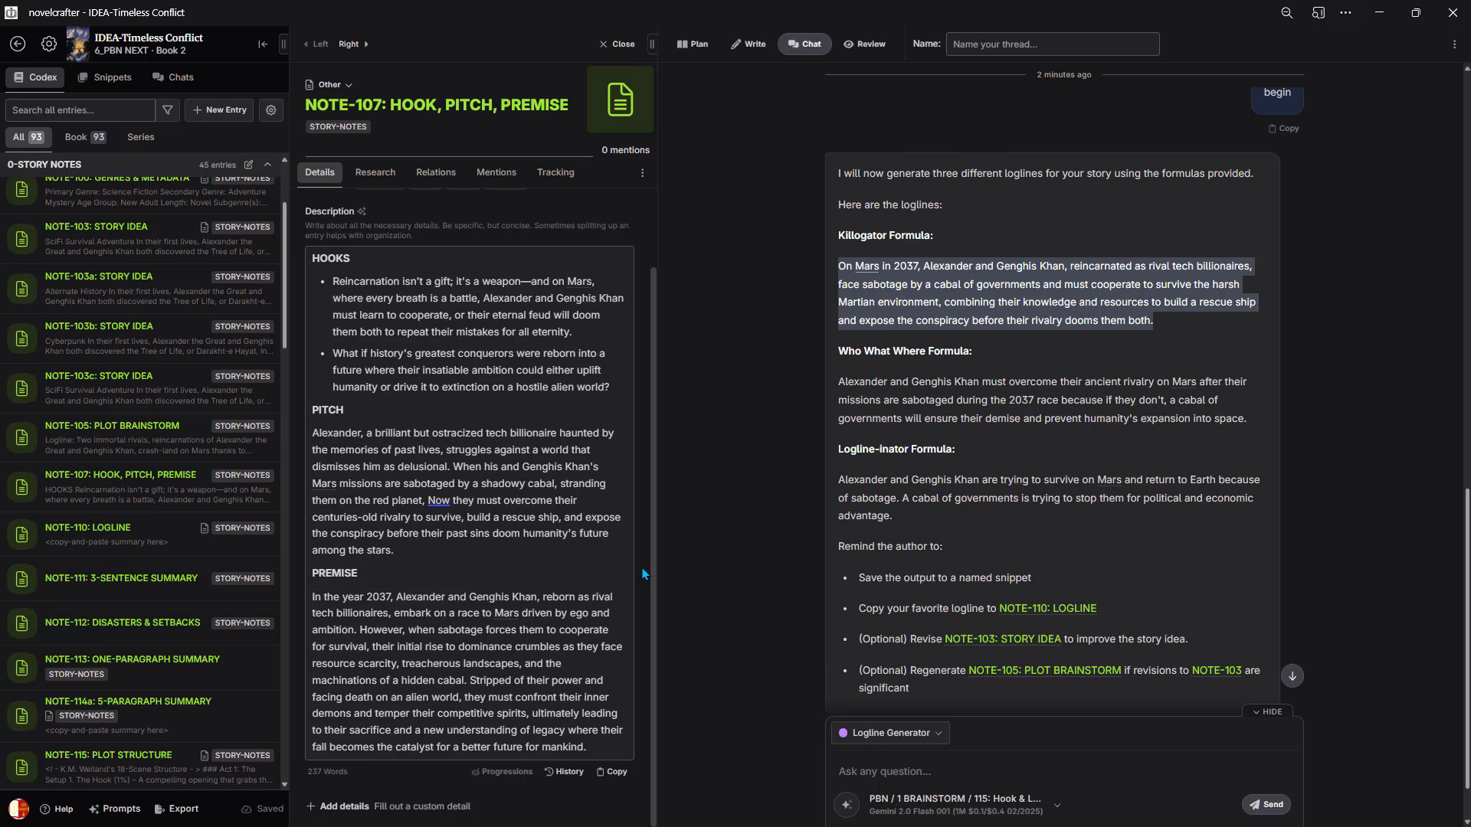
pyautogui.scroll(-1, 153, 460)
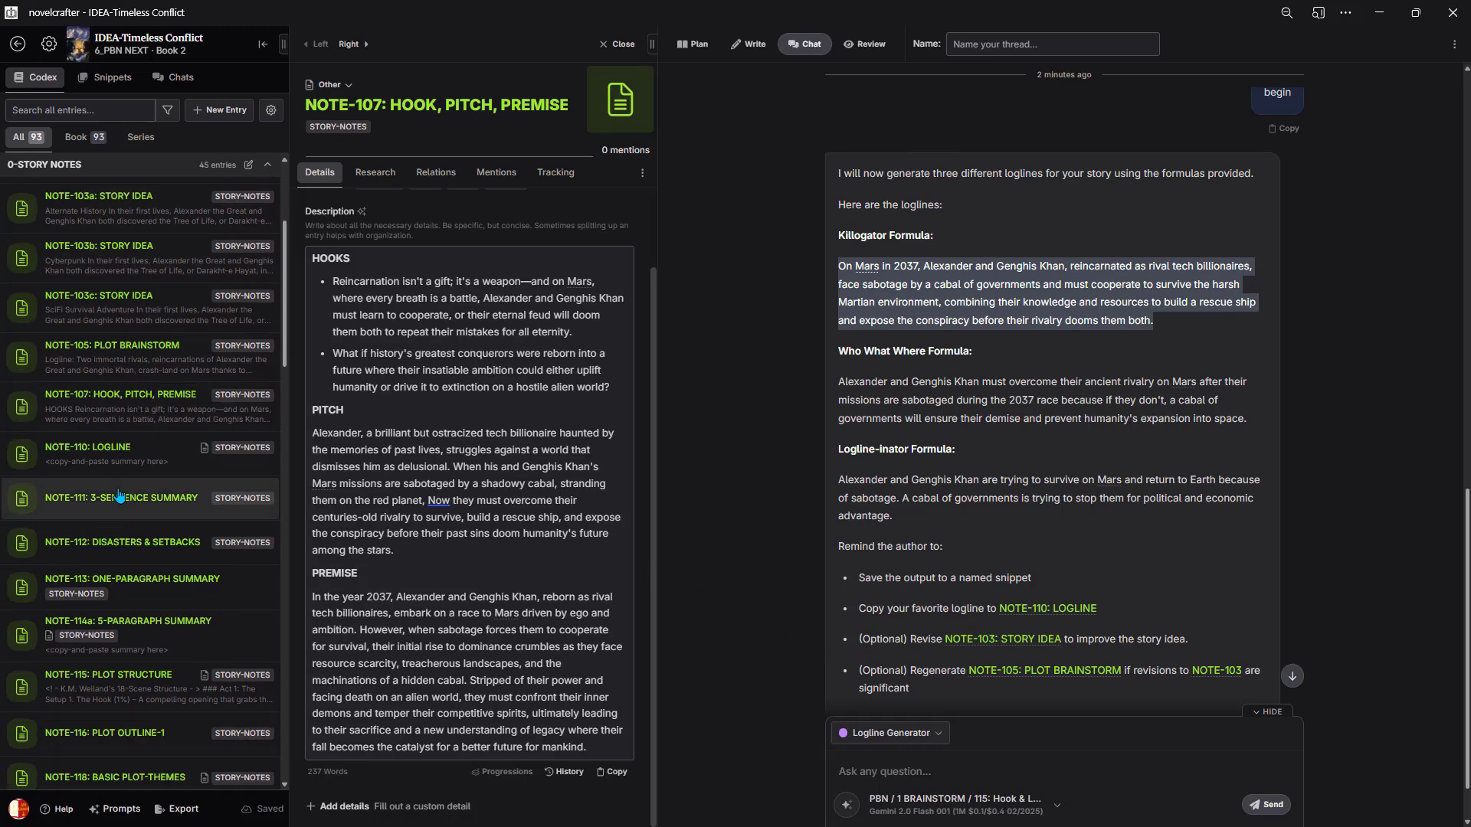
pyautogui.moveTo(155, 446)
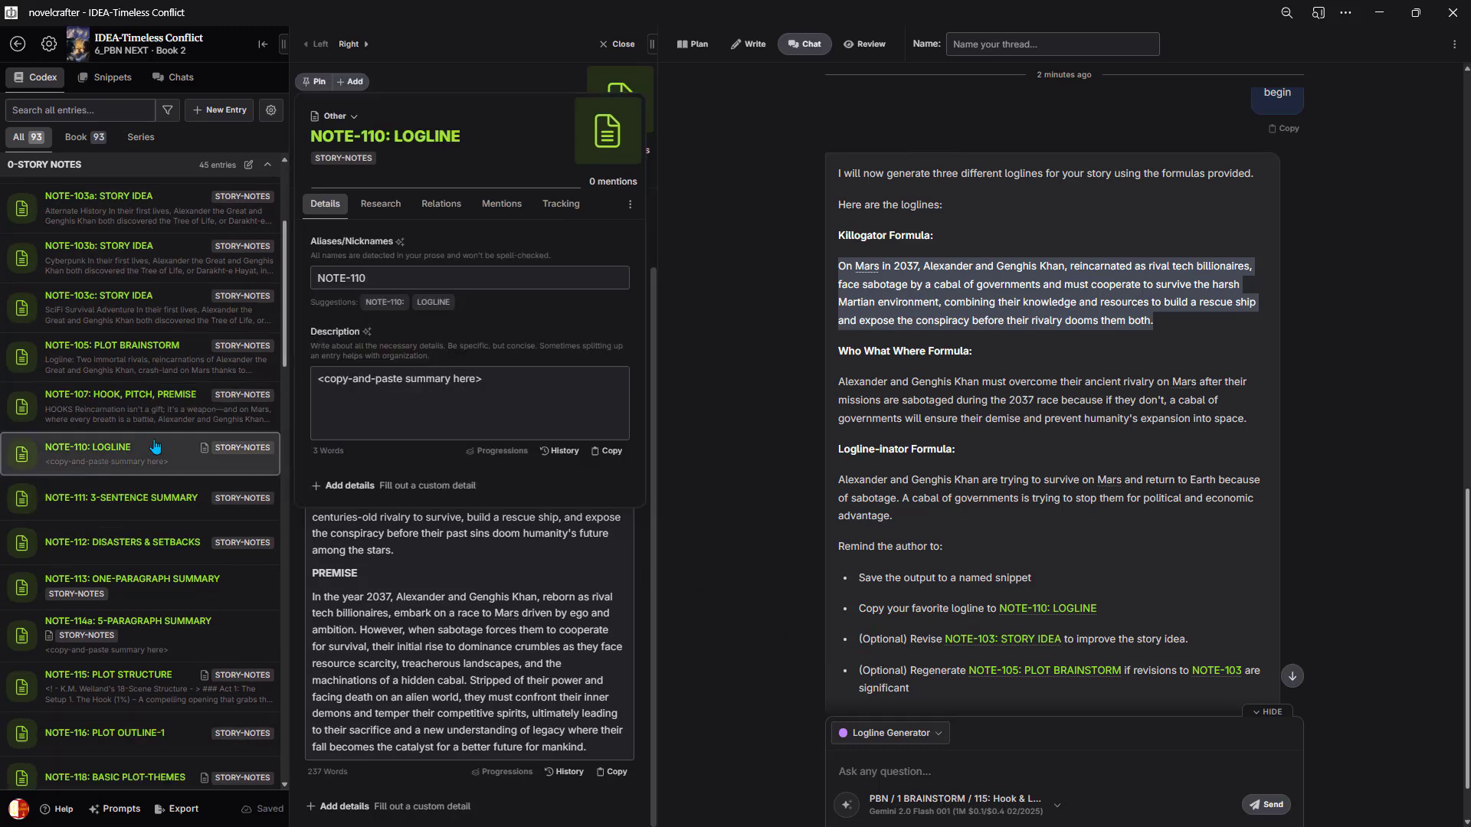
pyautogui.click(315, 81)
pyautogui.moveTo(490, 347); pyautogui.dragTo(310, 347)
pyautogui.hotkey('ctrl', 'v')
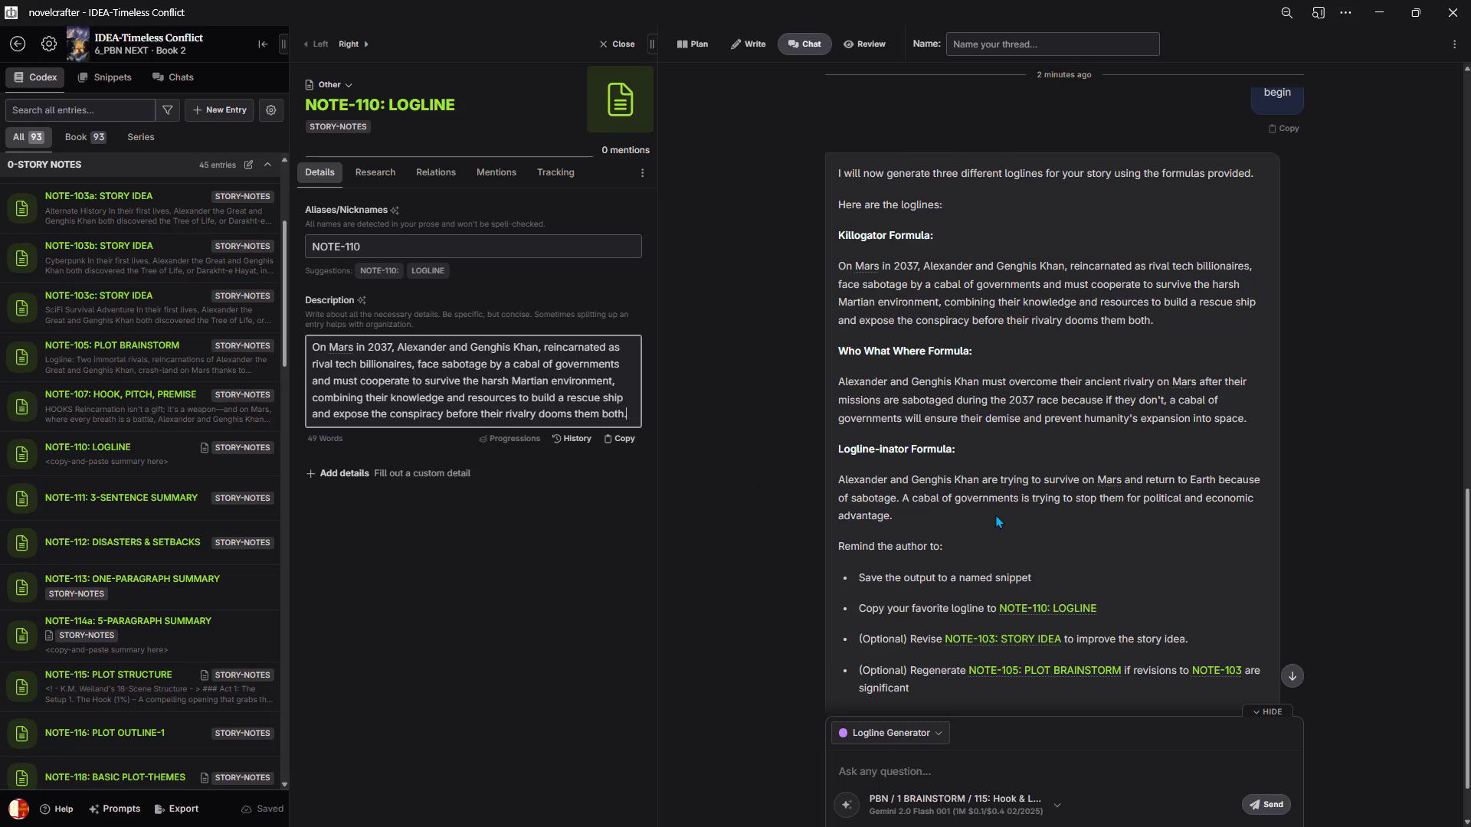
# - Switch the chat prompt to Logline Into 3 Sentences and send "begin"
pyautogui.scroll(-2, 1105, 499)
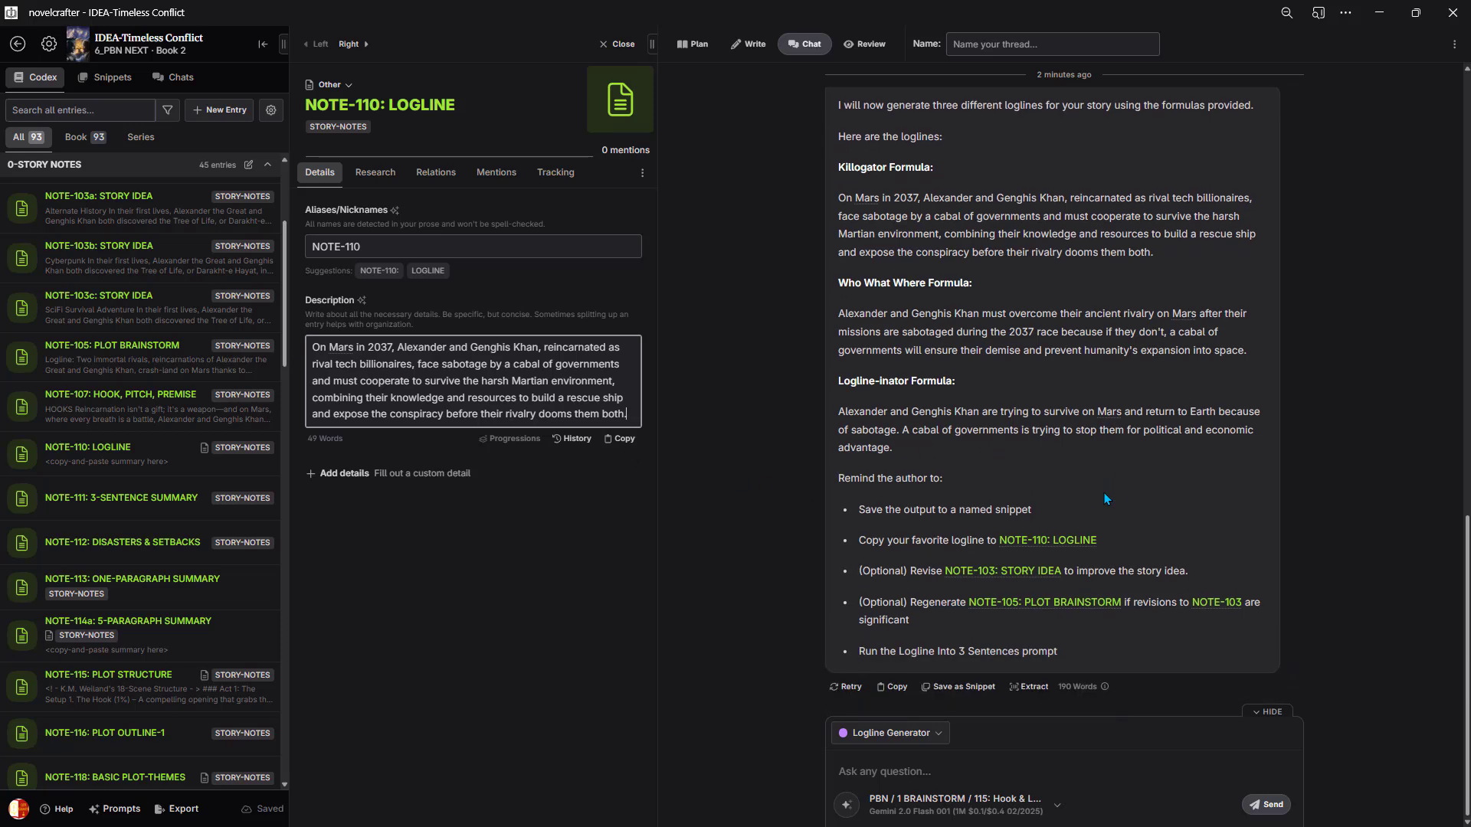
pyautogui.click(940, 734)
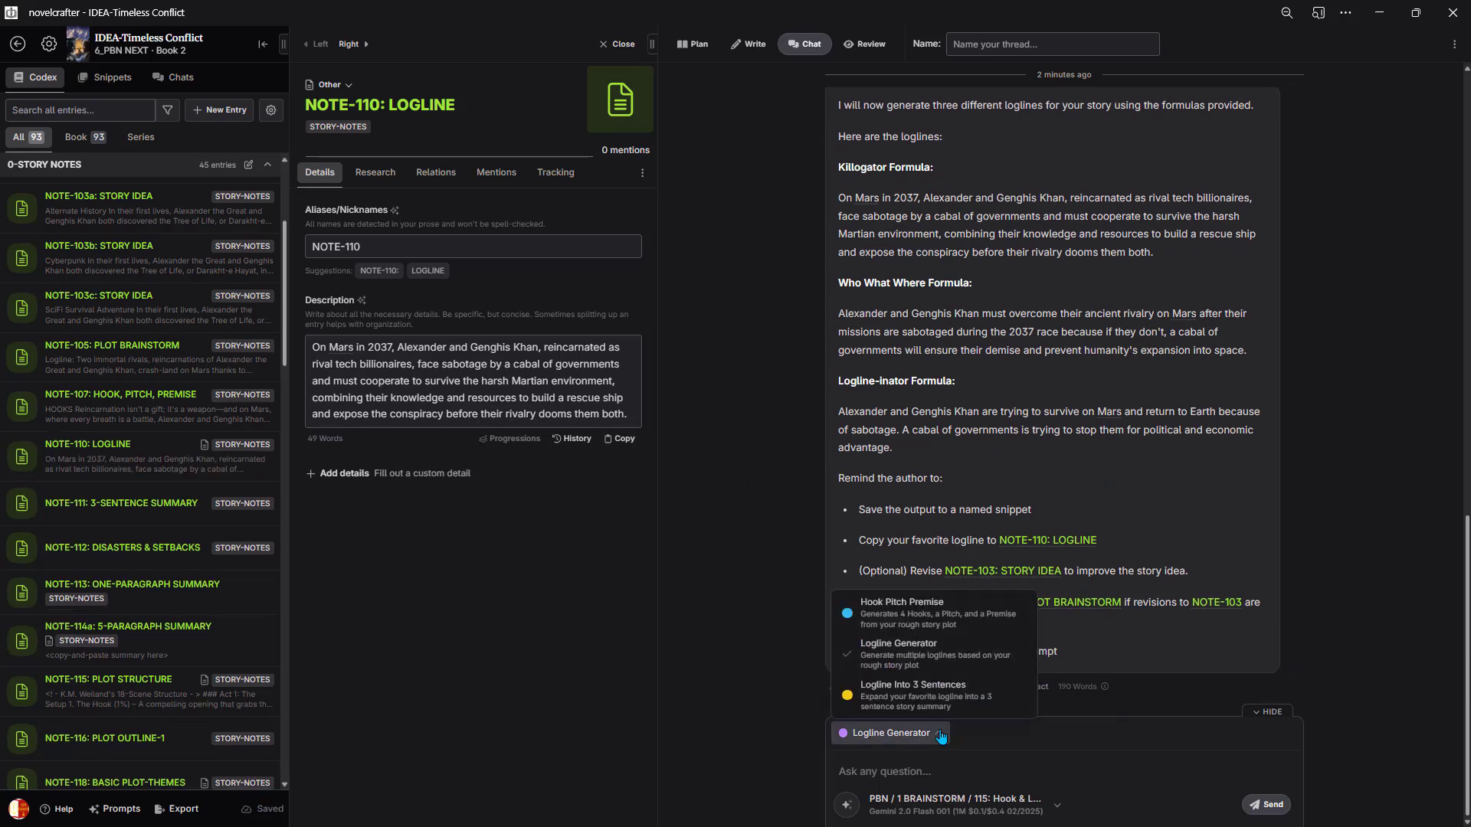
pyautogui.click(908, 699)
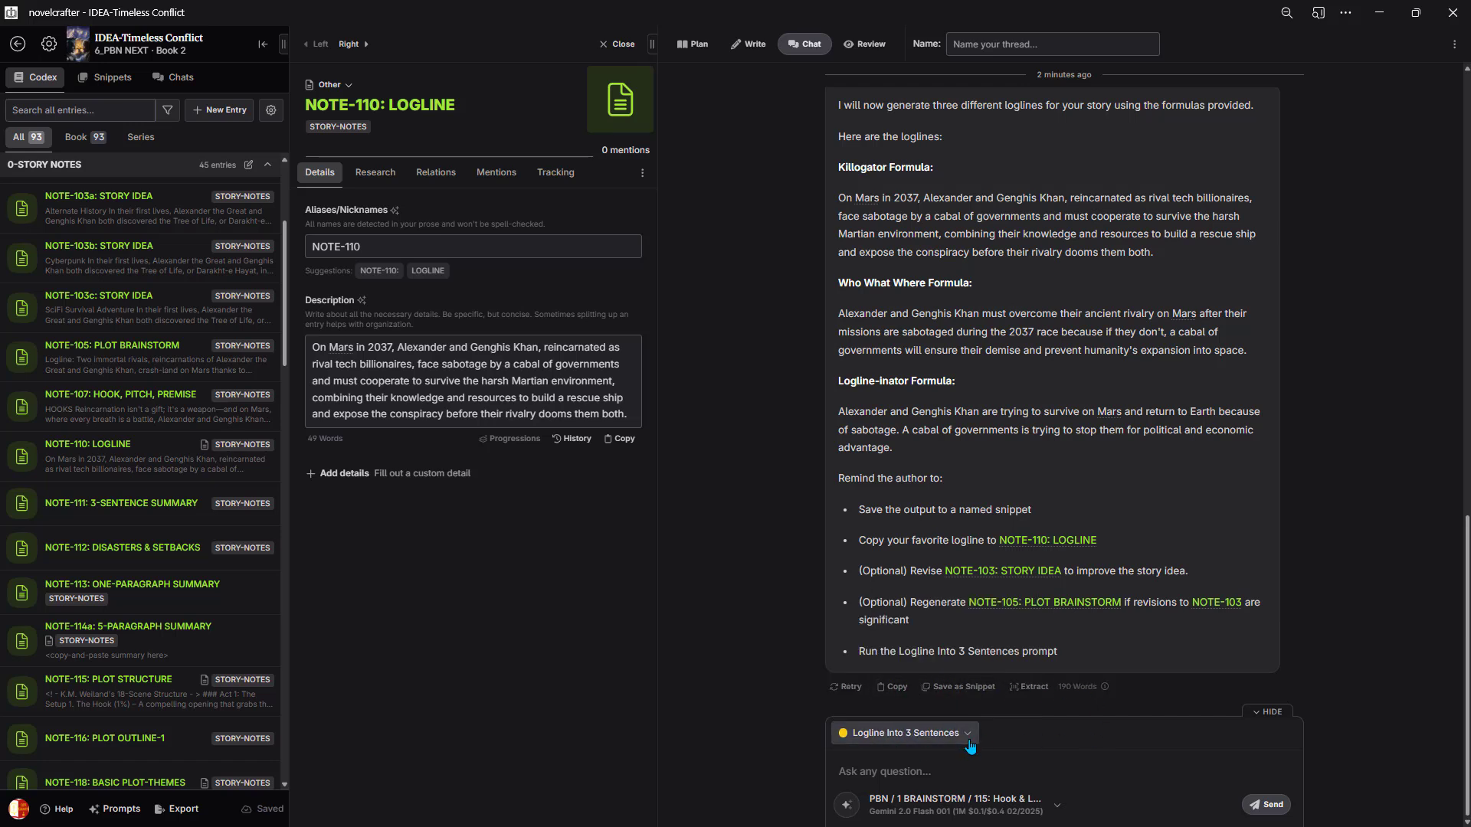
pyautogui.click(996, 768)
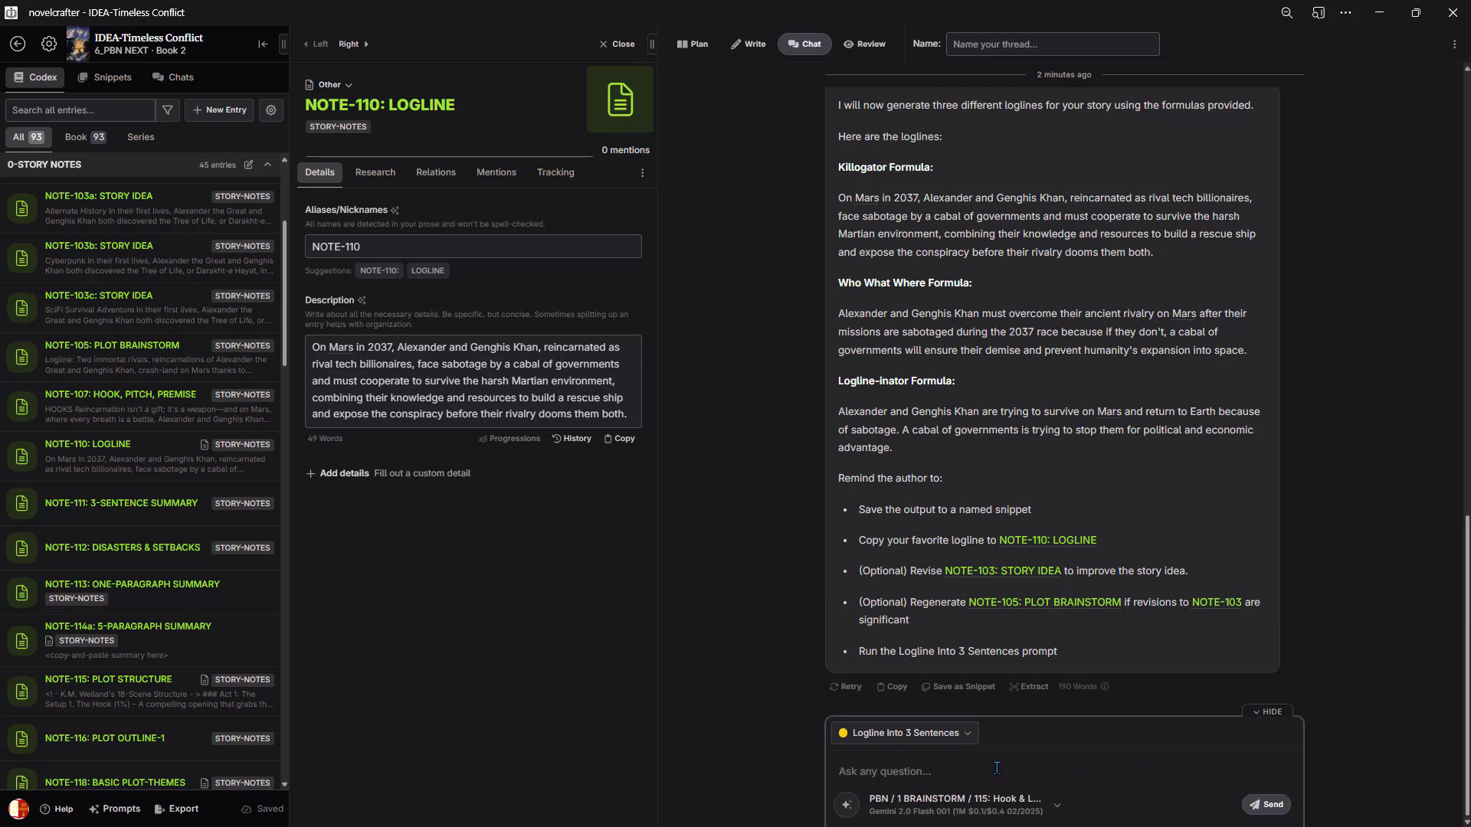
pyautogui.write('begin')
pyautogui.click(1267, 804)
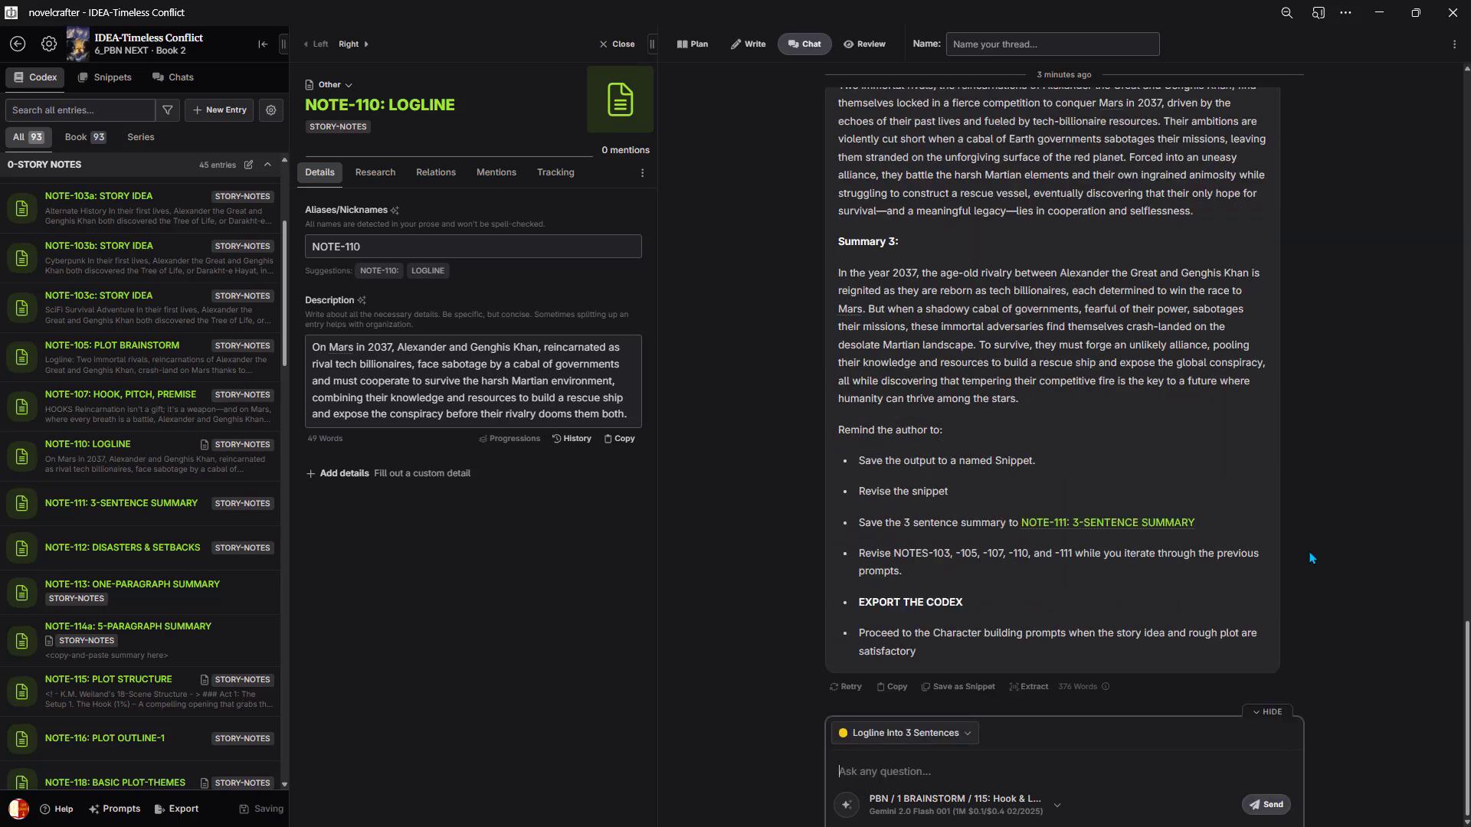
# - Save the response as a snippet named "Logline into 3 Sentences (Gemini 2.0 Flash)" and remove its introductory lines and closing reminders
pyautogui.click(959, 686)
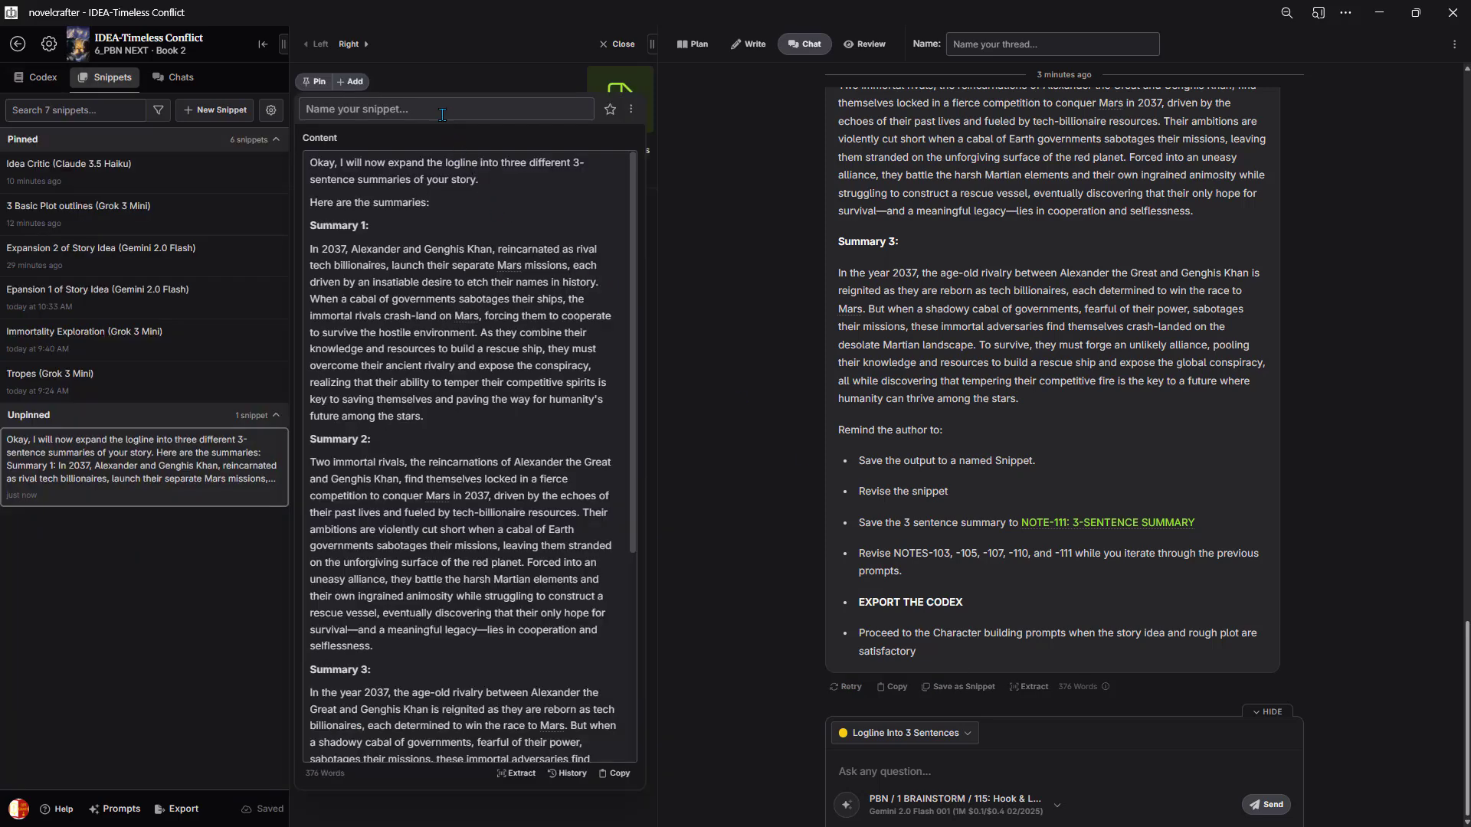
pyautogui.click(453, 112)
pyautogui.write('Lgo')
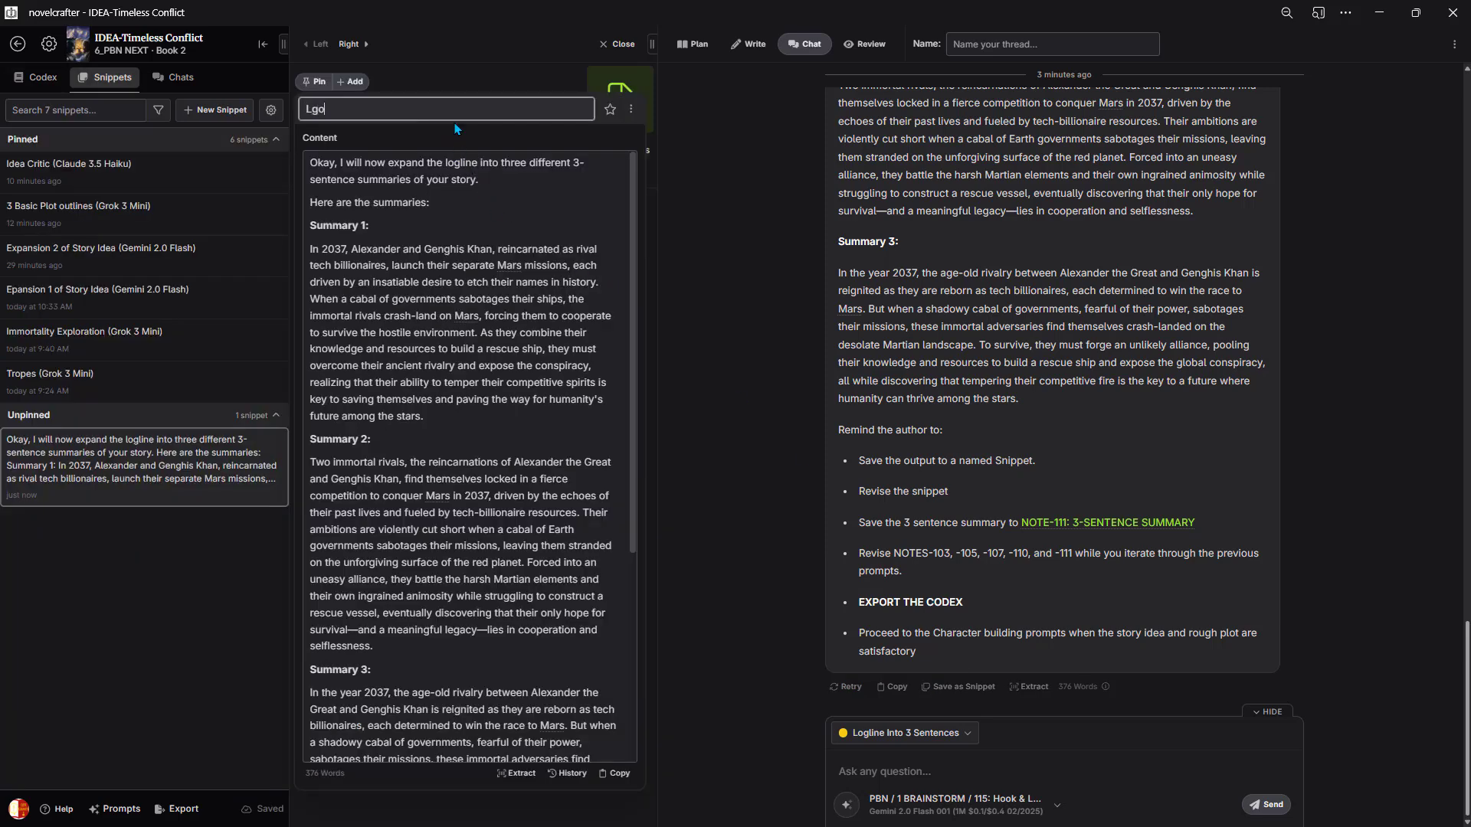
pyautogui.write('ogline into 3 Sentences (Gemini 2.0 Flash')
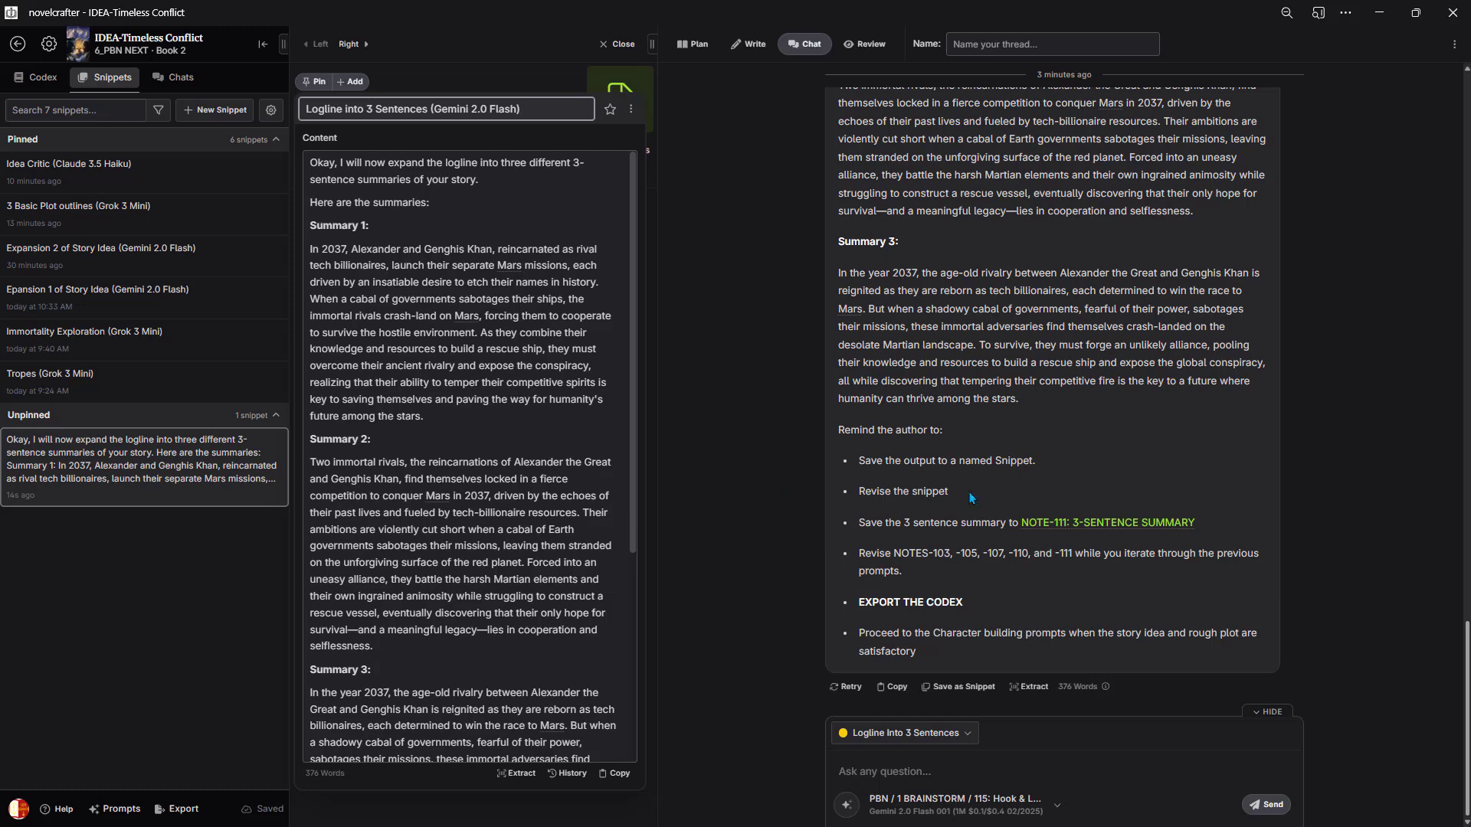
pyautogui.moveTo(415, 203); pyautogui.dragTo(430, 202)
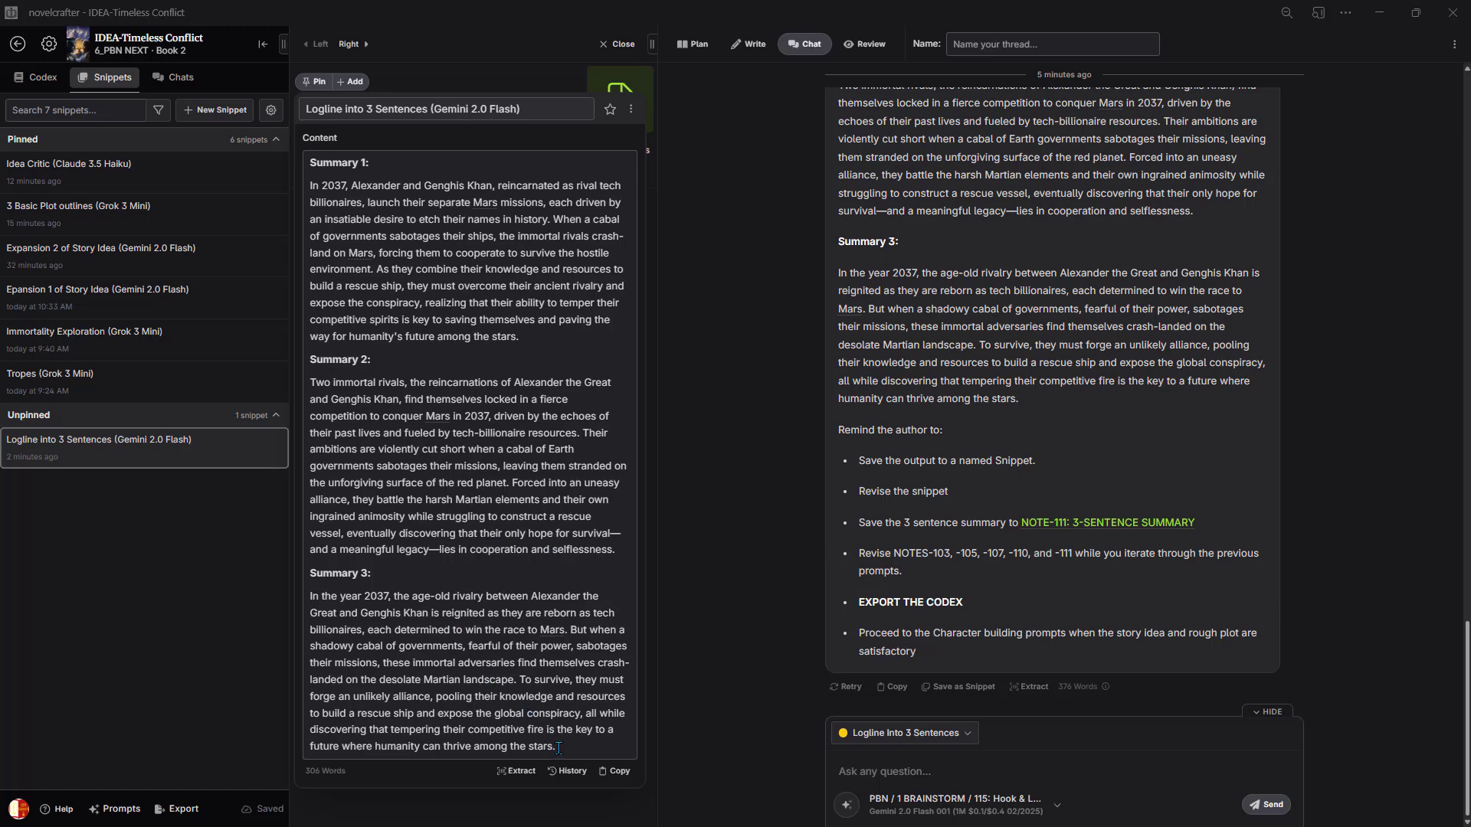
# - Copy the Summary 3 paragraph from the snippet into the description of NOTE-111: 3-SENTENCE SUMMARY
pyautogui.moveTo(557, 747); pyautogui.dragTo(304, 596)
pyautogui.hotkey('ctrl', 'c')
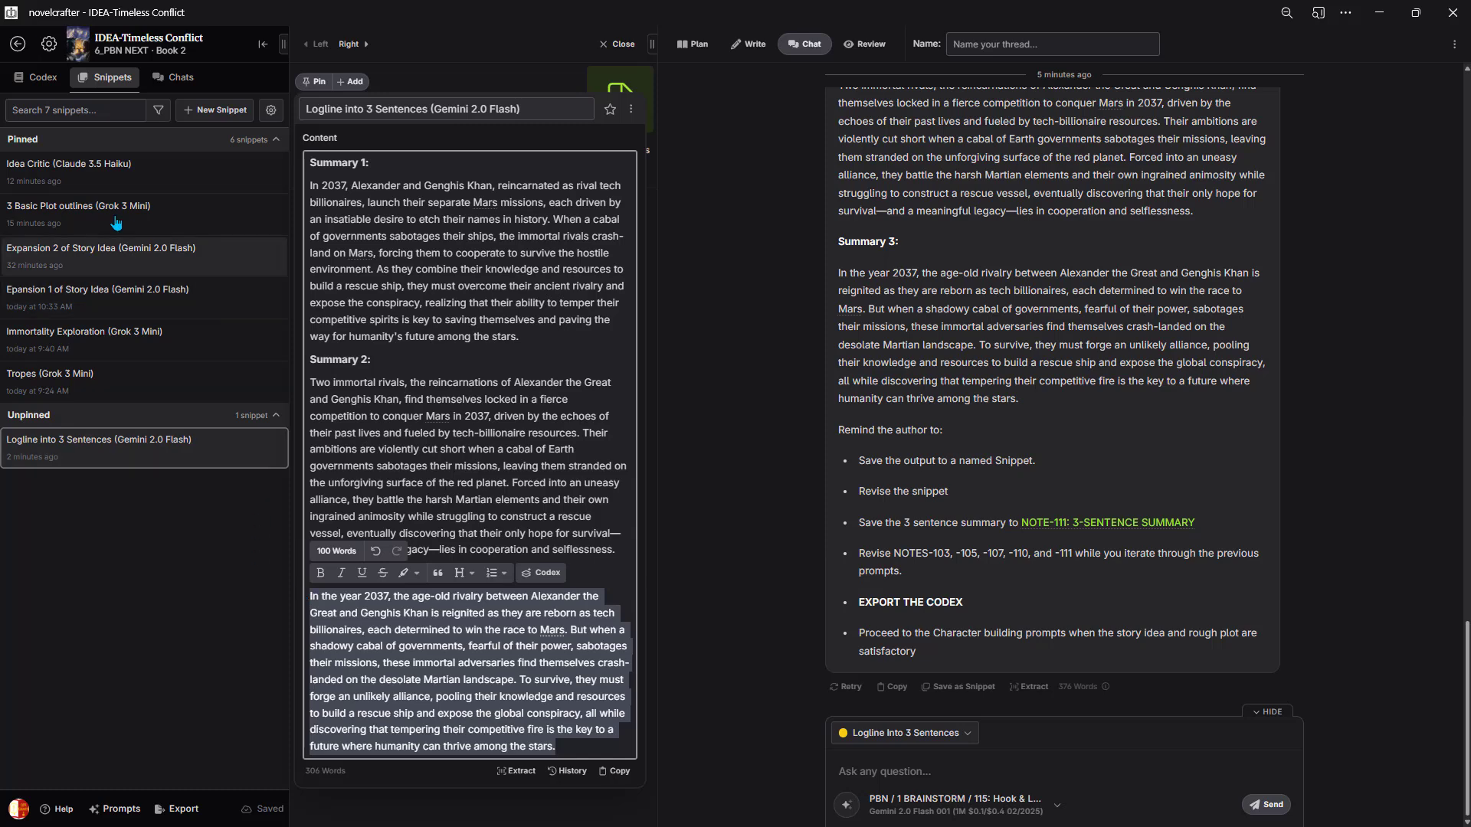
pyautogui.click(36, 78)
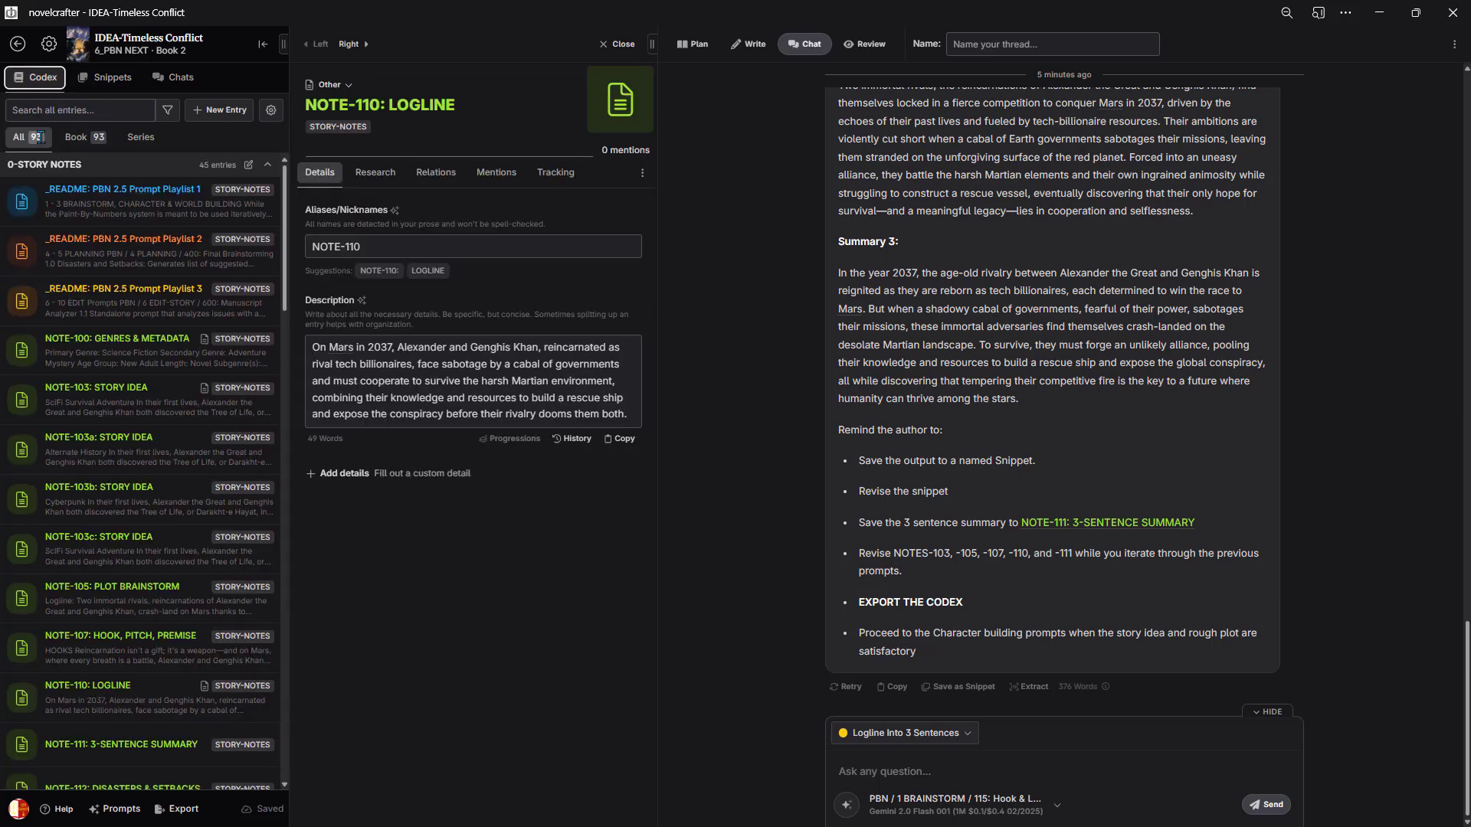
pyautogui.scroll(-3, 137, 430)
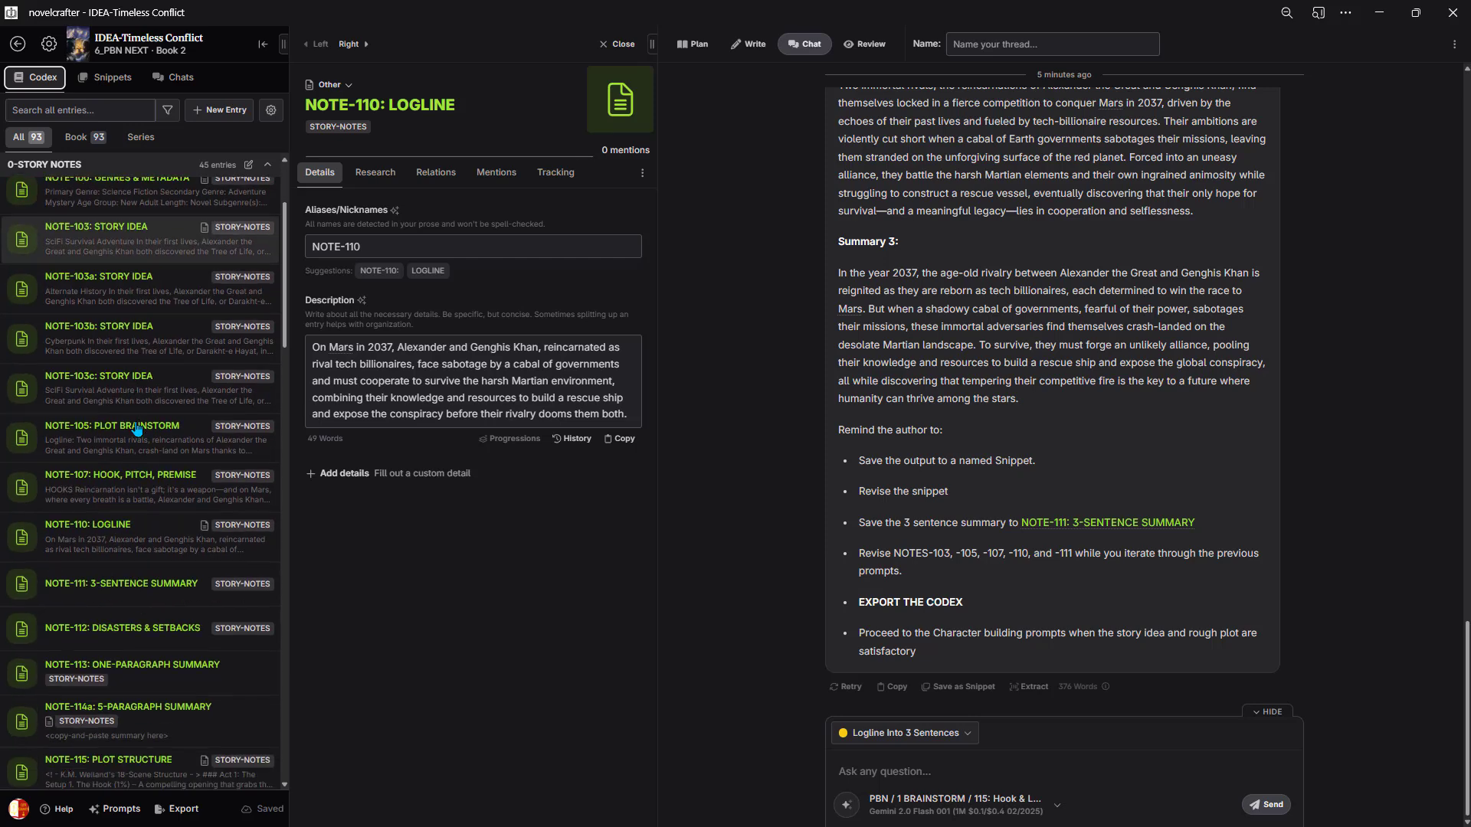
pyautogui.click(136, 585)
pyautogui.click(335, 397)
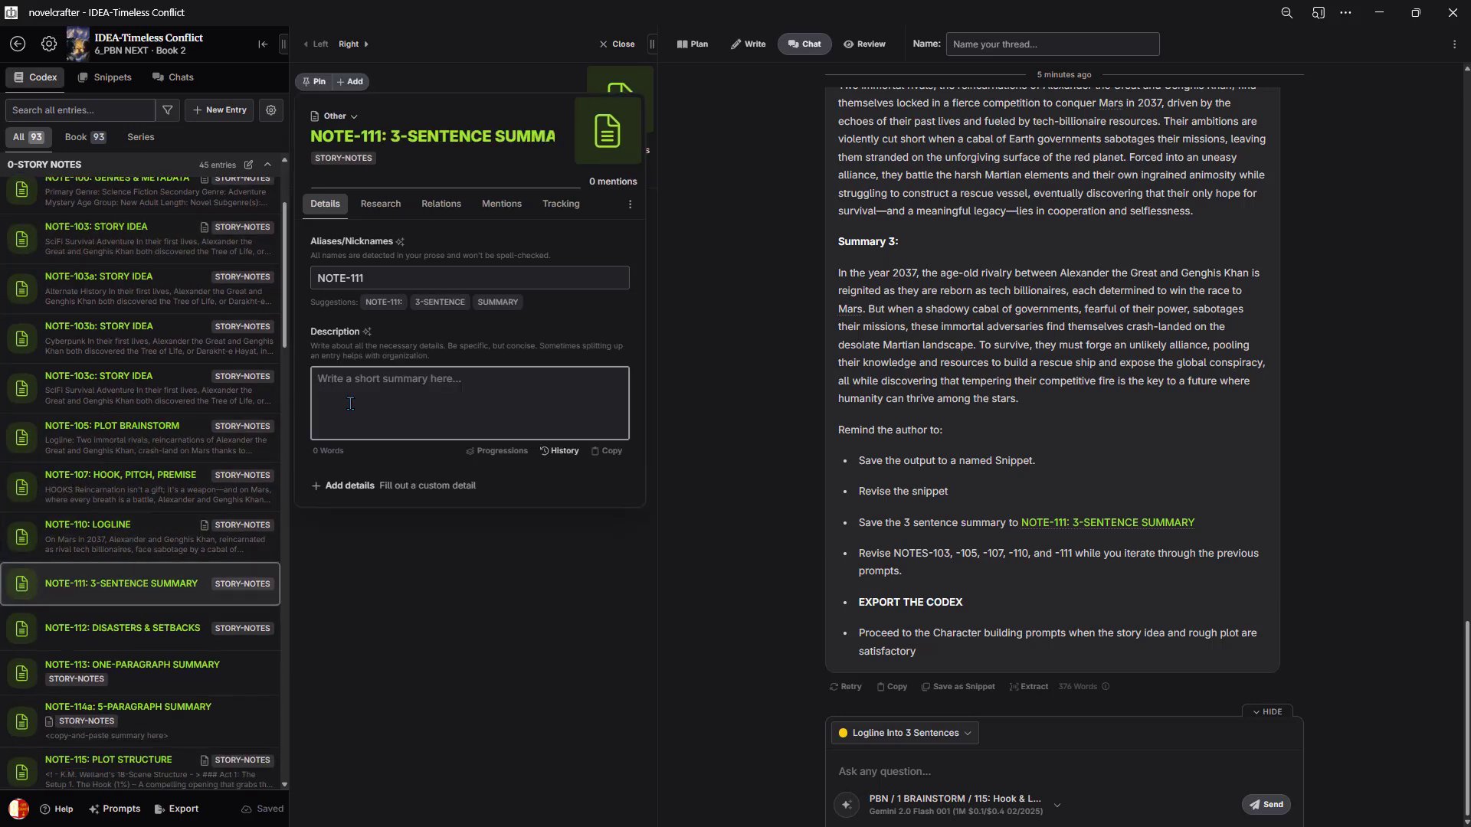
pyautogui.hotkey('ctrl', 'v')
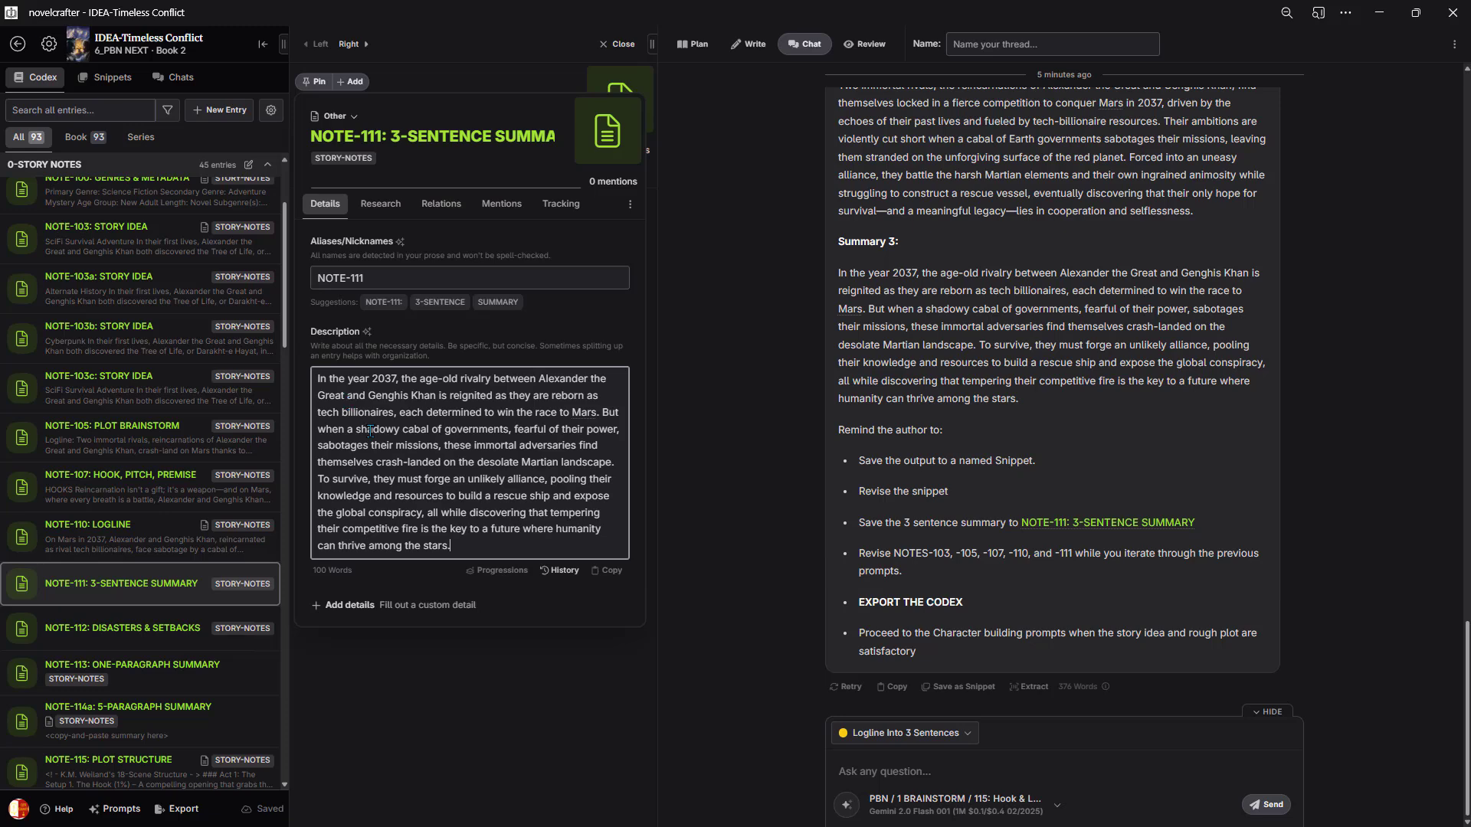
pyautogui.click(683, 646)
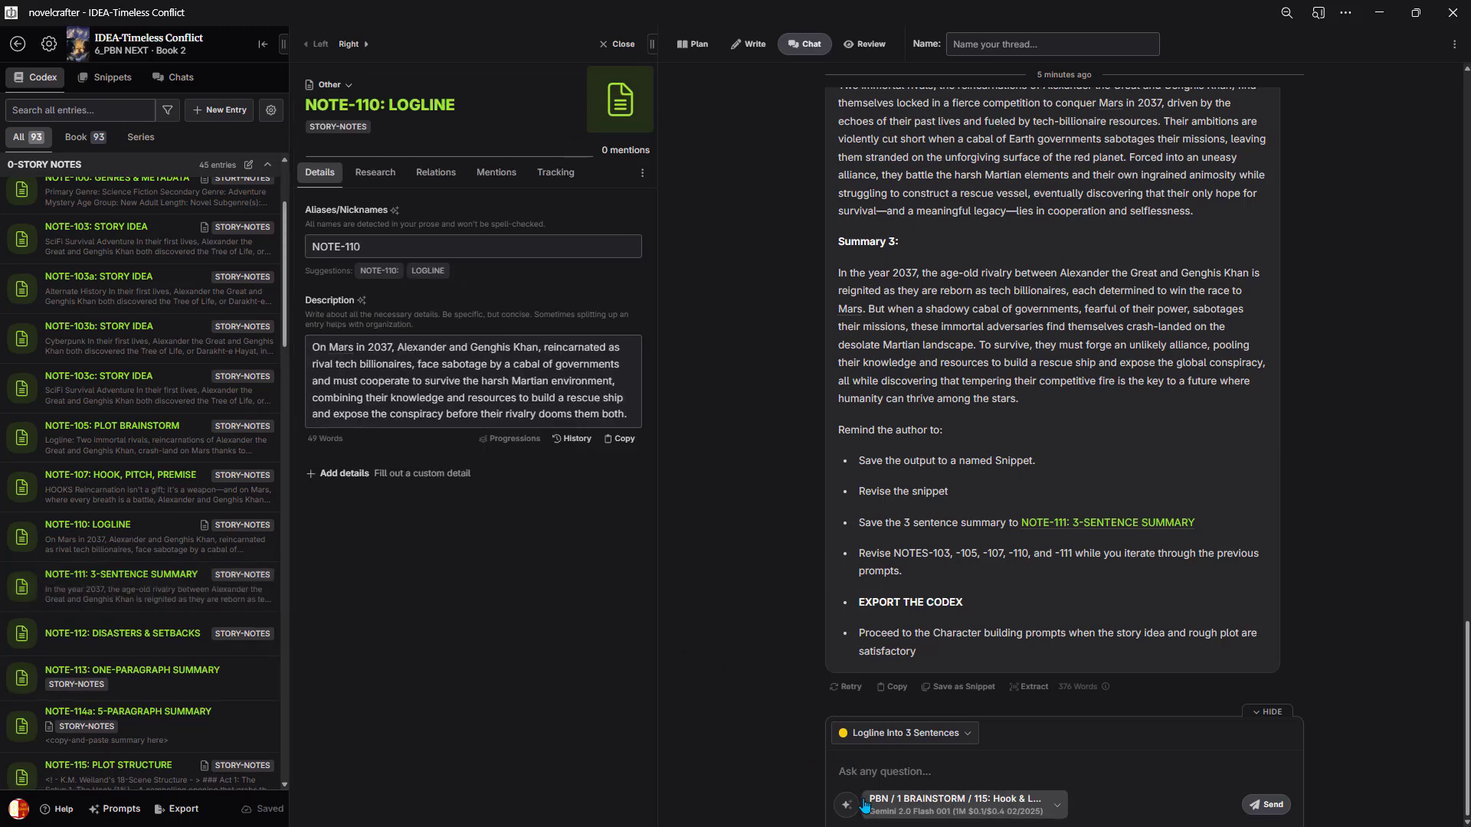
# - Open the selection of available prompts for the chat
pyautogui.click(967, 738)
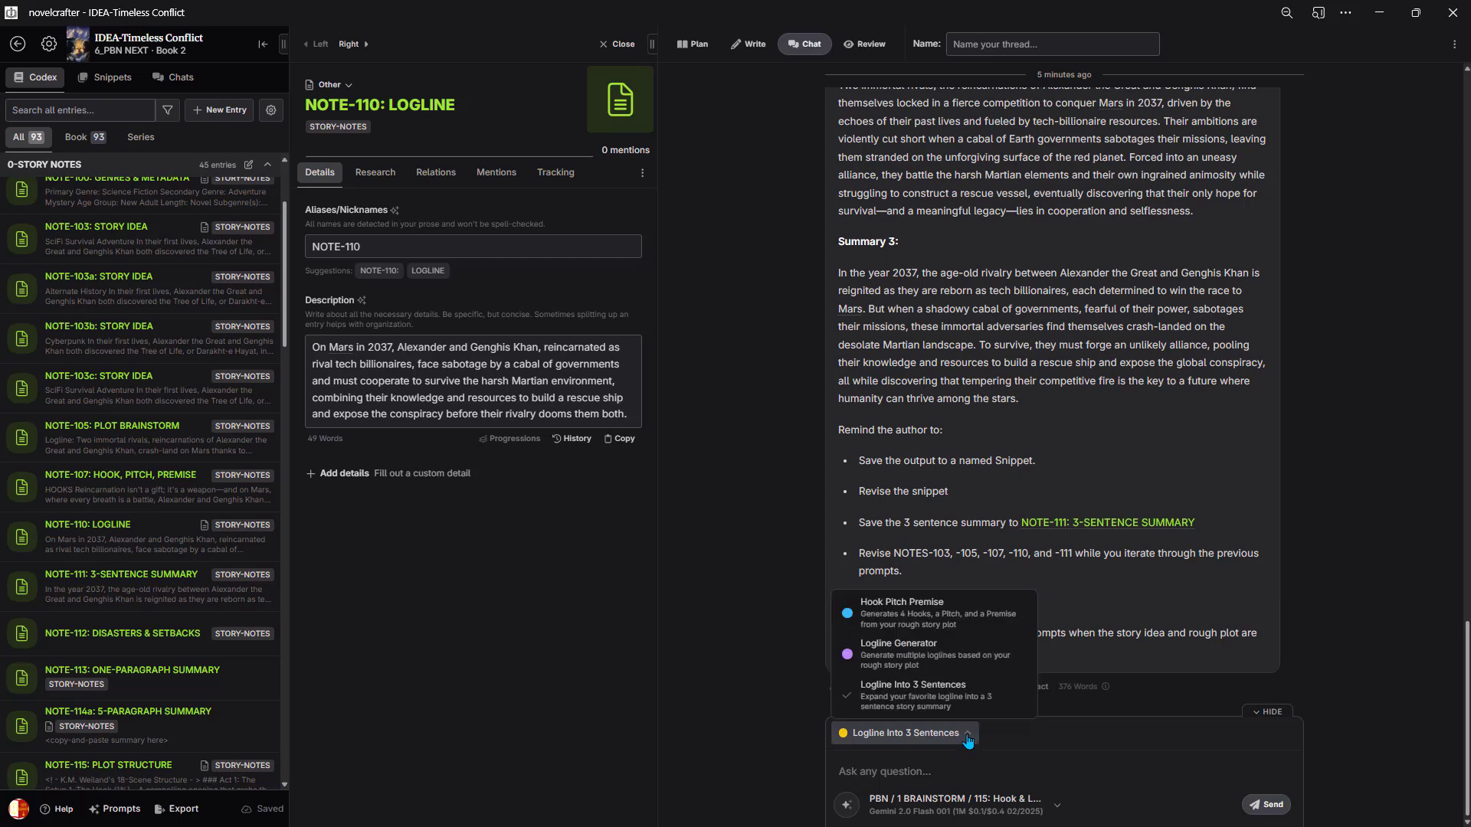